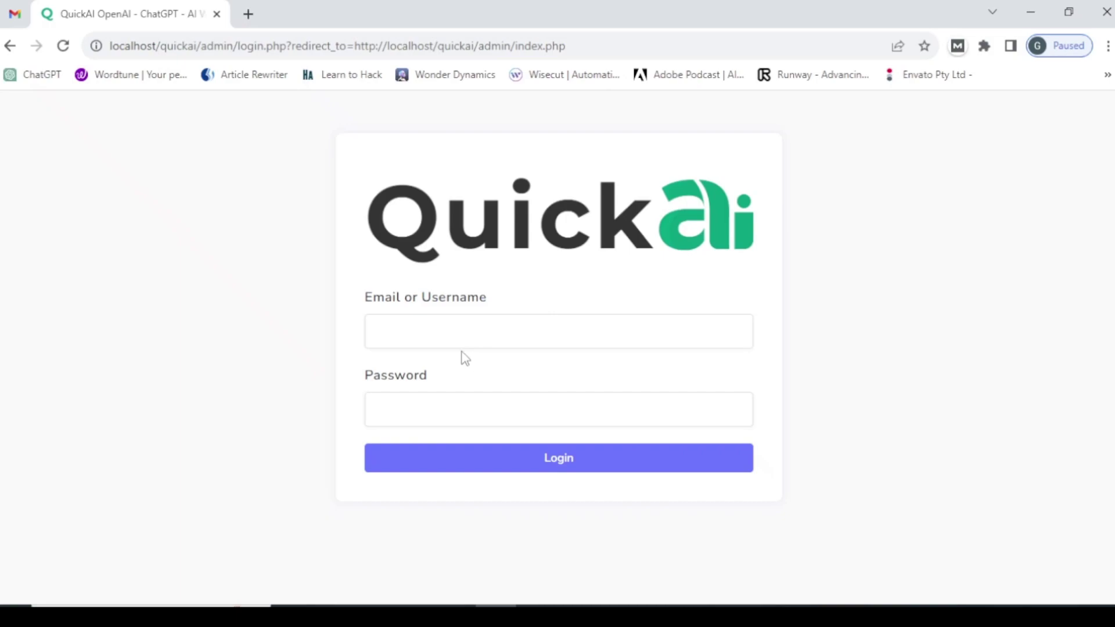
# - Log in to the admin panel with the 'admin' username and the account password
pyautogui.click(455, 344)
pyautogui.write('a')
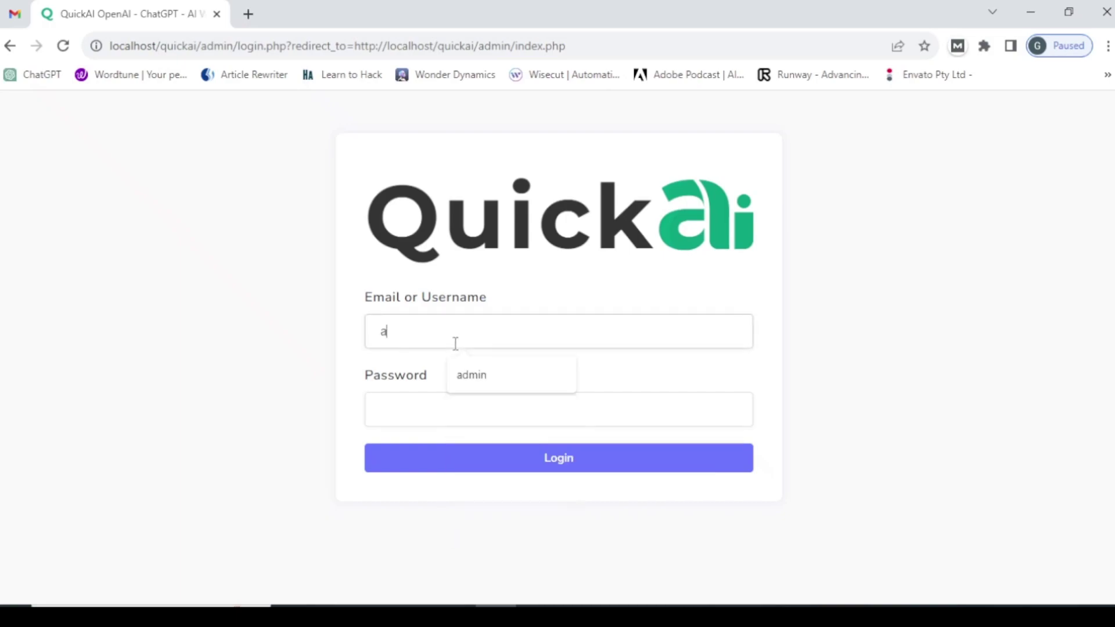
pyautogui.write('dmin')
pyautogui.press('Tab')
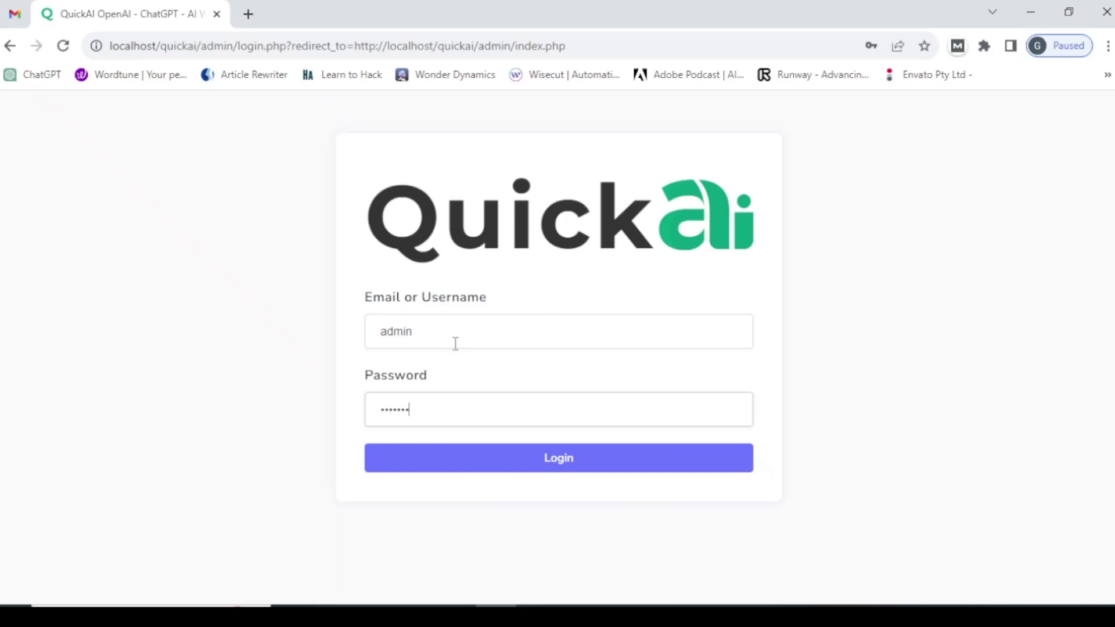
pyautogui.press('Return')
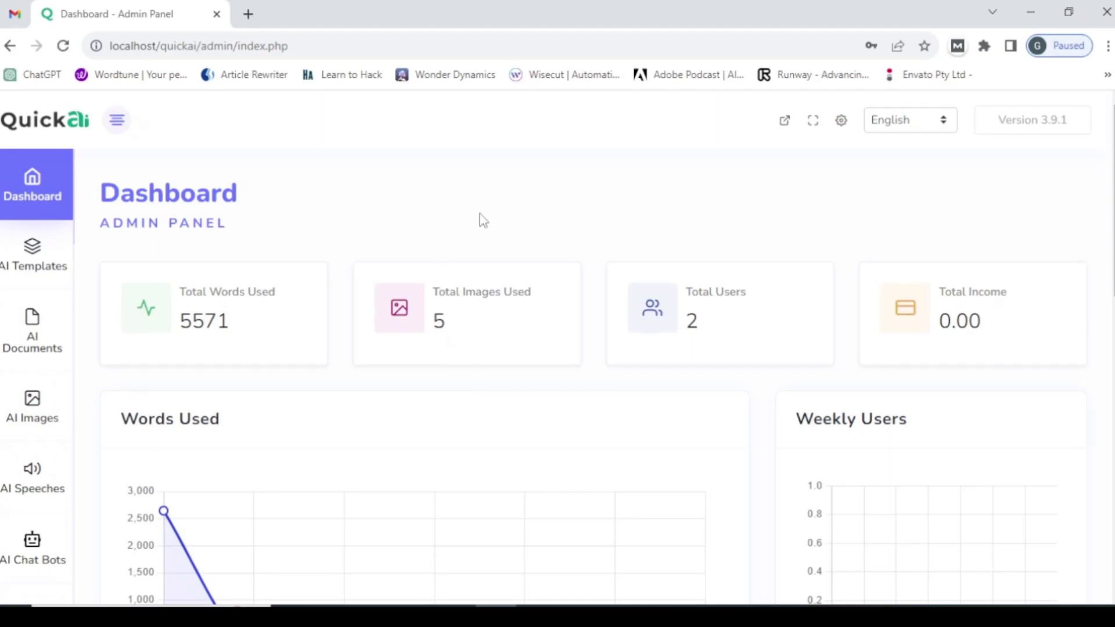
# - Go to the site Settings page from the top-bar gear icon to reach the General options
pyautogui.click(842, 121)
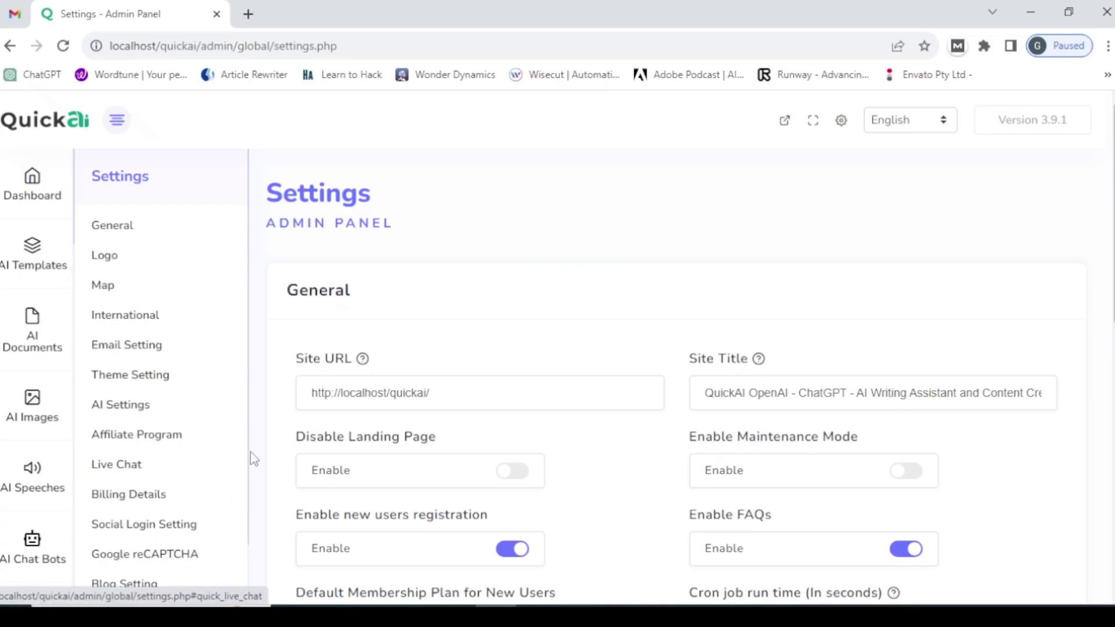
pyautogui.scroll(-2, 249, 456)
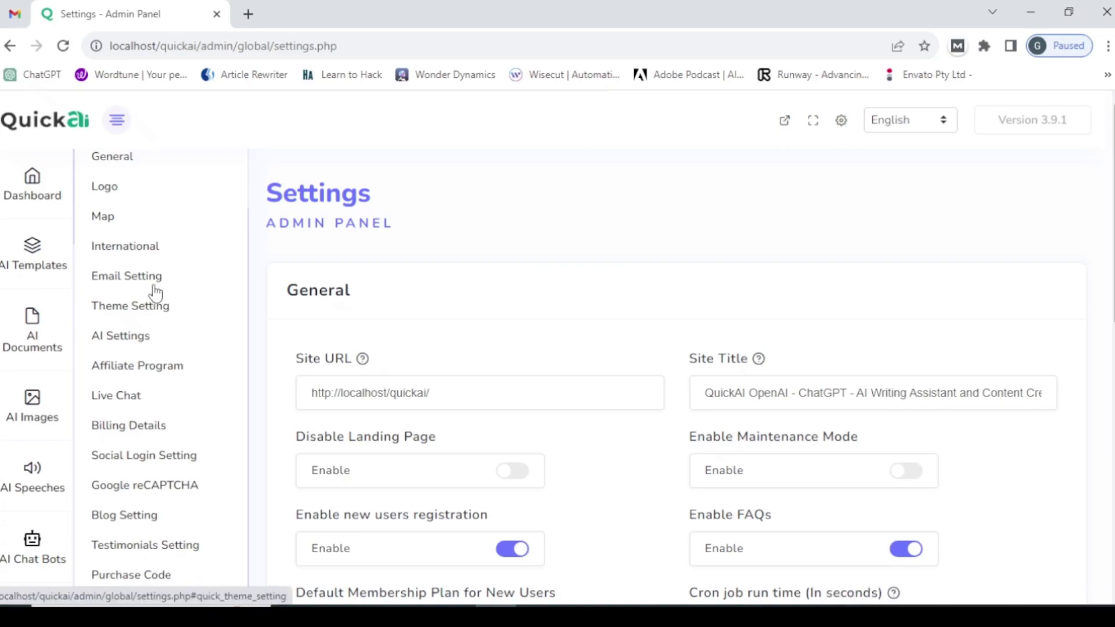
pyautogui.click(127, 164)
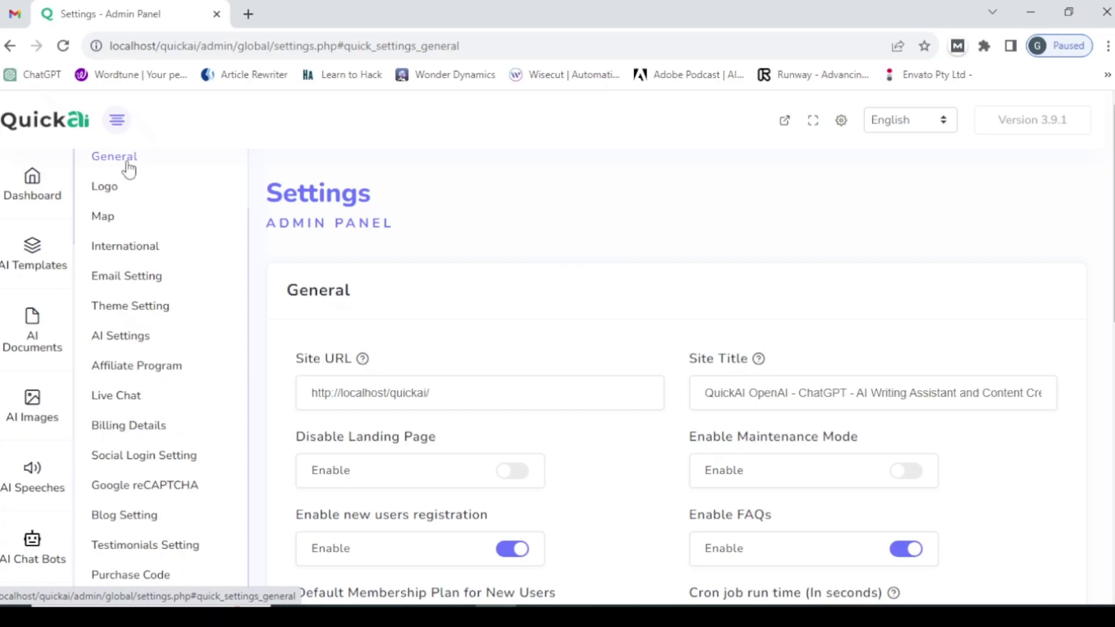
pyautogui.scroll(-1, 446, 328)
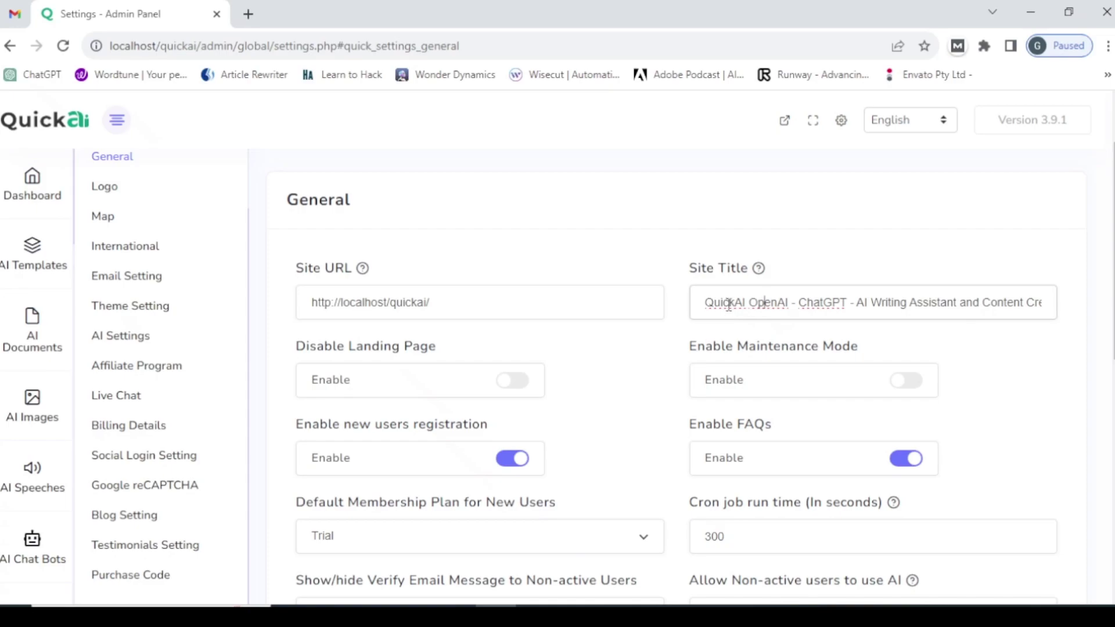
# - Copy the existing long Site Title to the clipboard
pyautogui.tripleClick(728, 304)
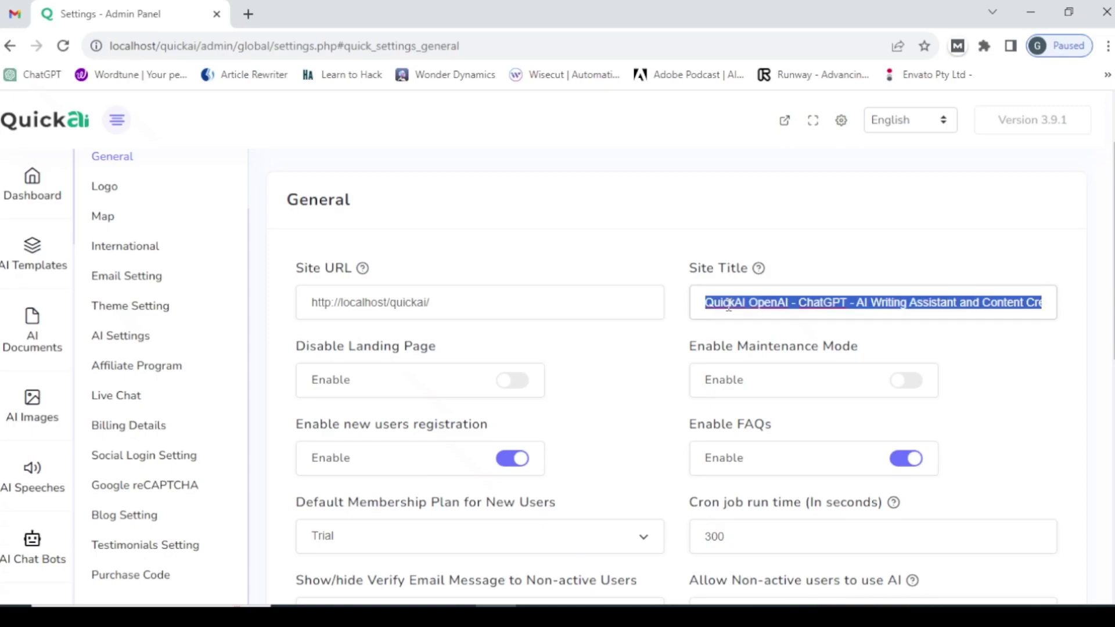
pyautogui.click(728, 305)
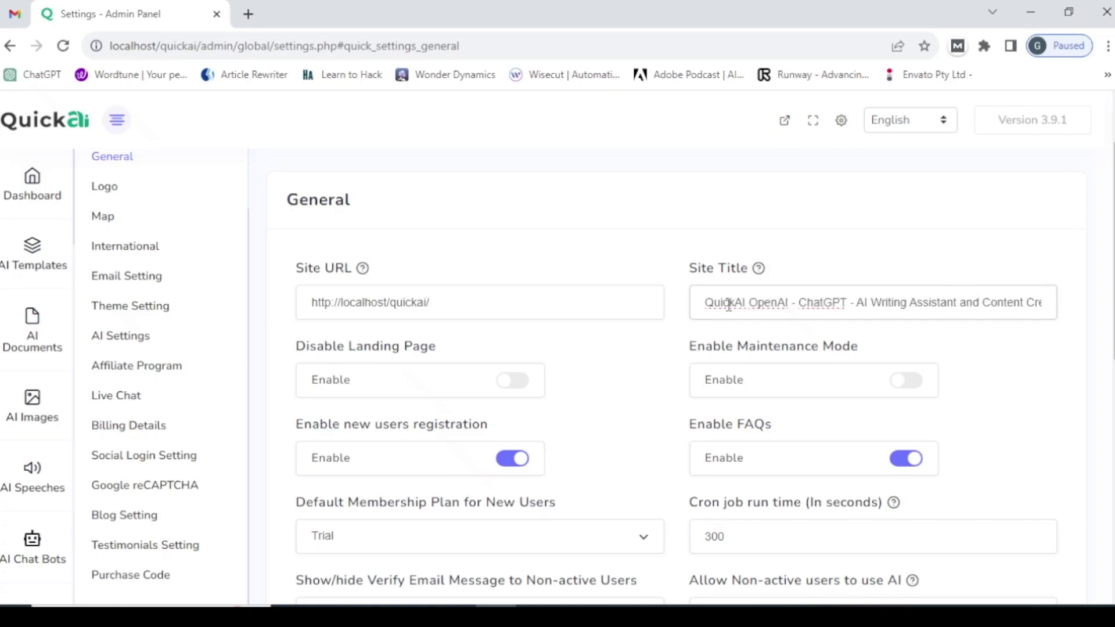
pyautogui.tripleClick(728, 304)
pyautogui.rightClick(734, 303)
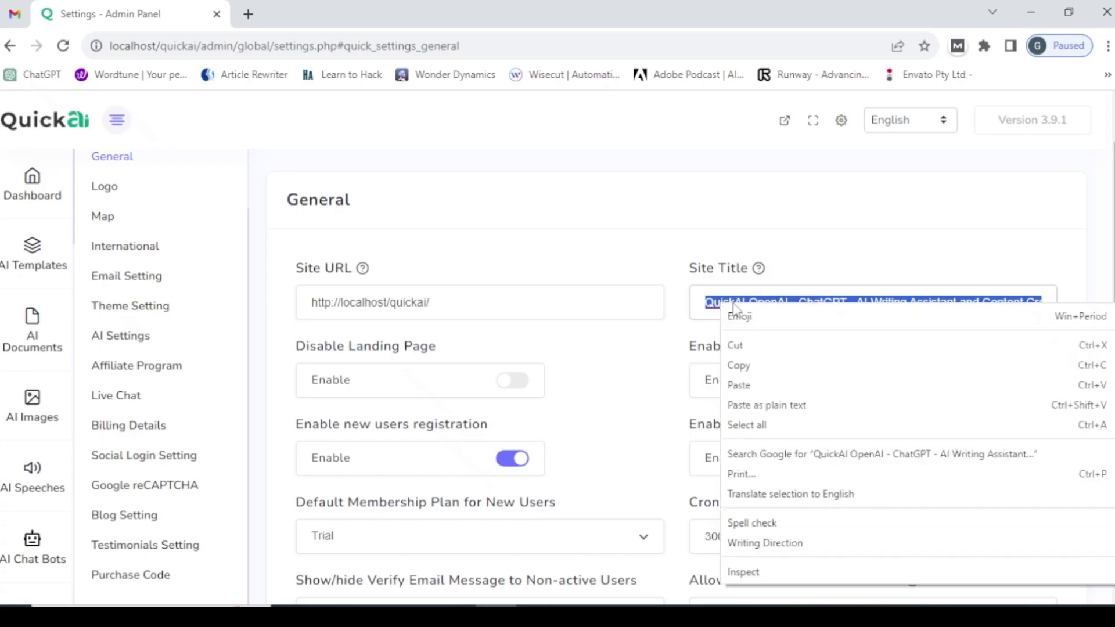
pyautogui.click(749, 366)
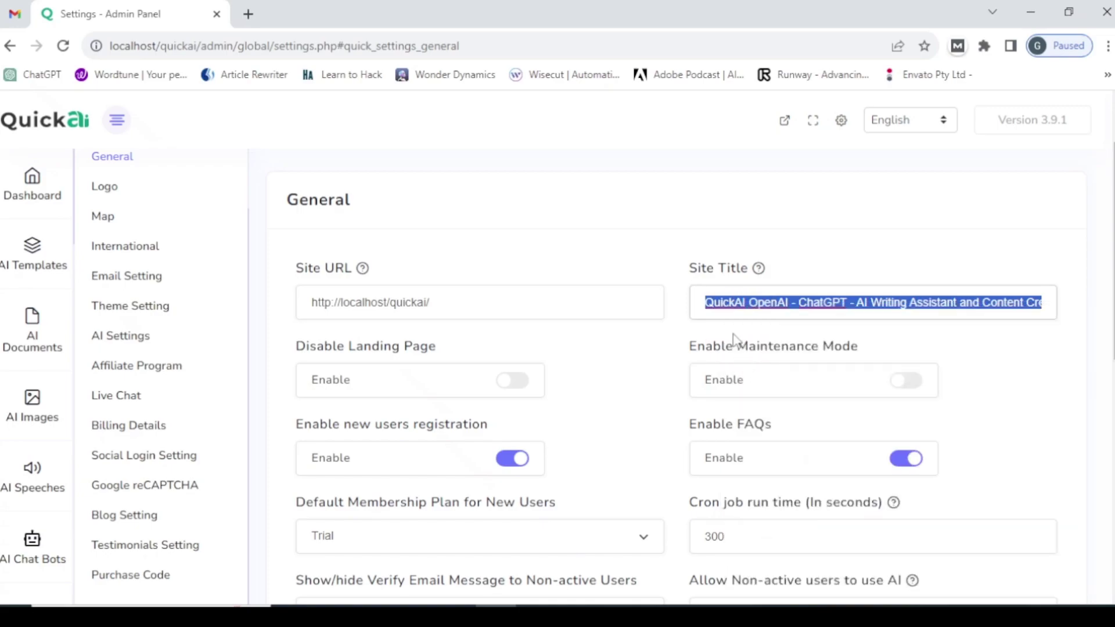
# - Replace the Site Title with 'nitesh' and save the General settings
pyautogui.click(743, 309)
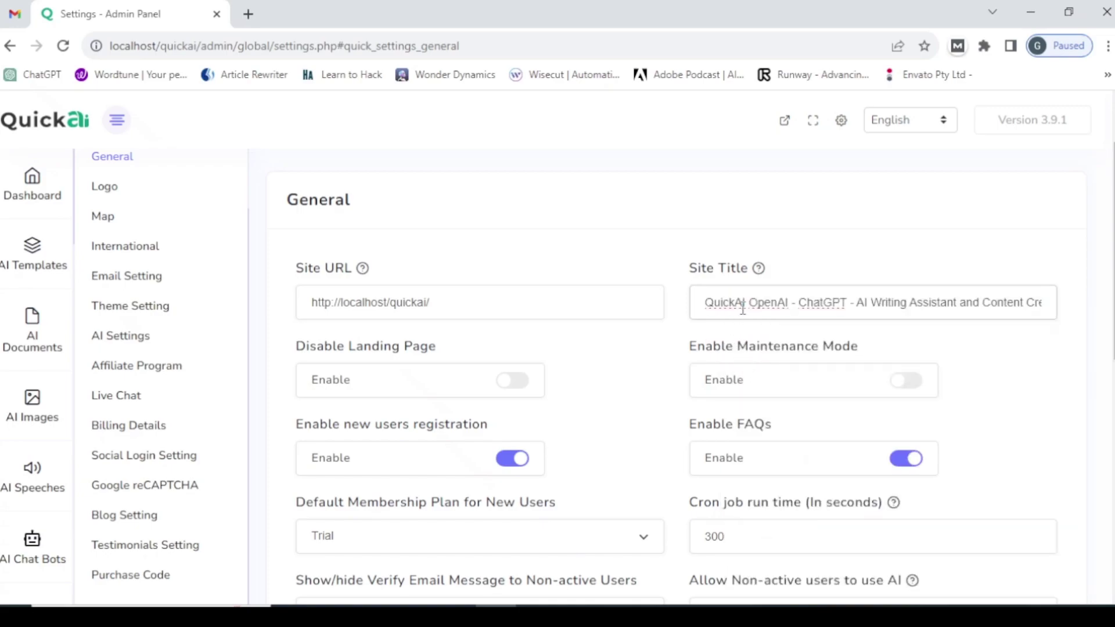
pyautogui.hotkey('ctrl', 'a')
pyautogui.press('BackSpace')
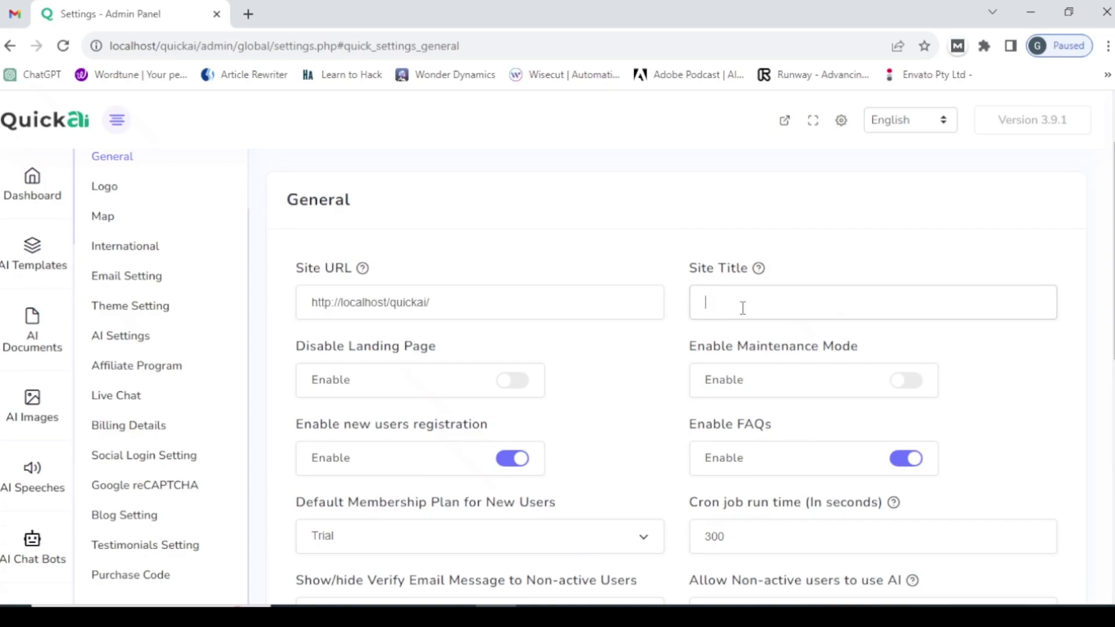
pyautogui.write('nitesh')
pyautogui.scroll(-9, 499, 418)
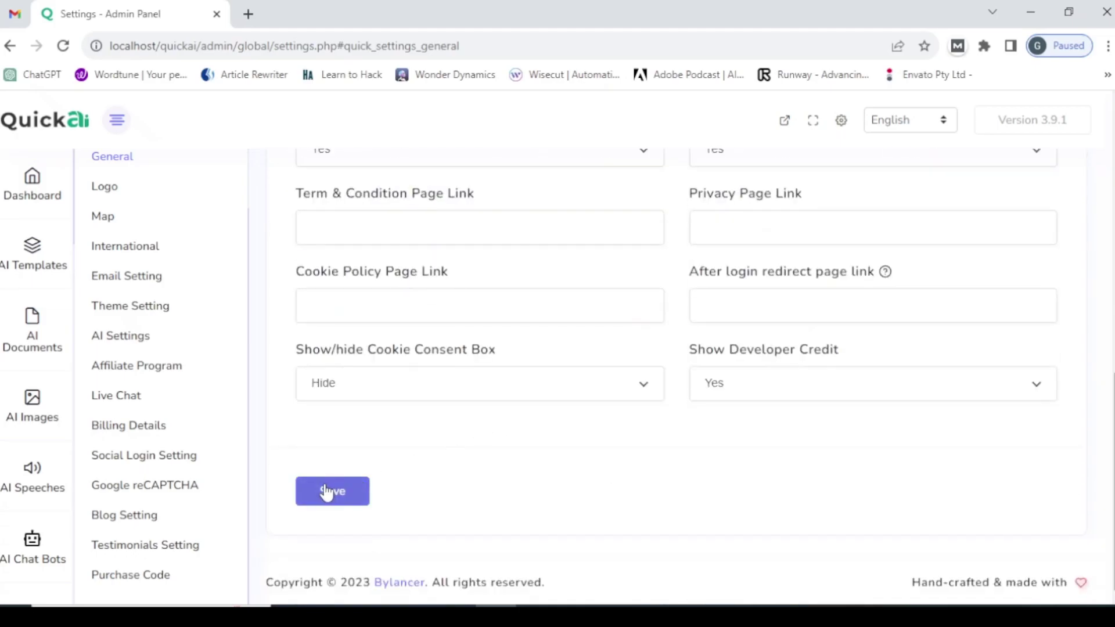
pyautogui.click(326, 493)
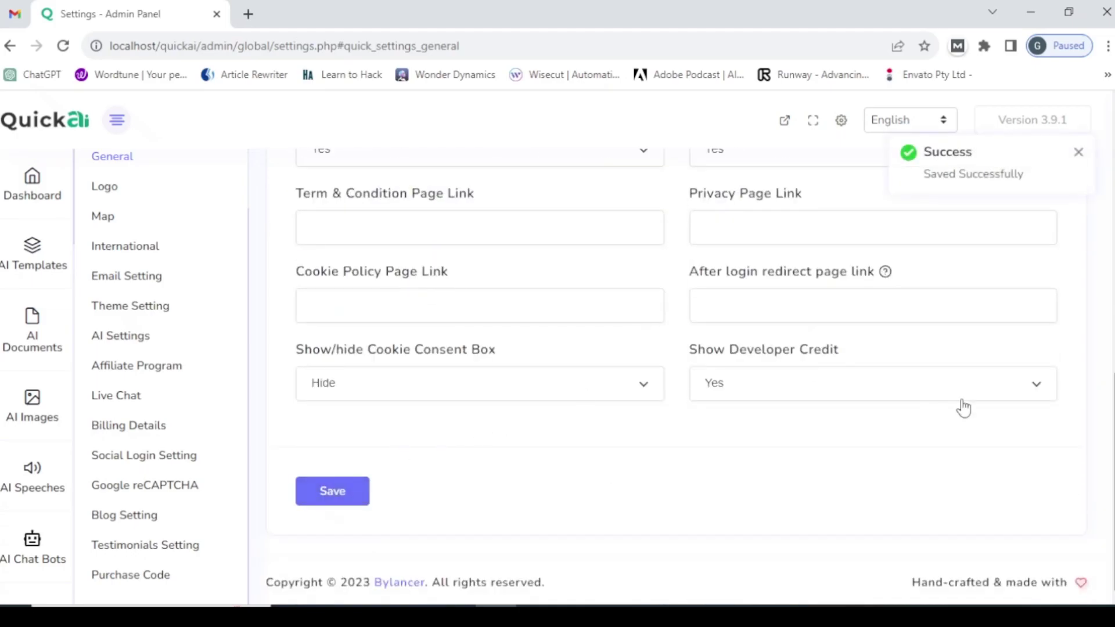
pyautogui.moveTo(1110, 444); pyautogui.dragTo(1074, 170)
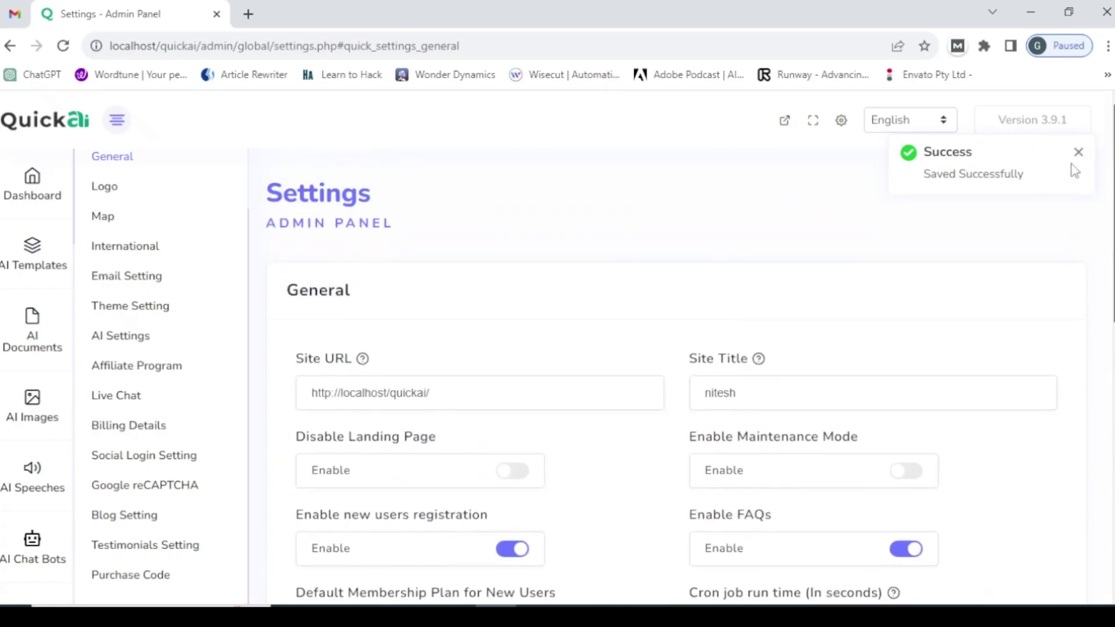
# - Open the public homepage in a new tab, now titled with the new site name
pyautogui.click(785, 123)
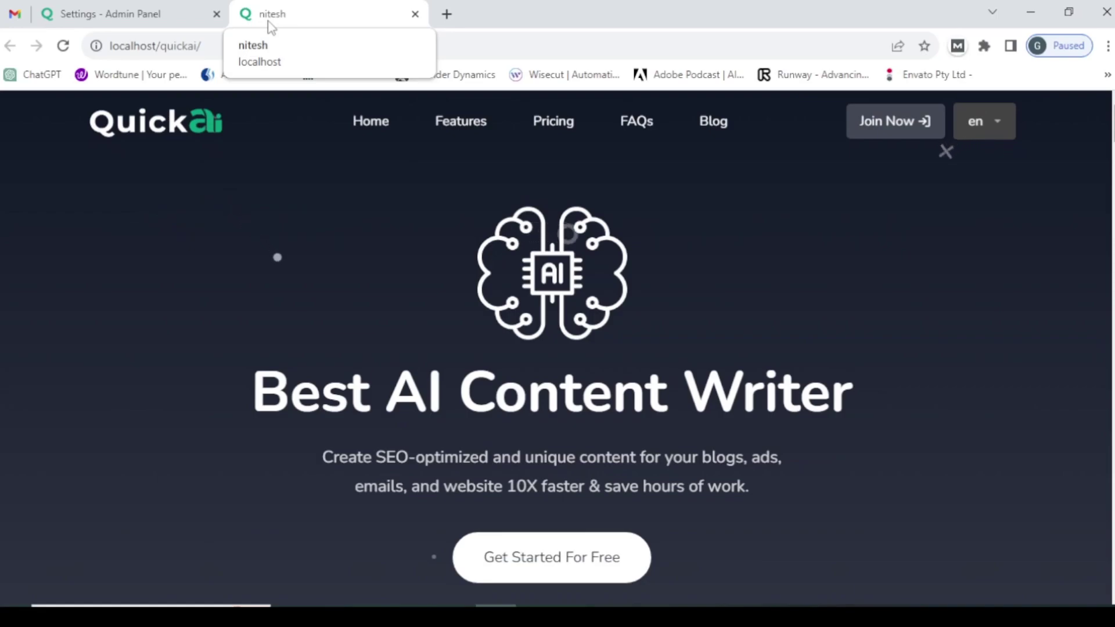
# - Paste back the original 'QuickAI OpenAI - ChatGPT' Site Title and save the settings
pyautogui.click(165, 7)
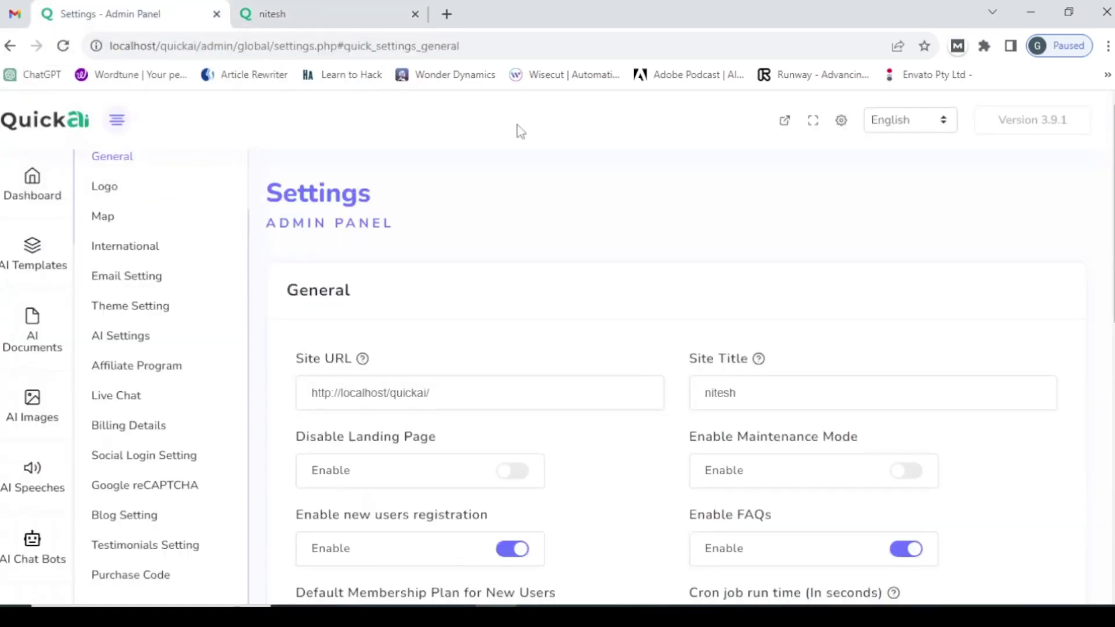
pyautogui.click(737, 392)
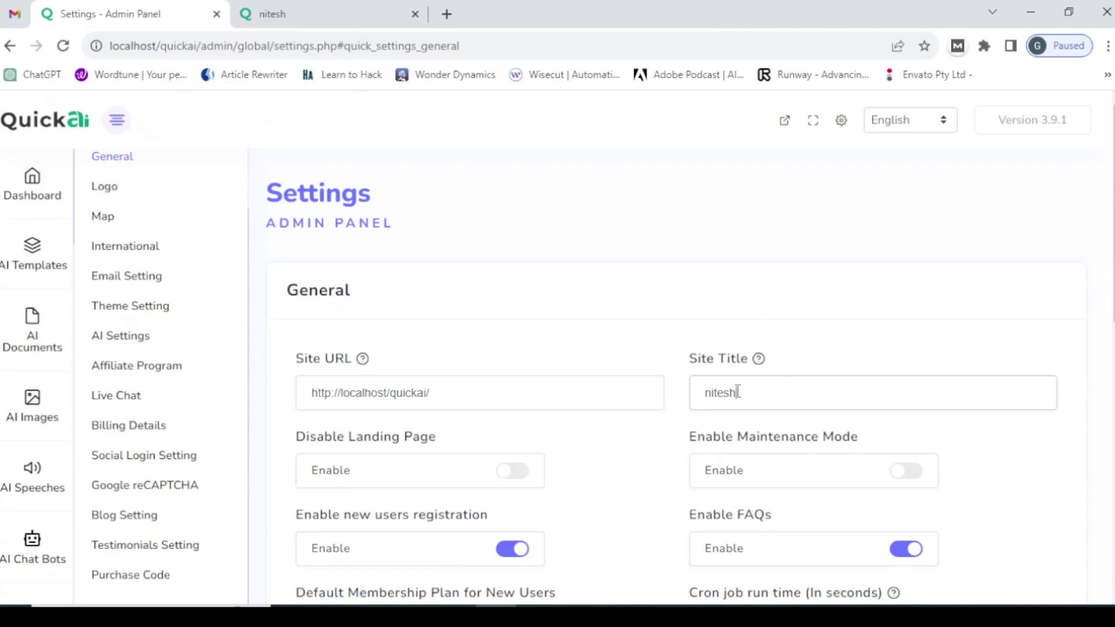
pyautogui.doubleClick(737, 392)
pyautogui.press('BackSpace')
pyautogui.hotkey('ctrl', 'v')
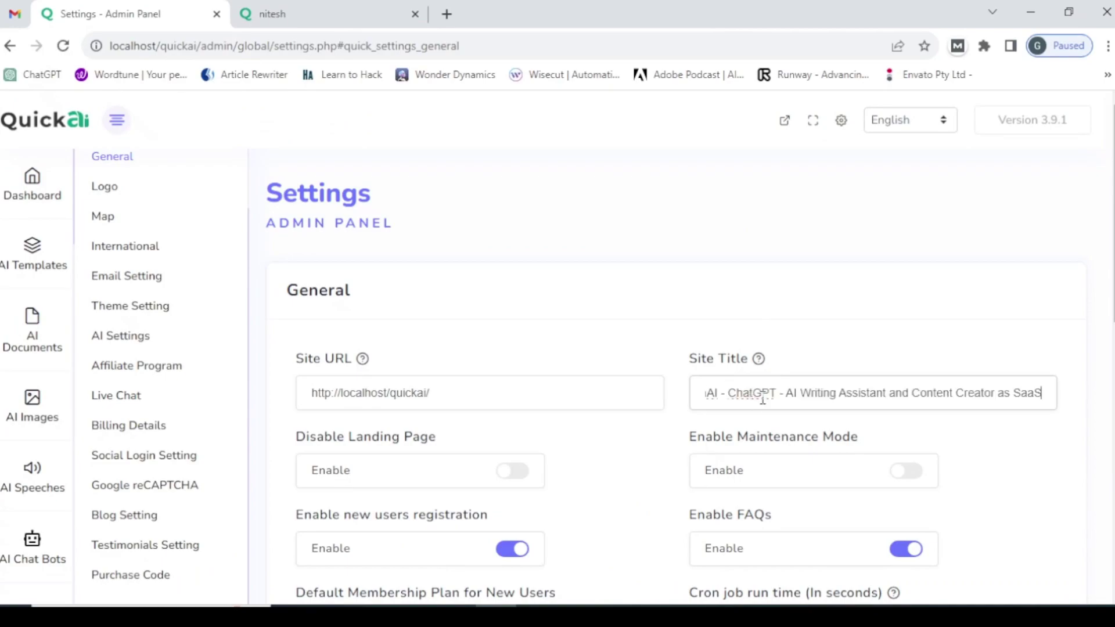
pyautogui.moveTo(1113, 278); pyautogui.dragTo(1112, 542)
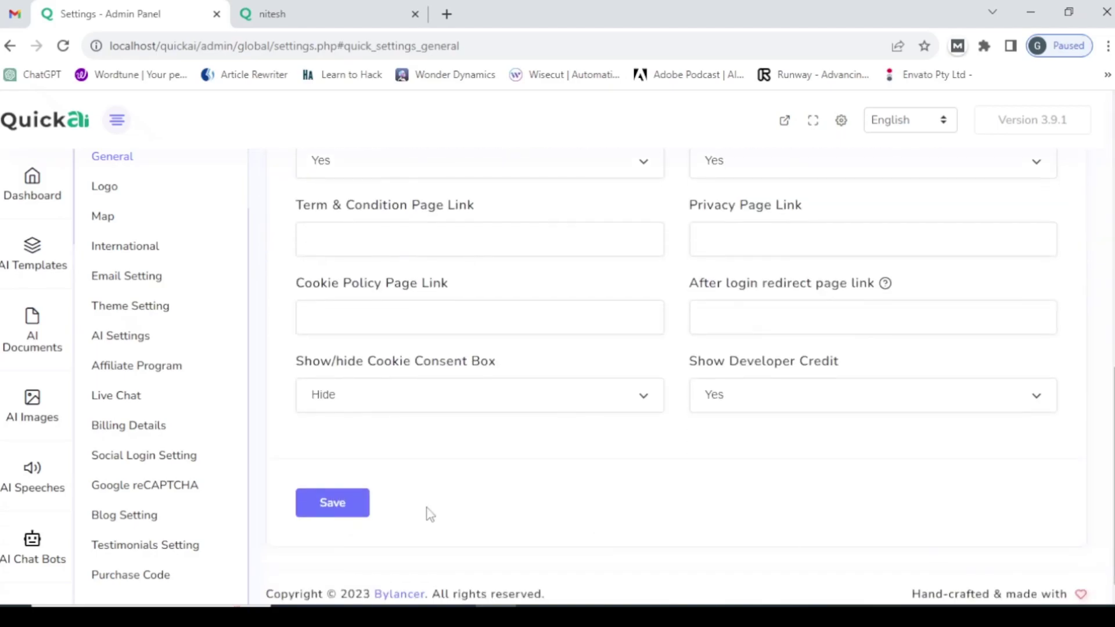
pyautogui.click(337, 510)
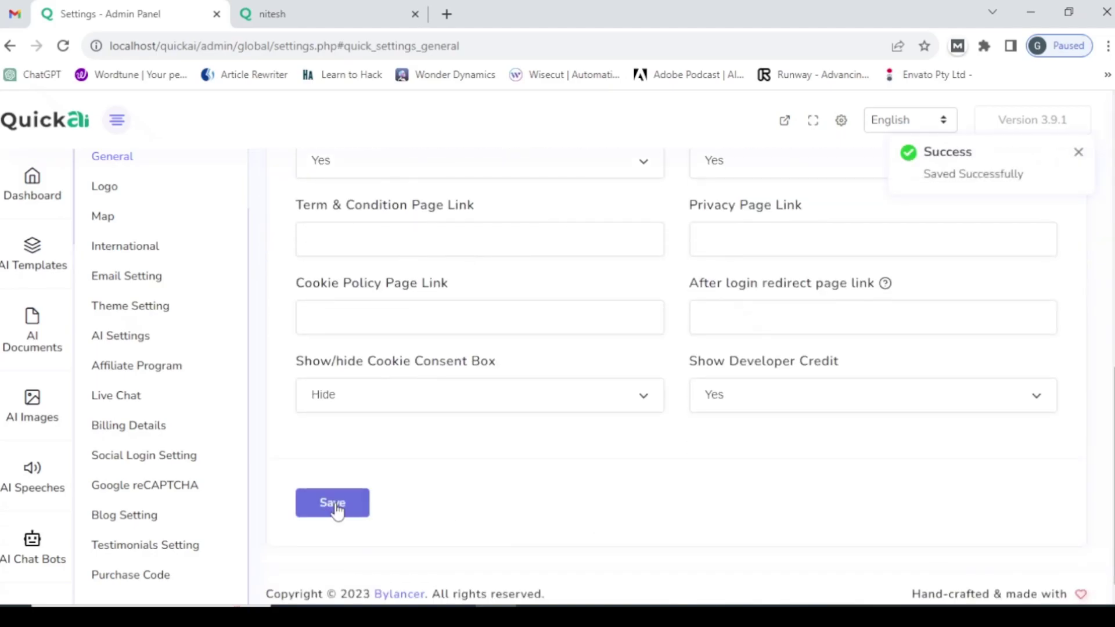
# - Reload the front-end homepage to confirm the restored title
pyautogui.click(309, 9)
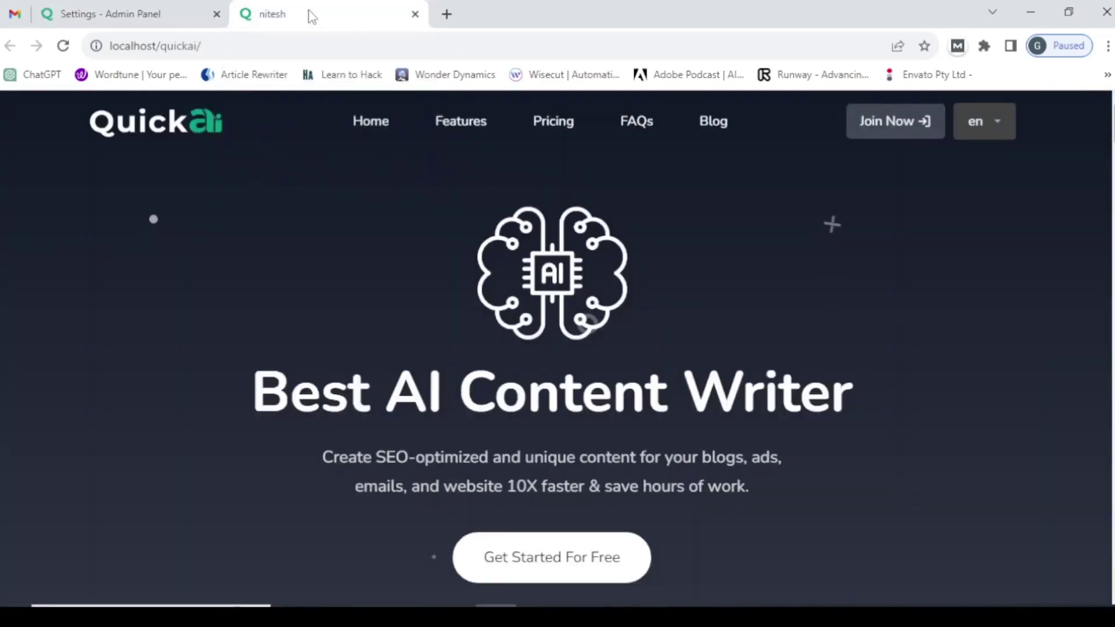
pyautogui.click(247, 46)
pyautogui.press('Return')
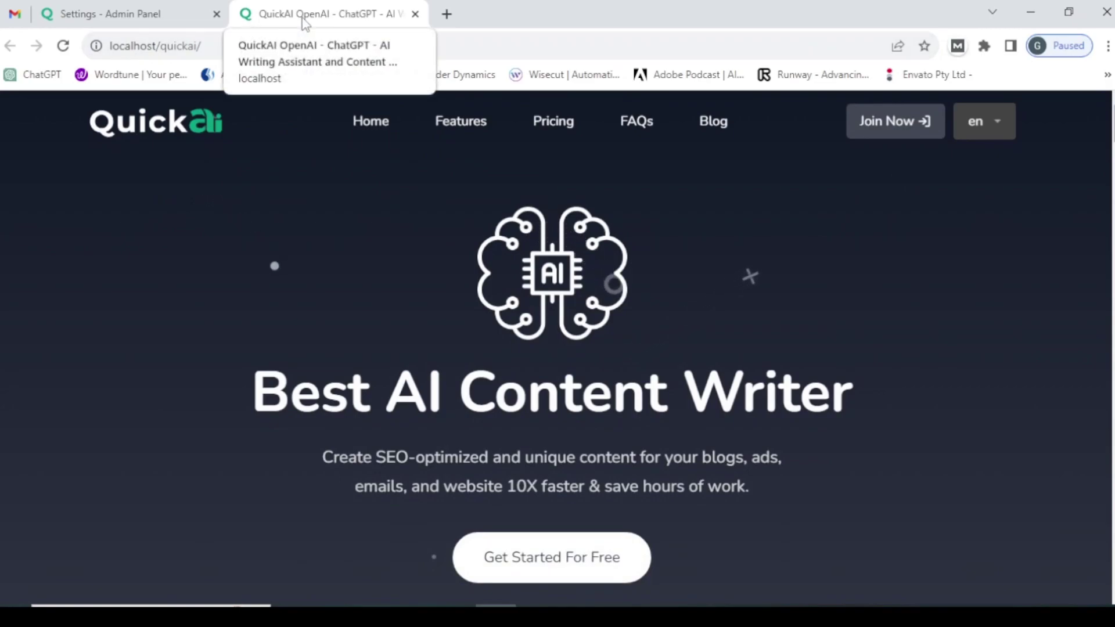
# - Enable Maintenance Mode, save the General settings, and return to the front-end tab's address bar
pyautogui.click(159, 6)
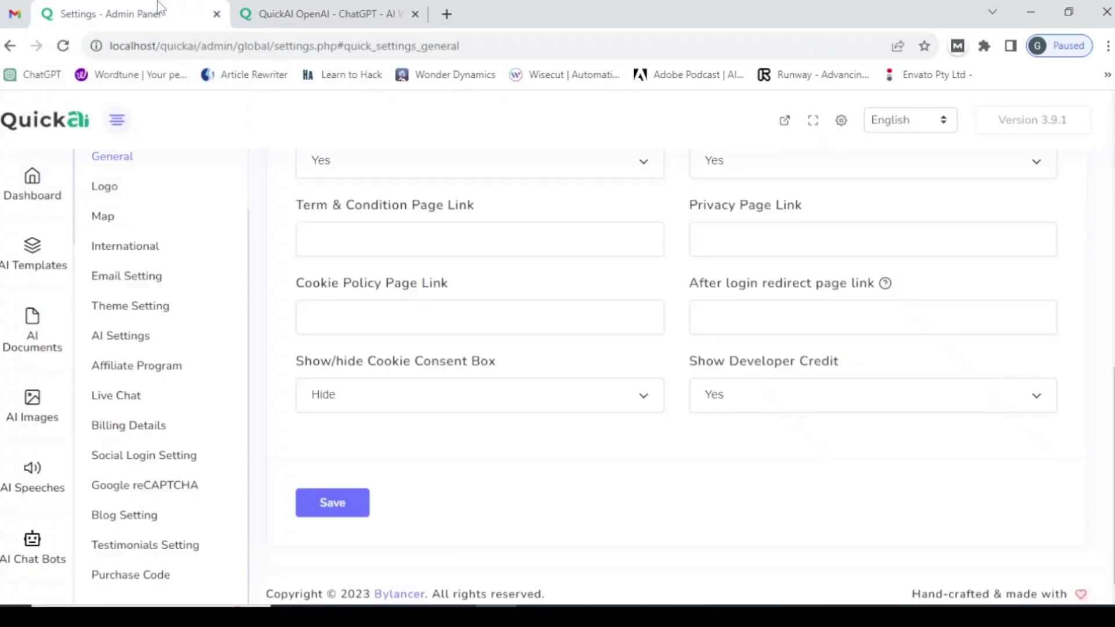
pyautogui.scroll(5, 1079, 265)
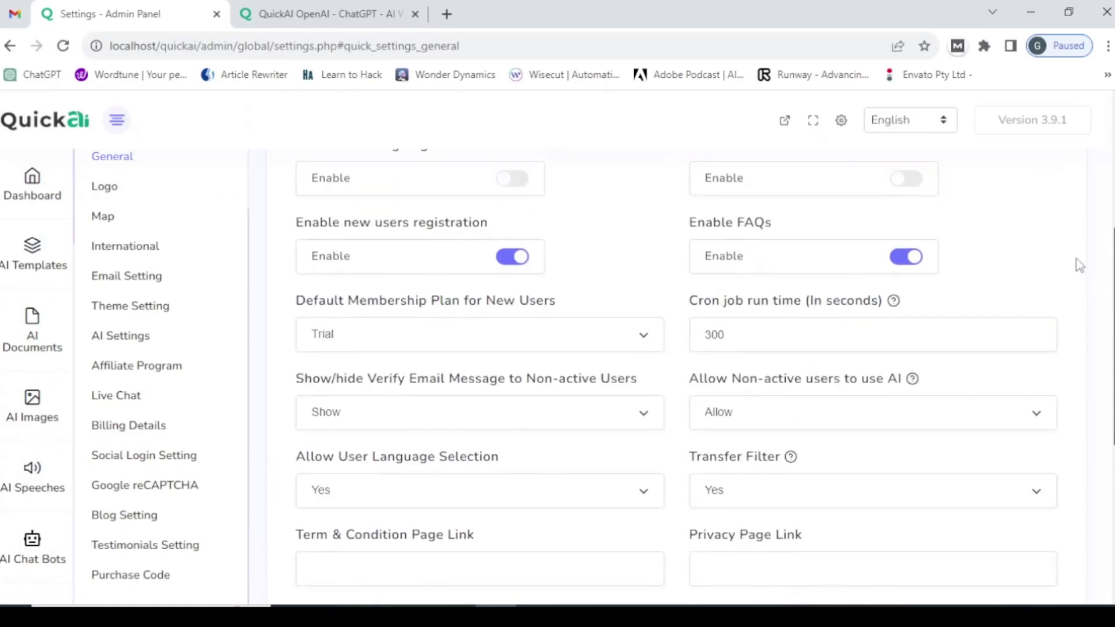
pyautogui.scroll(4, 1068, 233)
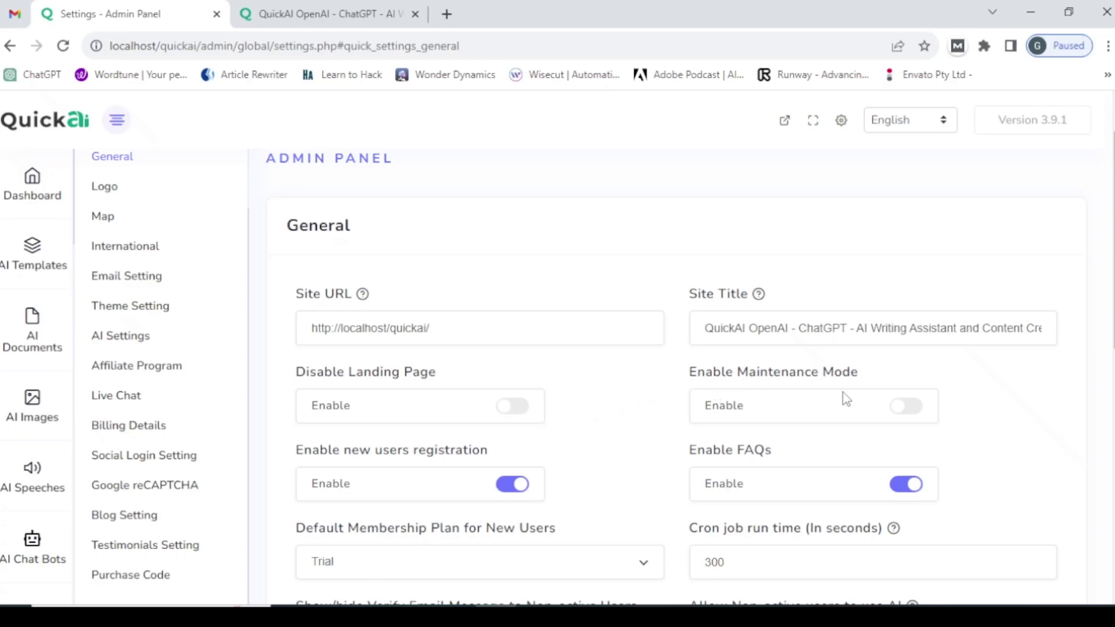
pyautogui.click(912, 414)
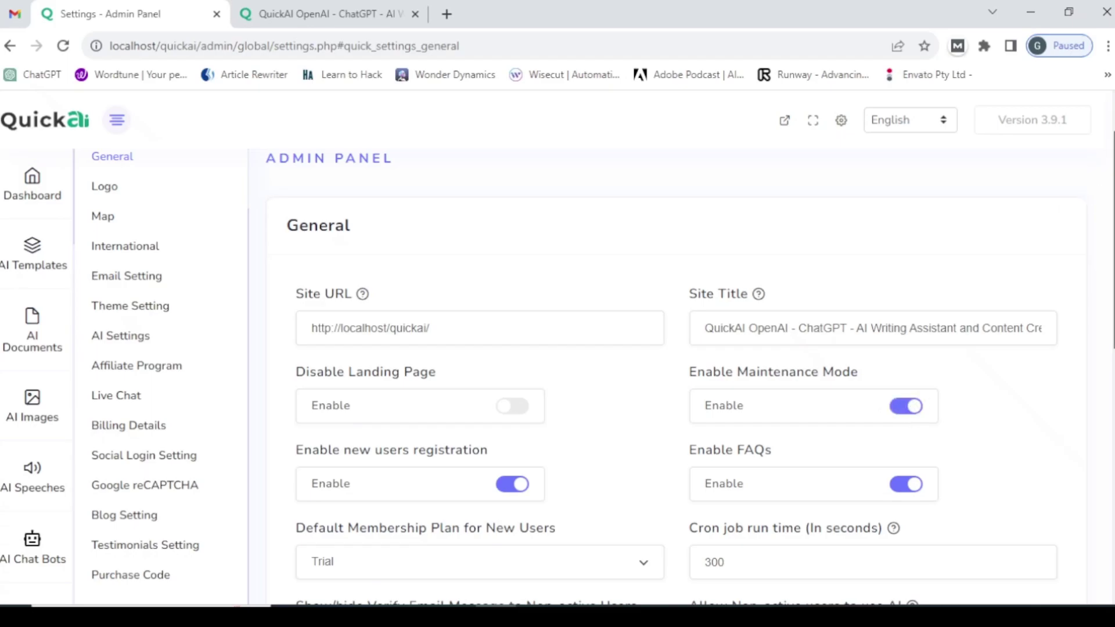
pyautogui.scroll(-10, 1106, 419)
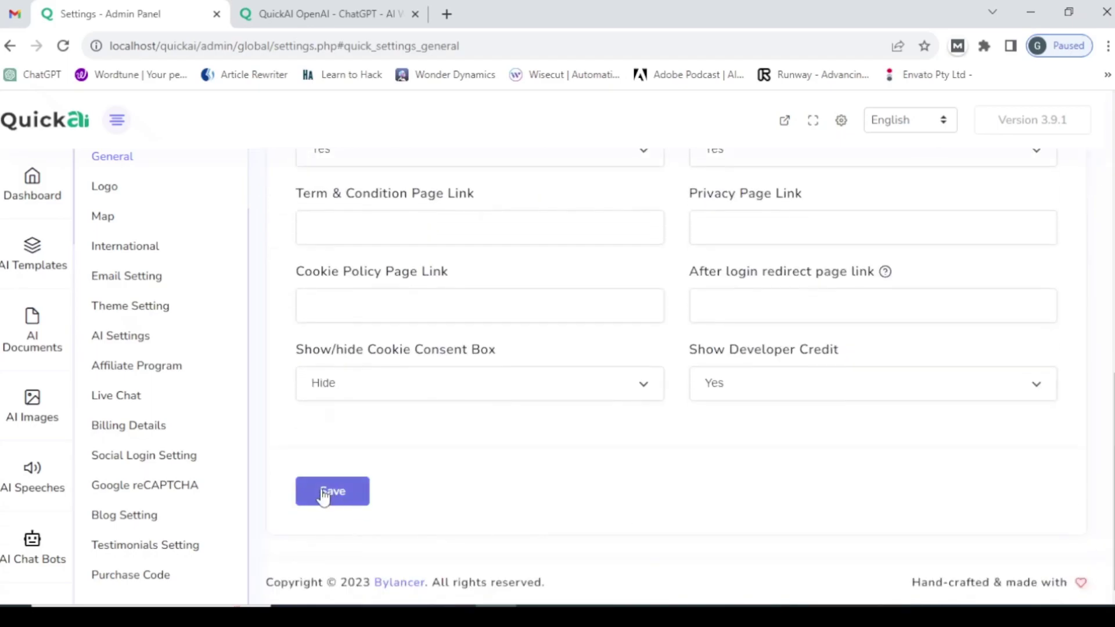
pyautogui.click(323, 495)
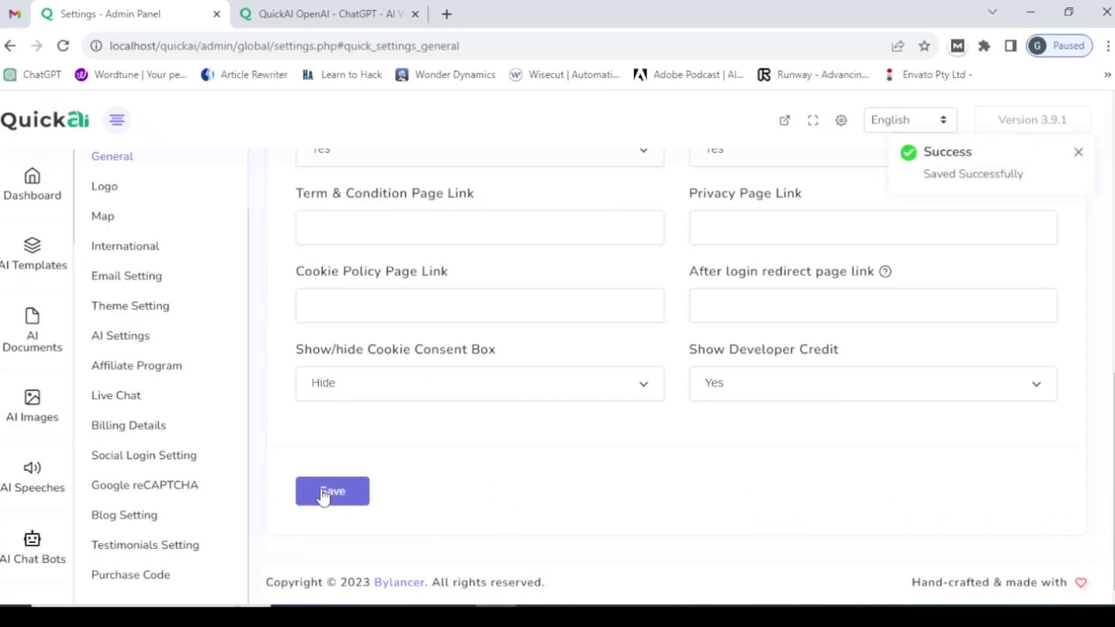
pyautogui.click(323, 13)
pyautogui.click(278, 43)
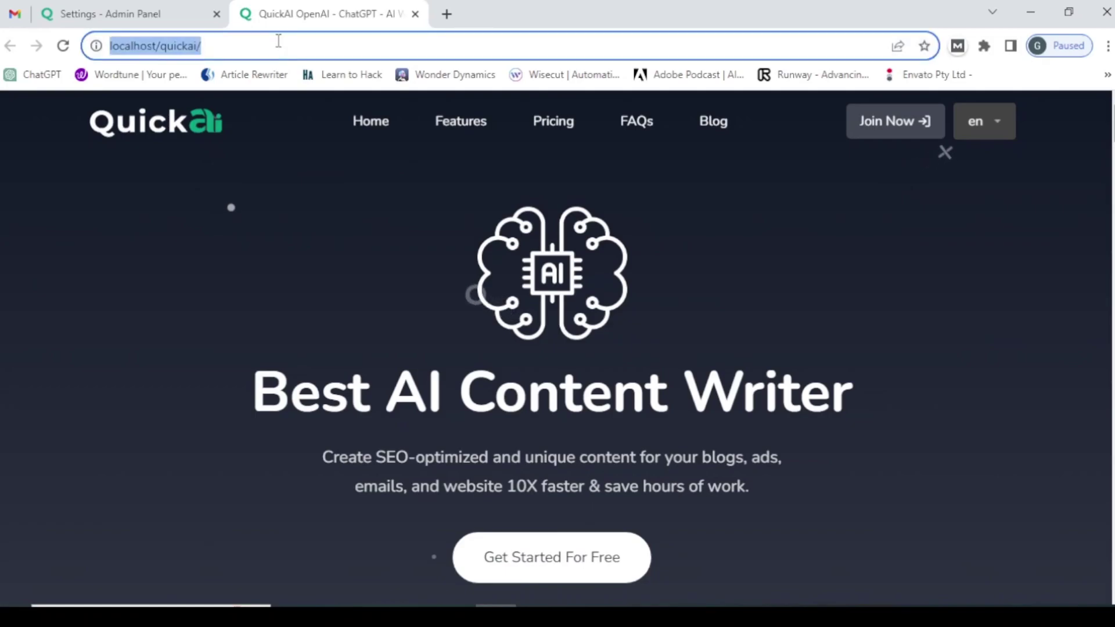
# - Reload the site to see the 'We'll be back soon!' maintenance page, then go back to admin Settings
pyautogui.press('Return')
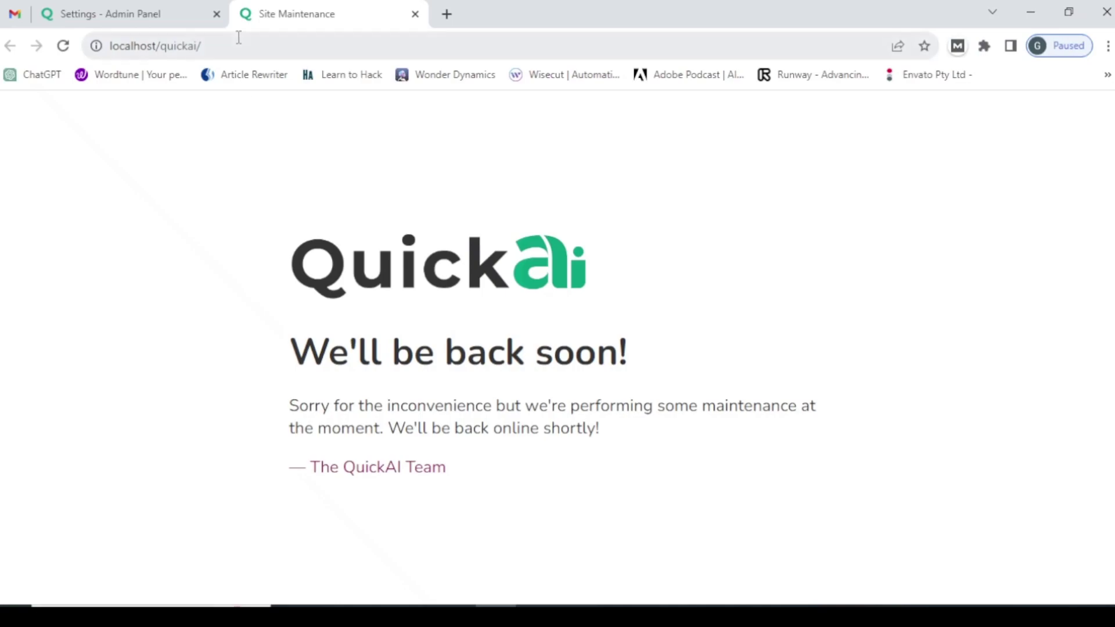
pyautogui.click(160, 11)
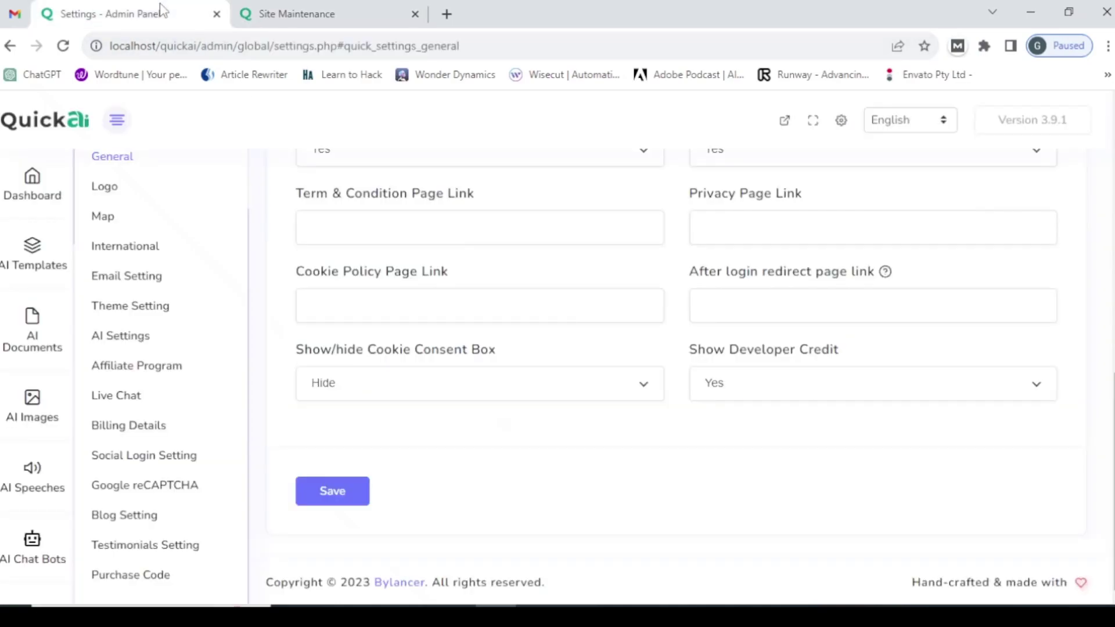
# - Turn off 'Enable new users registration' and save the General settings
pyautogui.moveTo(1108, 425); pyautogui.dragTo(1102, 172)
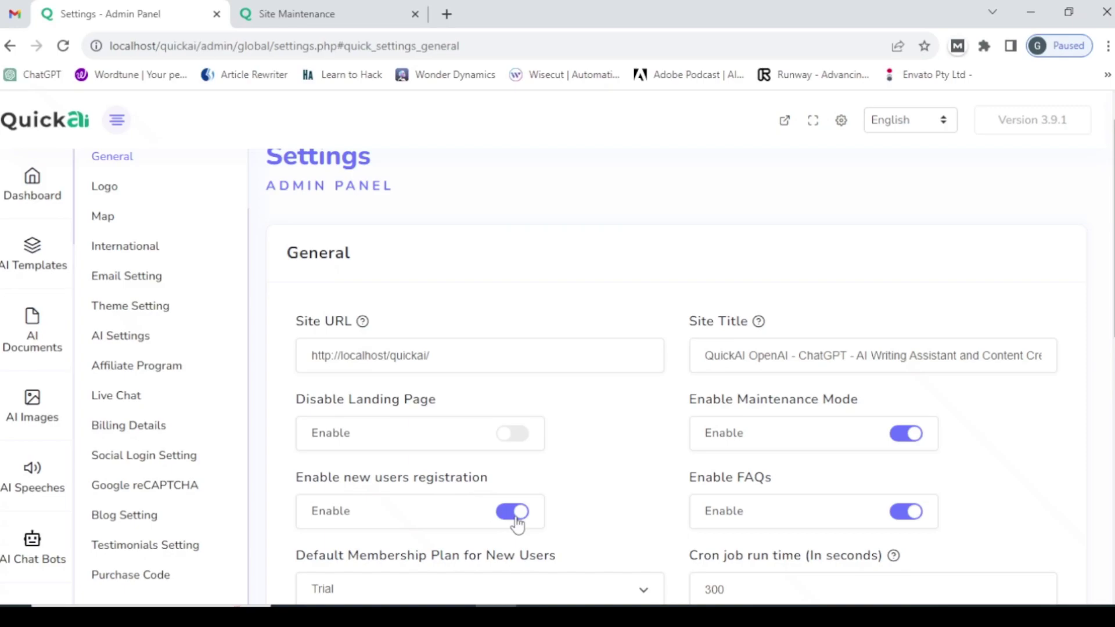
pyautogui.click(515, 521)
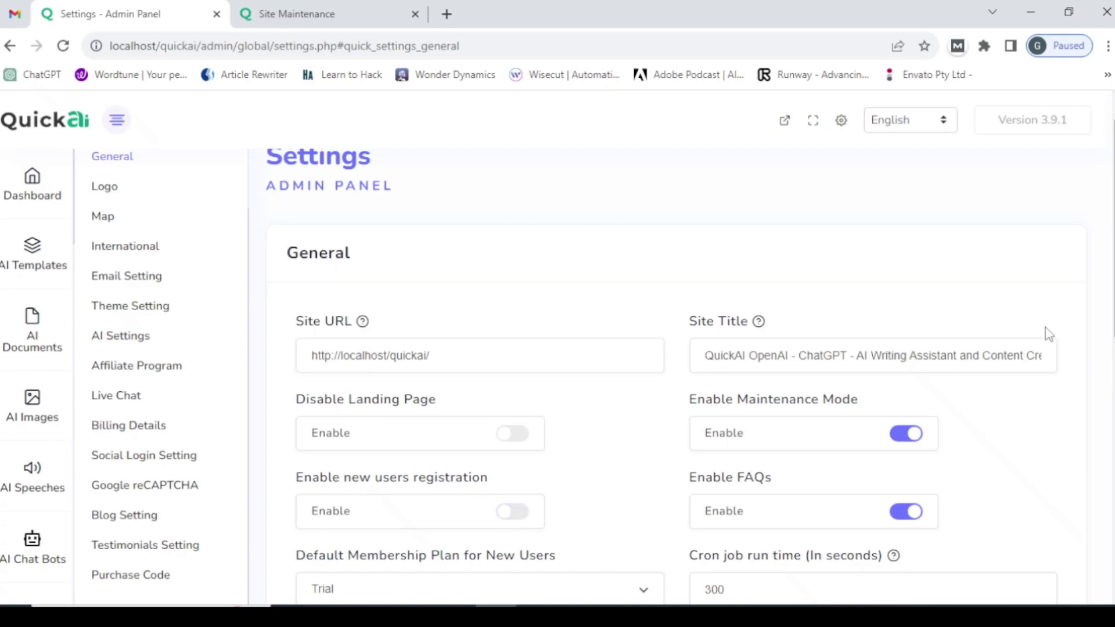
pyautogui.moveTo(1109, 333); pyautogui.dragTo(1109, 343)
pyautogui.scroll(-10, 689, 378)
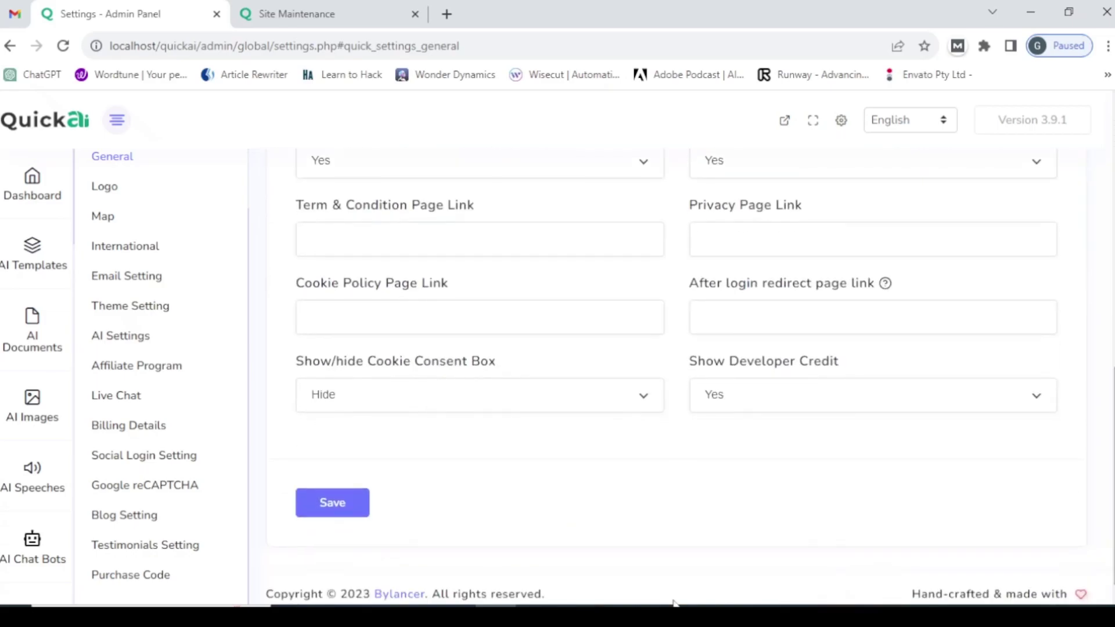
pyautogui.click(332, 511)
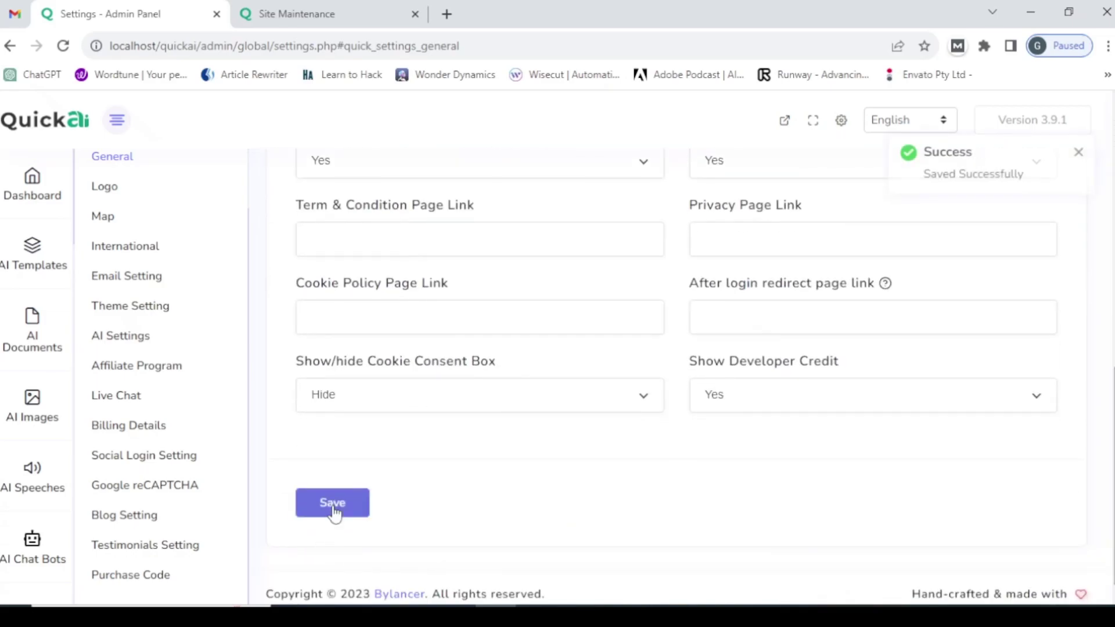
# - Reload the front end to confirm the maintenance notice remains, then return to the admin tab
pyautogui.click(315, 10)
pyautogui.click(237, 52)
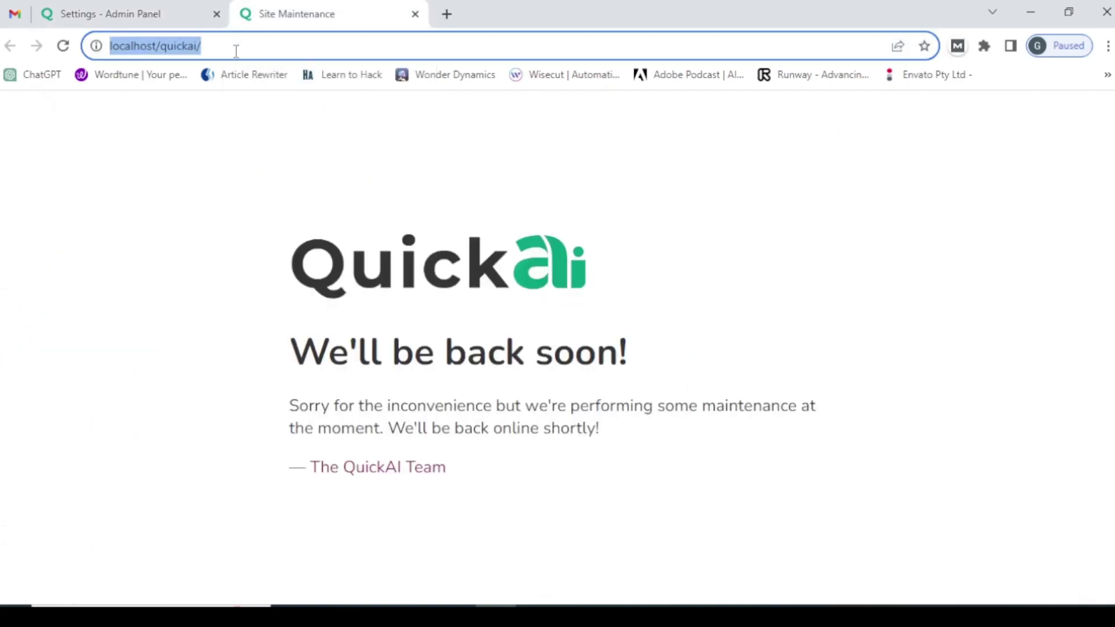
pyautogui.press('Return')
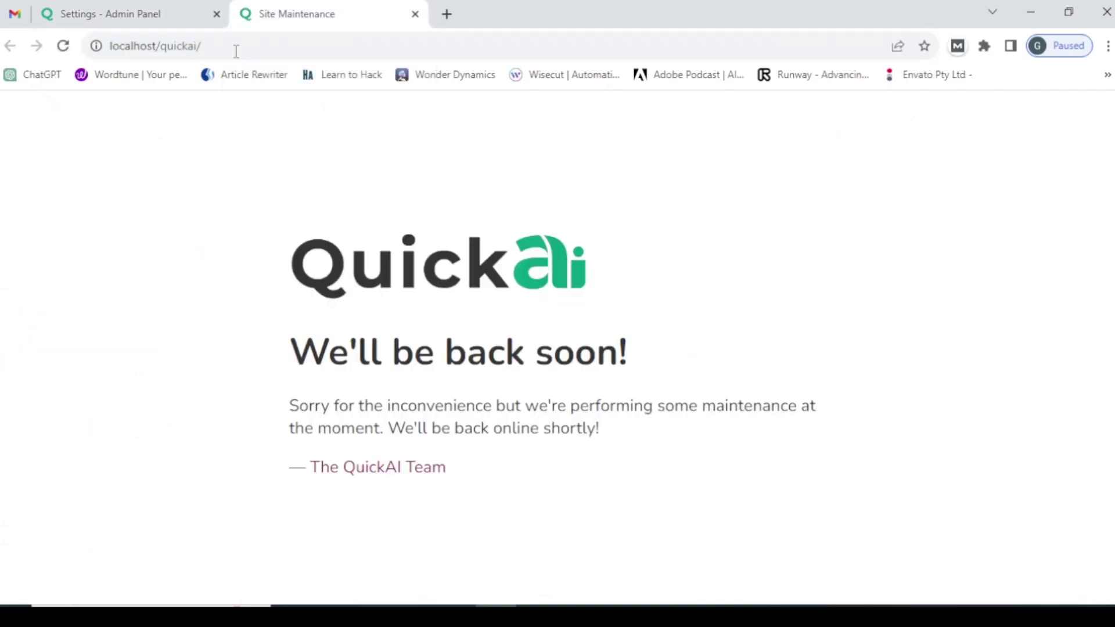
pyautogui.click(145, 8)
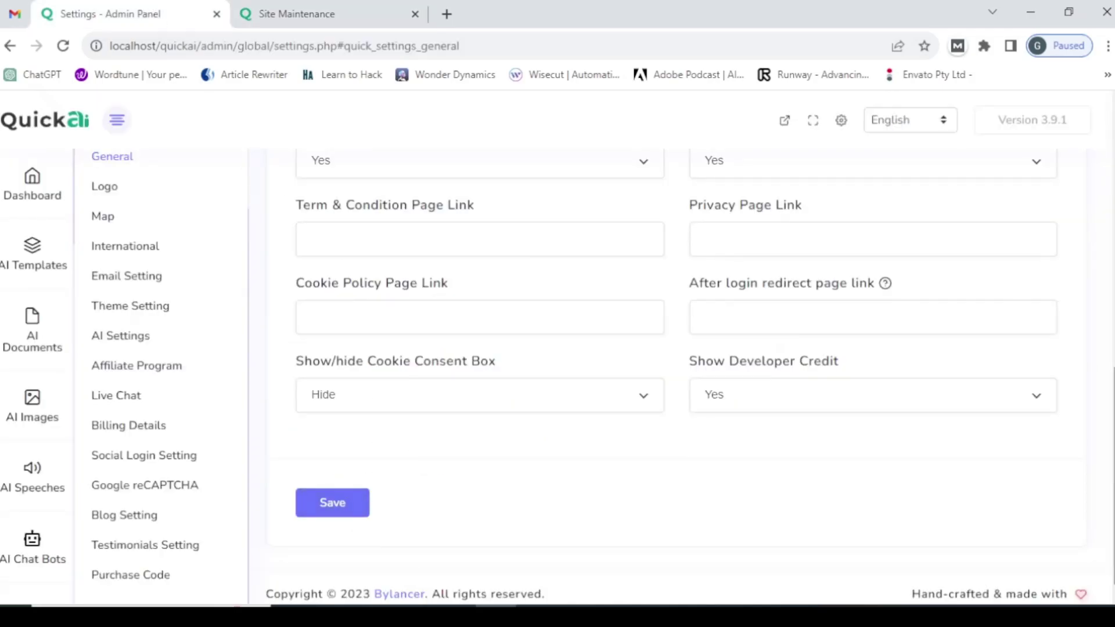
# - Switch Enable Maintenance Mode off and save the General settings
pyautogui.moveTo(1109, 458); pyautogui.dragTo(1084, 236)
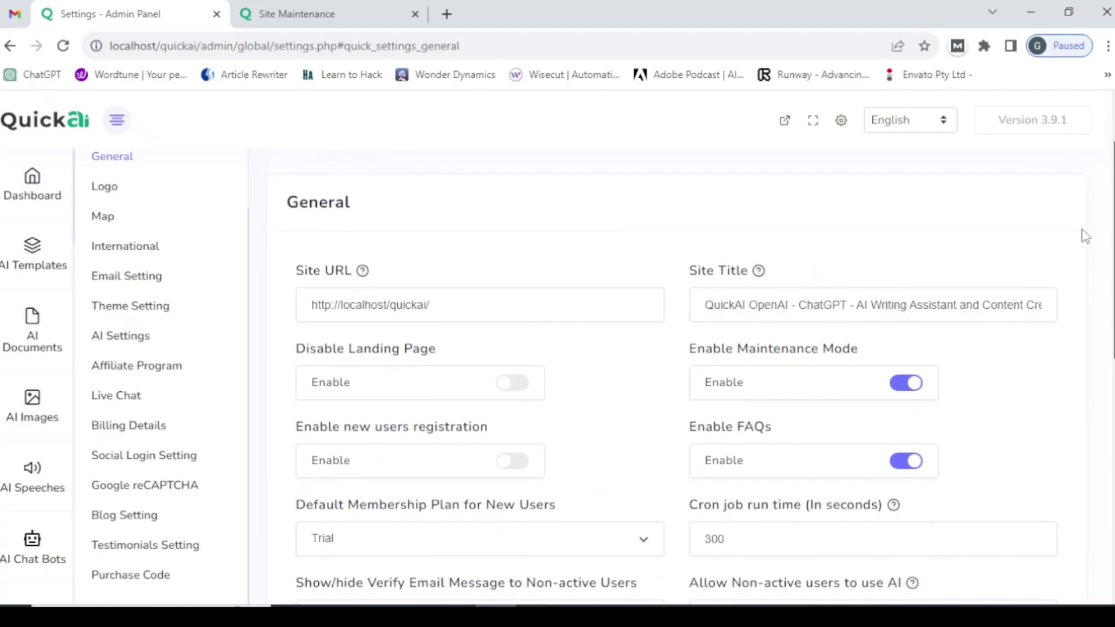
pyautogui.click(905, 388)
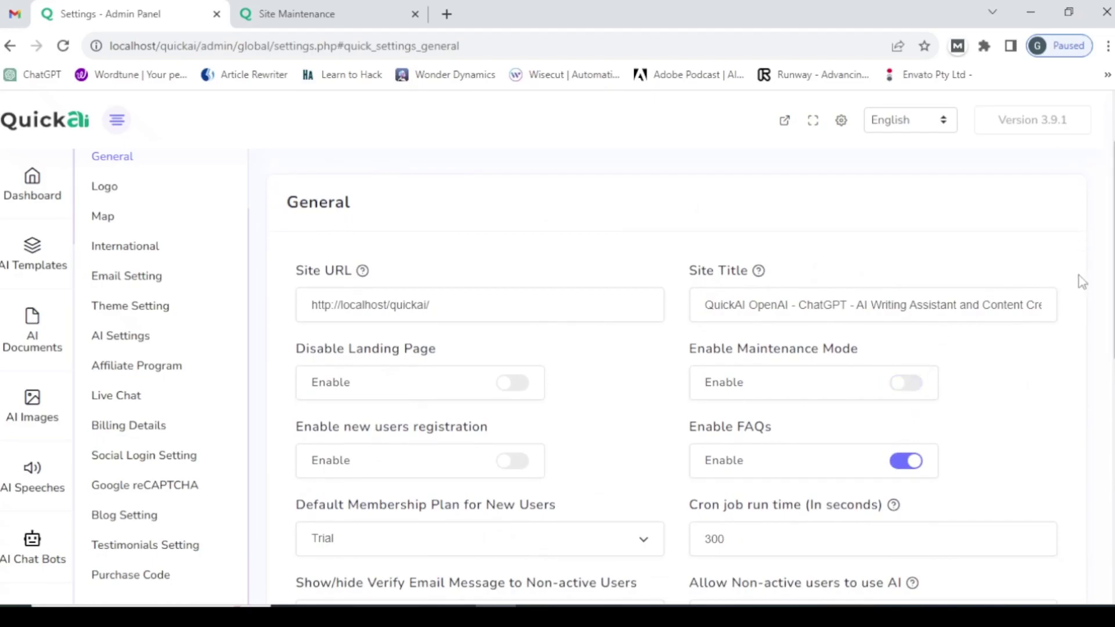
pyautogui.moveTo(1112, 284); pyautogui.dragTo(1112, 515)
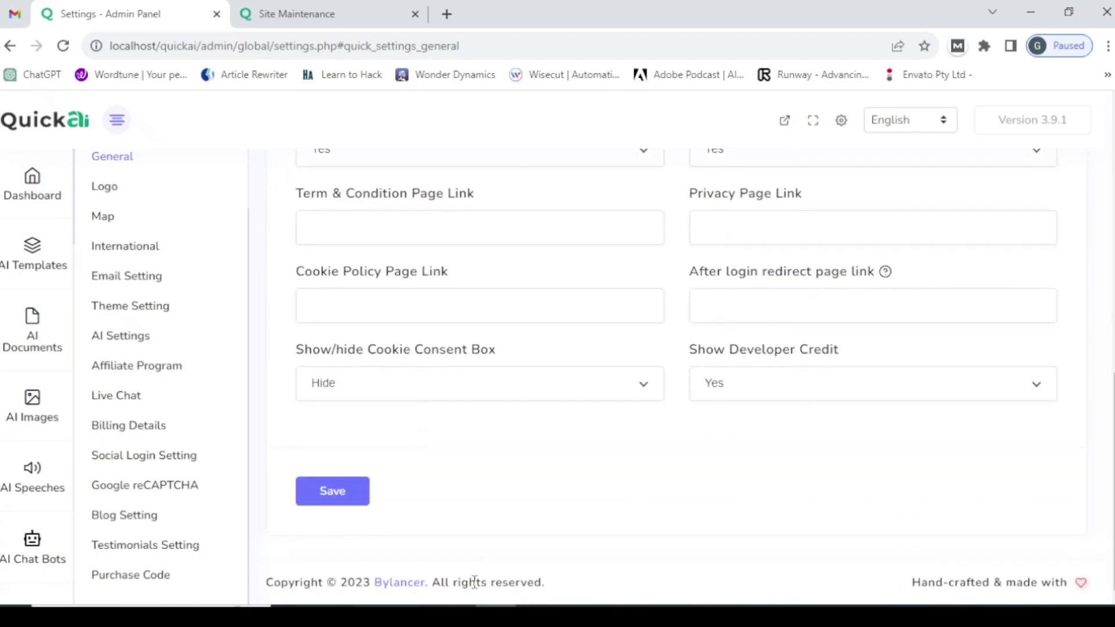
pyautogui.click(334, 500)
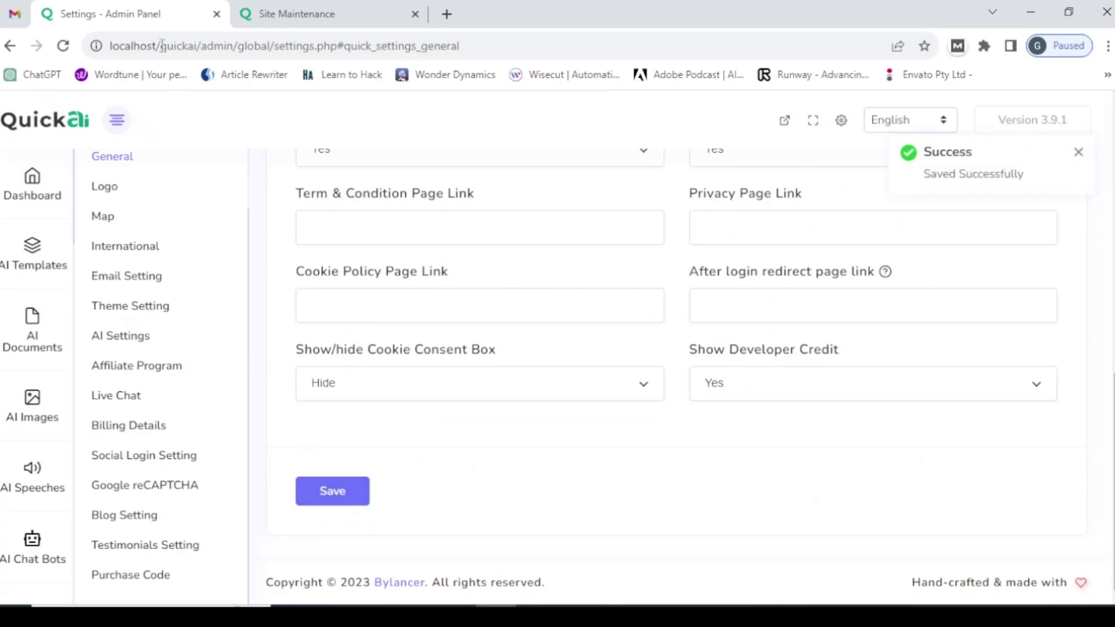
# - Reload the site, now live again, and open the Join Now login box
pyautogui.click(299, 9)
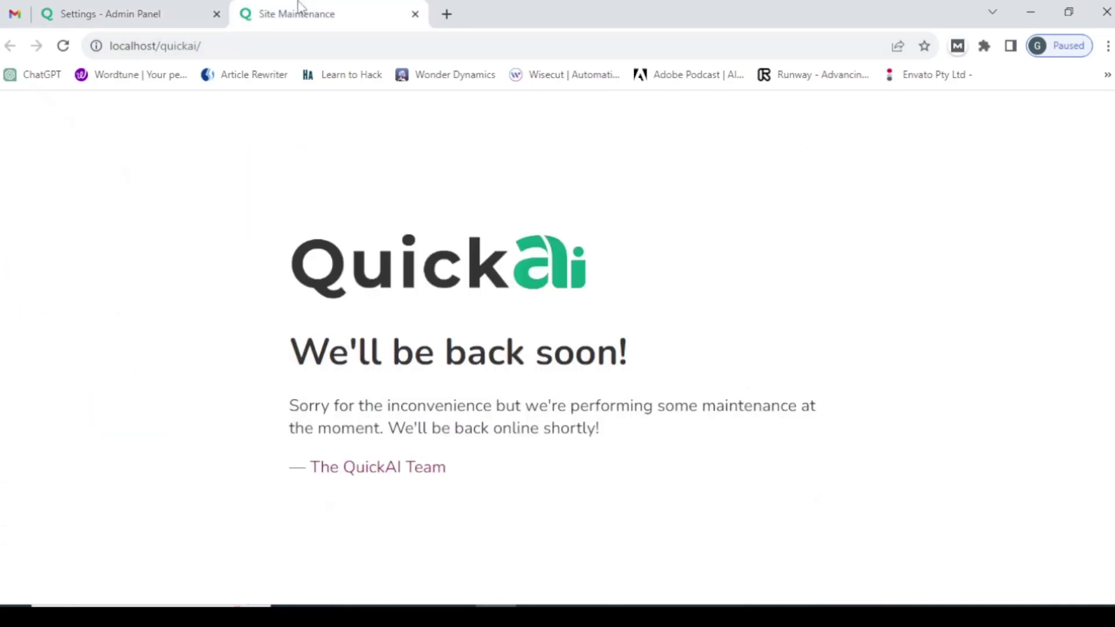
pyautogui.click(238, 45)
pyautogui.press('Return')
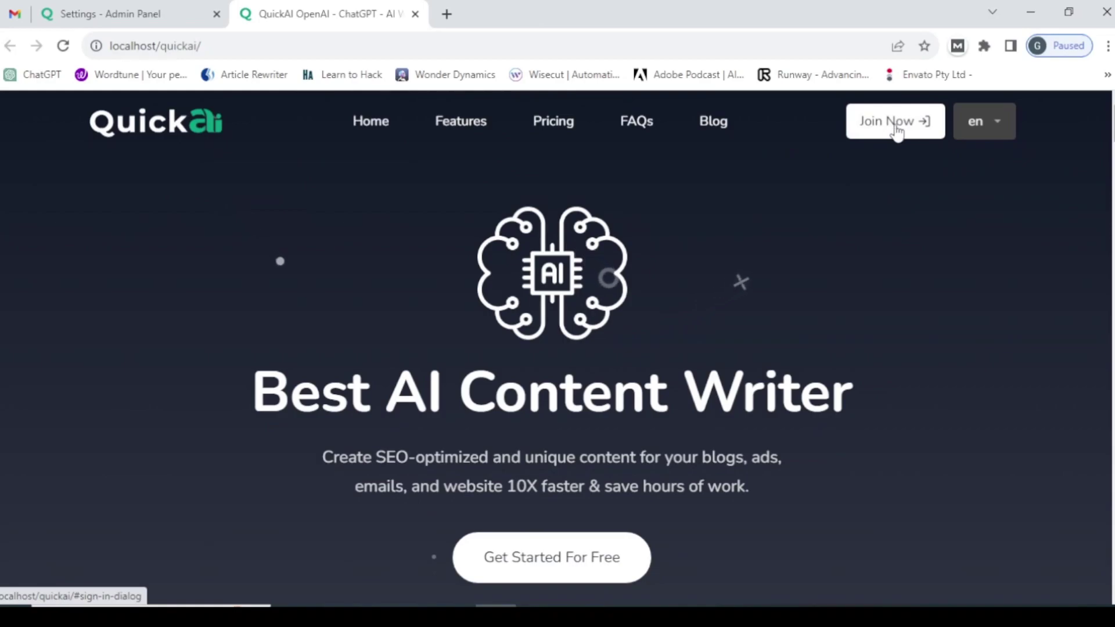
pyautogui.click(897, 128)
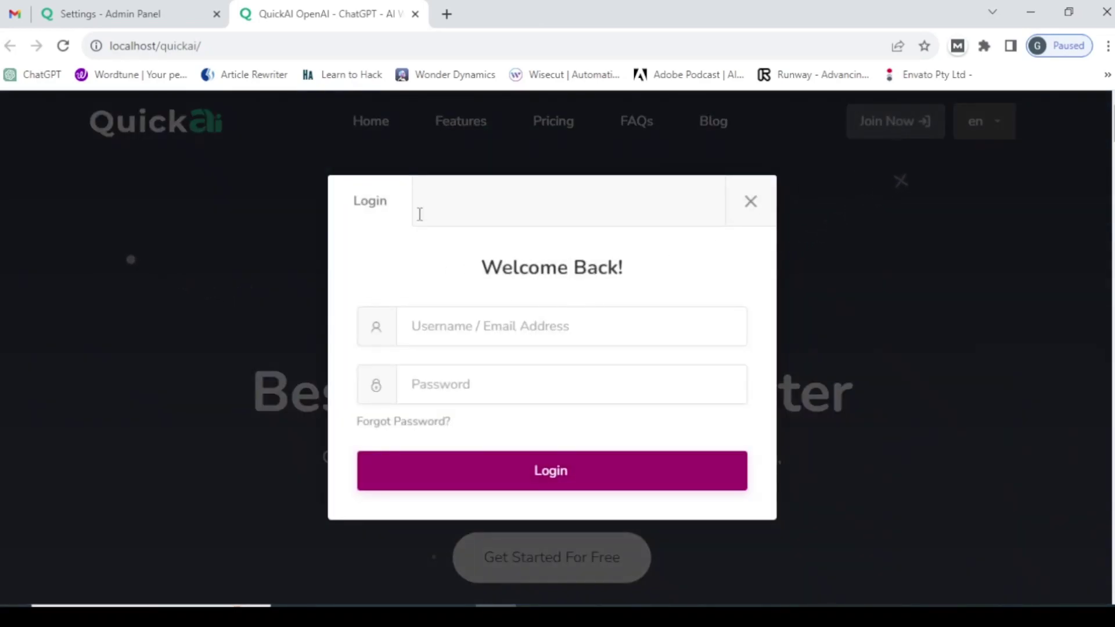
# - Visit localhost/quickai/signup, which now shows a 'Page Not Found' error
pyautogui.click(321, 47)
pyautogui.click(321, 47)
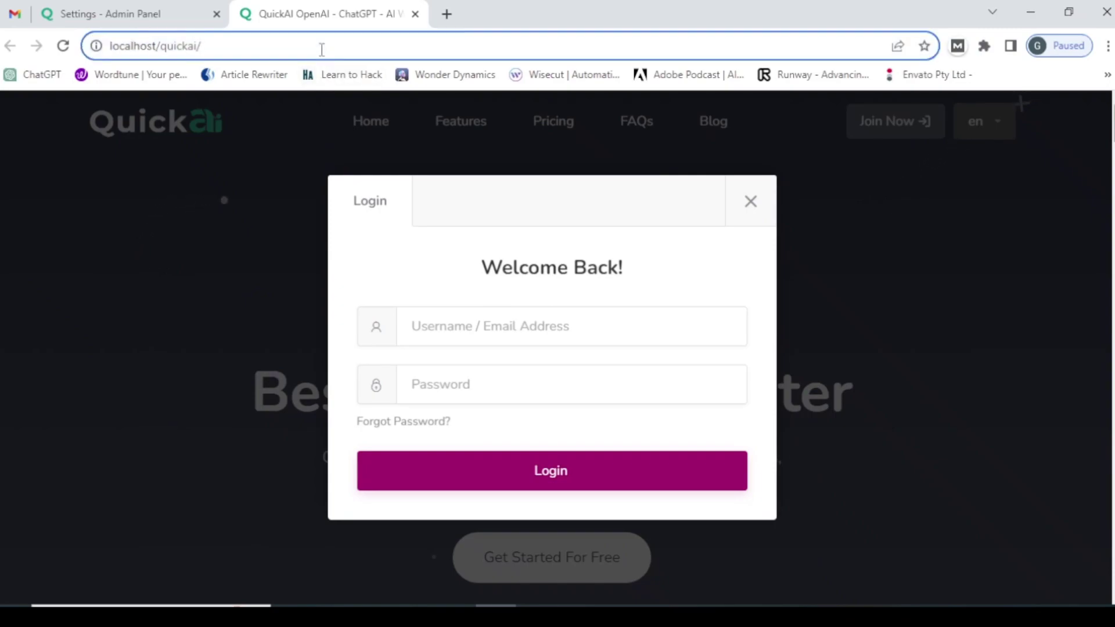
pyautogui.write('sign')
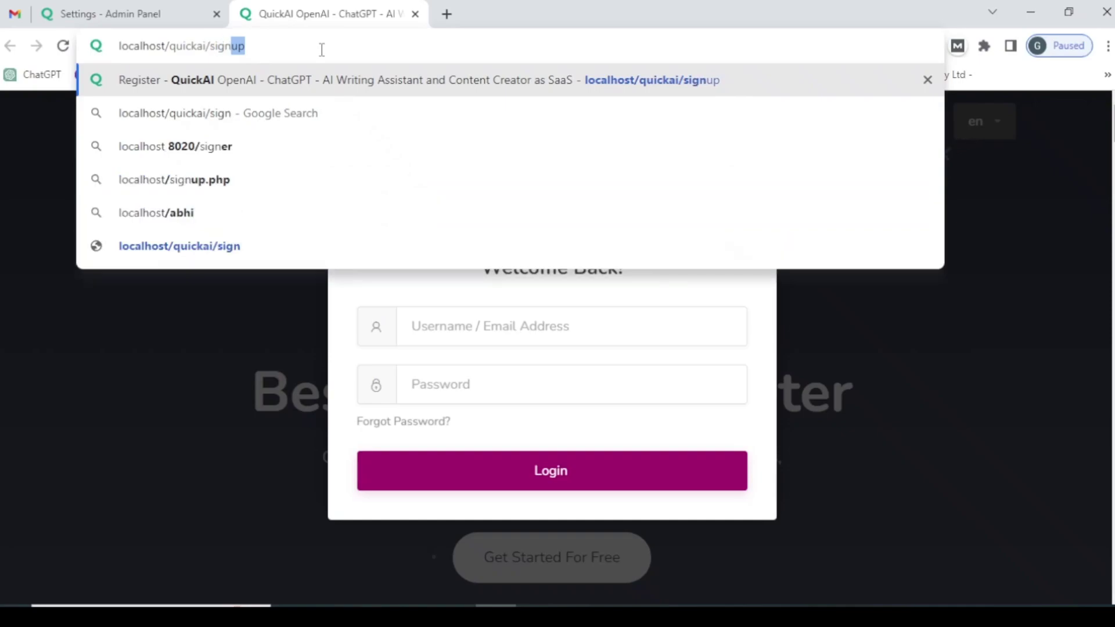
pyautogui.write('up')
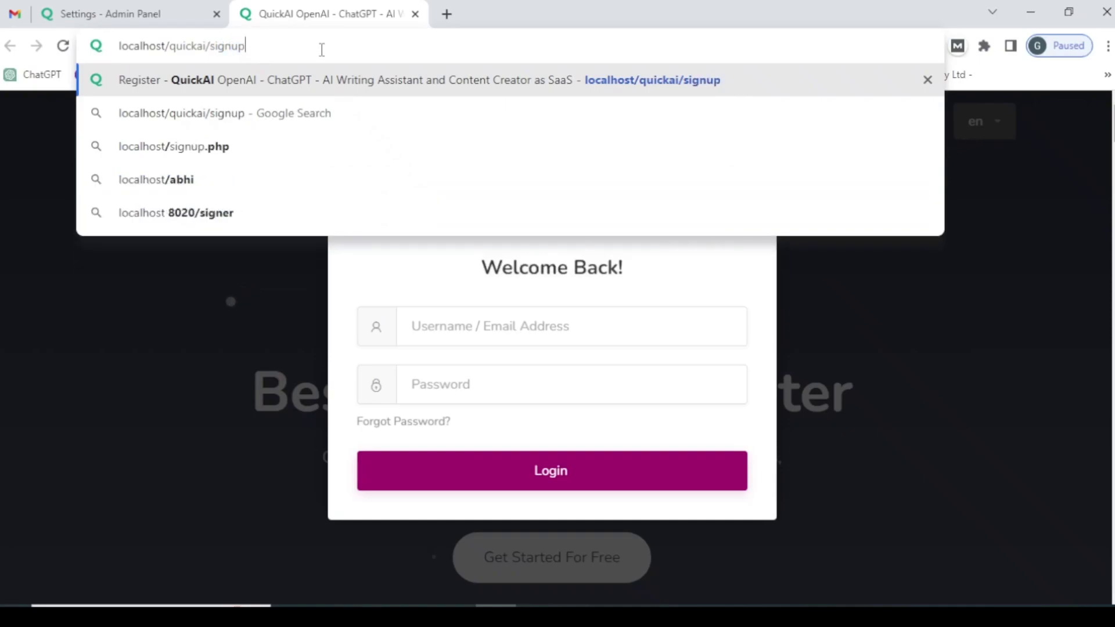
pyautogui.press('Return')
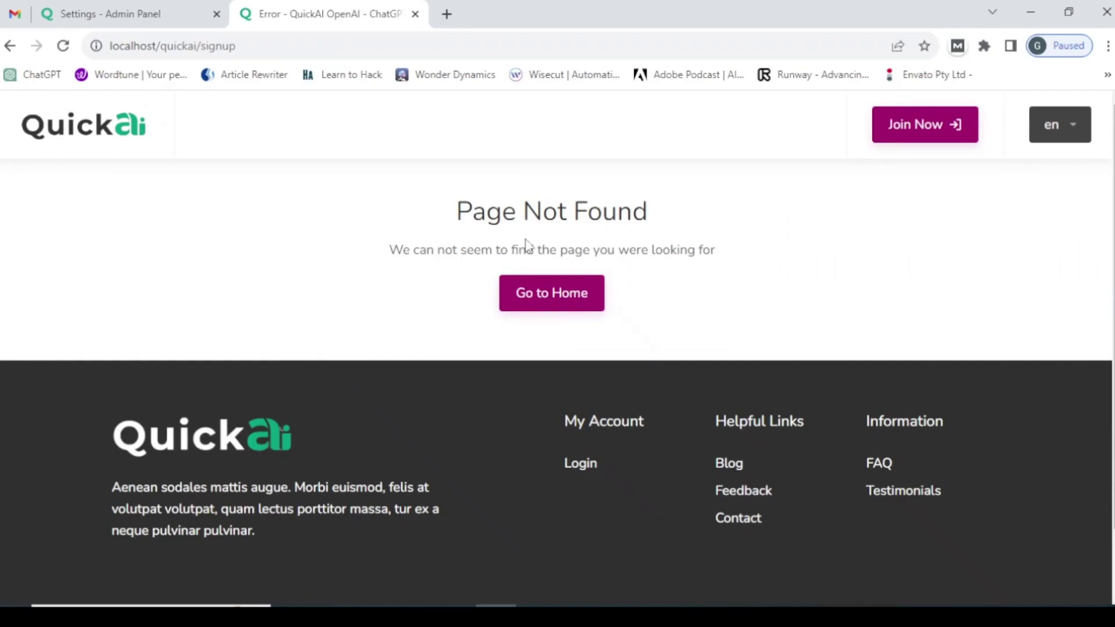
# - Switch 'Enable new users registration' back on and save the general settings
pyautogui.click(141, 9)
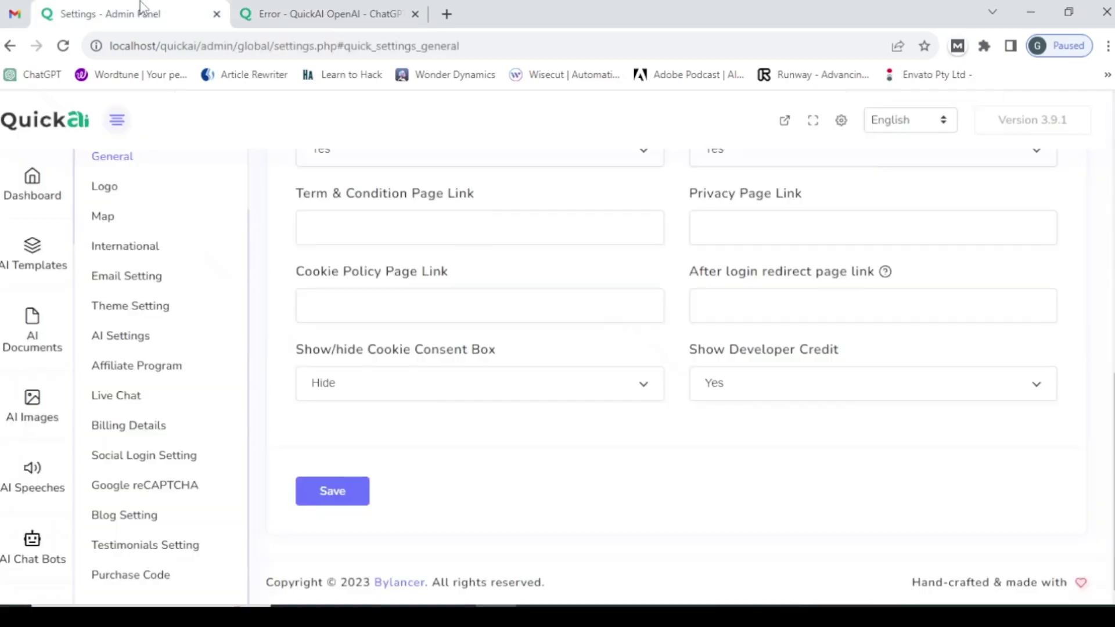
pyautogui.moveTo(1112, 377); pyautogui.dragTo(1094, 171)
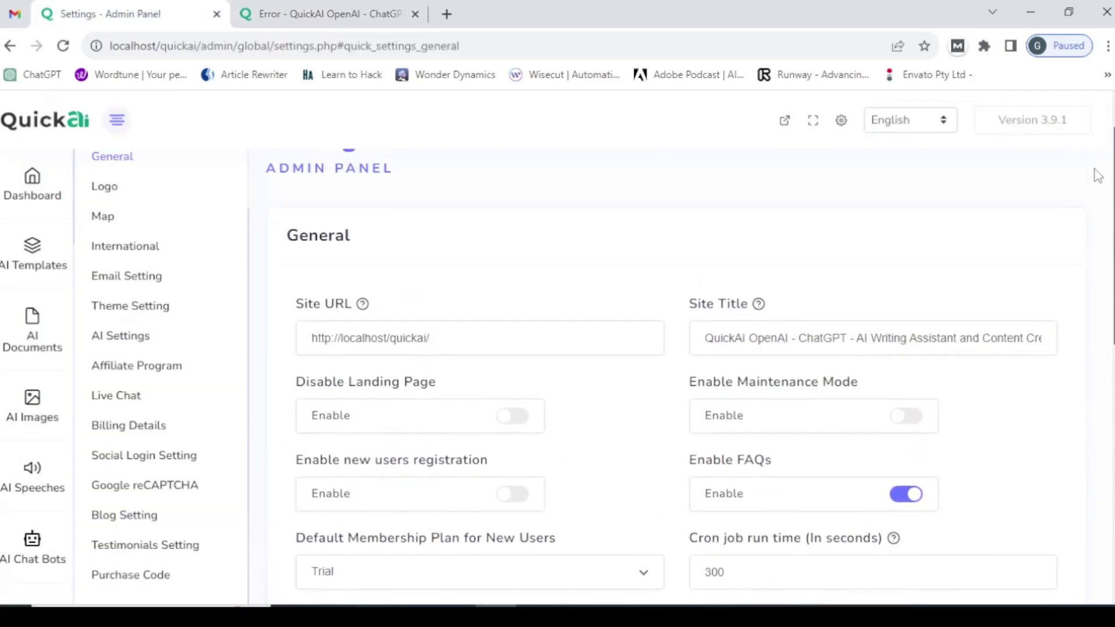
pyautogui.click(515, 504)
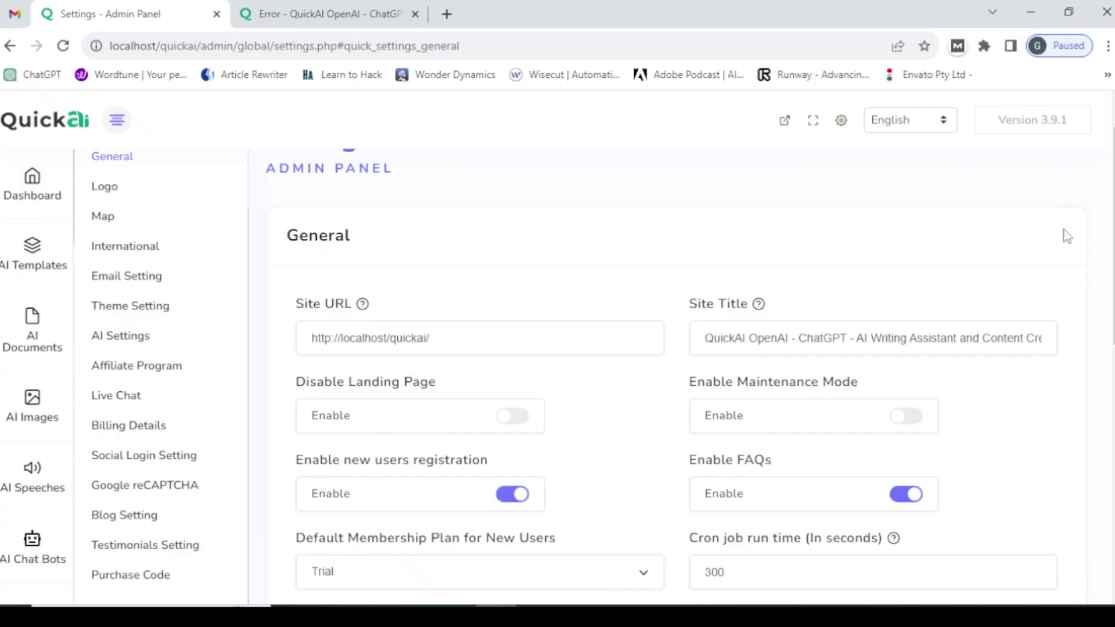
pyautogui.moveTo(1112, 232); pyautogui.dragTo(1113, 476)
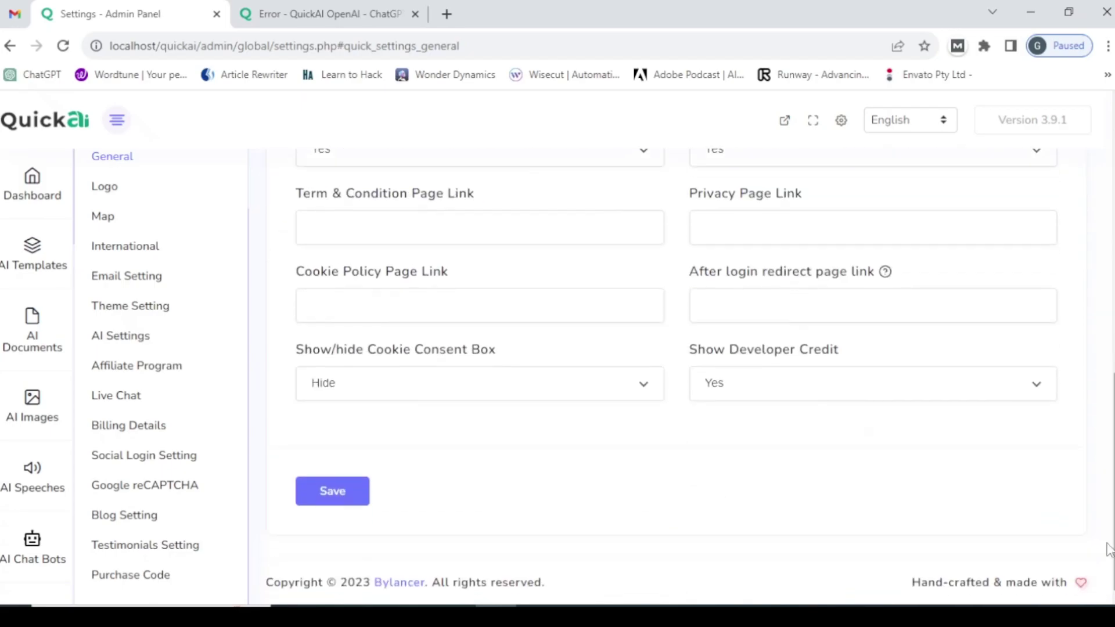
pyautogui.click(352, 494)
# - Reload the signup address so the 'Let's create your account!' form appears
pyautogui.click(325, 14)
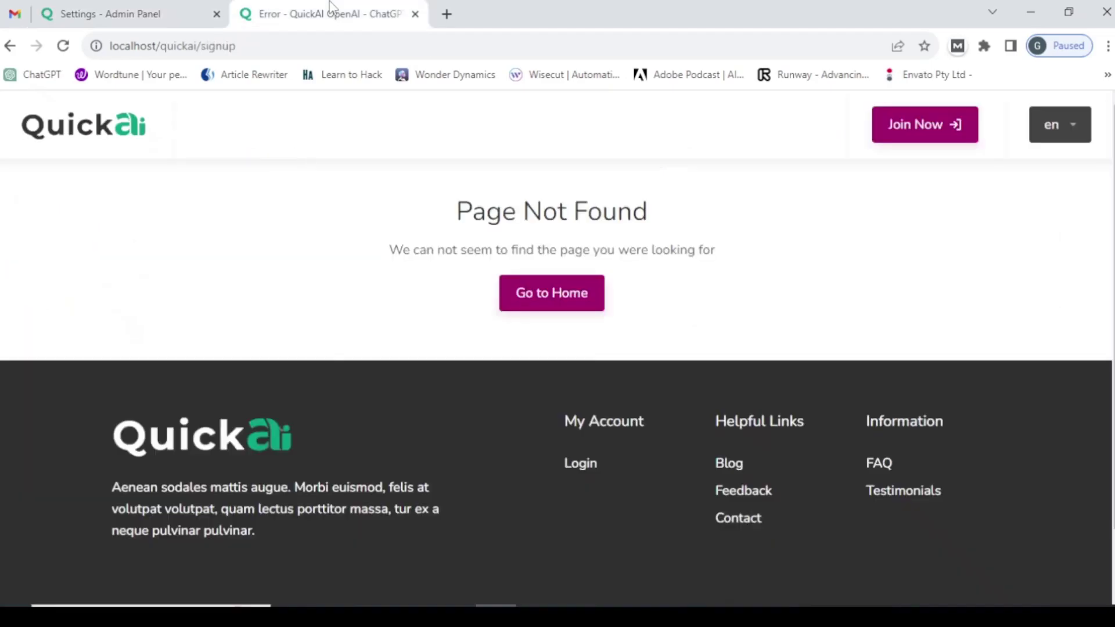
pyautogui.click(260, 45)
pyautogui.hotkey('ctrl', 'a')
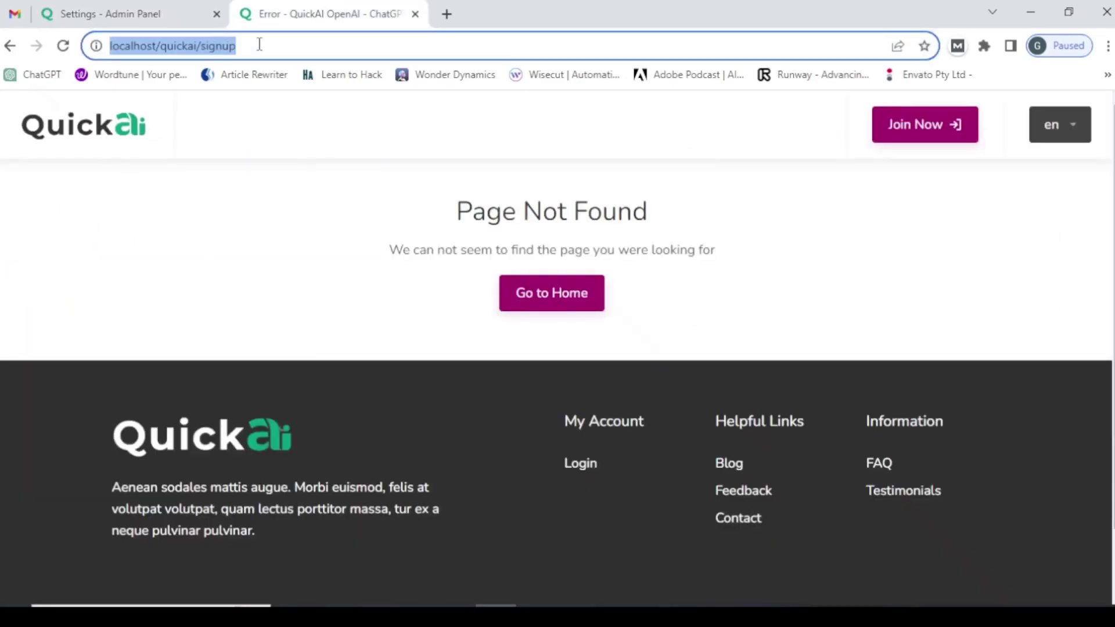
pyautogui.press('Return')
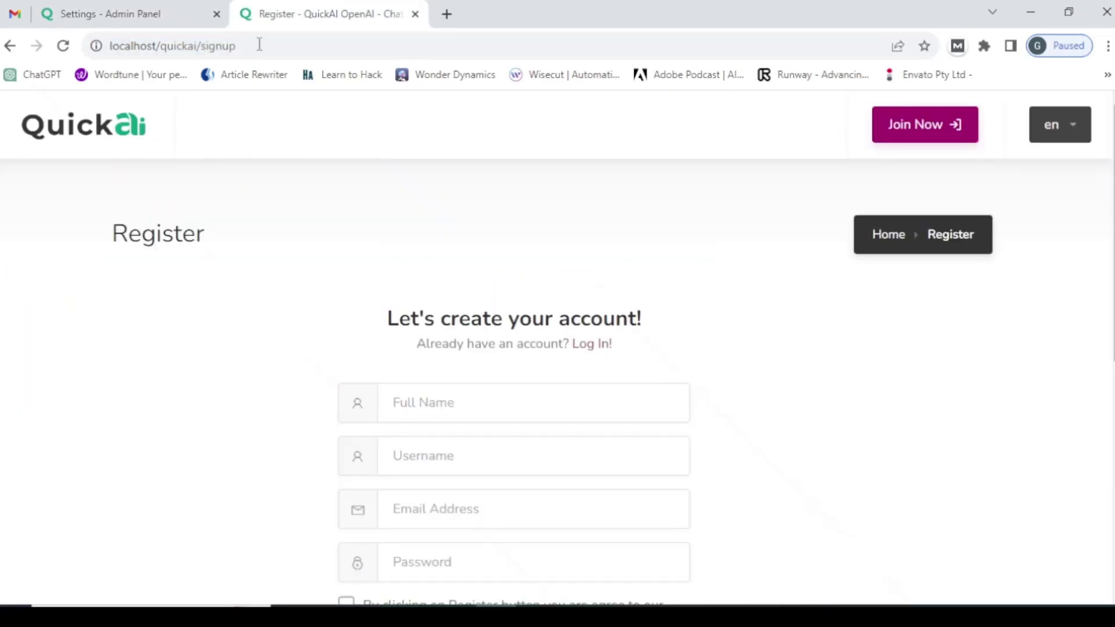
# - Check that the login dialog now offers signing up, then return to the admin settings
pyautogui.click(922, 124)
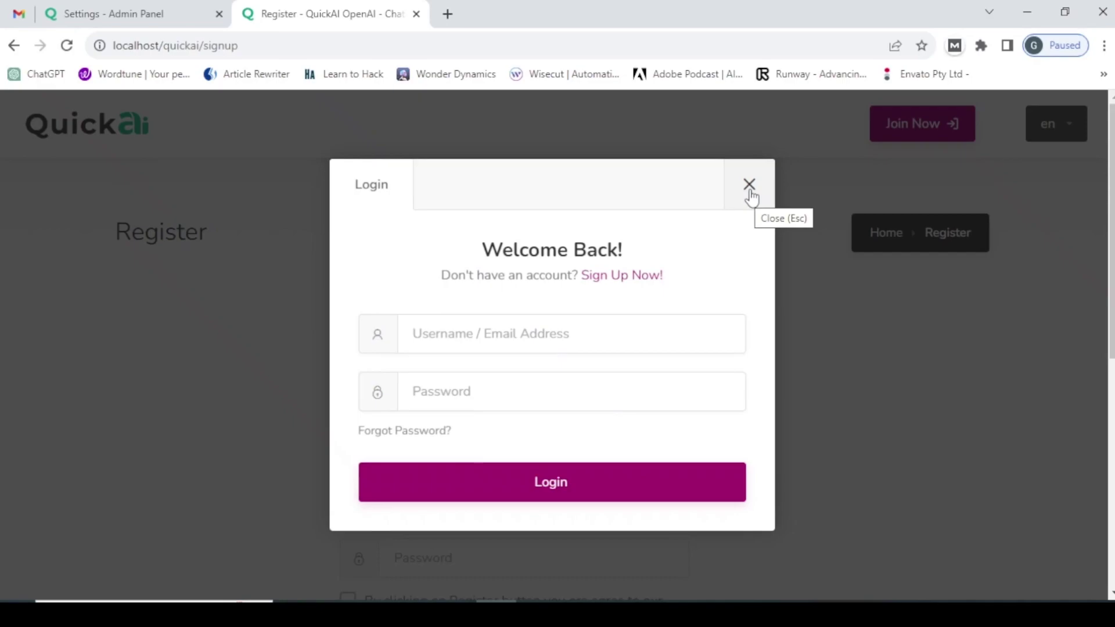
pyautogui.click(749, 185)
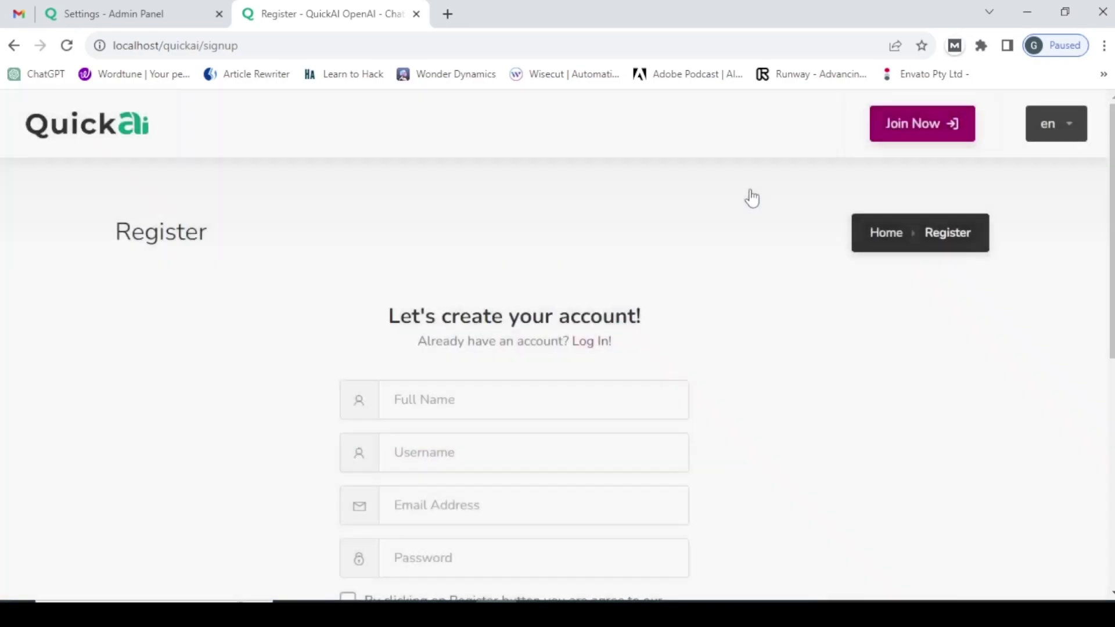
pyautogui.click(86, 8)
# - Switch 'Enable FAQs' off and save the general settings
pyautogui.scroll(7, 1094, 348)
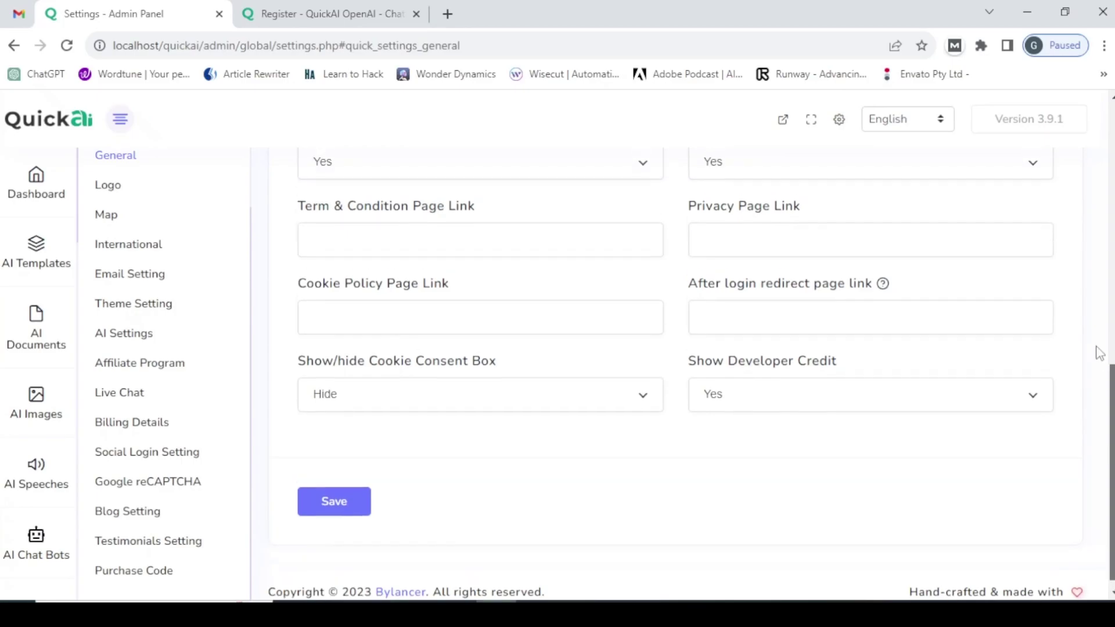
pyautogui.scroll(1, 1068, 228)
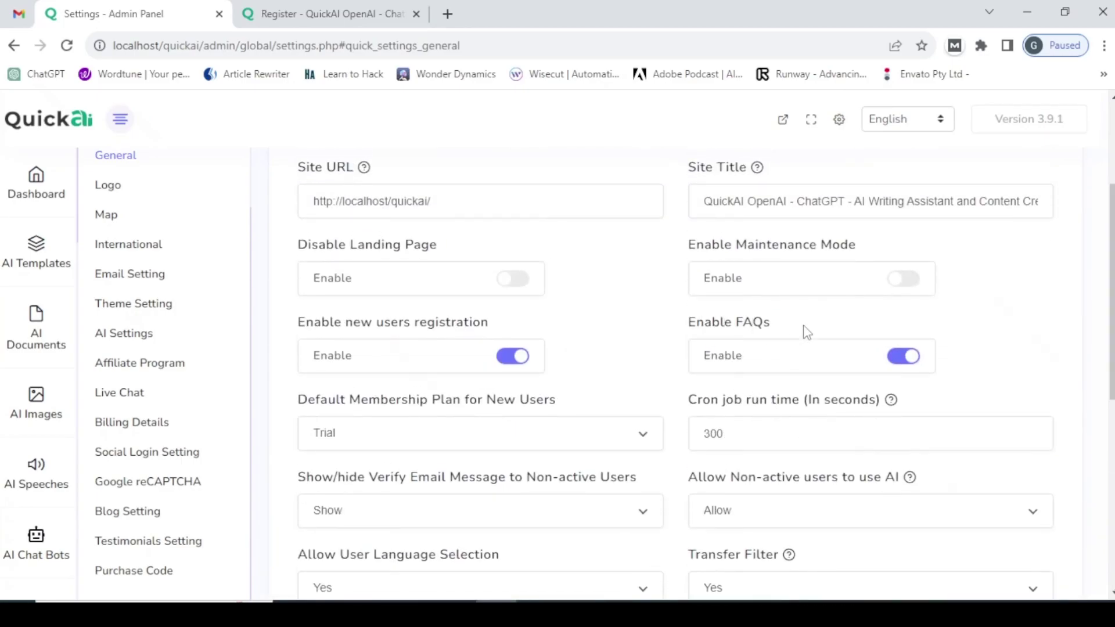
pyautogui.click(906, 366)
pyautogui.scroll(-7, 428, 567)
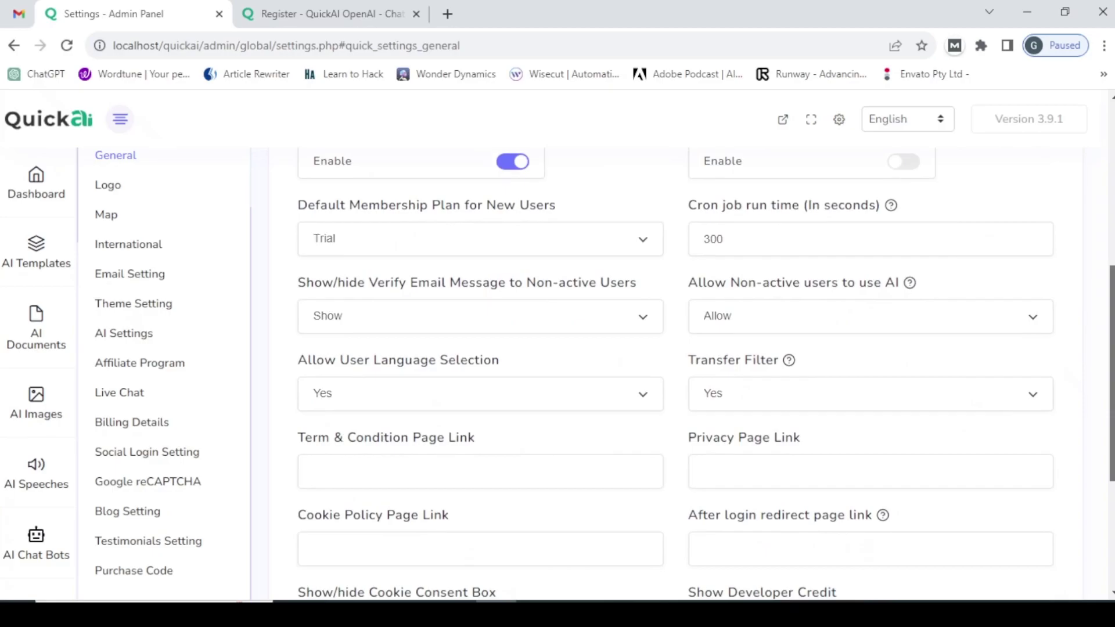
pyautogui.click(347, 489)
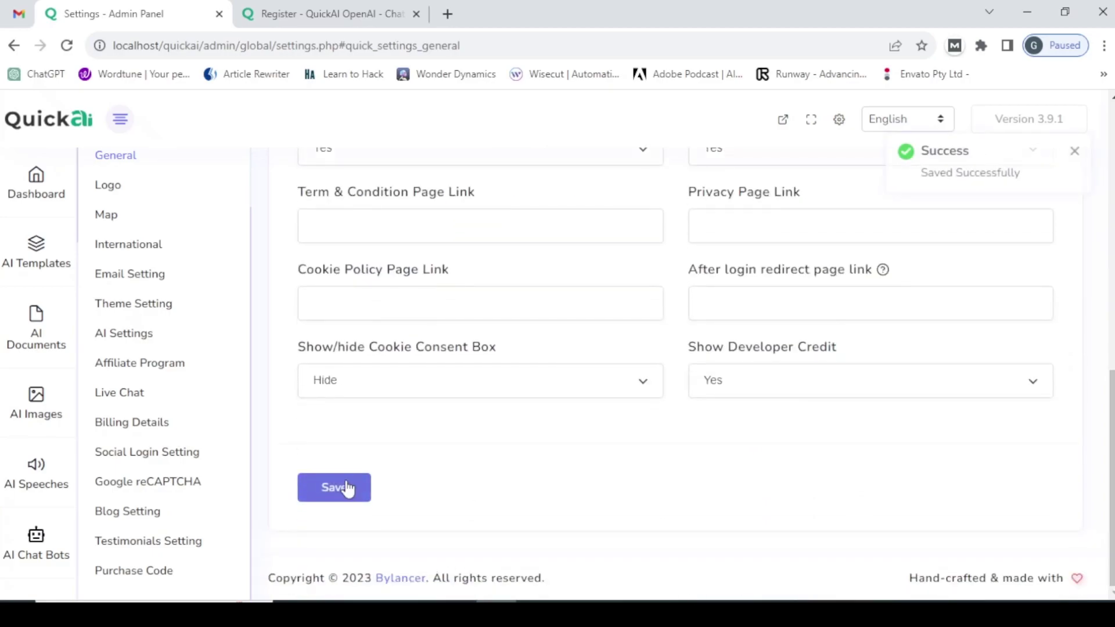
pyautogui.click(288, 7)
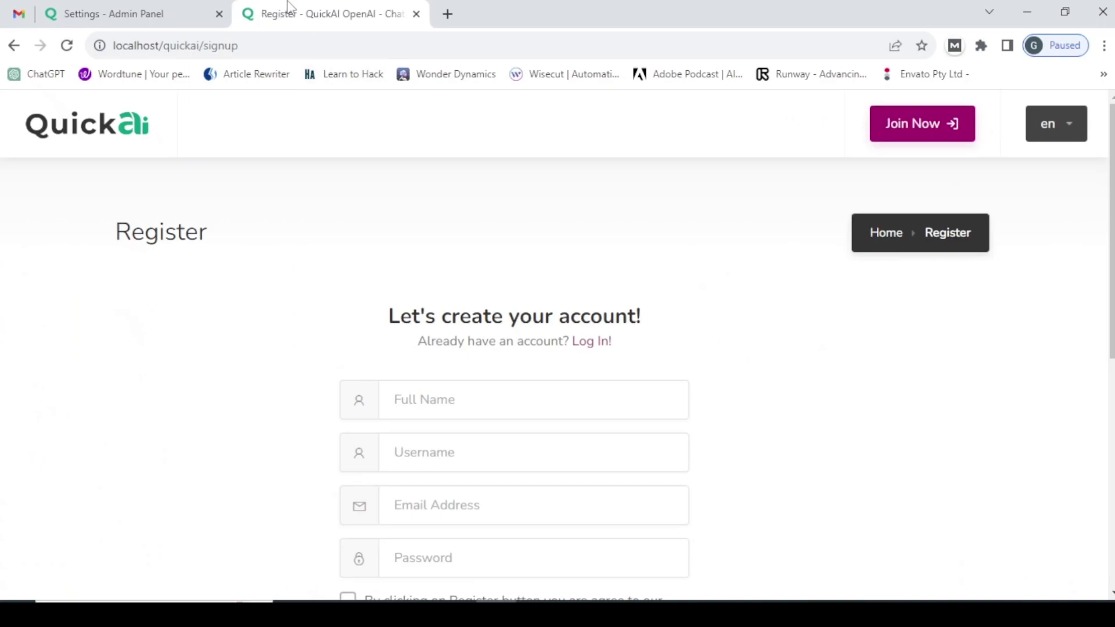
# - Load the site home page at localhost/quickai/, then return to the admin settings
pyautogui.doubleClick(260, 45)
pyautogui.press('BackSpace')
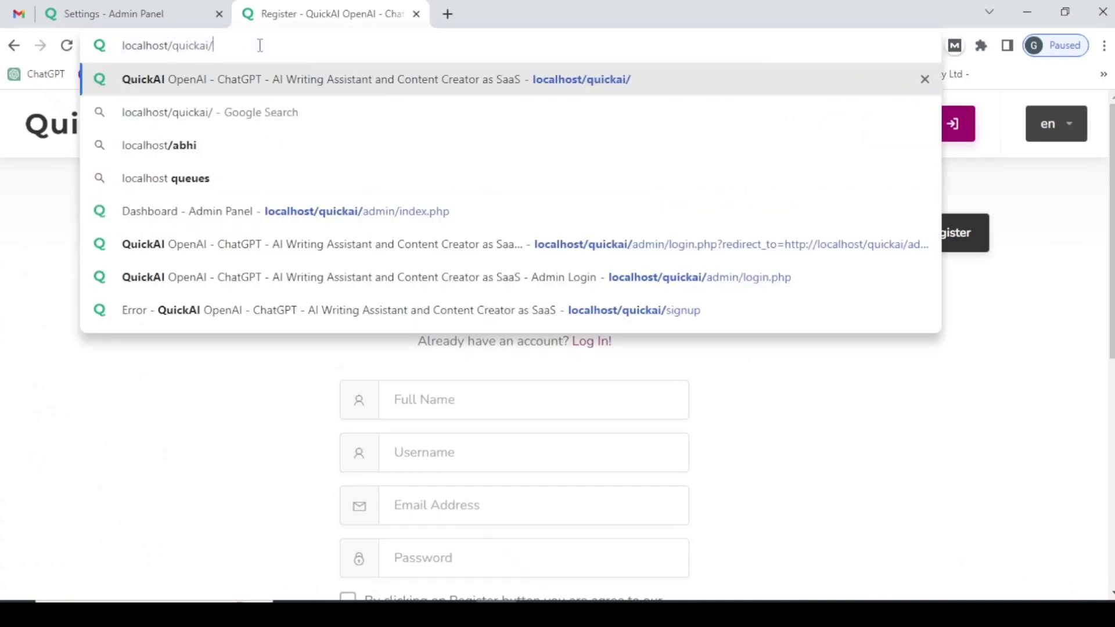
pyautogui.press('Return')
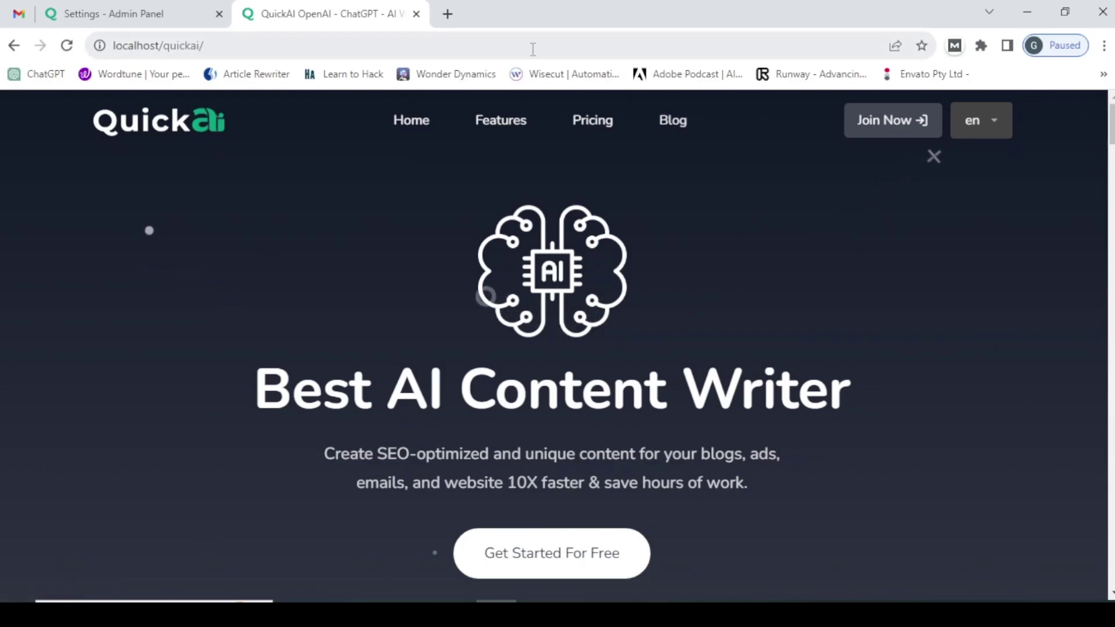
pyautogui.click(196, 9)
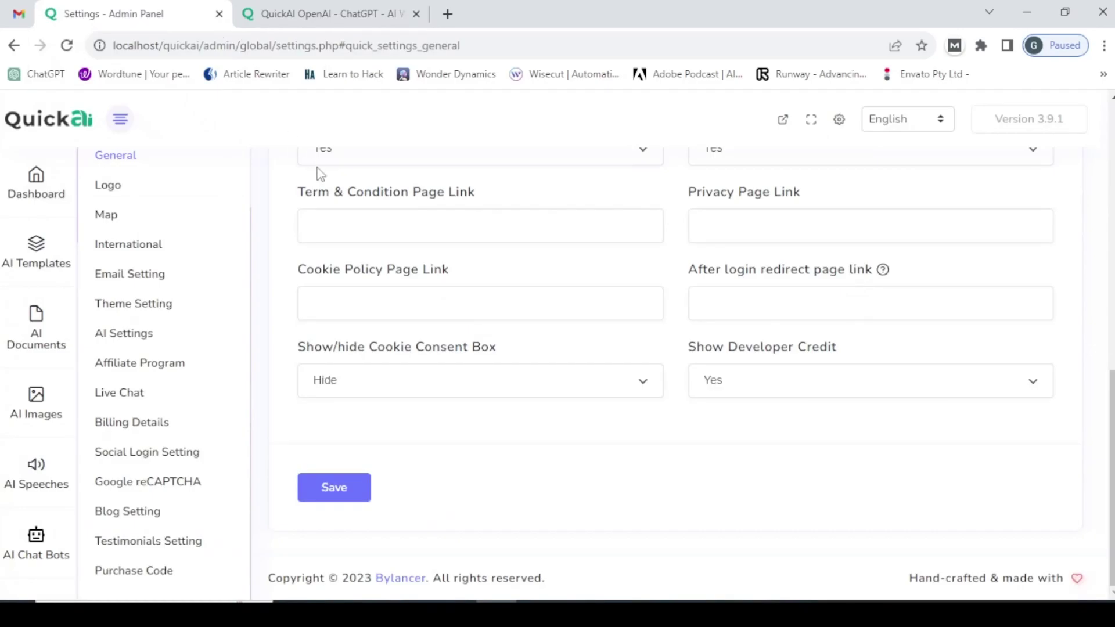
# - Switch 'Enable FAQs' back on and leave the default membership plan on Trial
pyautogui.scroll(7, 1085, 242)
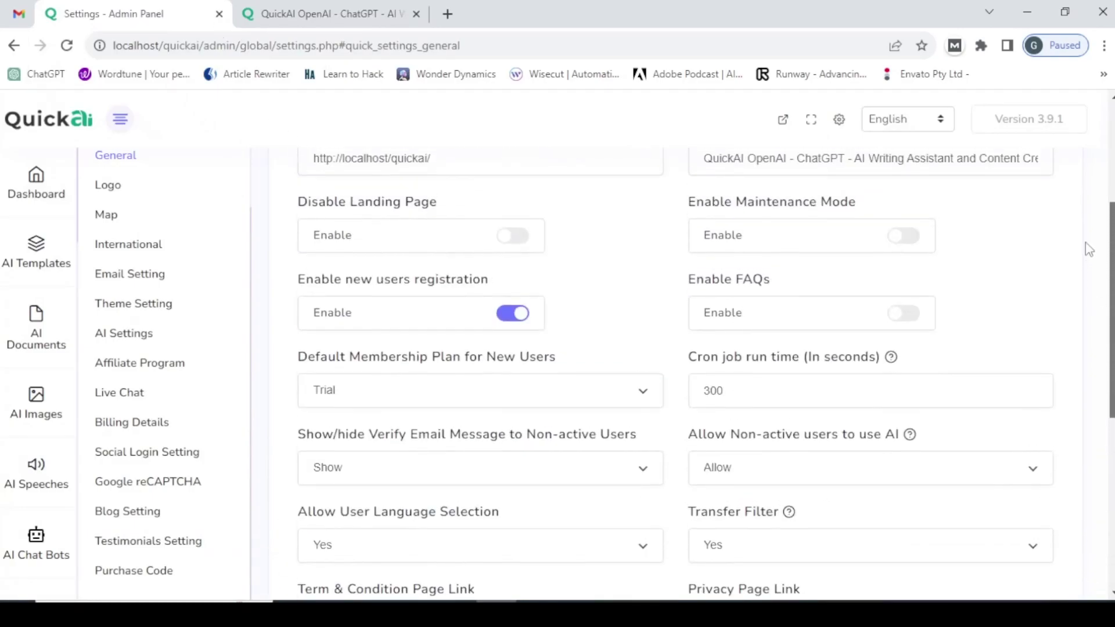
pyautogui.click(916, 330)
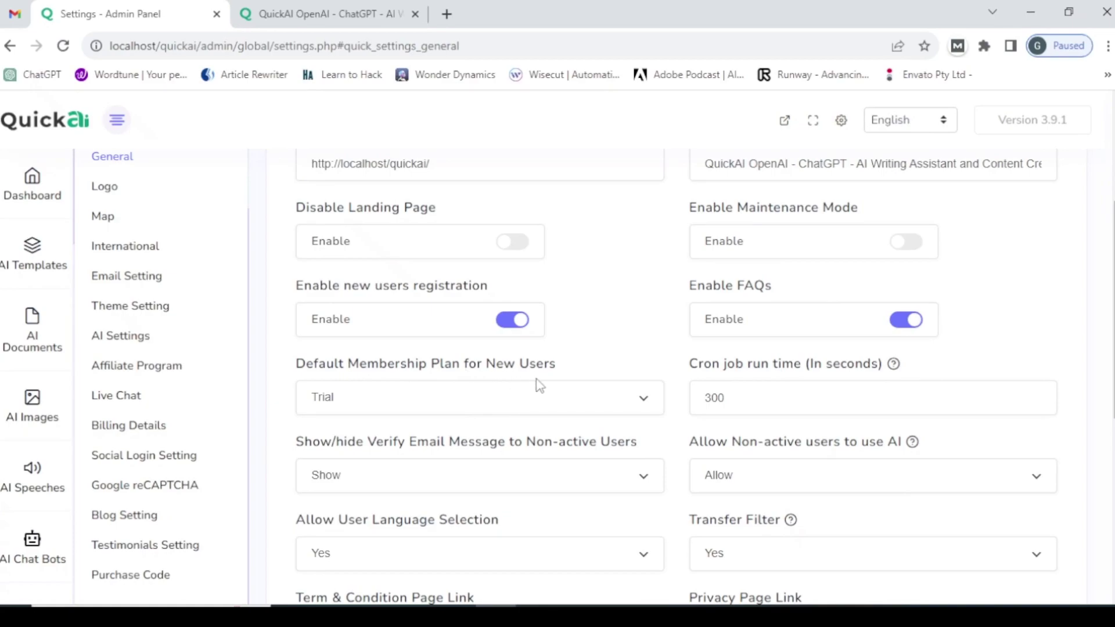
pyautogui.click(395, 404)
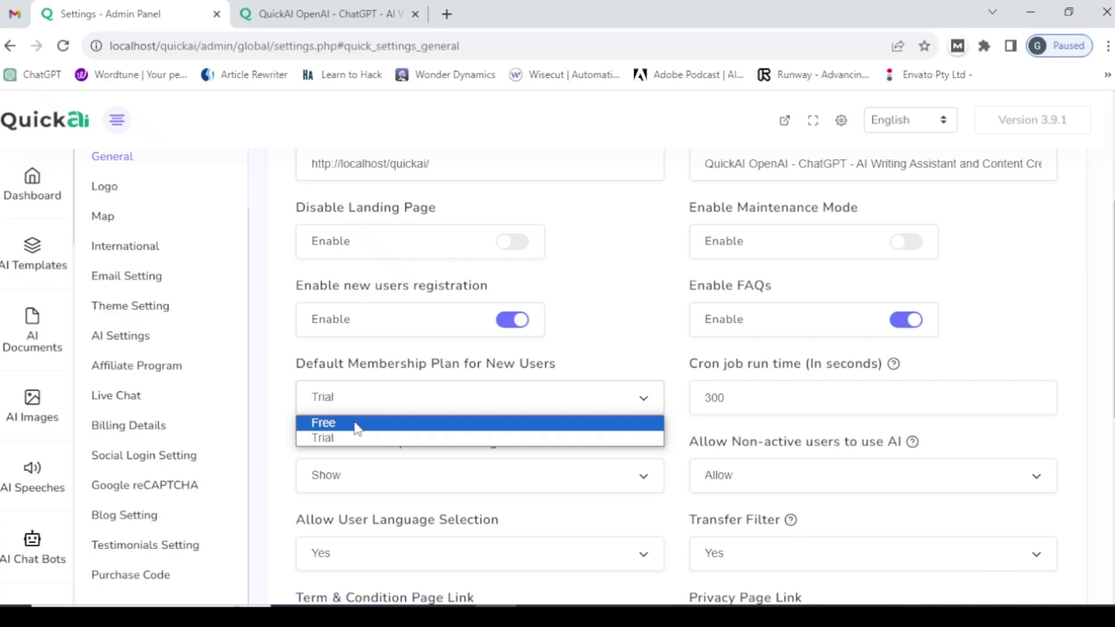
pyautogui.click(418, 393)
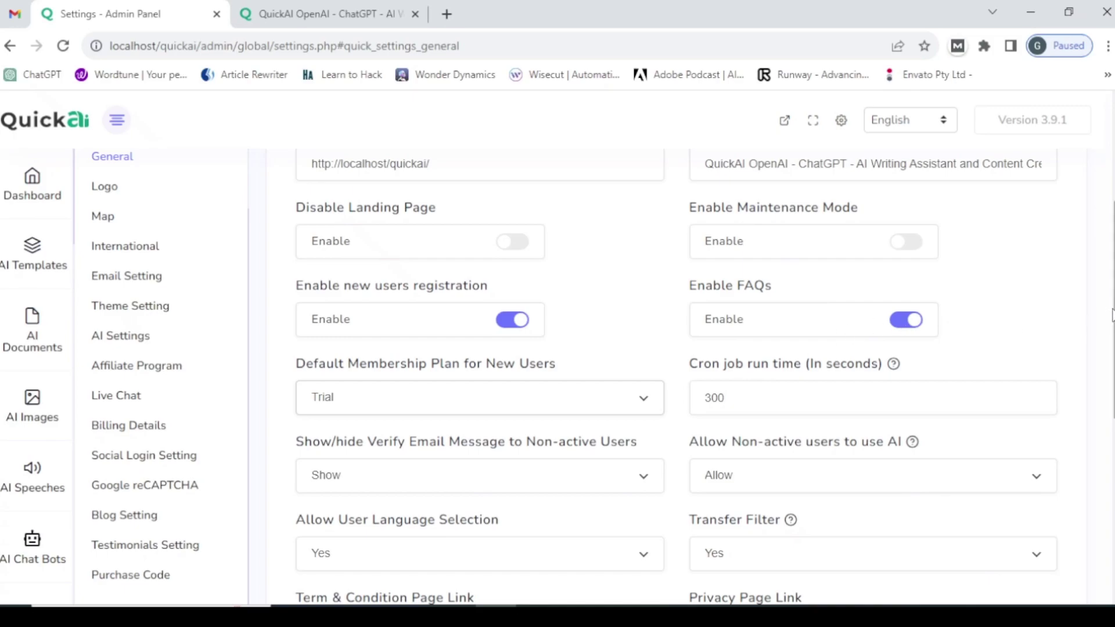
pyautogui.scroll(-3, 704, 370)
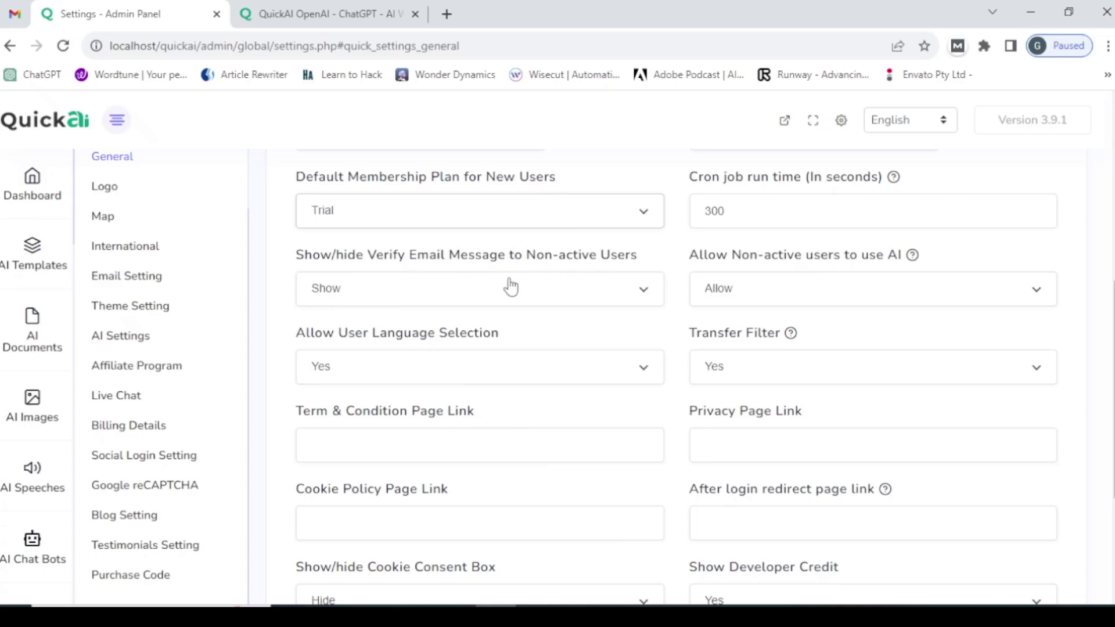
pyautogui.click(412, 293)
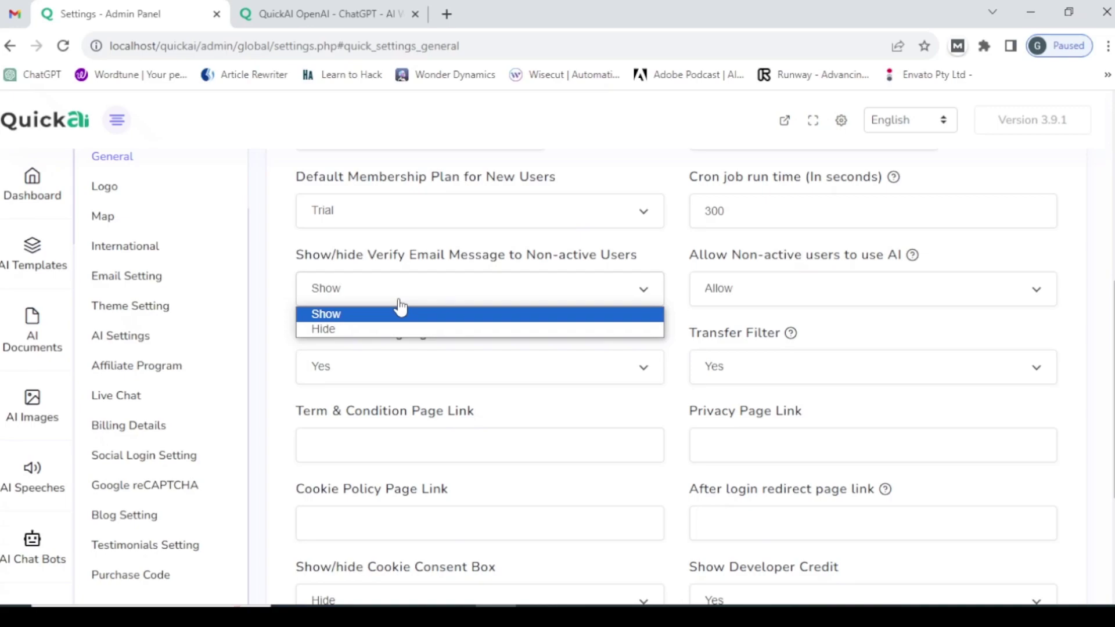
pyautogui.click(726, 297)
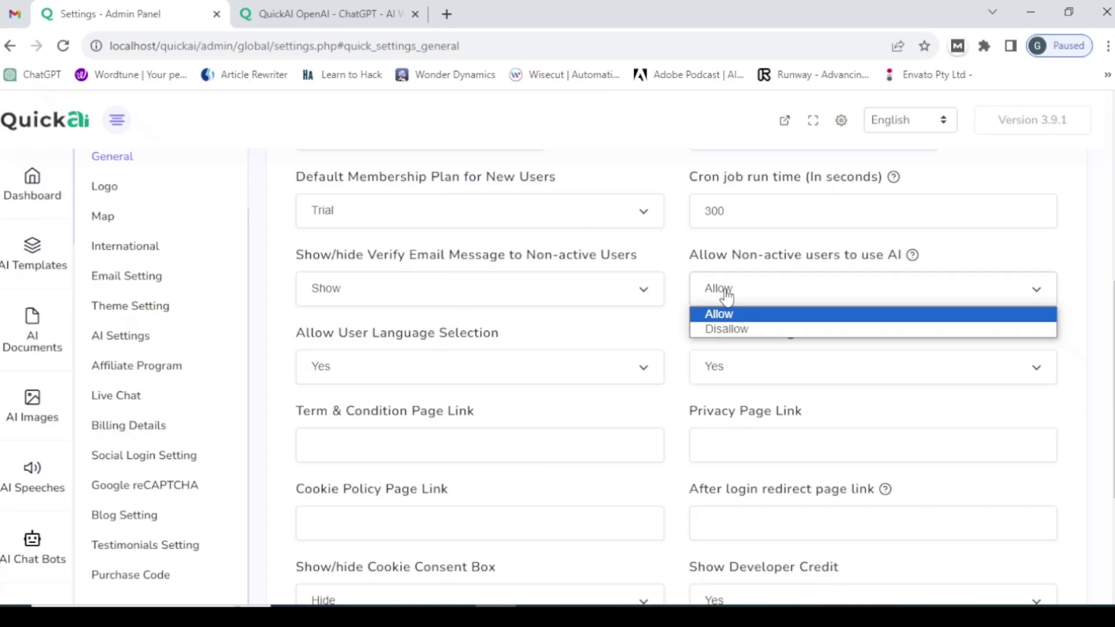
pyautogui.click(736, 329)
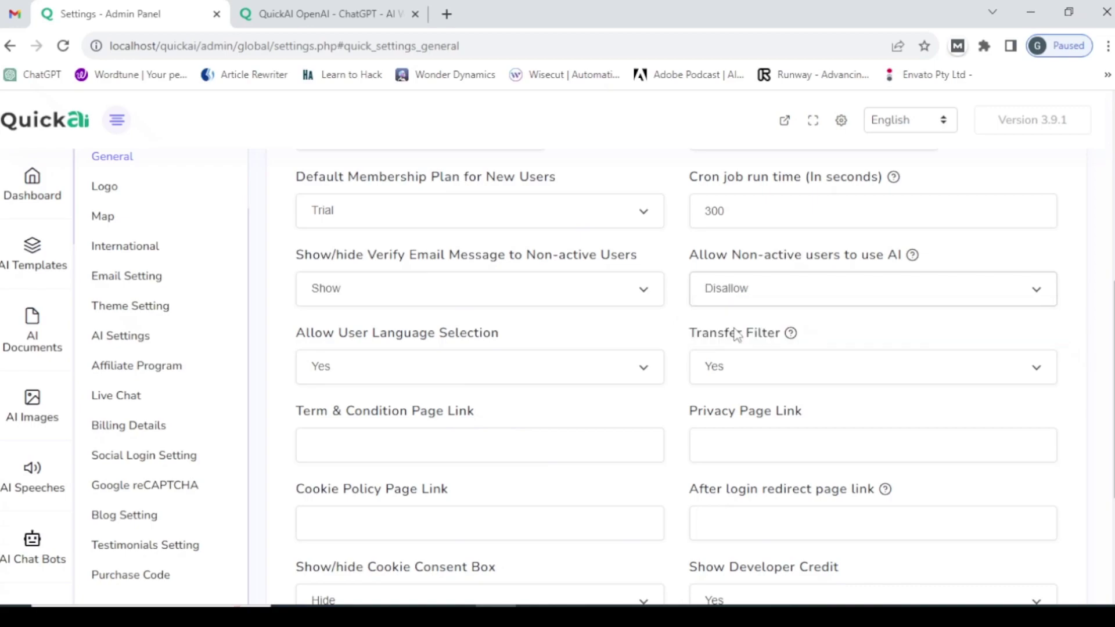
pyautogui.click(737, 299)
pyautogui.click(737, 315)
pyautogui.click(414, 376)
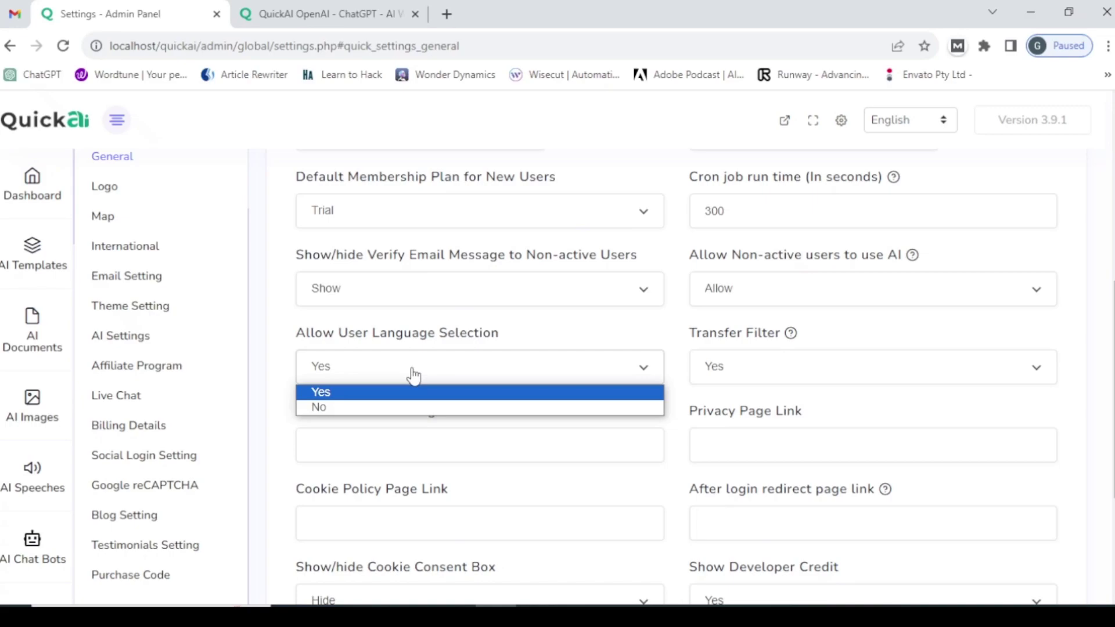
pyautogui.click(715, 372)
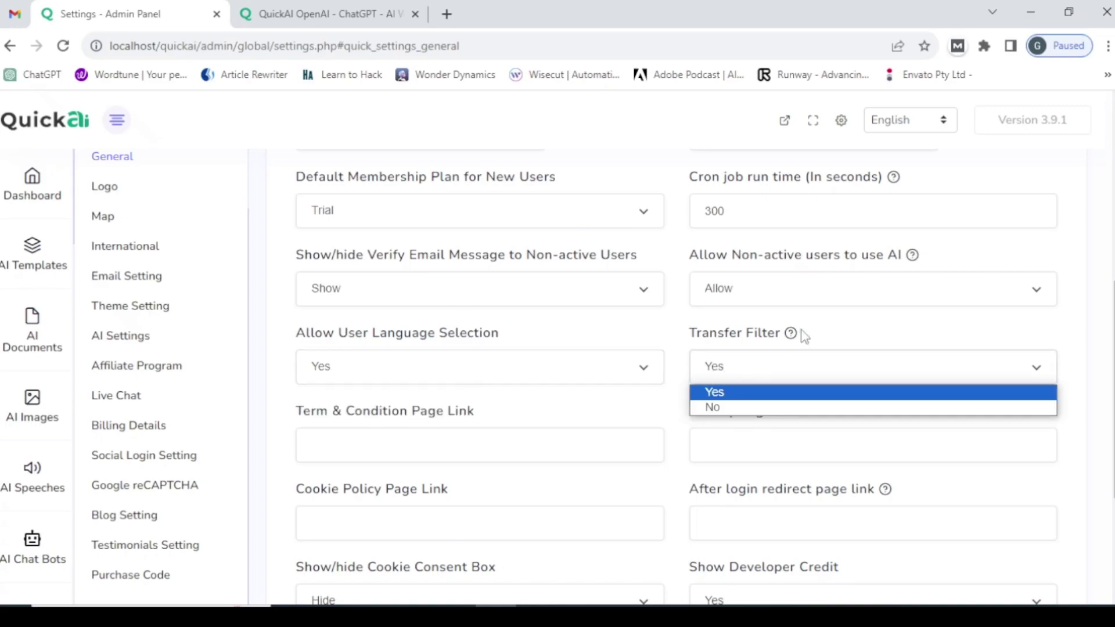
pyautogui.moveTo(792, 336)
pyautogui.scroll(-2, 877, 326)
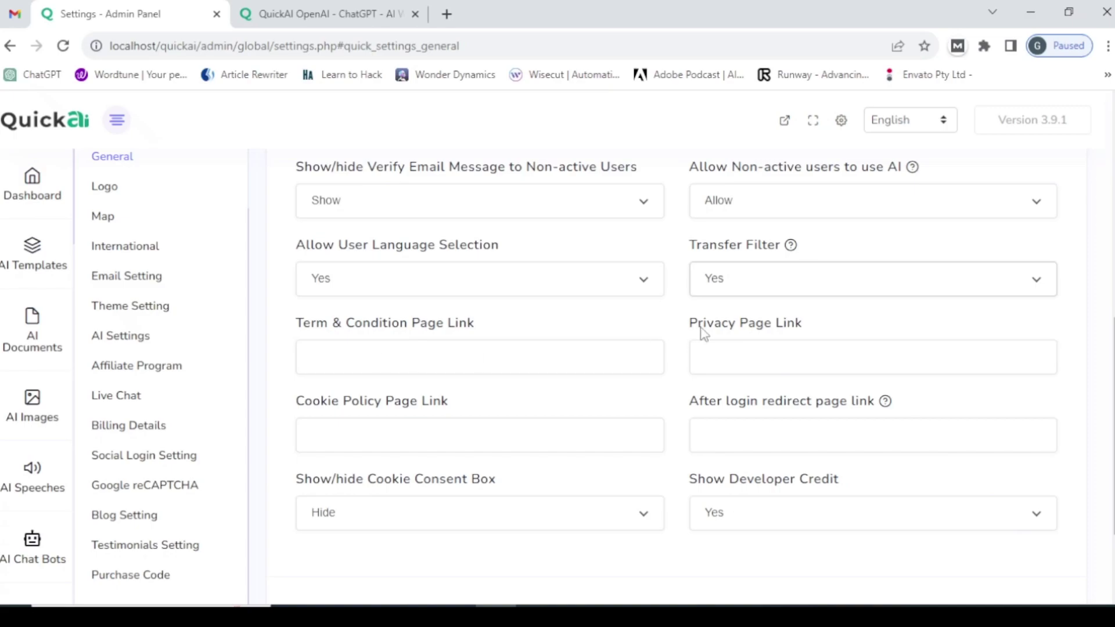
# - Leave the Privacy and Cookie Policy link fields empty and keep the Cookie Consent Box on Show
pyautogui.click(723, 349)
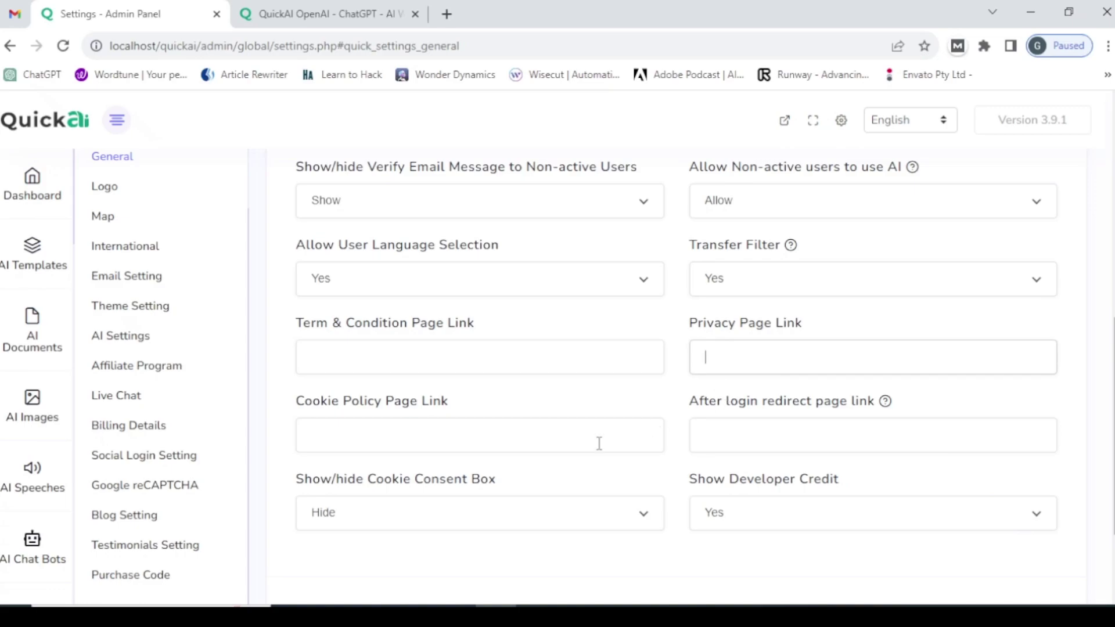
pyautogui.click(511, 440)
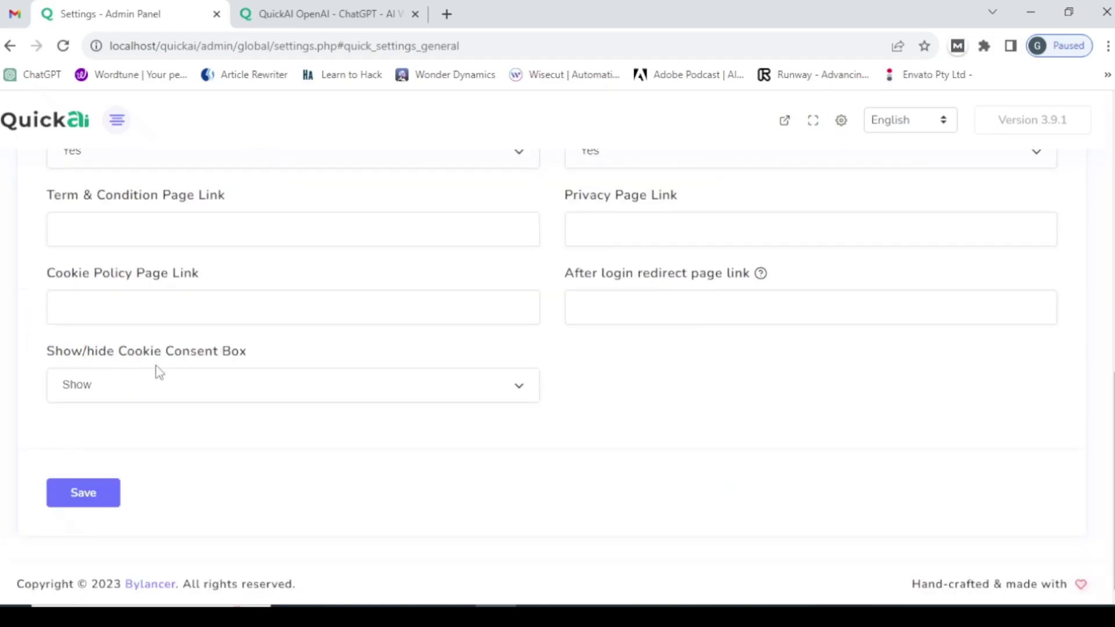
pyautogui.click(125, 389)
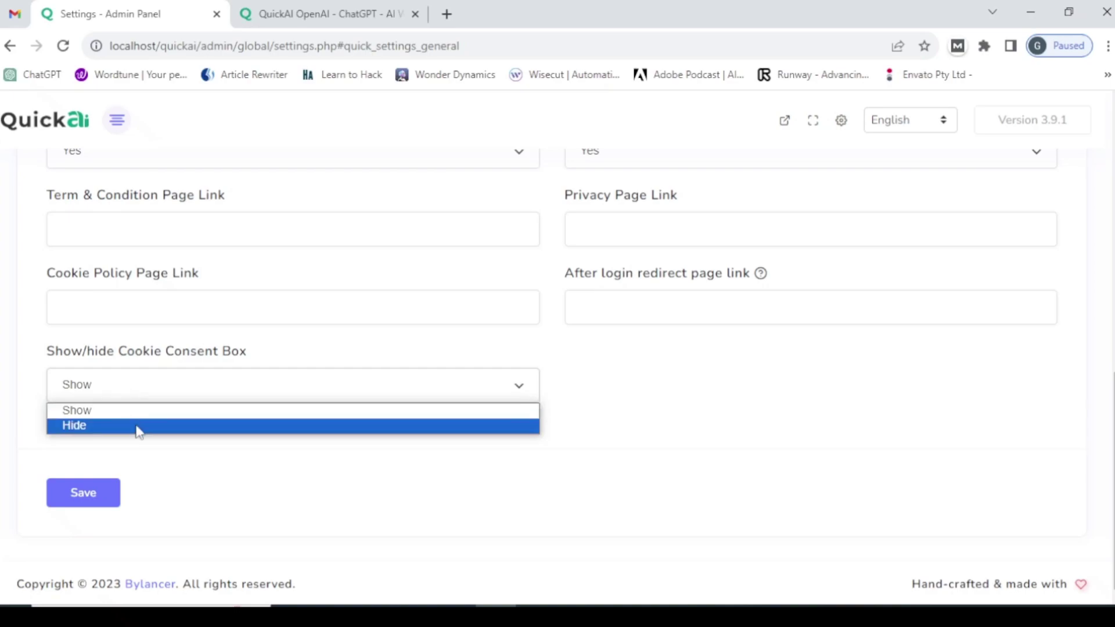
pyautogui.click(134, 412)
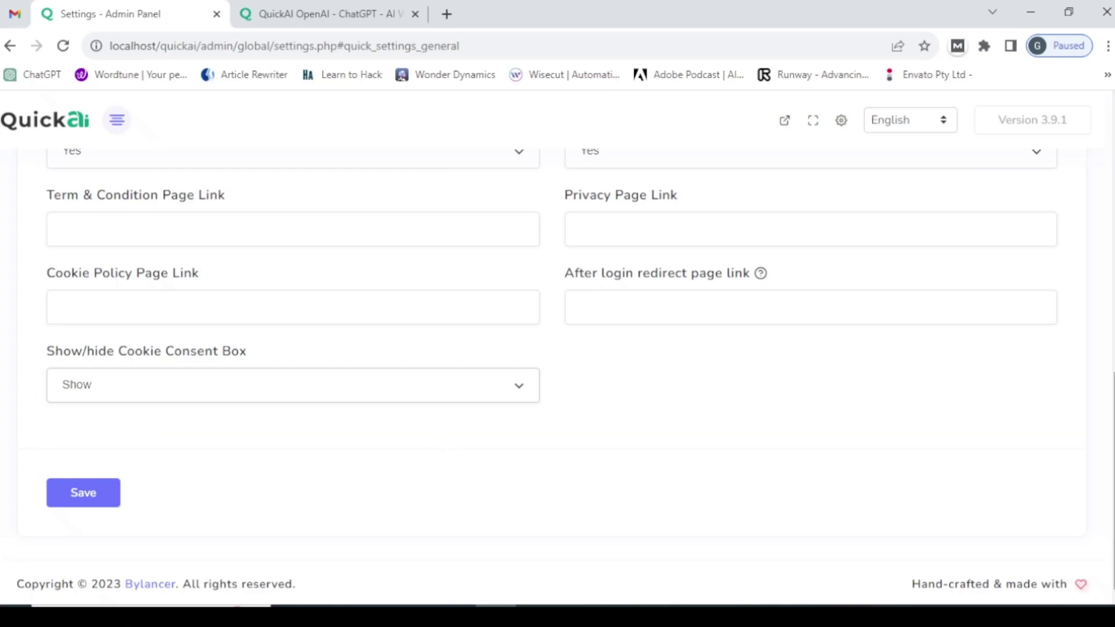
pyautogui.scroll(15, 1070, 239)
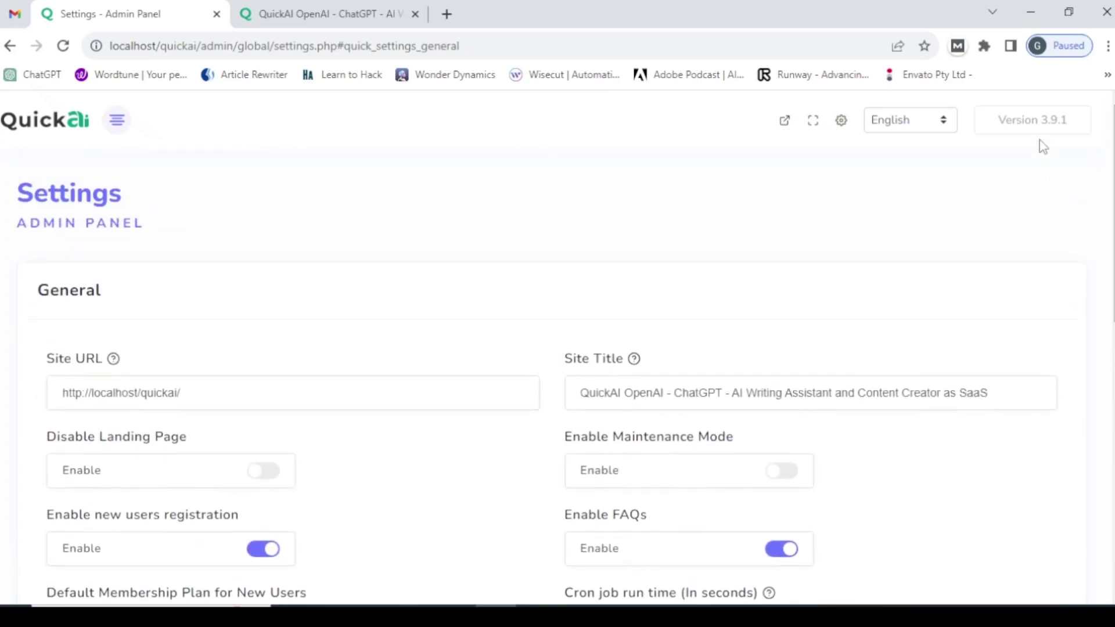
# - Open the Logo settings and browse for a favicon file, cancelling without choosing one
pyautogui.click(114, 119)
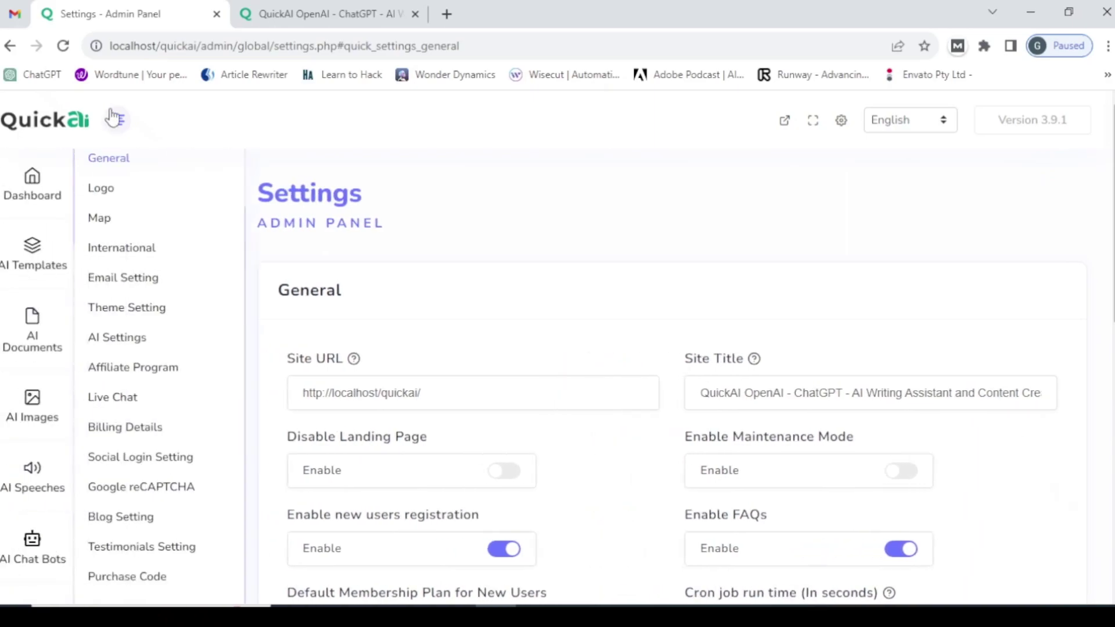
pyautogui.click(114, 199)
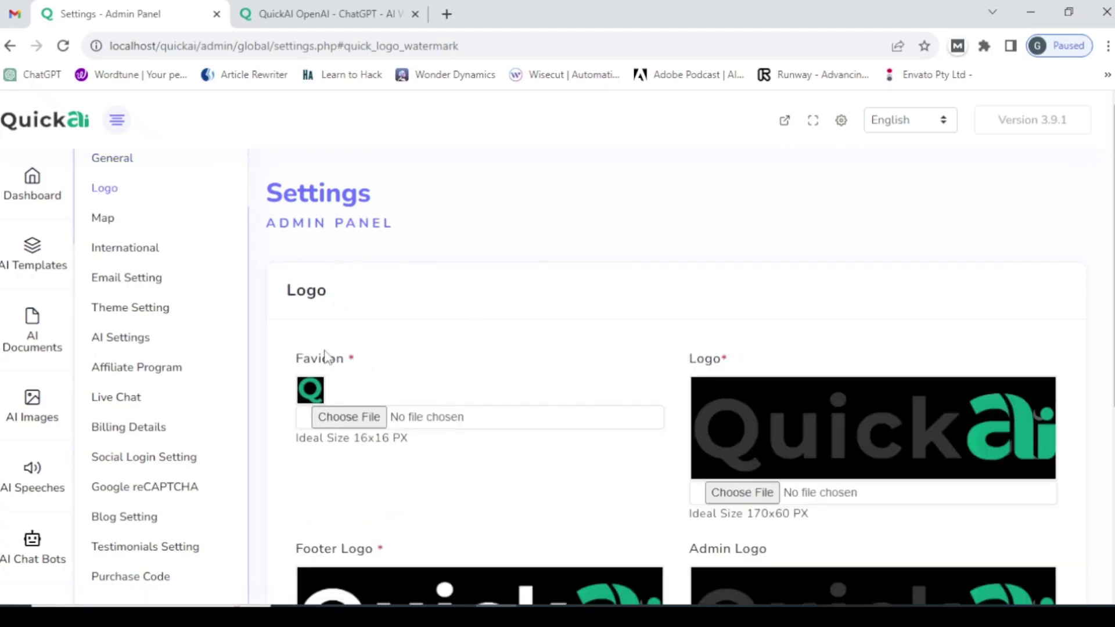
pyautogui.click(350, 422)
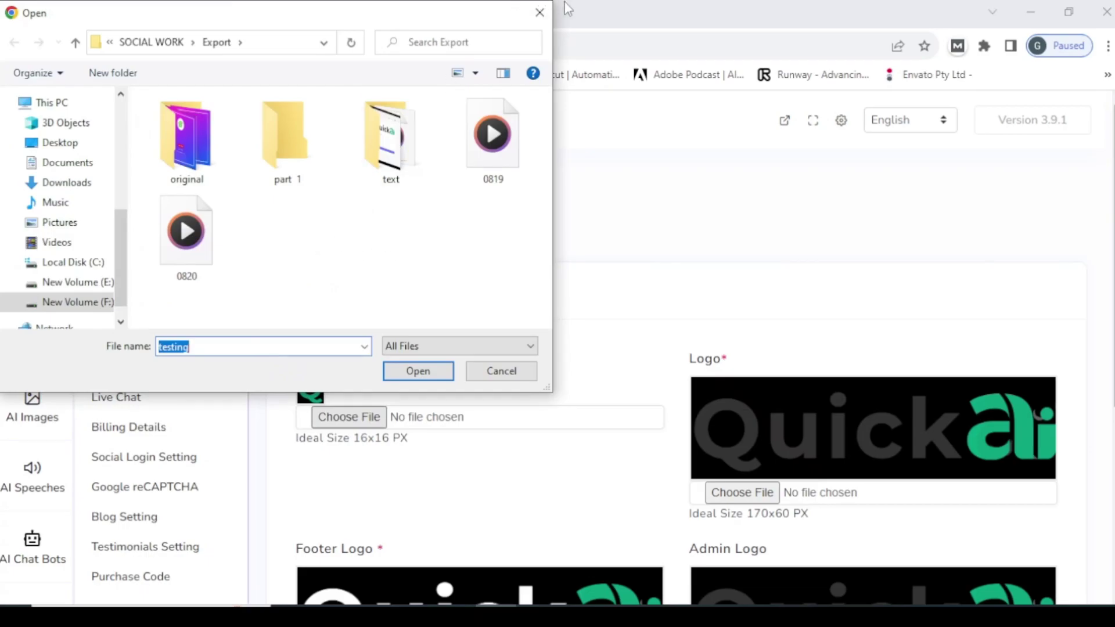
pyautogui.click(539, 12)
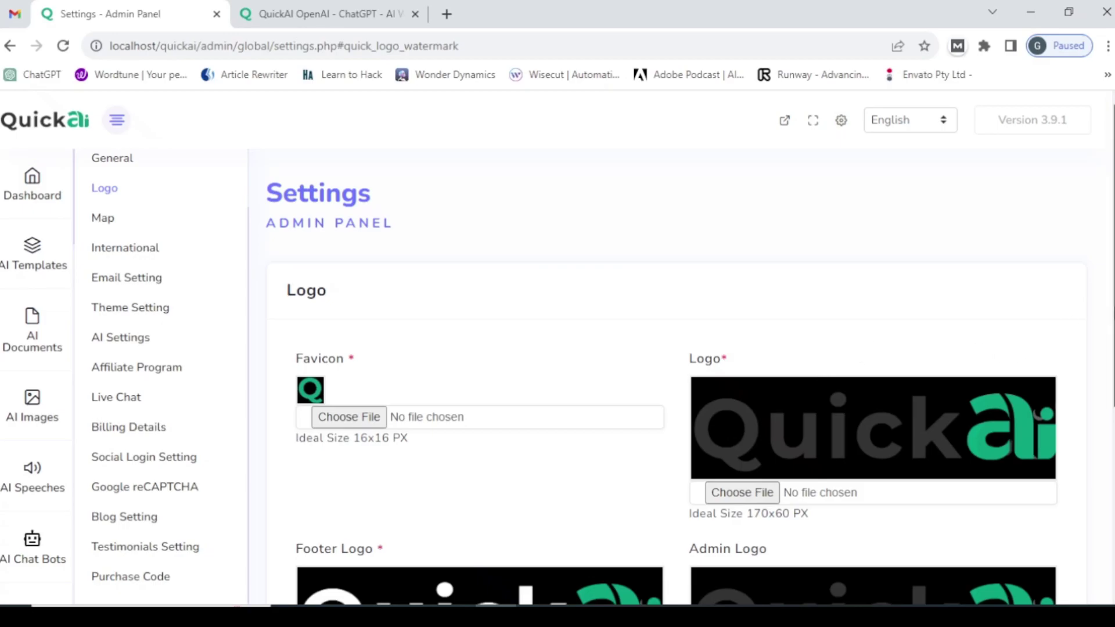
# - Review the footer and admin logo images, then open the Map settings section
pyautogui.scroll(-1, 1108, 356)
pyautogui.scroll(-2, 1104, 372)
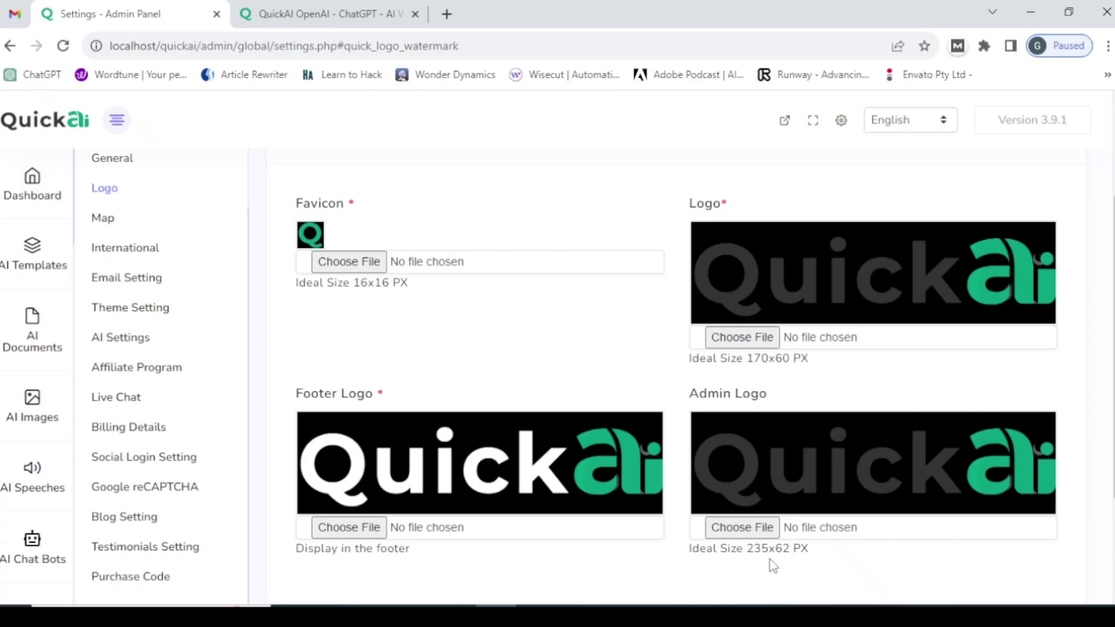
pyautogui.scroll(-3, 730, 471)
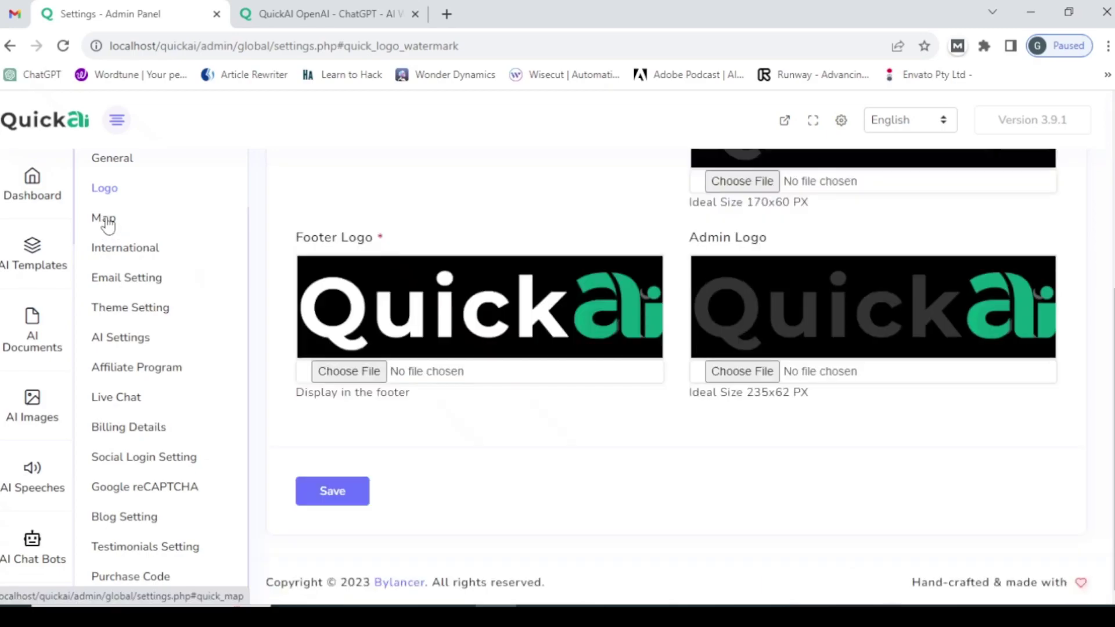
pyautogui.click(105, 220)
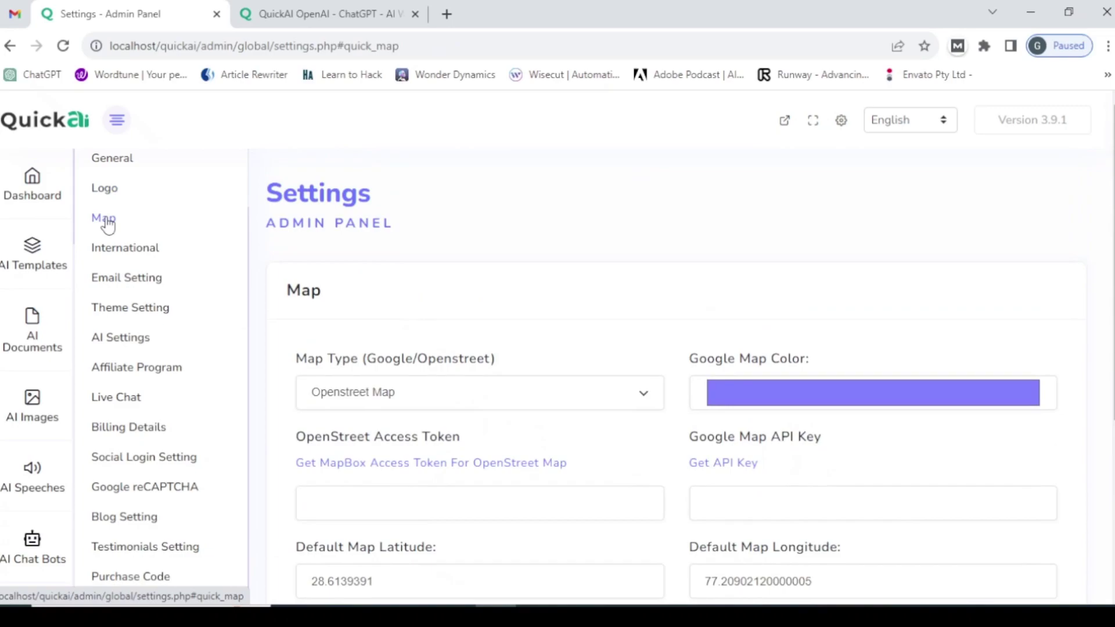
# - Set Map Type to Google Map and the Google Map colour to yellow (247, 255, 128)
pyautogui.click(386, 395)
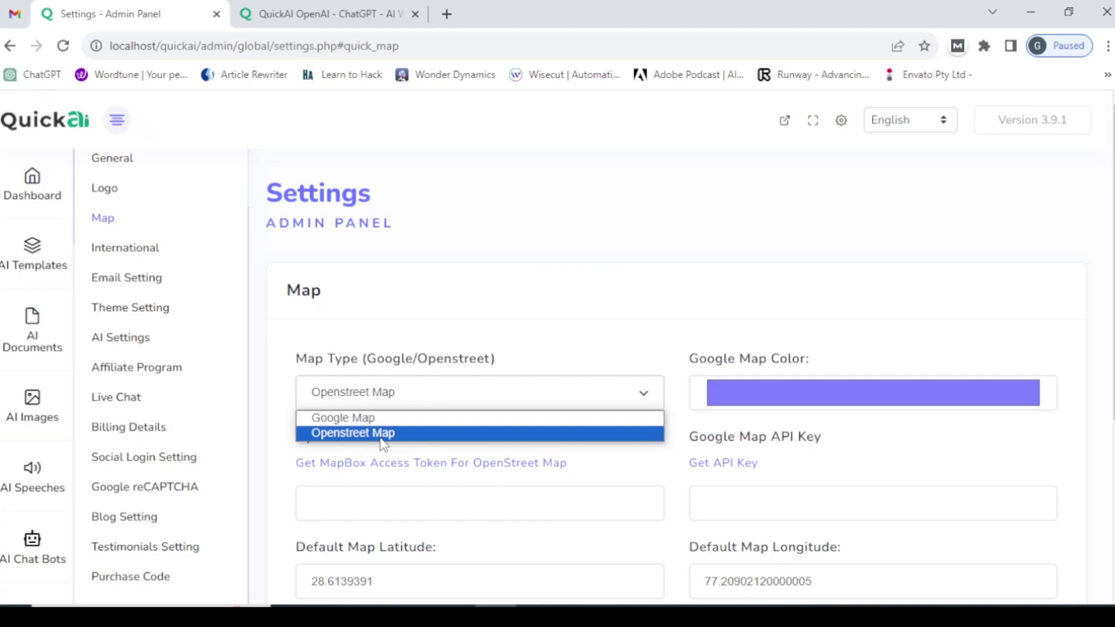
pyautogui.click(406, 418)
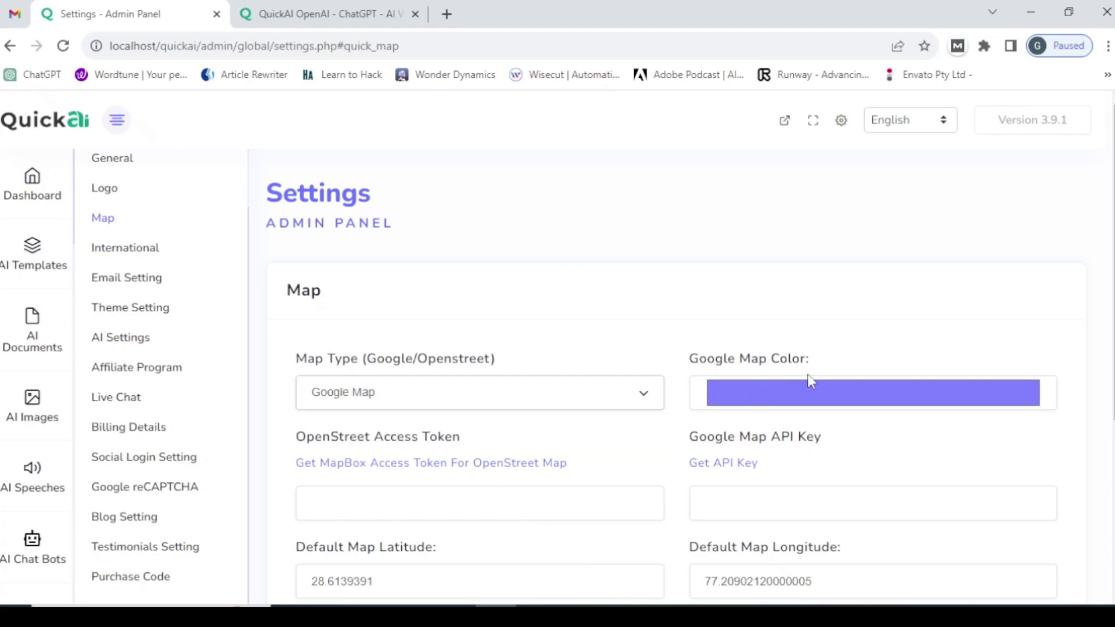
pyautogui.click(746, 392)
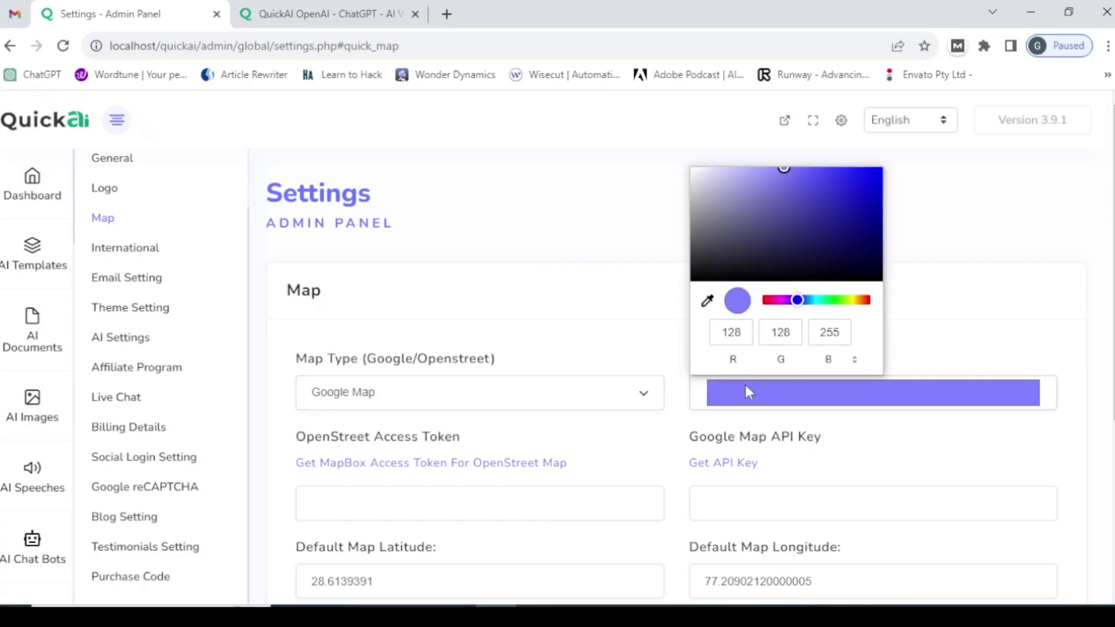
pyautogui.click(852, 300)
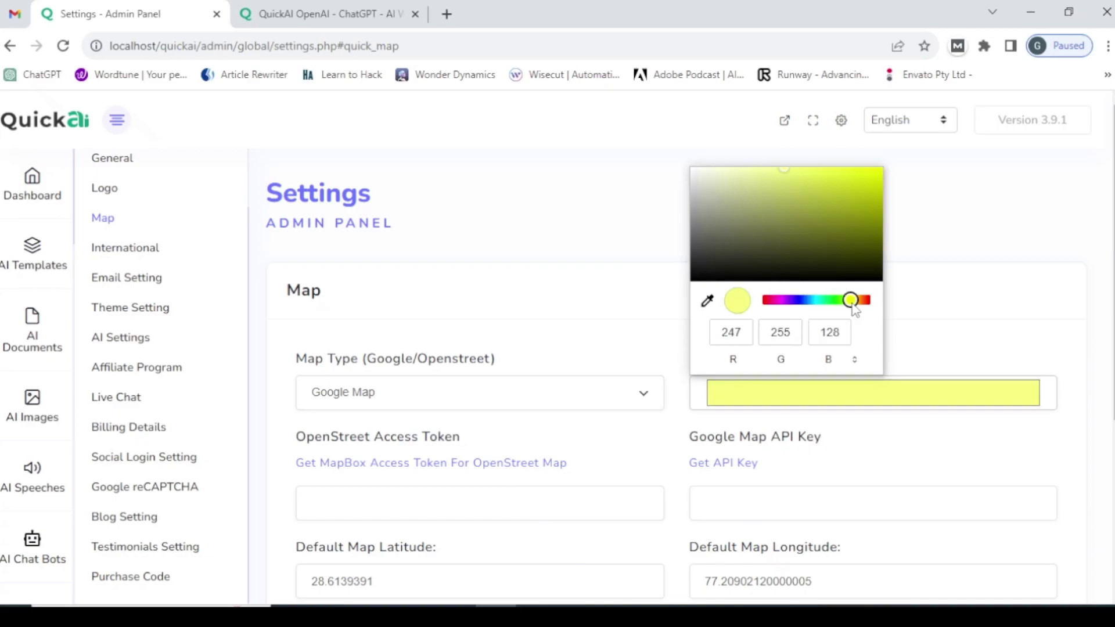
pyautogui.click(599, 306)
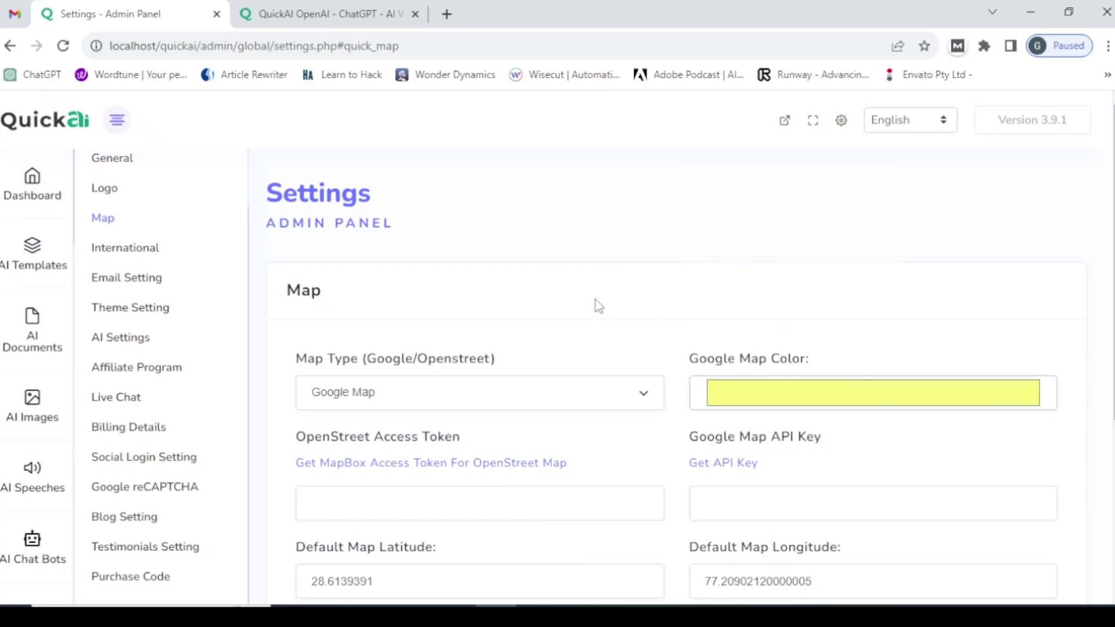
pyautogui.click(739, 389)
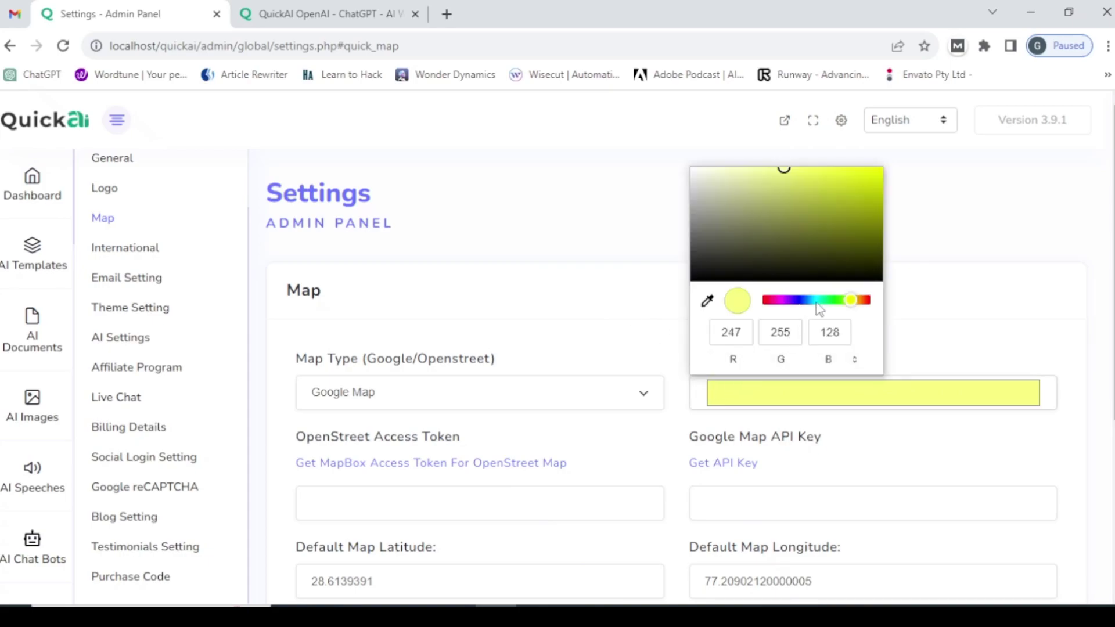
pyautogui.click(955, 293)
pyautogui.scroll(-3, 672, 382)
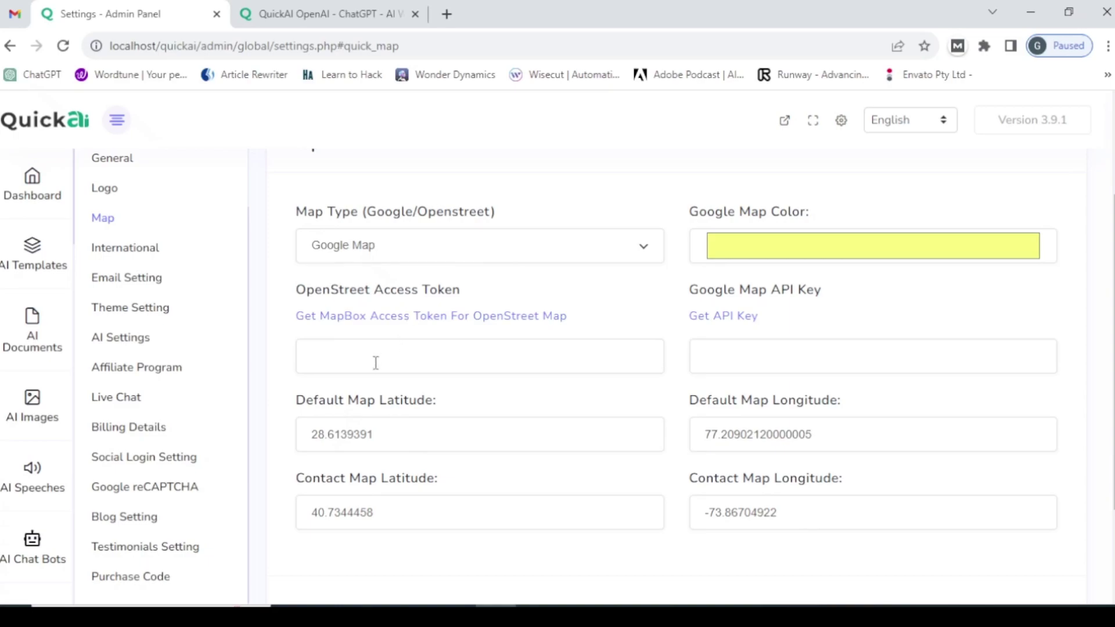
# - Open 'Get MapBox Access Token For OpenStreet Map' in a new tab, then review the map coordinates
pyautogui.click(426, 328)
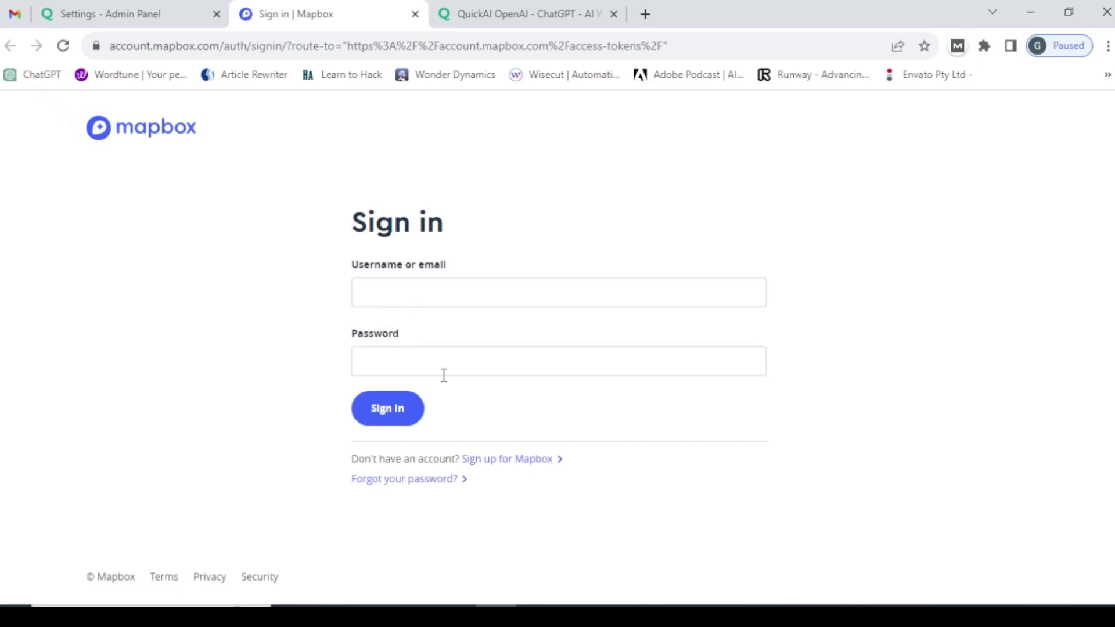
pyautogui.click(163, 11)
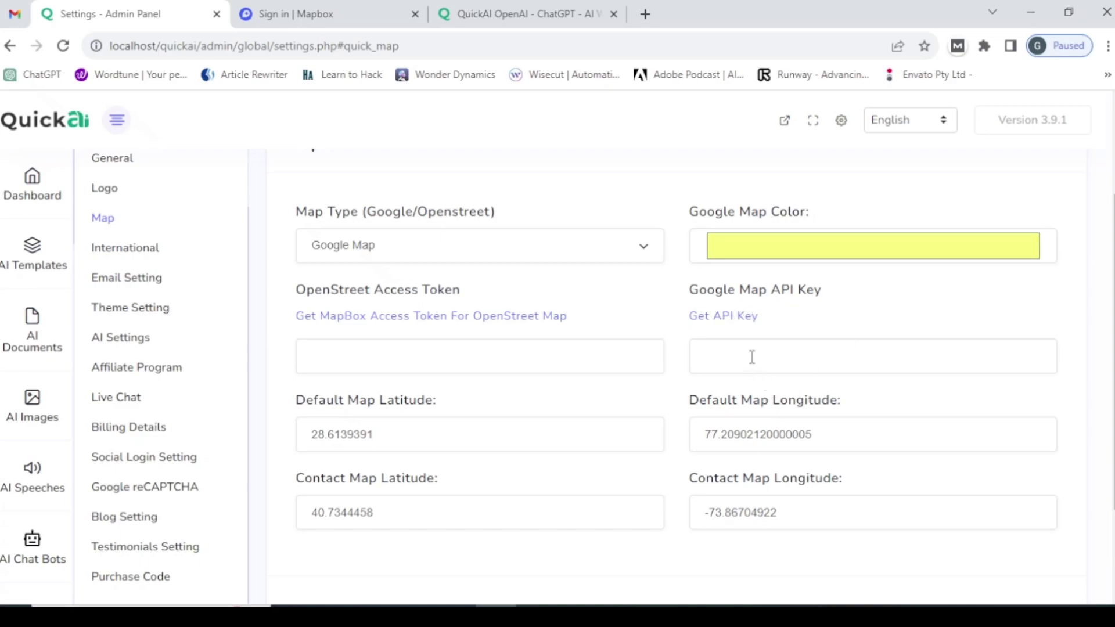
pyautogui.scroll(-2, 1109, 296)
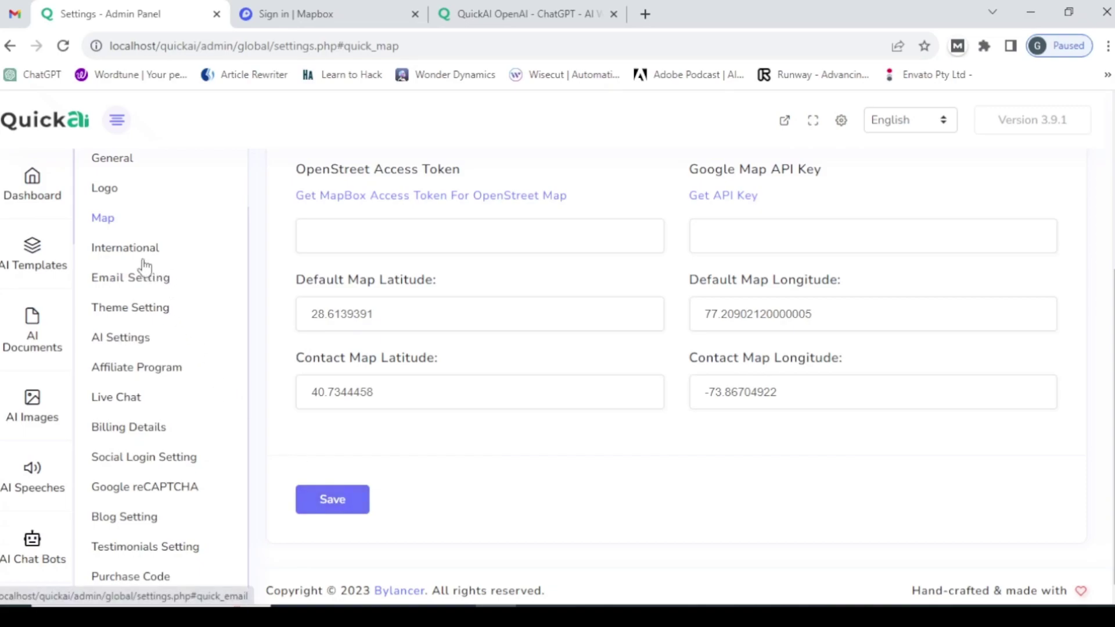
# - Set the default country to Australia in the International settings
pyautogui.click(114, 253)
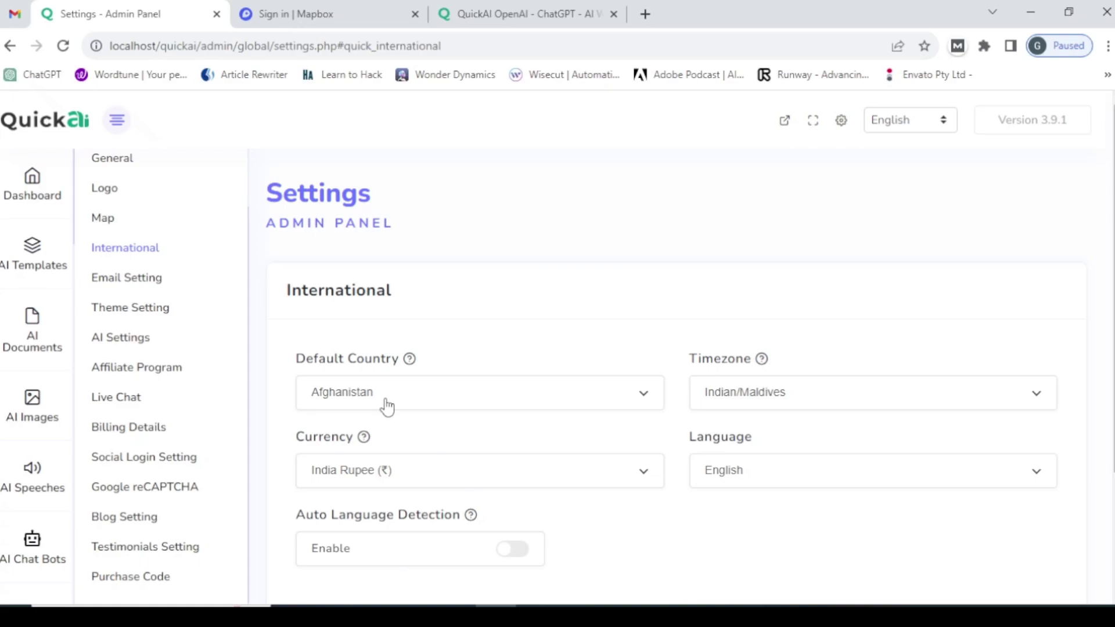
pyautogui.click(387, 406)
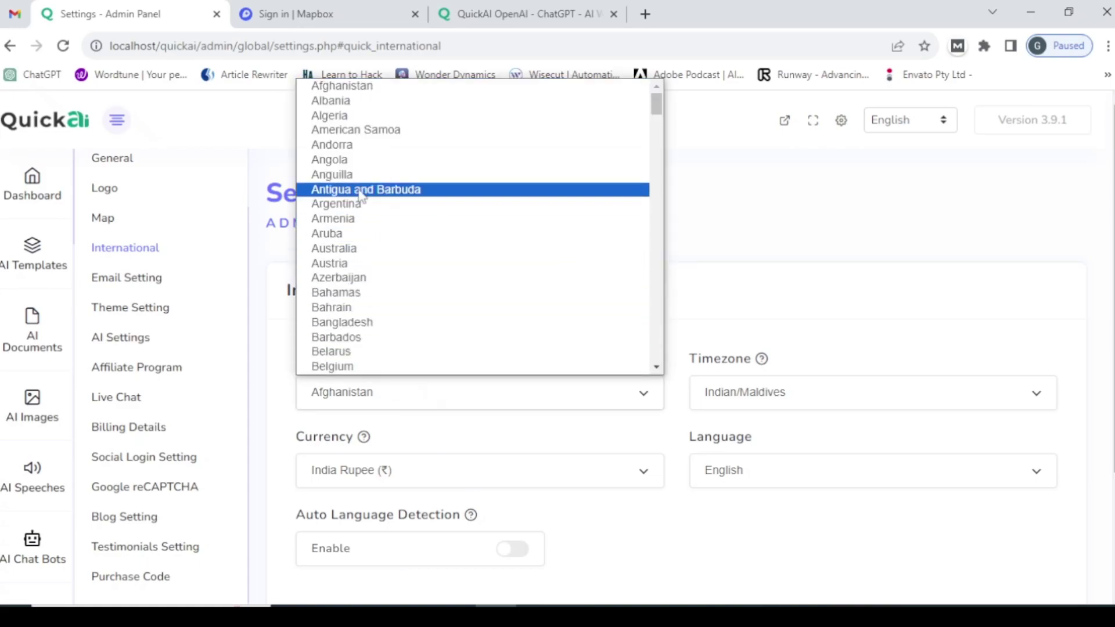
pyautogui.click(337, 323)
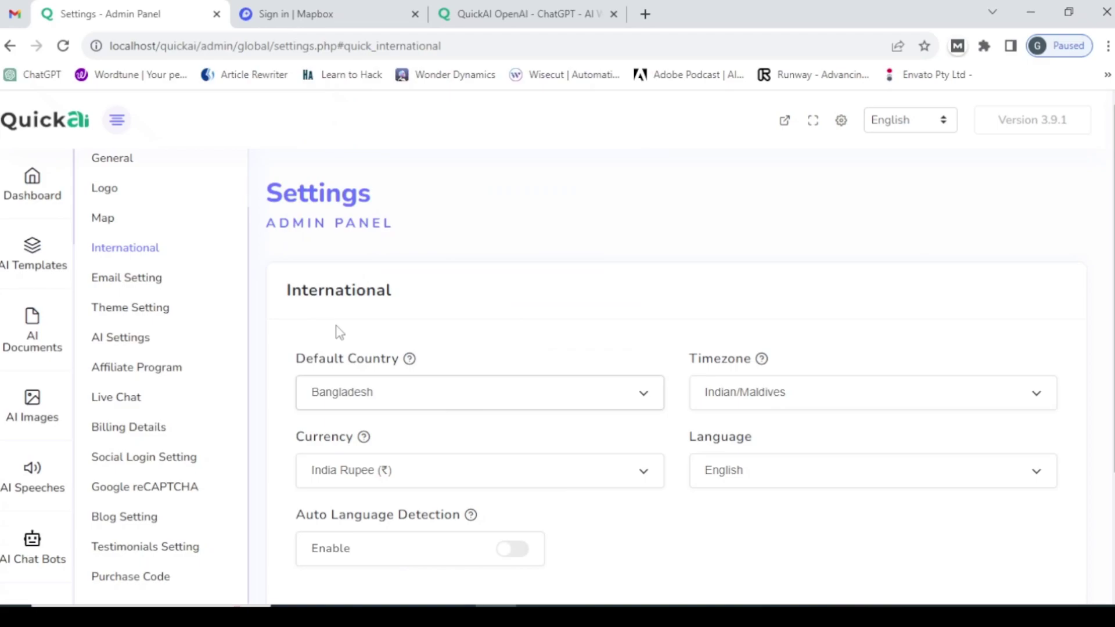
pyautogui.click(507, 412)
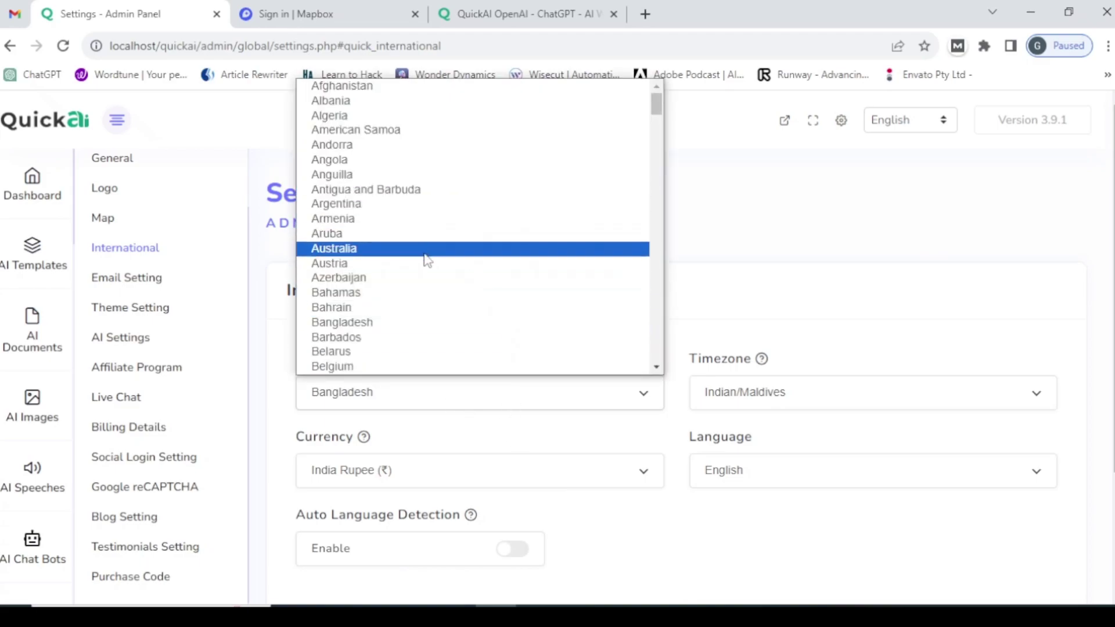
pyautogui.click(425, 254)
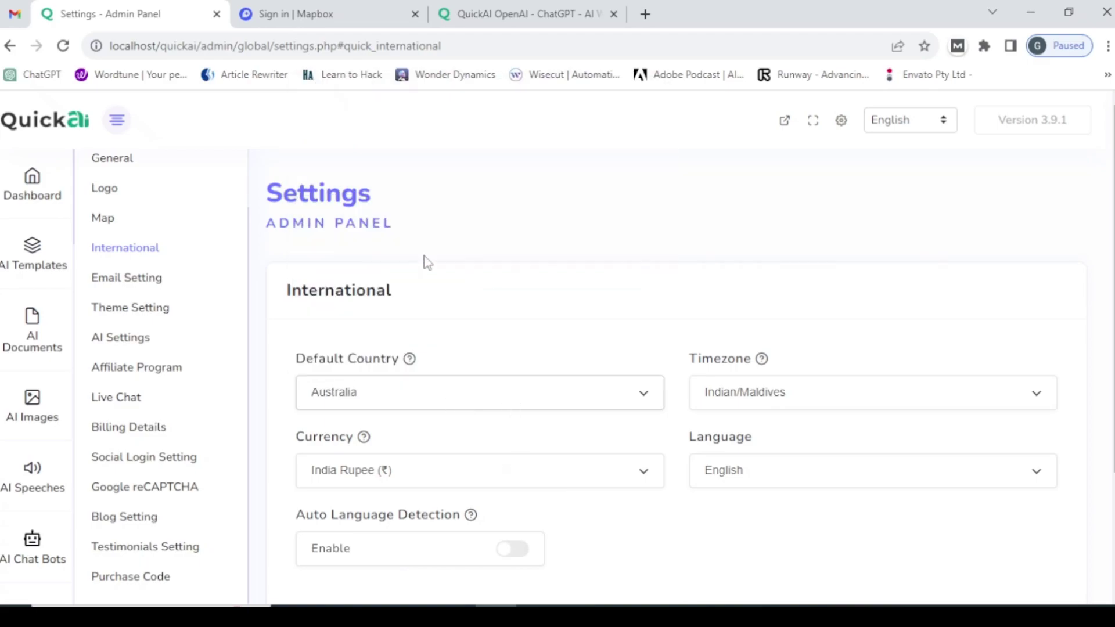
# - Set the timezone to Antarctica/Macquarie and the currency to Guyana Dollar ($)
pyautogui.click(726, 395)
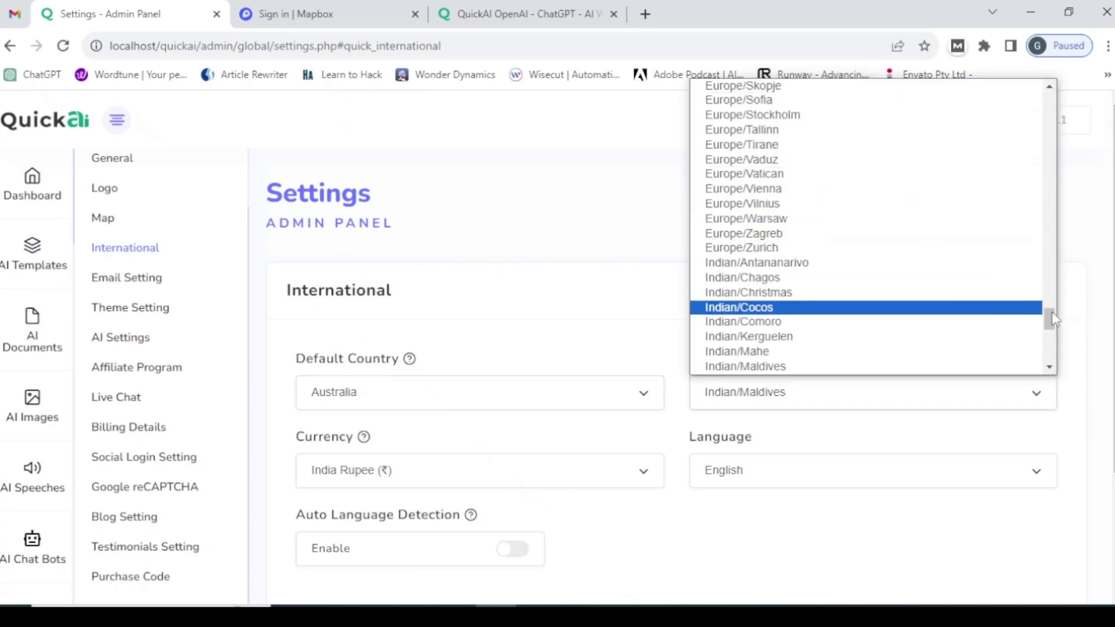
pyautogui.moveTo(1052, 318); pyautogui.dragTo(1092, 203)
pyautogui.click(749, 244)
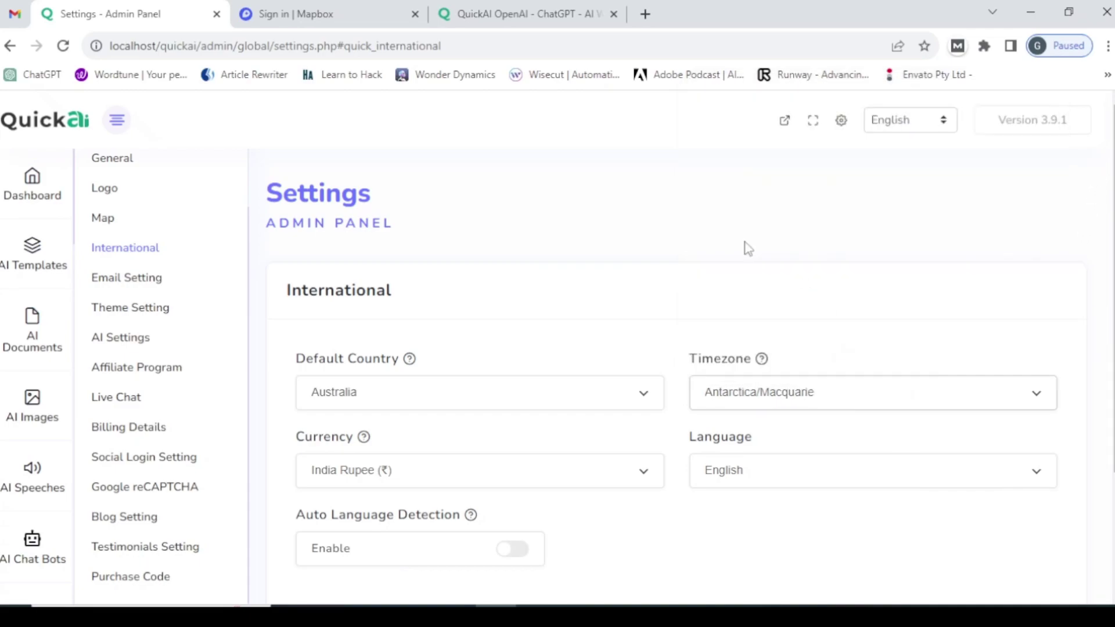
pyautogui.click(421, 486)
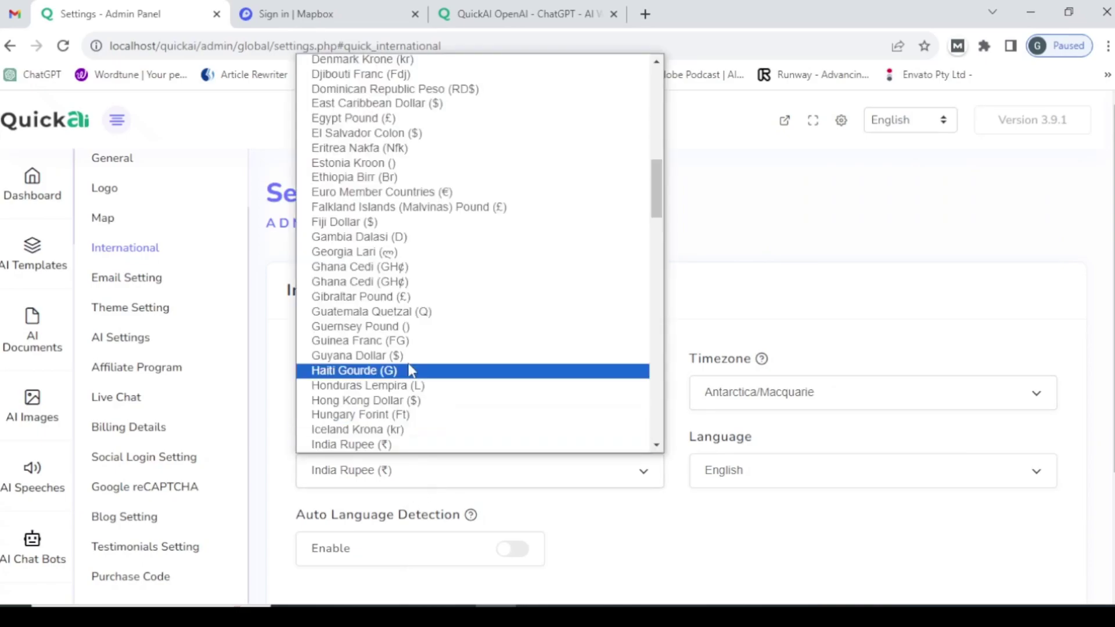
pyautogui.click(443, 355)
pyautogui.click(475, 470)
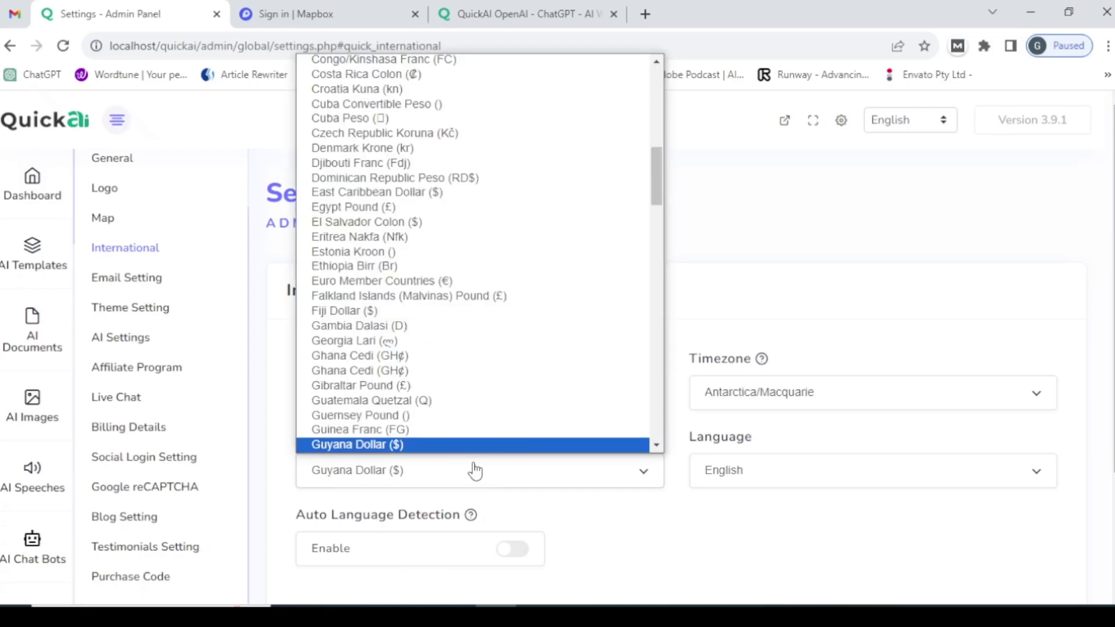
pyautogui.moveTo(661, 195); pyautogui.dragTo(643, 16)
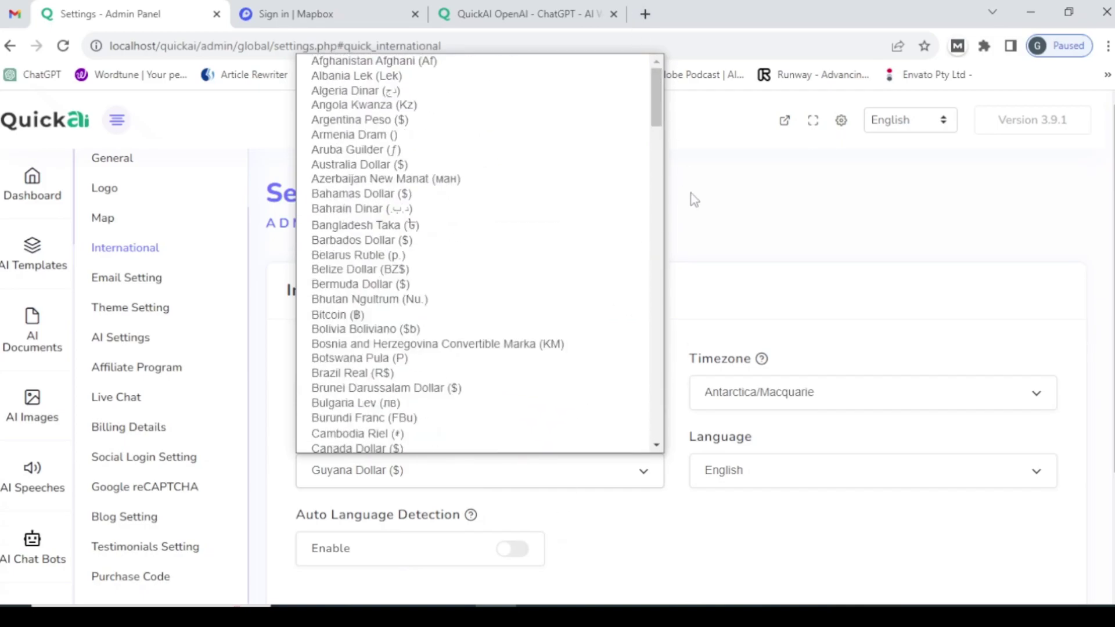
pyautogui.click(701, 182)
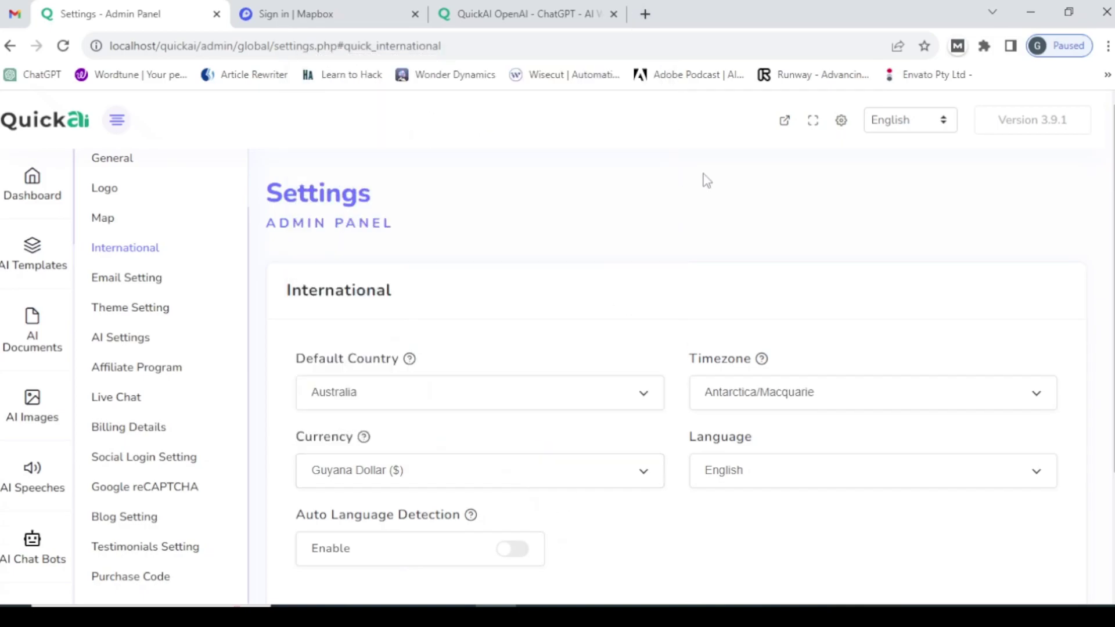
pyautogui.click(791, 485)
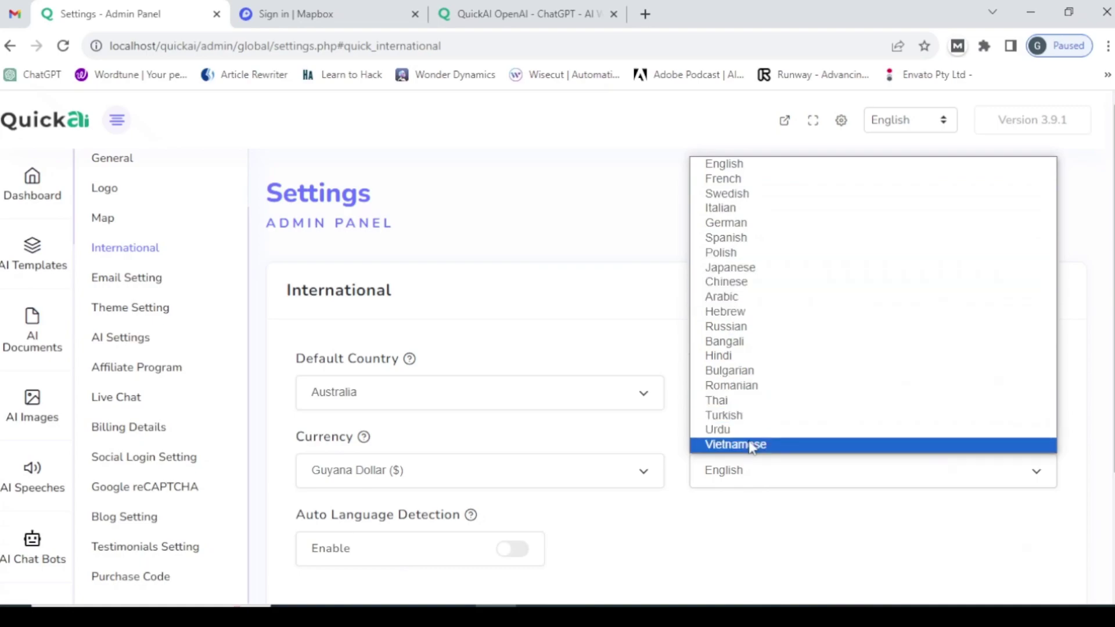
pyautogui.click(764, 516)
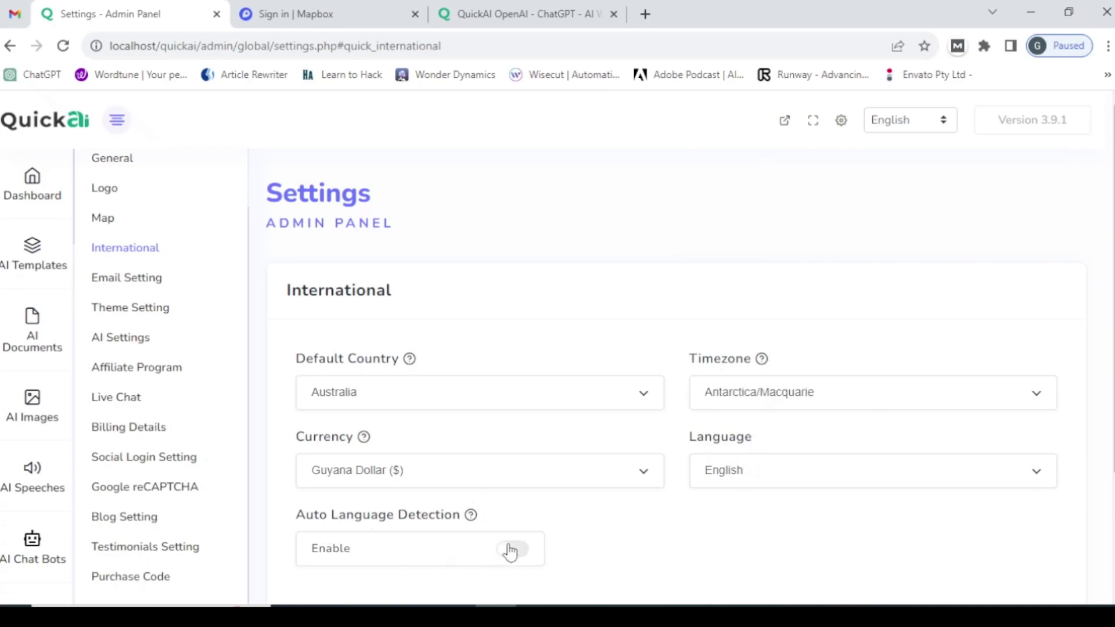
pyautogui.scroll(-3, 1110, 463)
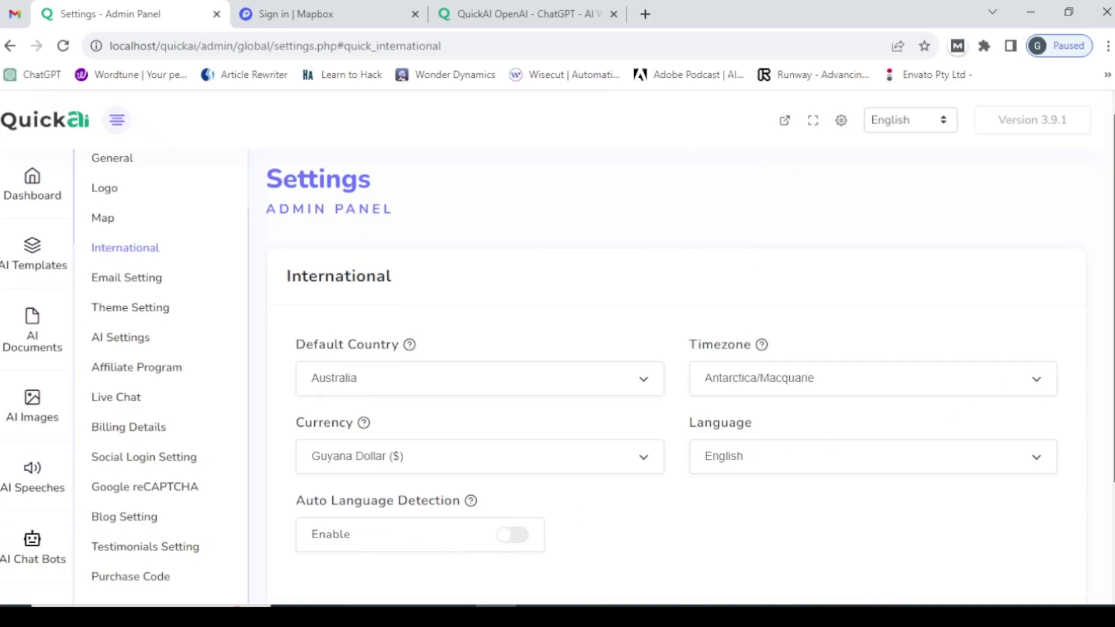
pyautogui.click(515, 385)
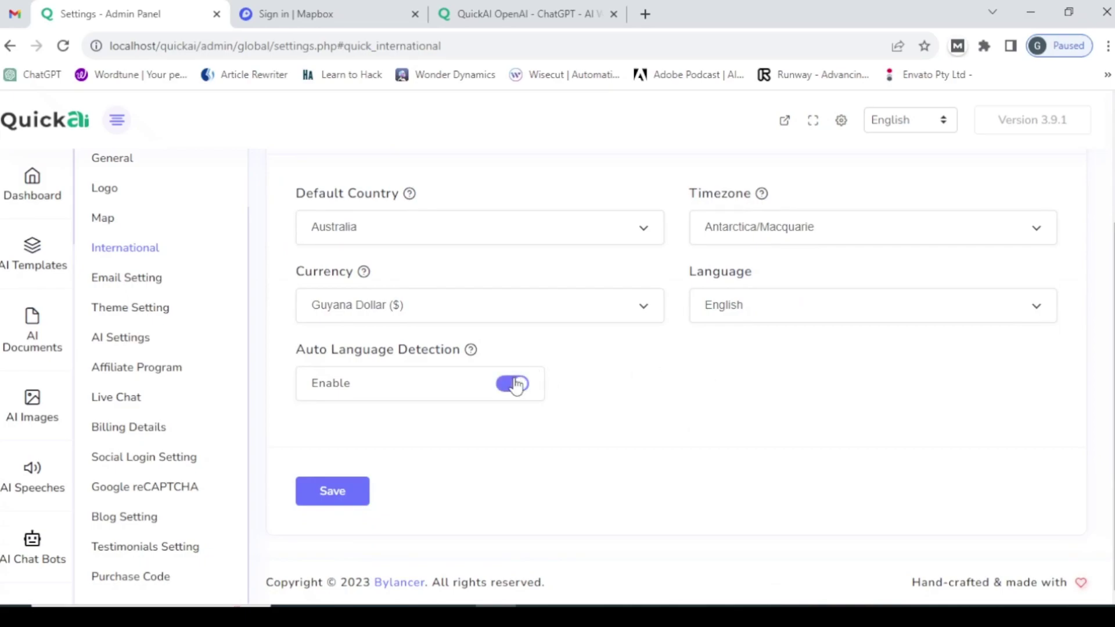
pyautogui.click(515, 385)
pyautogui.moveTo(472, 354)
pyautogui.click(143, 283)
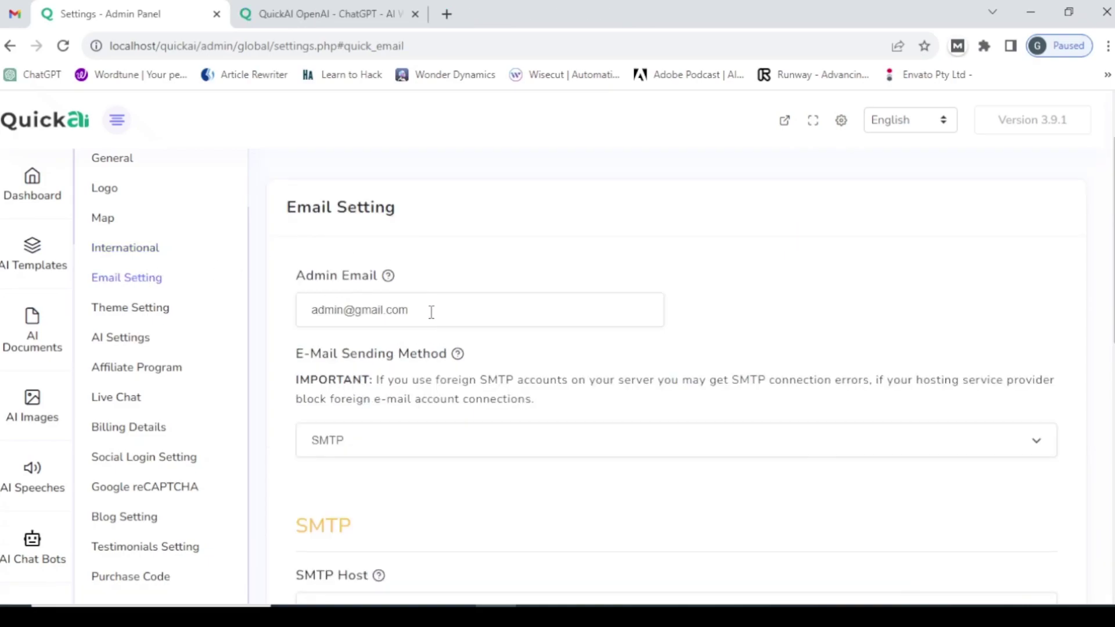
pyautogui.scroll(-3, 1095, 251)
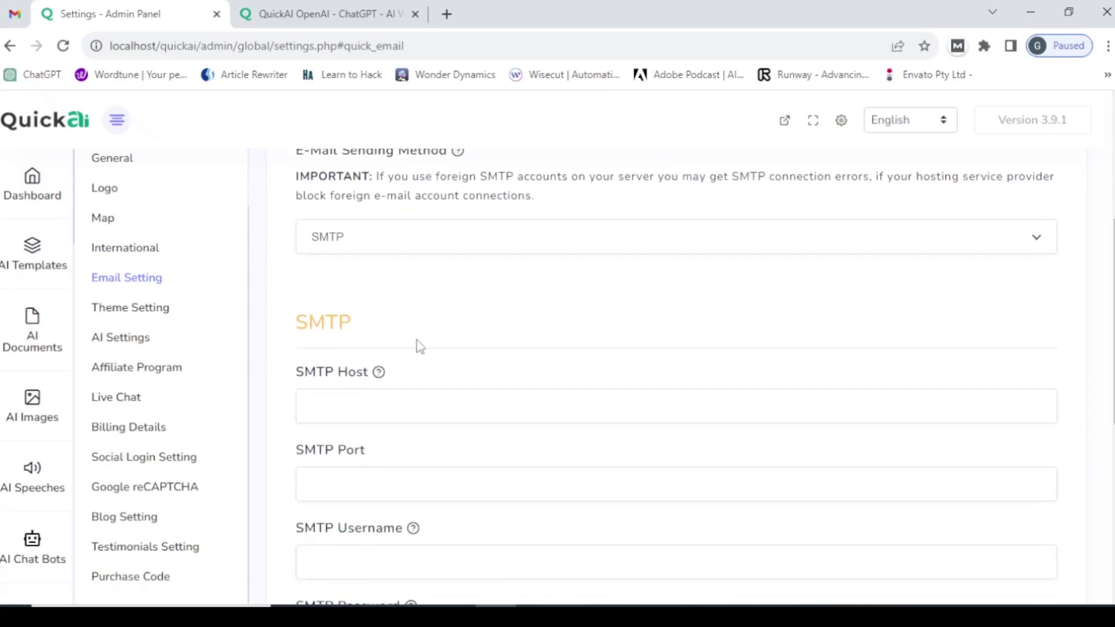
pyautogui.scroll(-1, 343, 333)
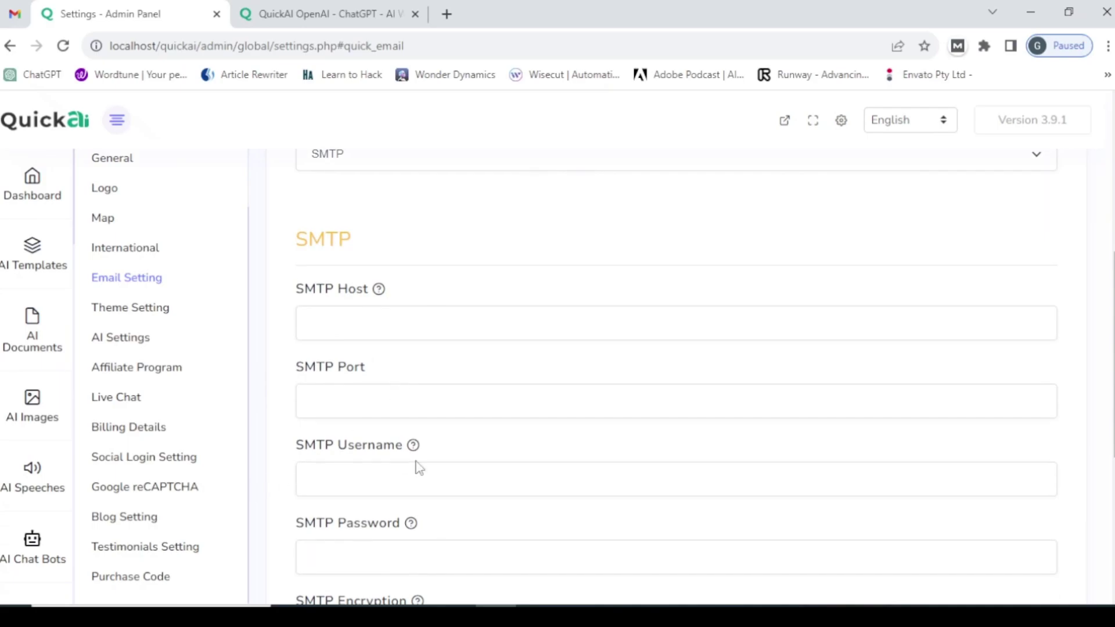
pyautogui.scroll(-1, 395, 459)
pyautogui.scroll(-2, 366, 448)
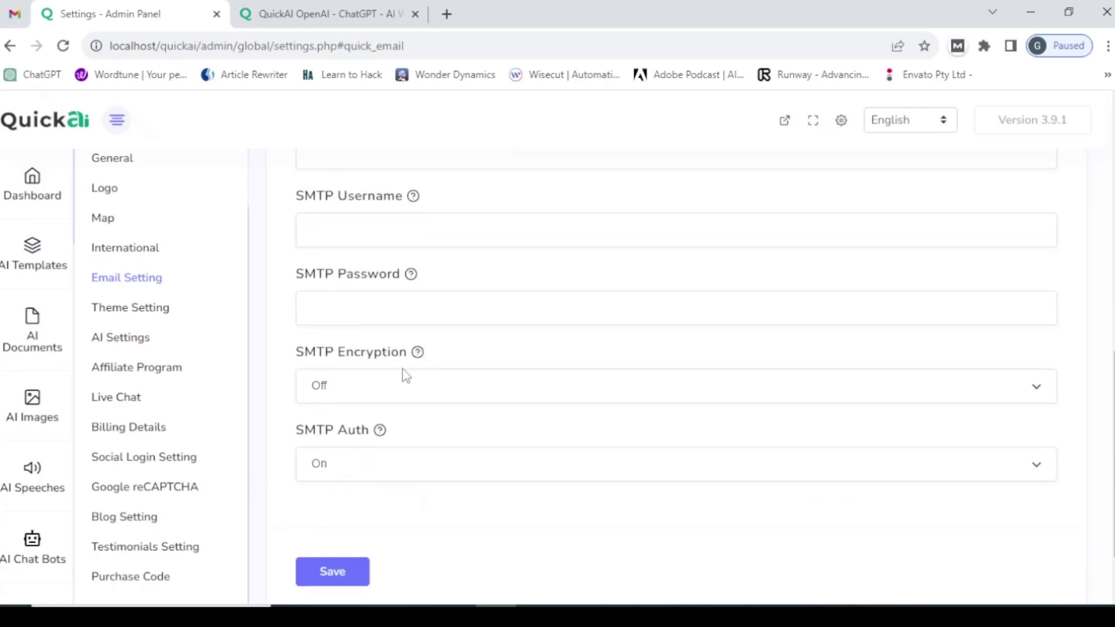
pyautogui.click(388, 397)
pyautogui.click(387, 398)
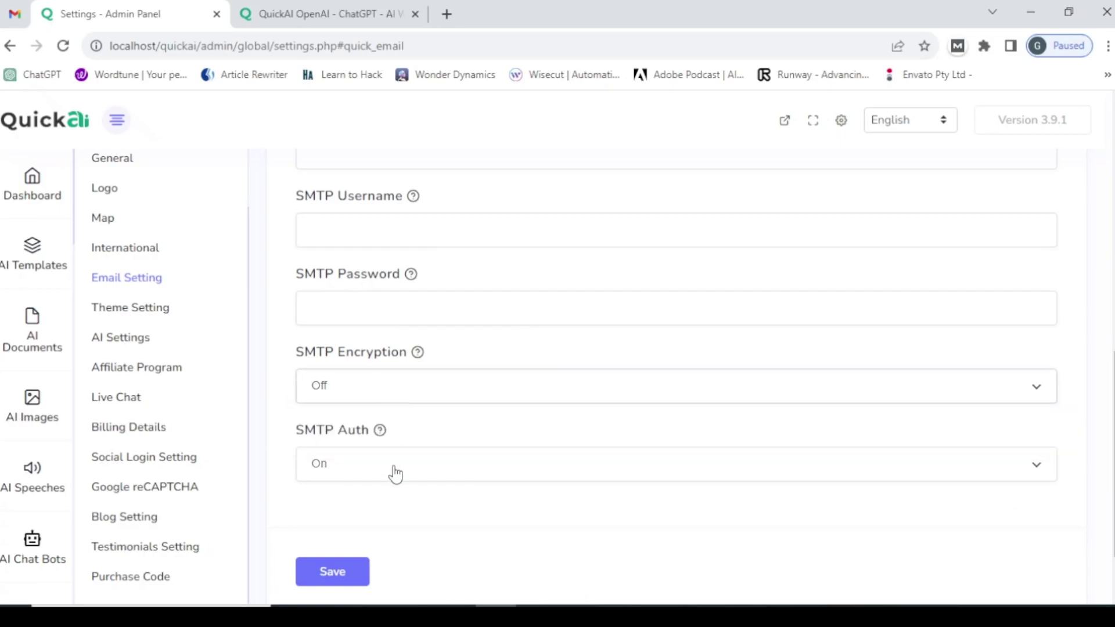
pyautogui.scroll(9, 557, 381)
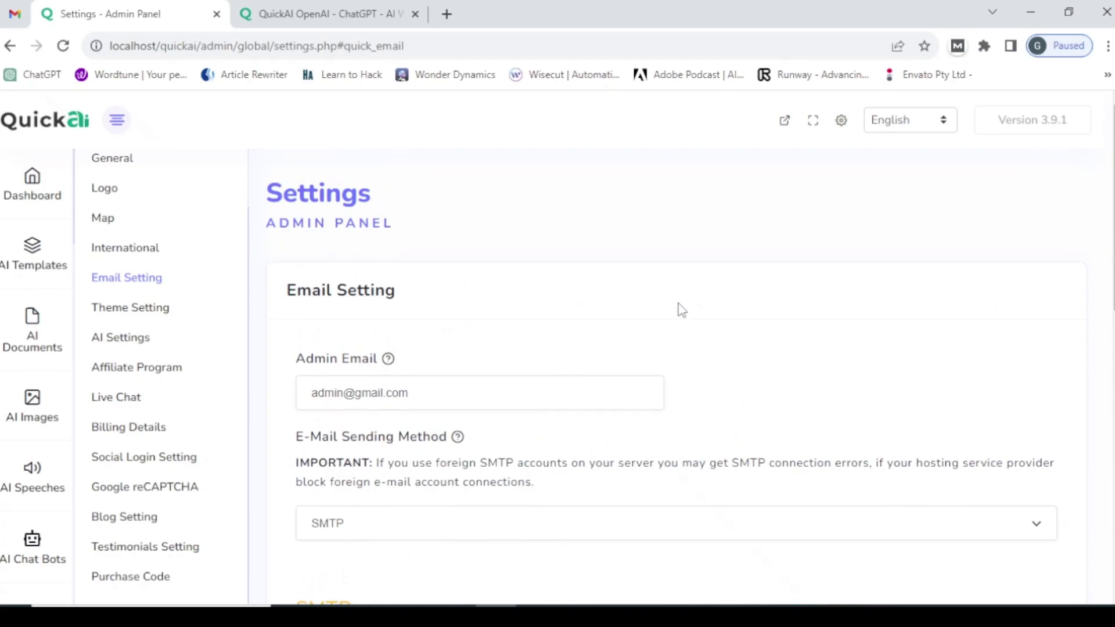
# - Open Theme Setting and review its home-page options, including membership plans and the partners slider
pyautogui.click(152, 317)
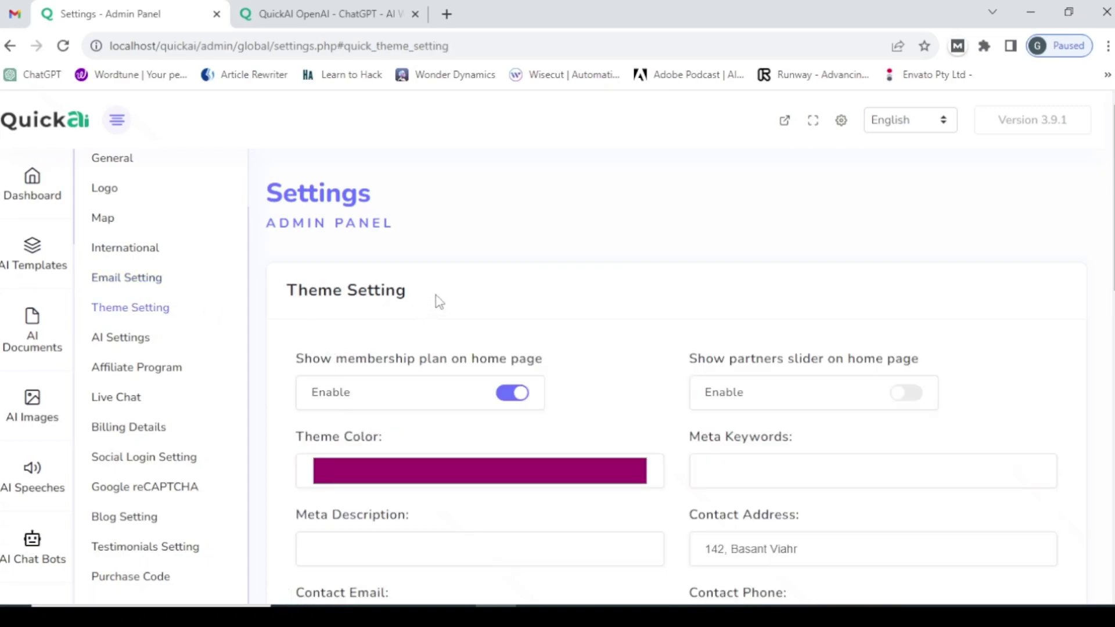
pyautogui.scroll(-1, 636, 265)
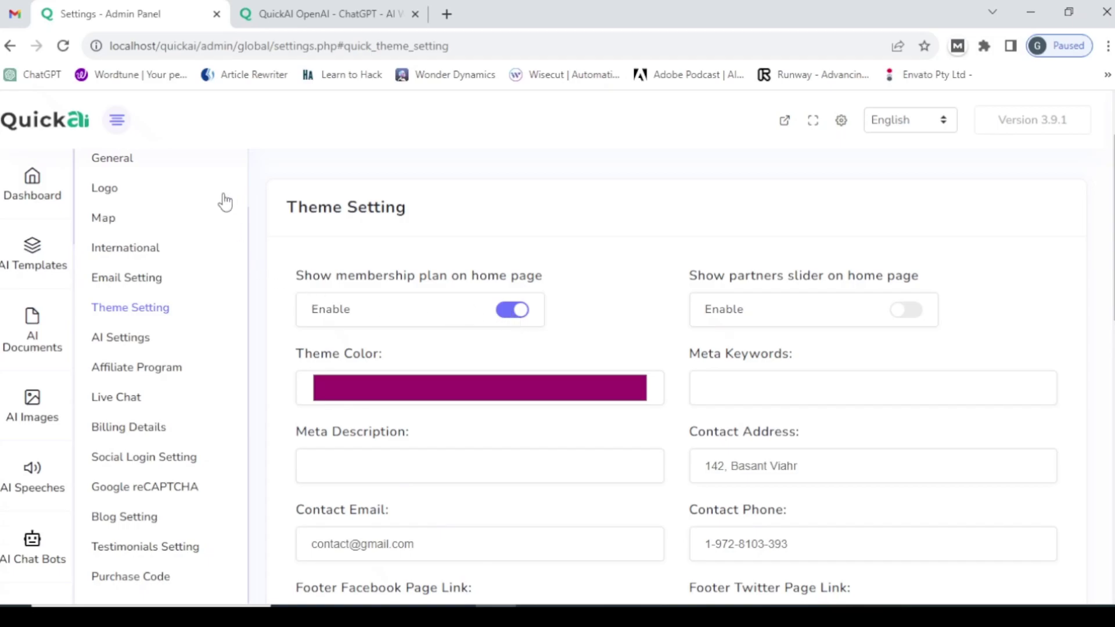
# - Check the live site's pricing plans section, then return to the admin theme settings
pyautogui.click(286, 13)
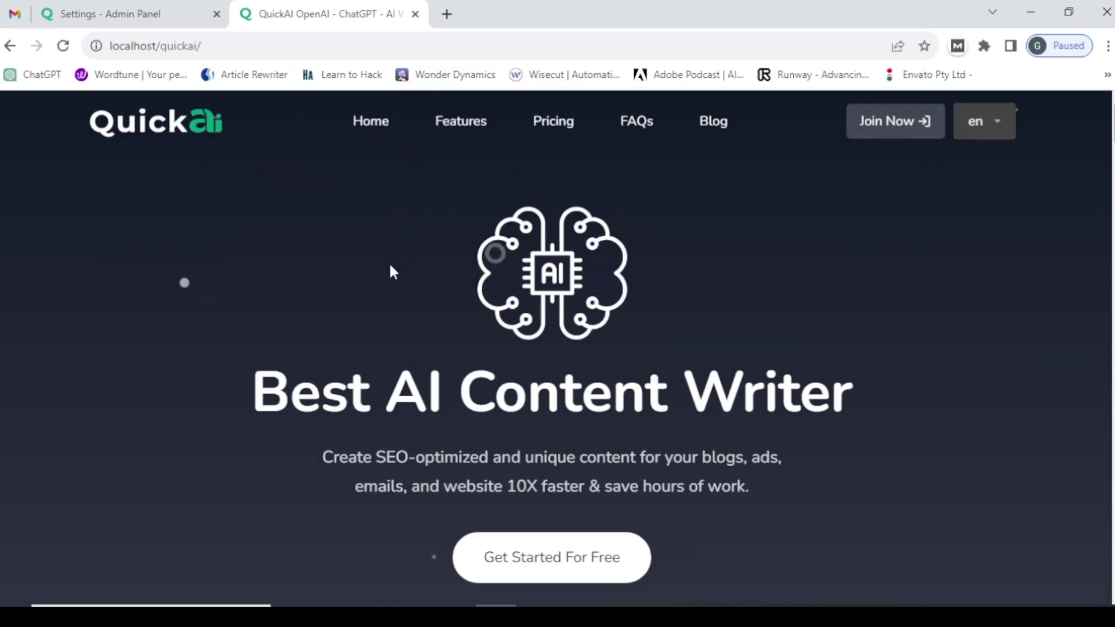
pyautogui.click(562, 126)
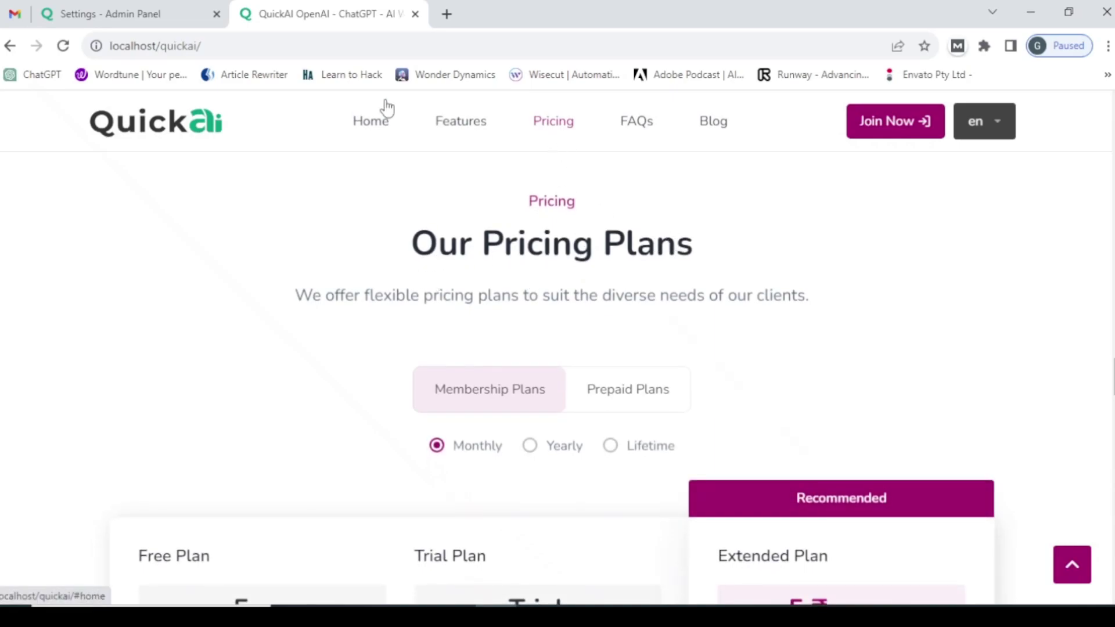
pyautogui.click(142, 8)
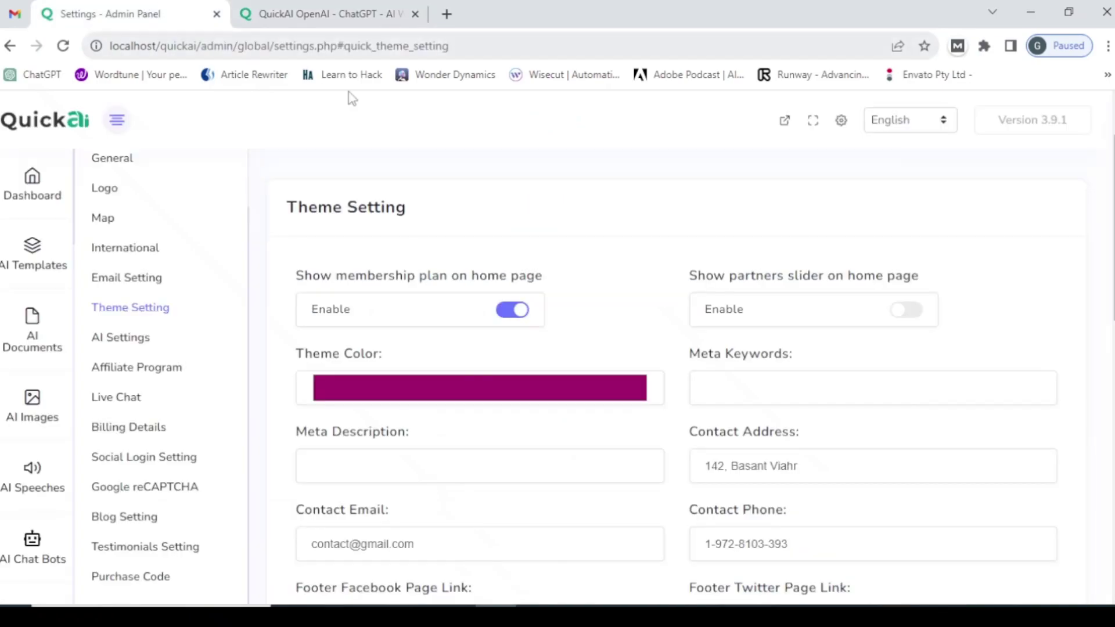
# - Turn off 'Show membership plan on home page' and save the theme settings
pyautogui.click(511, 313)
pyautogui.scroll(-10, 431, 303)
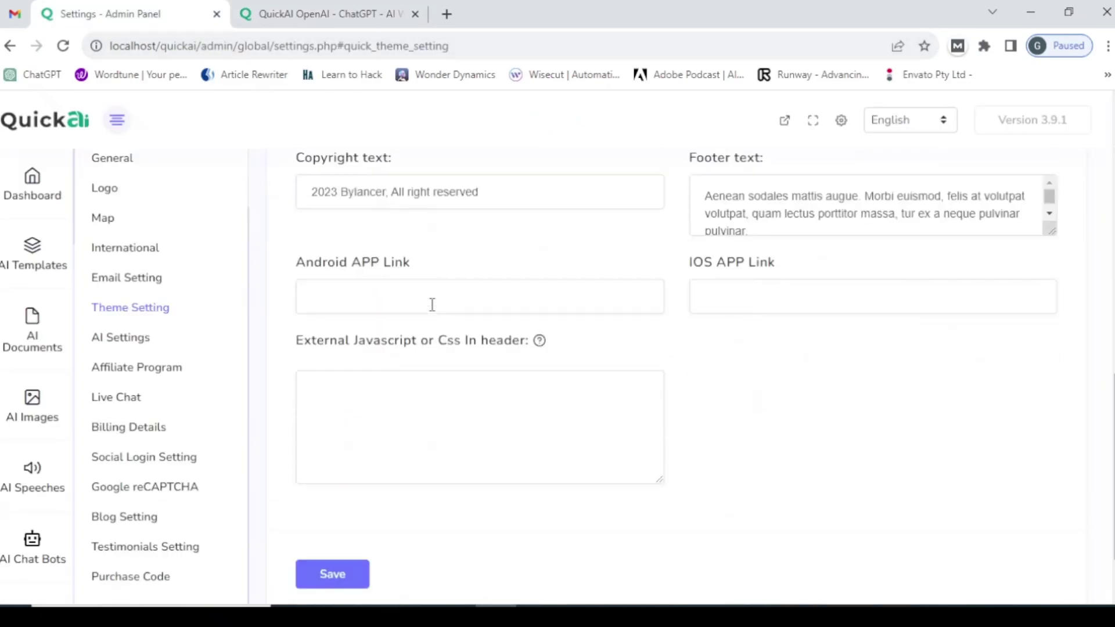
pyautogui.click(331, 490)
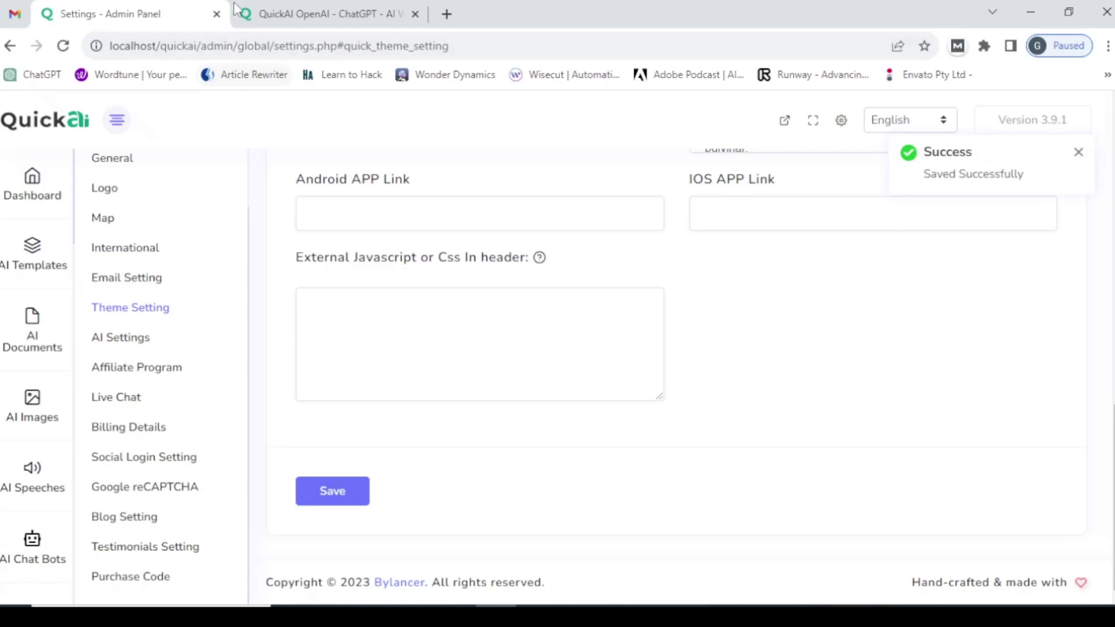
pyautogui.click(315, 21)
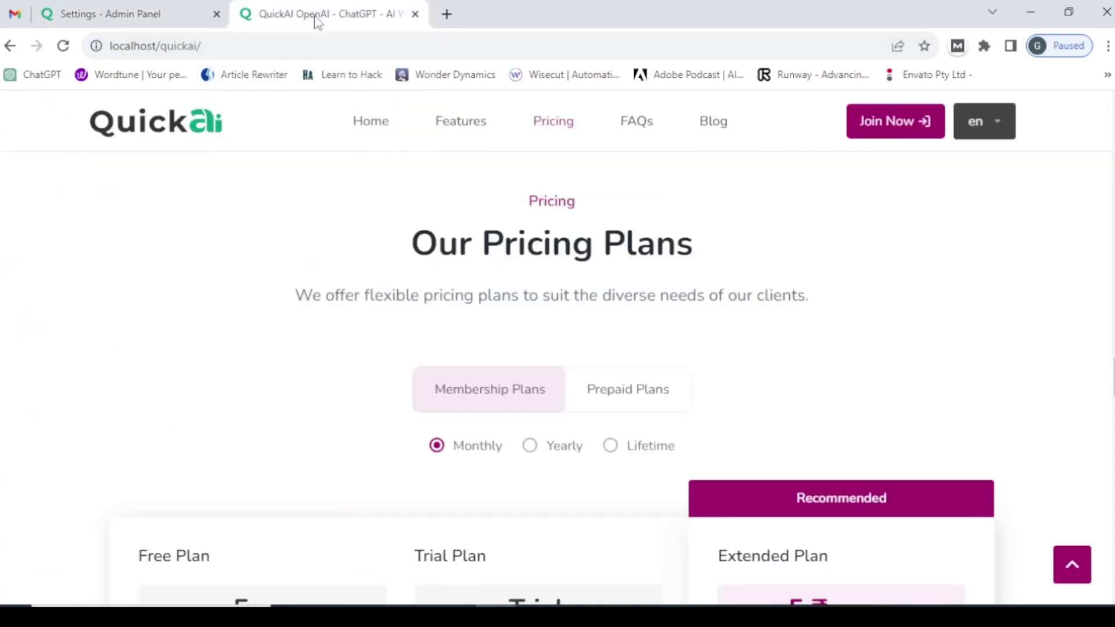
# - Reload the live site and confirm the pricing section no longer appears
pyautogui.click(329, 52)
pyautogui.press('Return')
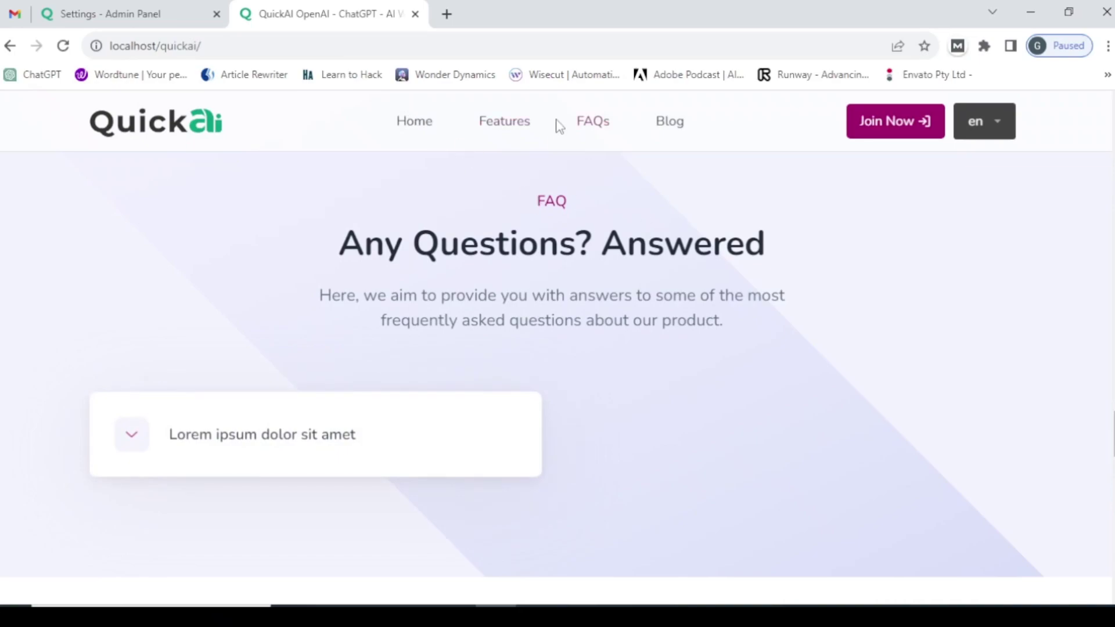
pyautogui.scroll(10, 983, 319)
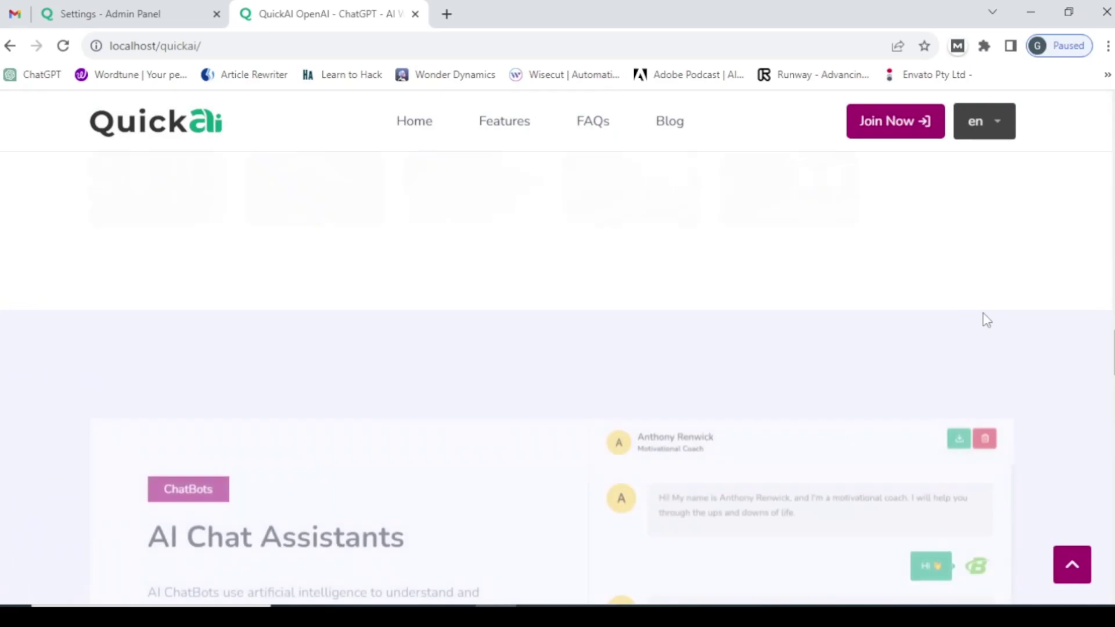
pyautogui.scroll(-5, 985, 303)
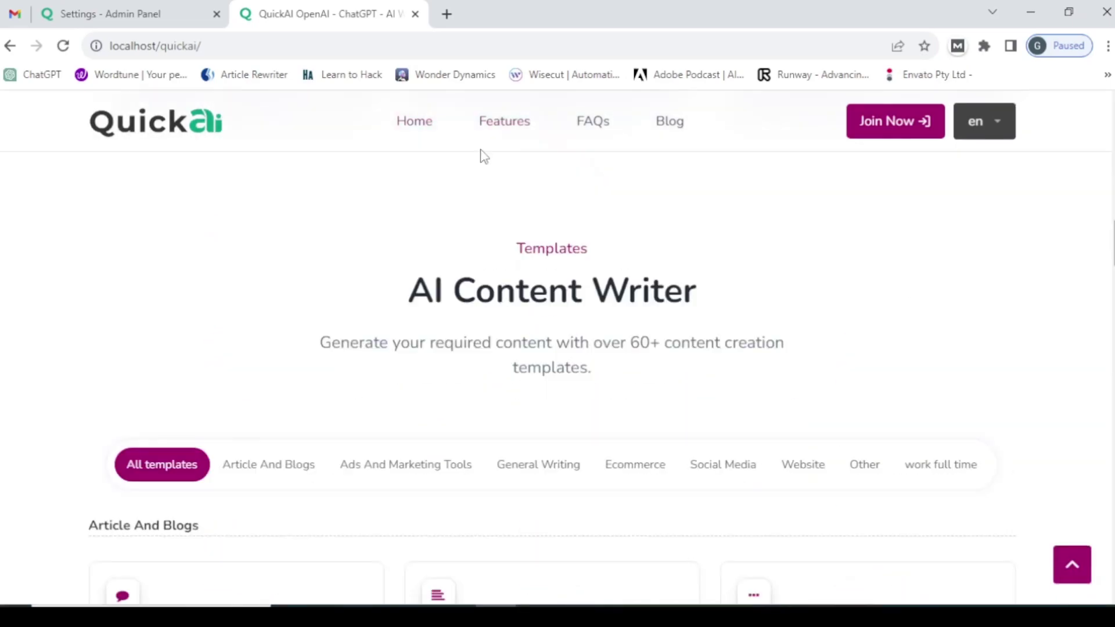
# - Back in Theme Setting, switch 'Show membership plan on home page' on again
pyautogui.click(147, 10)
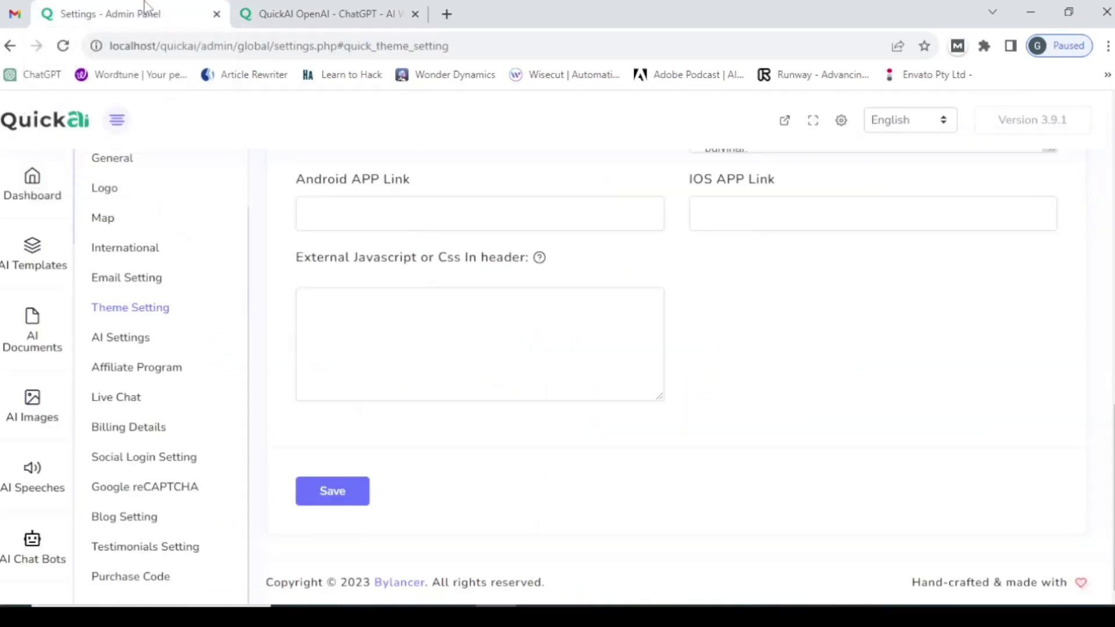
pyautogui.scroll(8, 456, 238)
pyautogui.scroll(-3, 466, 254)
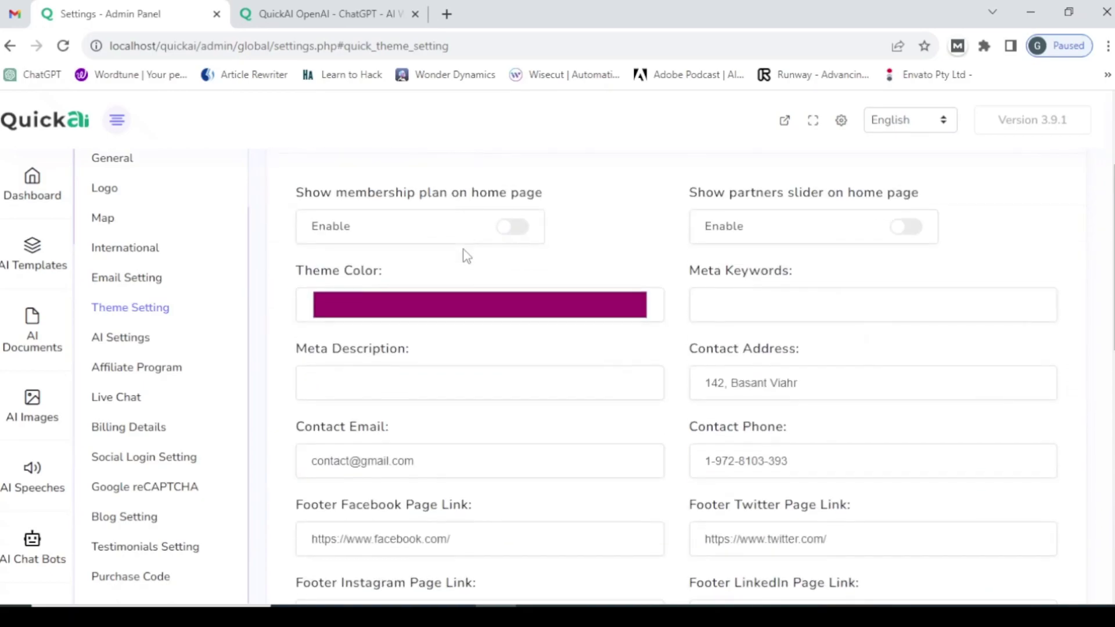
pyautogui.rightClick(515, 232)
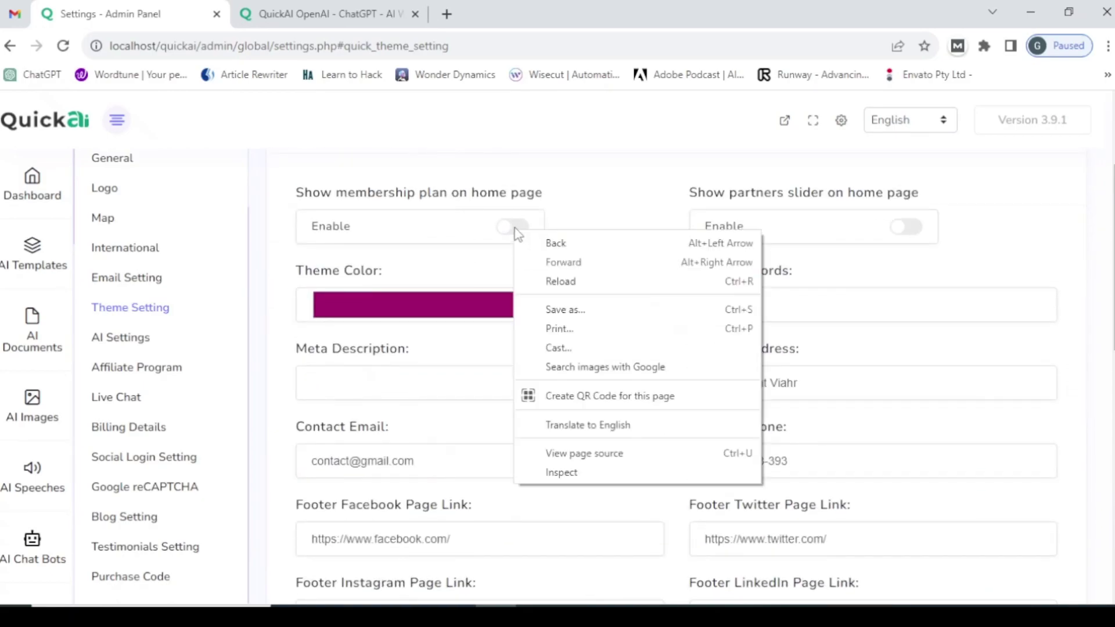
pyautogui.click(514, 227)
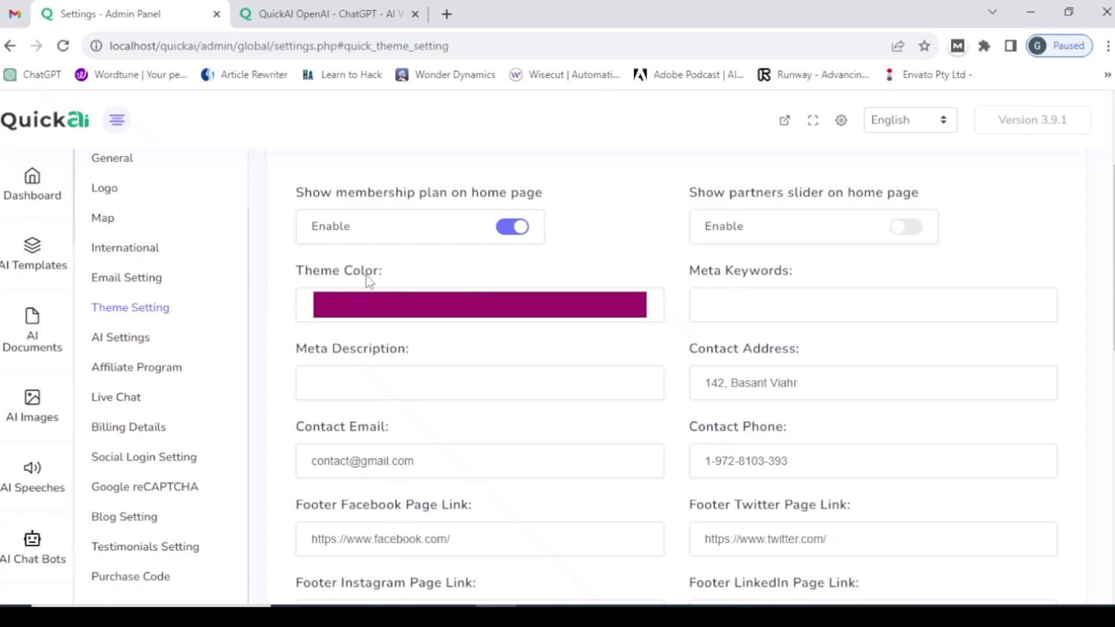
# - Change the Theme Color from magenta to teal (12, 161, 144) and save the theme settings
pyautogui.click(426, 314)
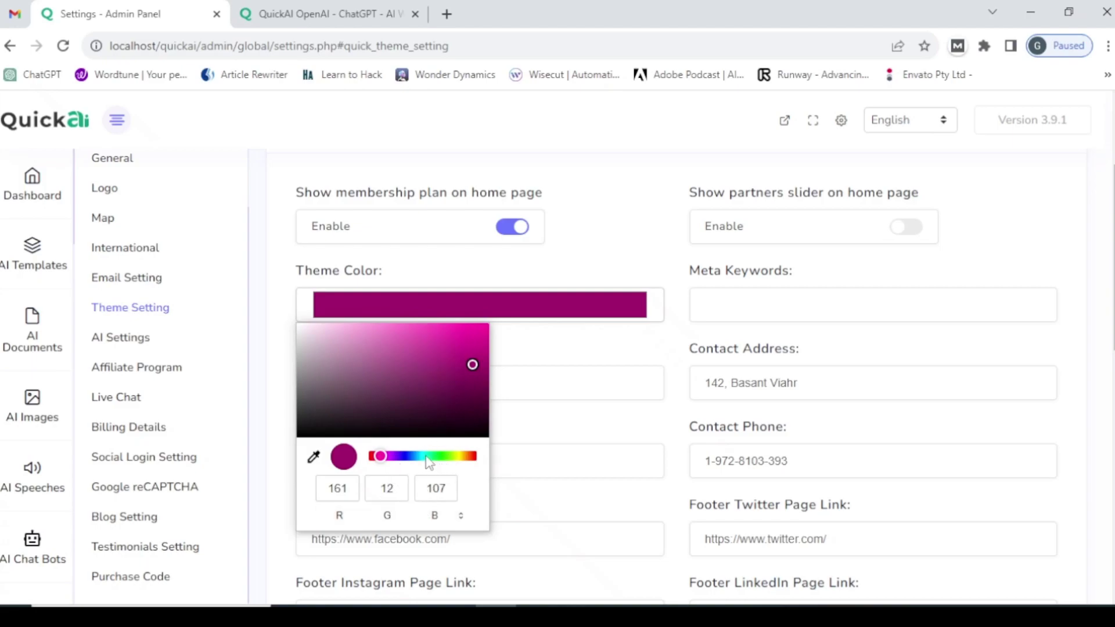
pyautogui.click(426, 456)
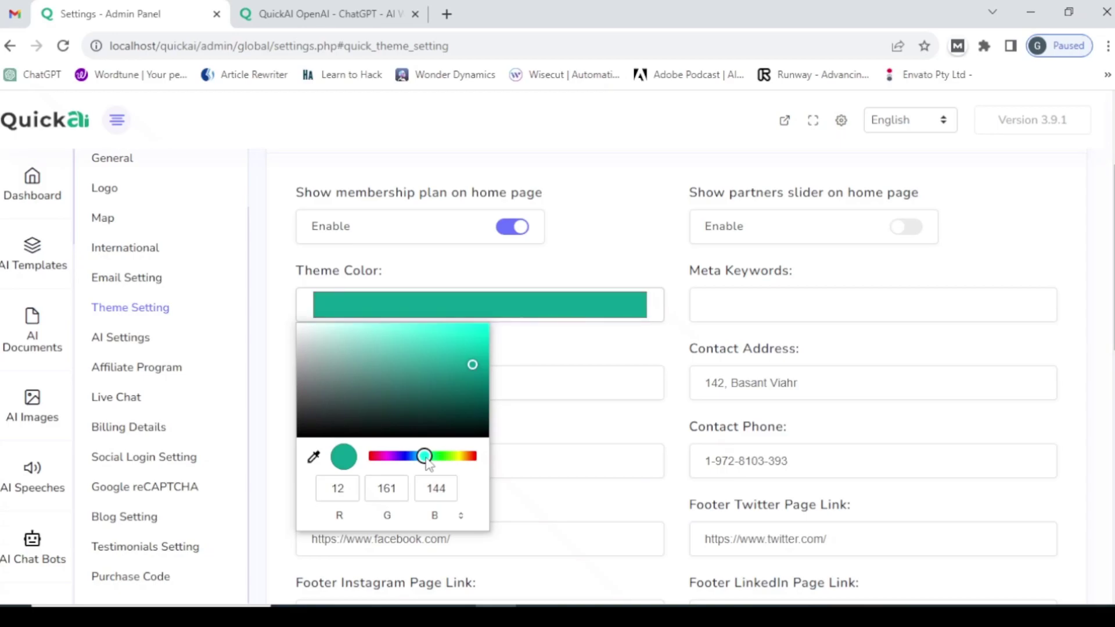
pyautogui.click(575, 398)
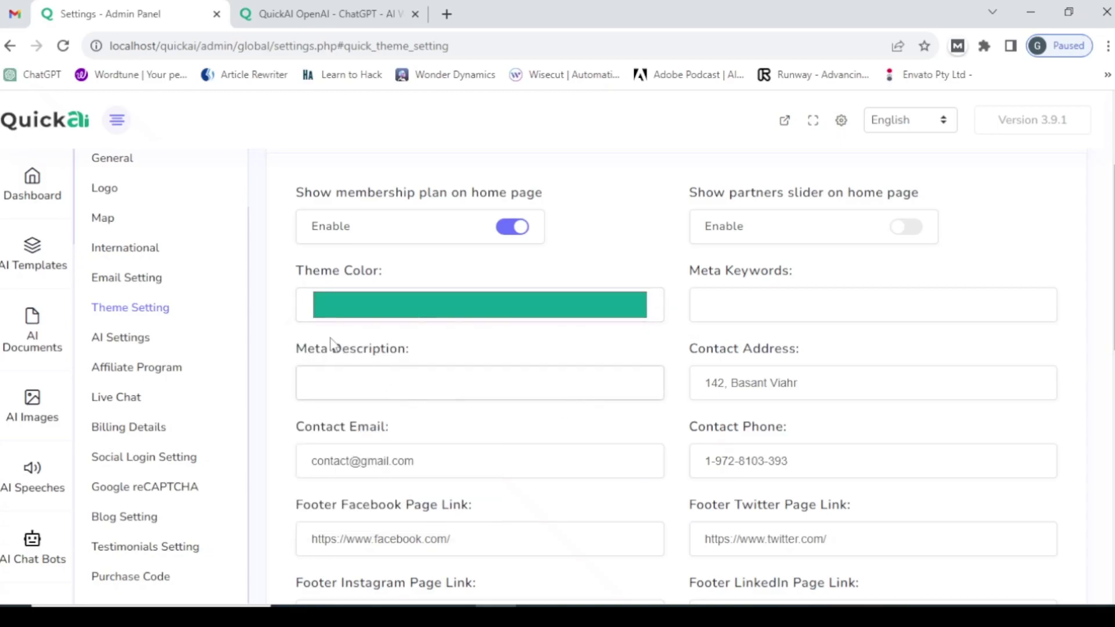
pyautogui.scroll(-10, 331, 355)
pyautogui.scroll(-2, 331, 363)
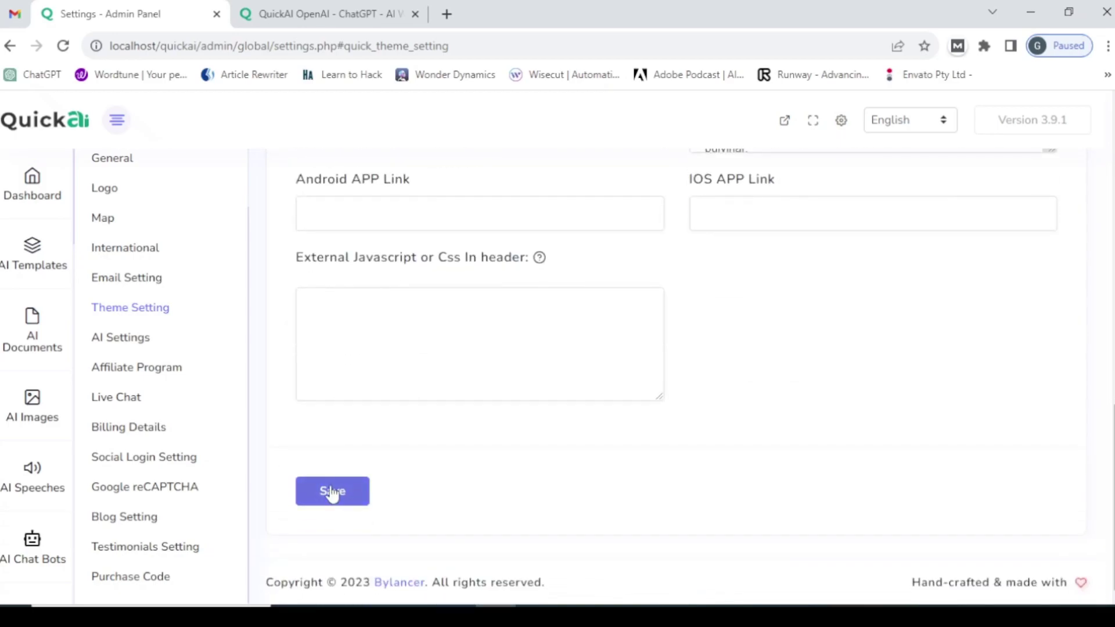
pyautogui.click(334, 492)
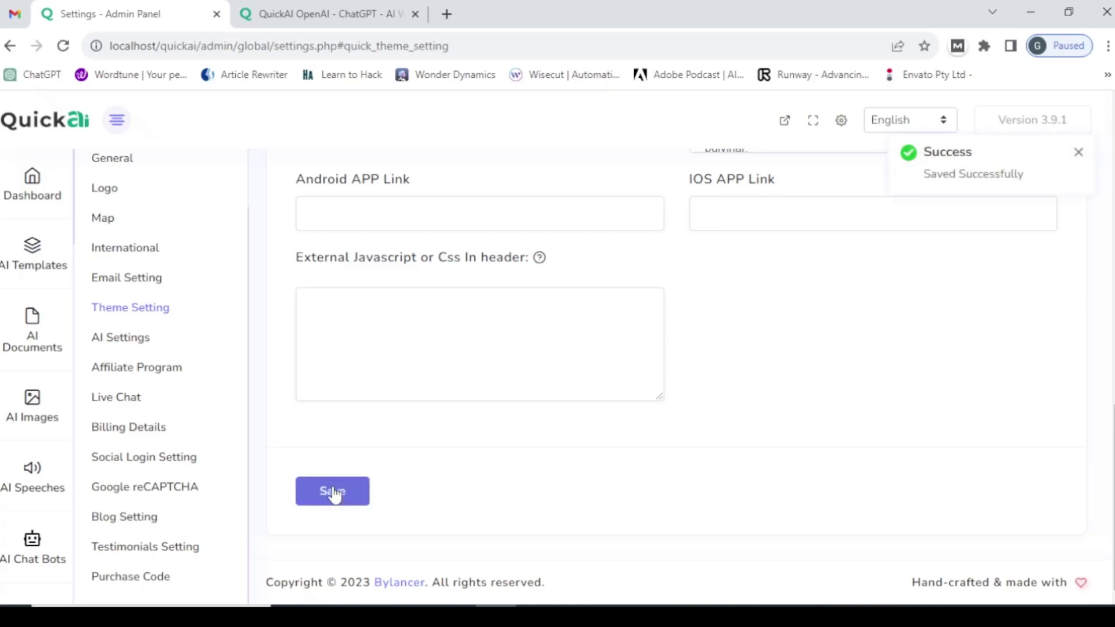
pyautogui.click(348, 13)
# - Reload the live site to confirm the teal accents and restored pricing section, then return to admin
pyautogui.click(281, 46)
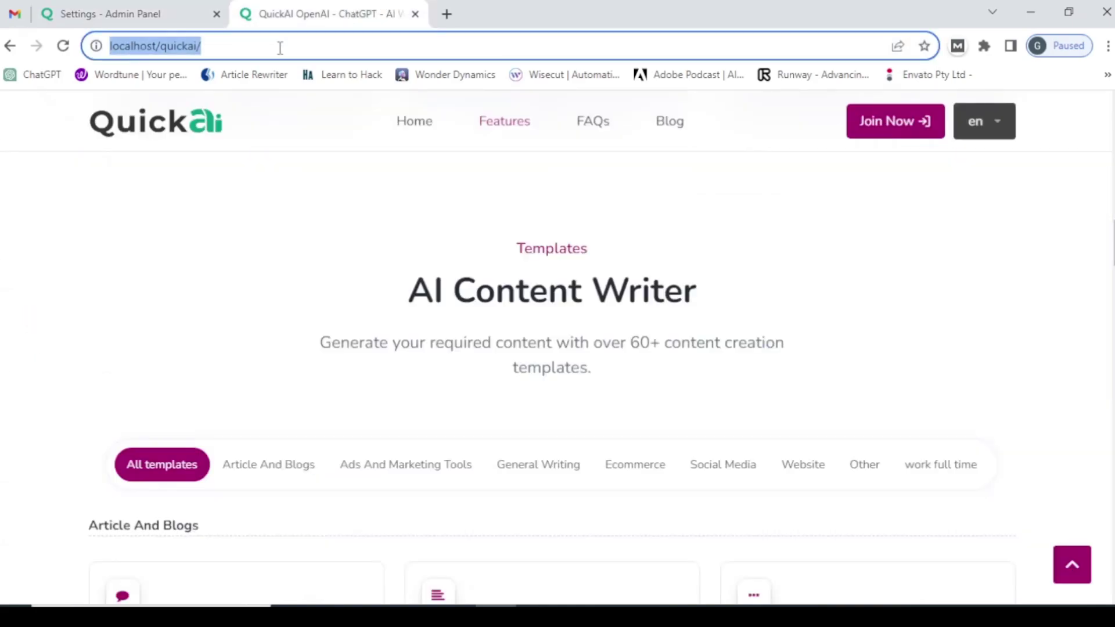
pyautogui.press('Return')
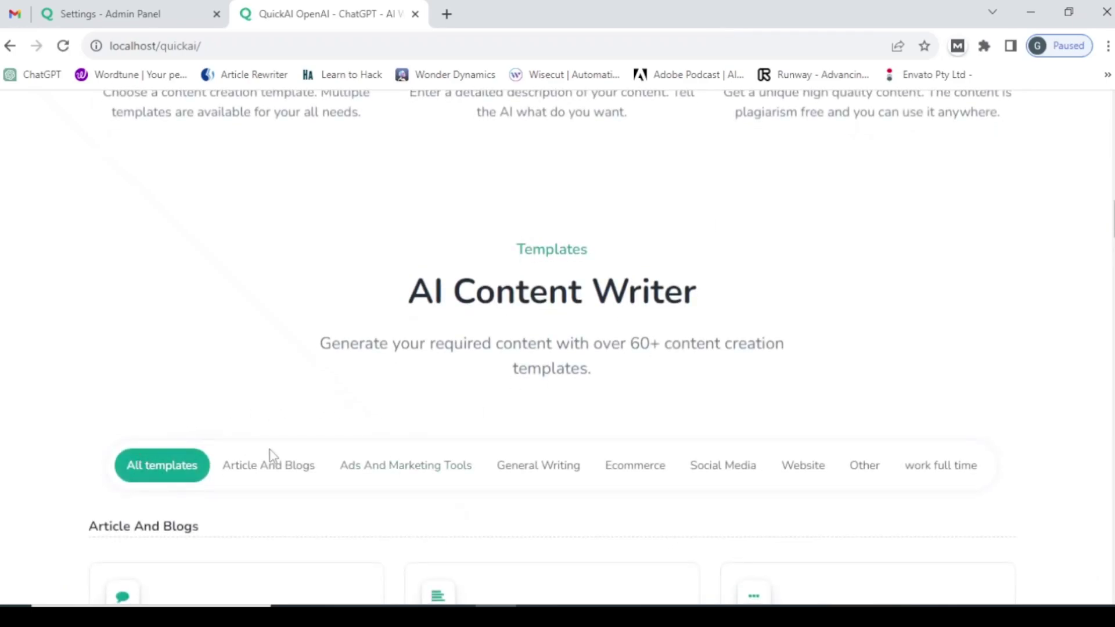
pyautogui.scroll(10, 646, 277)
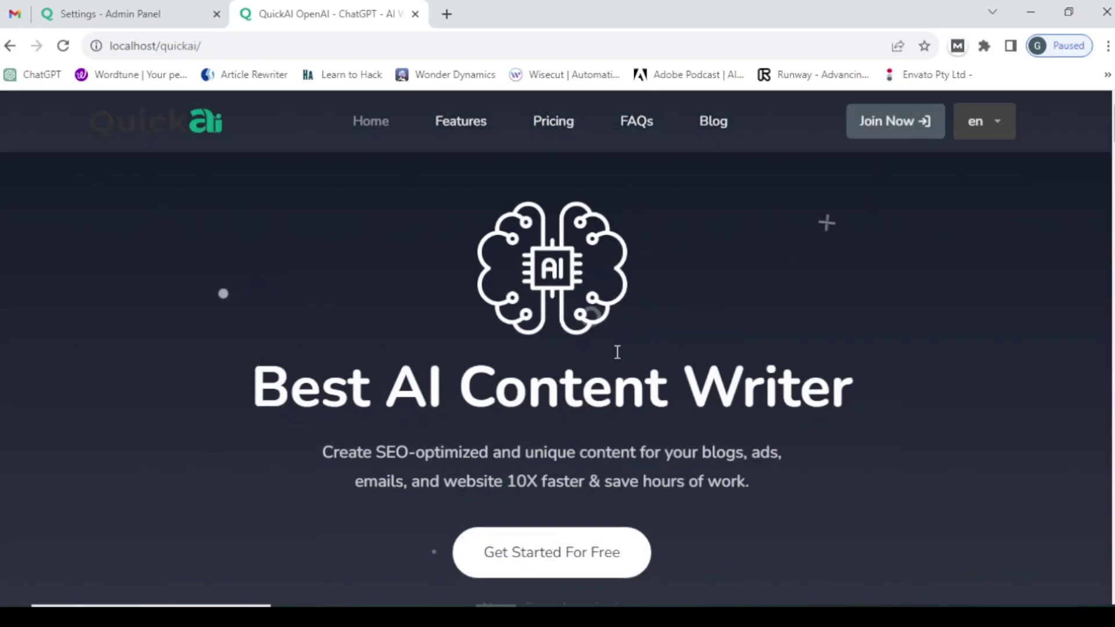
pyautogui.scroll(-10, 617, 352)
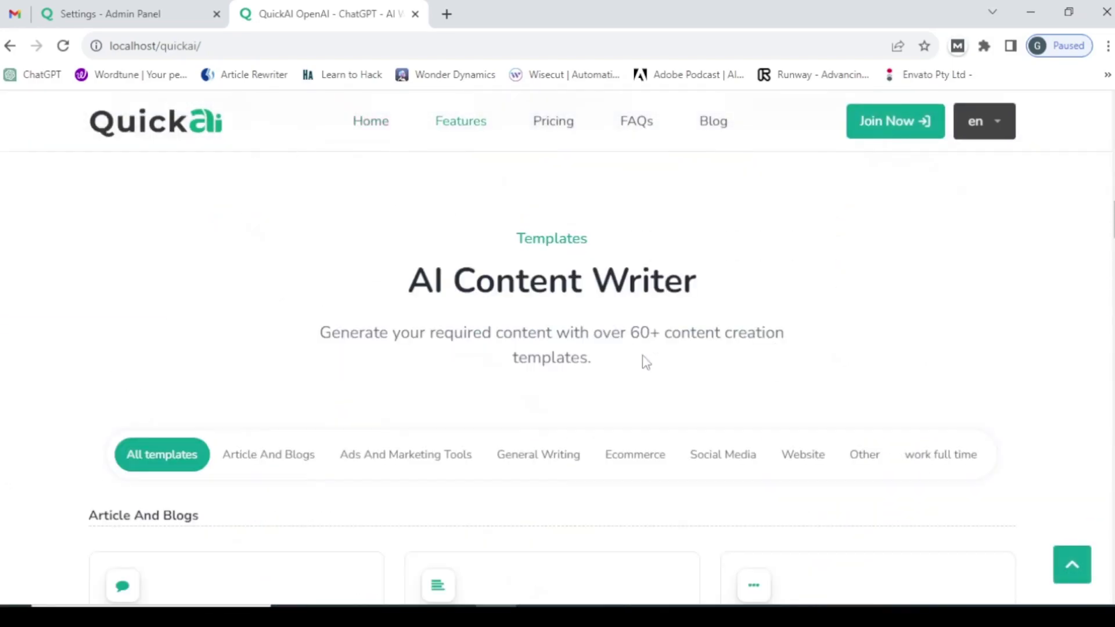
pyautogui.scroll(4, 109, 276)
pyautogui.scroll(-10, 491, 437)
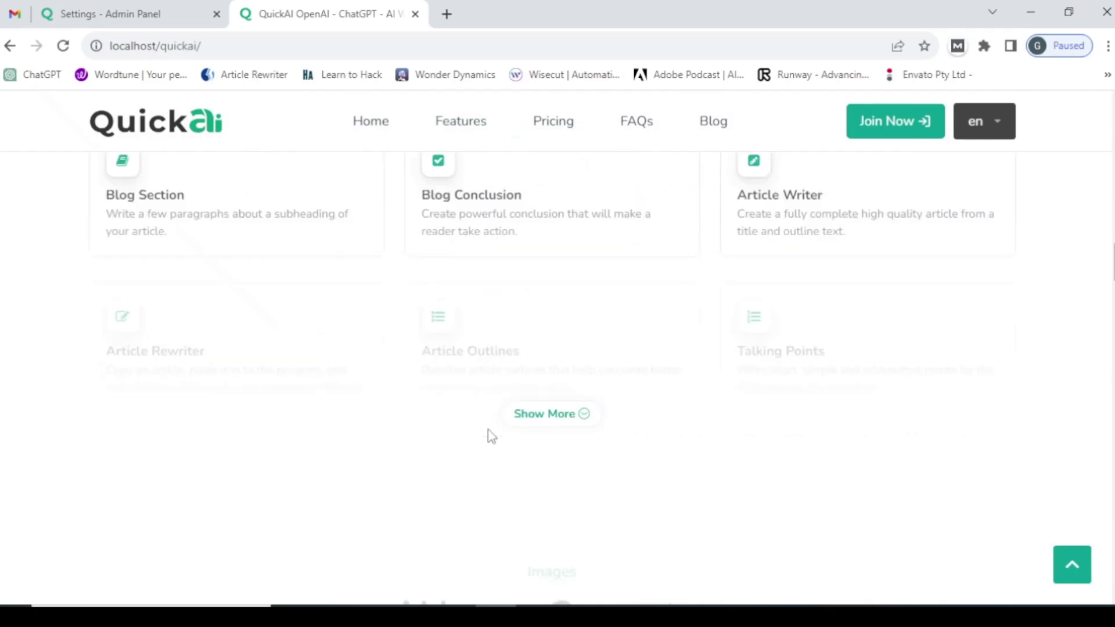
pyautogui.scroll(-15, 491, 437)
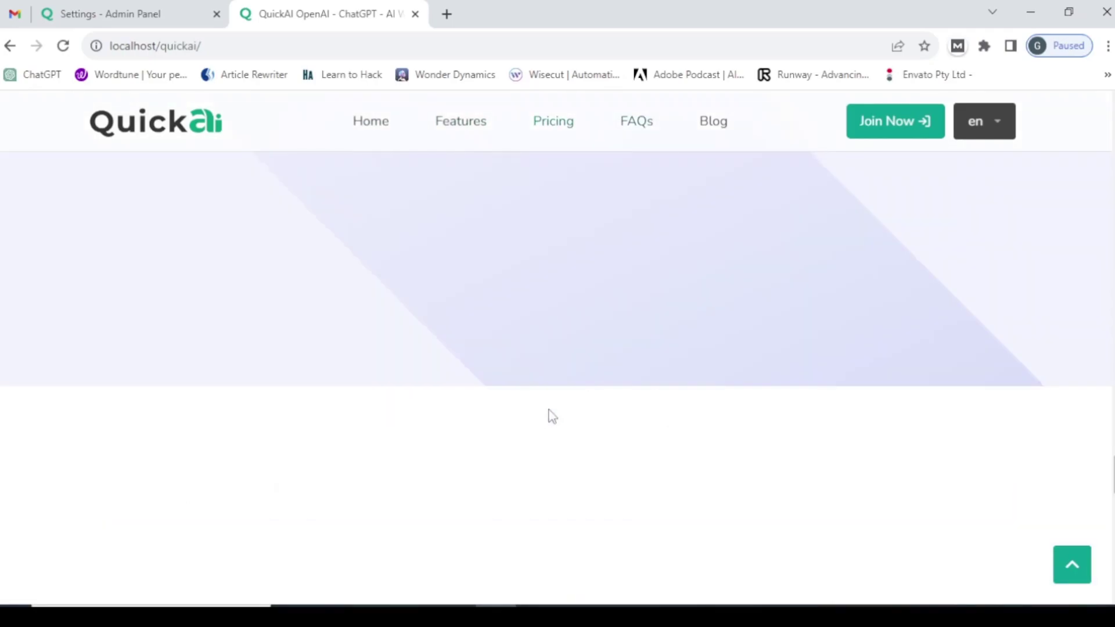
pyautogui.scroll(-10, 552, 416)
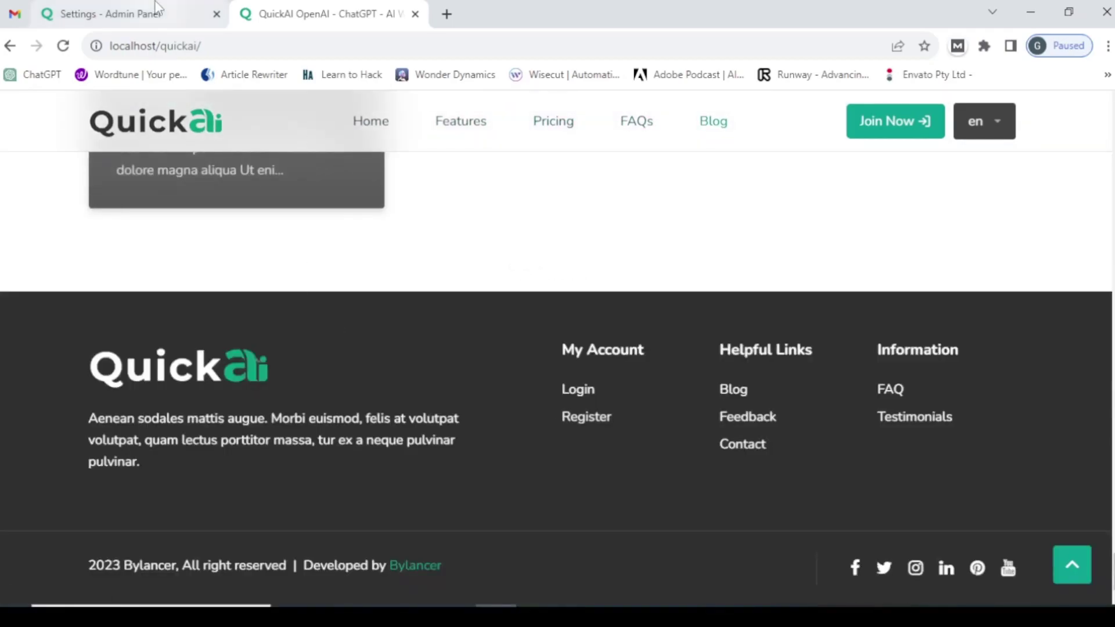
pyautogui.click(134, 13)
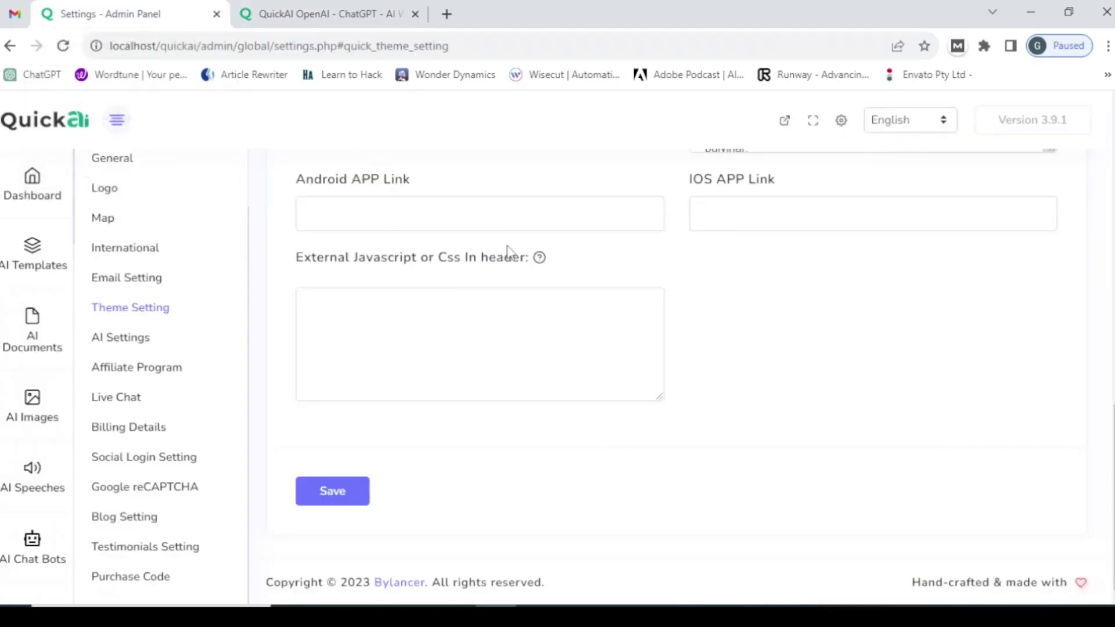
pyautogui.scroll(5, 510, 256)
pyautogui.scroll(2, 514, 256)
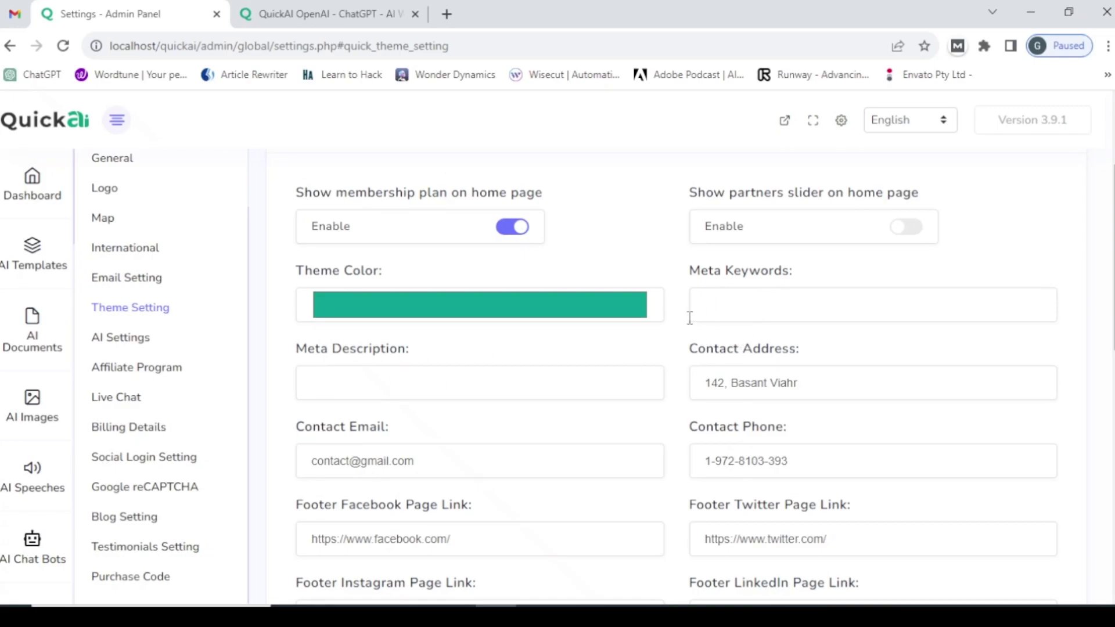
pyautogui.scroll(-3, 689, 320)
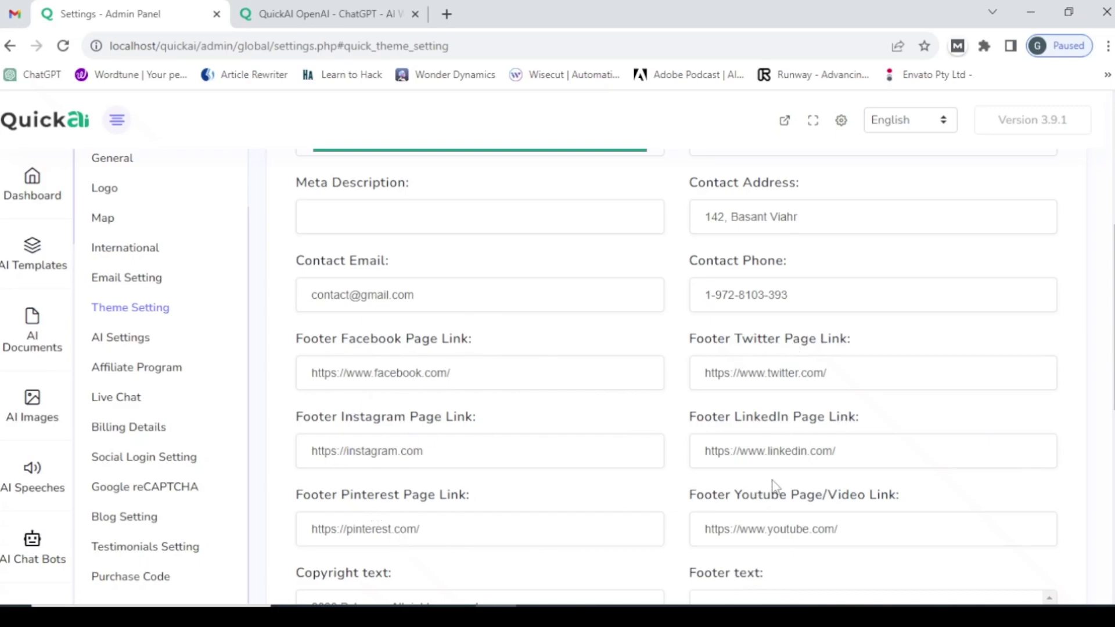
pyautogui.scroll(-1, 455, 491)
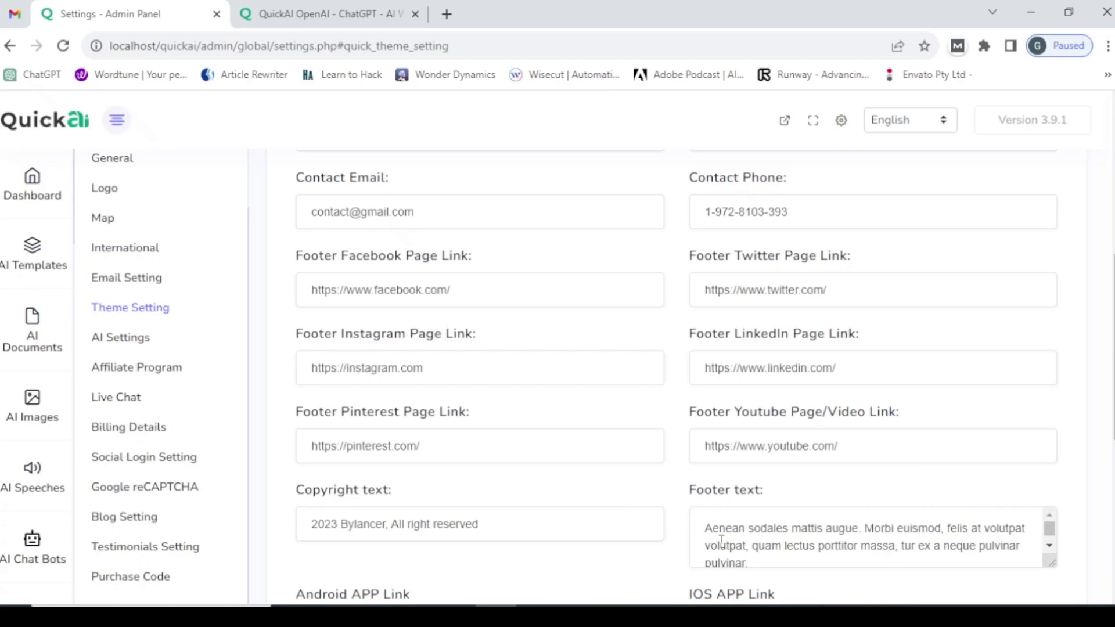
pyautogui.scroll(-2, 322, 509)
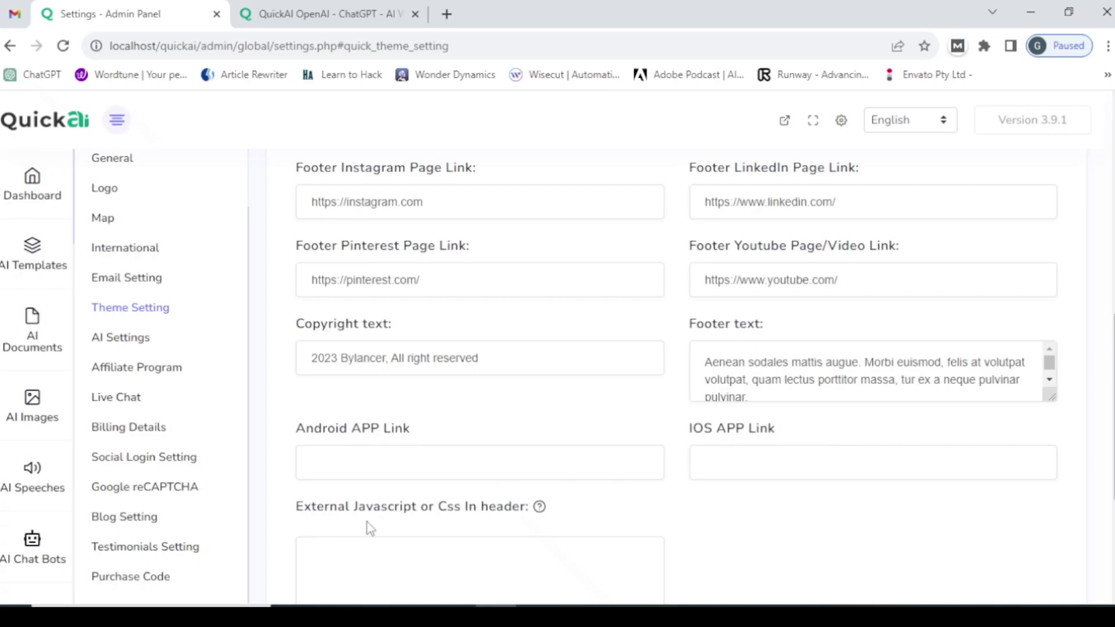
pyautogui.scroll(-1, 363, 502)
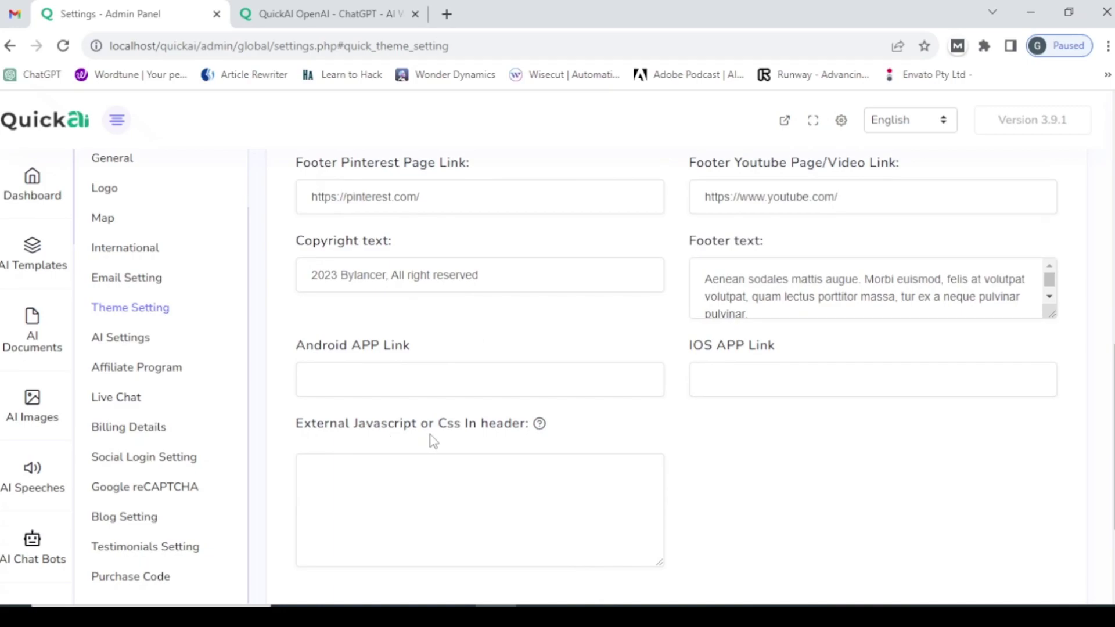
pyautogui.moveTo(539, 426)
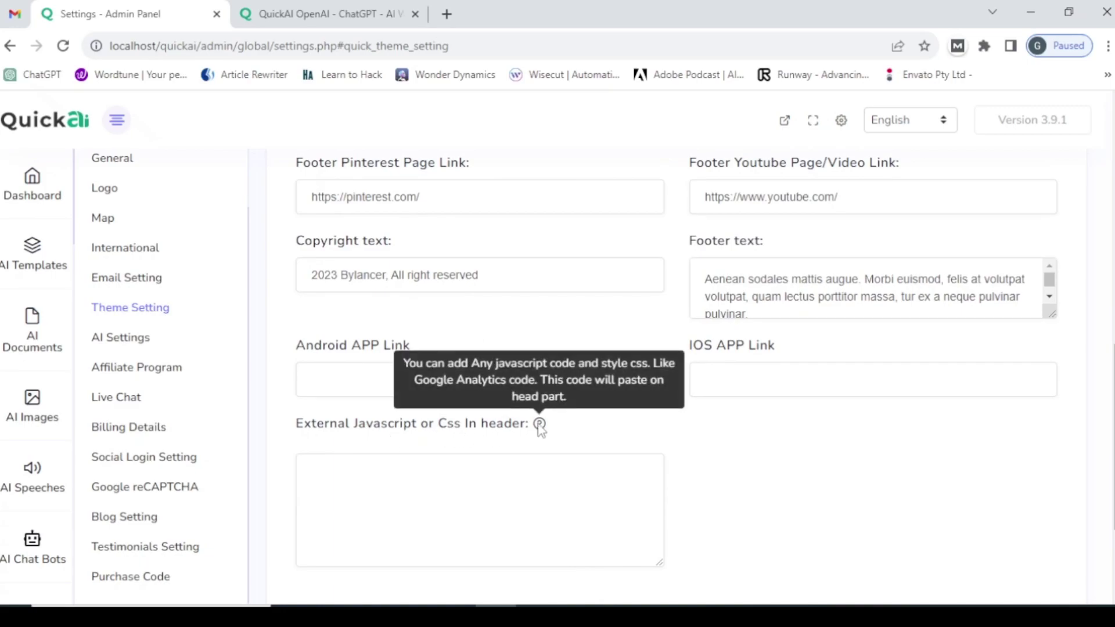
pyautogui.scroll(-2, 418, 493)
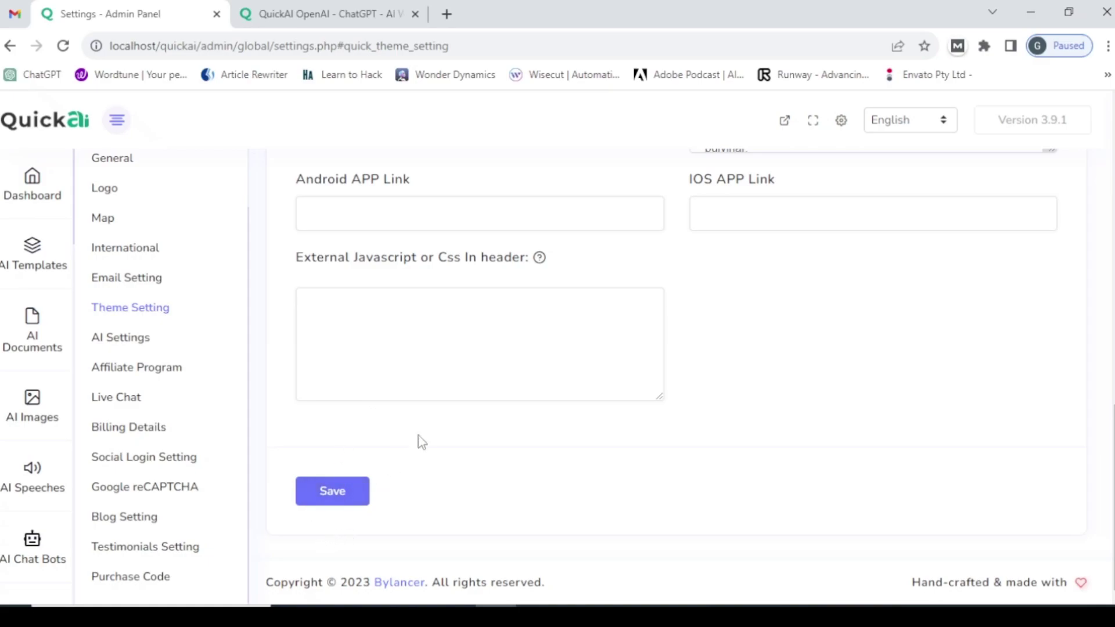
pyautogui.scroll(6, 435, 367)
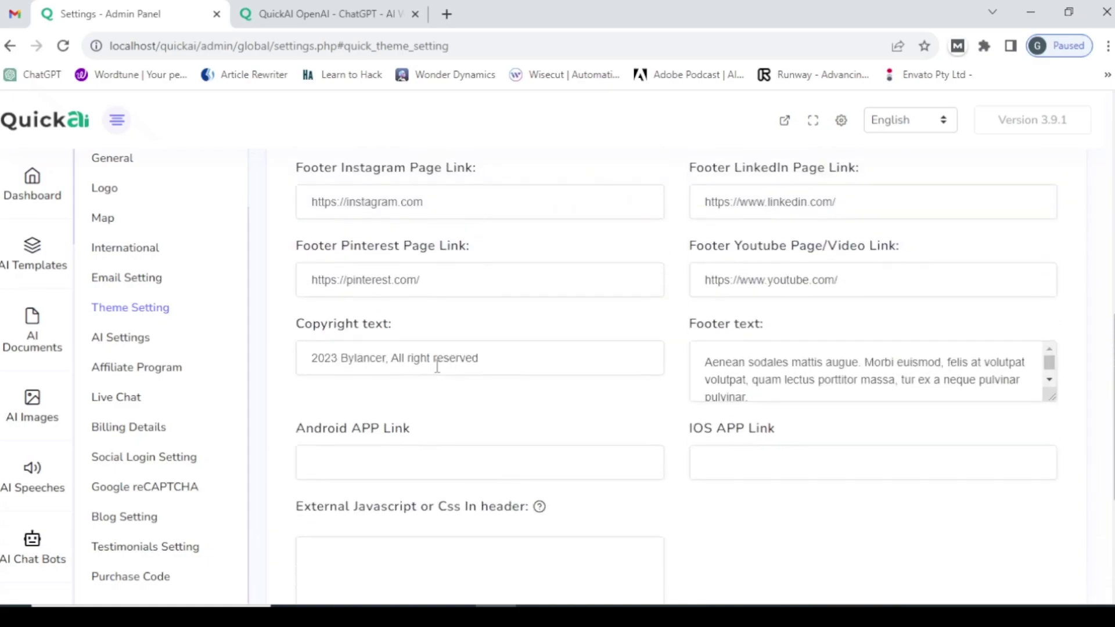
pyautogui.scroll(4, 436, 364)
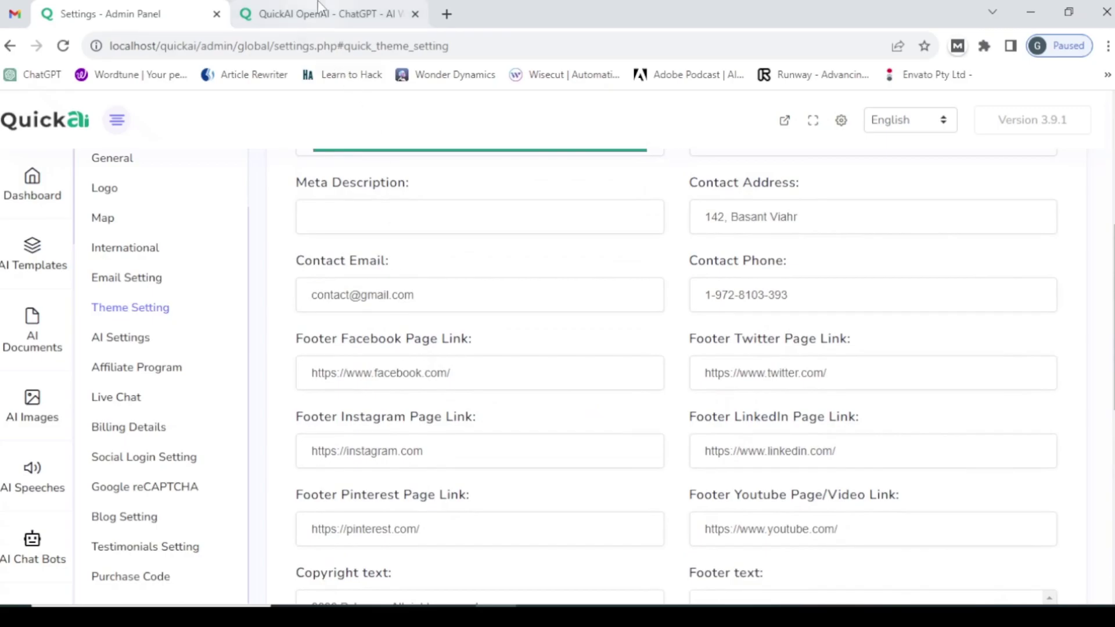
# - Inspect the live site's footer description and copyright line, then return to the admin settings
pyautogui.click(323, 13)
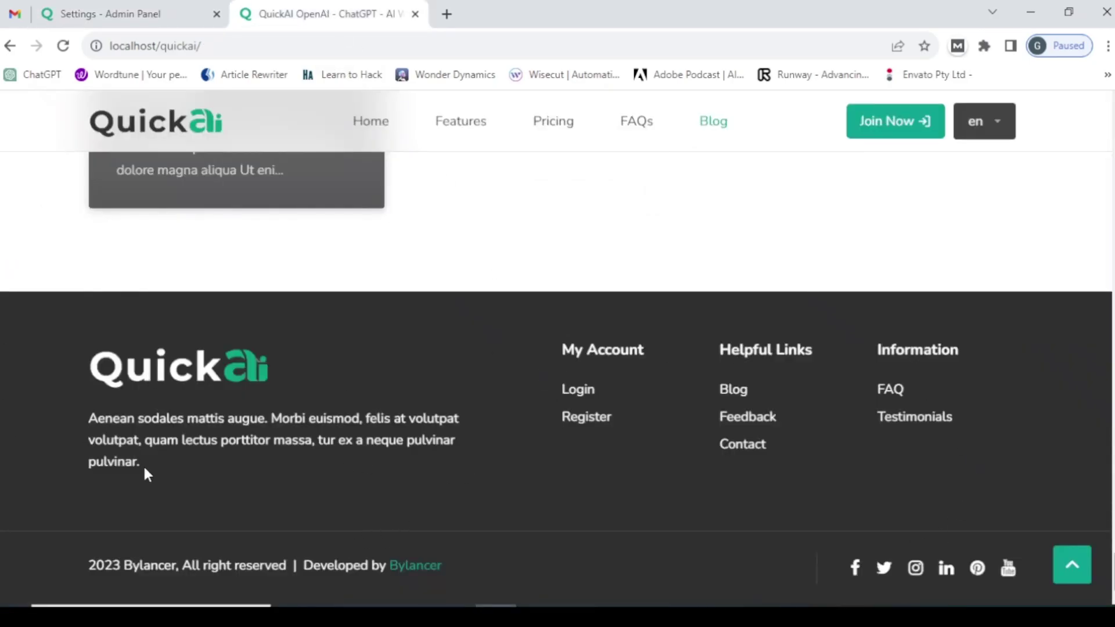
pyautogui.moveTo(89, 418); pyautogui.dragTo(177, 481)
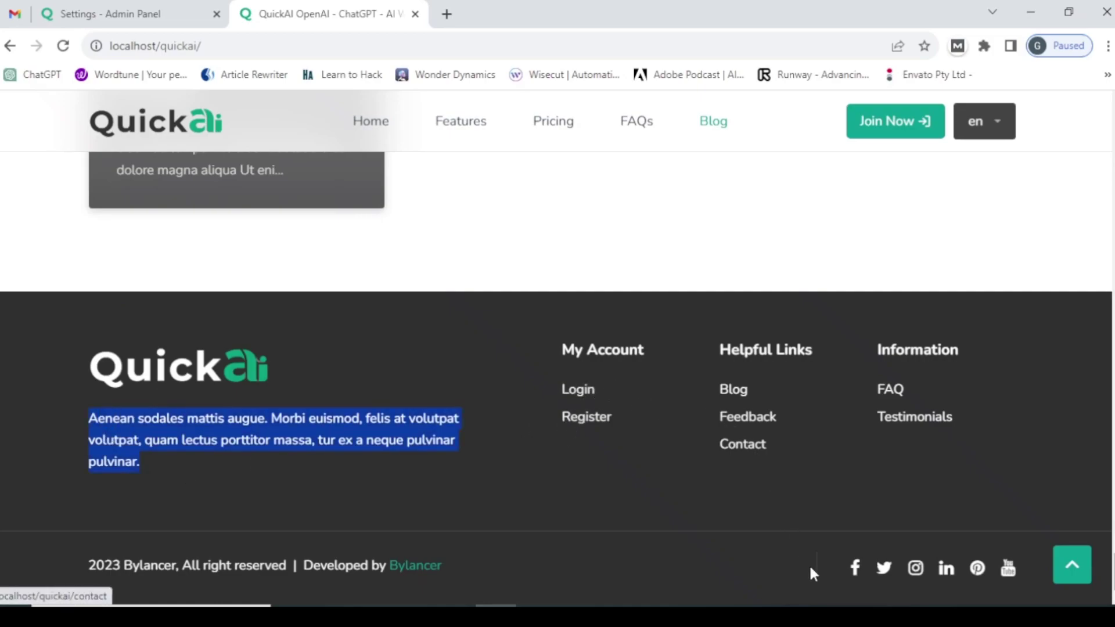
pyautogui.click(844, 580)
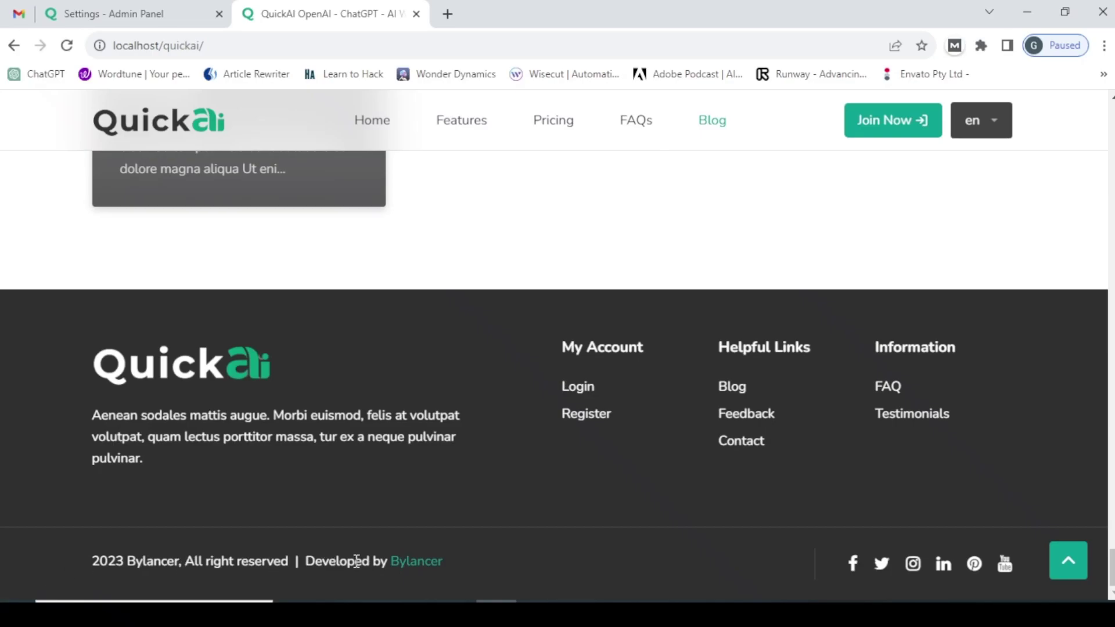
pyautogui.click(129, 8)
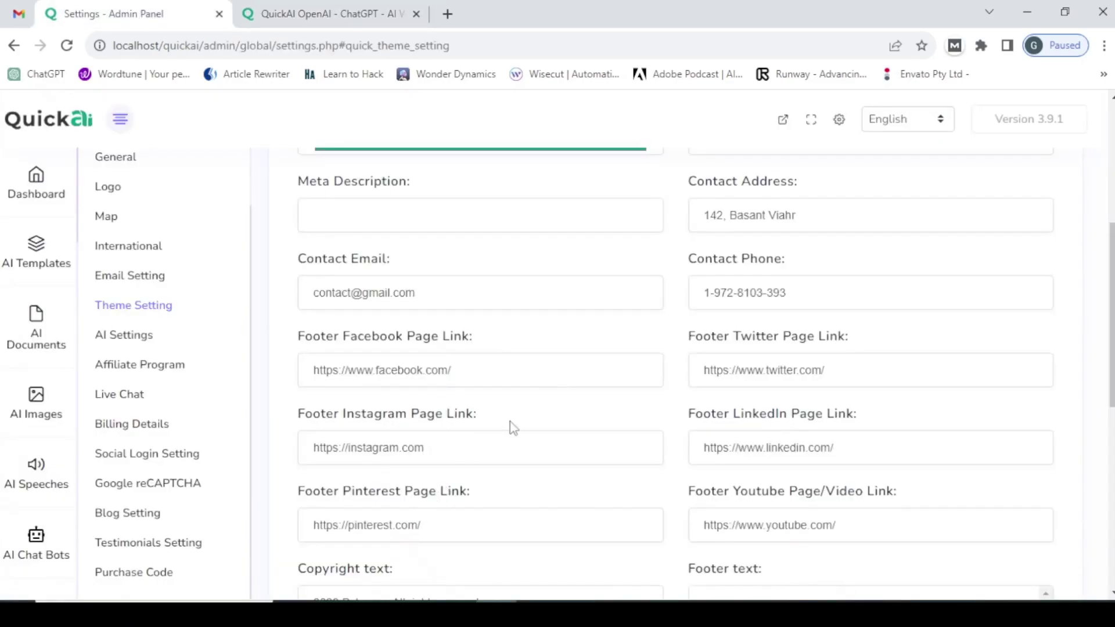
# - Replace the Contact Phone value with a new number and save the Theme Setting changes
pyautogui.scroll(-4, 513, 428)
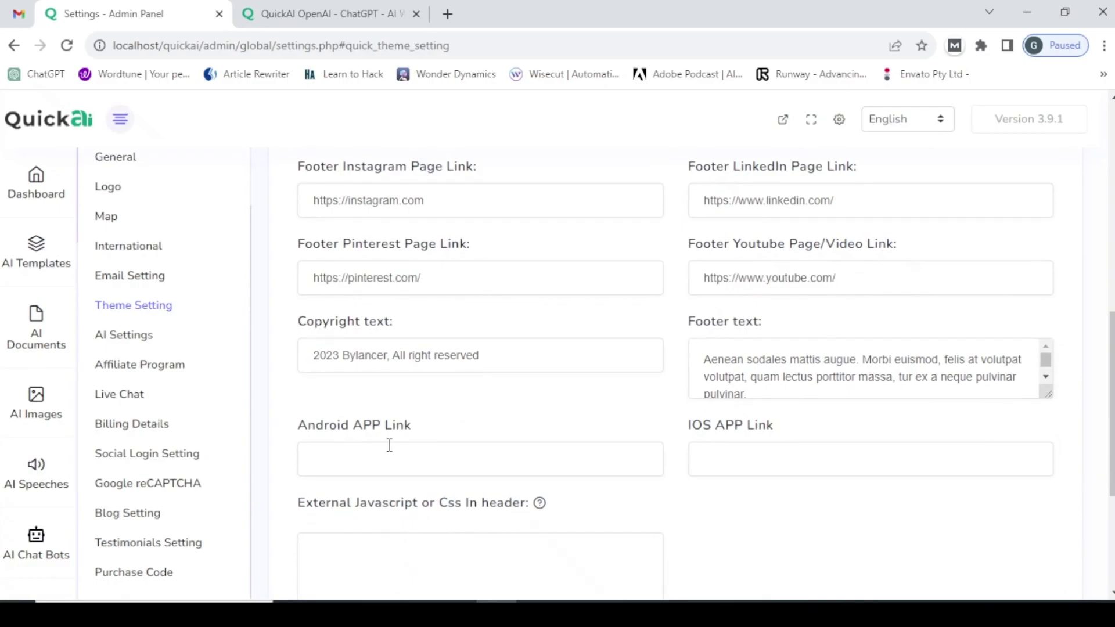
pyautogui.scroll(-2, 389, 445)
pyautogui.scroll(4, 704, 371)
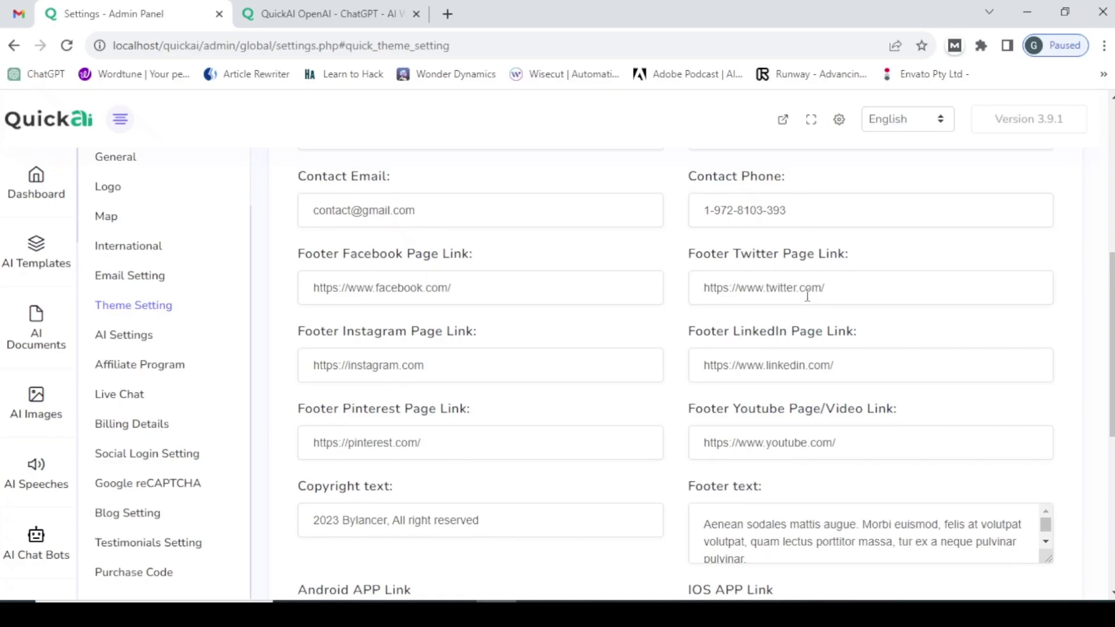
pyautogui.scroll(4, 830, 255)
pyautogui.scroll(-3, 754, 308)
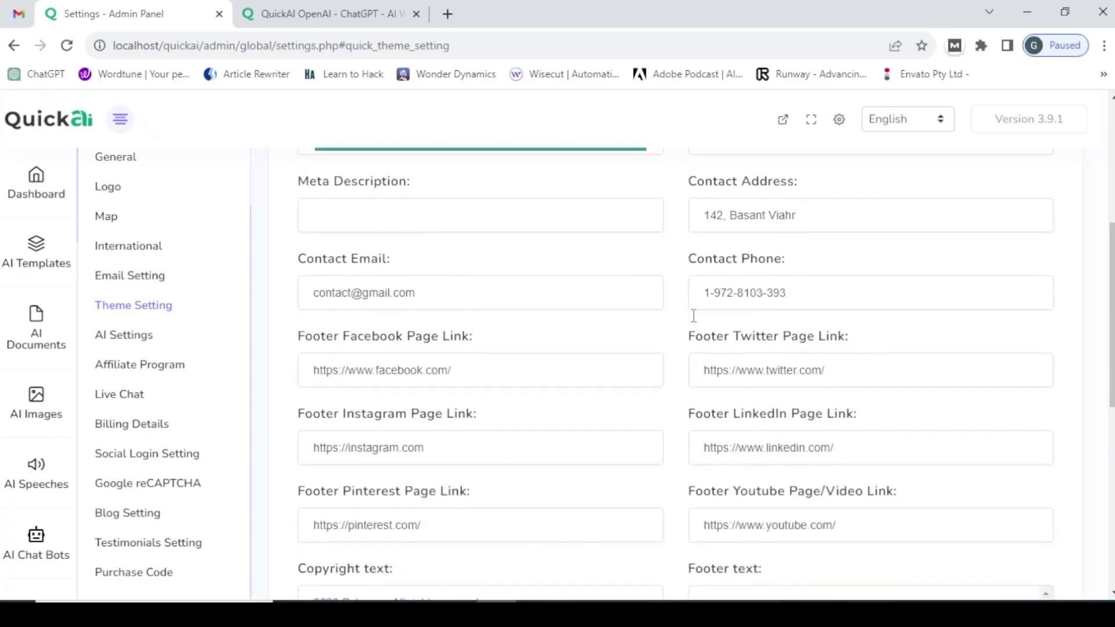
pyautogui.moveTo(802, 294); pyautogui.dragTo(622, 285)
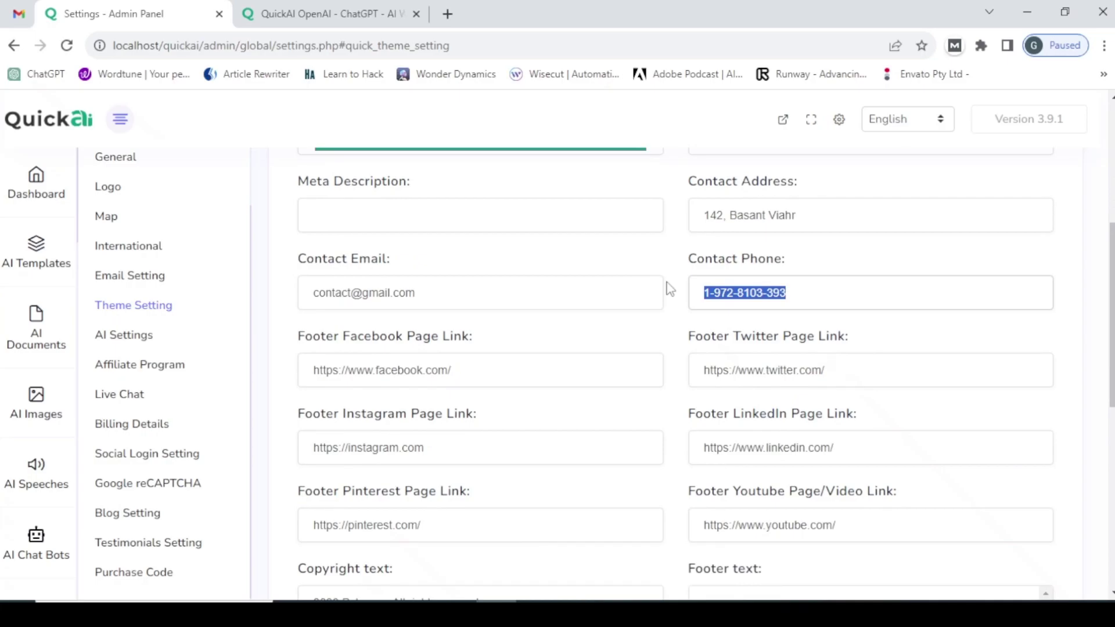
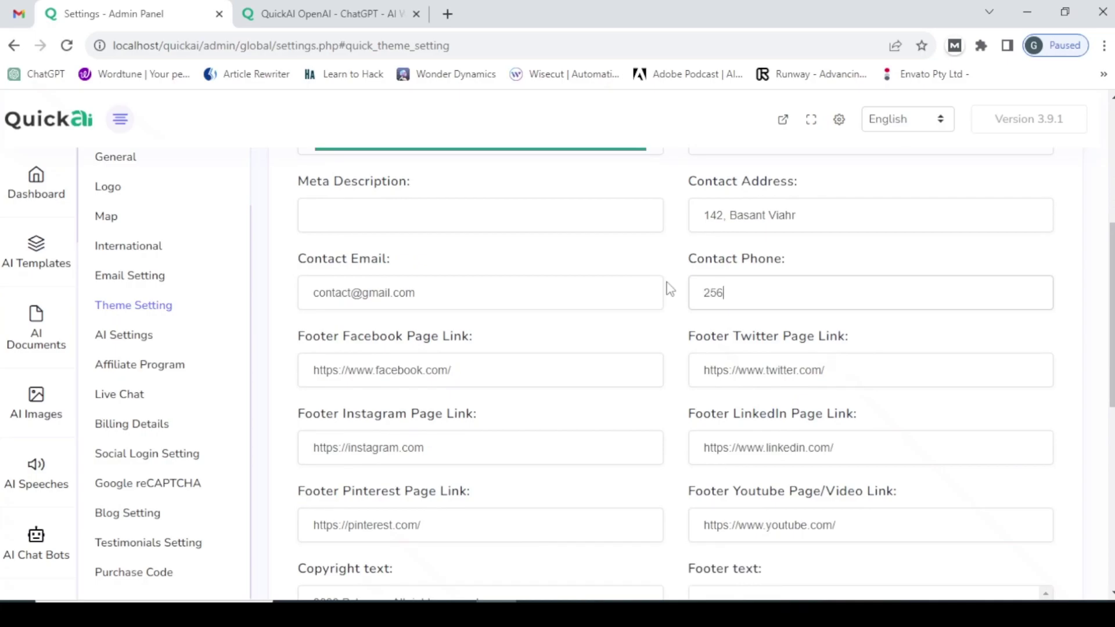
pyautogui.scroll(-8, 480, 366)
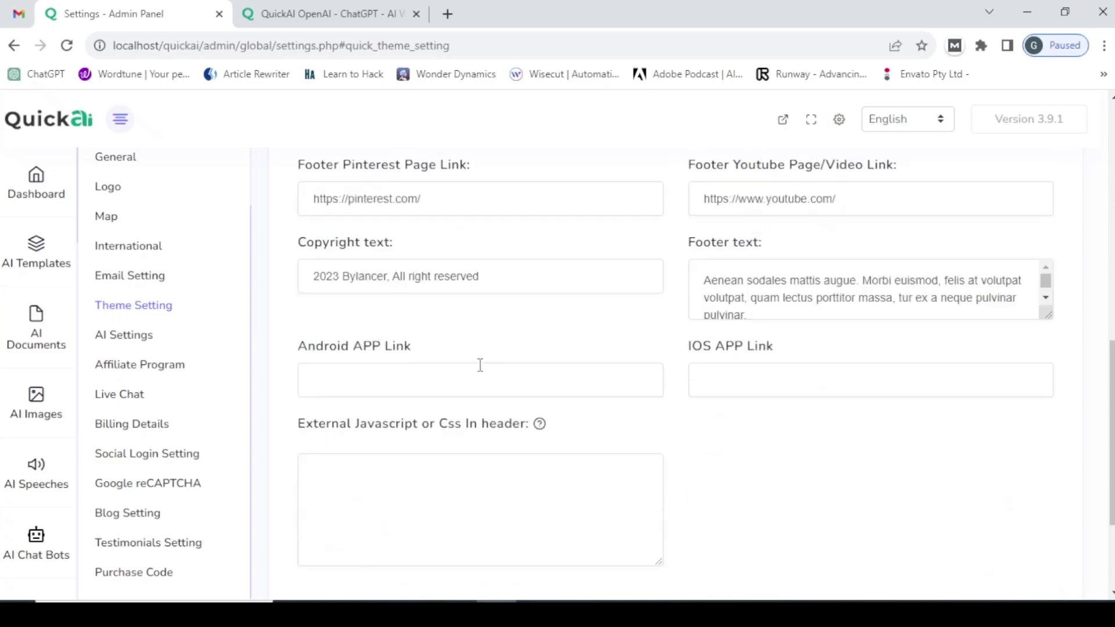
pyautogui.click(318, 490)
# - Reload the live site and verify the Contact Us page shows the new phone number
pyautogui.click(308, 13)
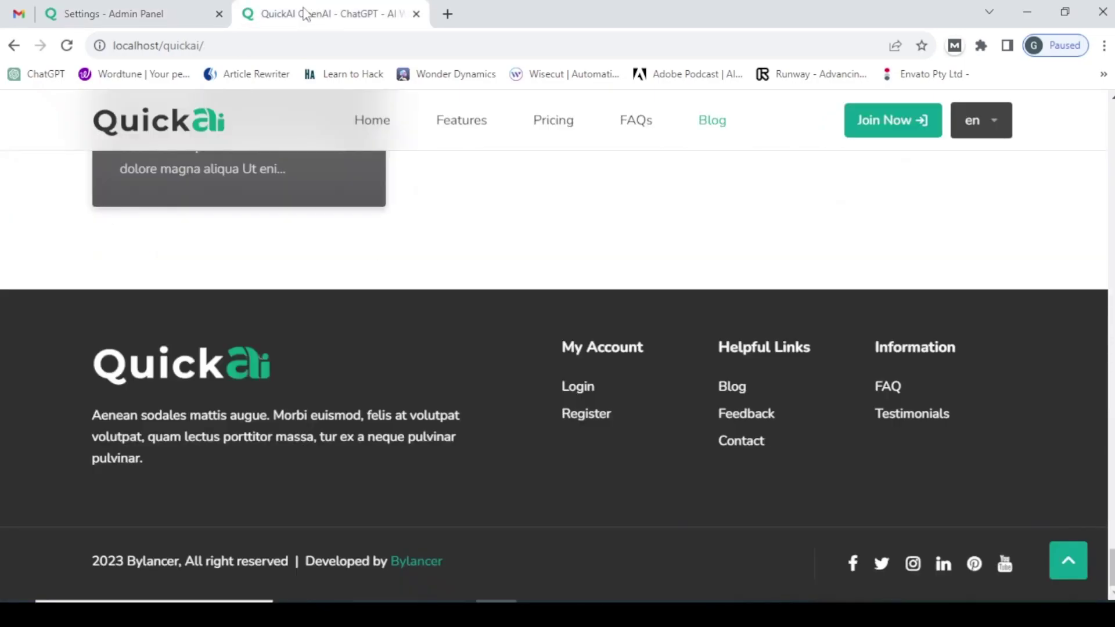
pyautogui.click(292, 46)
pyautogui.press('Return')
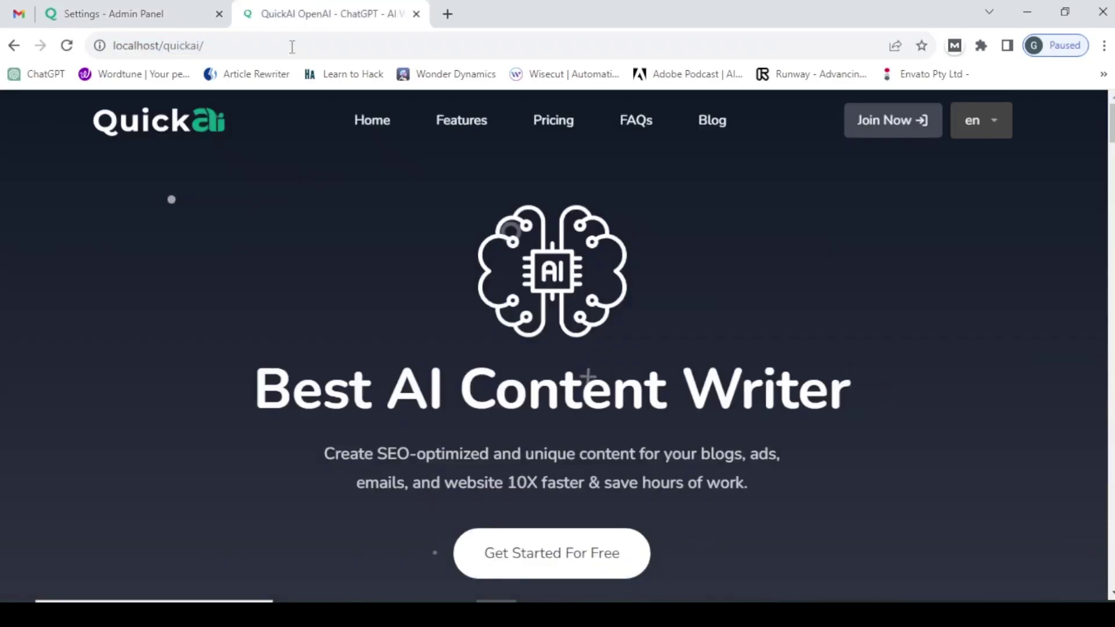
pyautogui.scroll(-5, 397, 255)
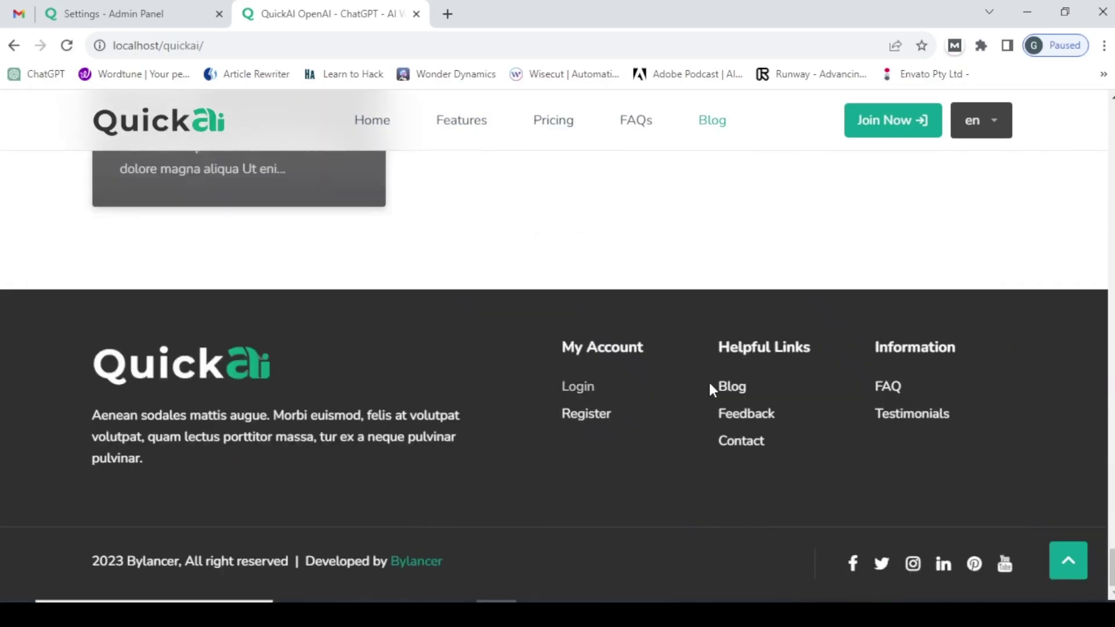
pyautogui.click(751, 451)
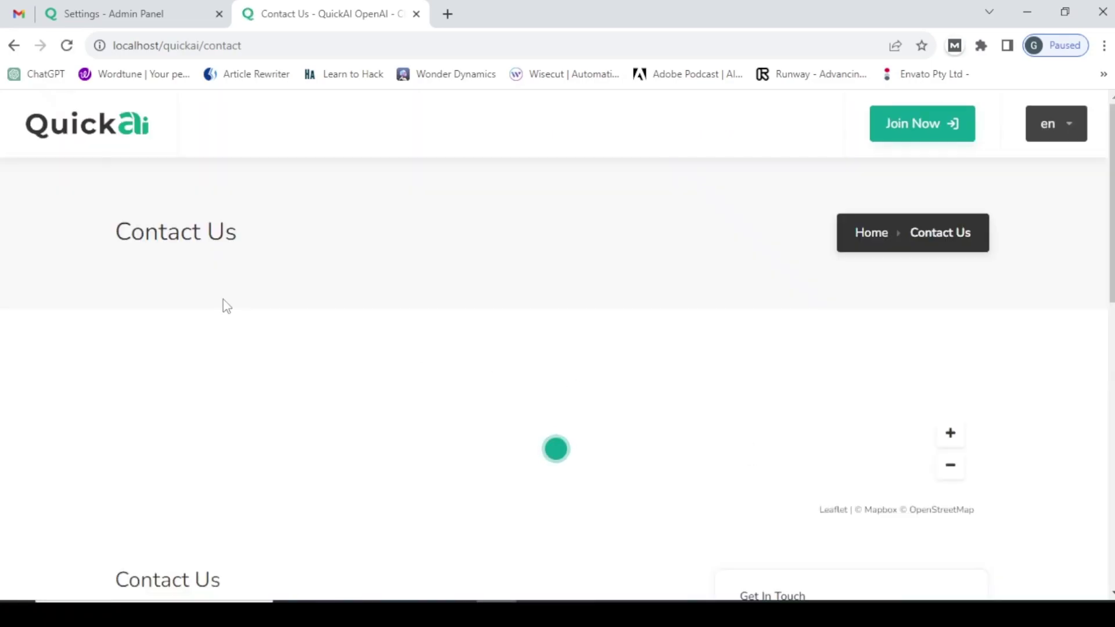
pyautogui.scroll(-10, 581, 316)
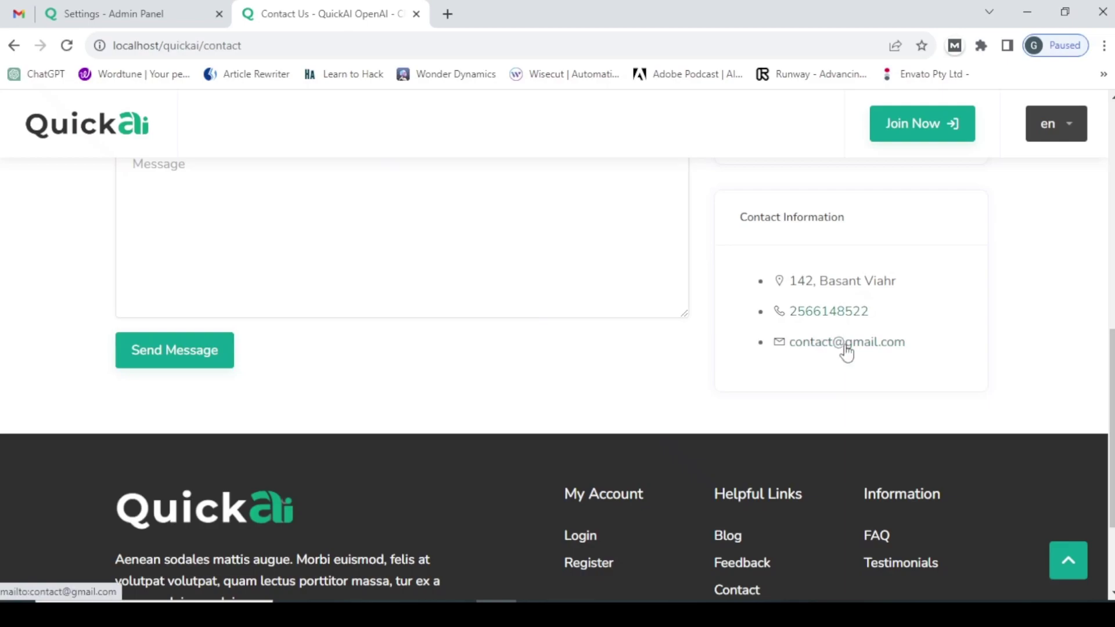
pyautogui.scroll(6, 807, 247)
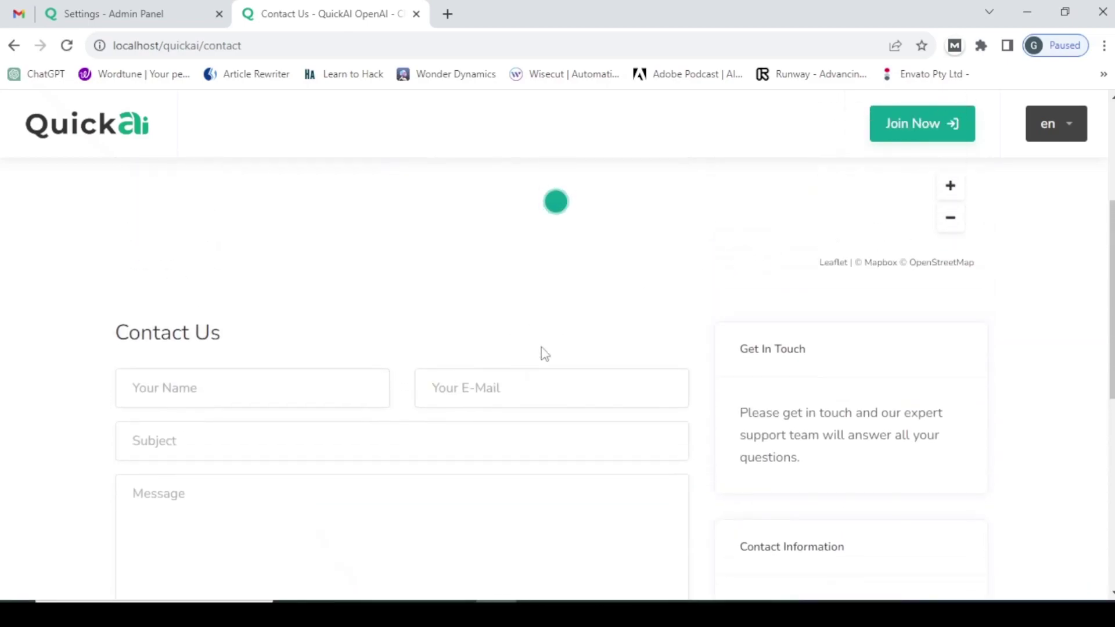
pyautogui.scroll(4, 573, 315)
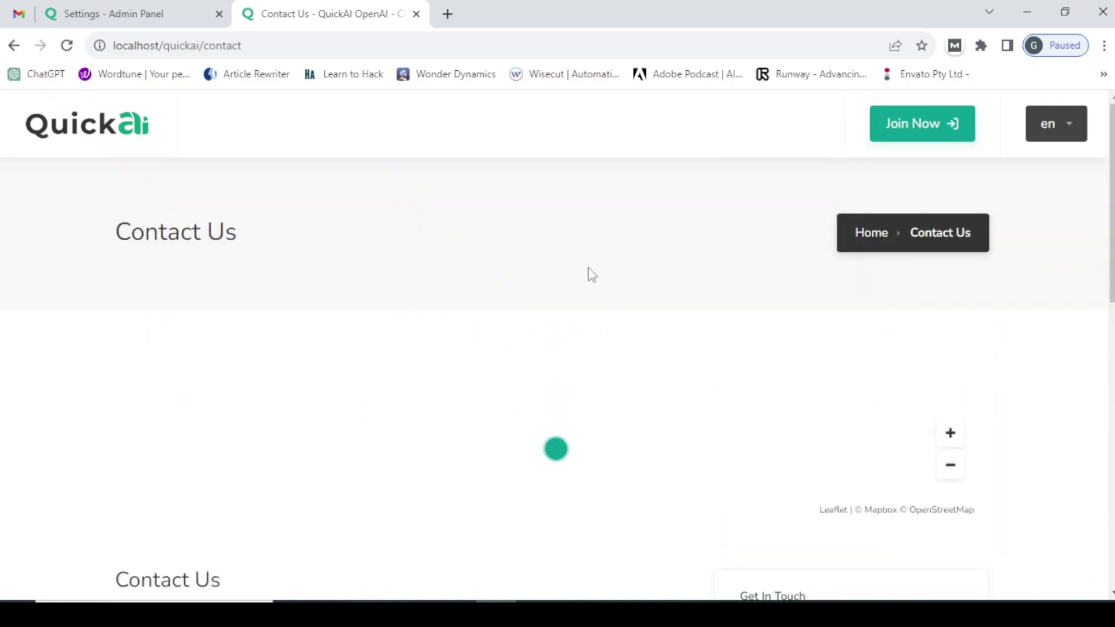
pyautogui.click(147, 11)
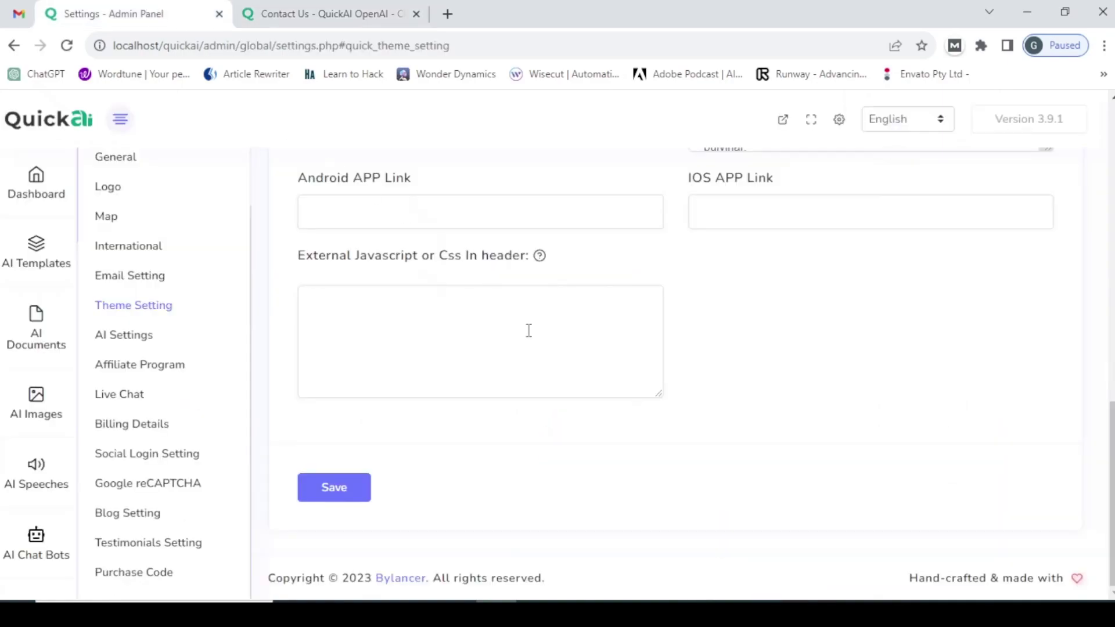
# - Scroll the Theme Setting form past the copyright text and app link fields
pyautogui.scroll(10, 540, 339)
pyautogui.scroll(-7, 540, 345)
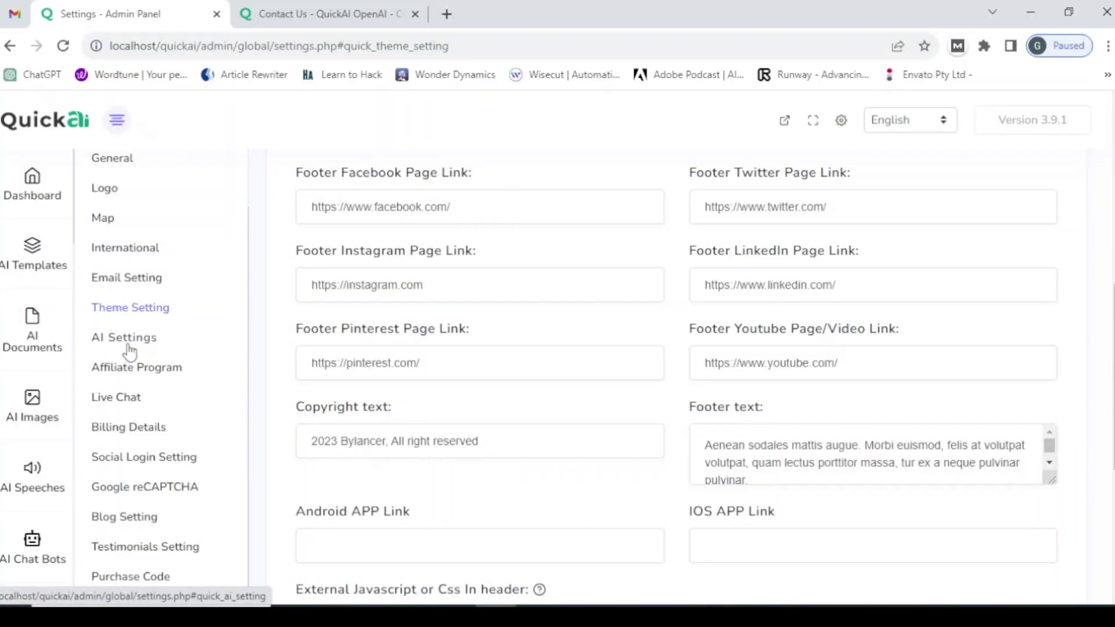
# - Open AI Settings and expand the OpenAI Model dropdown, currently ChatGPT 3.5 for all plans
pyautogui.click(129, 343)
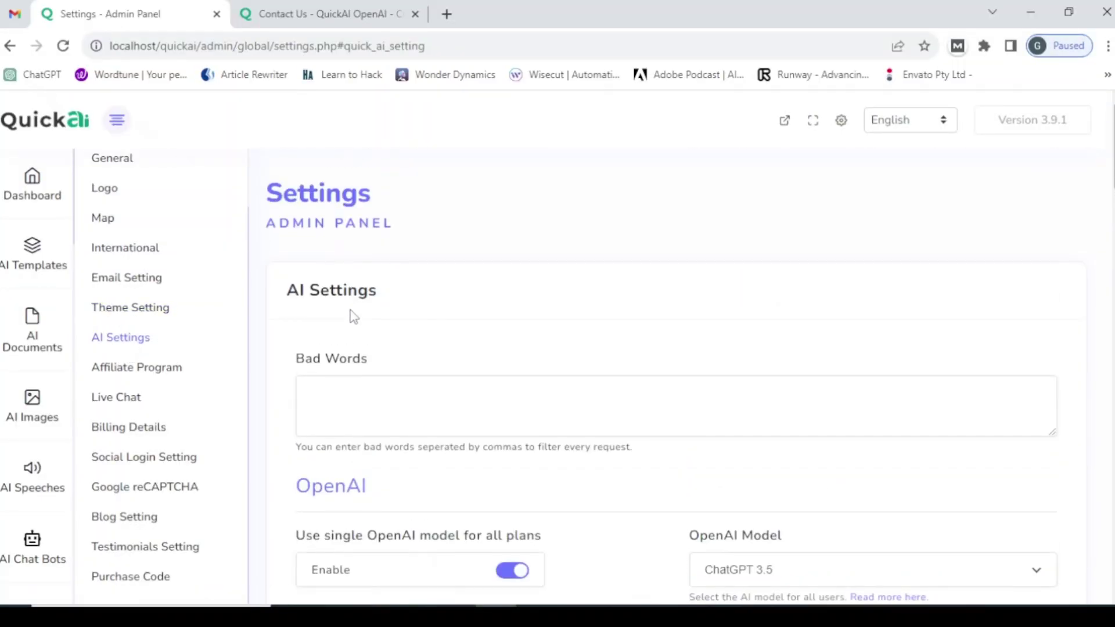
pyautogui.scroll(-1, 351, 311)
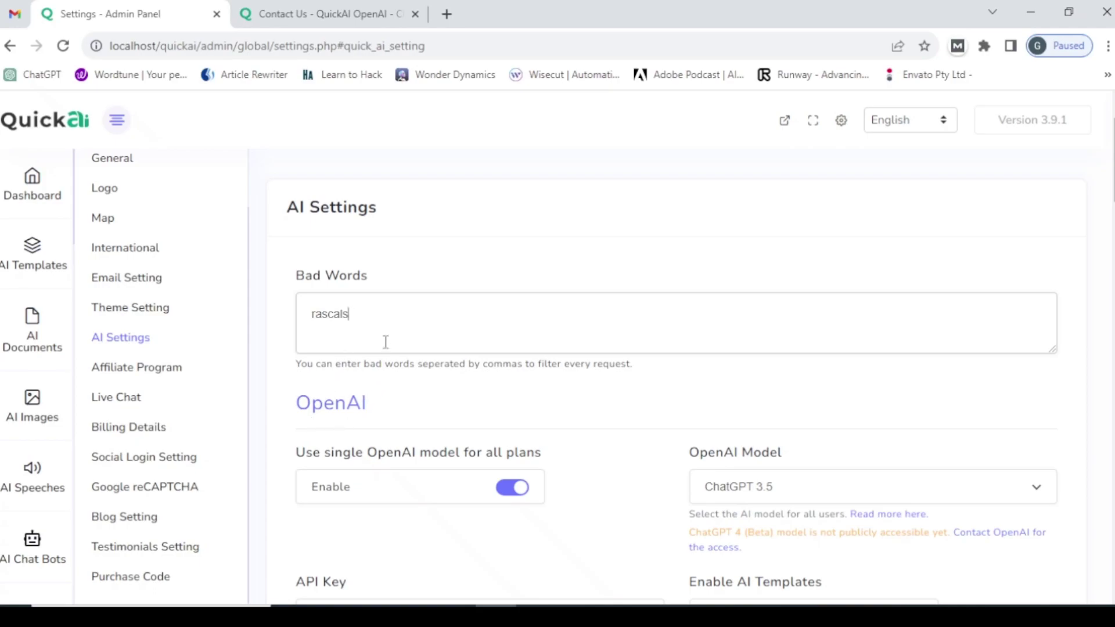
pyautogui.scroll(-3, 386, 337)
pyautogui.scroll(1, 386, 333)
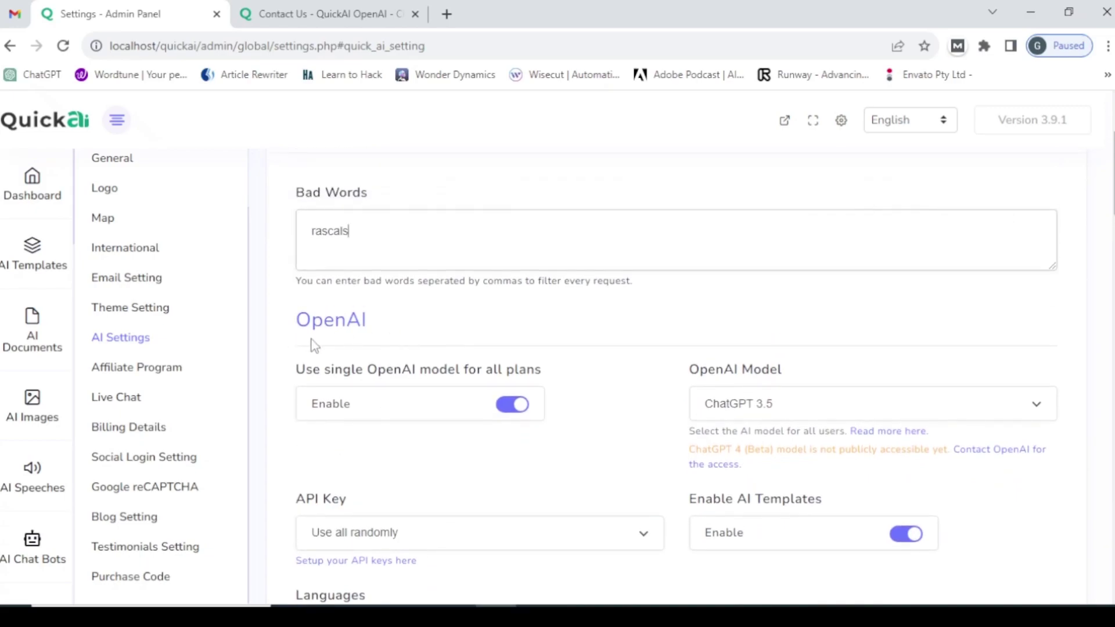
pyautogui.scroll(-2, 476, 349)
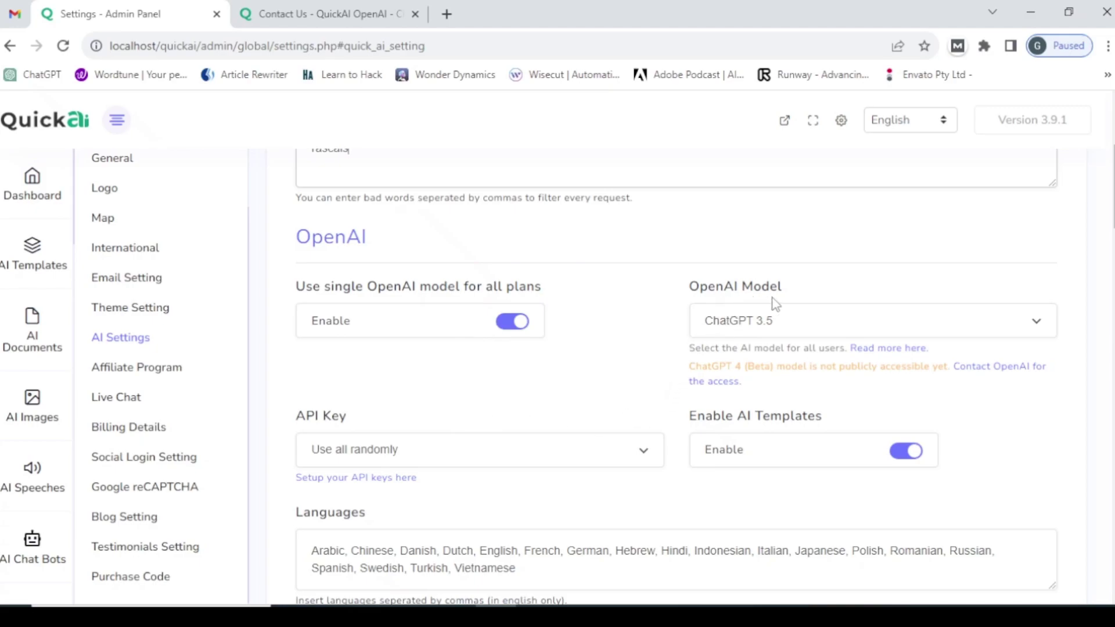
pyautogui.click(788, 328)
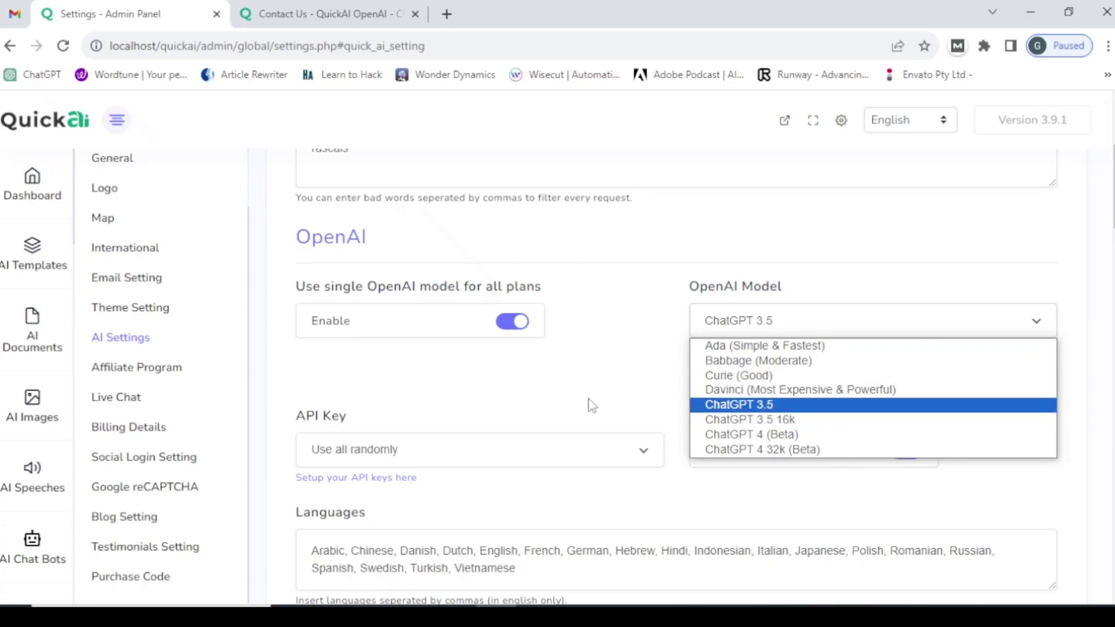
# - Leave the model at ChatGPT 3.5 and the API key setting at Use all randomly
pyautogui.click(607, 352)
pyautogui.scroll(-1, 537, 344)
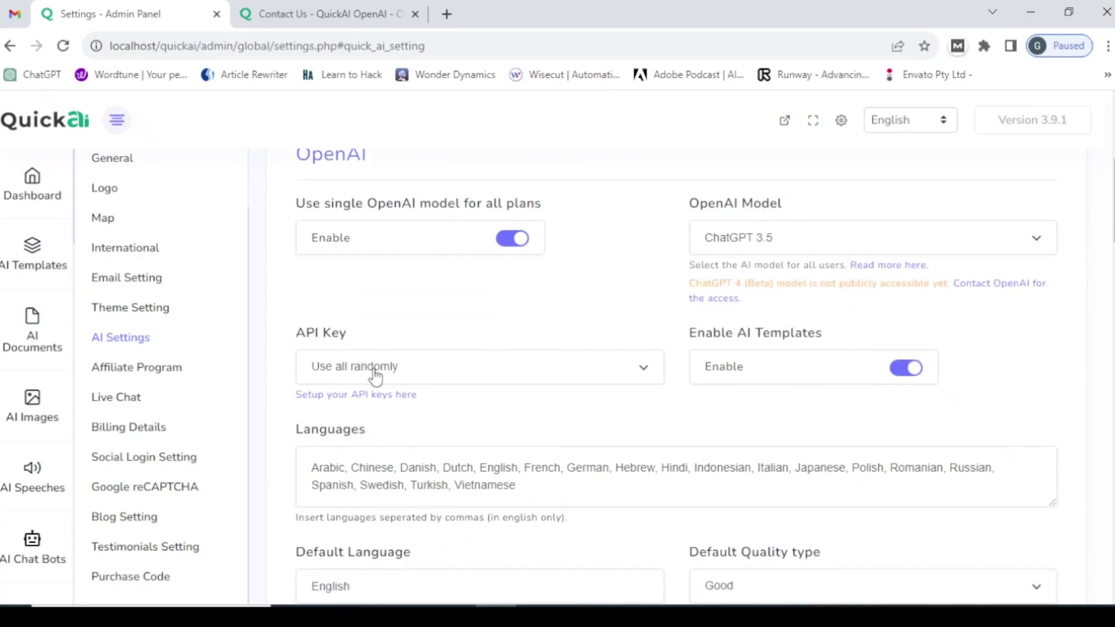
pyautogui.click(424, 378)
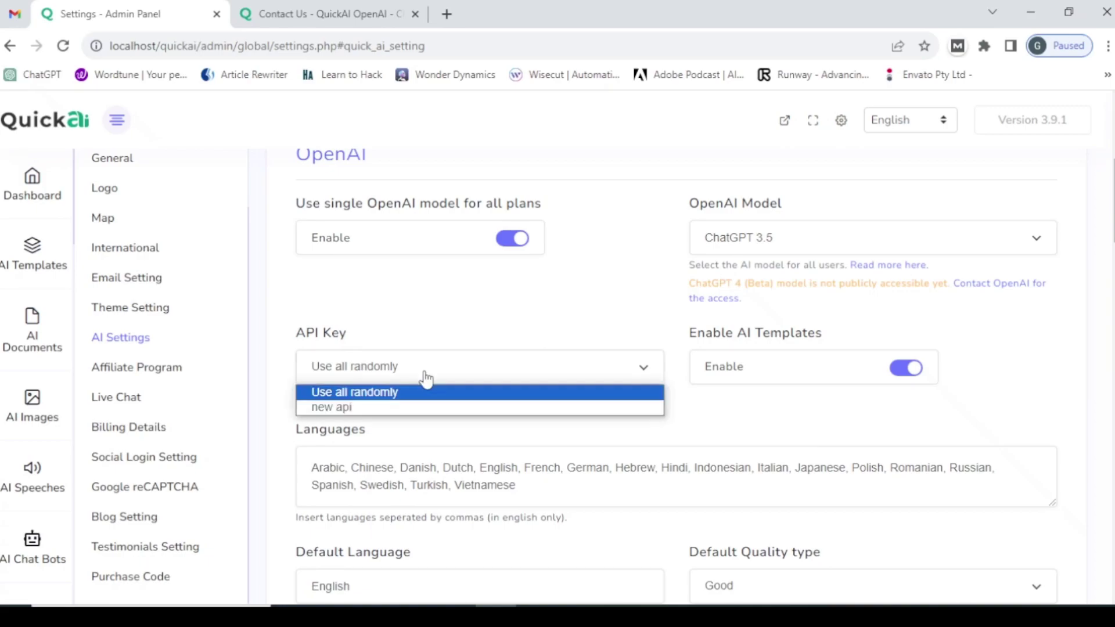
pyautogui.click(408, 341)
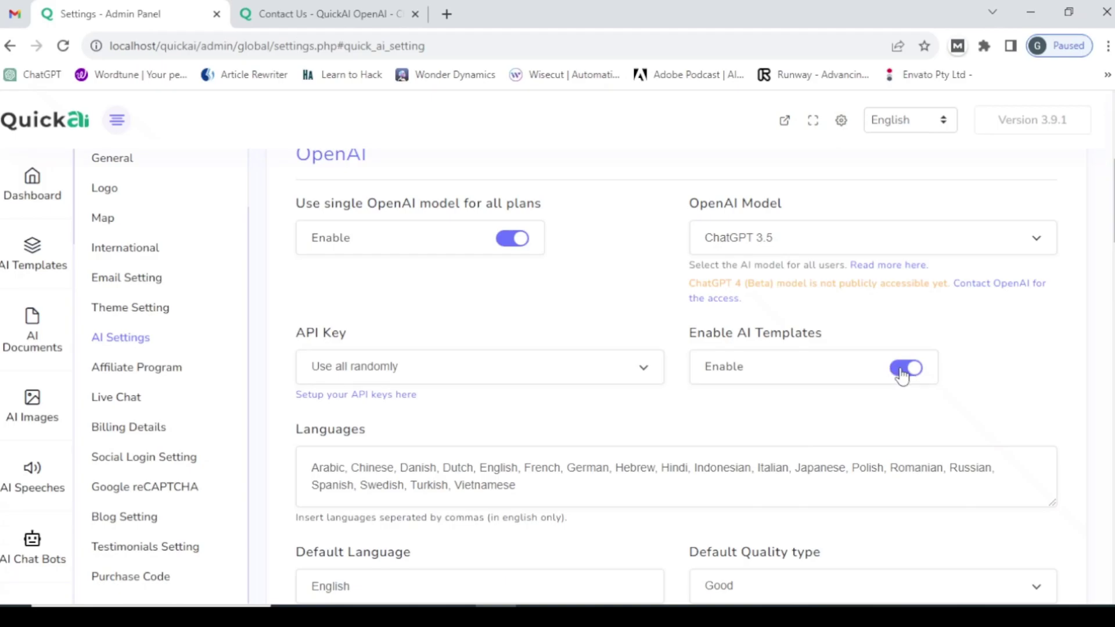
# - Disable AI Templates, save the AI settings, and go back to the front-end Contact Us page
pyautogui.click(903, 368)
pyautogui.scroll(-20, 674, 418)
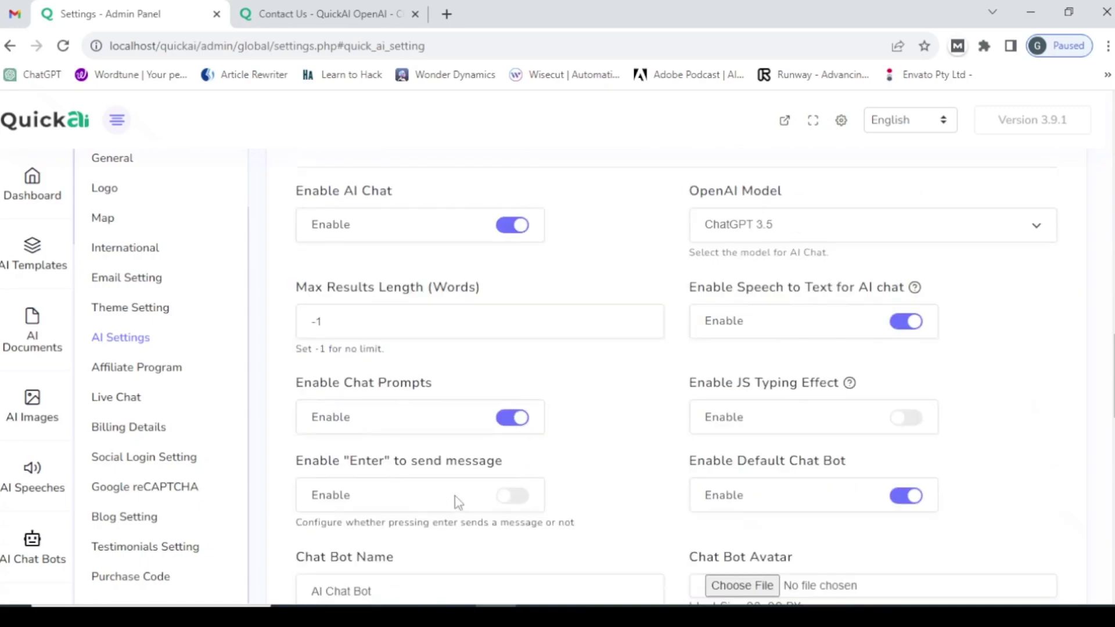
pyautogui.scroll(-7, 457, 505)
pyautogui.click(348, 498)
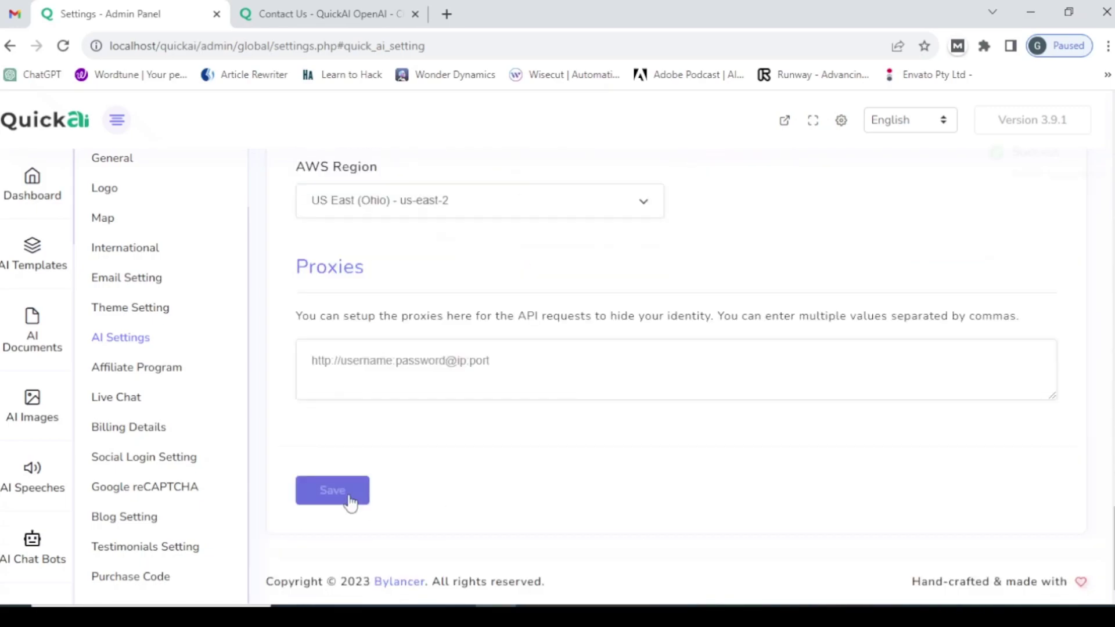
pyautogui.click(249, 14)
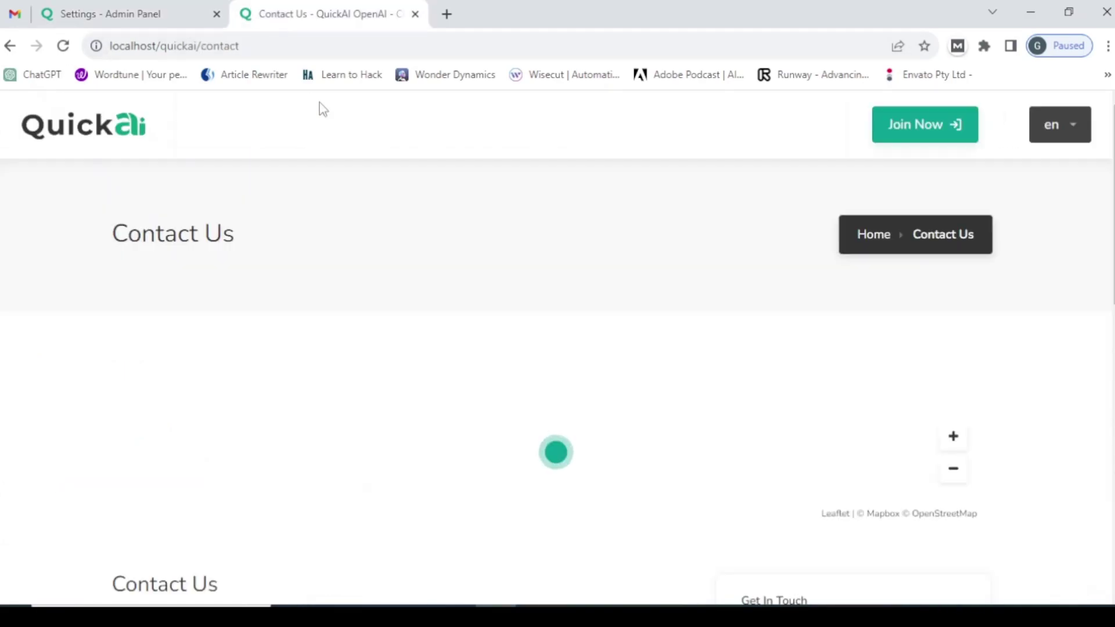
# - Load localhost/quickai/ by deleting 'contact' from the page address
pyautogui.moveTo(201, 46); pyautogui.dragTo(286, 42)
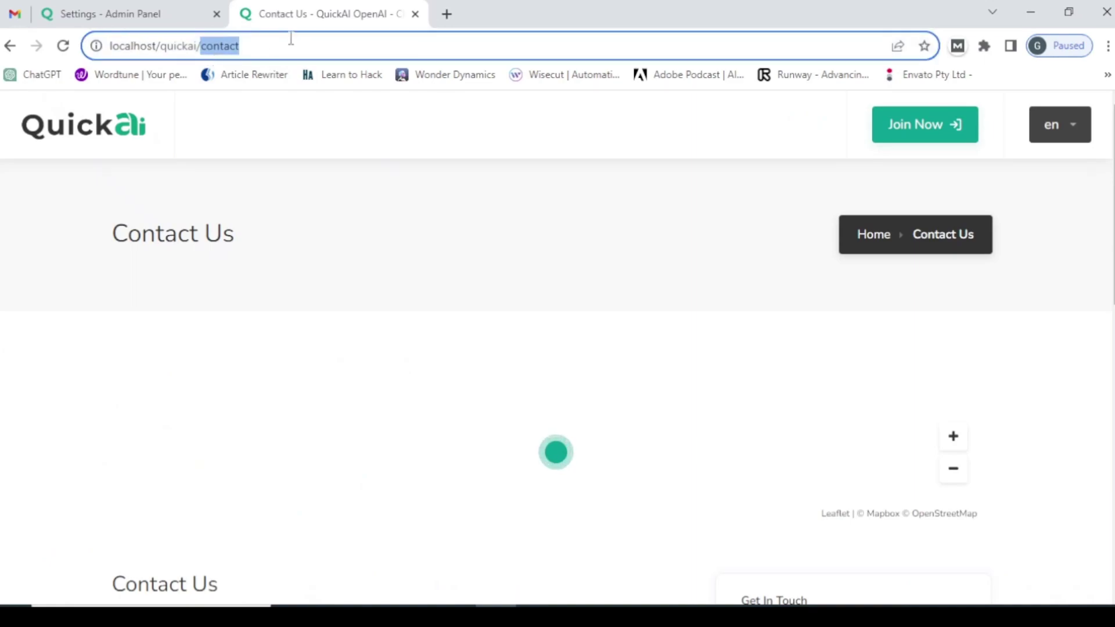
pyautogui.press('BackSpace')
pyautogui.press('Return')
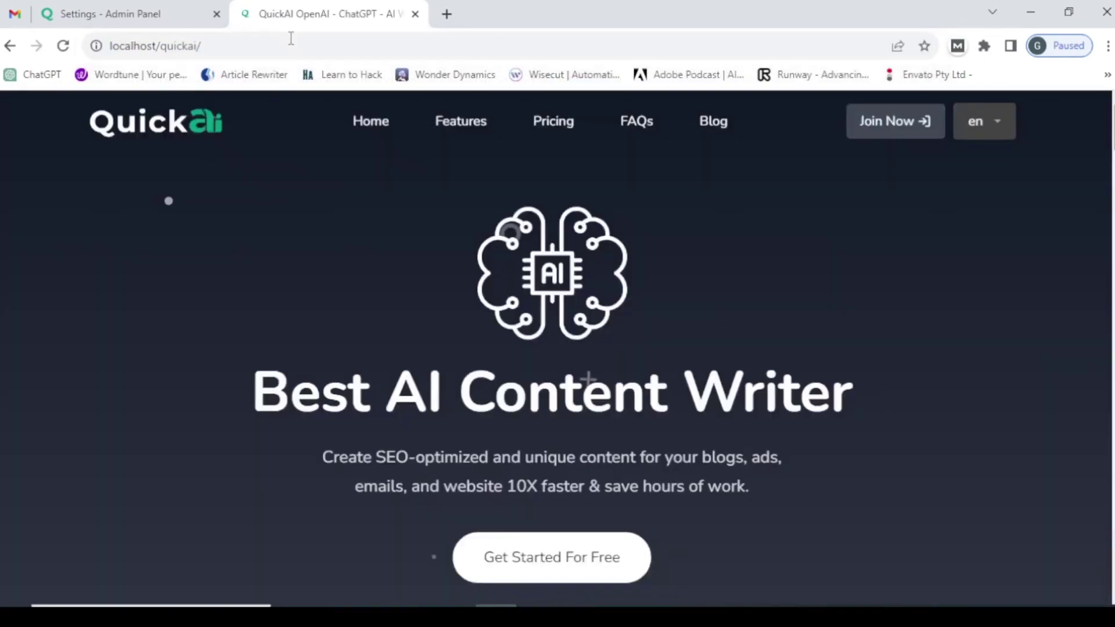
# - Scroll through the home page's chat assistants, pricing, FAQ, testimonials and blog sections, then back up
pyautogui.scroll(-6, 417, 194)
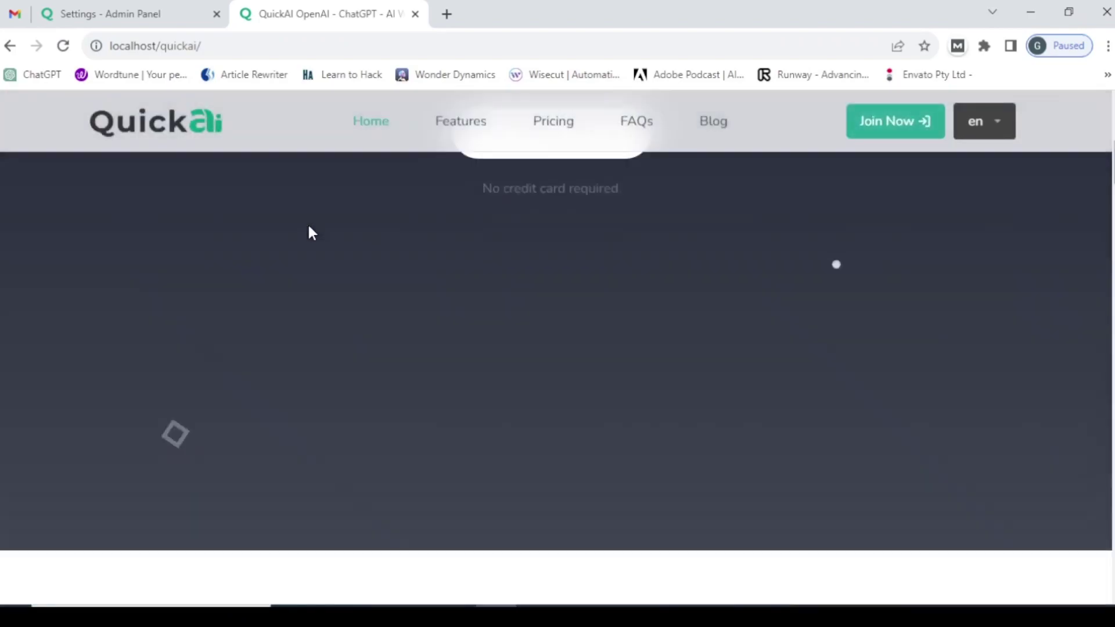
pyautogui.scroll(-12, 393, 252)
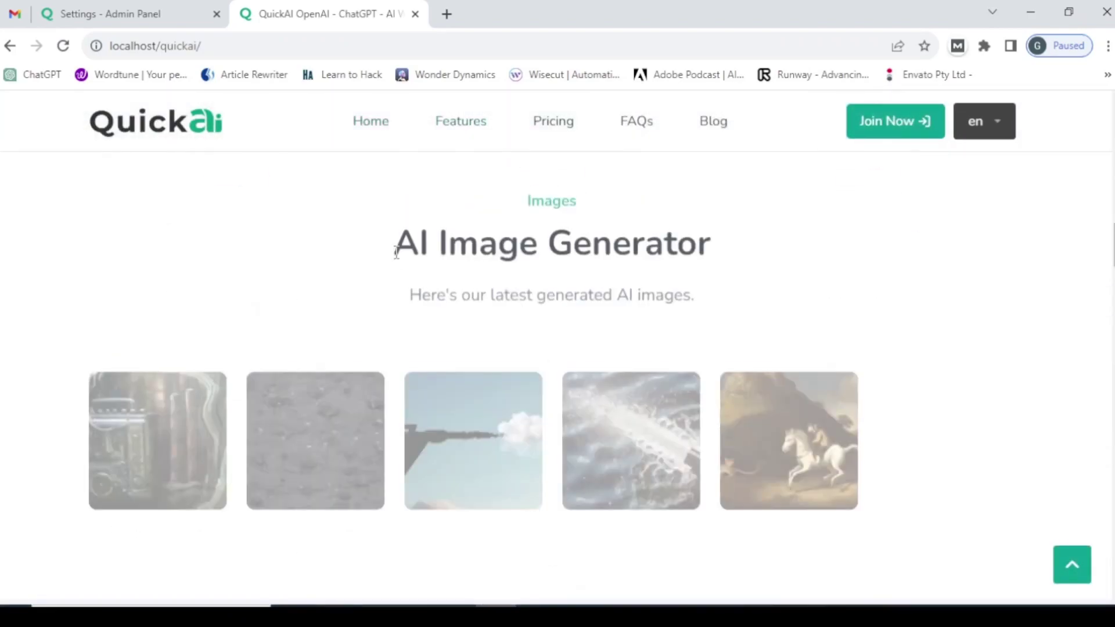
pyautogui.scroll(-10, 398, 257)
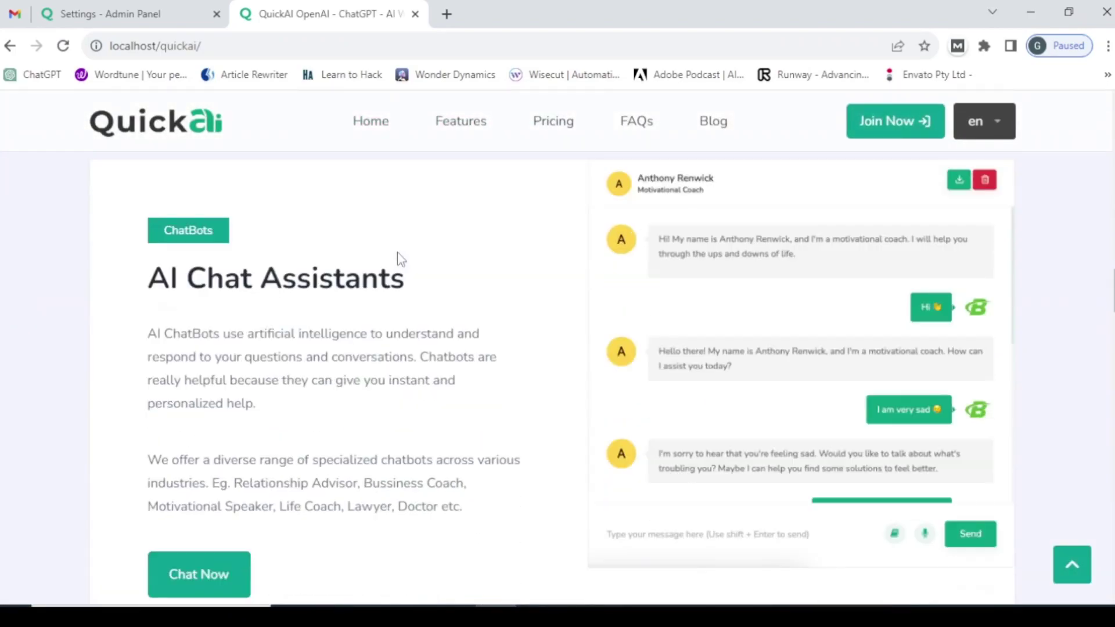
pyautogui.scroll(-10, 399, 252)
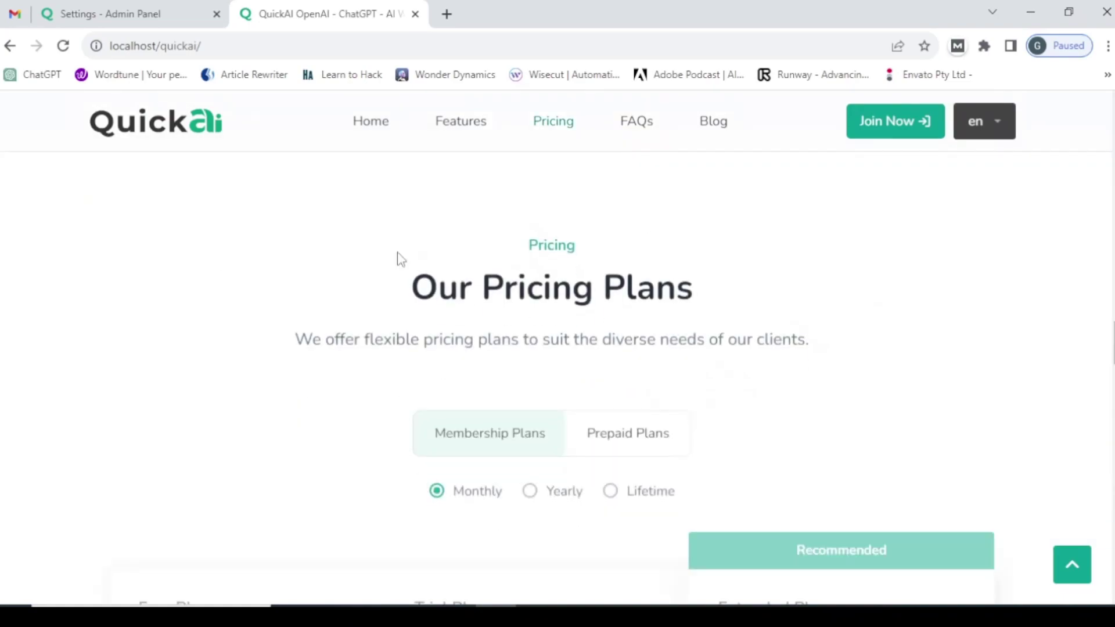
pyautogui.scroll(-10, 398, 261)
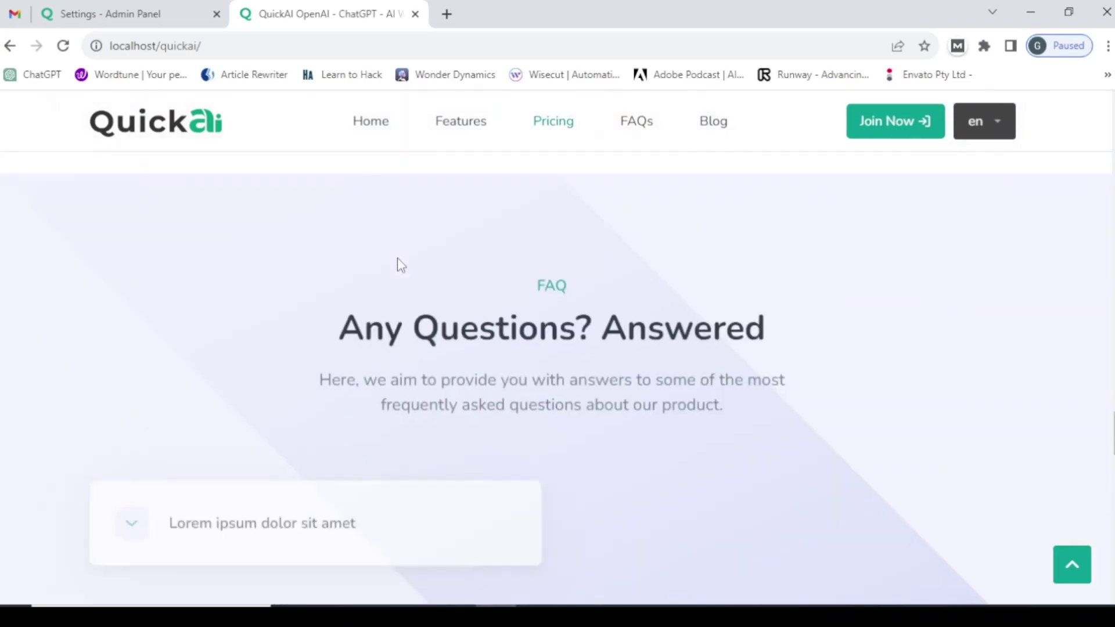
pyautogui.scroll(-2, 399, 266)
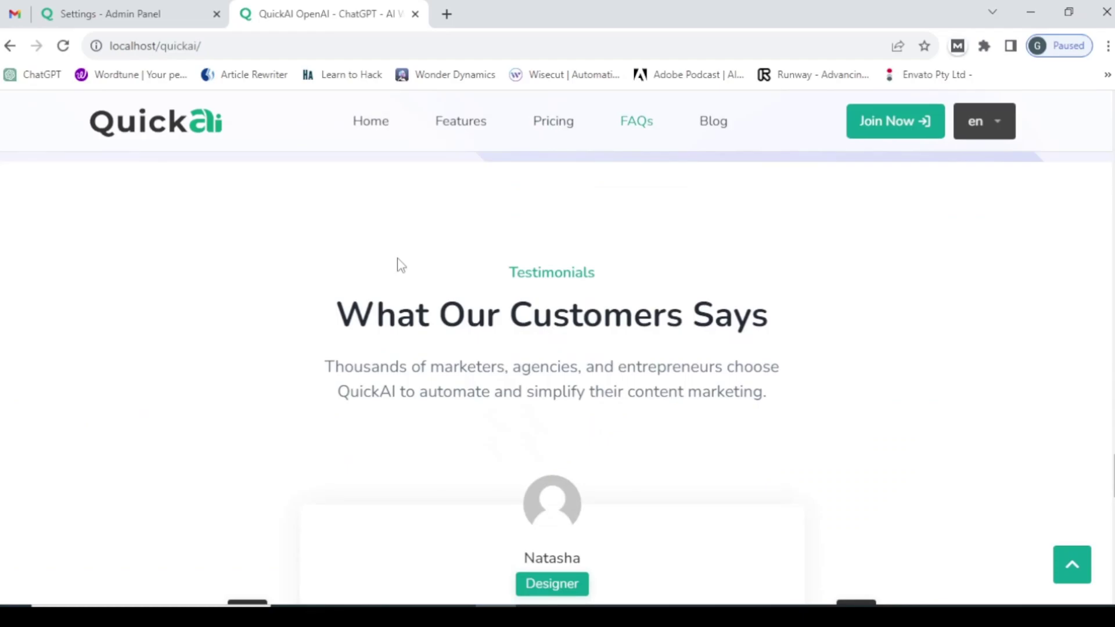
pyautogui.scroll(-10, 401, 266)
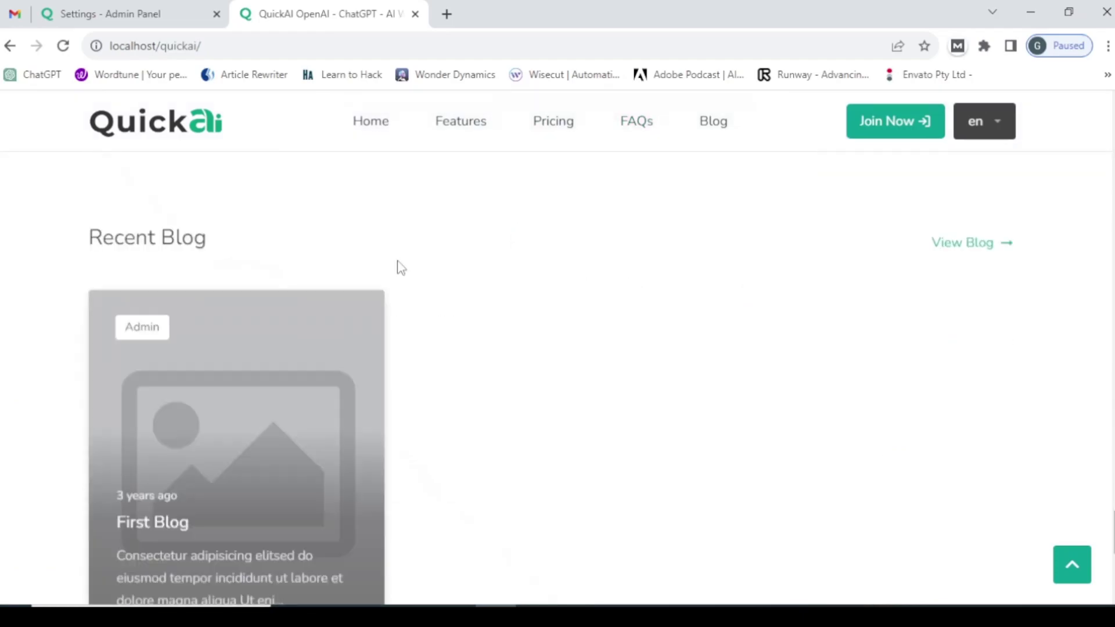
pyautogui.scroll(-6, 400, 267)
pyautogui.scroll(10, 400, 266)
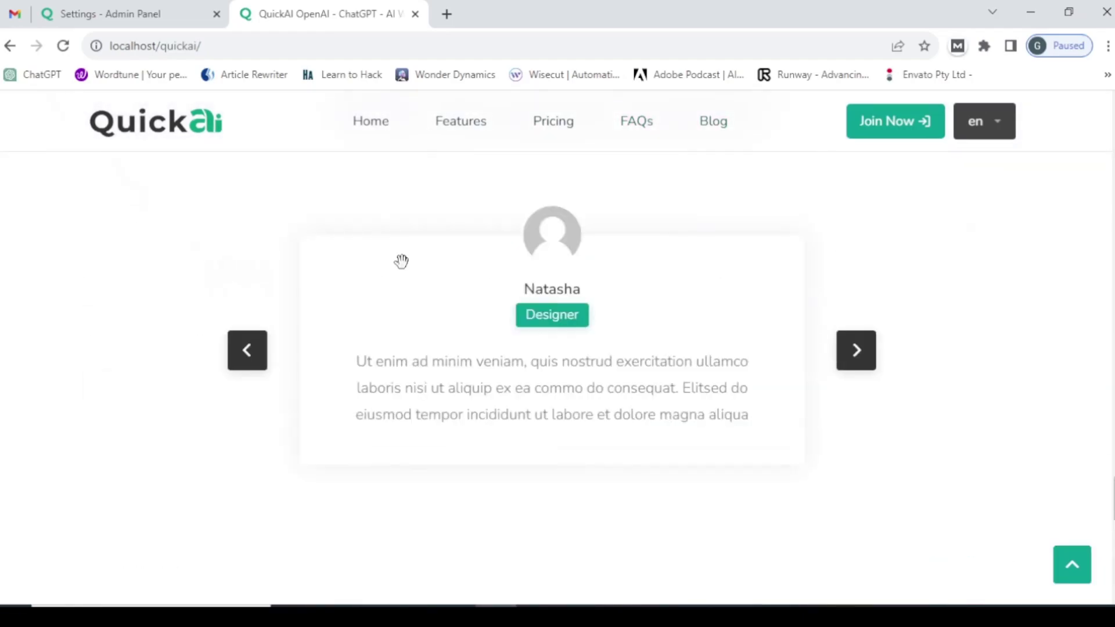
pyautogui.scroll(-5, 402, 264)
pyautogui.scroll(15, 405, 267)
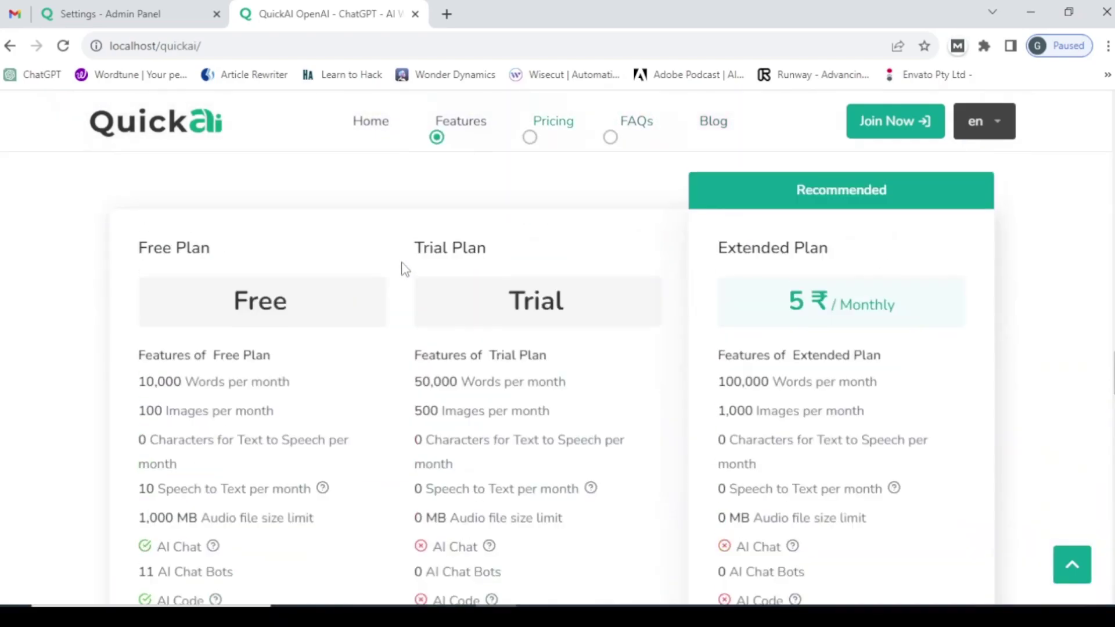
pyautogui.scroll(15, 401, 267)
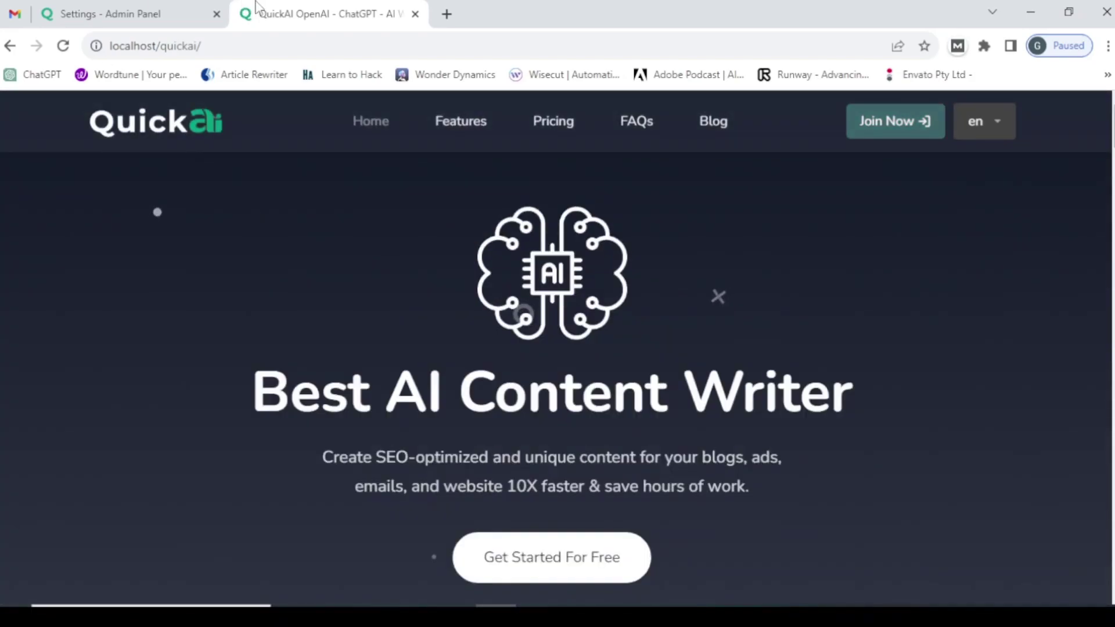
# - Back in the admin AI settings, switch Enable AI Templates on again
pyautogui.click(154, 9)
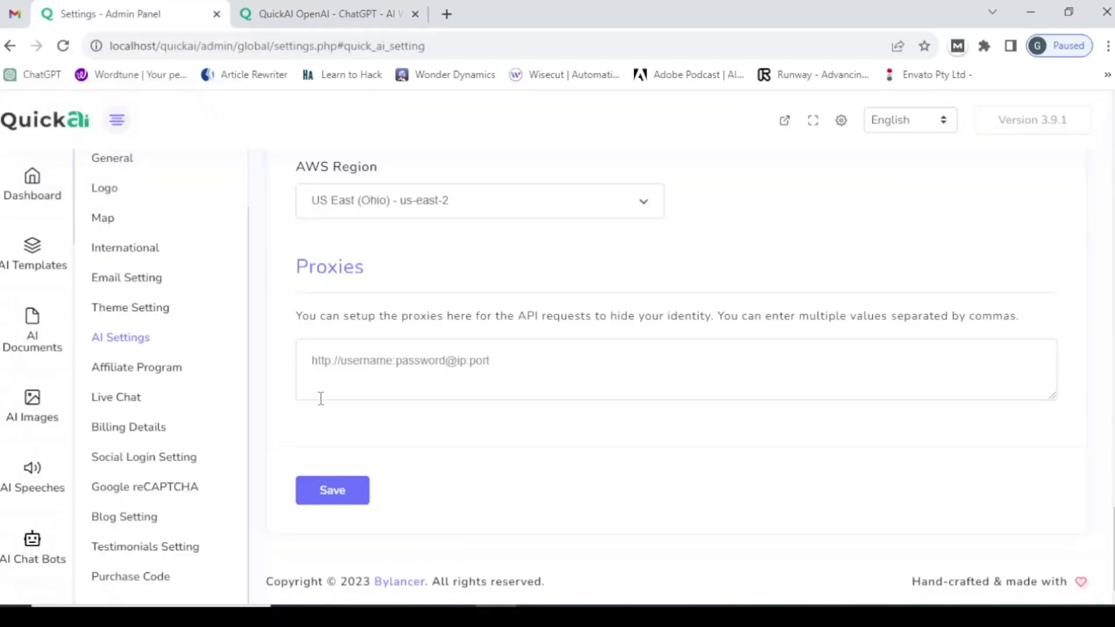
pyautogui.scroll(15, 320, 398)
pyautogui.scroll(5, 460, 381)
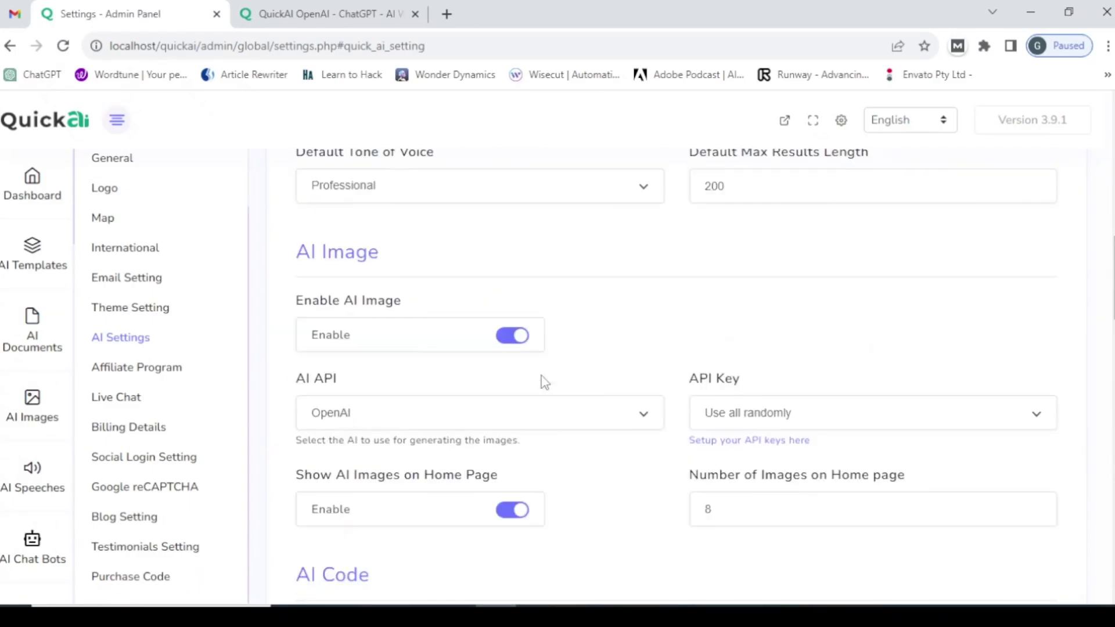
pyautogui.scroll(9, 544, 382)
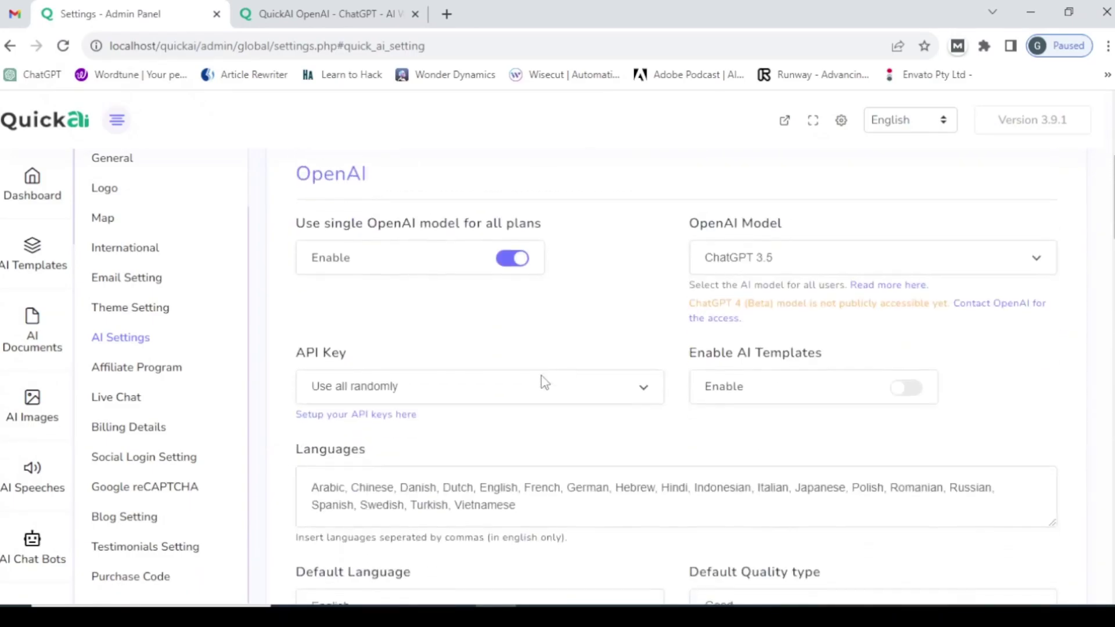
pyautogui.click(909, 389)
# - Save the AI settings and select the front-end home page address for reloading
pyautogui.scroll(-20, 464, 383)
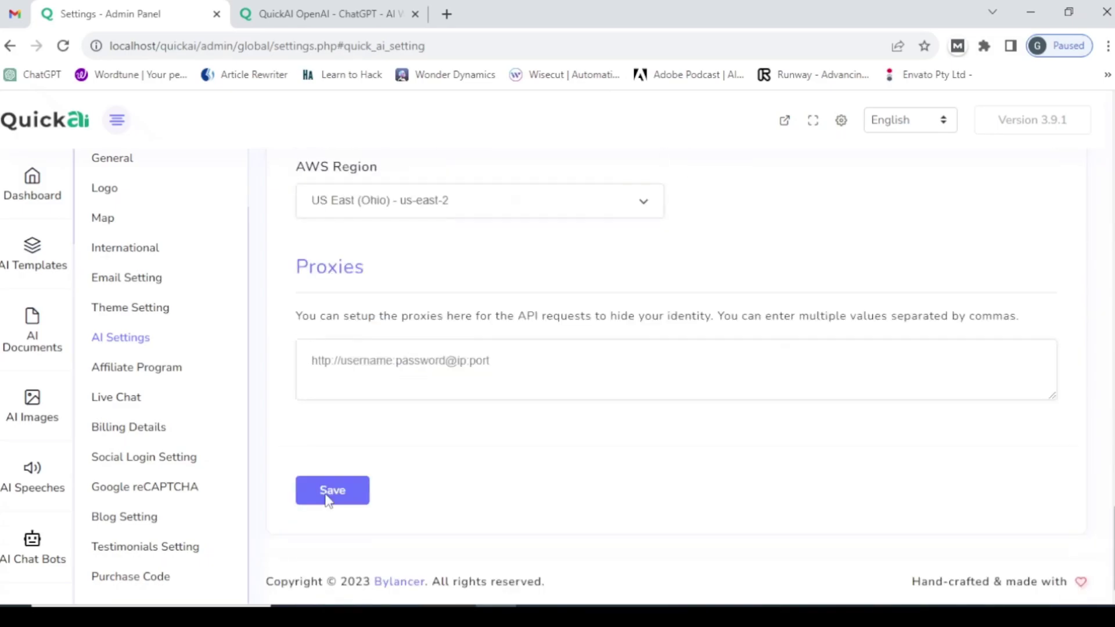
pyautogui.click(325, 494)
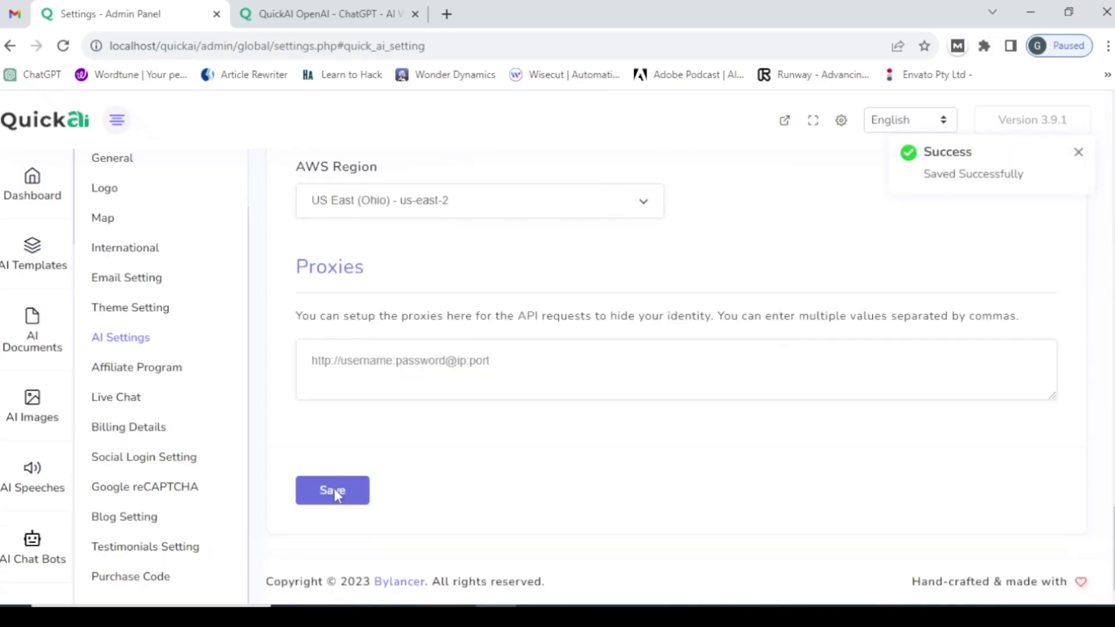
pyautogui.click(333, 489)
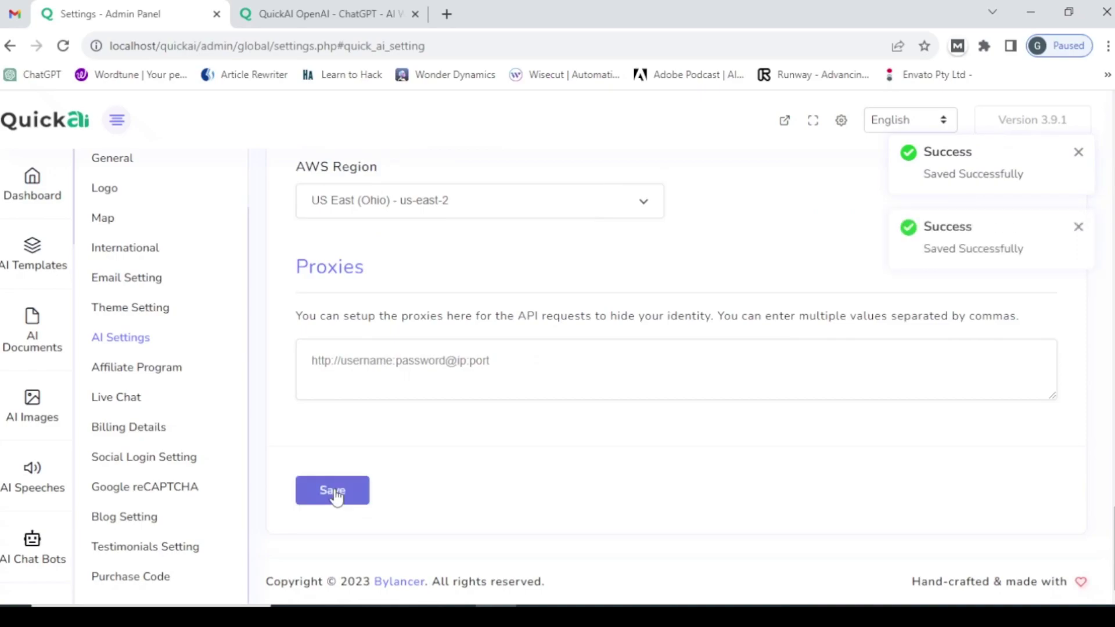
pyautogui.click(277, 5)
pyautogui.click(229, 48)
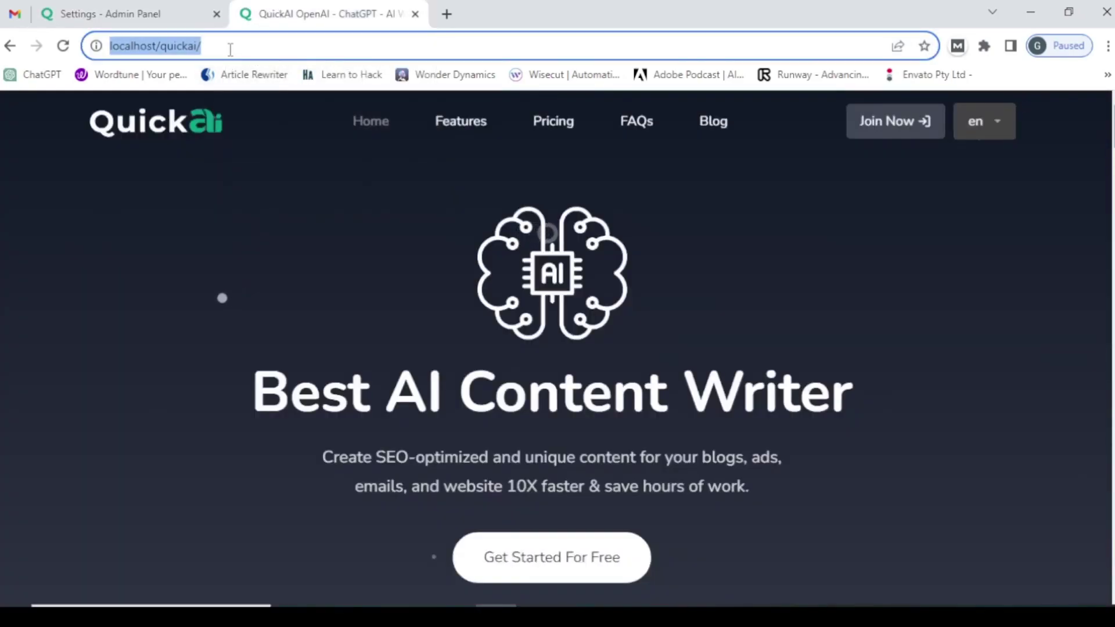
# - Reload the home page, review the Article And Blogs template cards, then return to the admin tab
pyautogui.press('Return')
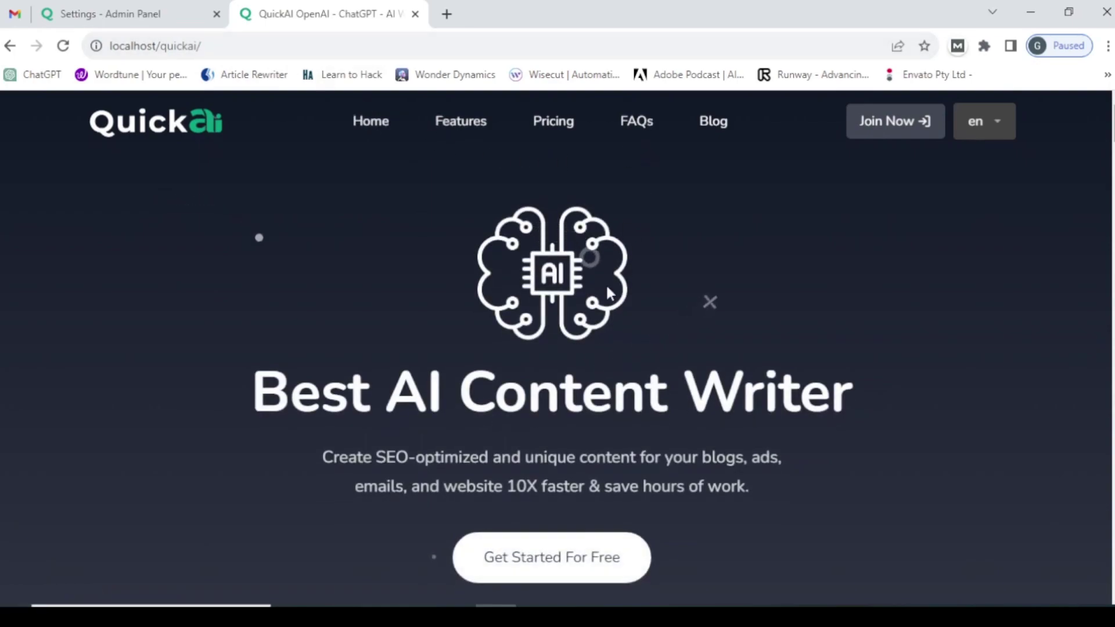
pyautogui.scroll(-10, 569, 301)
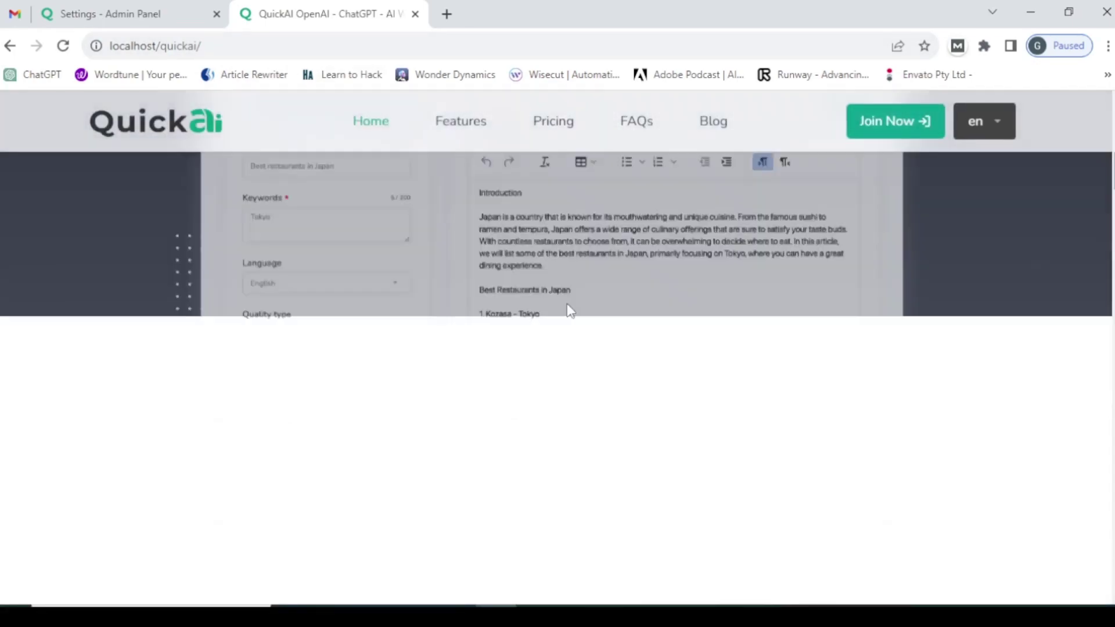
pyautogui.scroll(-15, 567, 311)
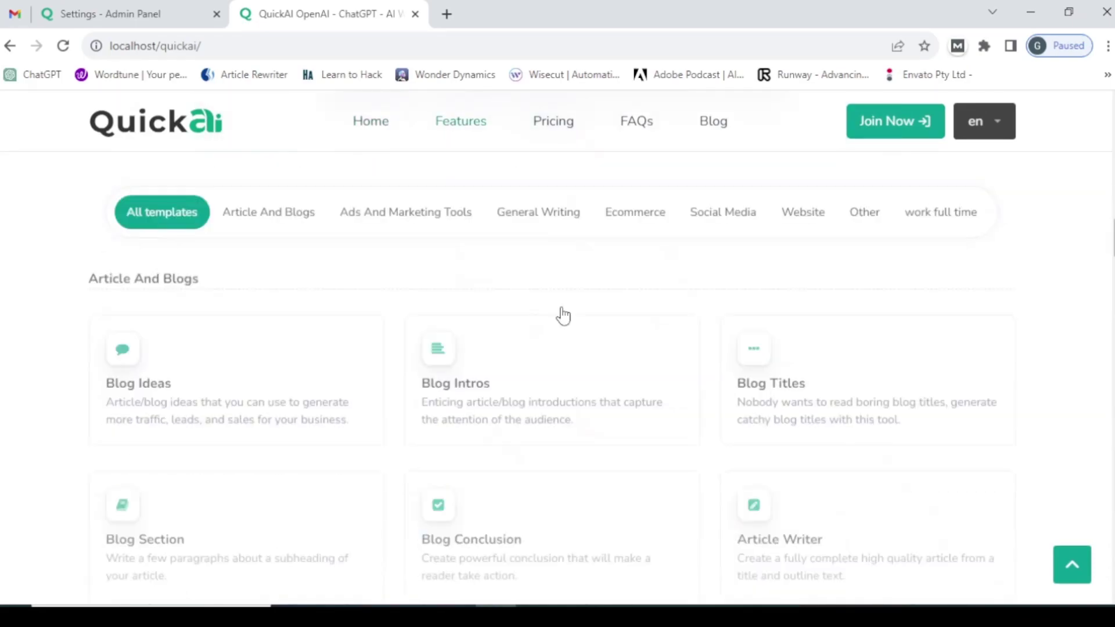
pyautogui.scroll(4, 563, 315)
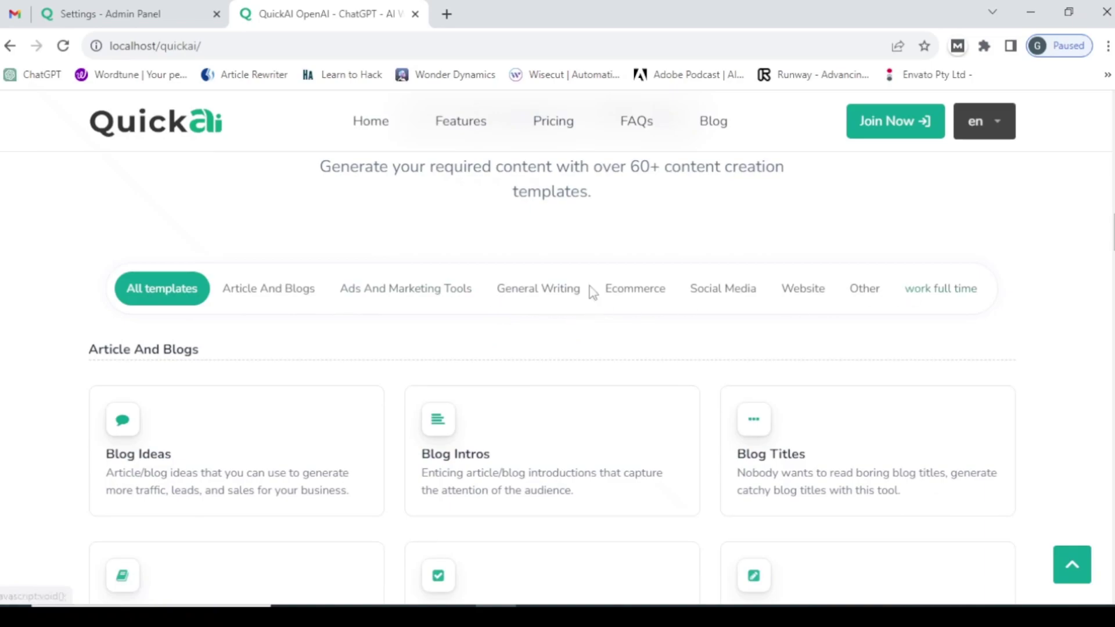
pyautogui.scroll(-3, 293, 272)
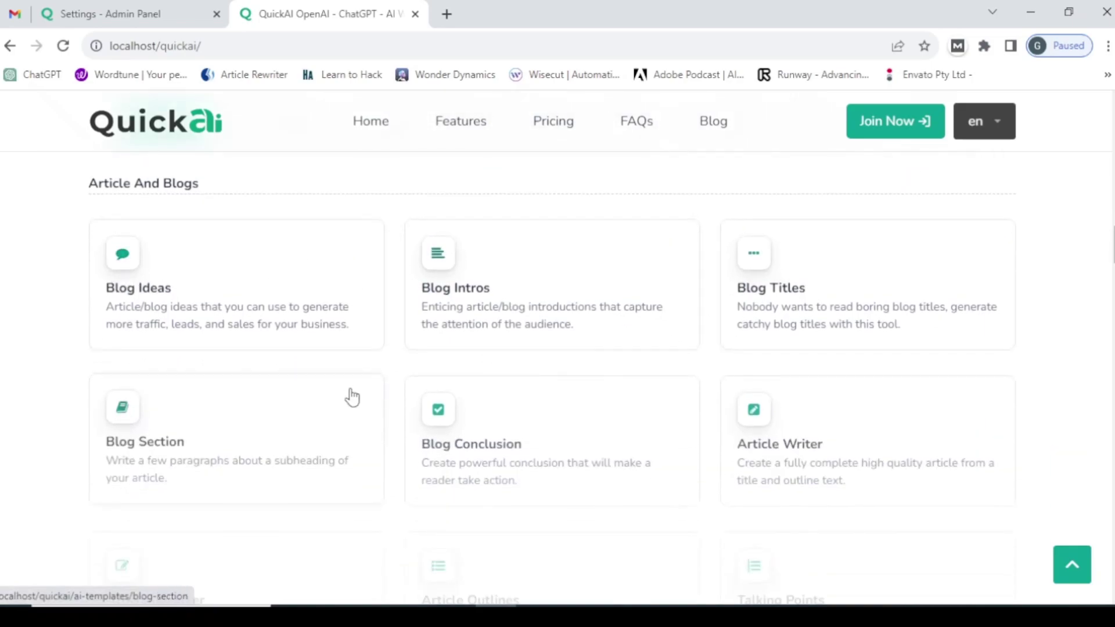
pyautogui.scroll(8, 350, 395)
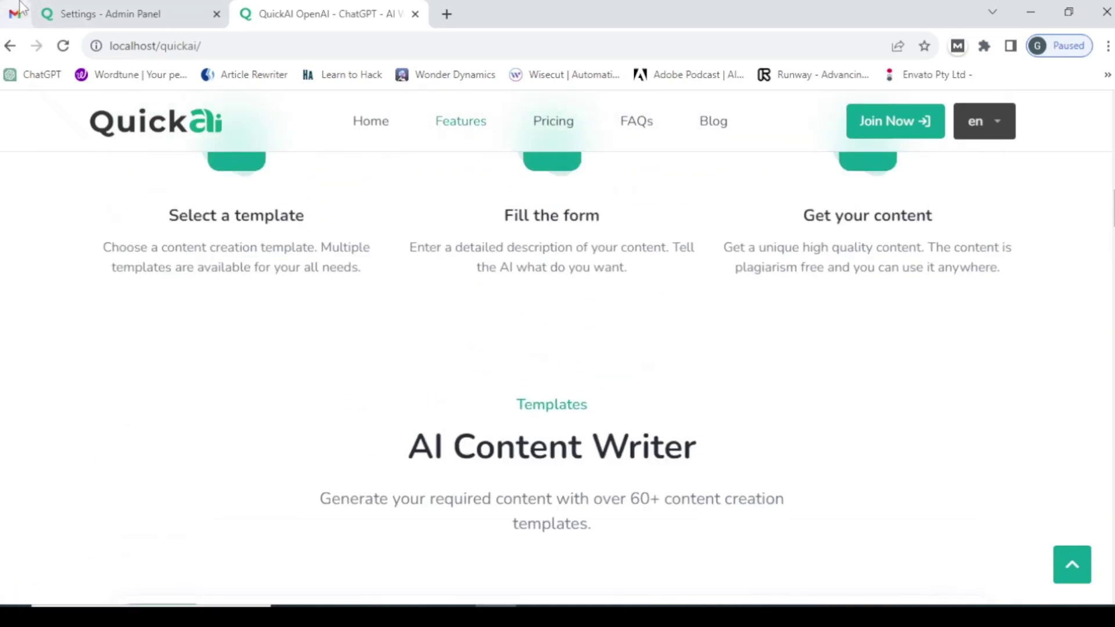
pyautogui.click(102, 11)
pyautogui.scroll(7, 440, 307)
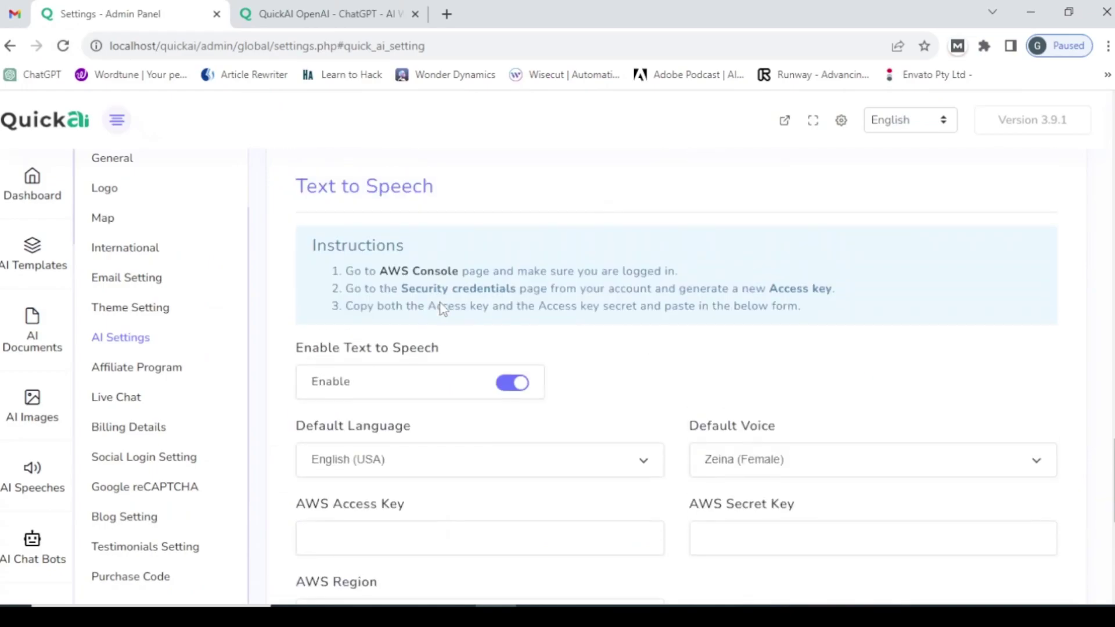
pyautogui.scroll(15, 630, 412)
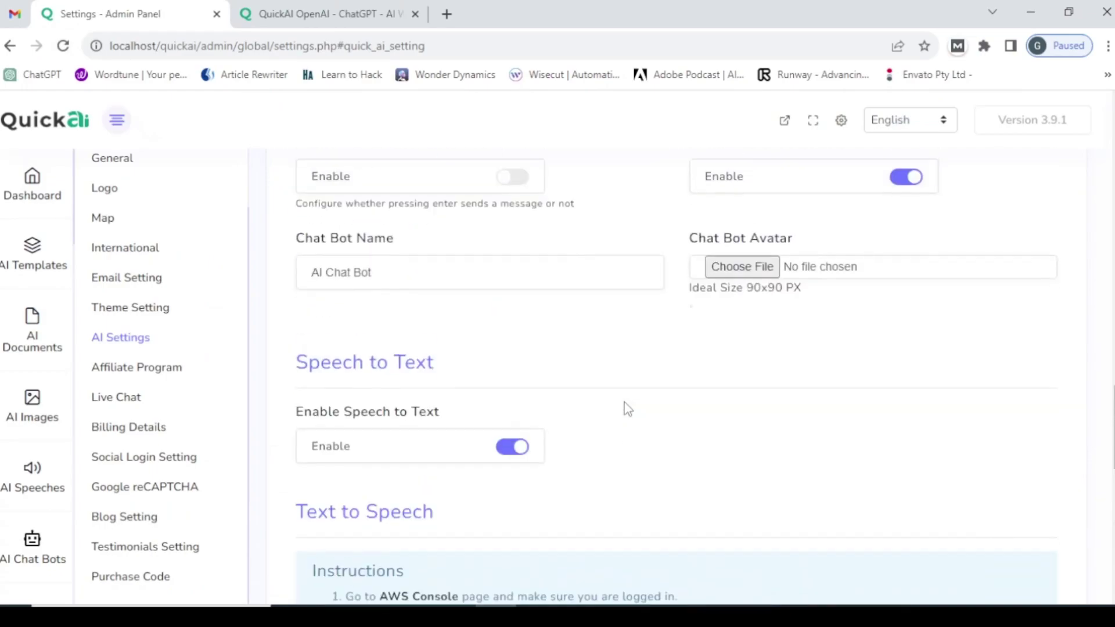
pyautogui.scroll(7, 626, 409)
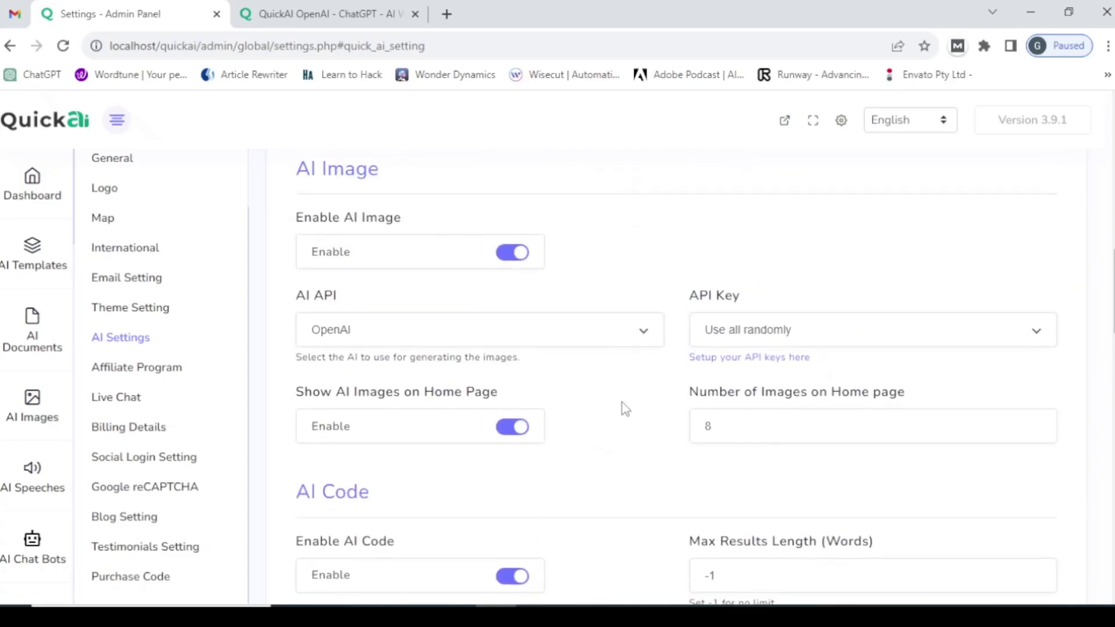
pyautogui.scroll(6, 625, 410)
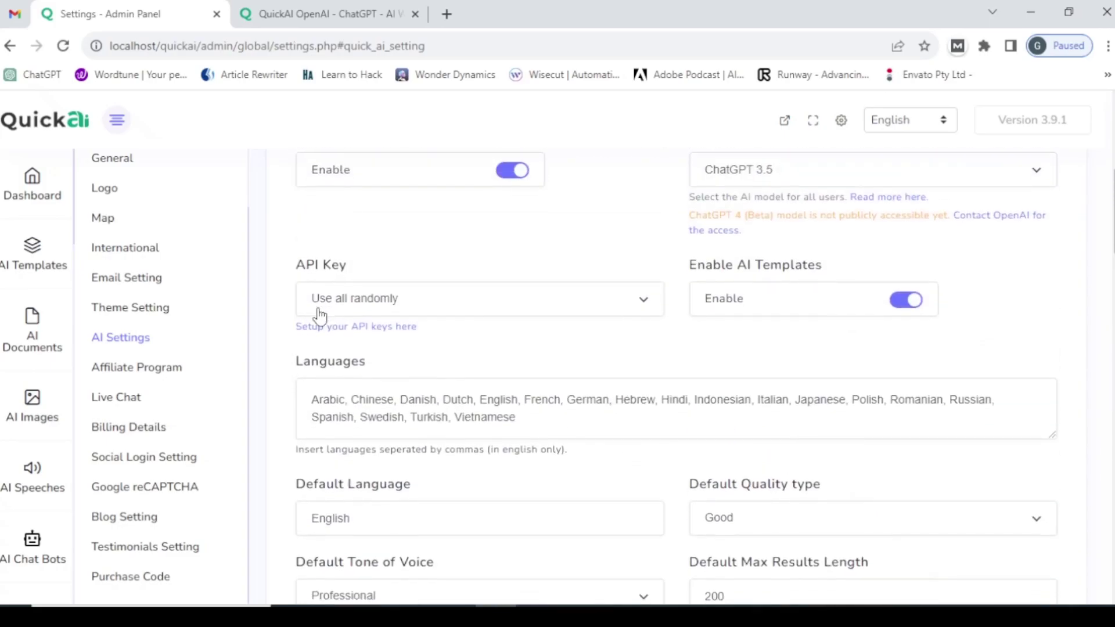
pyautogui.scroll(-4, 318, 318)
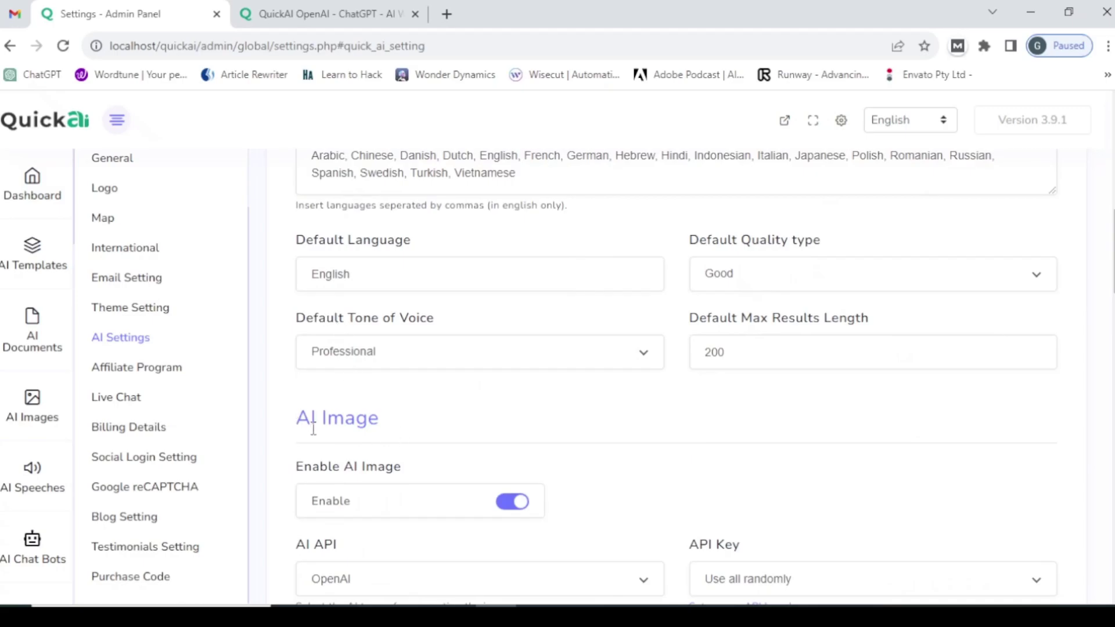
pyautogui.scroll(-3, 365, 440)
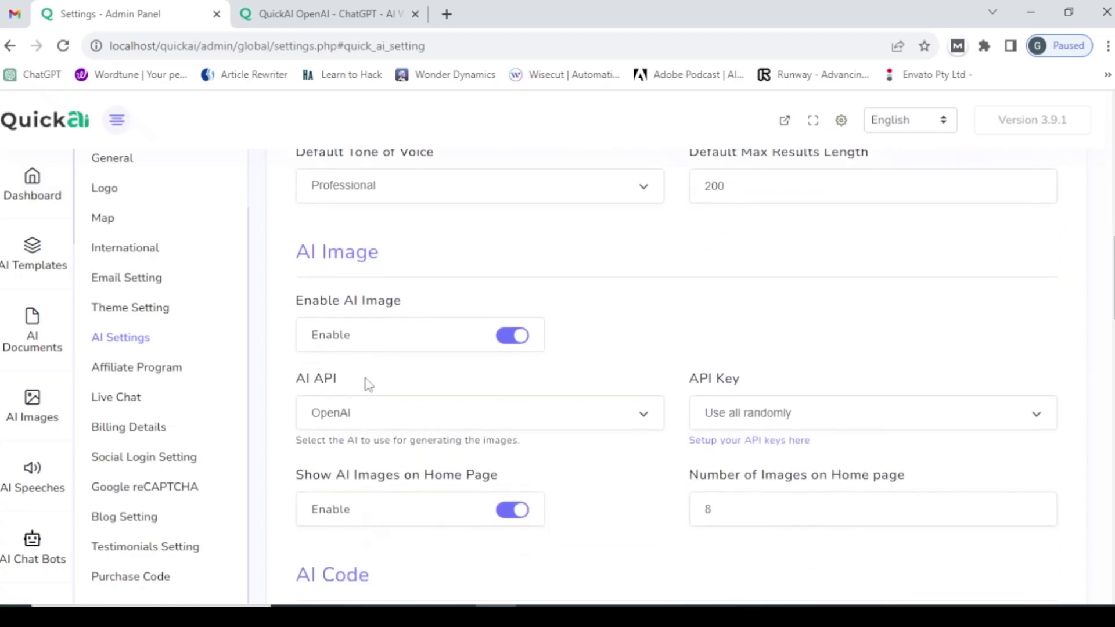
pyautogui.scroll(-4, 325, 395)
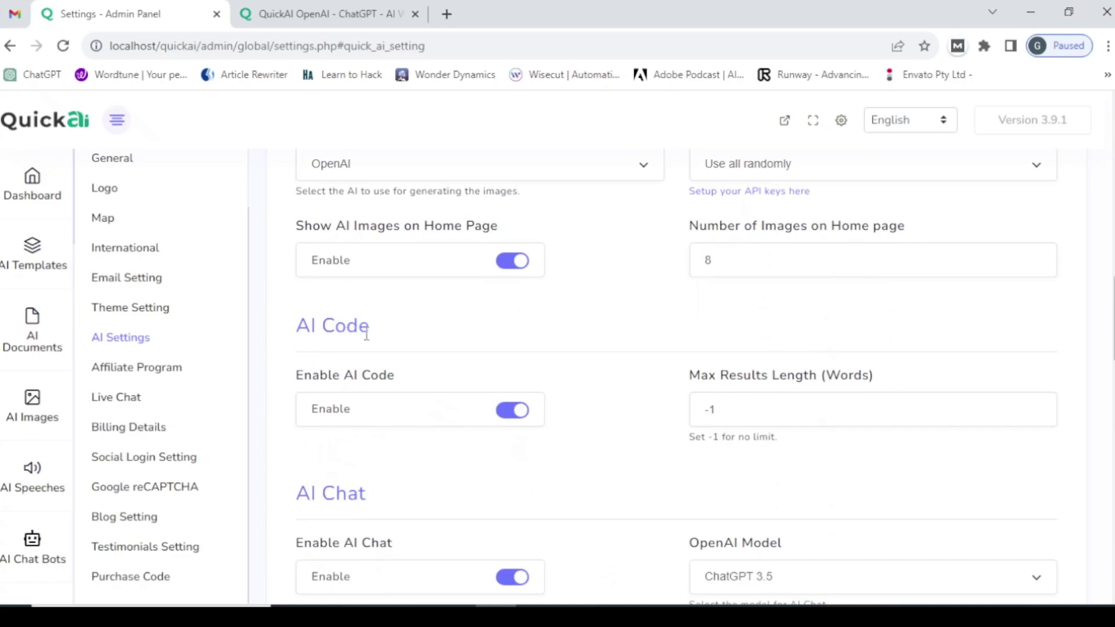
pyautogui.scroll(-3, 321, 493)
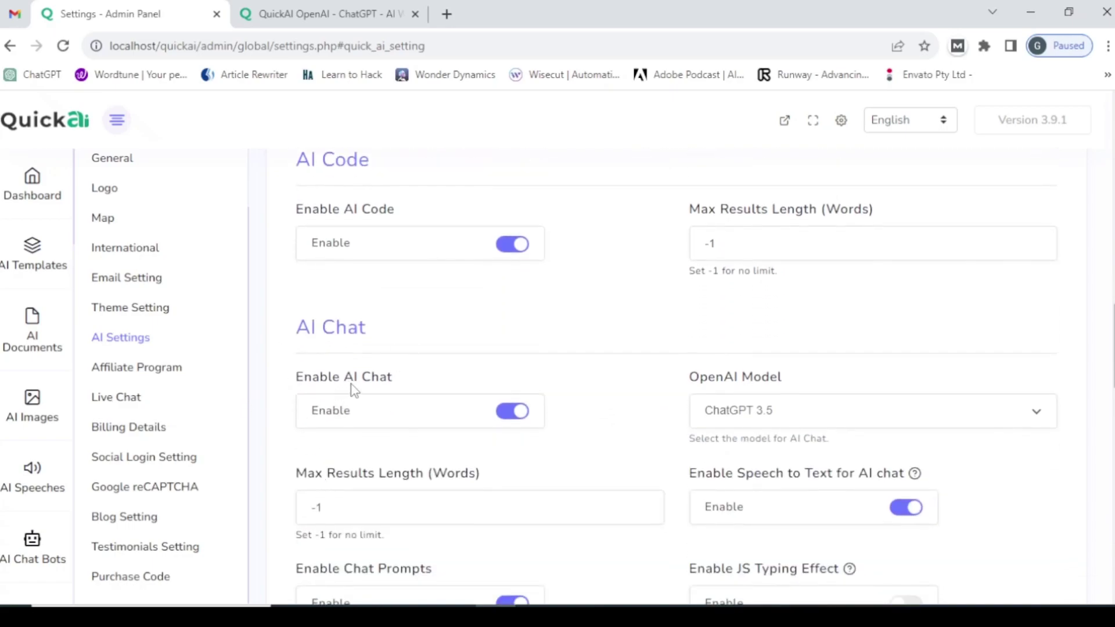
pyautogui.scroll(-4, 353, 390)
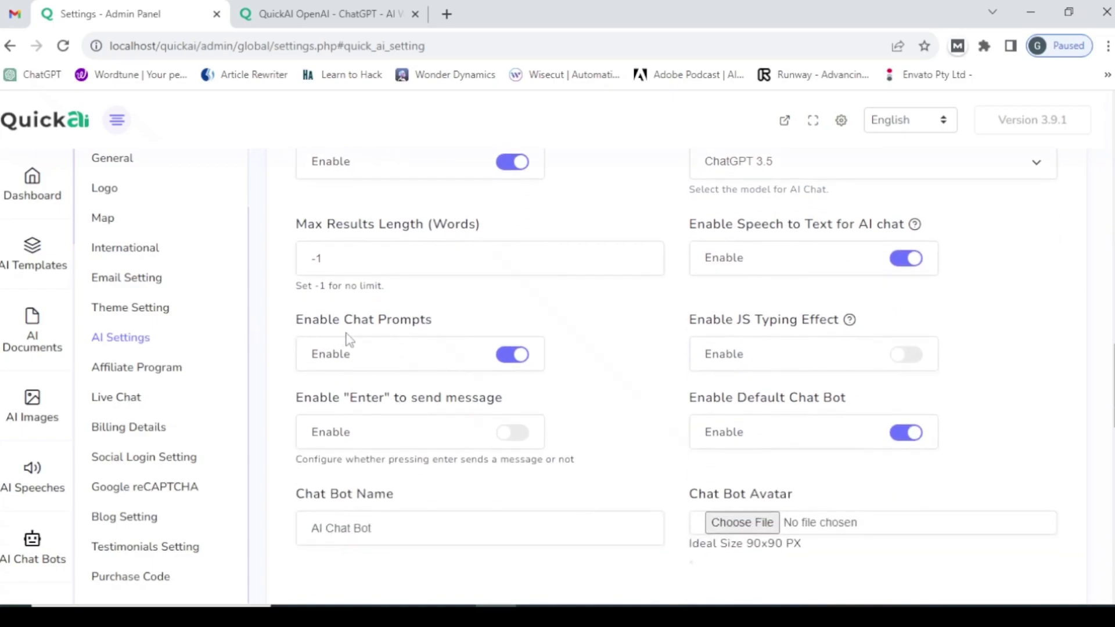
pyautogui.scroll(-3, 305, 444)
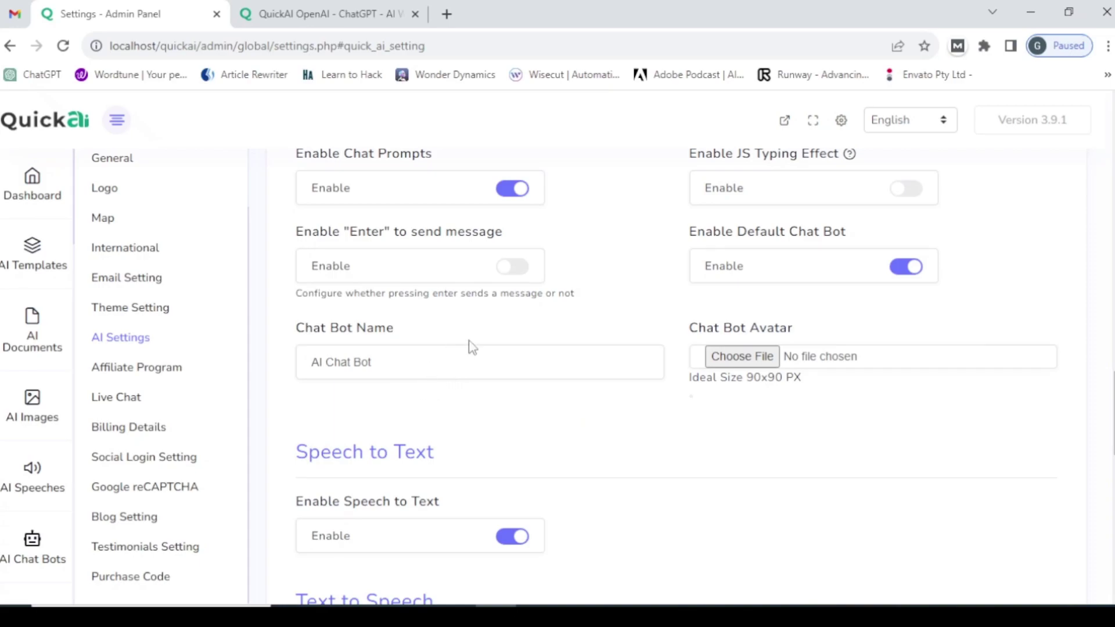
pyautogui.scroll(3, 473, 348)
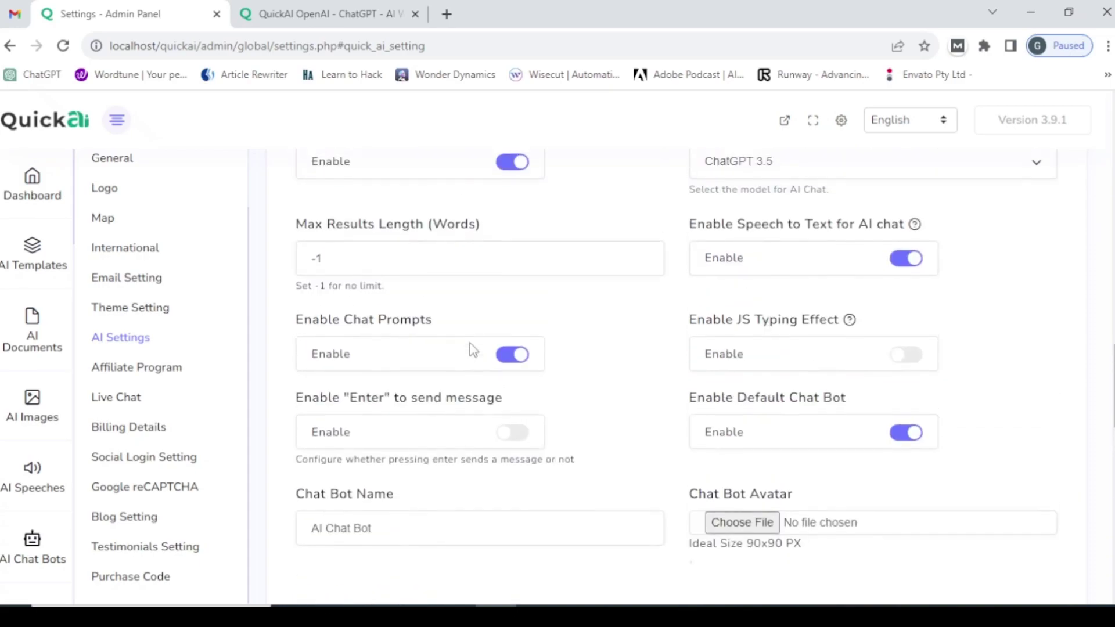
pyautogui.scroll(-7, 465, 352)
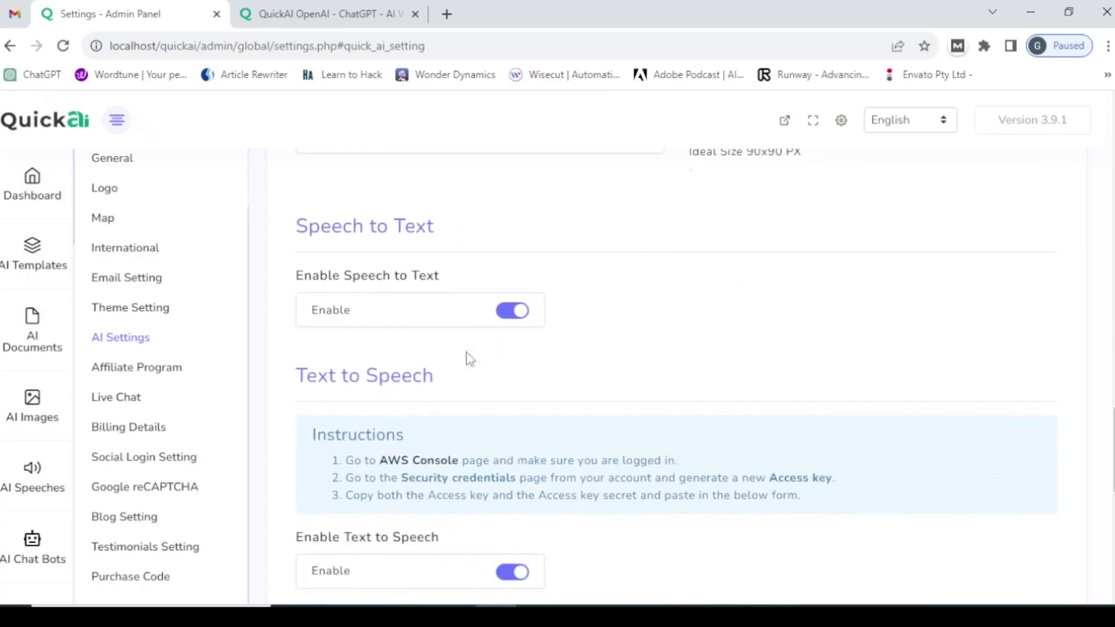
pyautogui.scroll(-10, 418, 360)
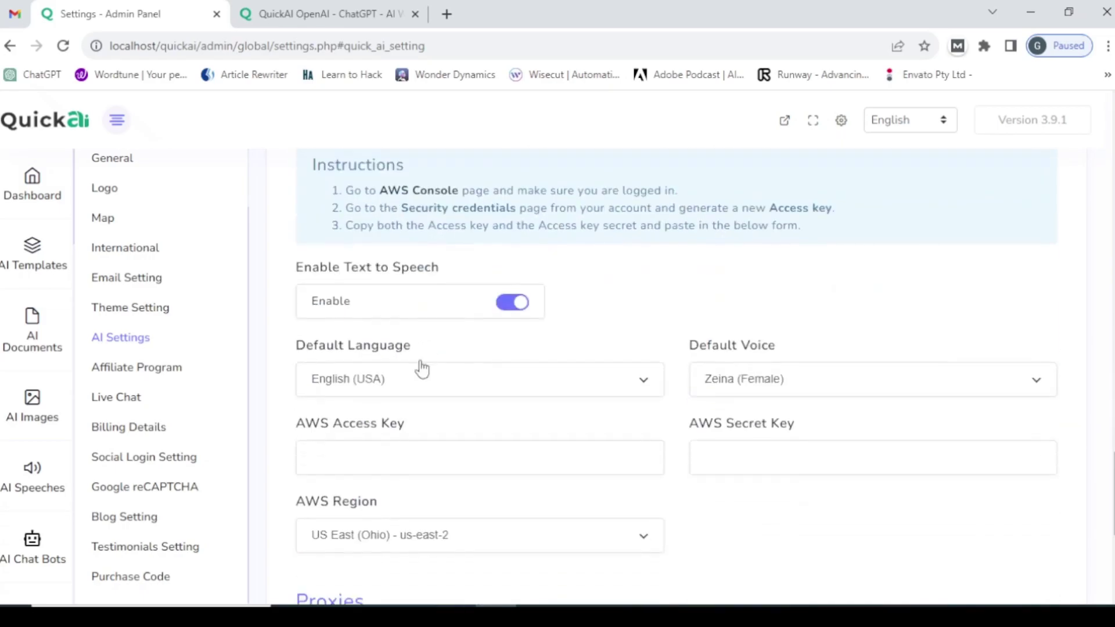
pyautogui.scroll(20, 408, 364)
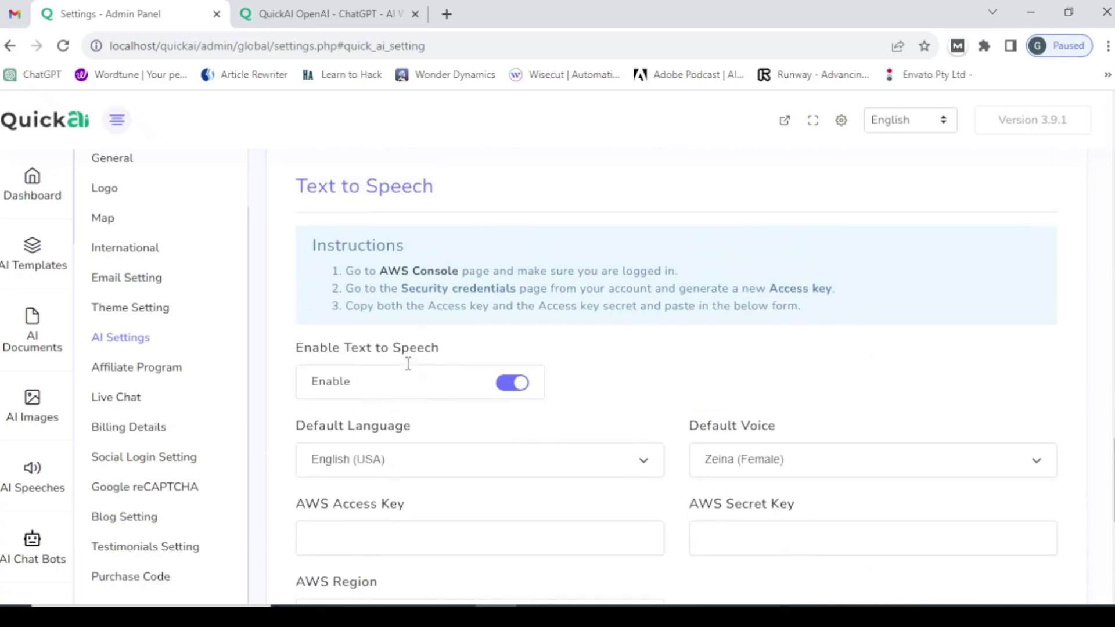
pyautogui.scroll(4, 410, 373)
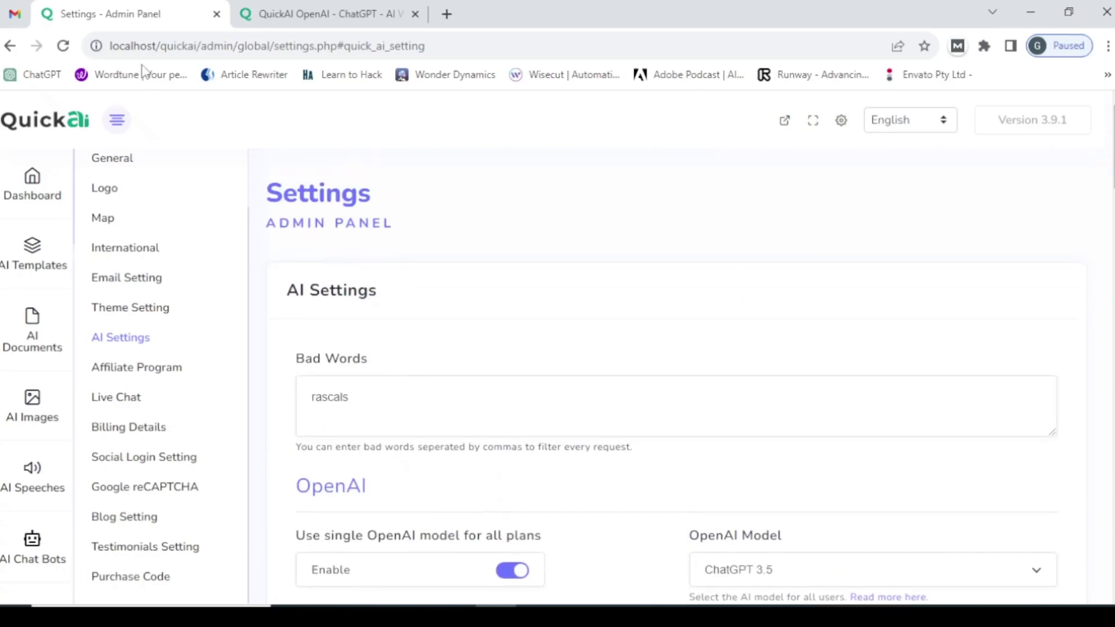
# - Log in on the front-end site via Join Now using the saved username and the account password
pyautogui.click(280, 13)
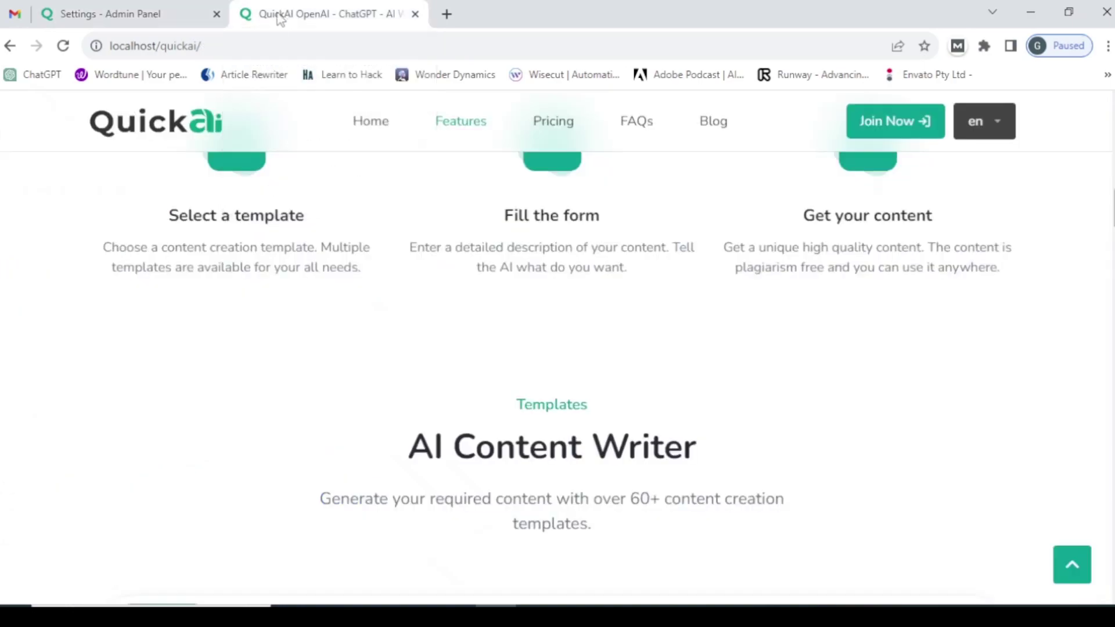
pyautogui.click(881, 125)
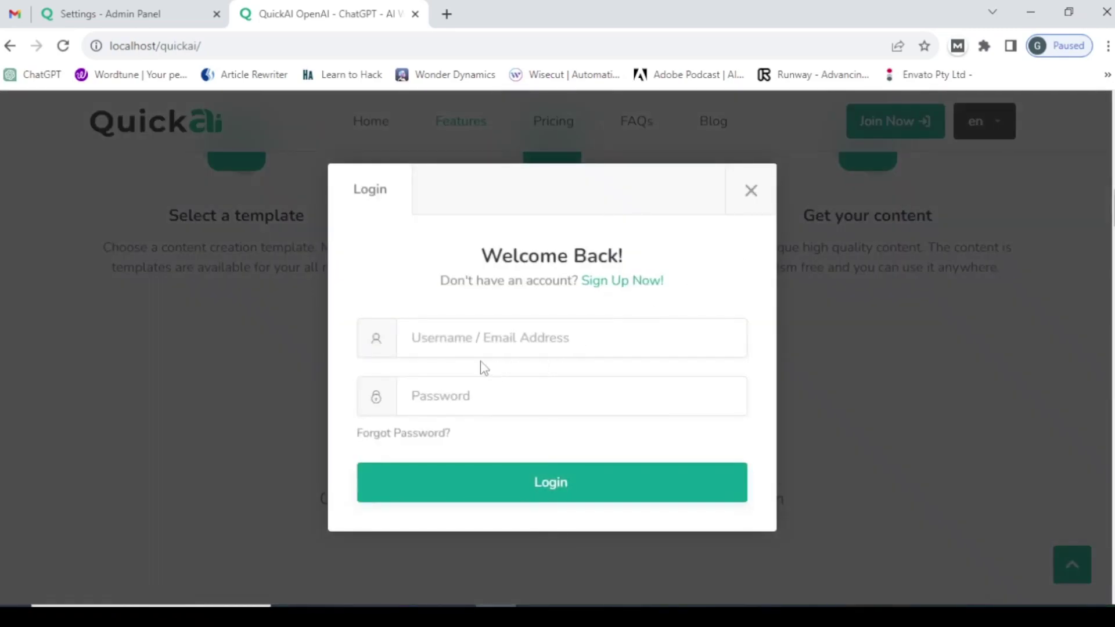
pyautogui.click(480, 343)
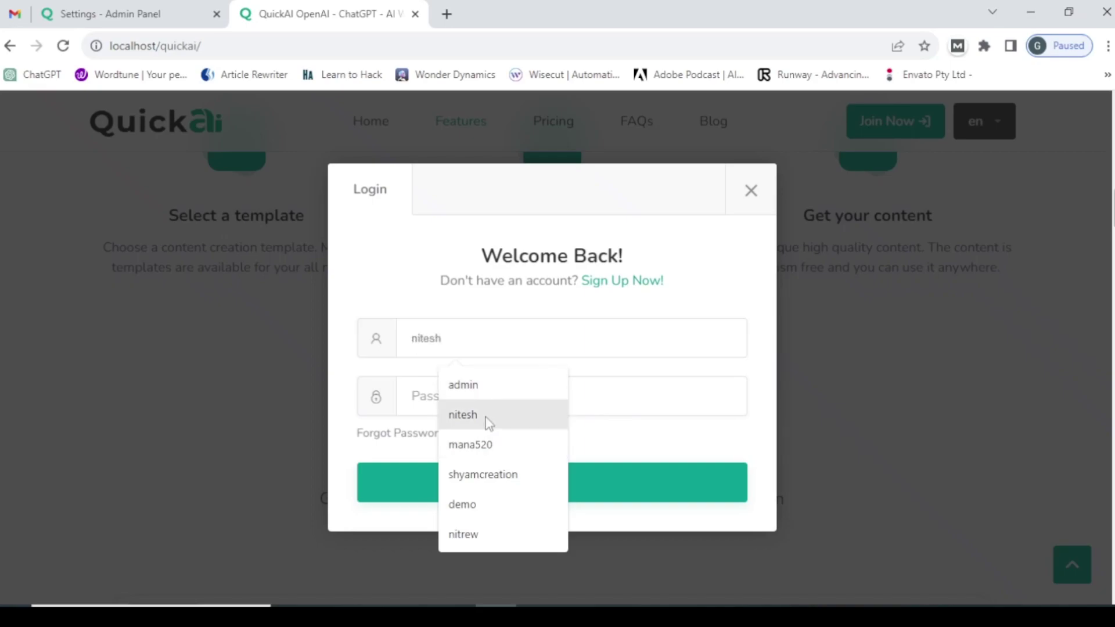
pyautogui.click(463, 415)
pyautogui.click(449, 394)
pyautogui.write('1')
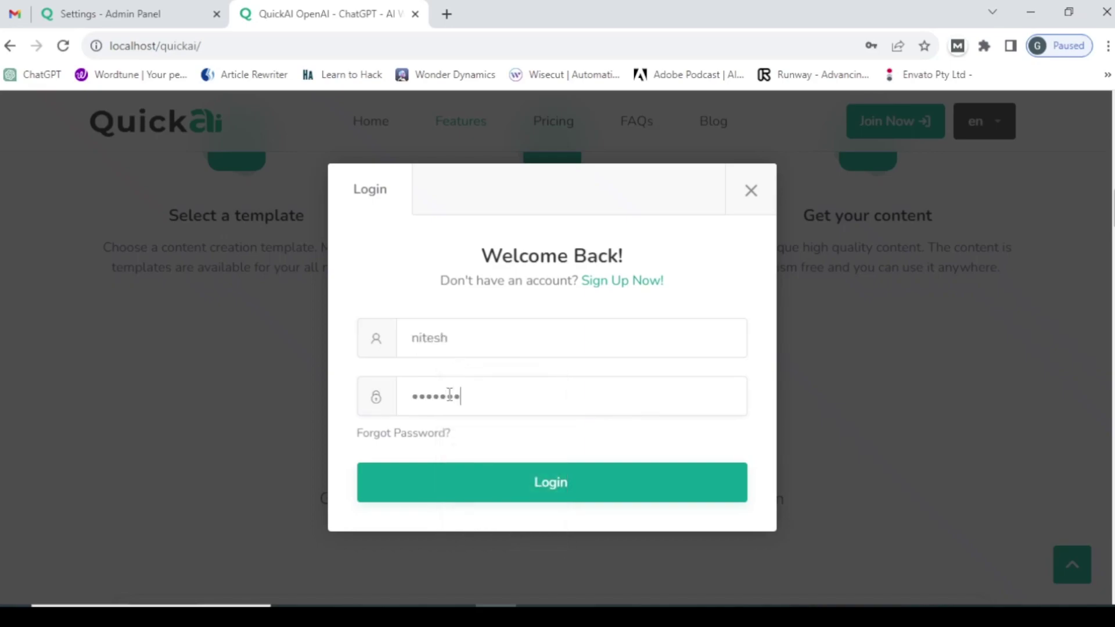
pyautogui.press('Return')
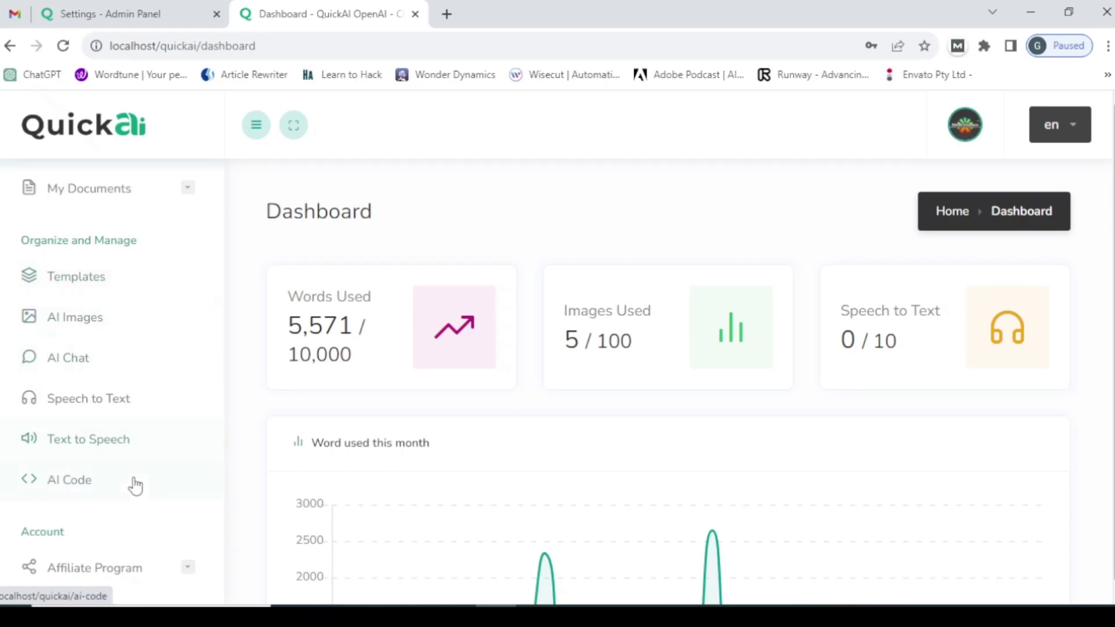
# - In the admin AI settings, switch off Enable AI Templates
pyautogui.click(145, 10)
pyautogui.scroll(-6, 427, 351)
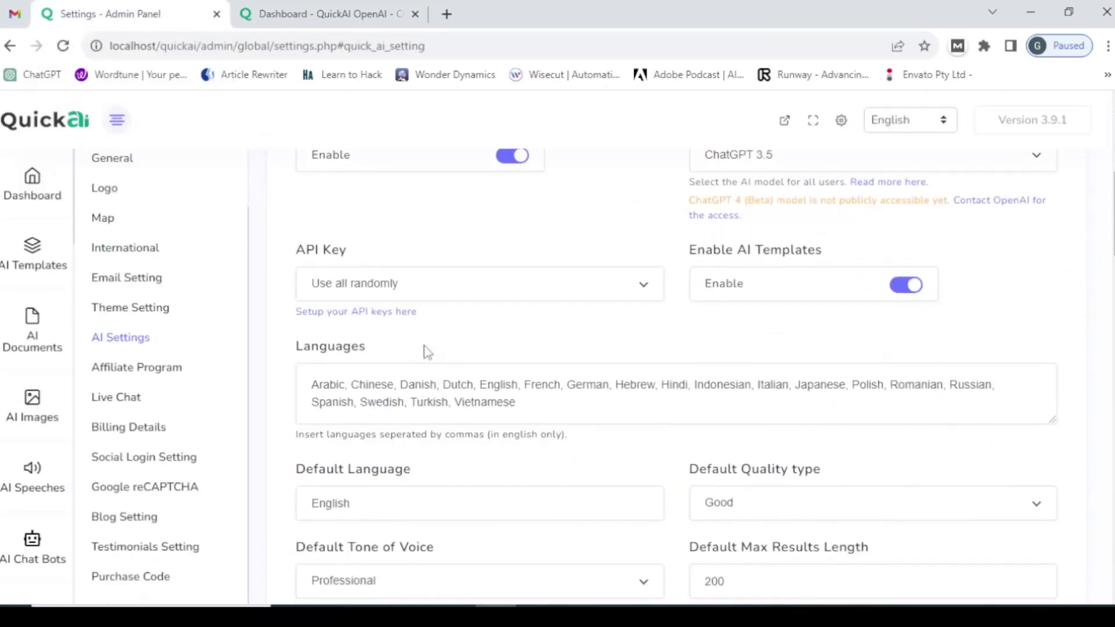
pyautogui.scroll(-3, 428, 352)
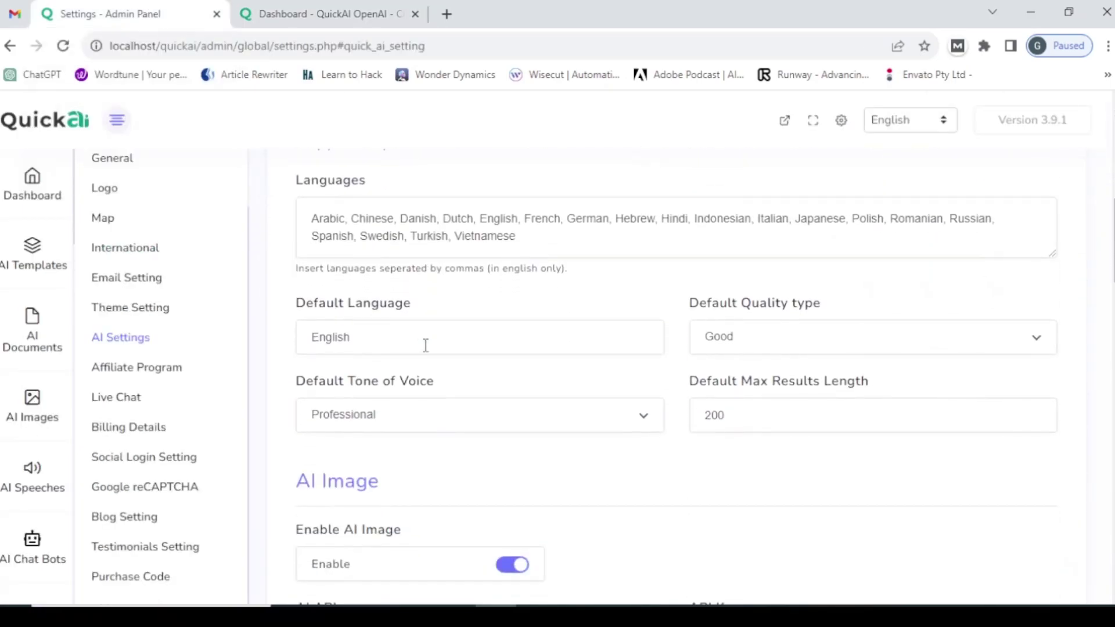
pyautogui.scroll(-6, 427, 348)
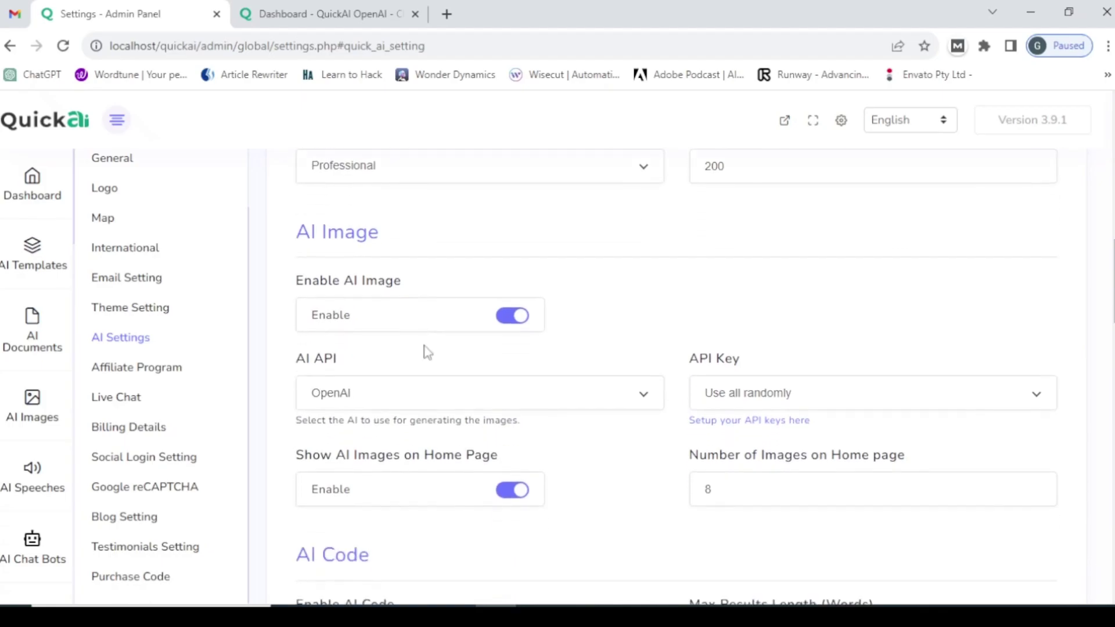
pyautogui.scroll(7, 429, 351)
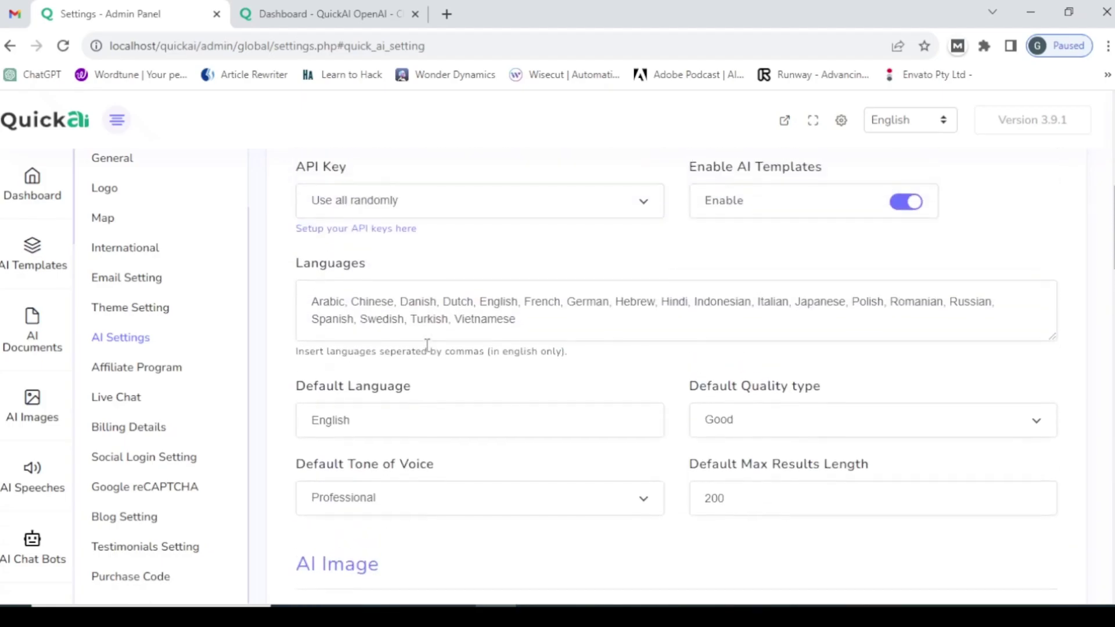
pyautogui.scroll(6, 427, 345)
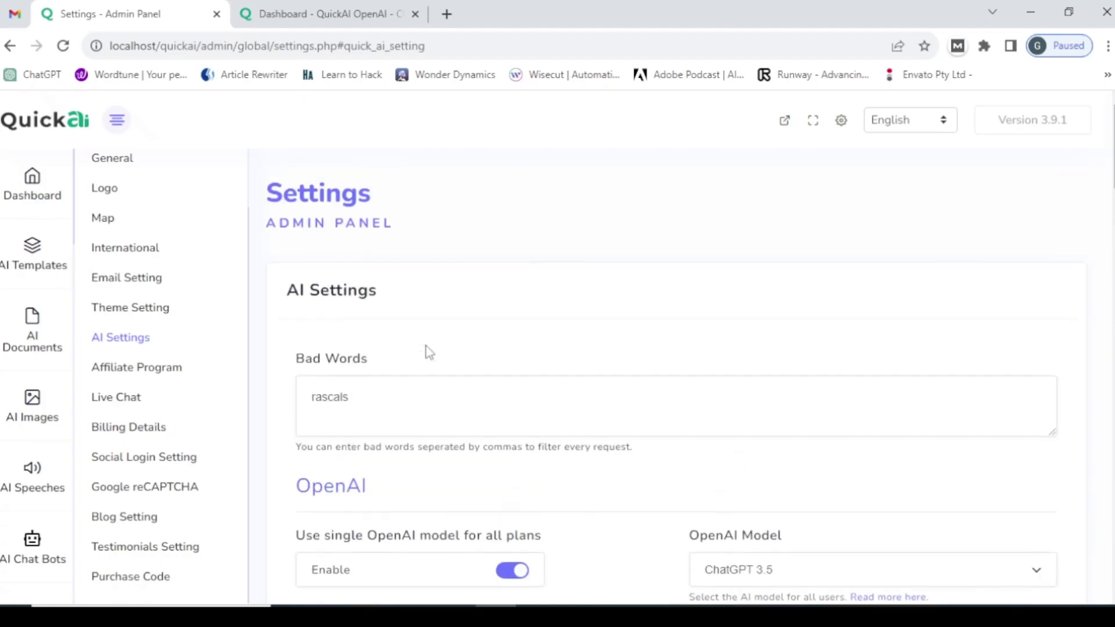
pyautogui.scroll(-3, 428, 351)
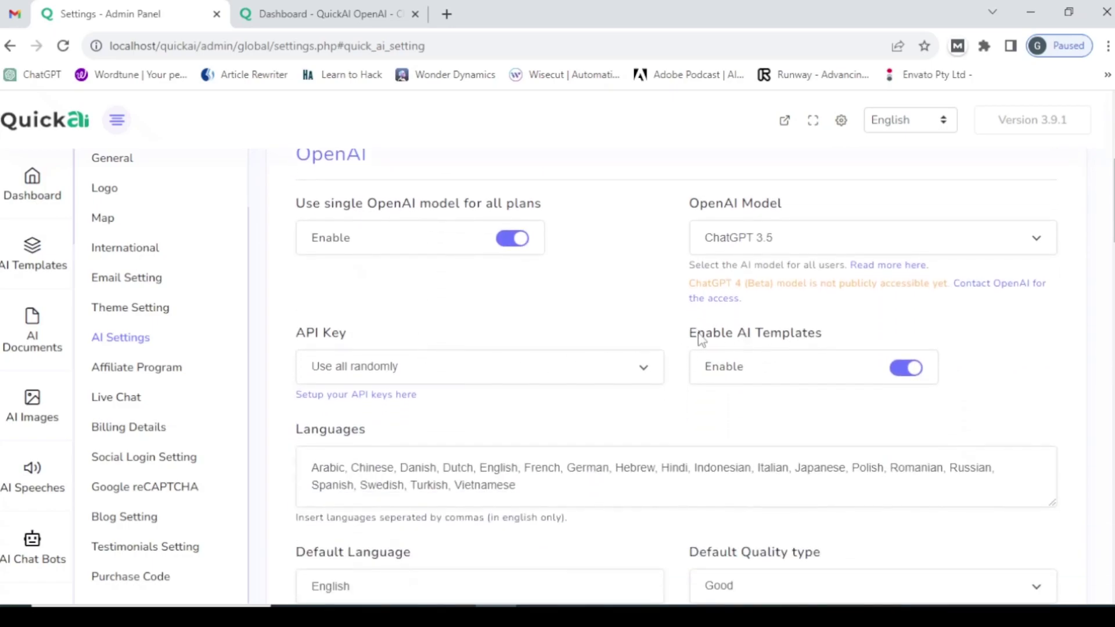
pyautogui.scroll(-3, 701, 343)
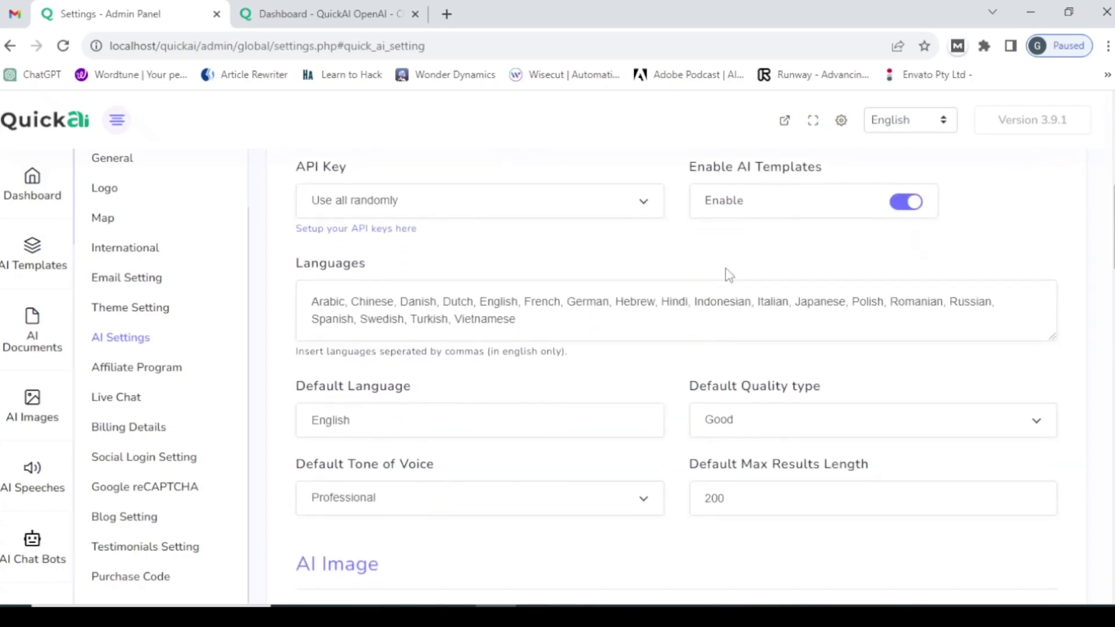
pyautogui.click(904, 209)
# - Switch off AI Image, AI Code and AI Chat
pyautogui.scroll(-2, 339, 368)
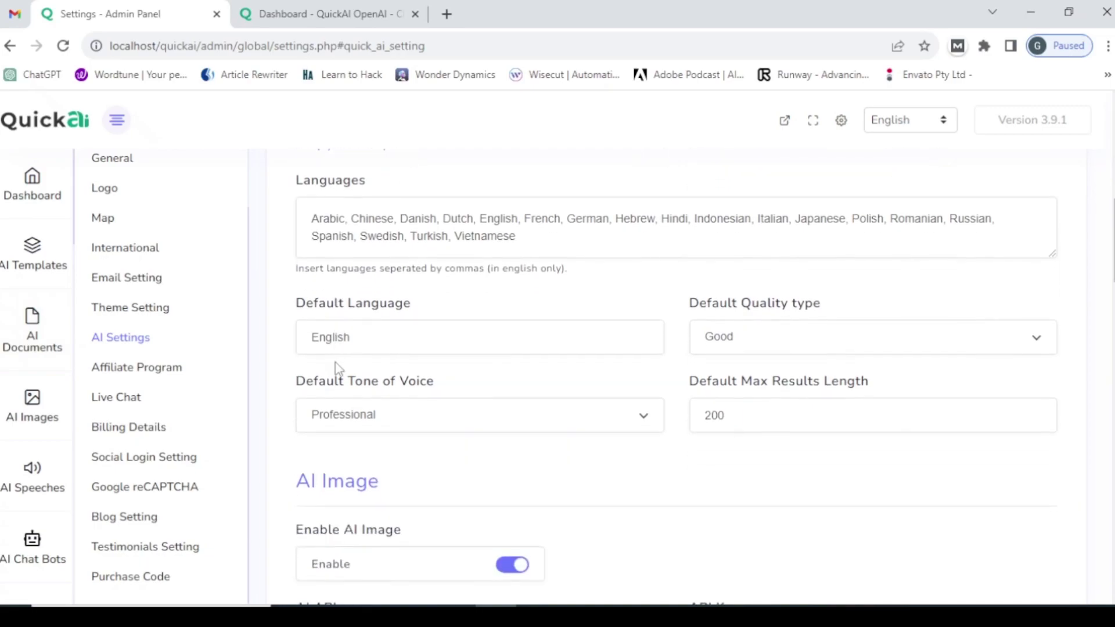
pyautogui.scroll(-3, 343, 369)
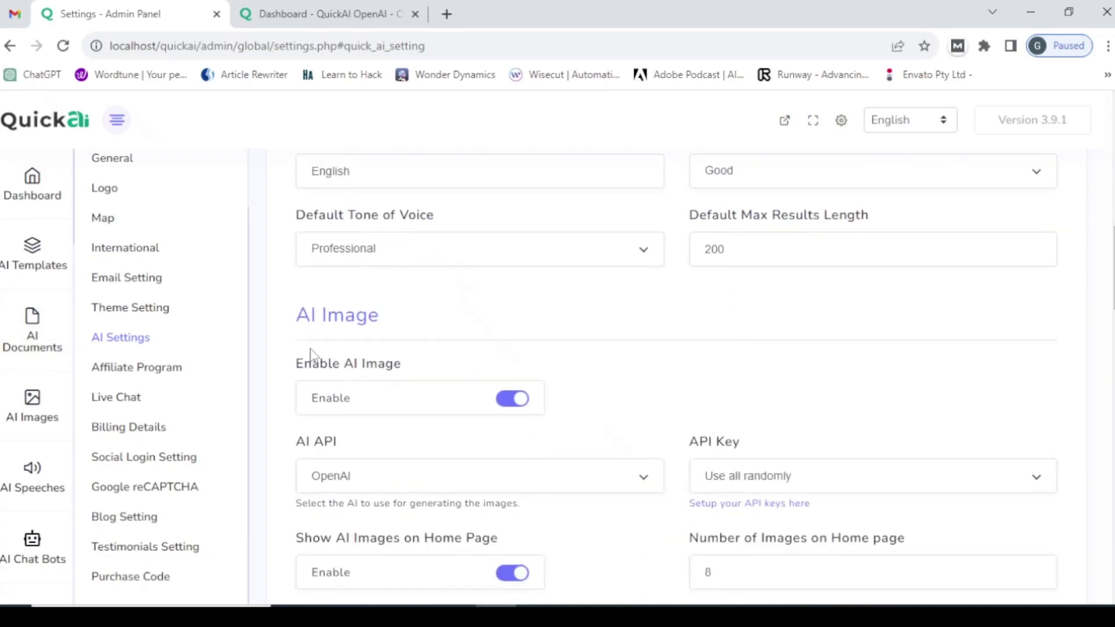
pyautogui.click(501, 401)
pyautogui.scroll(-5, 423, 383)
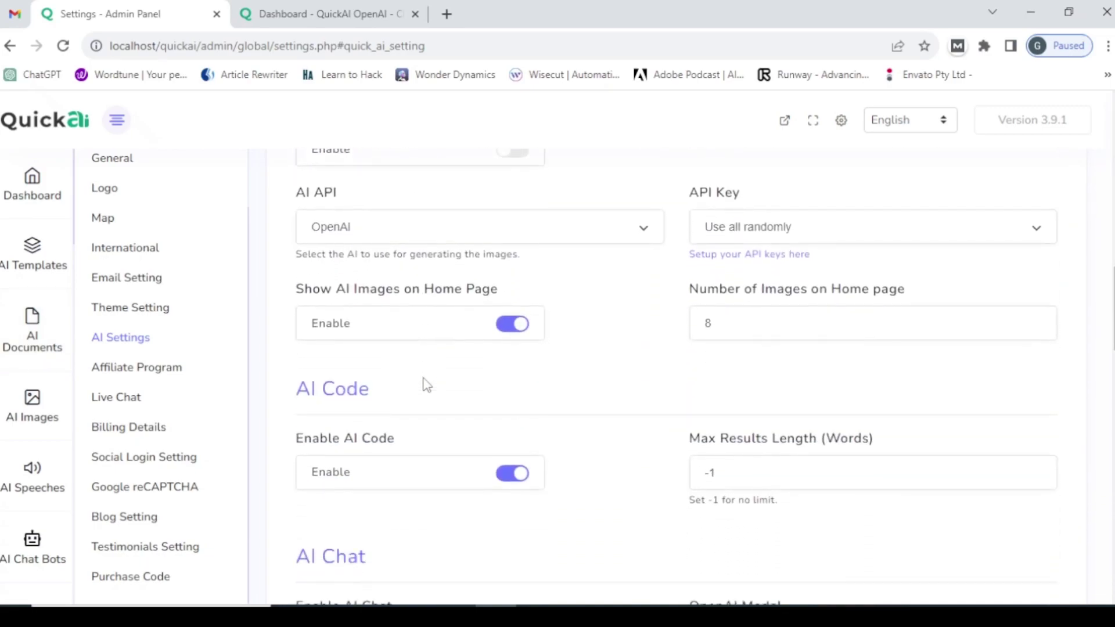
pyautogui.click(503, 398)
pyautogui.scroll(-3, 398, 385)
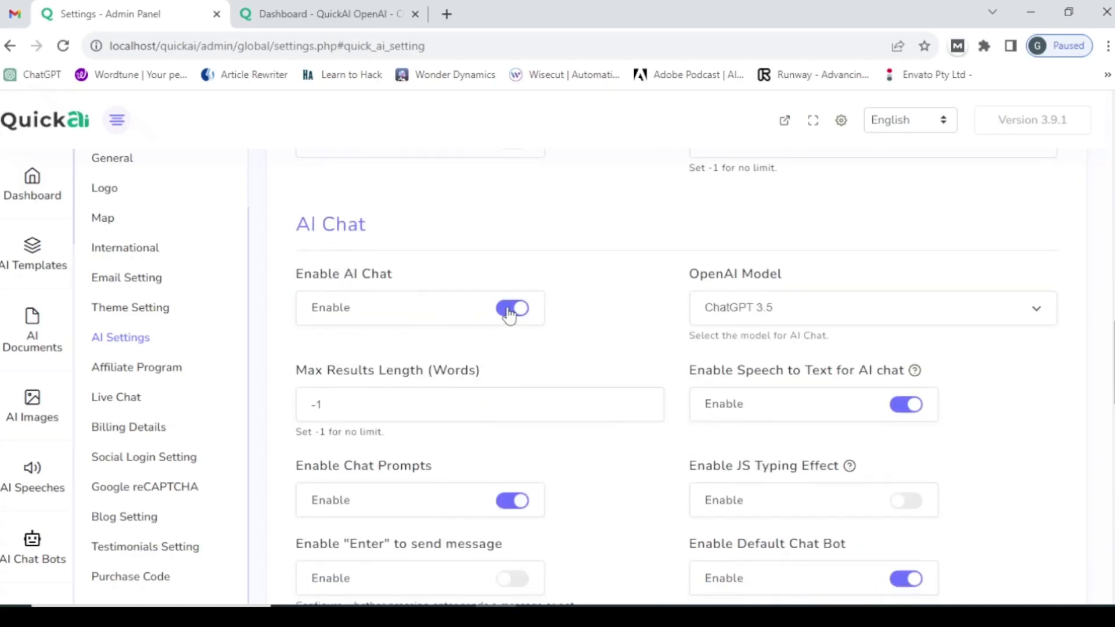
pyautogui.click(511, 309)
# - Switch off Speech to Text and Text to Speech, then save the AI settings
pyautogui.scroll(-3, 323, 287)
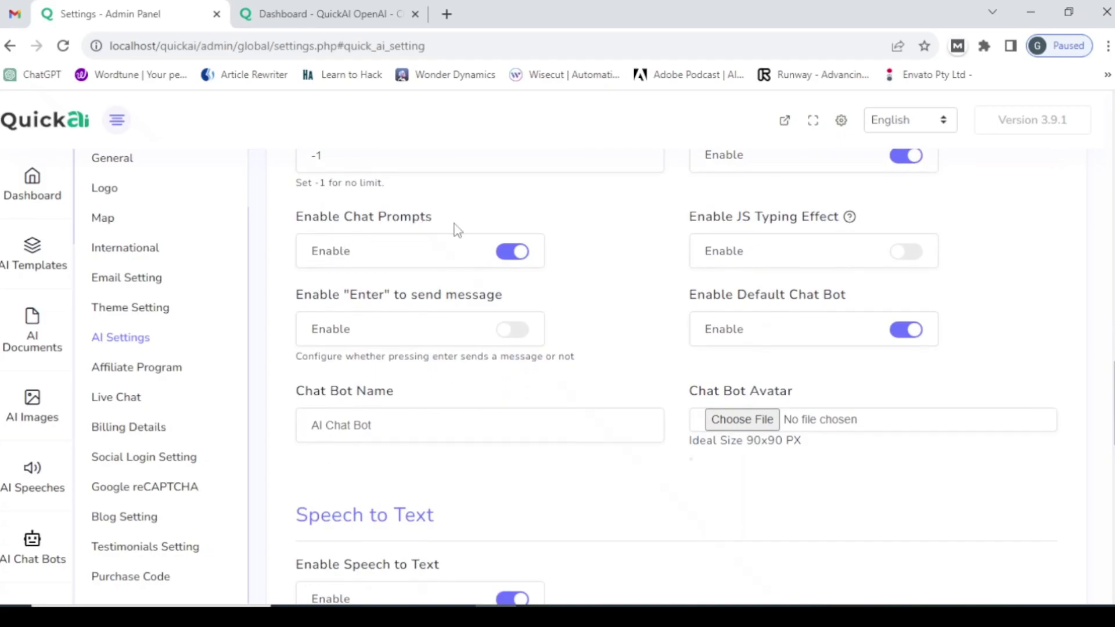
pyautogui.scroll(2, 456, 231)
pyautogui.scroll(-1, 450, 264)
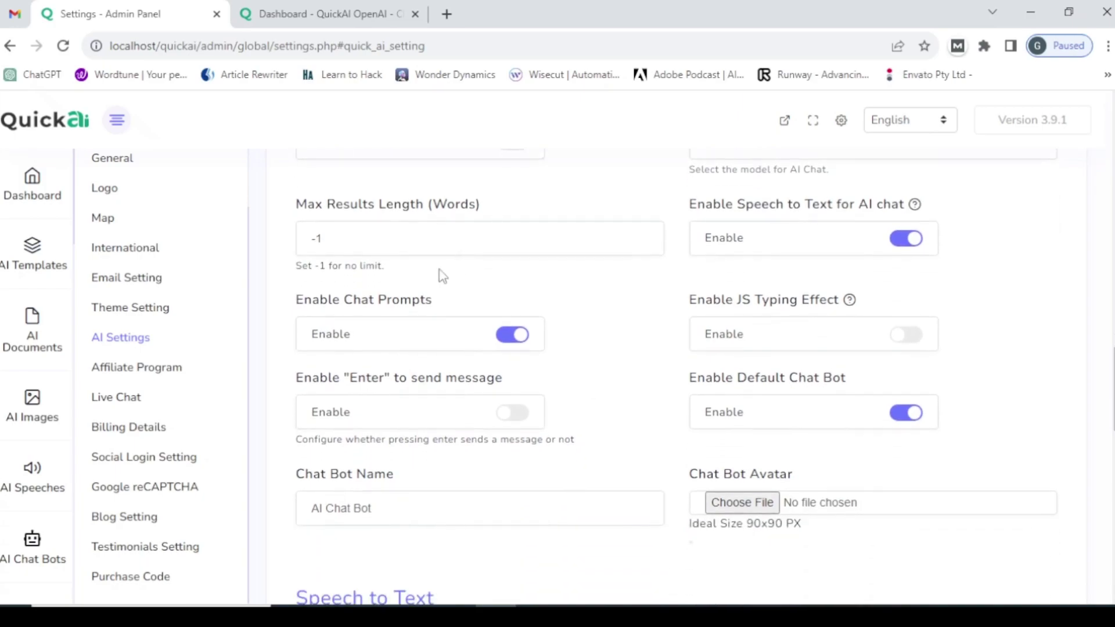
pyautogui.scroll(-3, 421, 386)
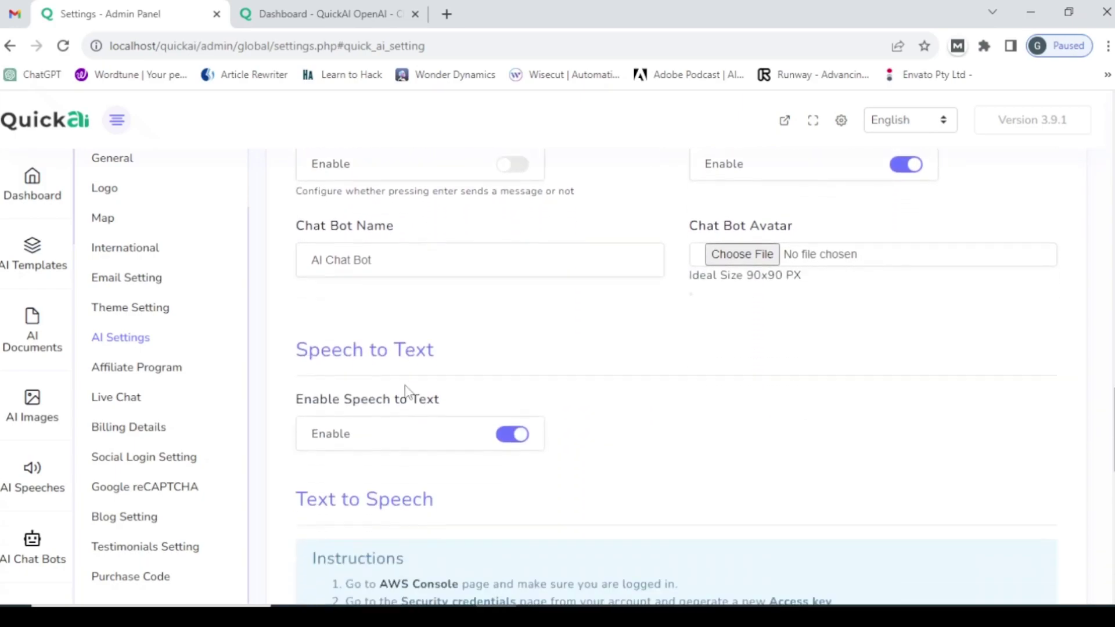
pyautogui.scroll(-2, 446, 368)
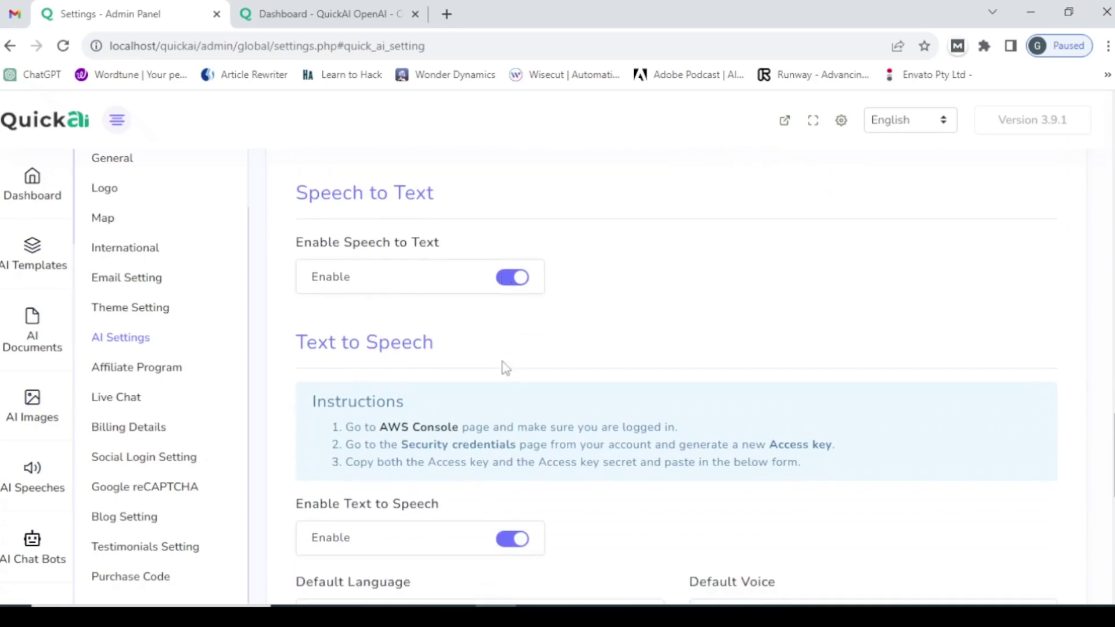
pyautogui.click(508, 264)
pyautogui.scroll(-2, 359, 386)
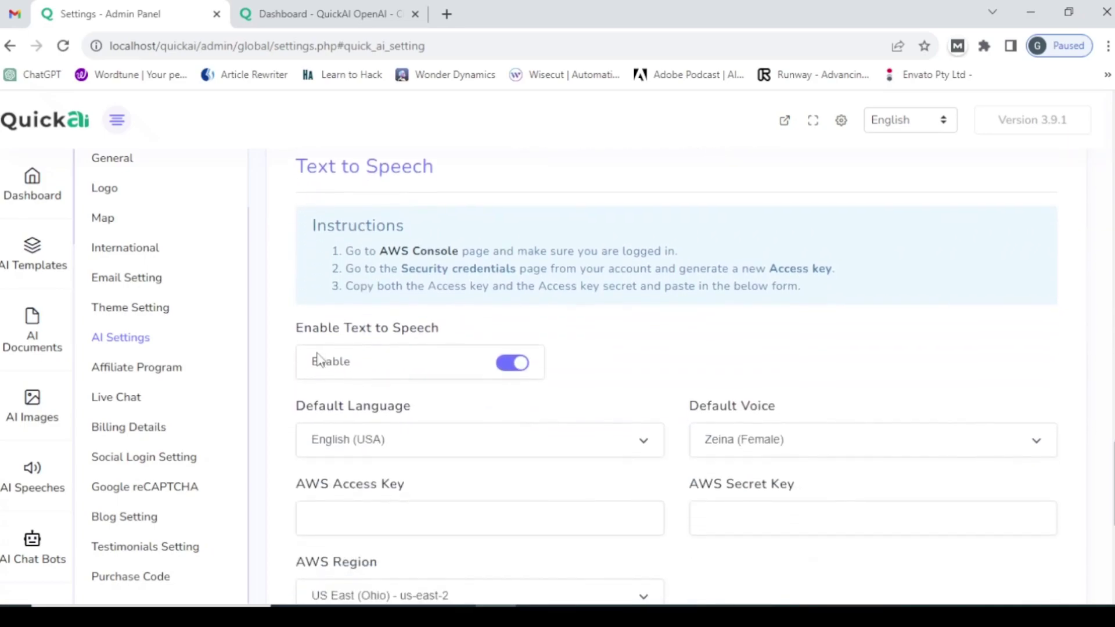
pyautogui.click(500, 366)
pyautogui.scroll(-5, 403, 376)
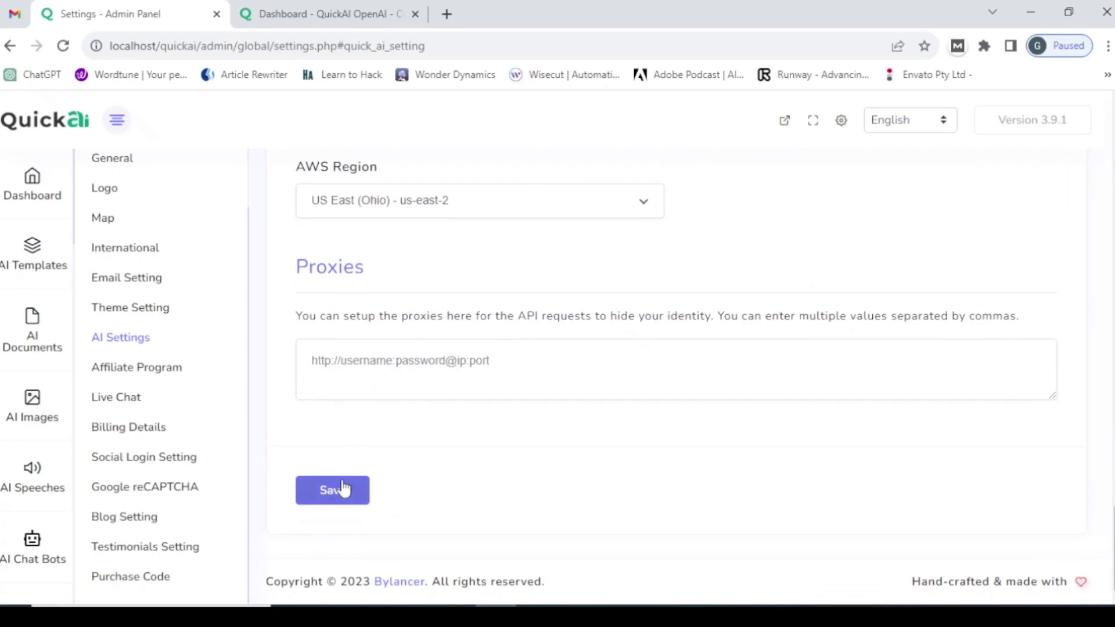
pyautogui.click(338, 492)
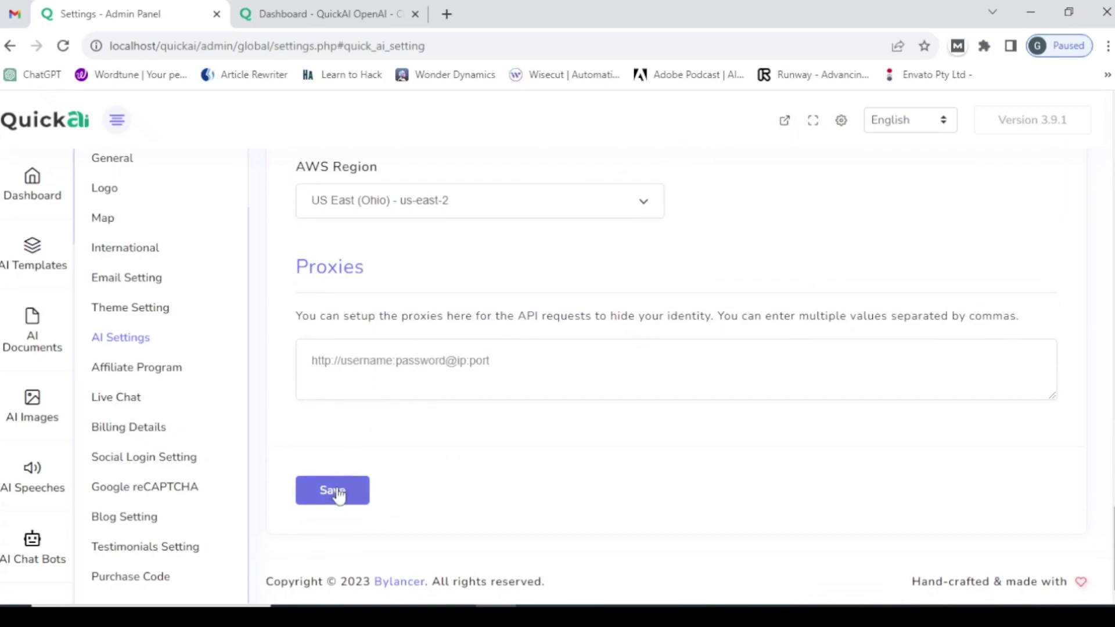
# - Reload the user dashboard page to see its menu without the disabled AI tools
pyautogui.click(270, 8)
pyautogui.click(273, 47)
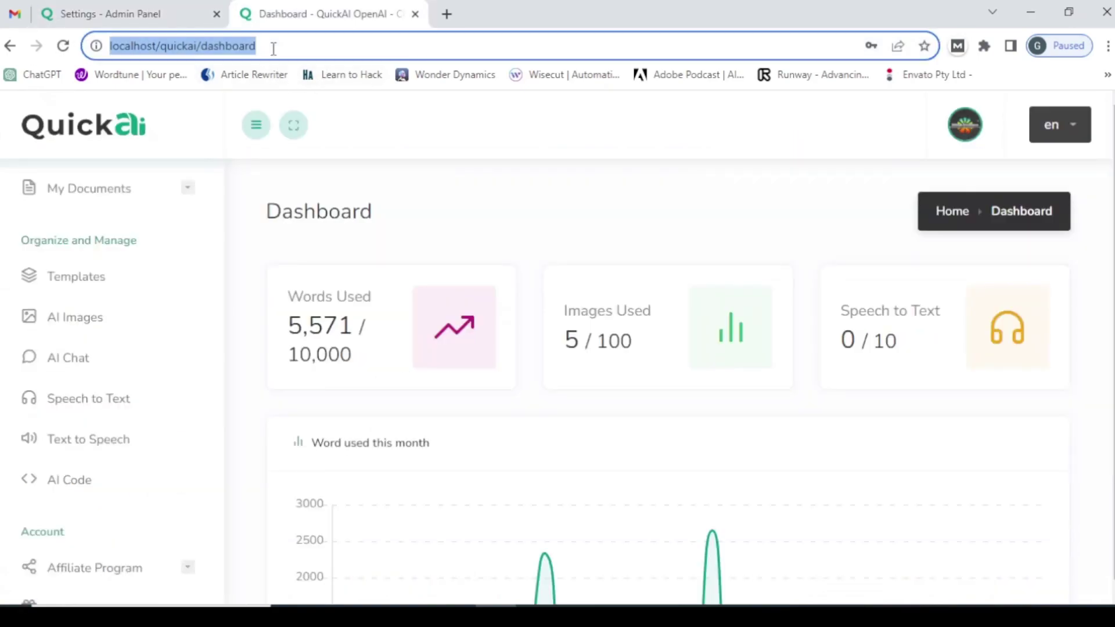
pyautogui.press('Return')
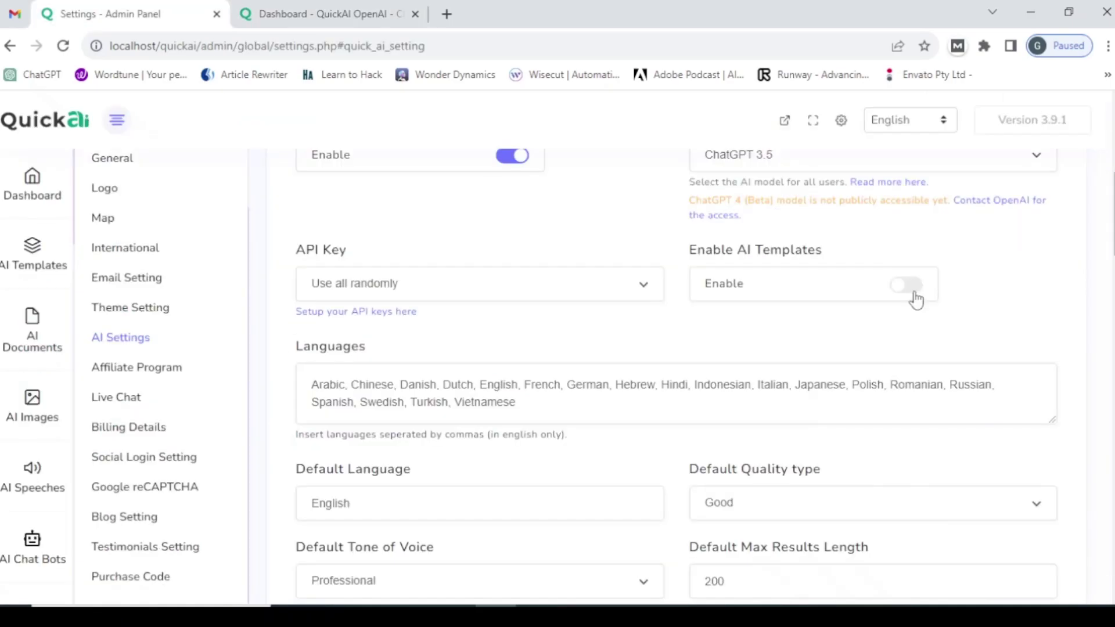
# - Turn AI Templates, AI Image, AI Code and AI Chat back on
pyautogui.click(905, 285)
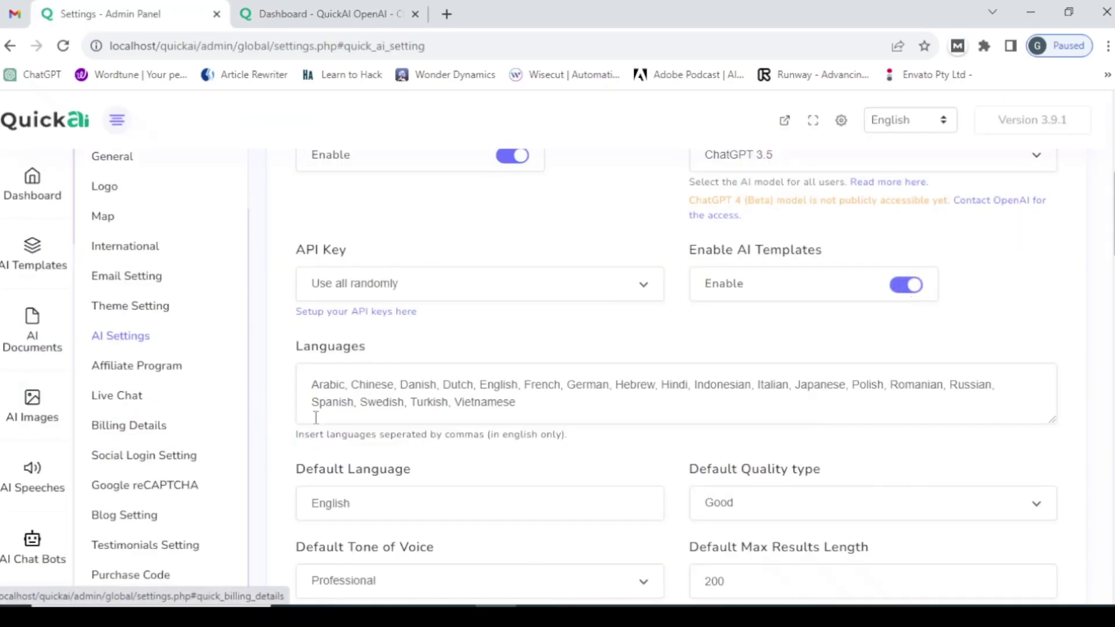
pyautogui.scroll(-3, 377, 415)
pyautogui.scroll(-3, 376, 414)
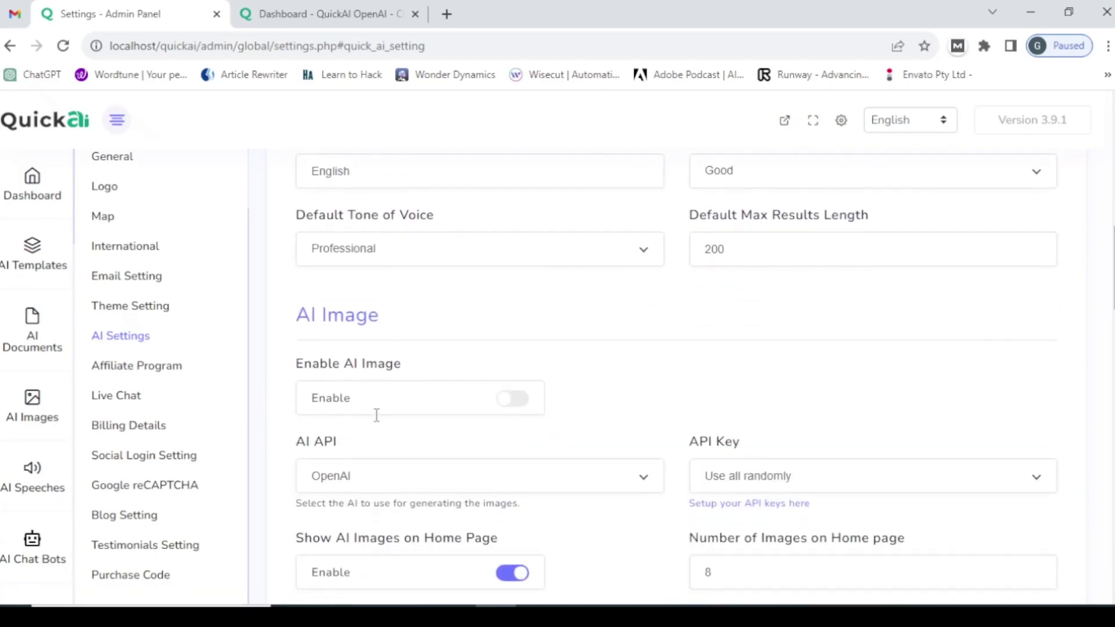
pyautogui.click(514, 400)
pyautogui.scroll(-1, 383, 438)
pyautogui.scroll(-6, 383, 438)
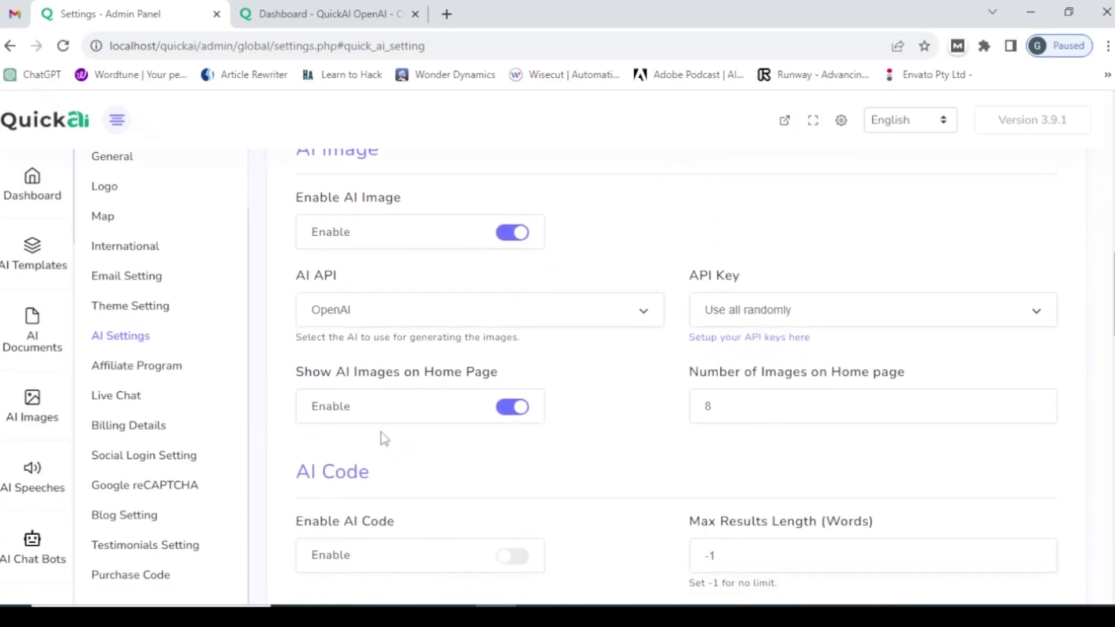
pyautogui.click(517, 394)
pyautogui.scroll(-4, 407, 410)
pyautogui.click(511, 311)
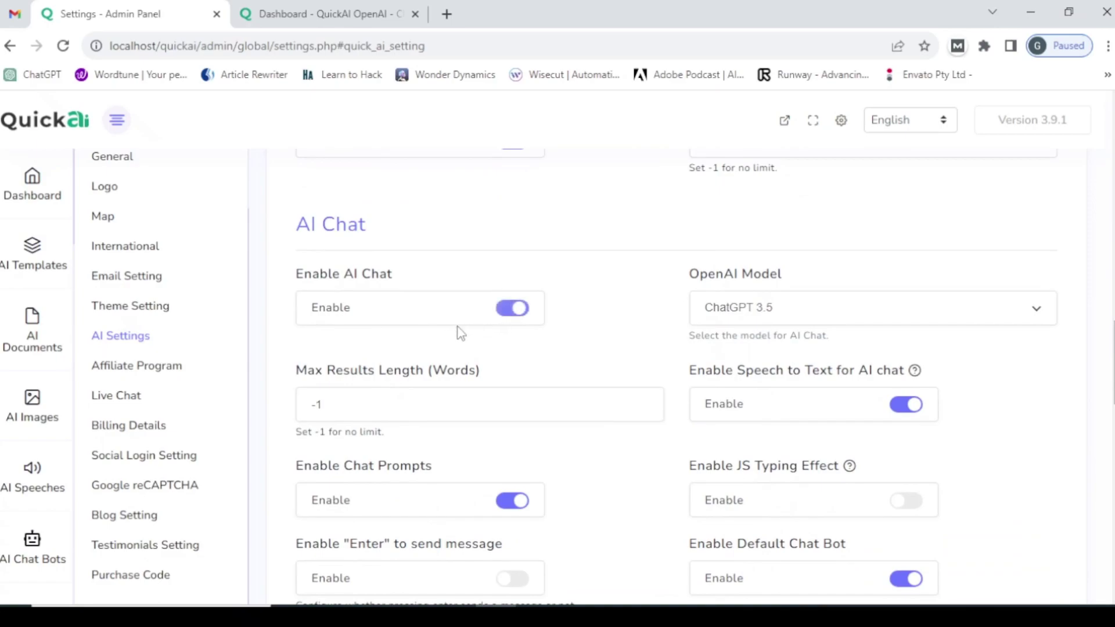
# - Turn Speech to Text and Text to Speech back on and save the AI settings
pyautogui.scroll(-2, 343, 354)
pyautogui.scroll(-1, 343, 354)
pyautogui.scroll(-2, 447, 355)
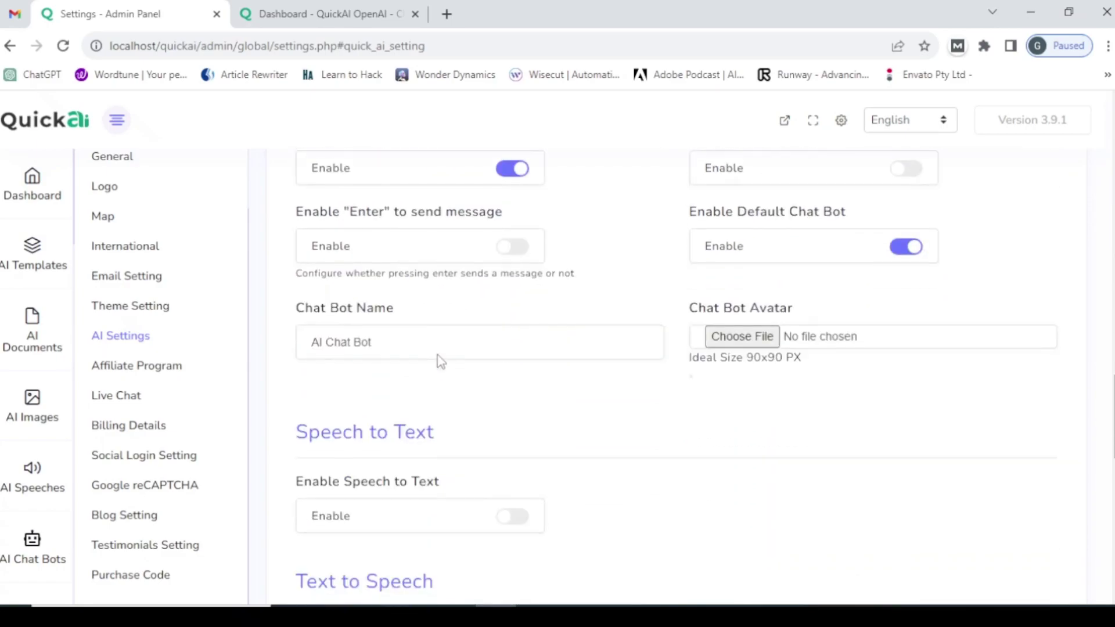
pyautogui.scroll(-3, 371, 357)
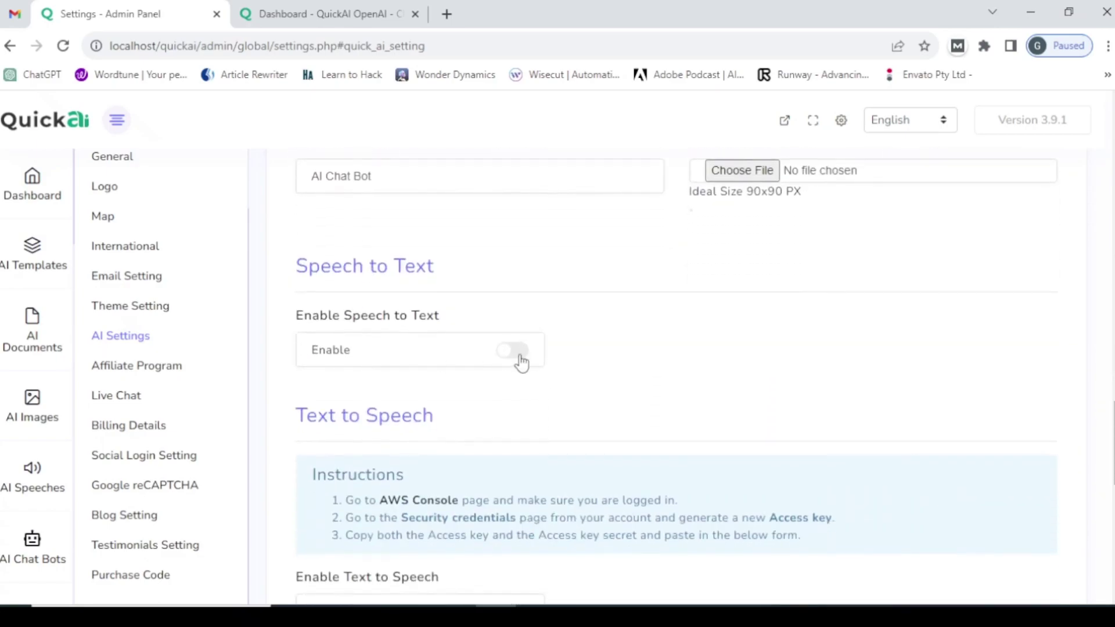
pyautogui.click(518, 354)
pyautogui.scroll(-4, 290, 422)
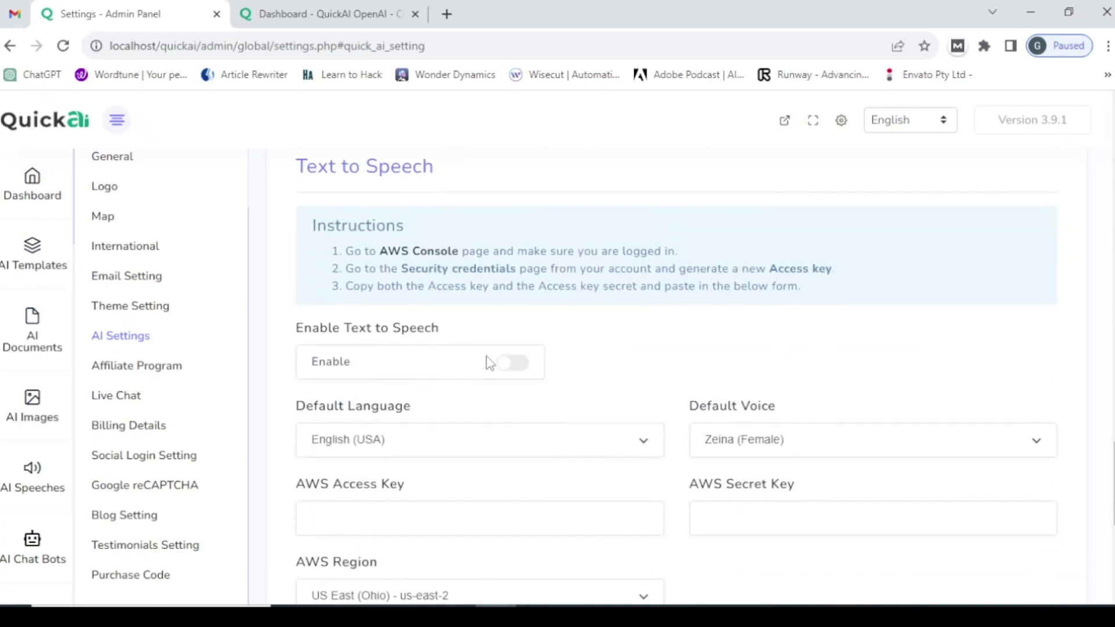
pyautogui.click(518, 364)
pyautogui.scroll(-6, 325, 378)
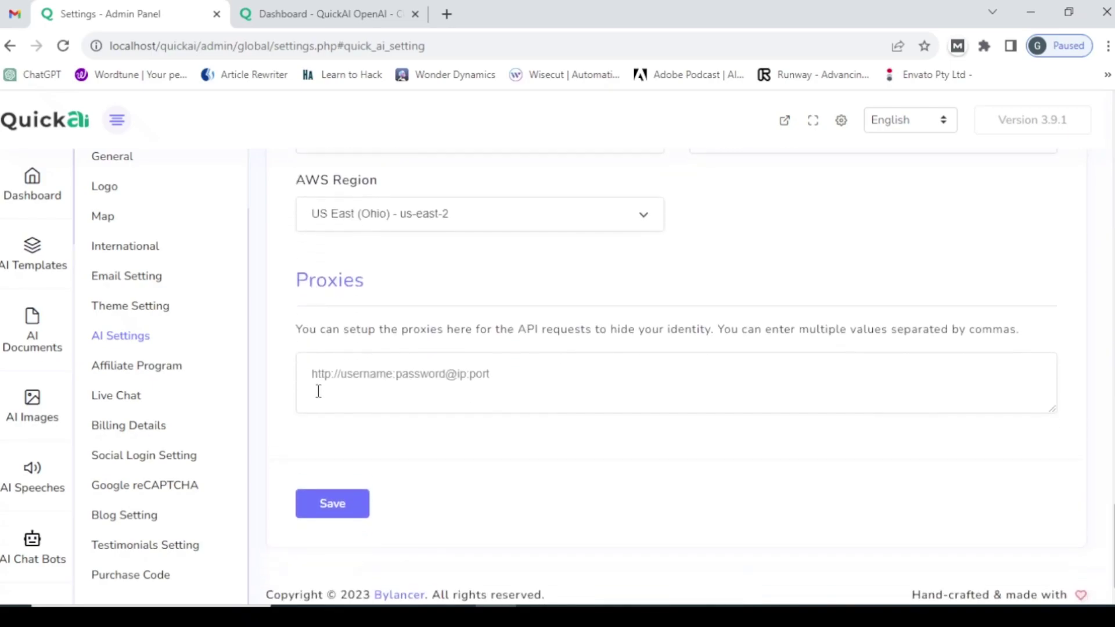
pyautogui.click(341, 494)
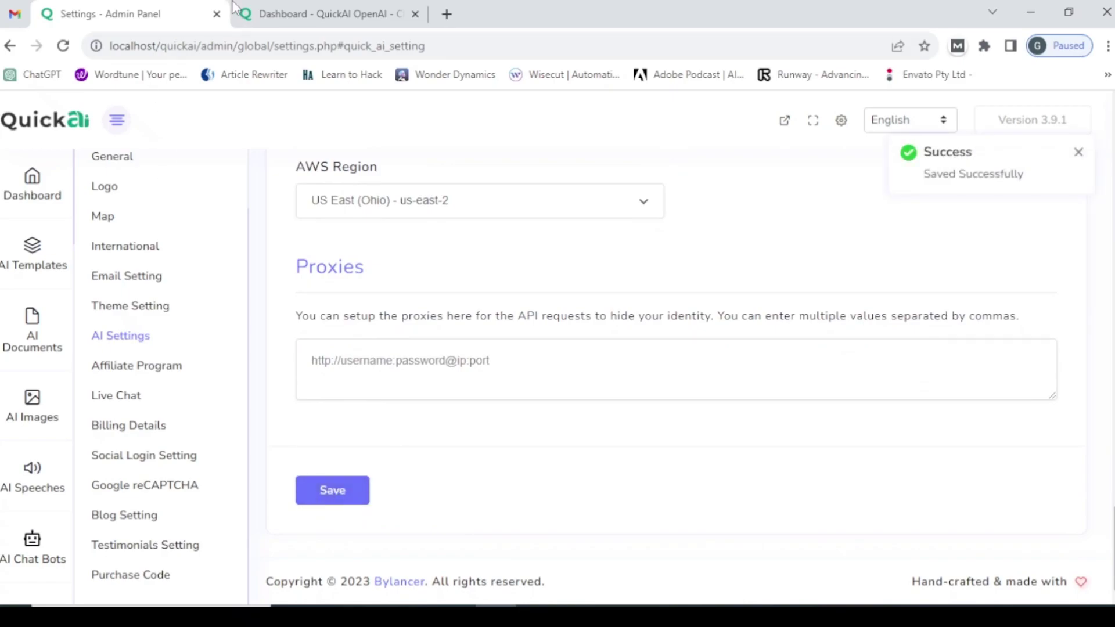
# - Reload the user dashboard to confirm its menu lists all AI tools again, then return to admin settings
pyautogui.click(270, 8)
pyautogui.click(306, 39)
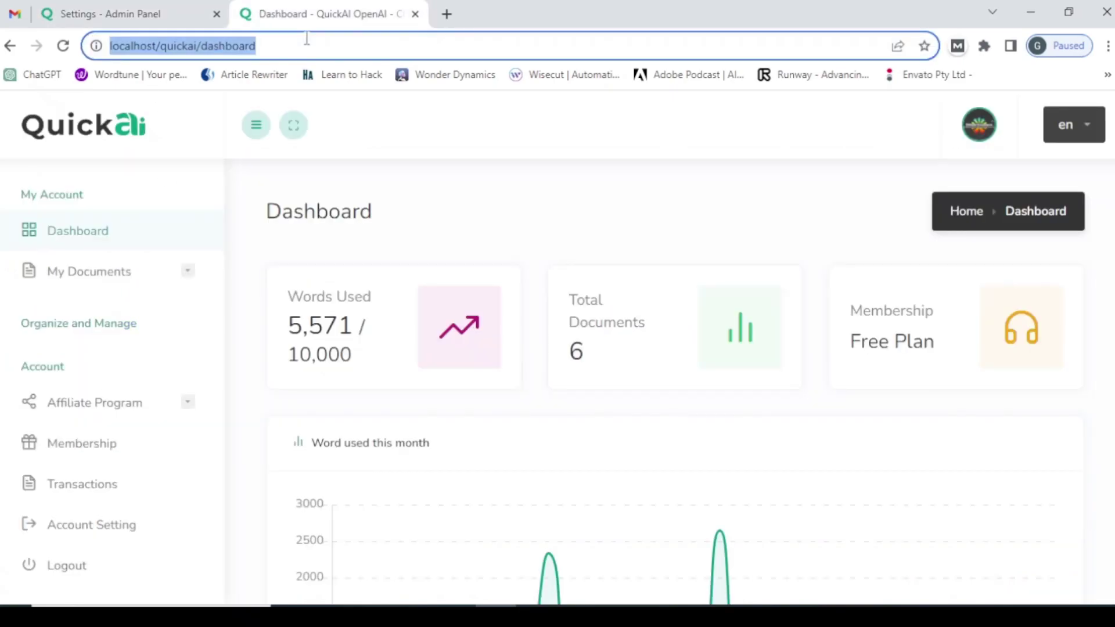
pyautogui.press('Return')
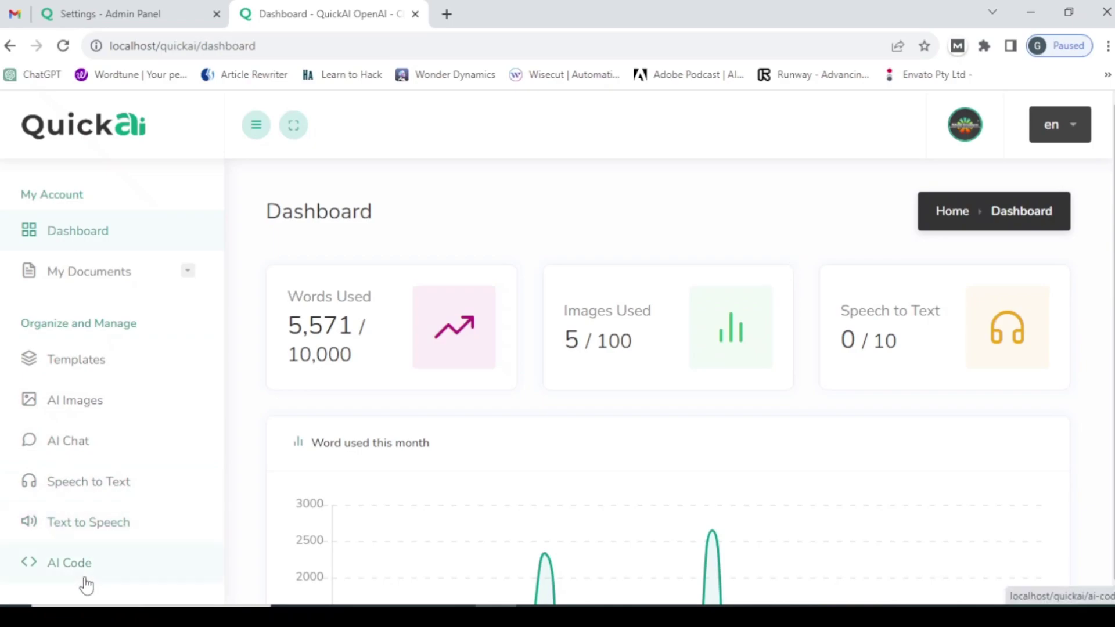
pyautogui.click(129, 12)
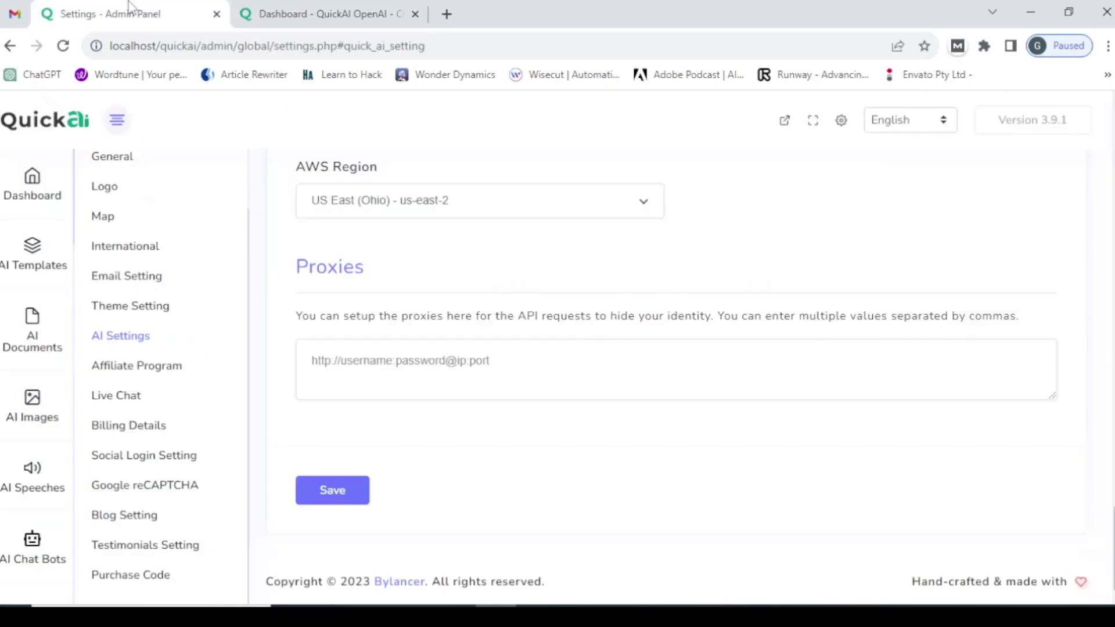
pyautogui.scroll(10, 497, 361)
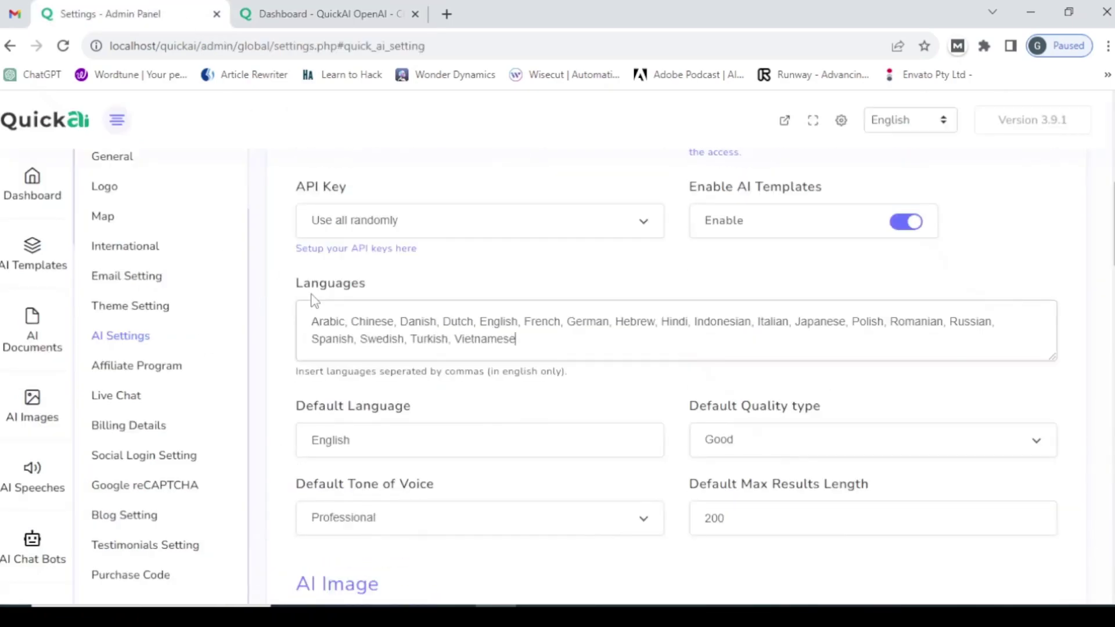
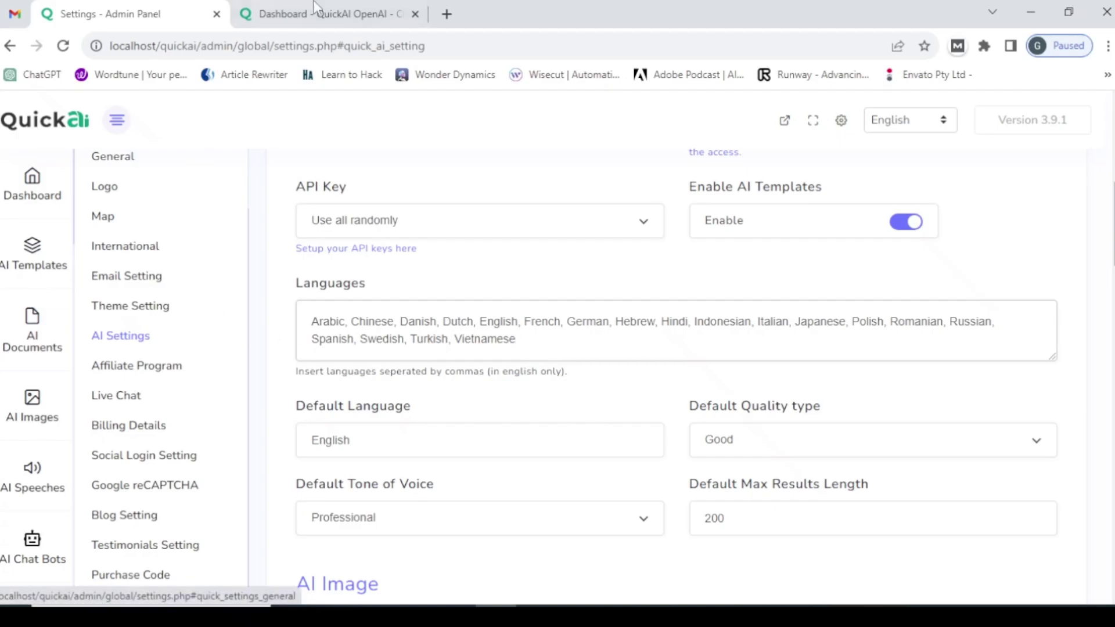
# - Open the Blog Ideas writing template from the user dashboard's Templates list
pyautogui.click(335, 10)
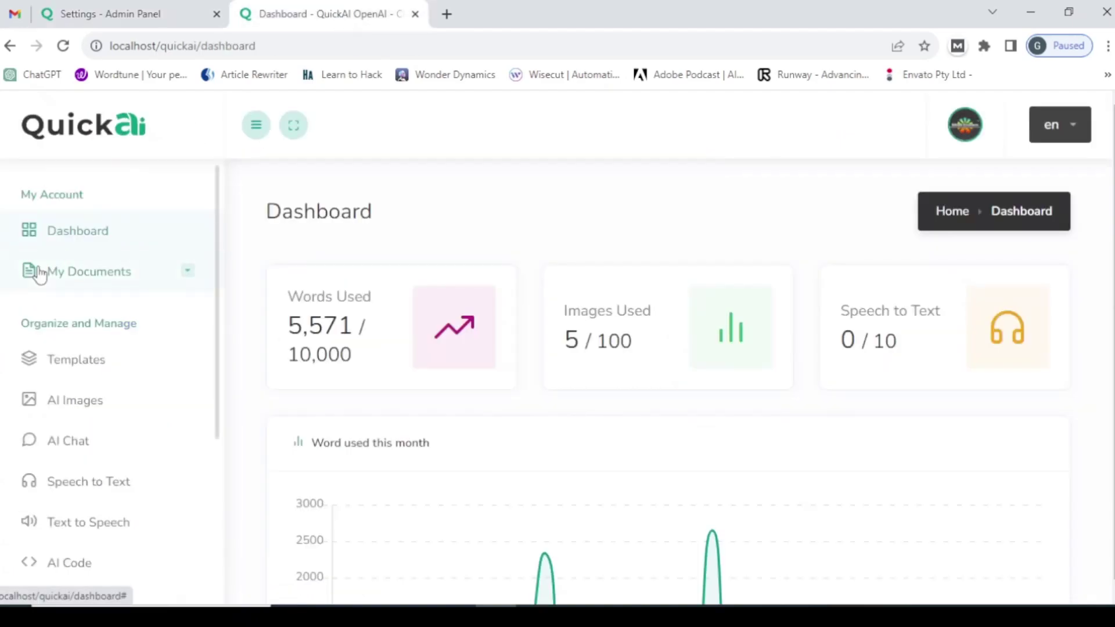
pyautogui.click(88, 359)
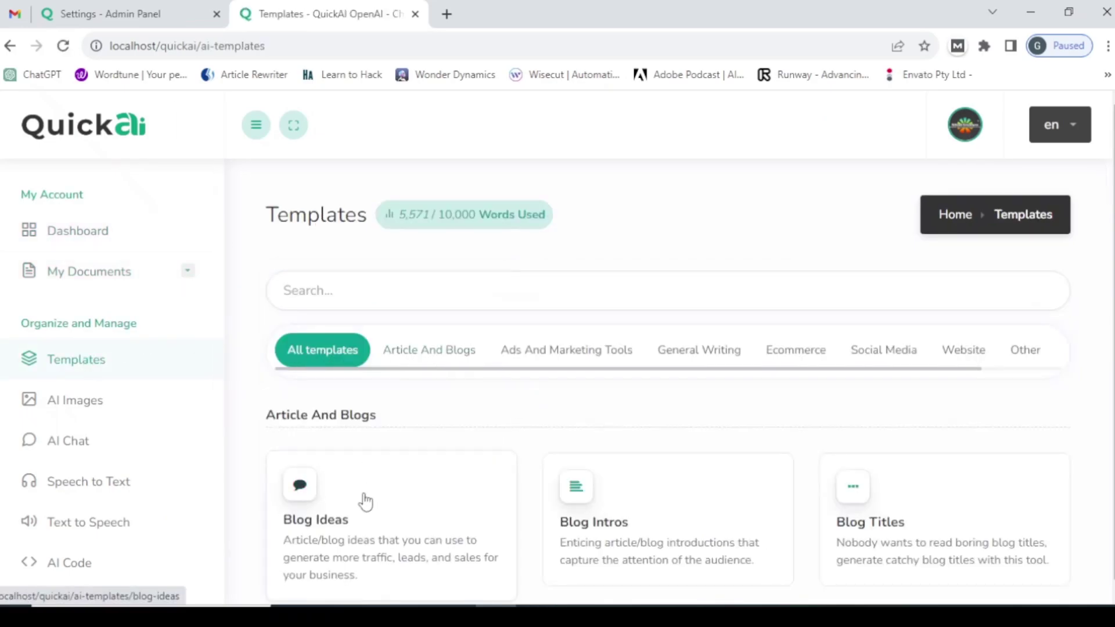
pyautogui.click(326, 530)
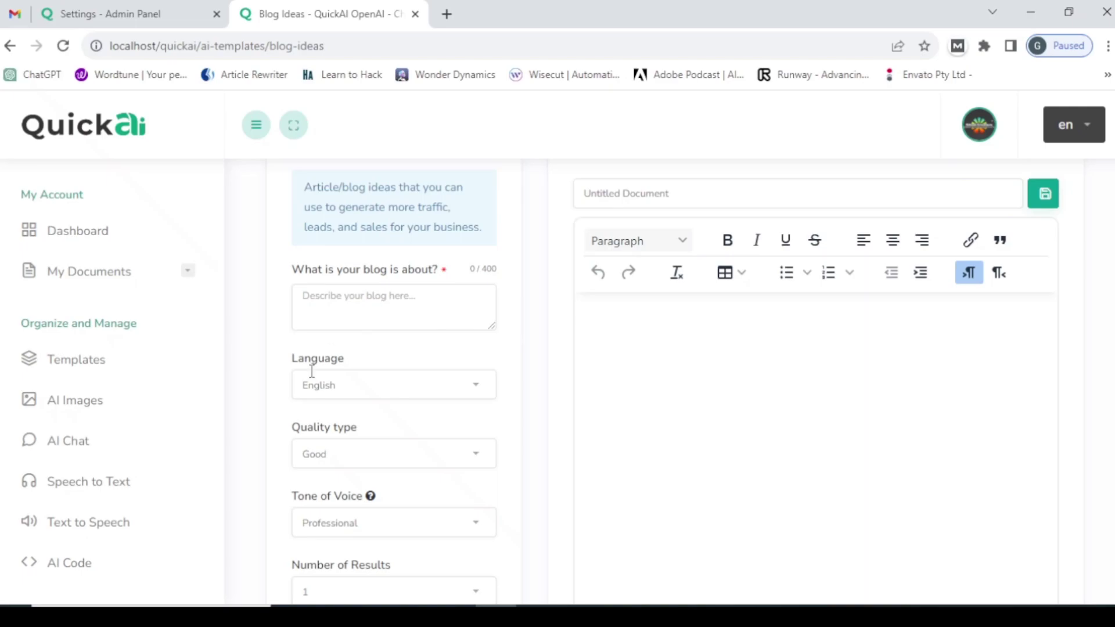
pyautogui.click(366, 395)
pyautogui.click(366, 395)
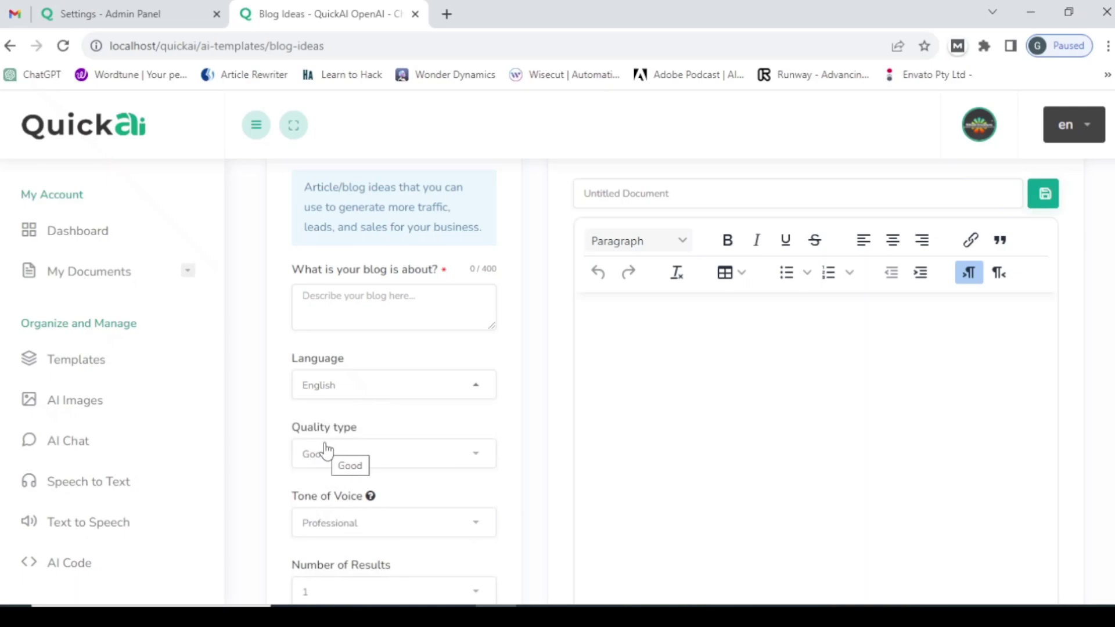
pyautogui.click(339, 461)
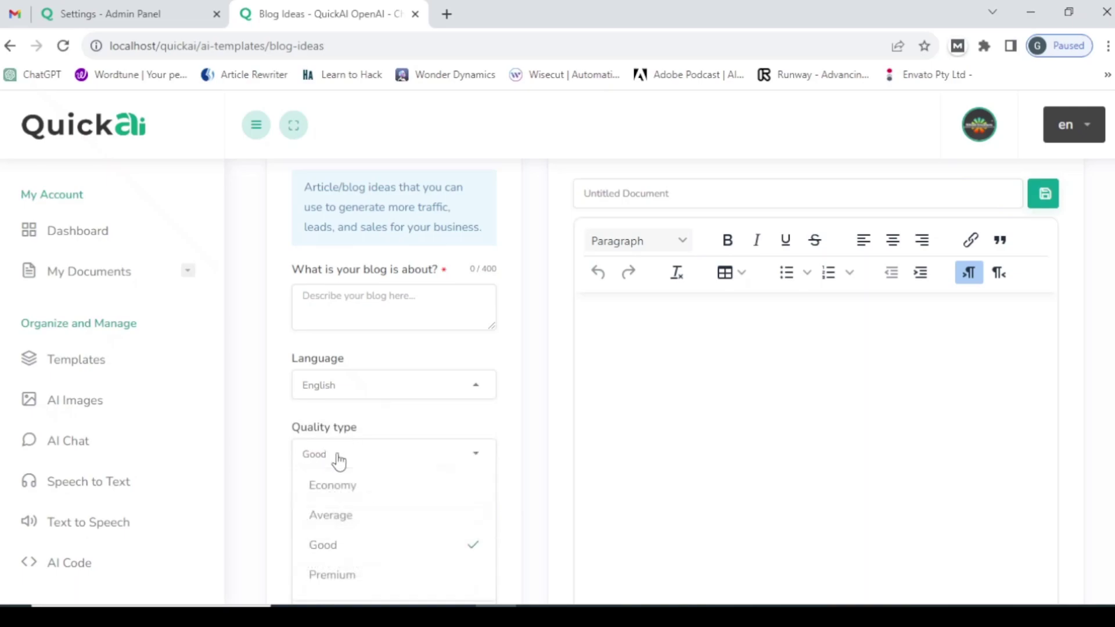
pyautogui.click(381, 428)
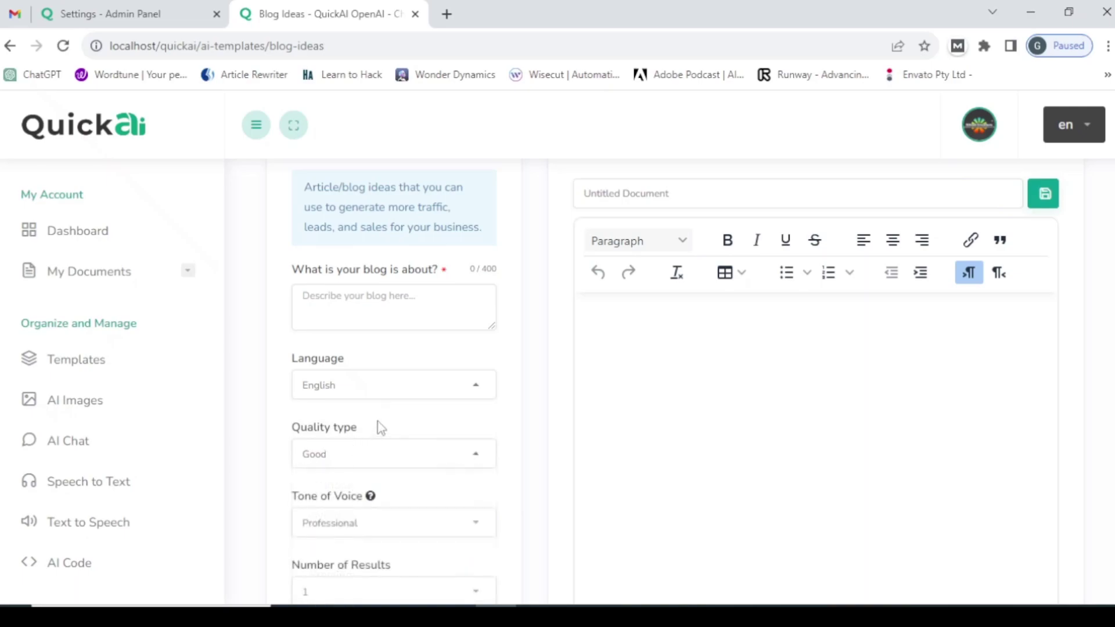
pyautogui.click(356, 523)
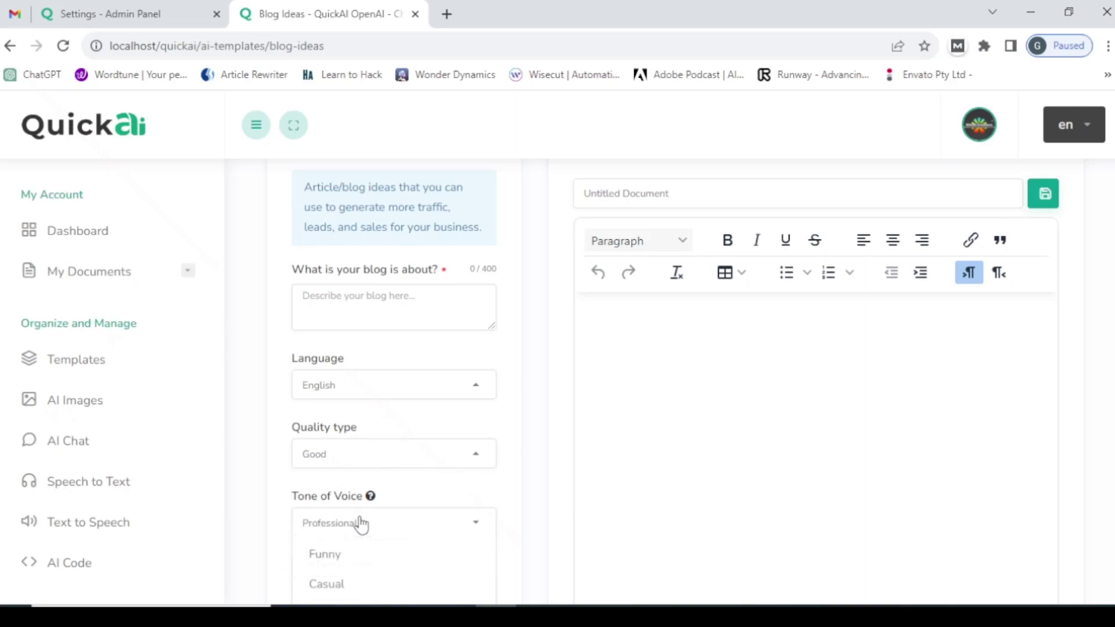
pyautogui.click(400, 492)
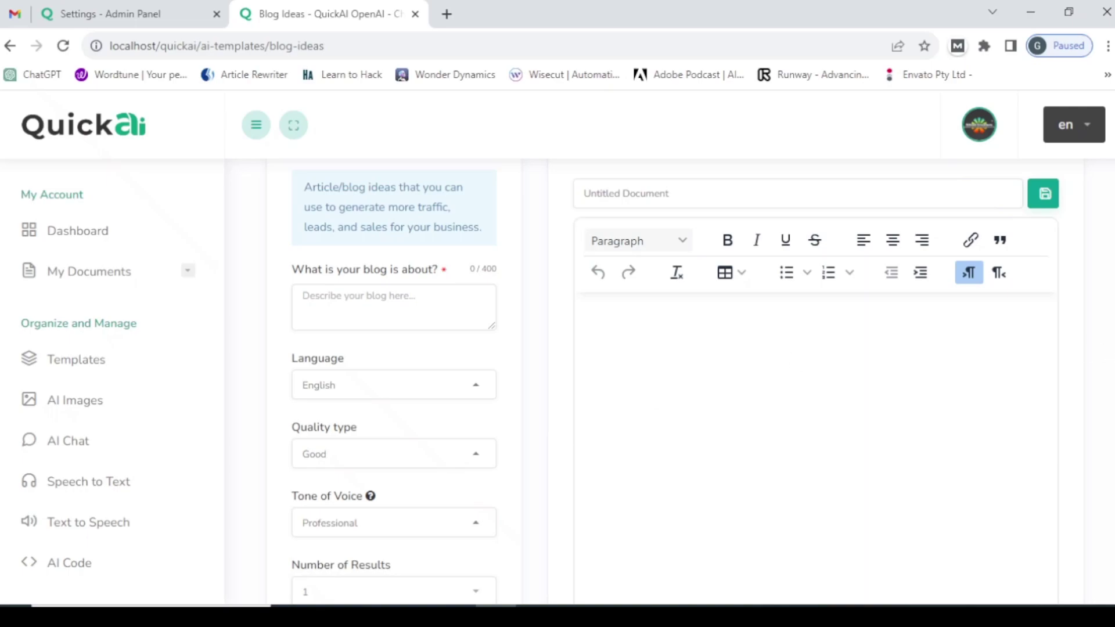
pyautogui.scroll(-3, 557, 377)
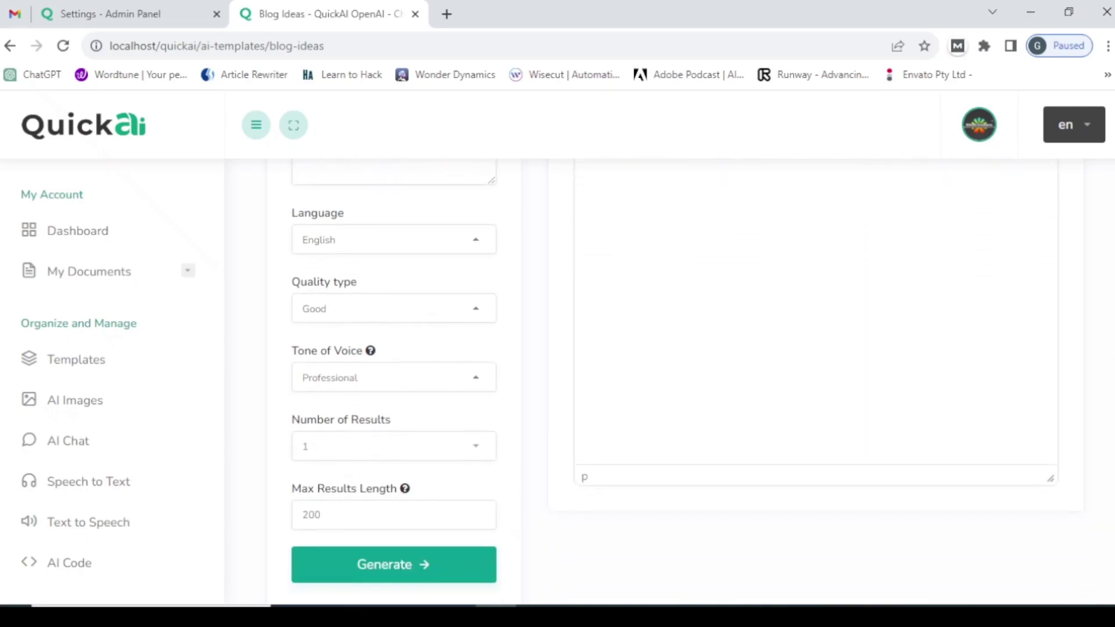
pyautogui.click(391, 451)
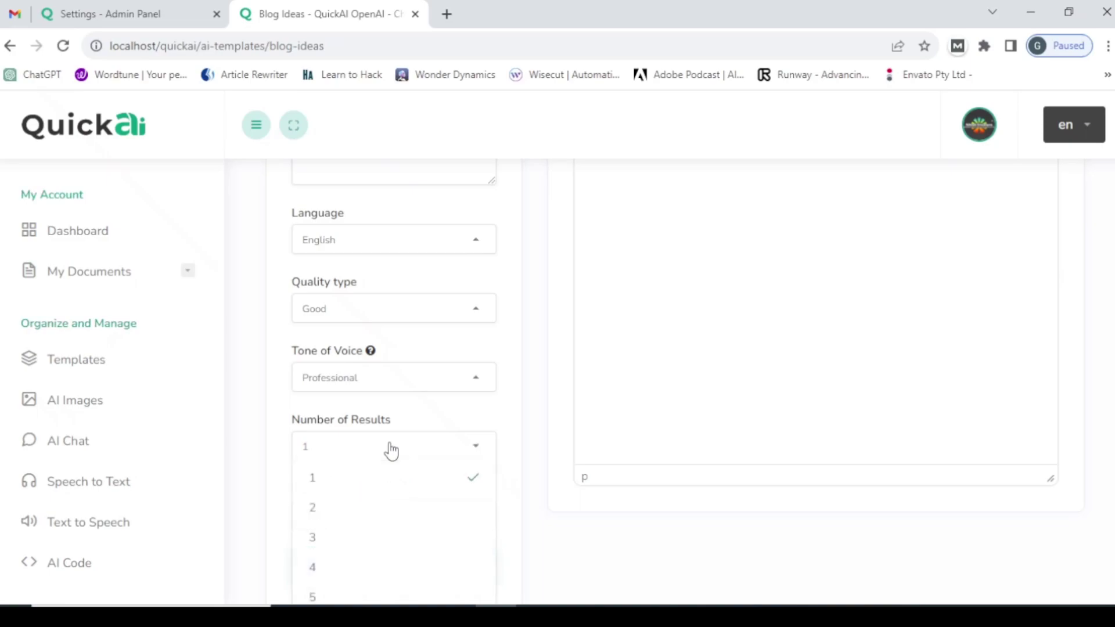
pyautogui.click(495, 428)
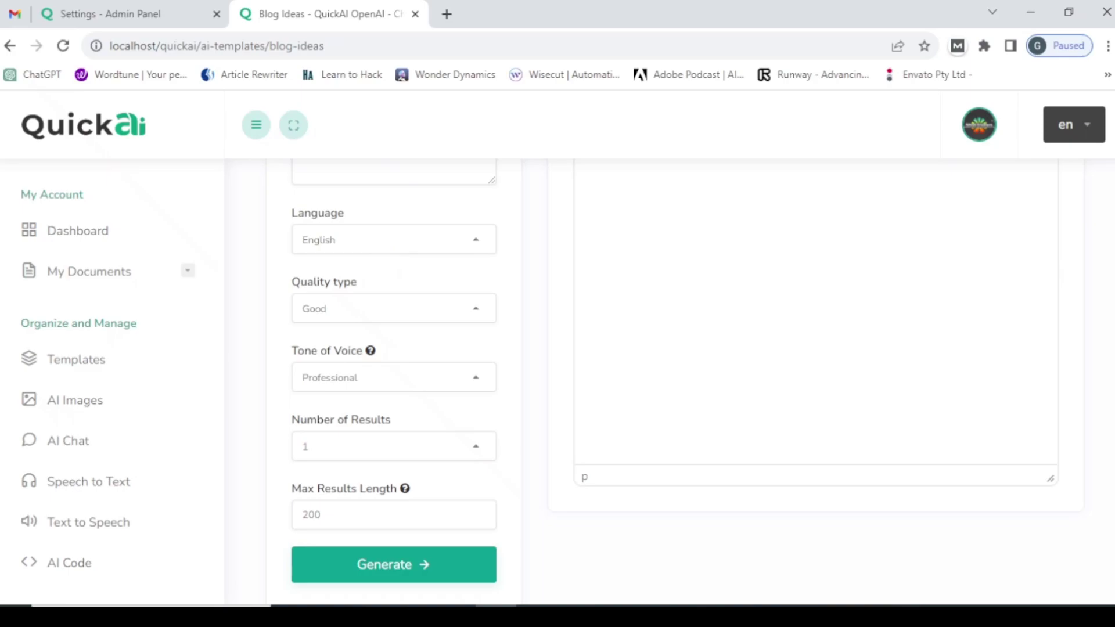
pyautogui.scroll(5, 1102, 447)
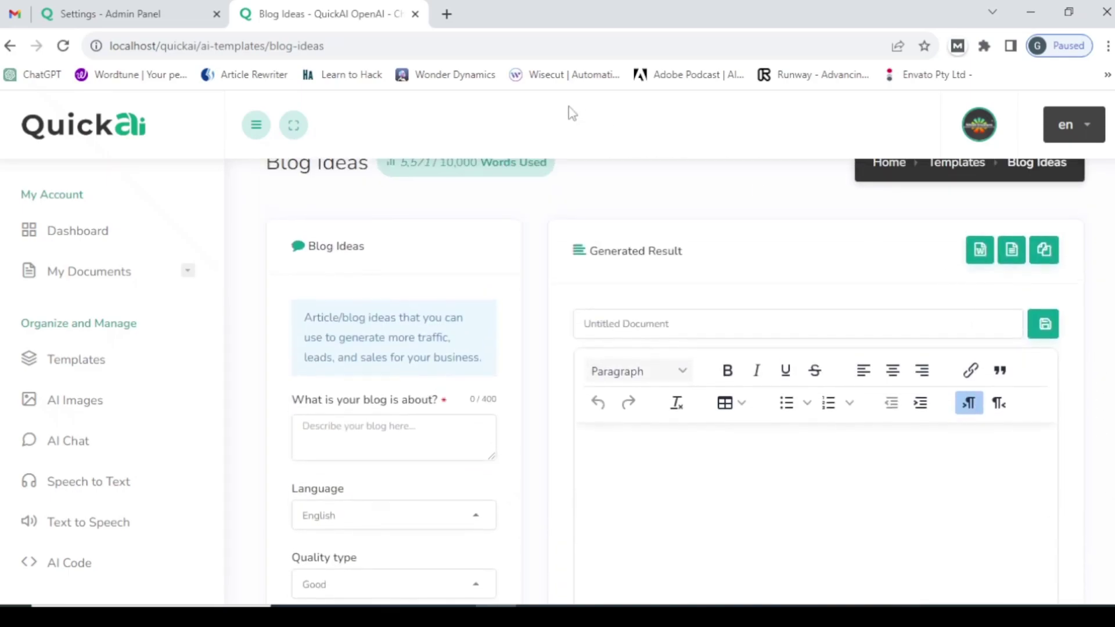
# - Copy and delete 'Arabic,' from the start of the Languages list, then save the AI settings
pyautogui.click(74, 19)
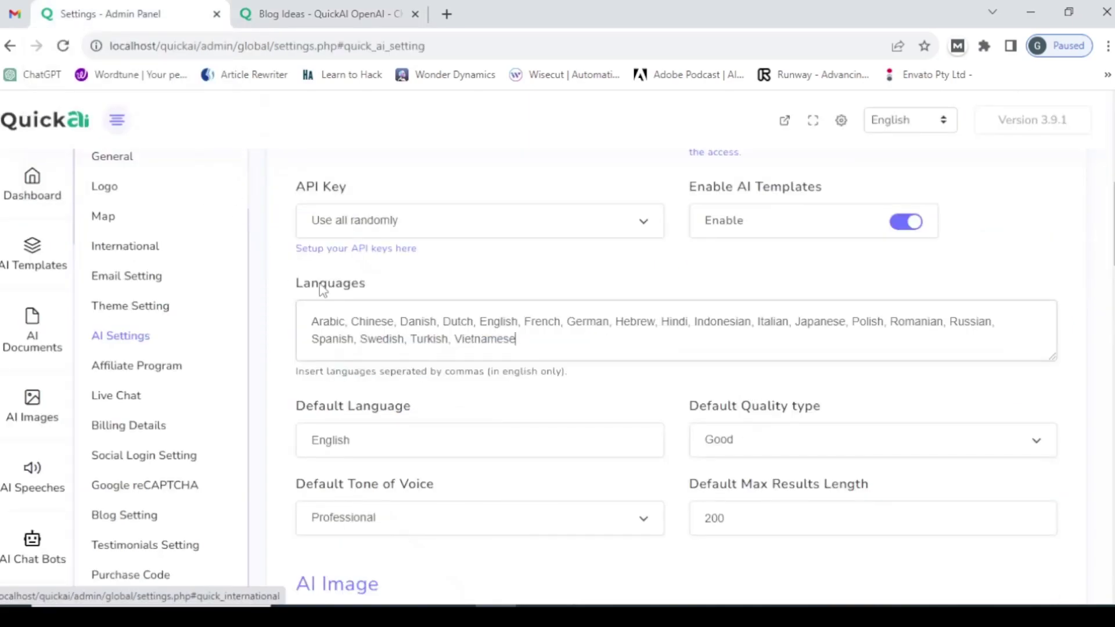
pyautogui.click(532, 352)
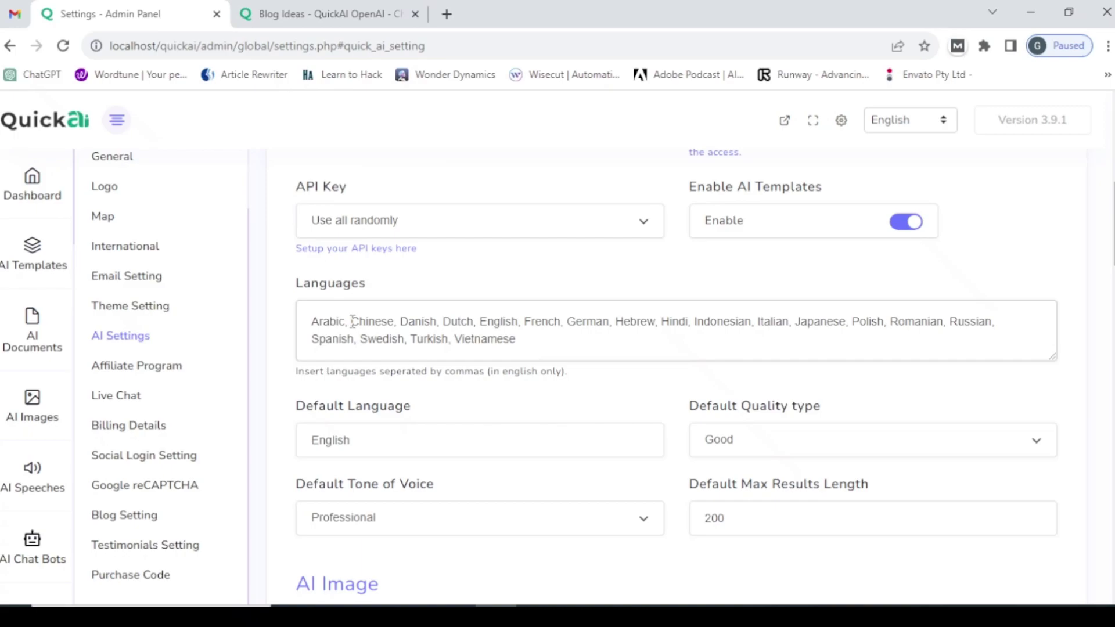
pyautogui.moveTo(351, 321); pyautogui.dragTo(309, 321)
pyautogui.rightClick(325, 325)
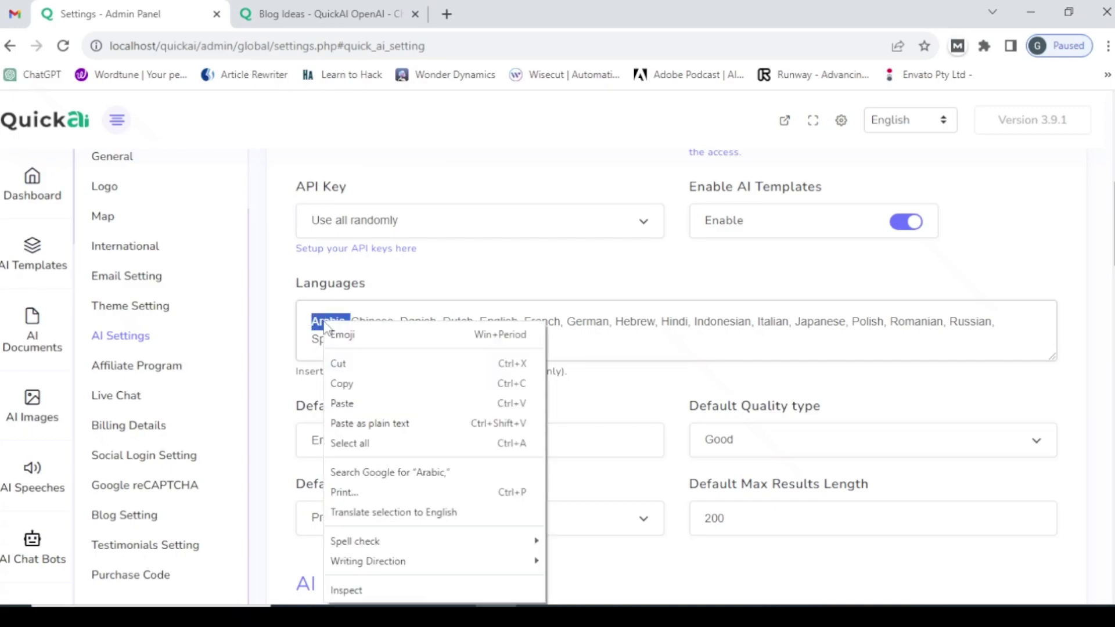
pyautogui.click(349, 385)
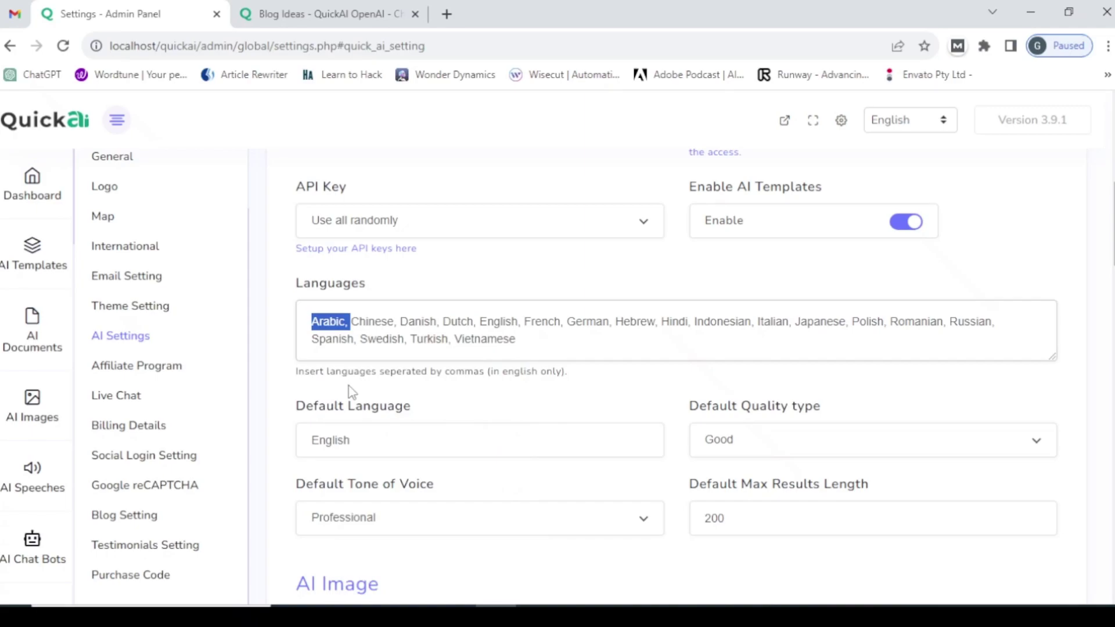
pyautogui.press('BackSpace')
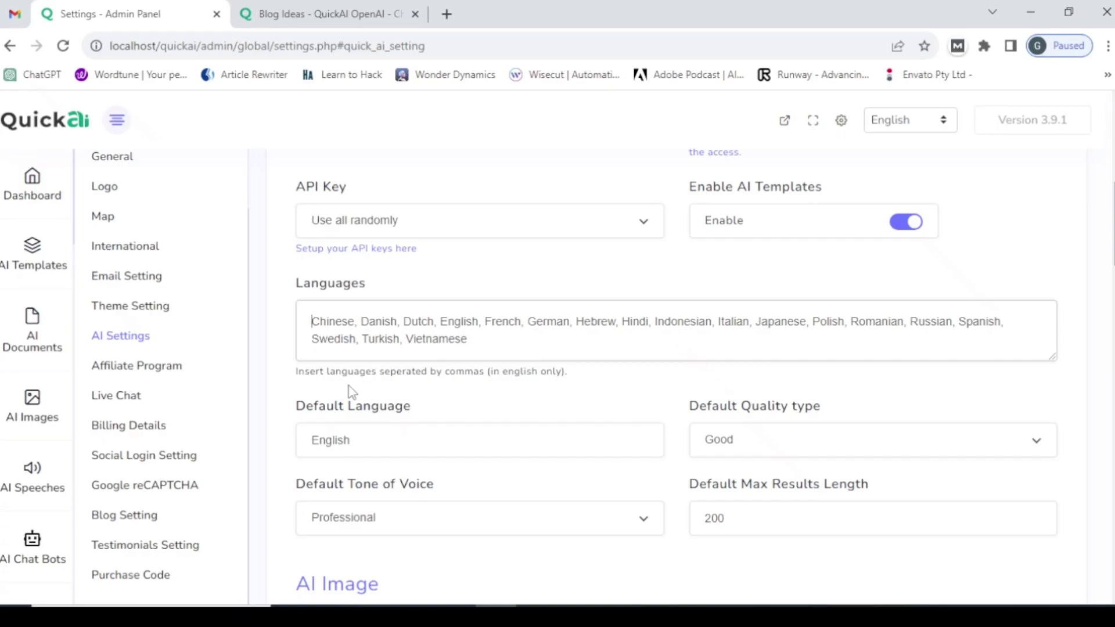
pyautogui.scroll(-10, 1111, 233)
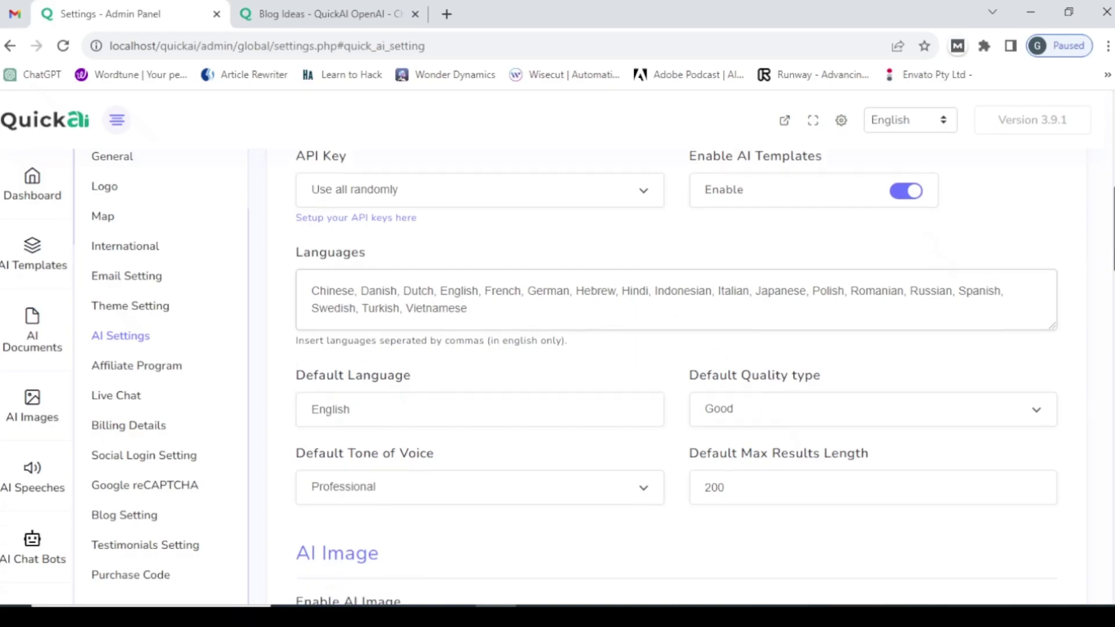
pyautogui.scroll(-10, 676, 377)
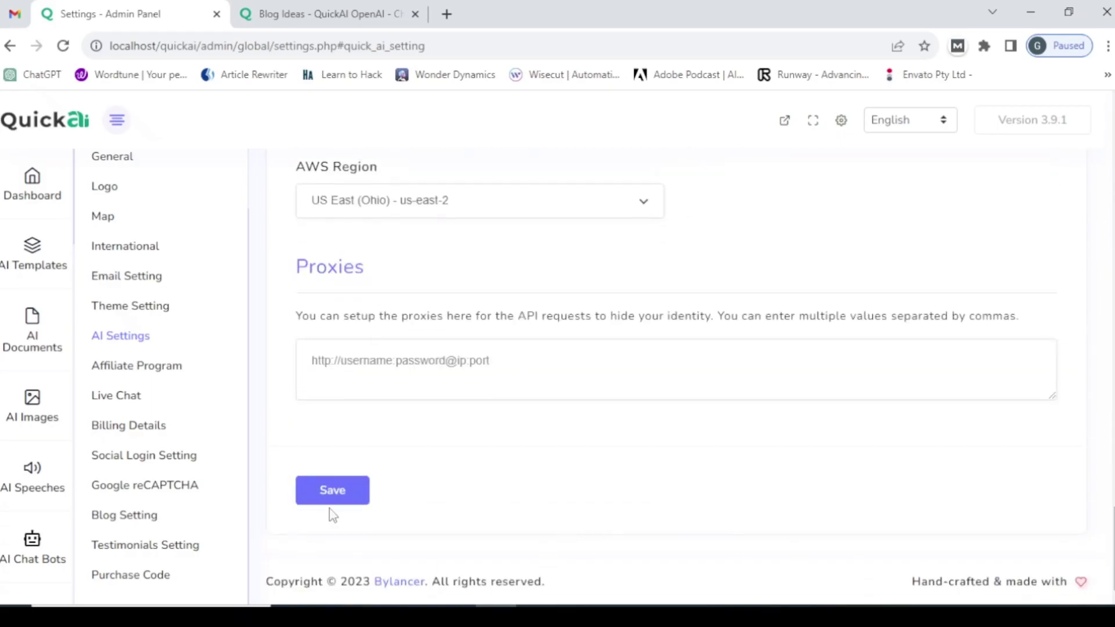
pyautogui.click(343, 490)
# - Reload Blog Ideas and confirm its Language choices now start with Chinese, without Arabic
pyautogui.click(234, 13)
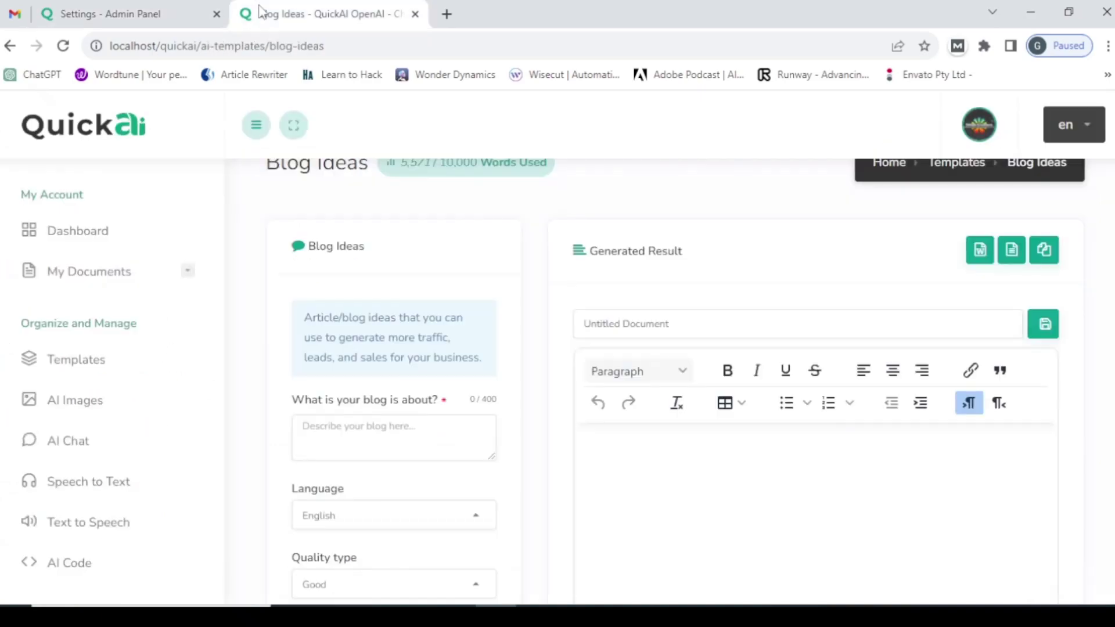
pyautogui.click(231, 44)
pyautogui.press('Return')
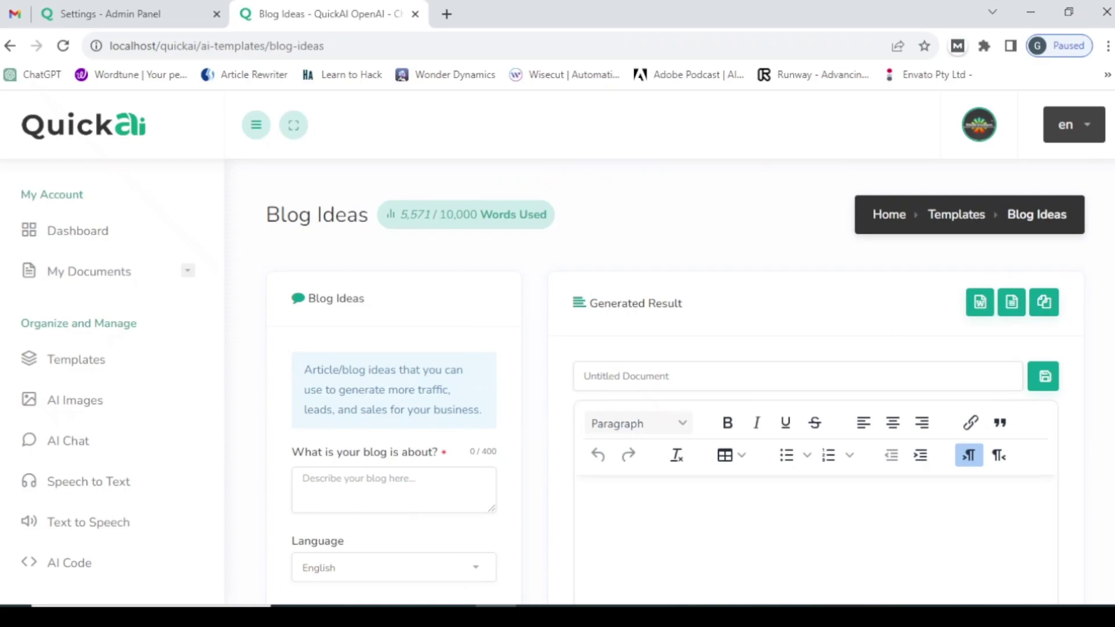
pyautogui.scroll(-3, 809, 424)
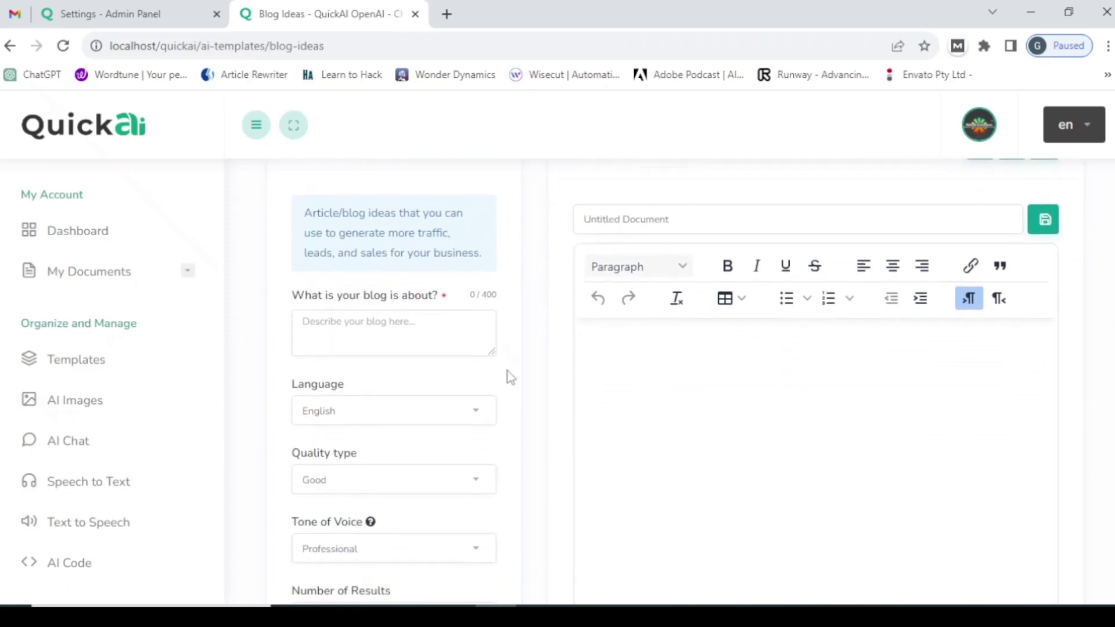
pyautogui.click(426, 426)
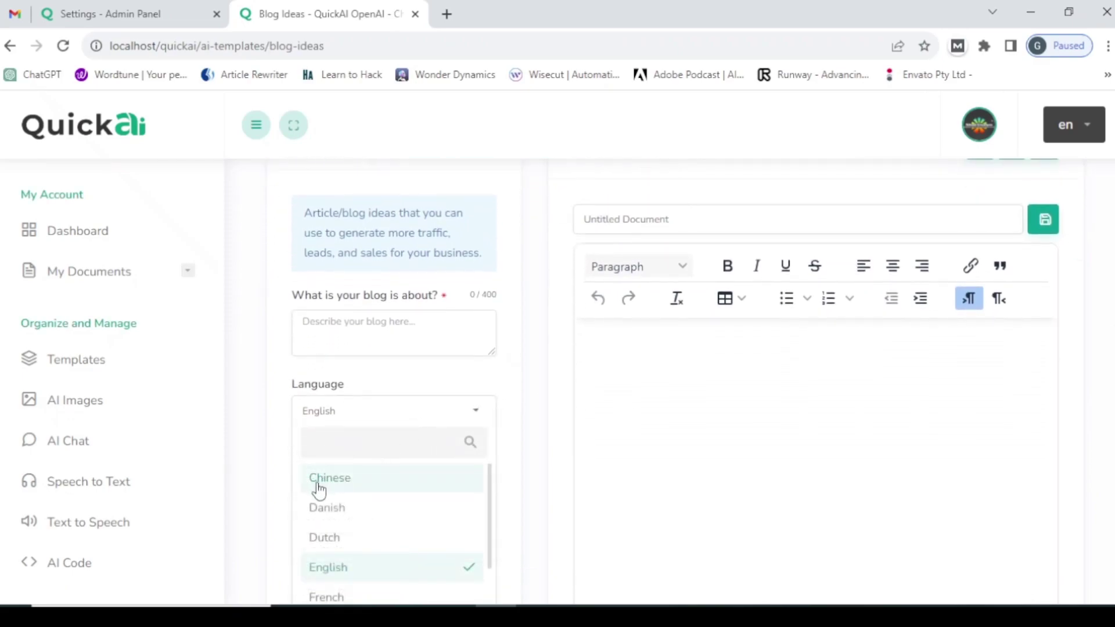
pyautogui.click(117, 13)
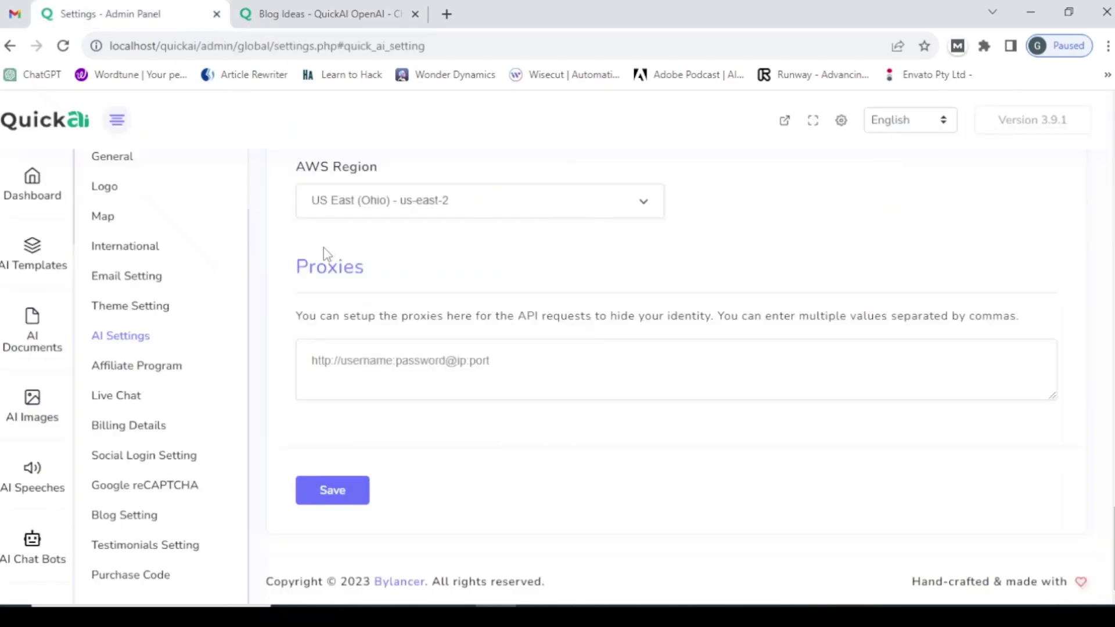
# - Paste 'Arabic, ' back before Chinese at the start of the Languages list and save
pyautogui.moveTo(1112, 546); pyautogui.dragTo(1095, 246)
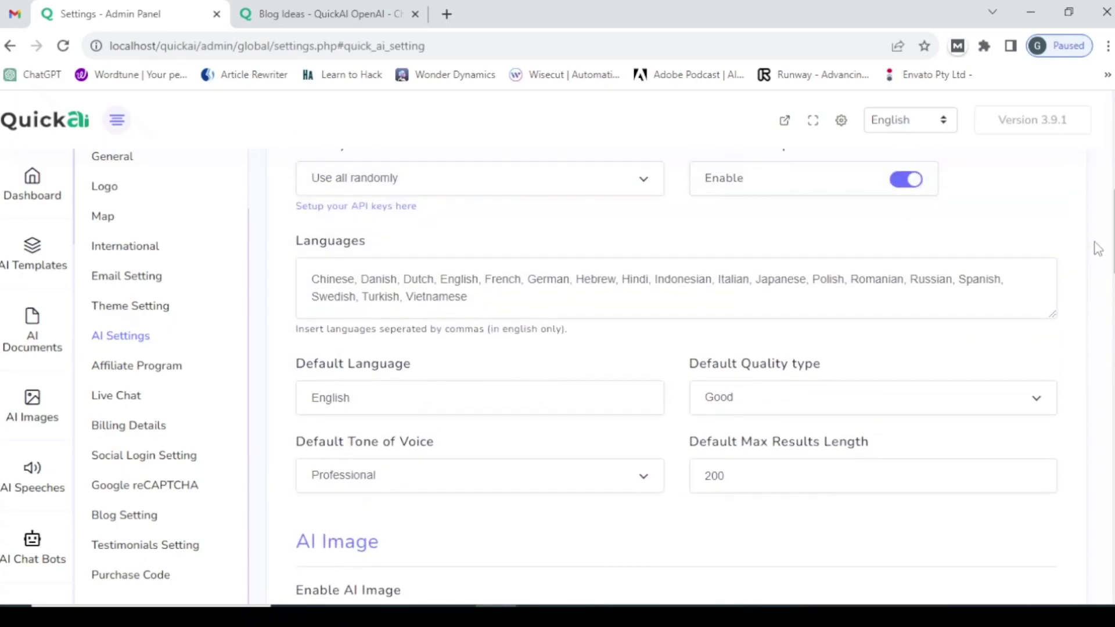
pyautogui.click(259, 14)
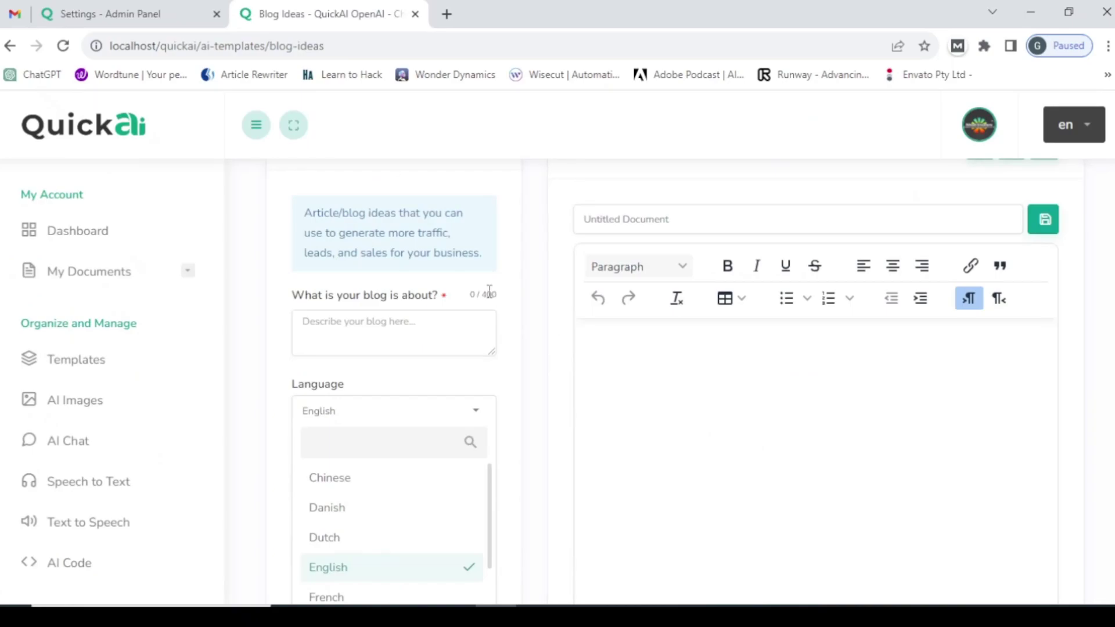
pyautogui.click(107, 7)
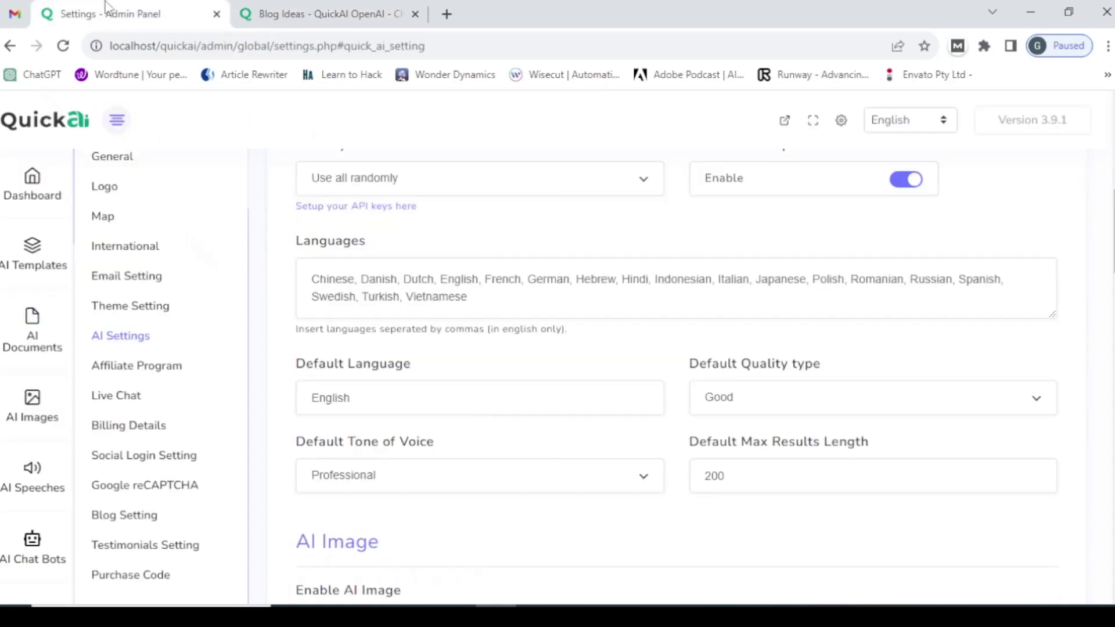
pyautogui.rightClick(312, 277)
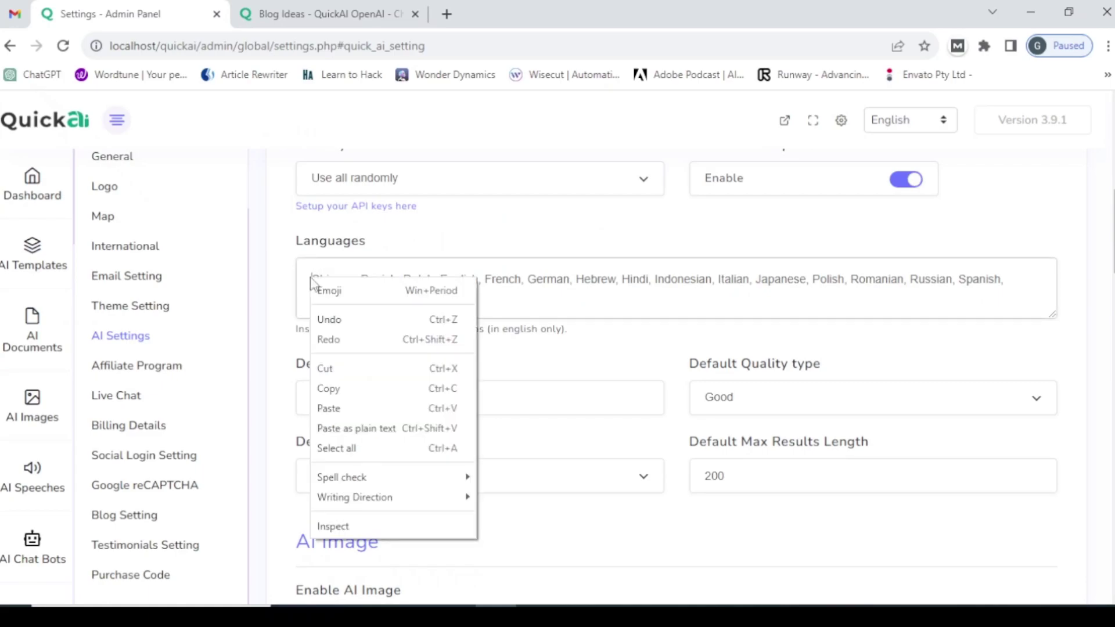
pyautogui.click(329, 408)
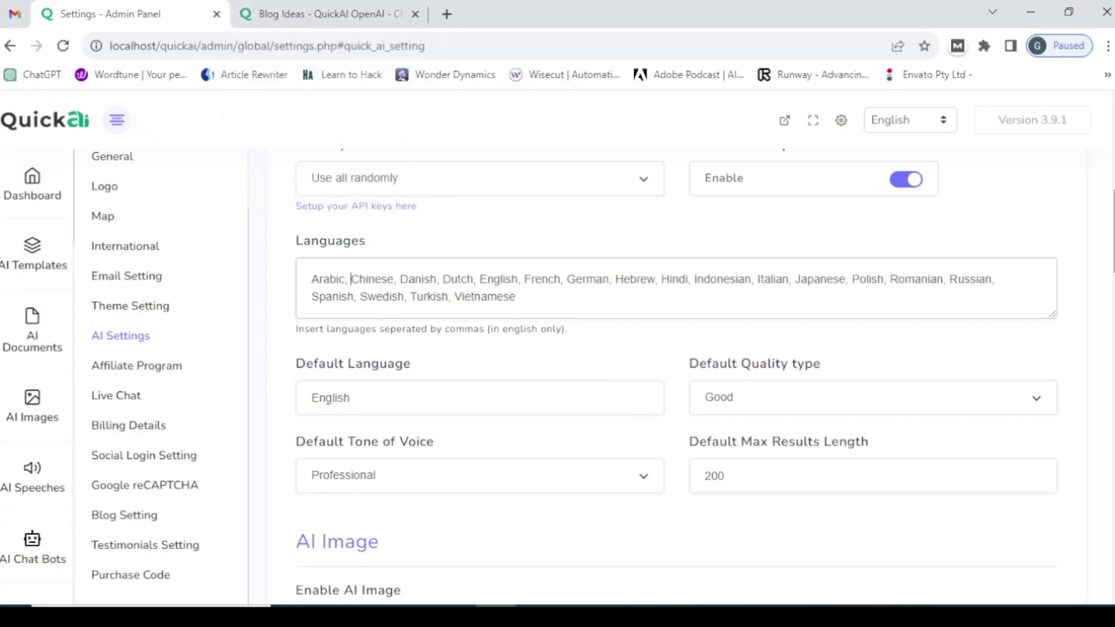
pyautogui.scroll(-20, 1088, 393)
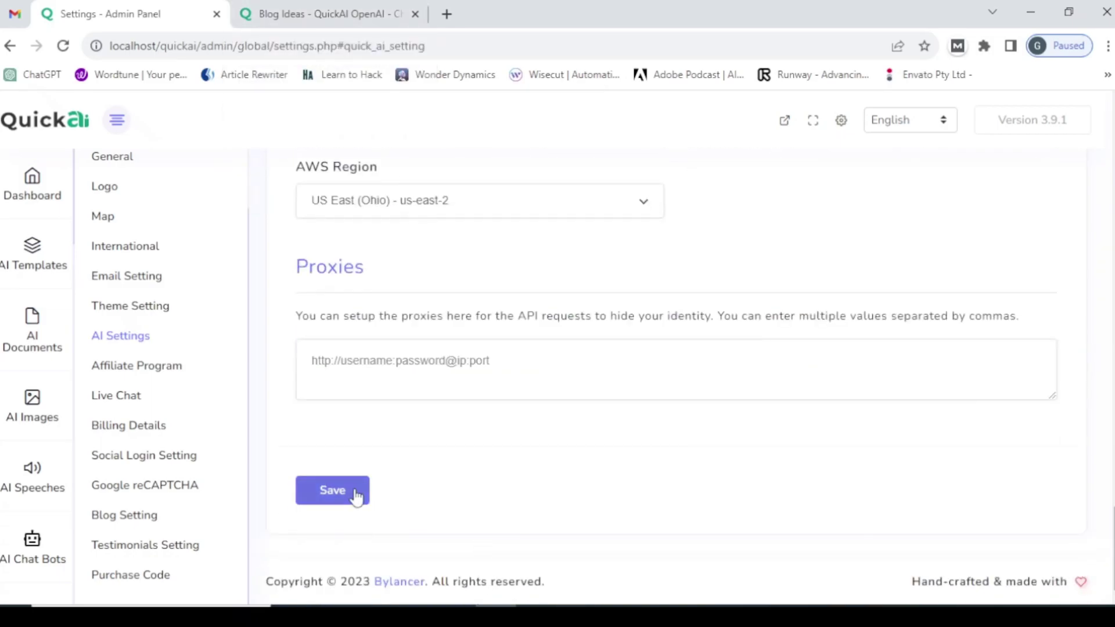
pyautogui.click(357, 497)
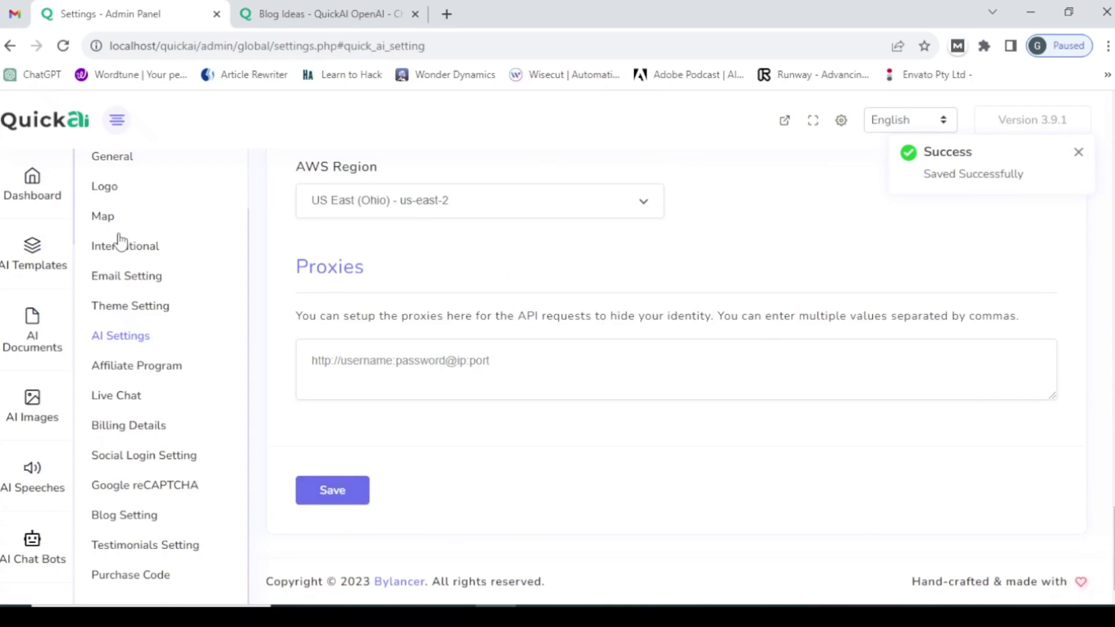
pyautogui.click(350, 7)
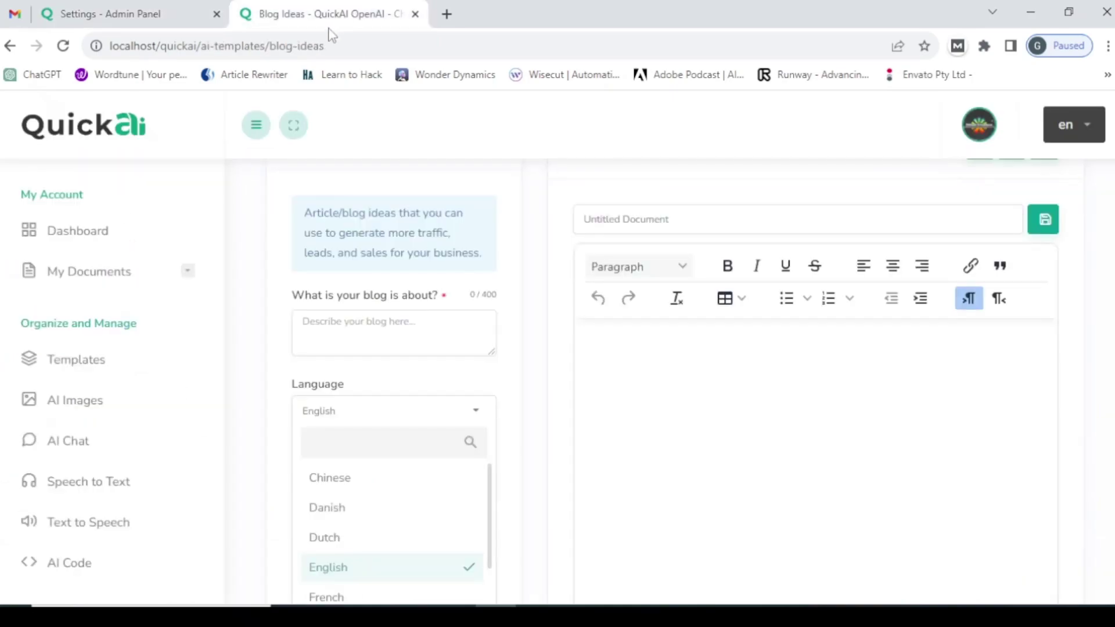
# - Reload Blog Ideas and check that Arabic again leads the Language choices, ahead of Chinese
pyautogui.click(323, 46)
pyautogui.press('Return')
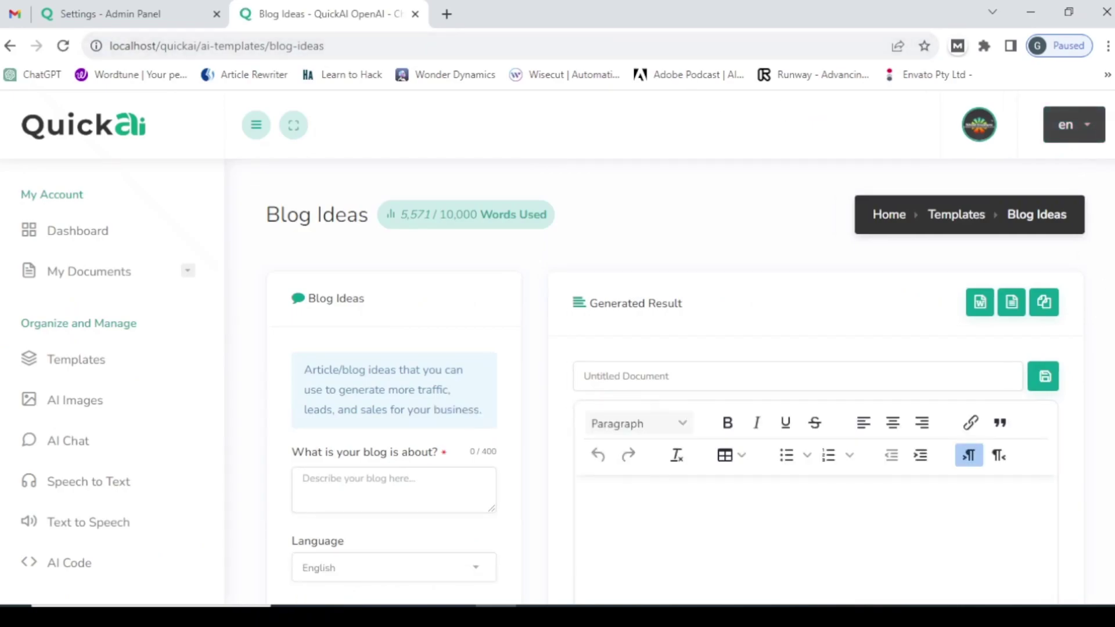
pyautogui.scroll(-3, 600, 355)
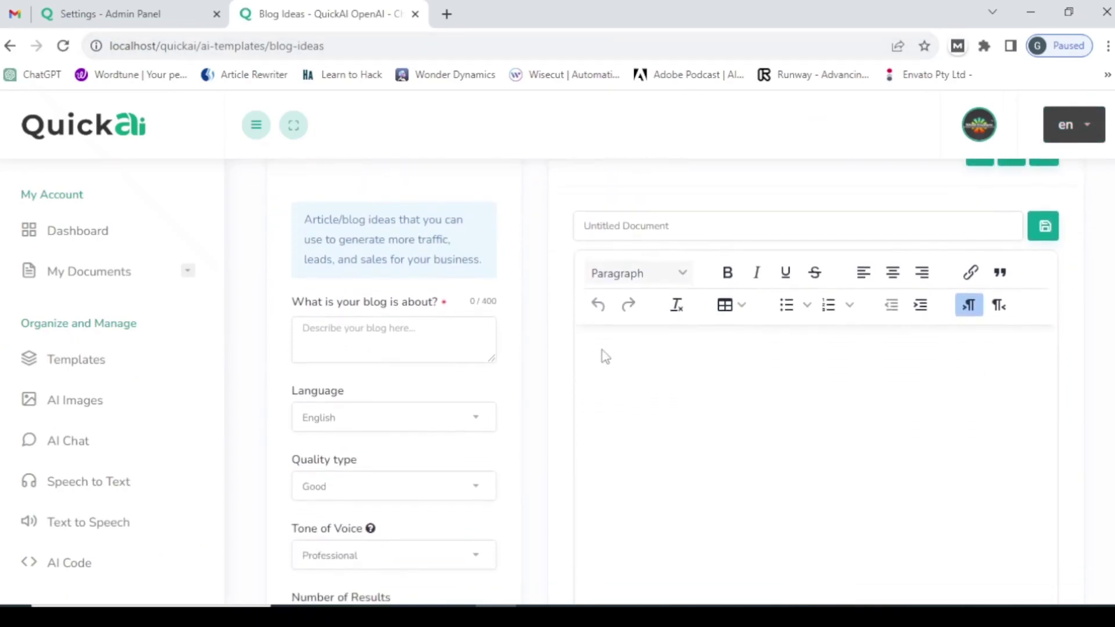
pyautogui.click(429, 417)
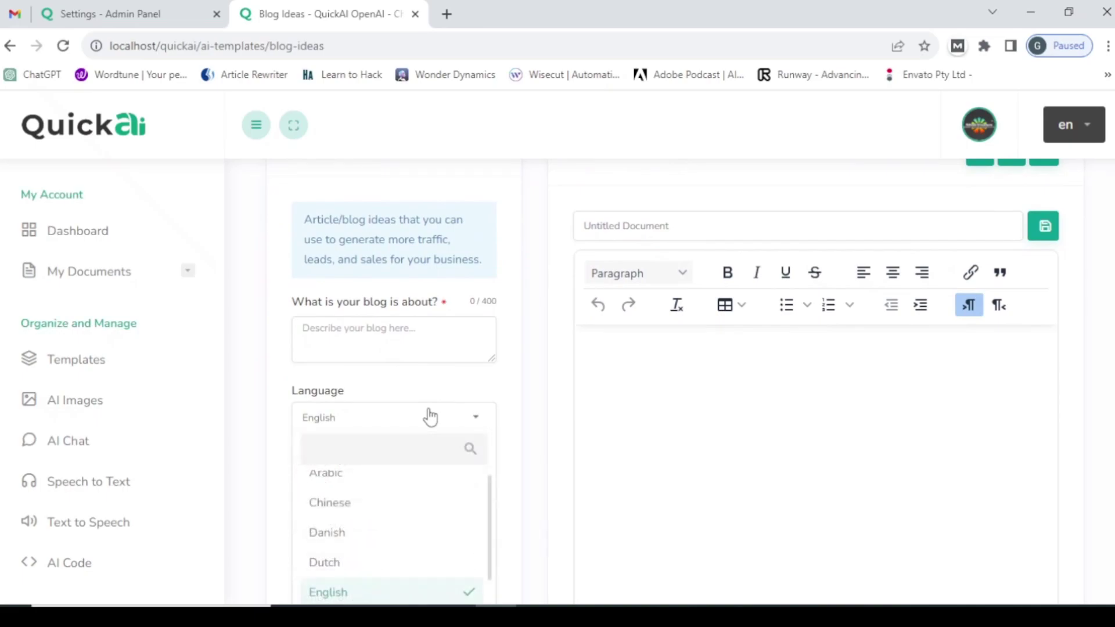
pyautogui.scroll(1, 490, 498)
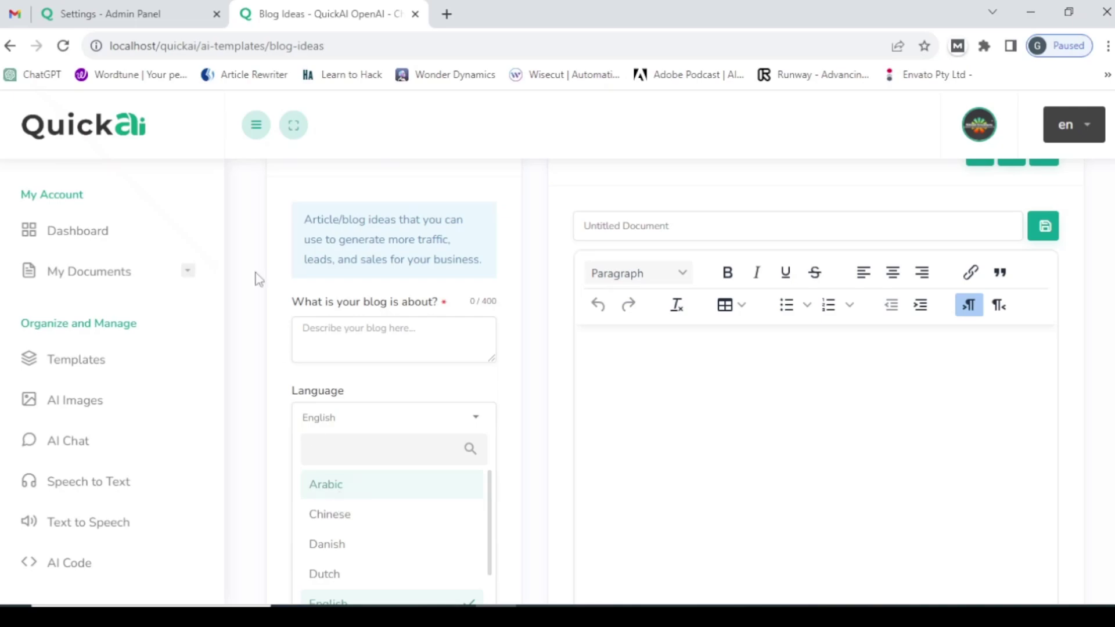
# - Add a trailing comma after Vietnamese in the Languages list and save the AI settings
pyautogui.click(170, 8)
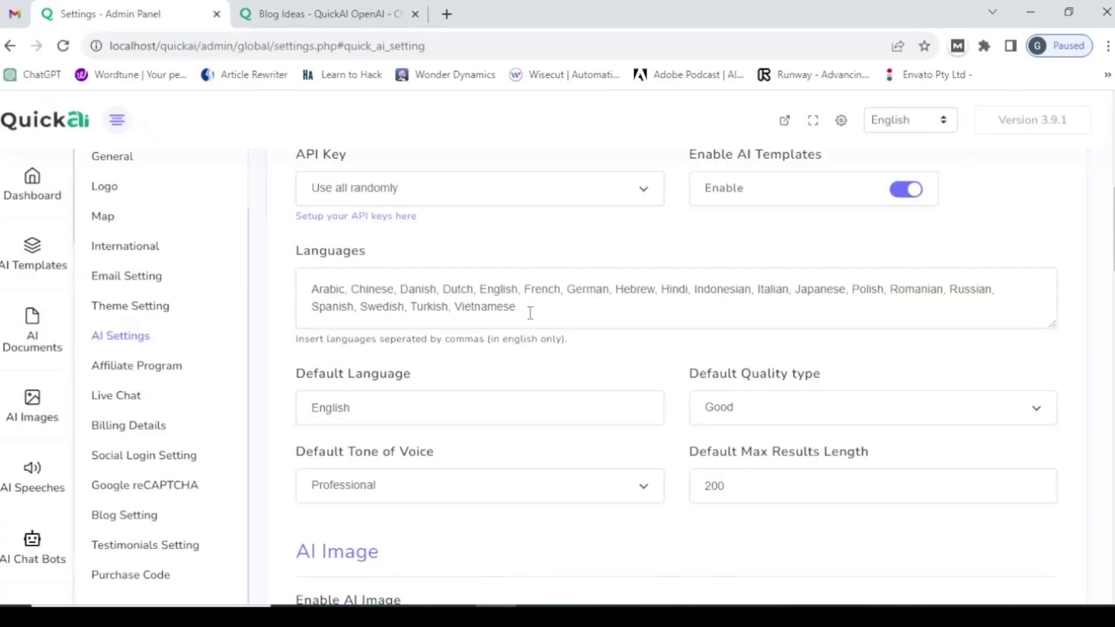
pyautogui.click(519, 306)
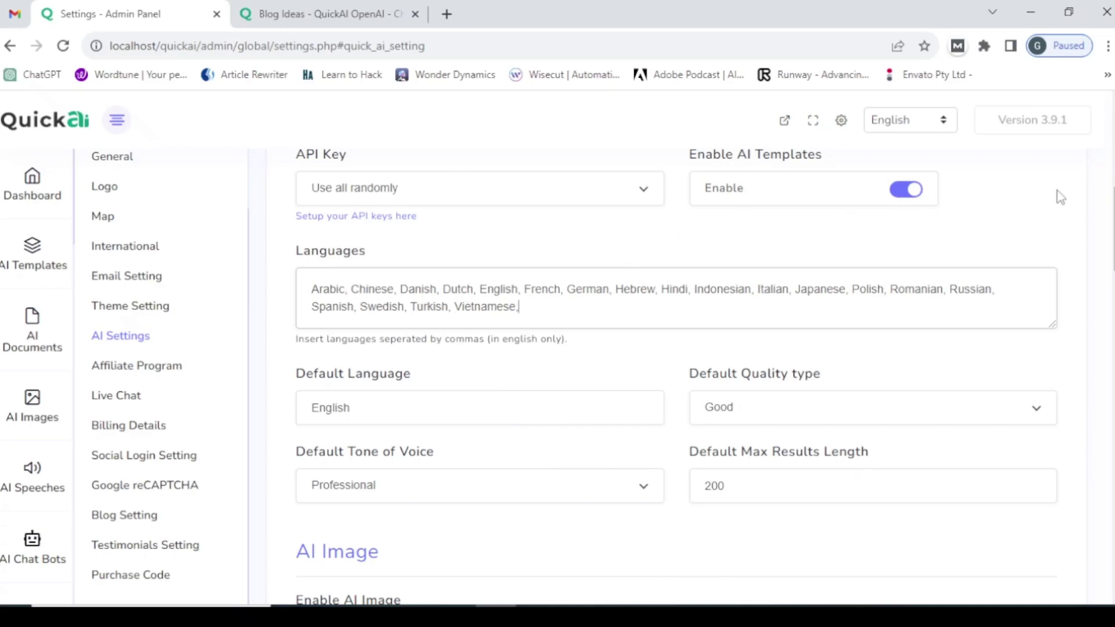
pyautogui.moveTo(1112, 233); pyautogui.dragTo(1096, 552)
pyautogui.click(331, 490)
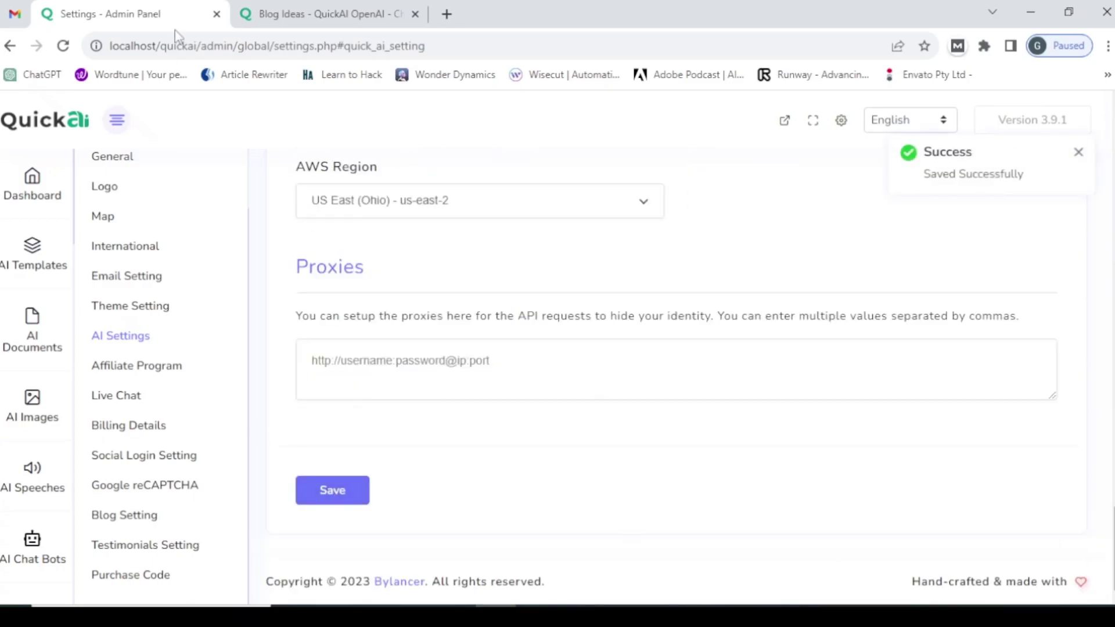
pyautogui.click(303, 13)
# - Reload Blog Ideas and confirm the Language list ends with a blank entry after Vietnamese
pyautogui.click(316, 47)
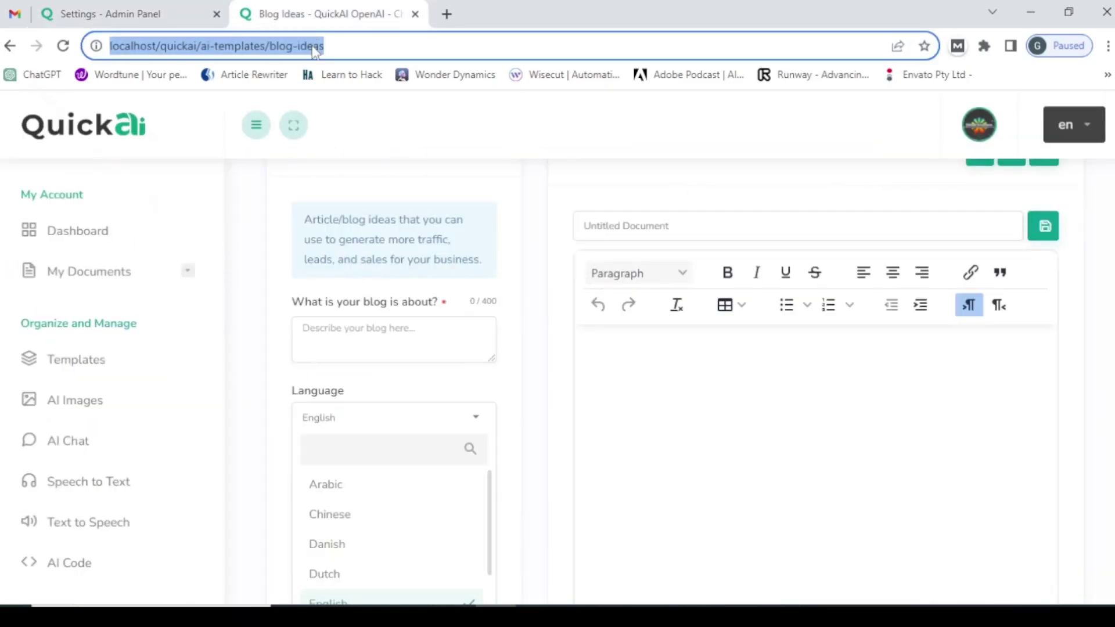
pyautogui.press('Return')
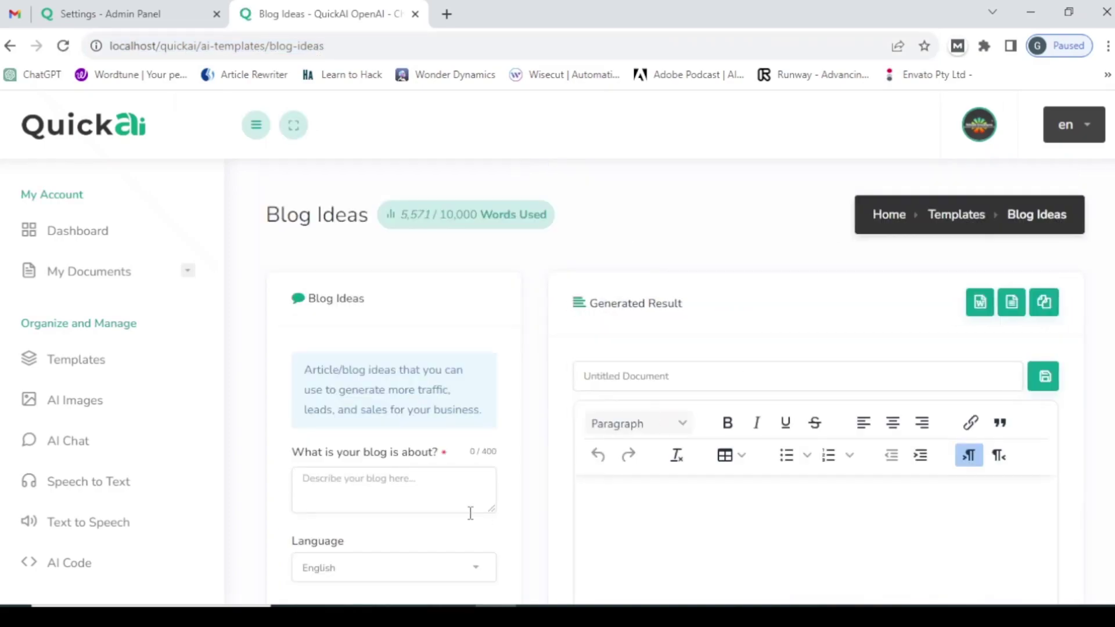
pyautogui.click(421, 571)
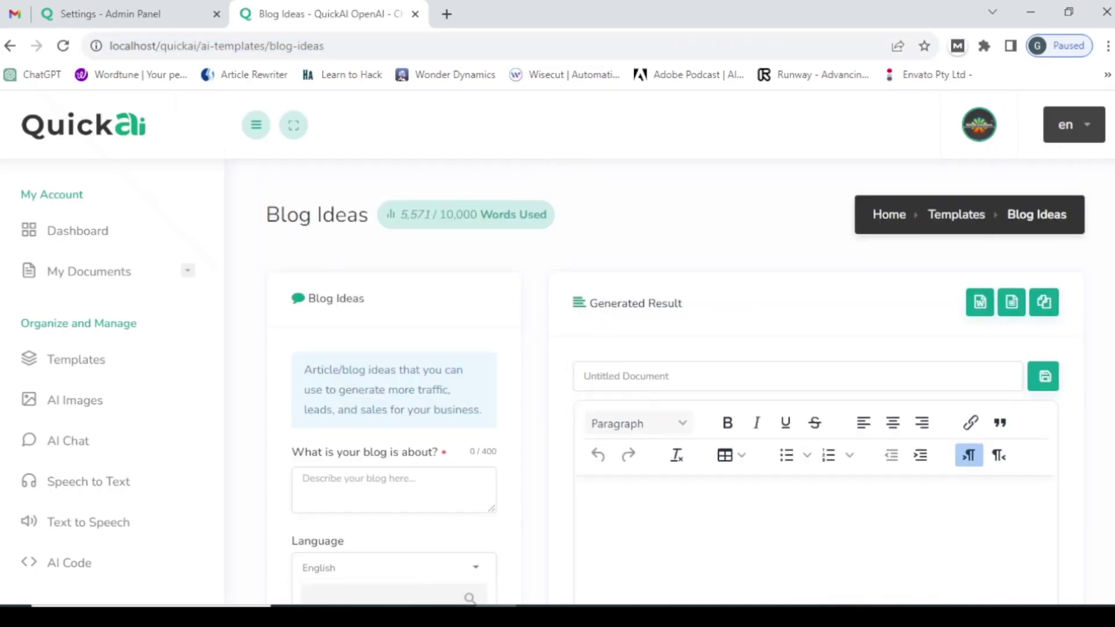
pyautogui.scroll(-7, 677, 385)
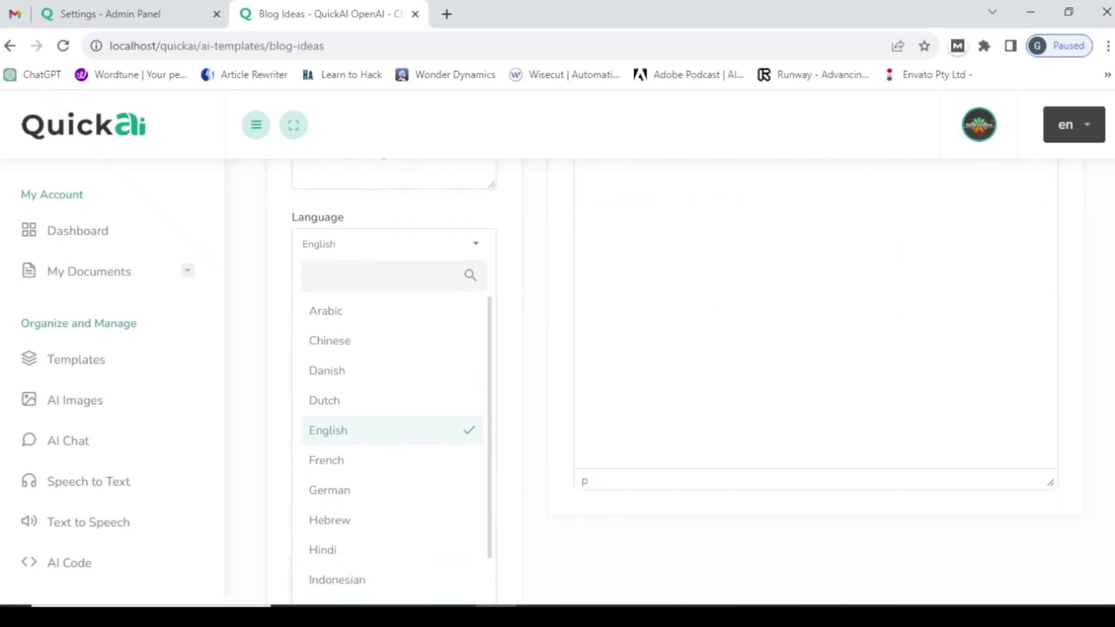
pyautogui.click(503, 361)
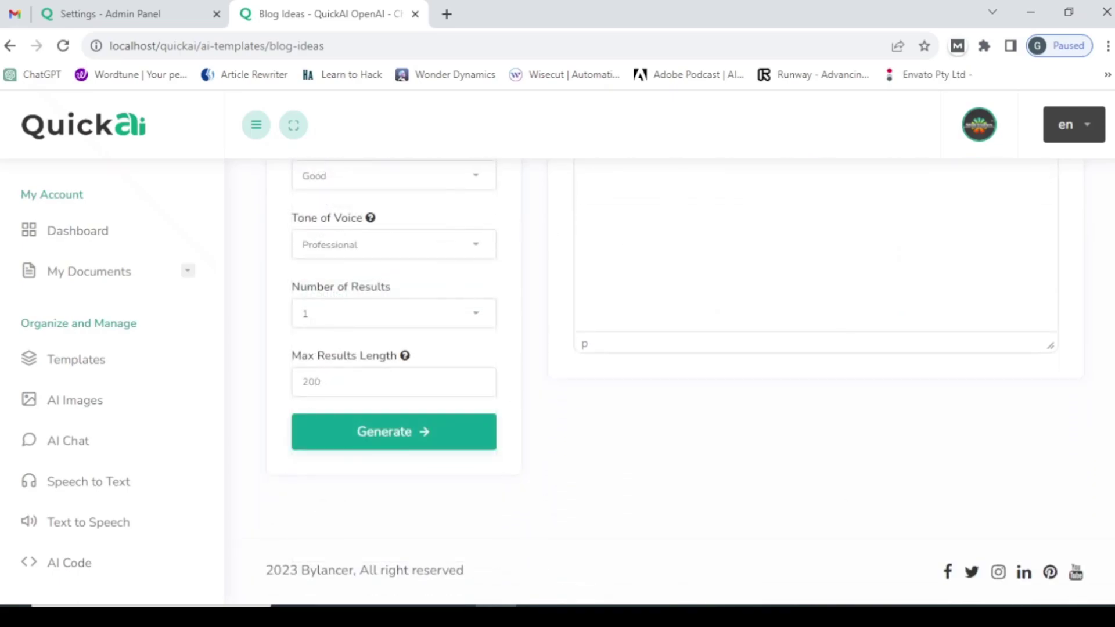
pyautogui.scroll(2, 438, 366)
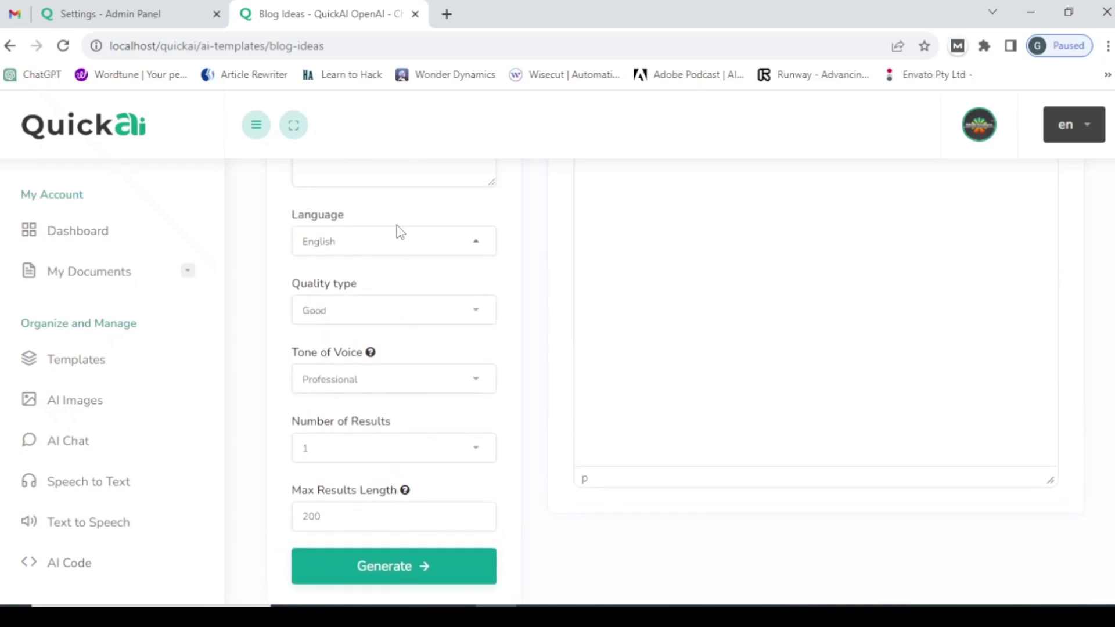
pyautogui.click(393, 247)
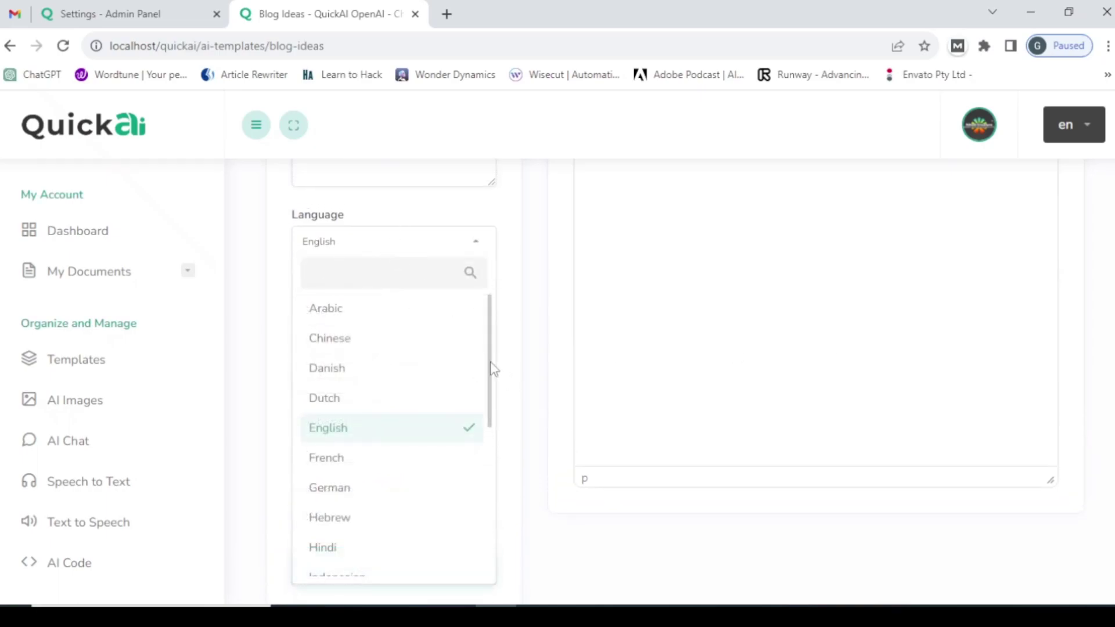
pyautogui.moveTo(493, 370); pyautogui.dragTo(499, 550)
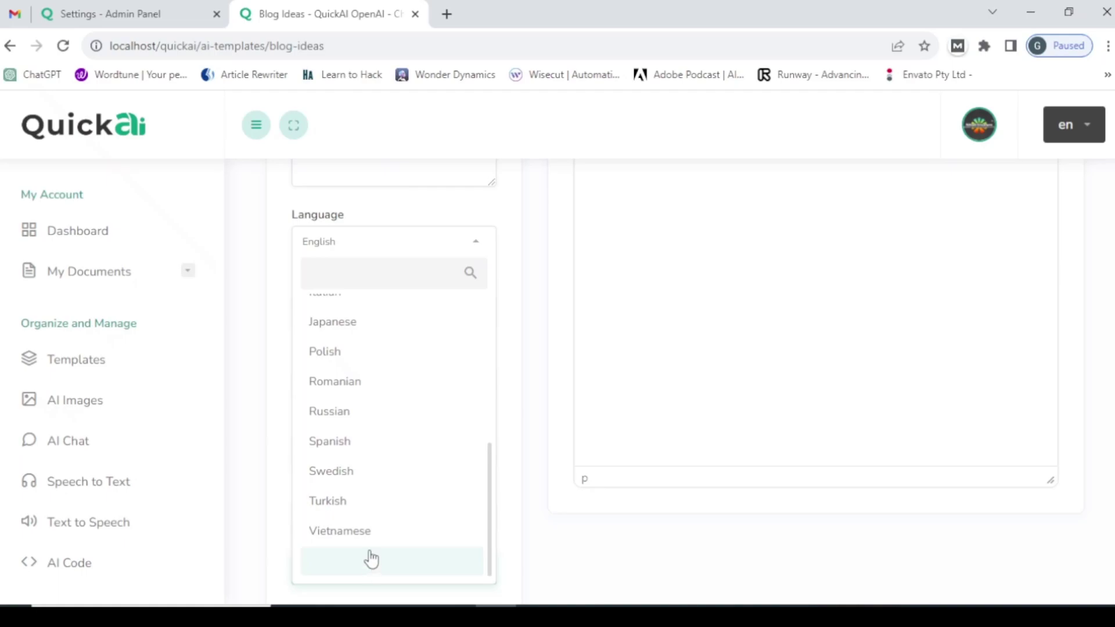
pyautogui.click(95, 8)
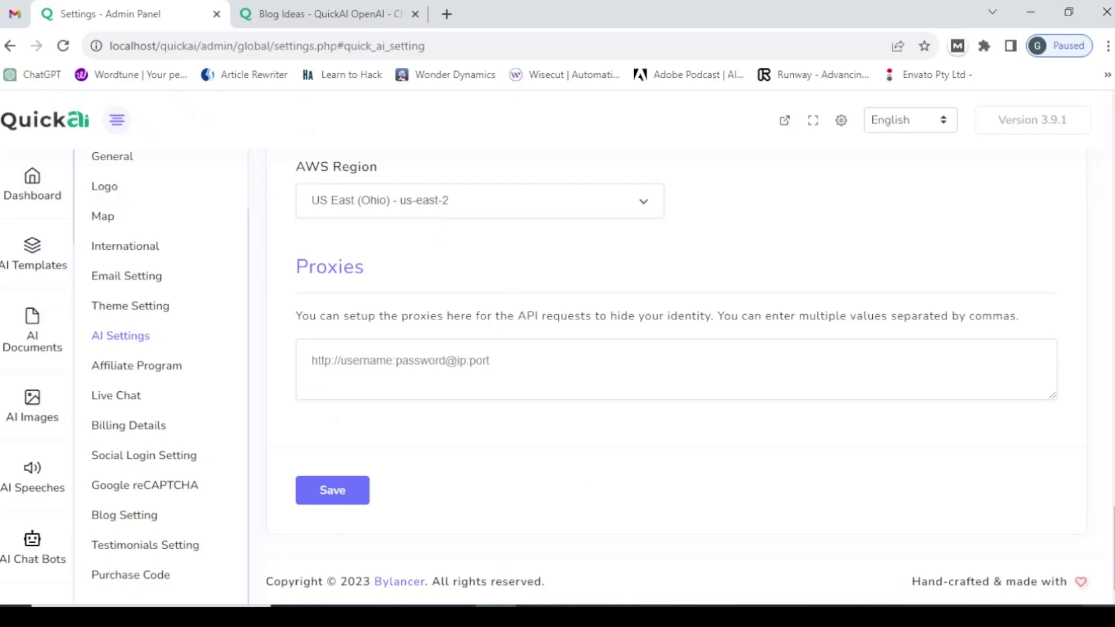
# - Delete the trailing comma after Vietnamese and save the AI settings
pyautogui.scroll(20, 1083, 290)
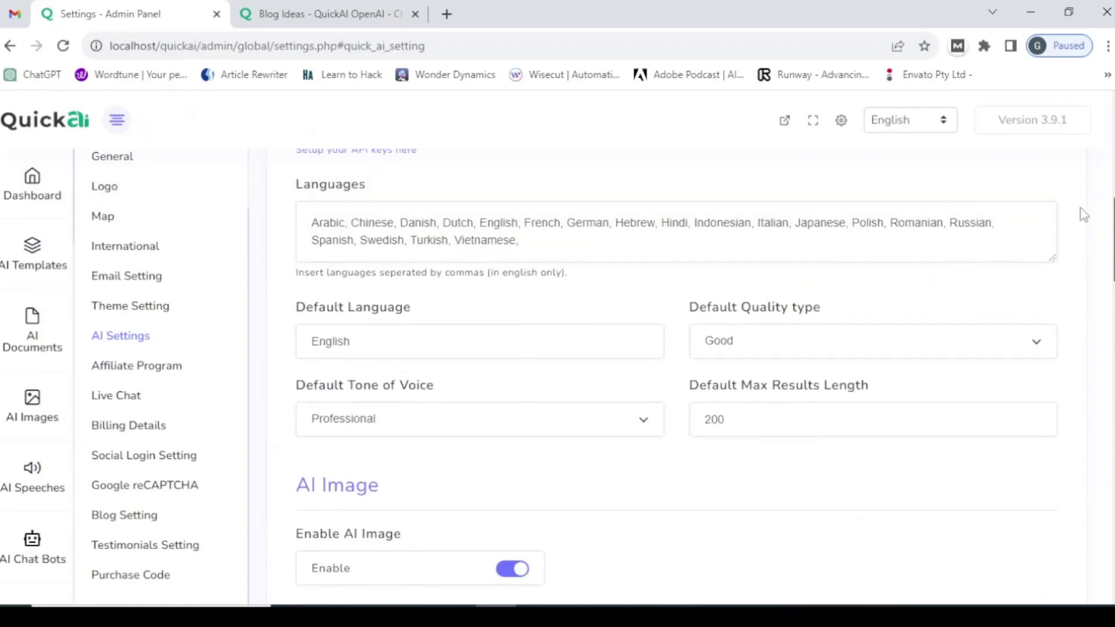
pyautogui.click(537, 487)
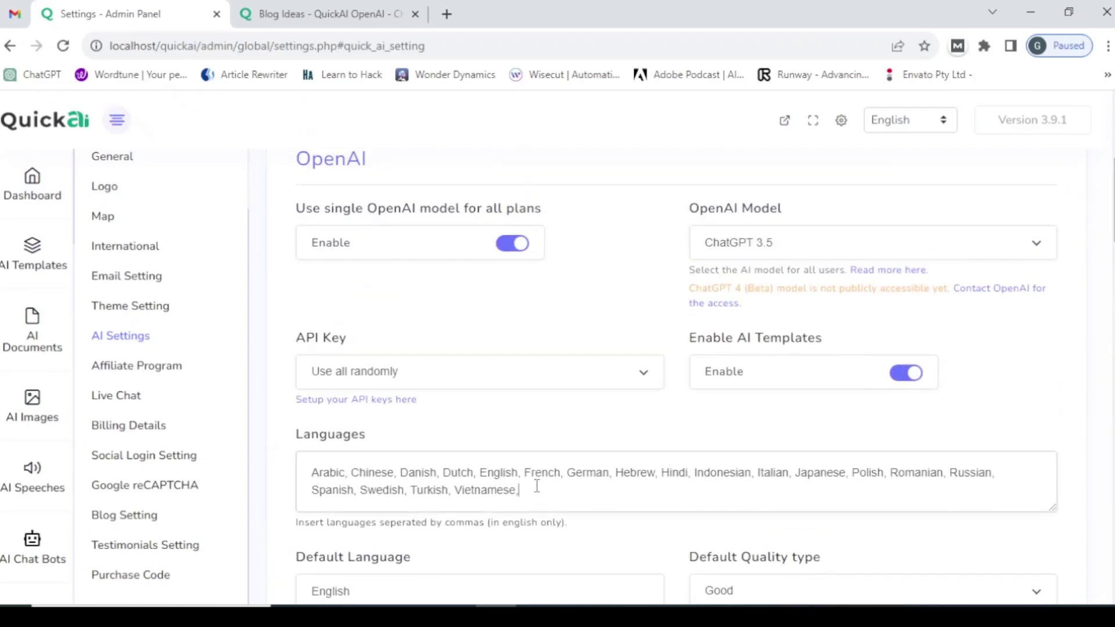
pyautogui.press('BackSpace')
pyautogui.scroll(-20, 1082, 291)
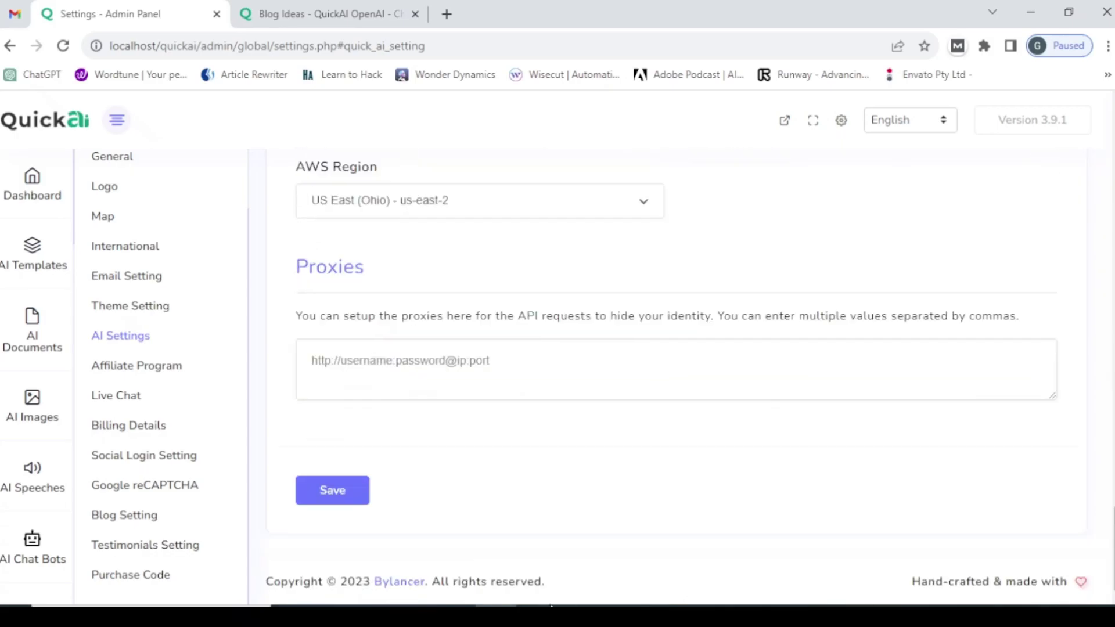
pyautogui.click(355, 499)
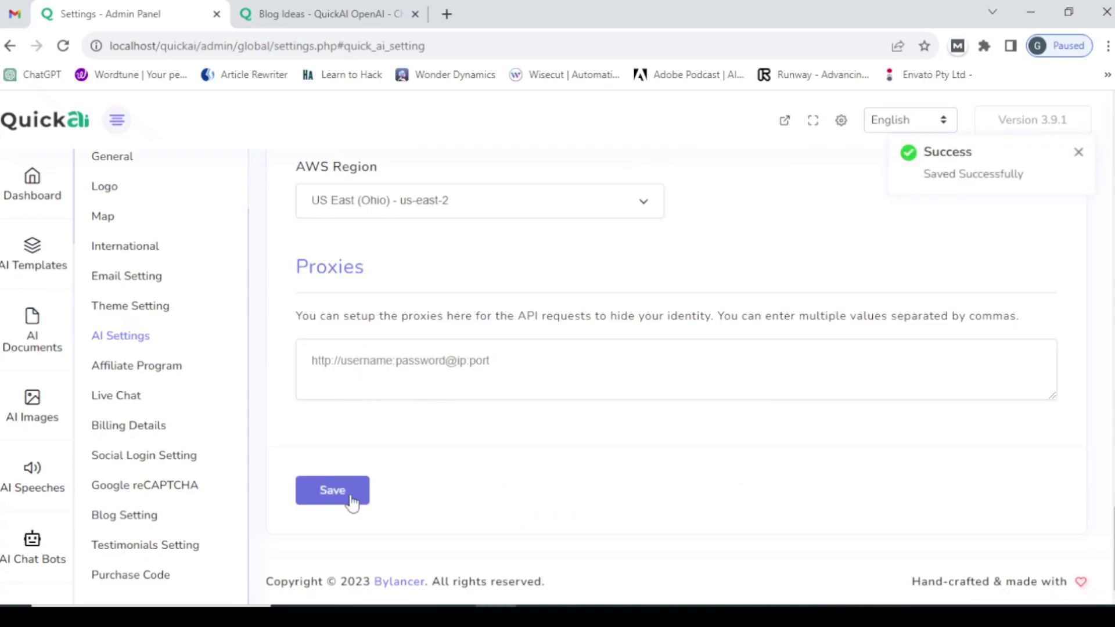
pyautogui.click(351, 500)
# - Reload Blog Ideas and confirm the blank language entry is gone from the Language choices
pyautogui.click(413, 9)
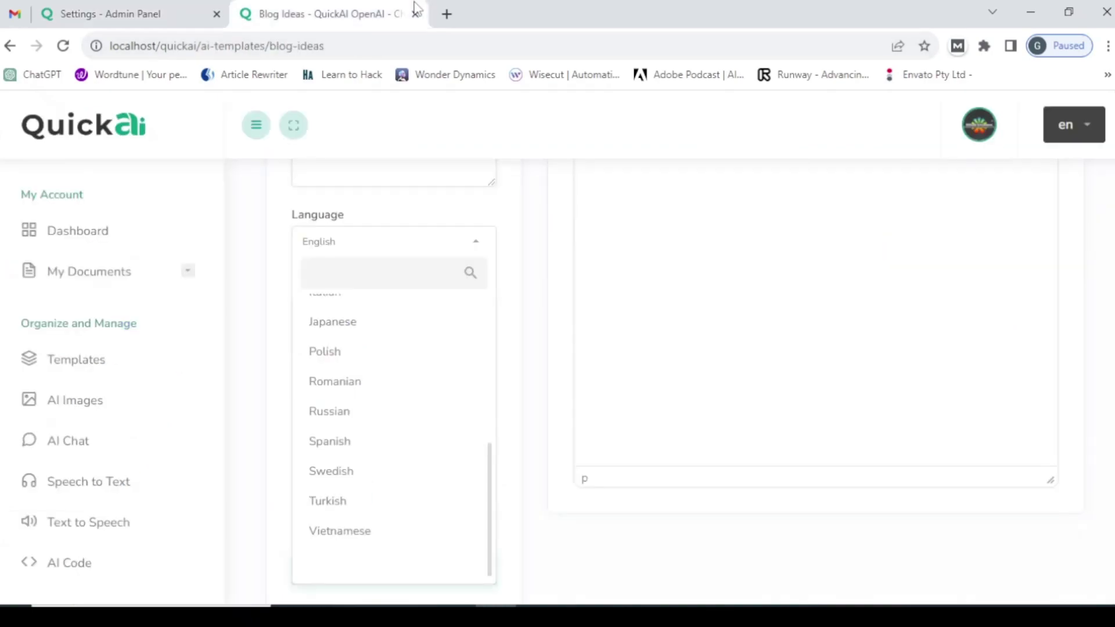
pyautogui.click(372, 45)
pyautogui.press('Return')
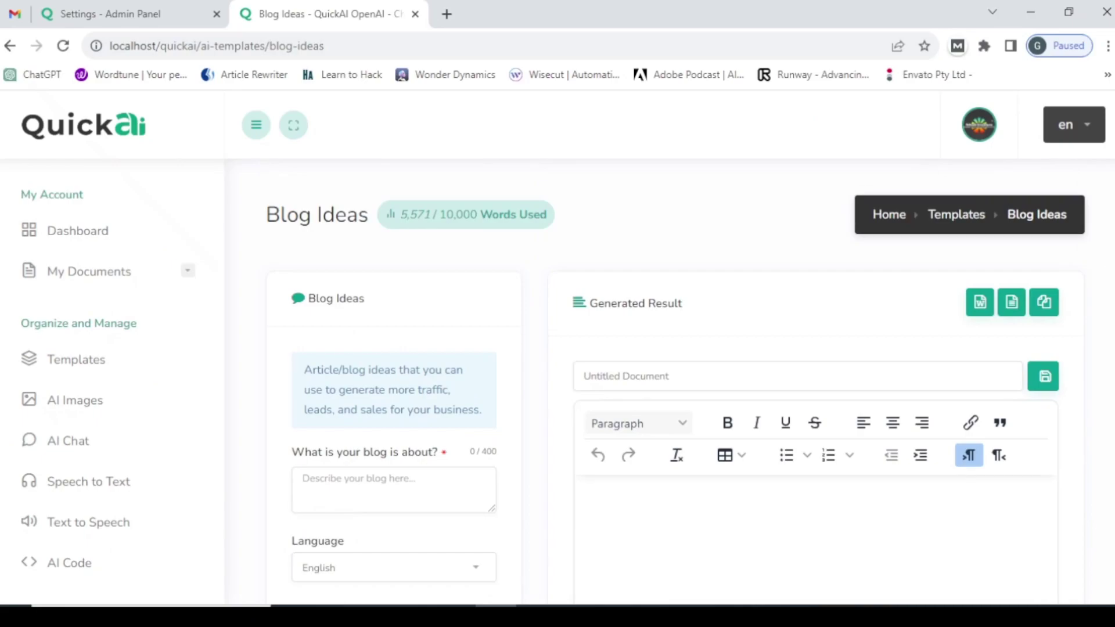
pyautogui.scroll(-4, 517, 326)
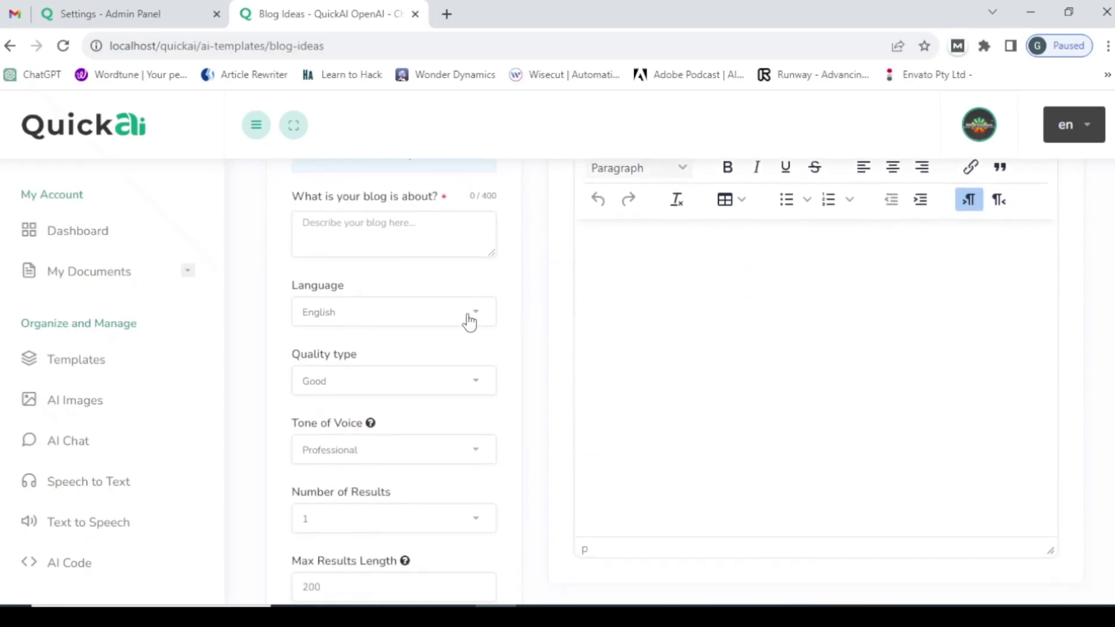
pyautogui.click(470, 321)
pyautogui.moveTo(493, 424); pyautogui.dragTo(513, 554)
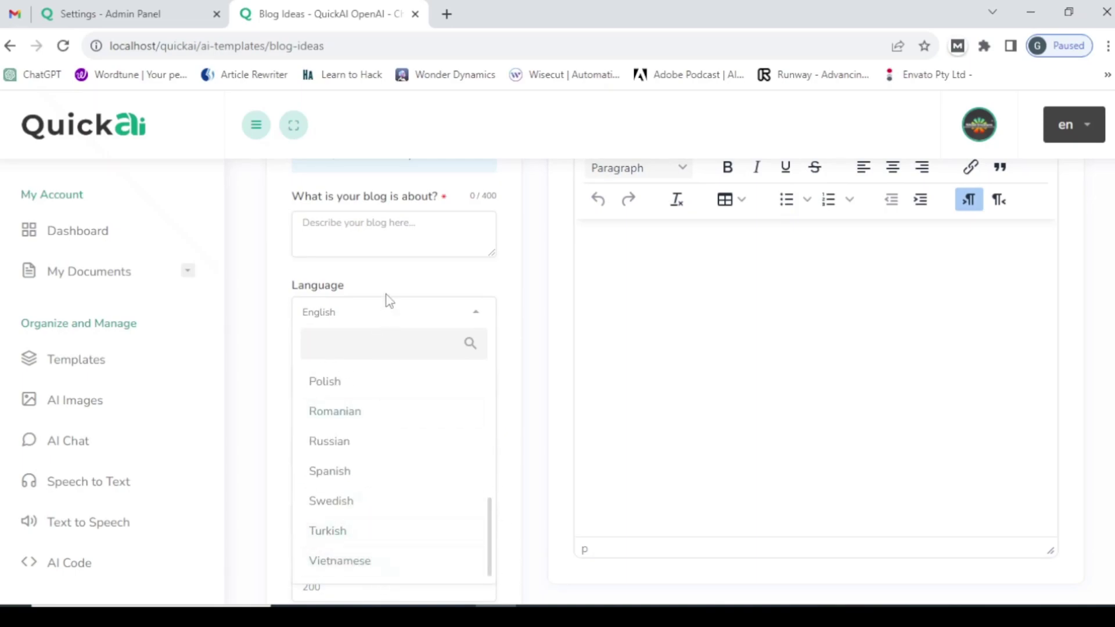
# - Type a comma after Vietnamese at the end of the Languages field
pyautogui.click(172, 8)
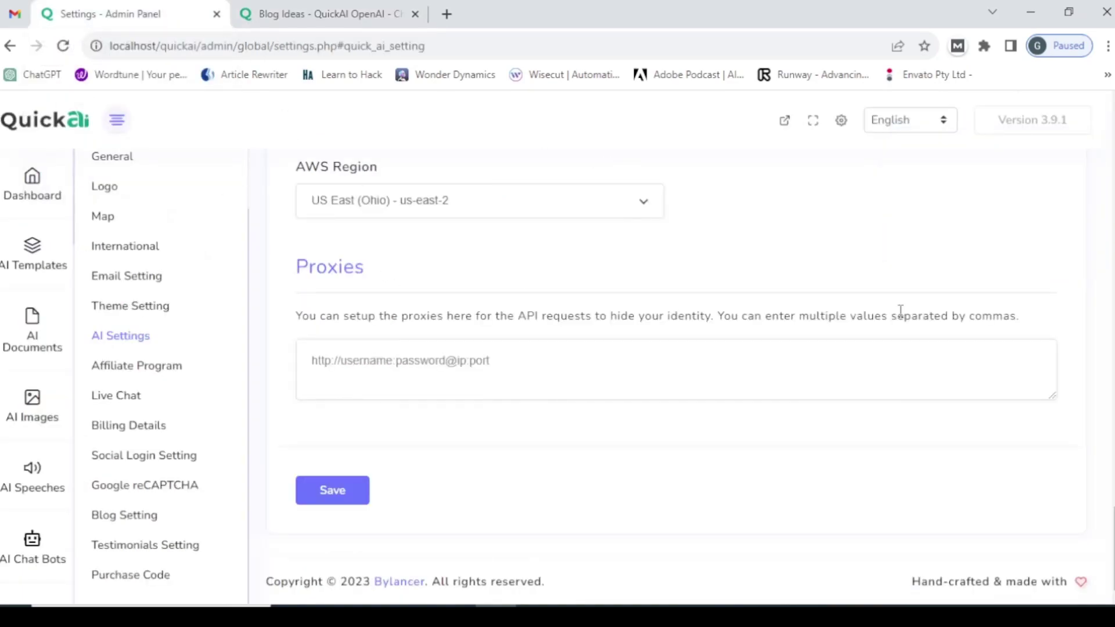
pyautogui.scroll(20, 1094, 448)
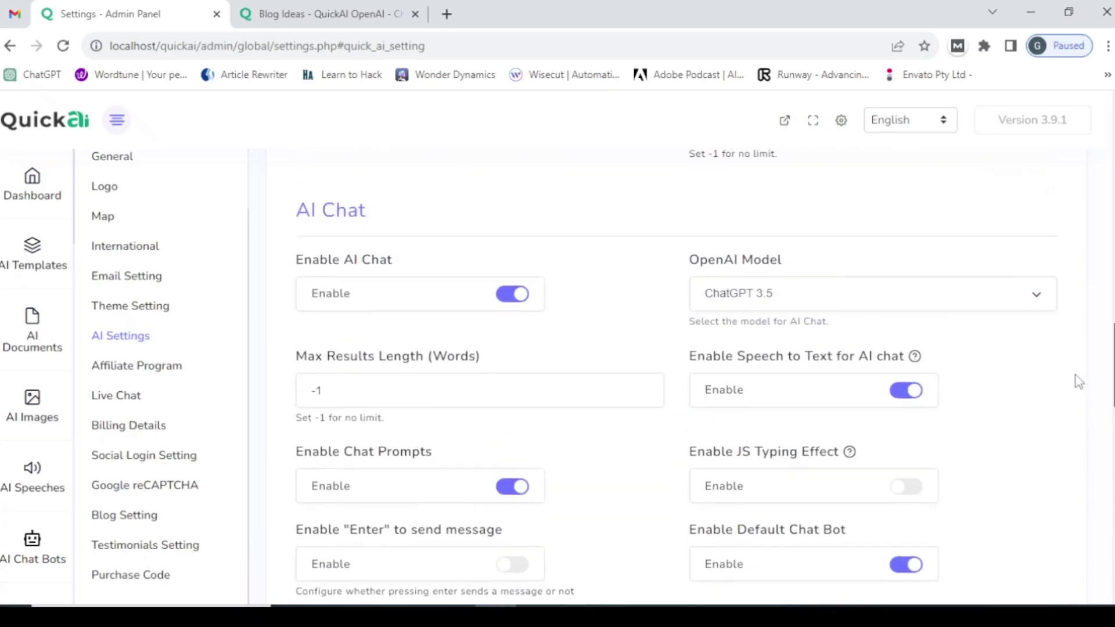
pyautogui.scroll(5, 1060, 281)
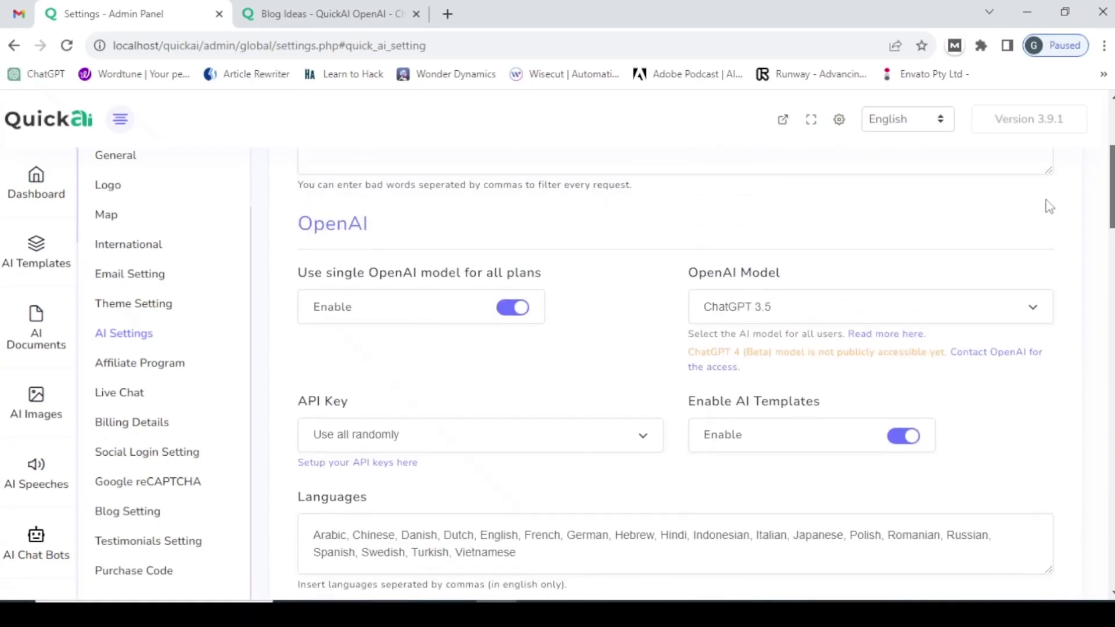
pyautogui.scroll(-3, 1048, 242)
pyautogui.click(557, 331)
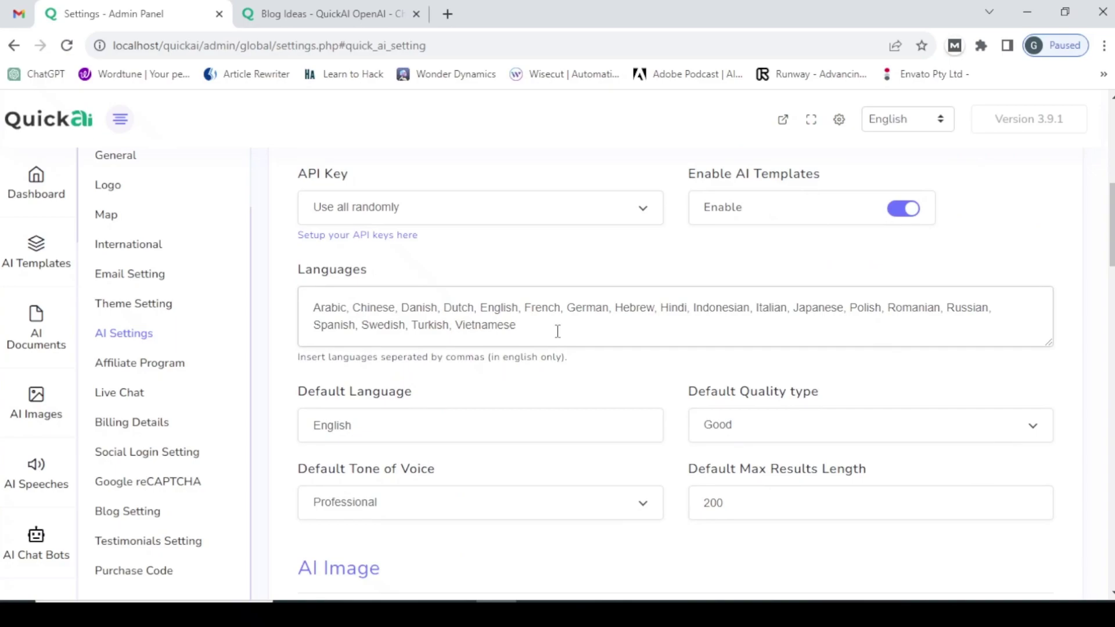
pyautogui.write(',')
pyautogui.moveTo(592, 598)
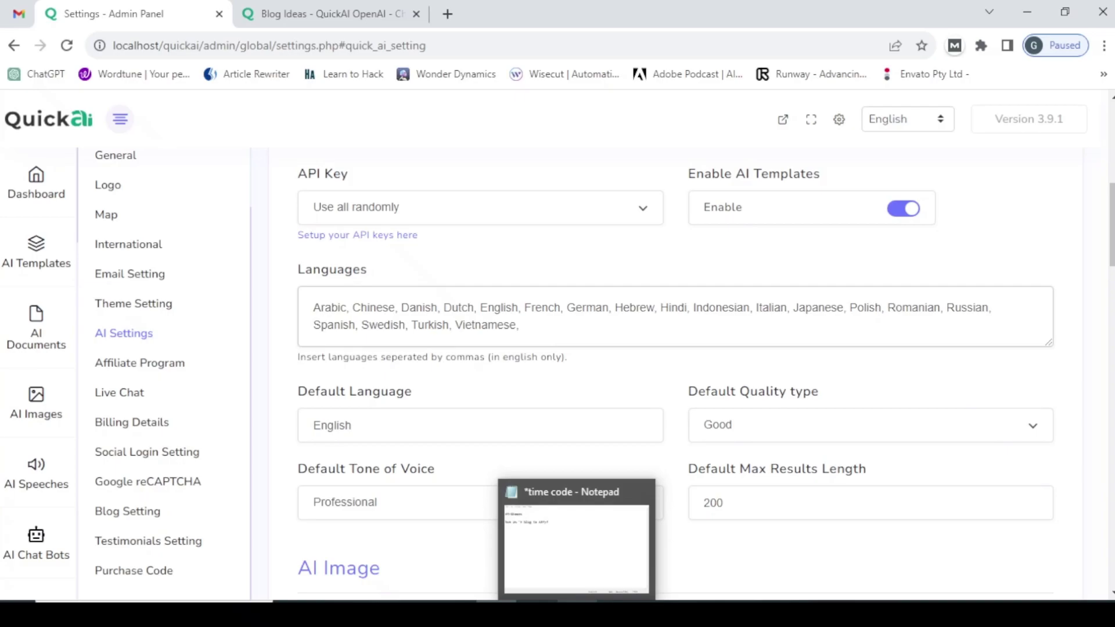
# - Copy the word Afrikaans from the time code notes in Notepad
pyautogui.click(592, 600)
pyautogui.doubleClick(267, 142)
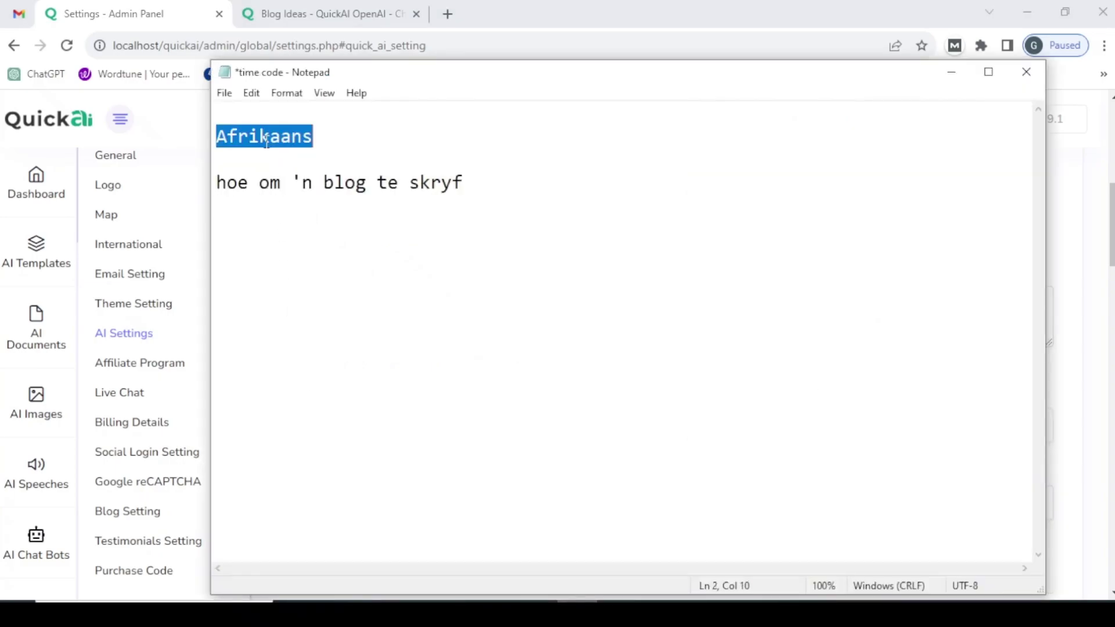
pyautogui.rightClick(267, 142)
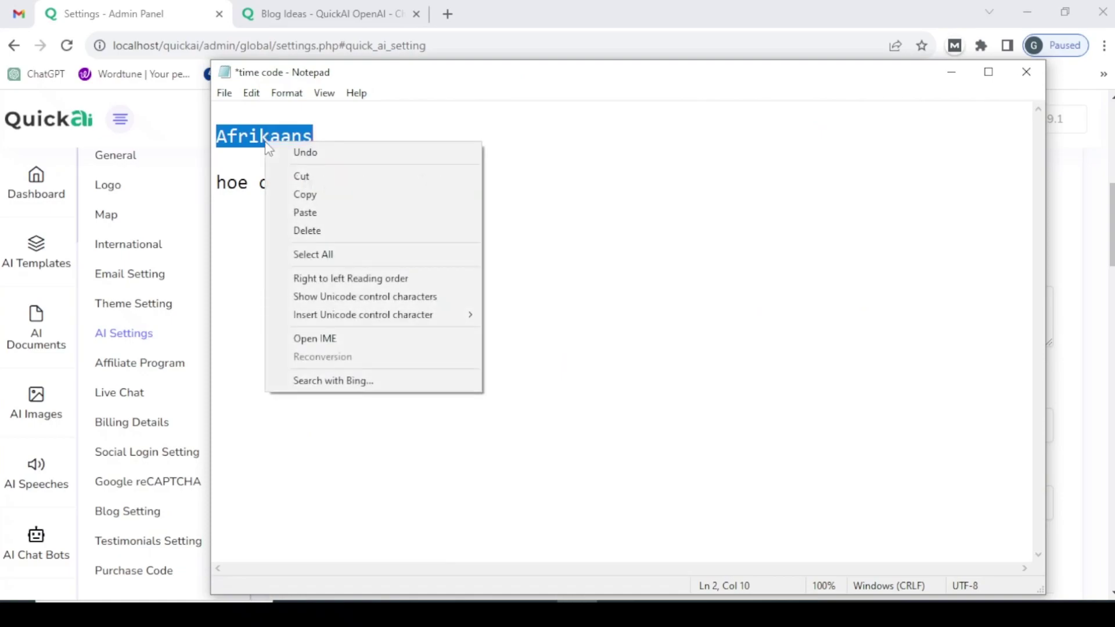
pyautogui.click(310, 187)
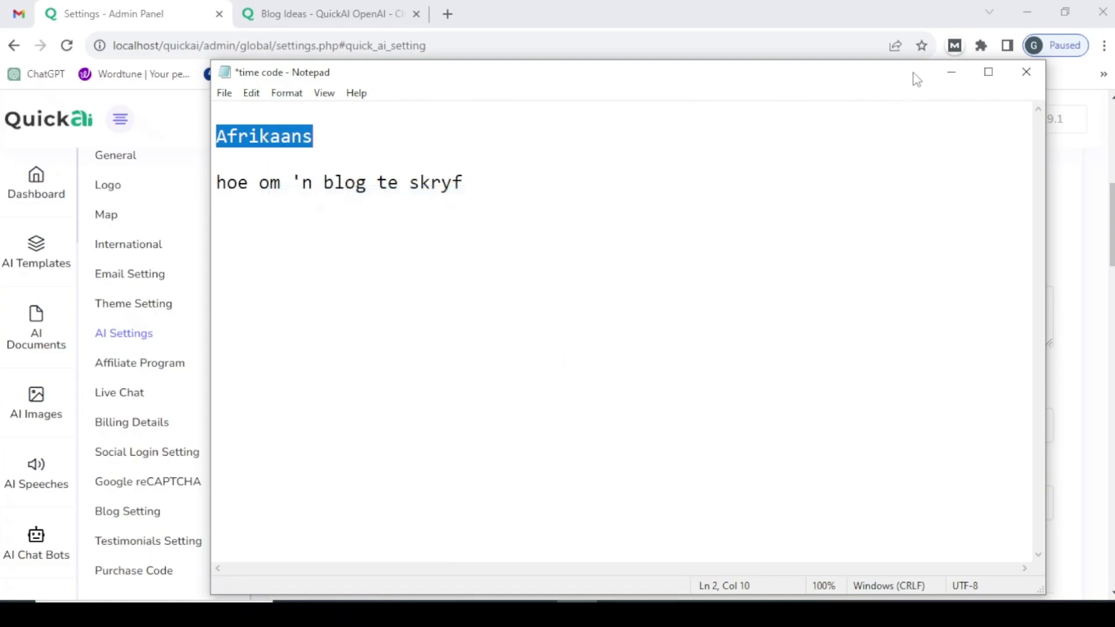
# - Paste Afrikaans after Vietnamese in the Languages list and save the AI settings
pyautogui.click(949, 70)
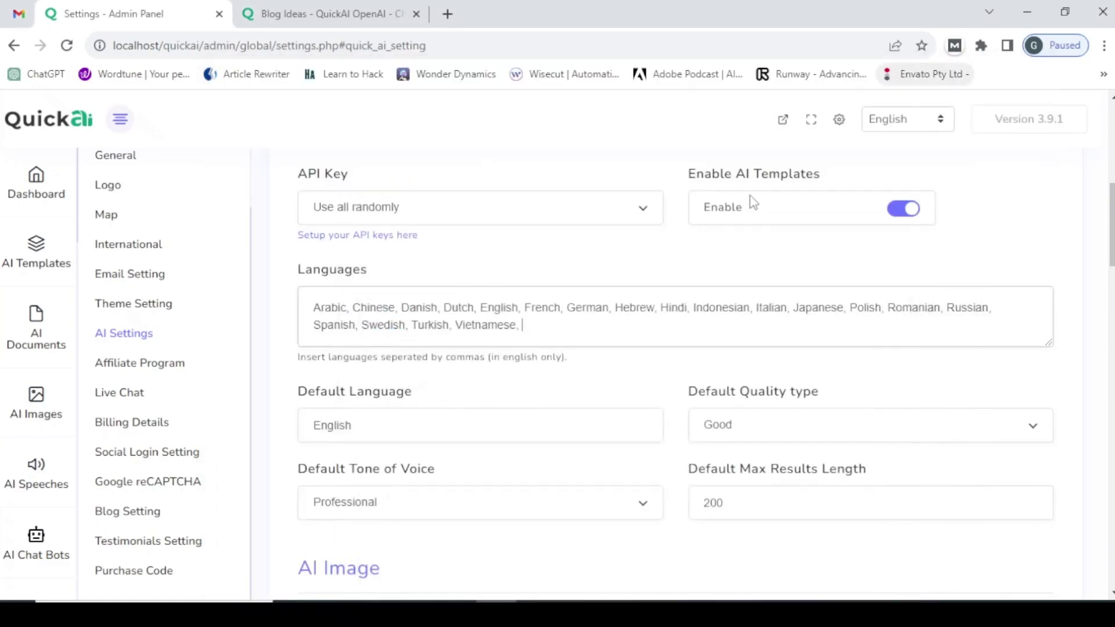
pyautogui.rightClick(534, 326)
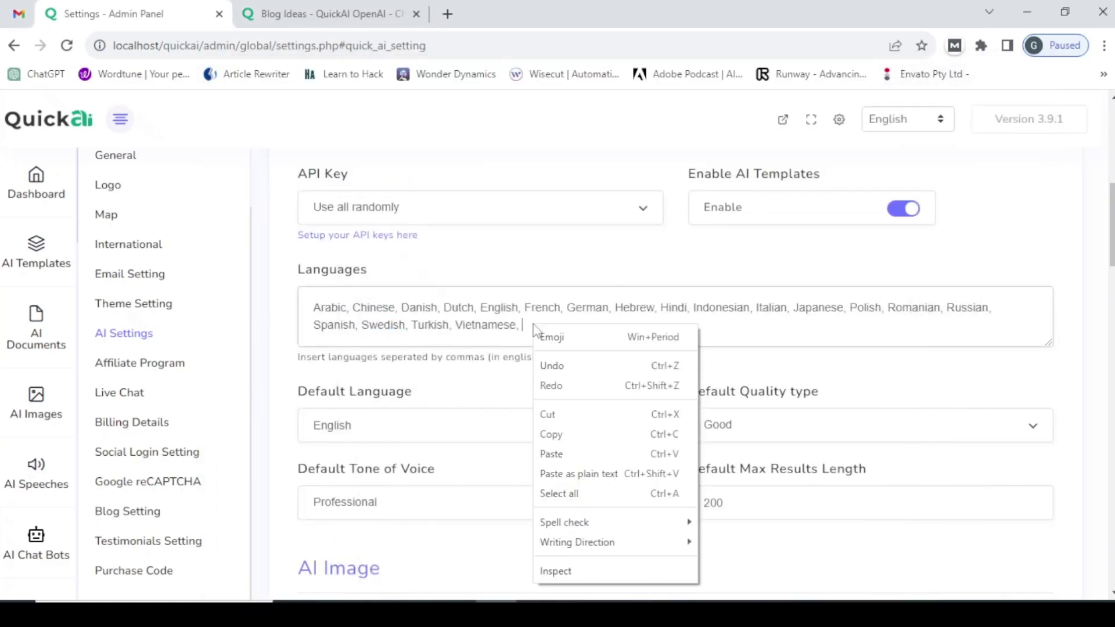
pyautogui.click(599, 456)
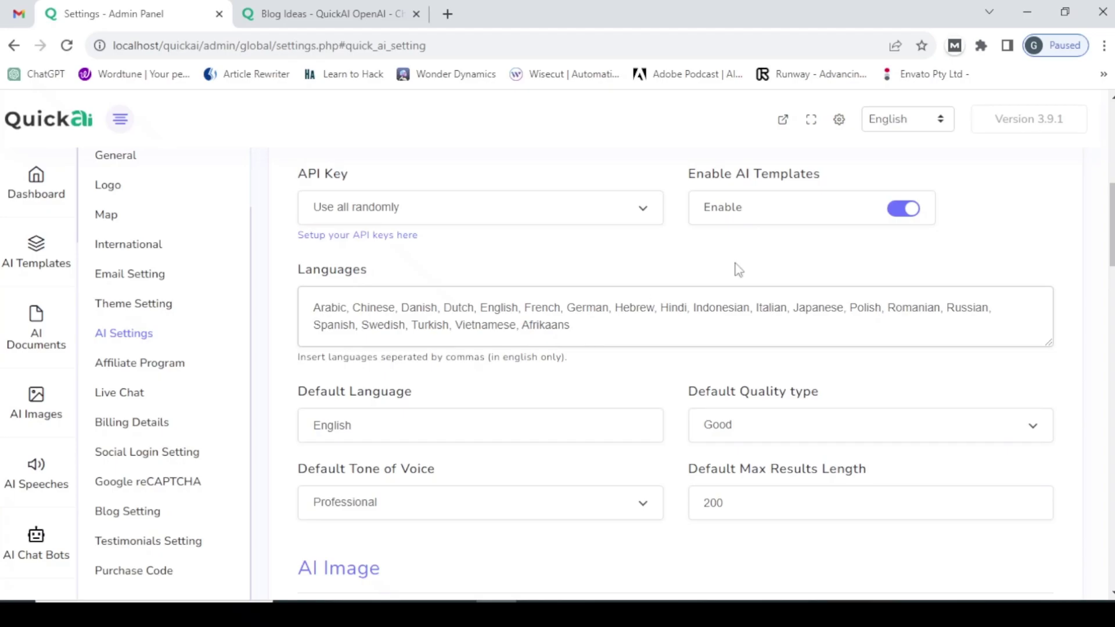
pyautogui.moveTo(1111, 232); pyautogui.dragTo(1111, 544)
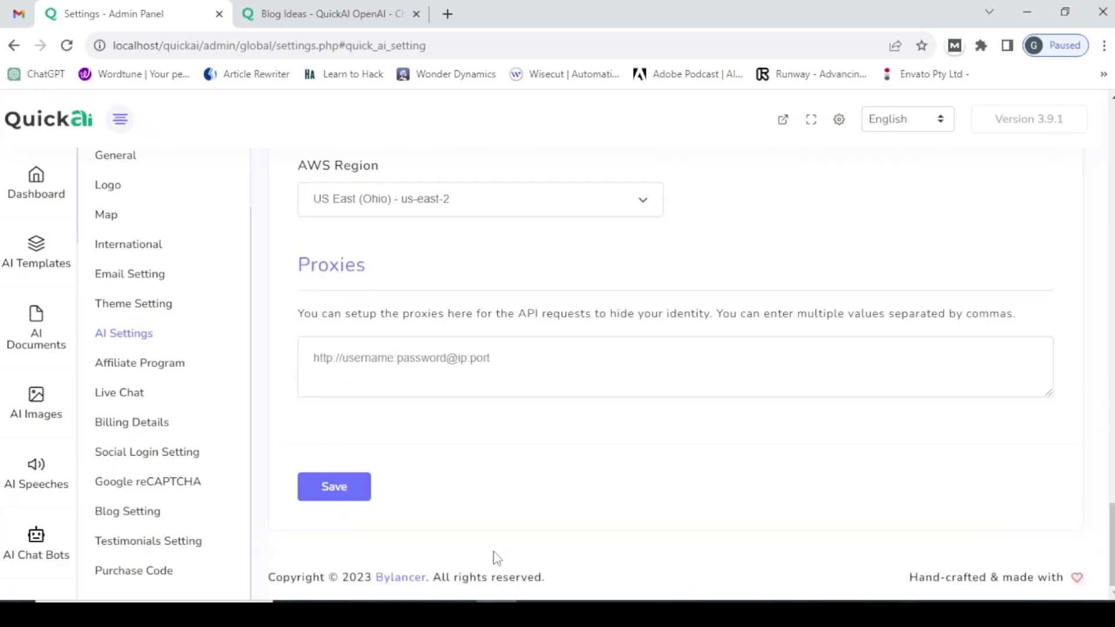
pyautogui.click(347, 495)
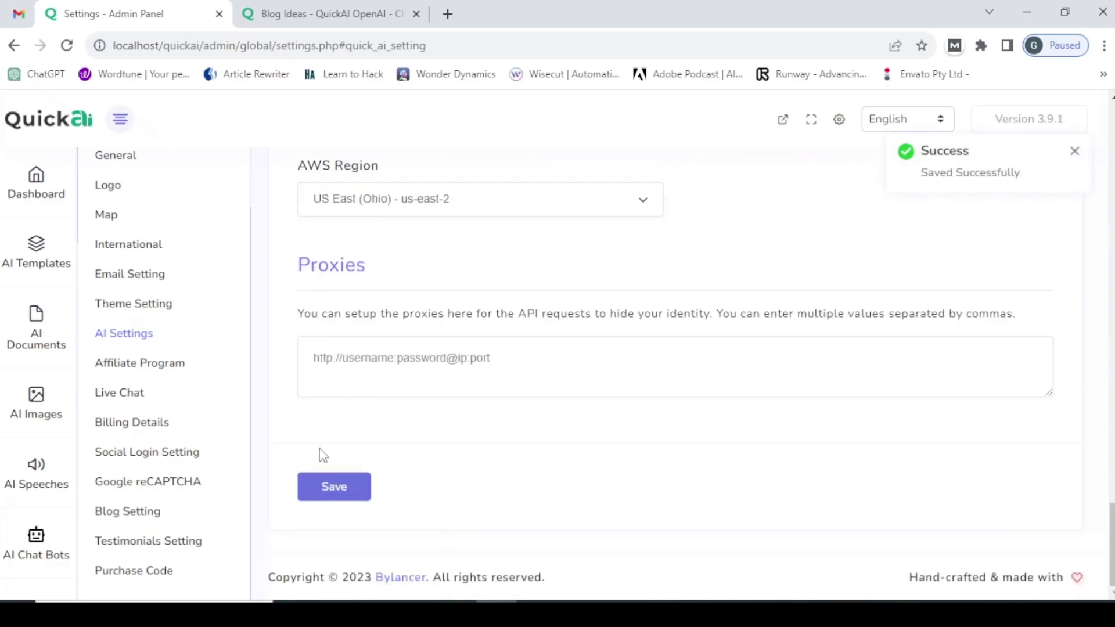
pyautogui.click(323, 13)
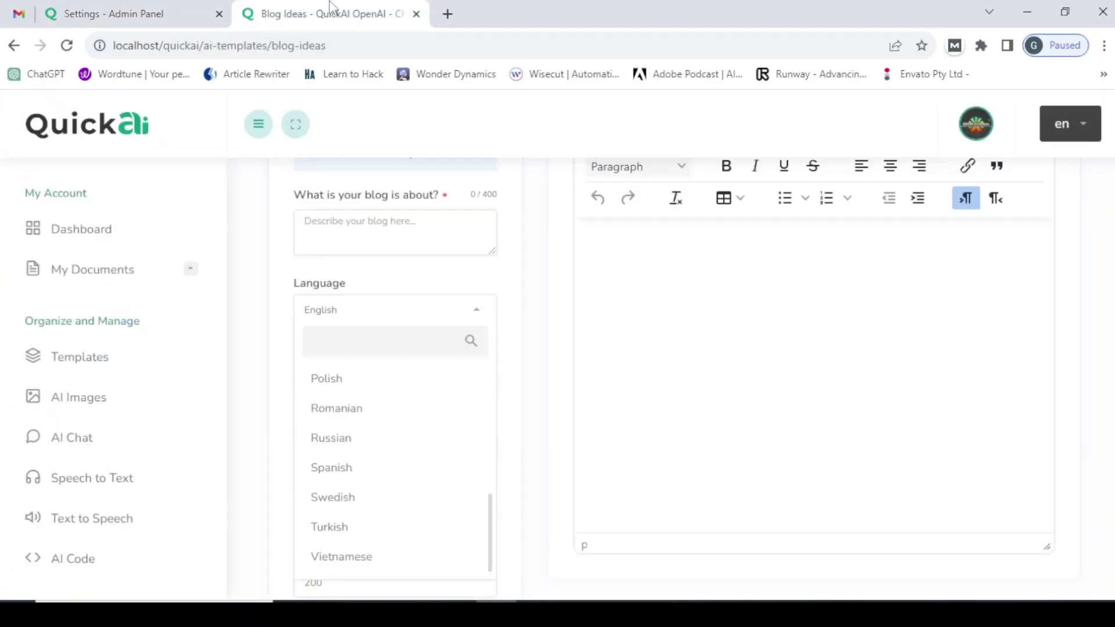
# - Reload the Blog Ideas page
pyautogui.click(292, 39)
pyautogui.press('Return')
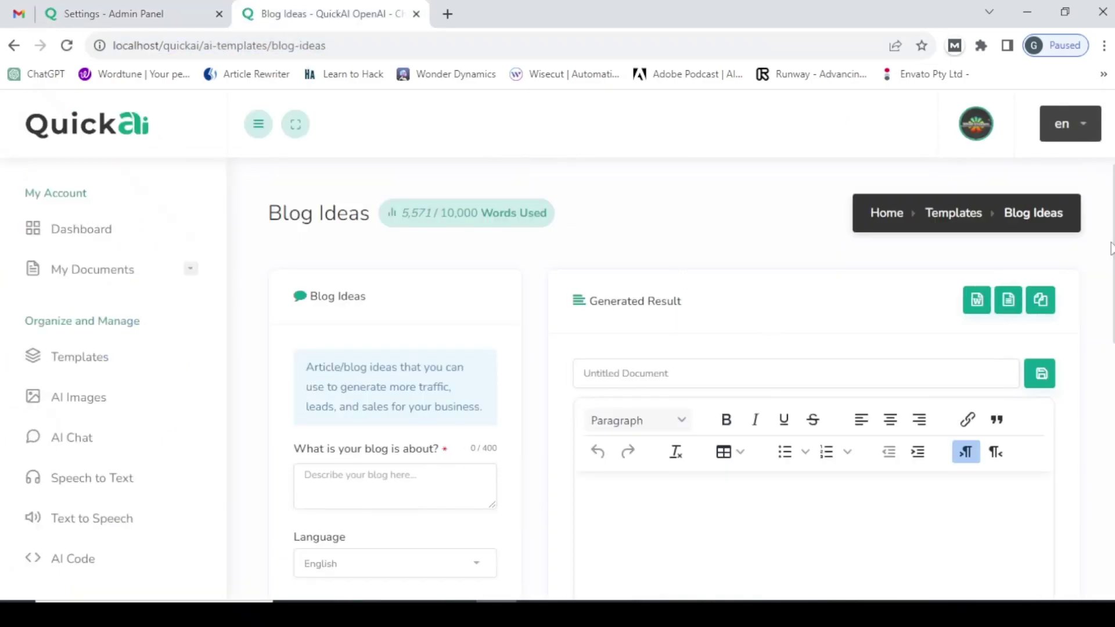
pyautogui.scroll(-5, 496, 318)
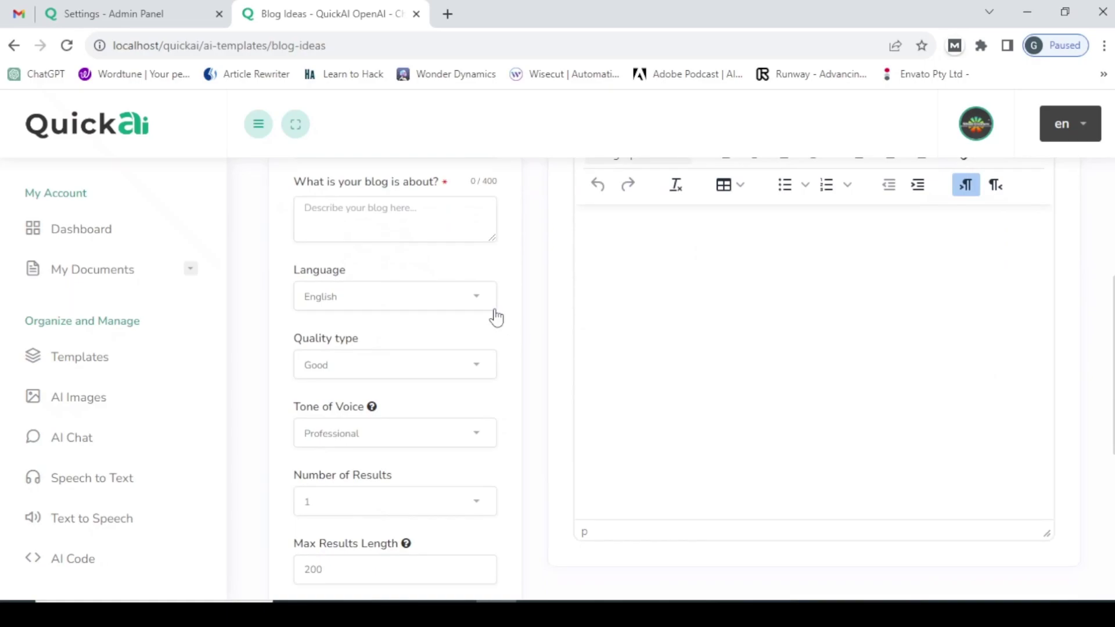
# - Confirm the Language list now ends with Afrikaans after Vietnamese, then bring Notepad forward
pyautogui.click(456, 309)
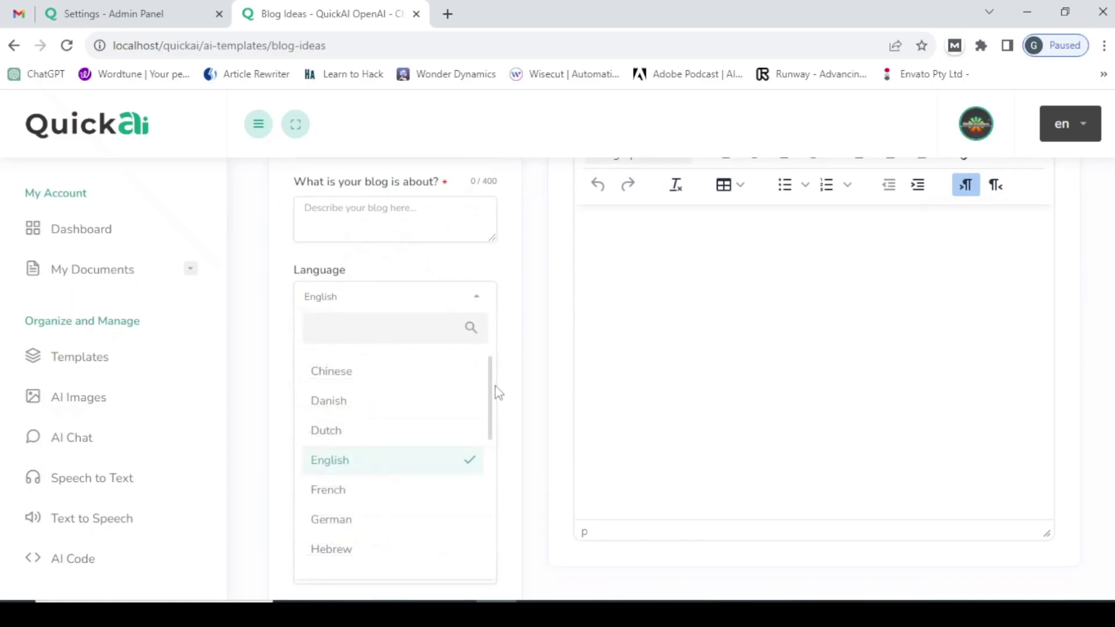
pyautogui.scroll(-8, 418, 523)
pyautogui.scroll(-1, 385, 563)
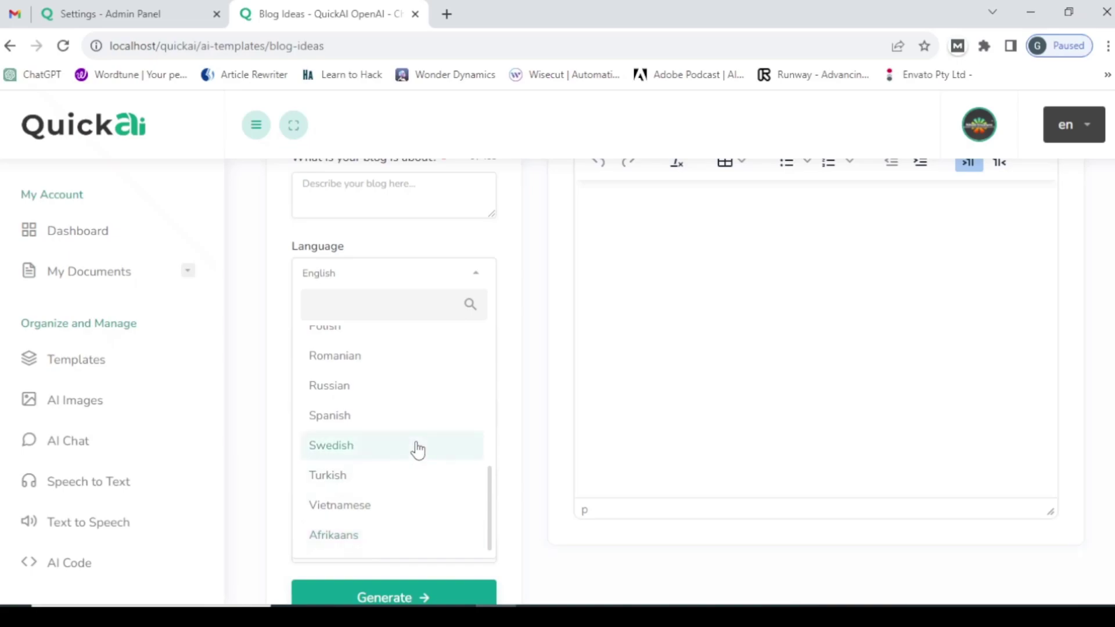
pyautogui.scroll(3, 418, 428)
pyautogui.click(348, 204)
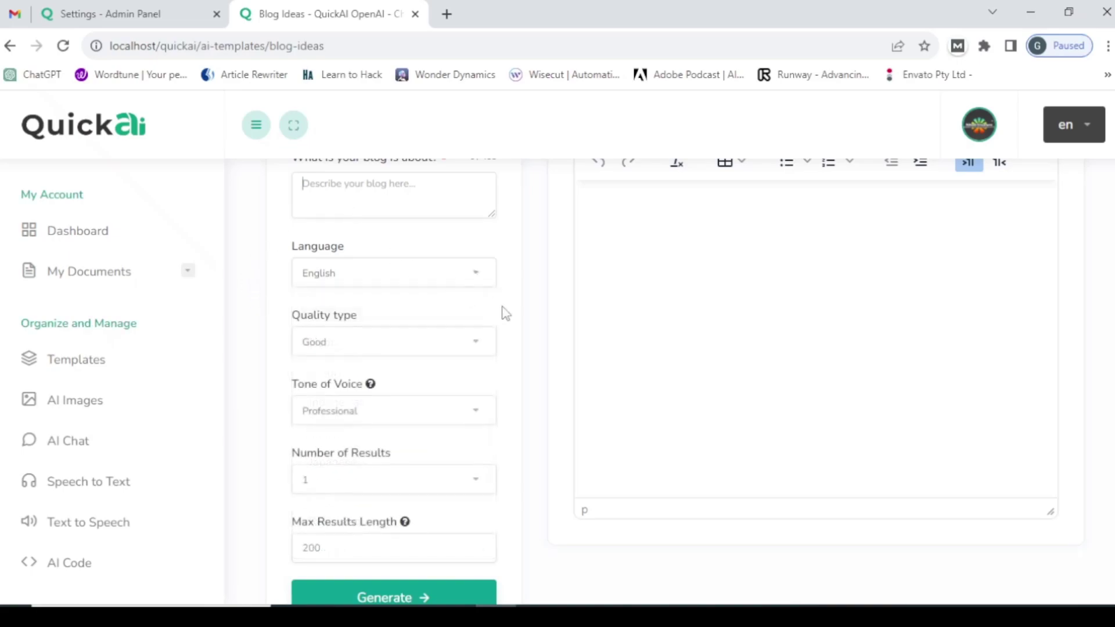
pyautogui.scroll(3, 511, 336)
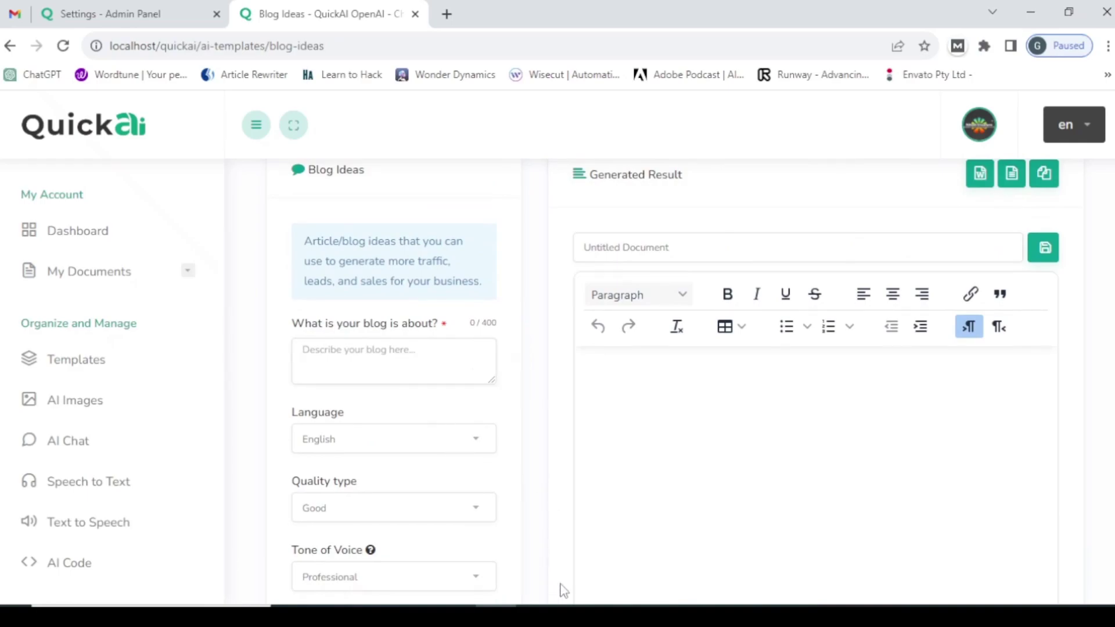
pyautogui.click(577, 604)
# - Copy the line 'hoe om 'n blog te skryf' from Notepad and minimize Notepad
pyautogui.moveTo(215, 183); pyautogui.dragTo(465, 199)
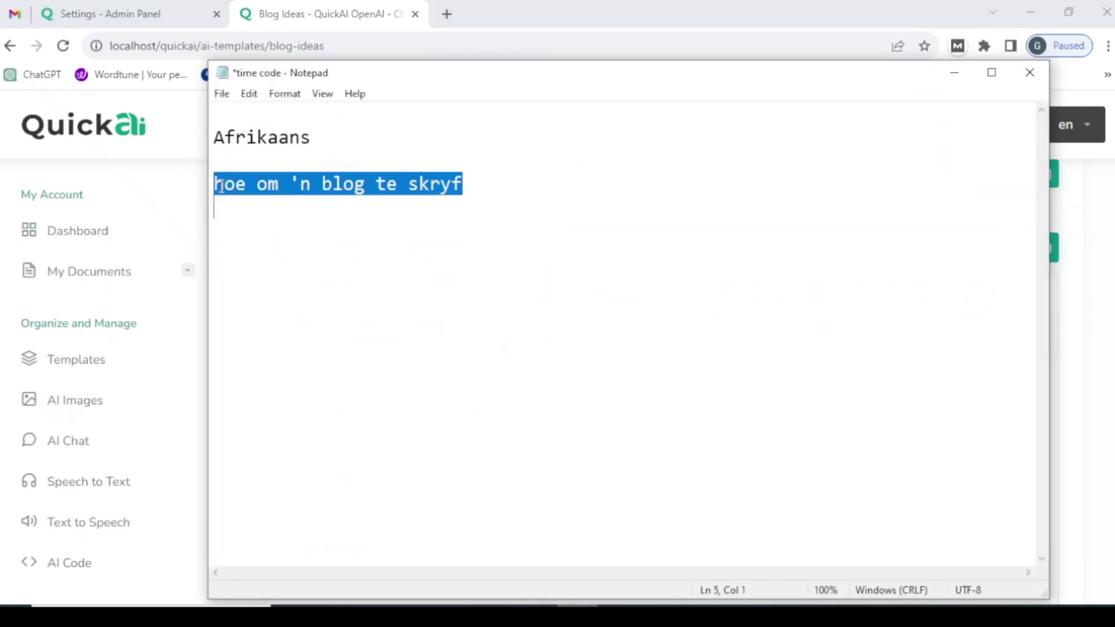
pyautogui.moveTo(219, 181); pyautogui.dragTo(495, 179)
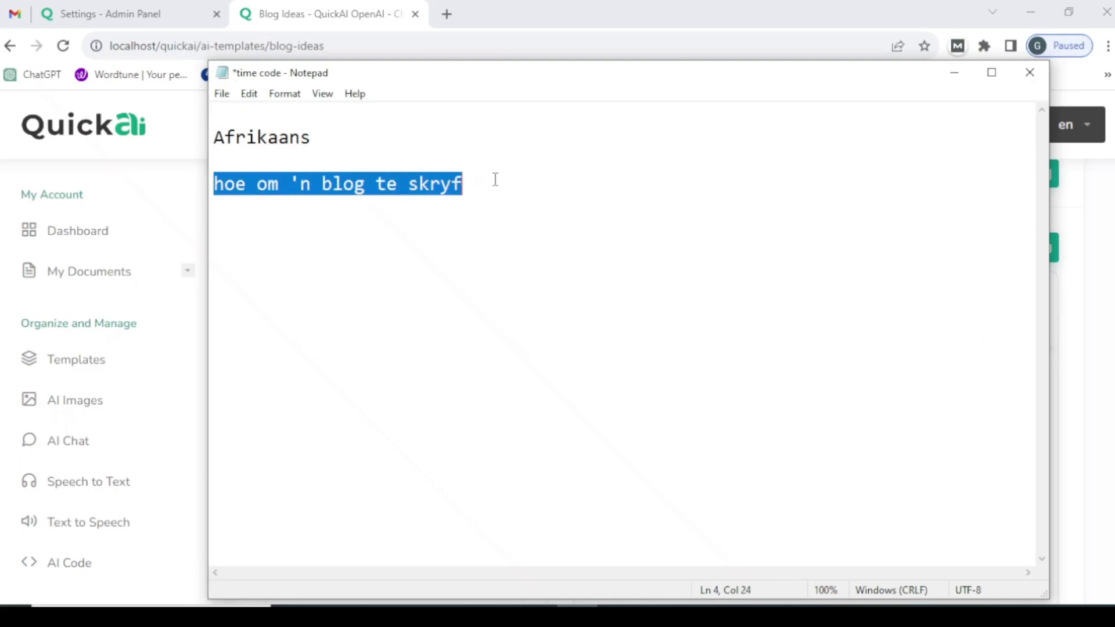
pyautogui.rightClick(433, 185)
pyautogui.click(463, 236)
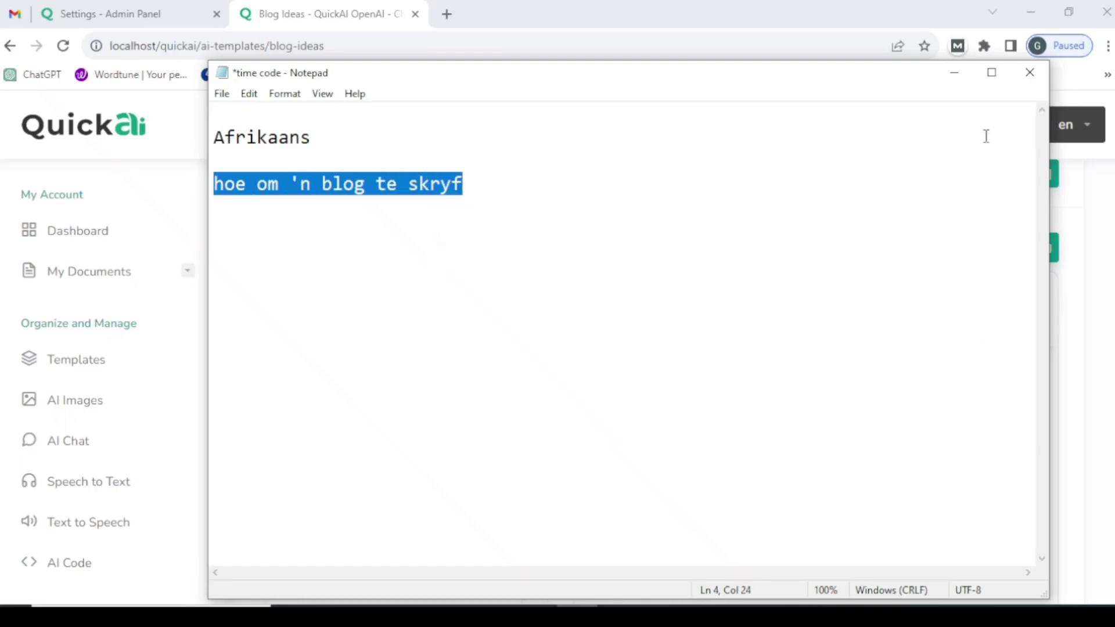
pyautogui.click(954, 73)
# - Paste 'hoe om 'n blog te skryf' as the blog topic and set Language to Afrikaans
pyautogui.rightClick(335, 356)
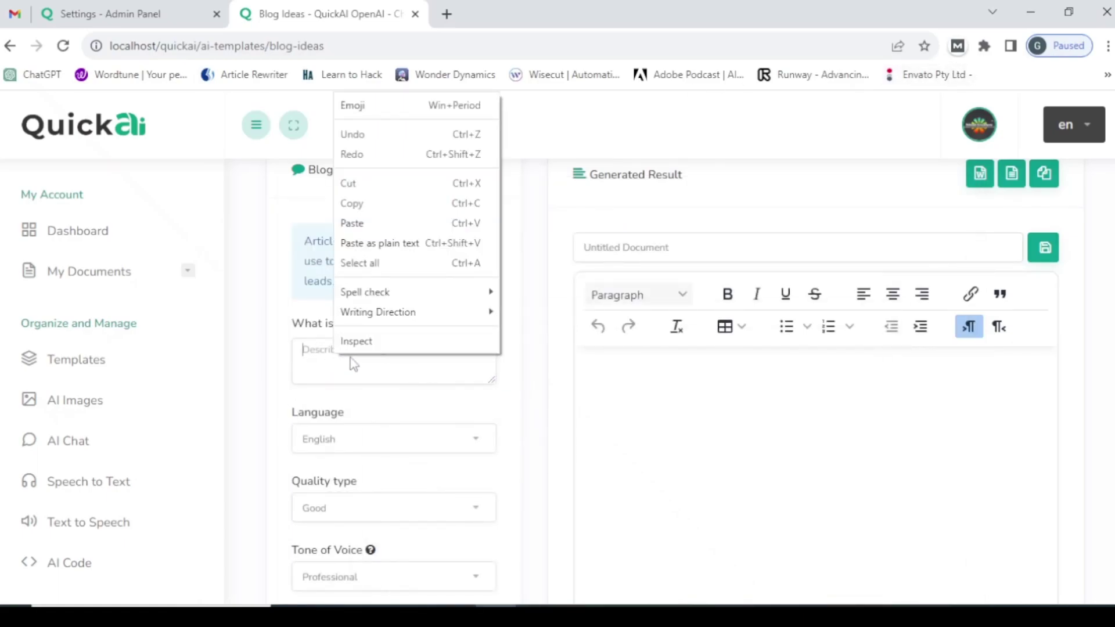
pyautogui.click(337, 240)
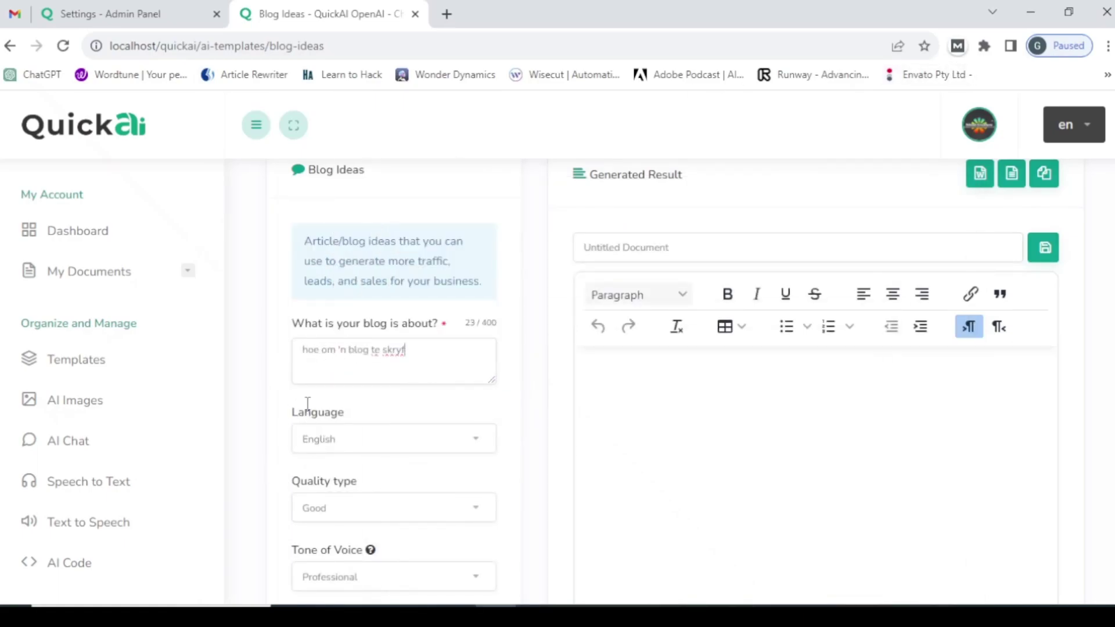
pyautogui.click(364, 443)
pyautogui.scroll(-10, 368, 465)
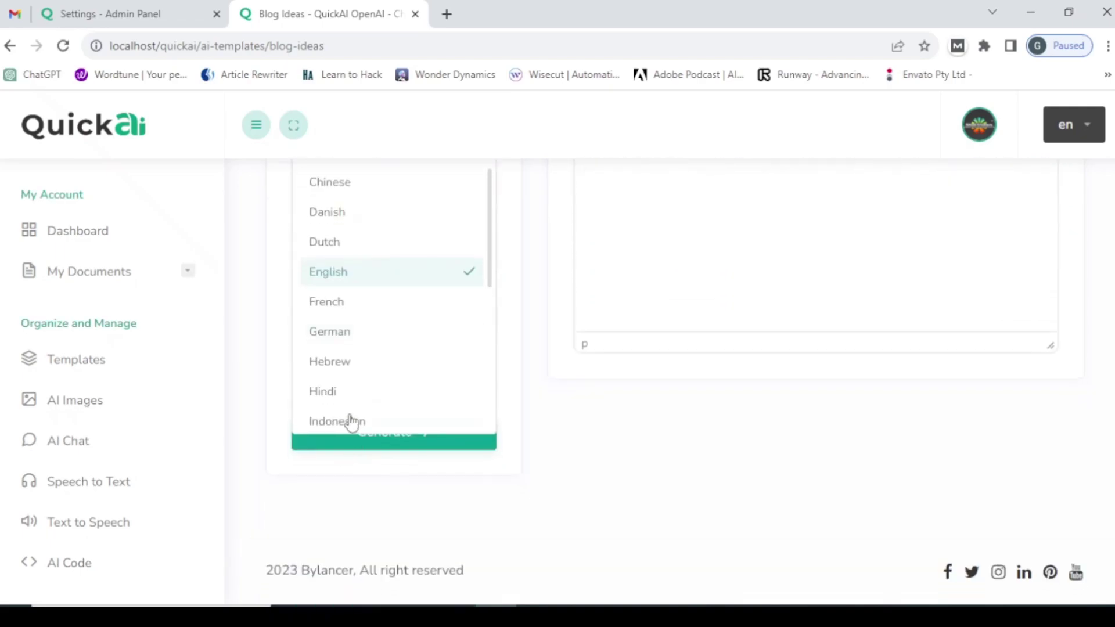
pyautogui.click(360, 413)
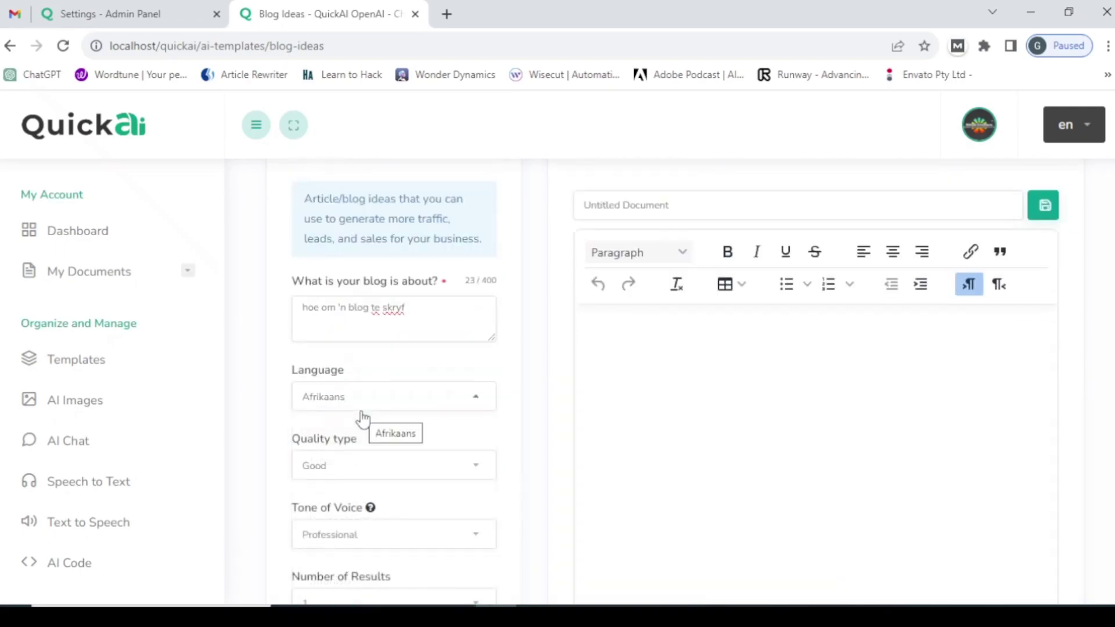
# - Generate the Afrikaans blog ideas, producing seven titles
pyautogui.scroll(-3, 399, 391)
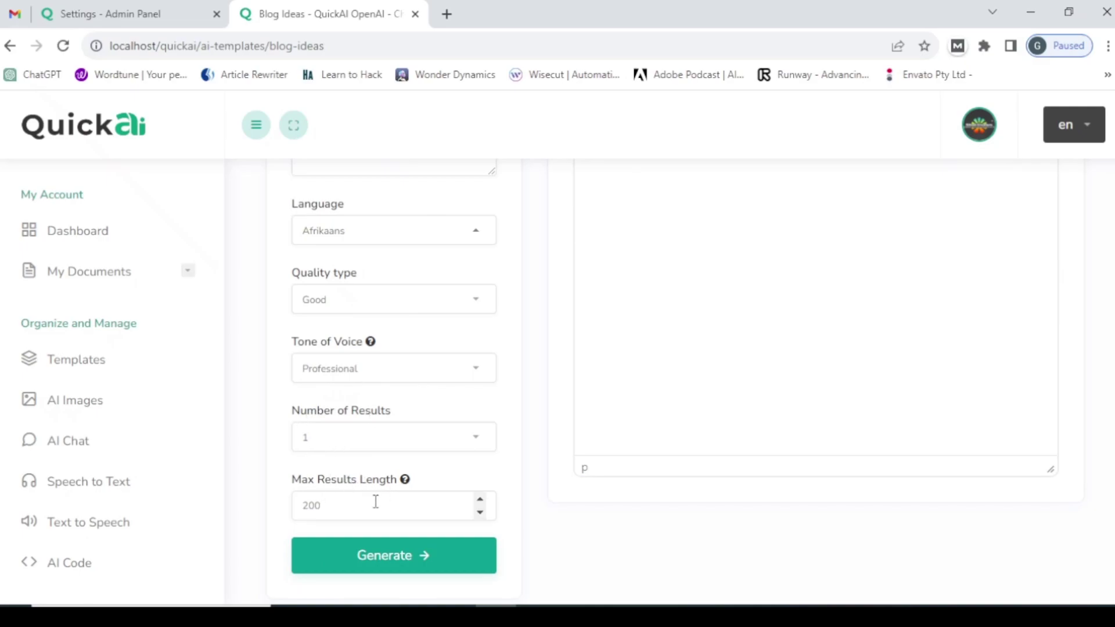
pyautogui.scroll(6, 386, 497)
pyautogui.scroll(-6, 385, 498)
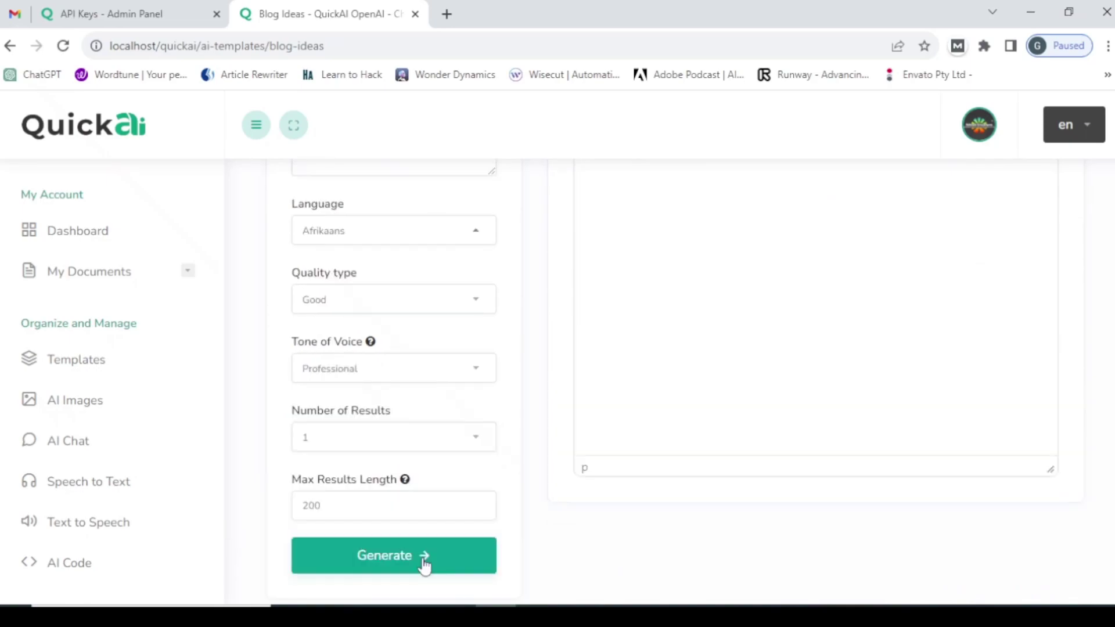
pyautogui.click(424, 563)
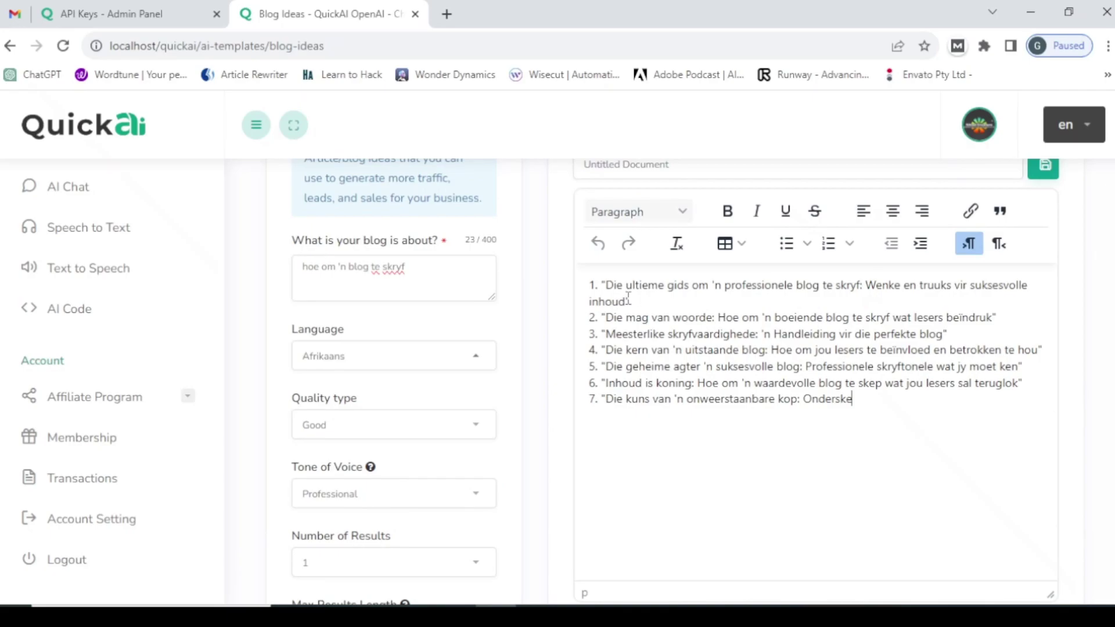
pyautogui.moveTo(590, 283); pyautogui.dragTo(868, 404)
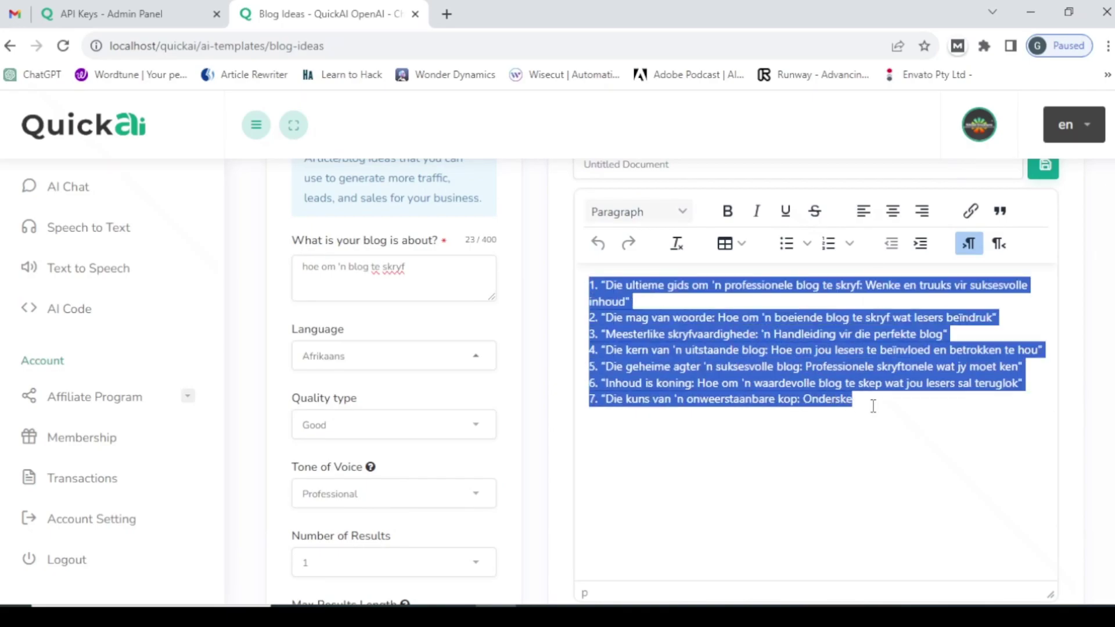
pyautogui.click(873, 406)
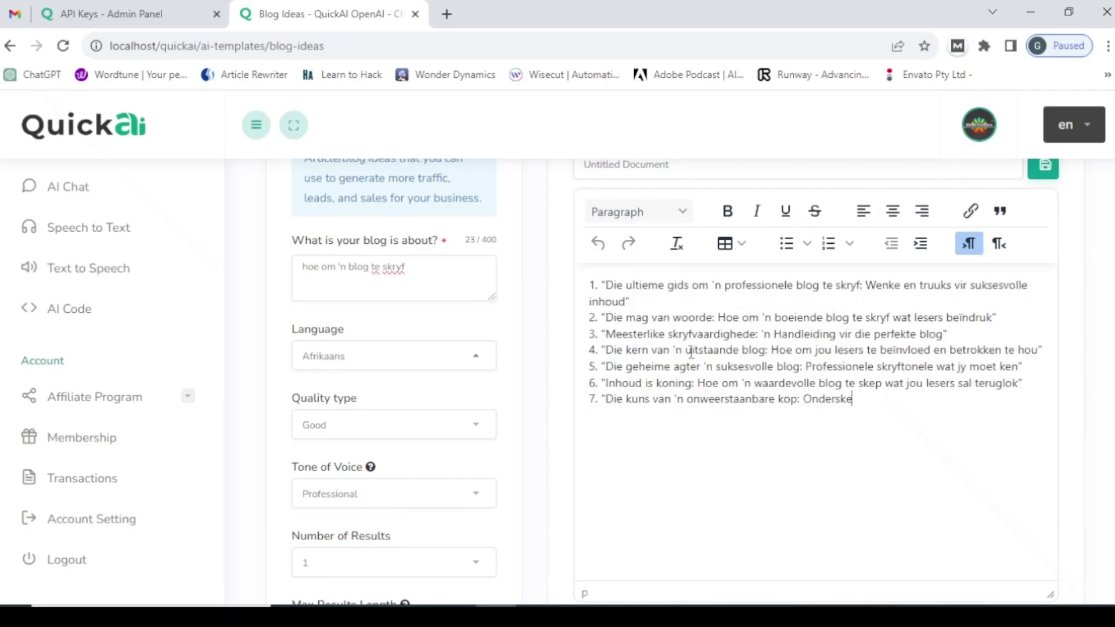
# - Set Max Results Length to 500 and generate a second list of ten Afrikaans ideas
pyautogui.scroll(3, 632, 361)
pyautogui.scroll(-4, 600, 419)
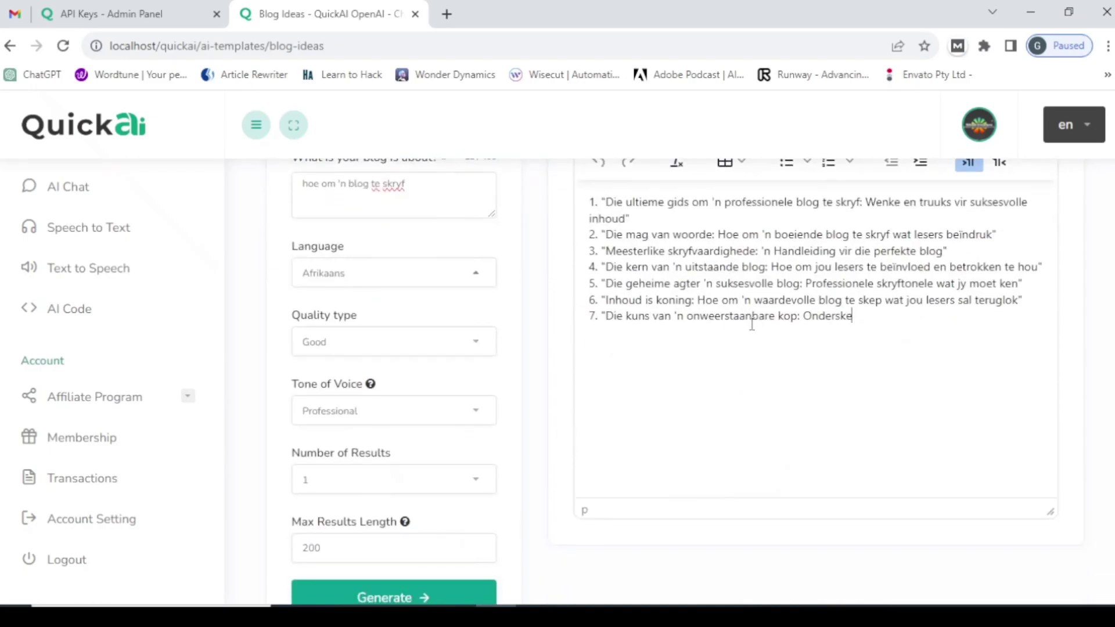
pyautogui.scroll(-3, 348, 461)
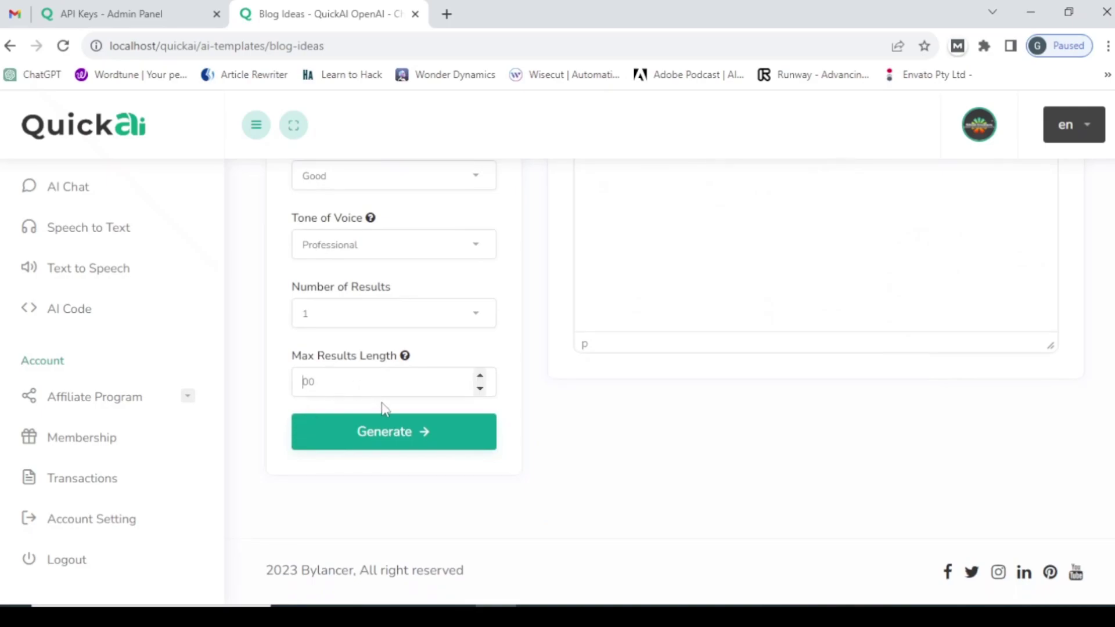
pyautogui.click(391, 444)
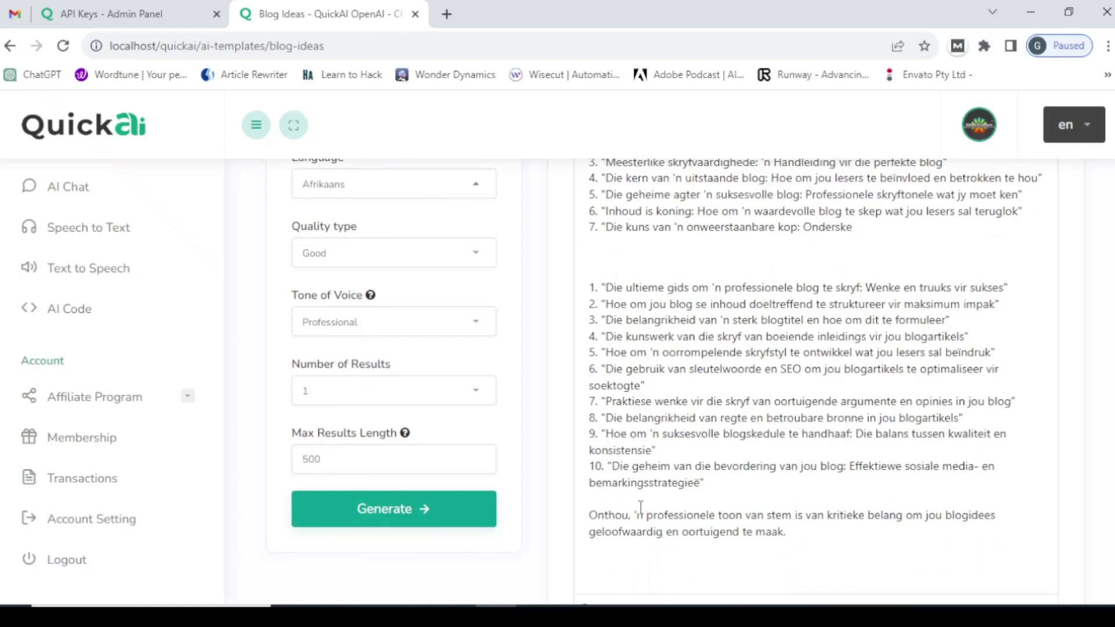
pyautogui.scroll(2, 667, 438)
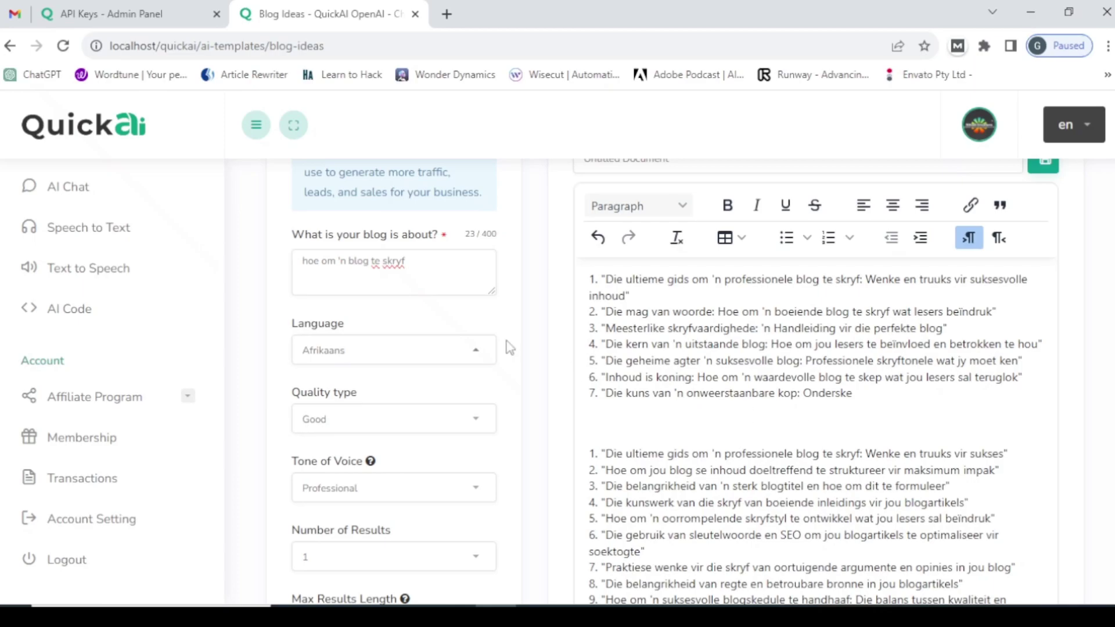
# - Go to the admin panel's AI Settings and scroll to the AI Templates default fields
pyautogui.click(134, 13)
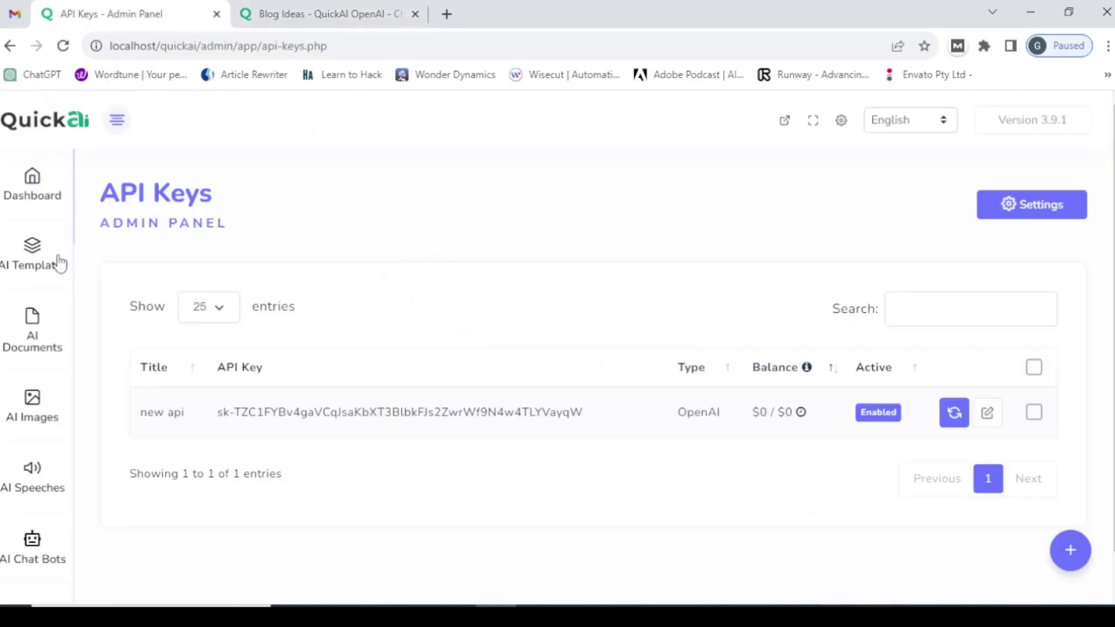
pyautogui.click(32, 180)
pyautogui.click(325, 13)
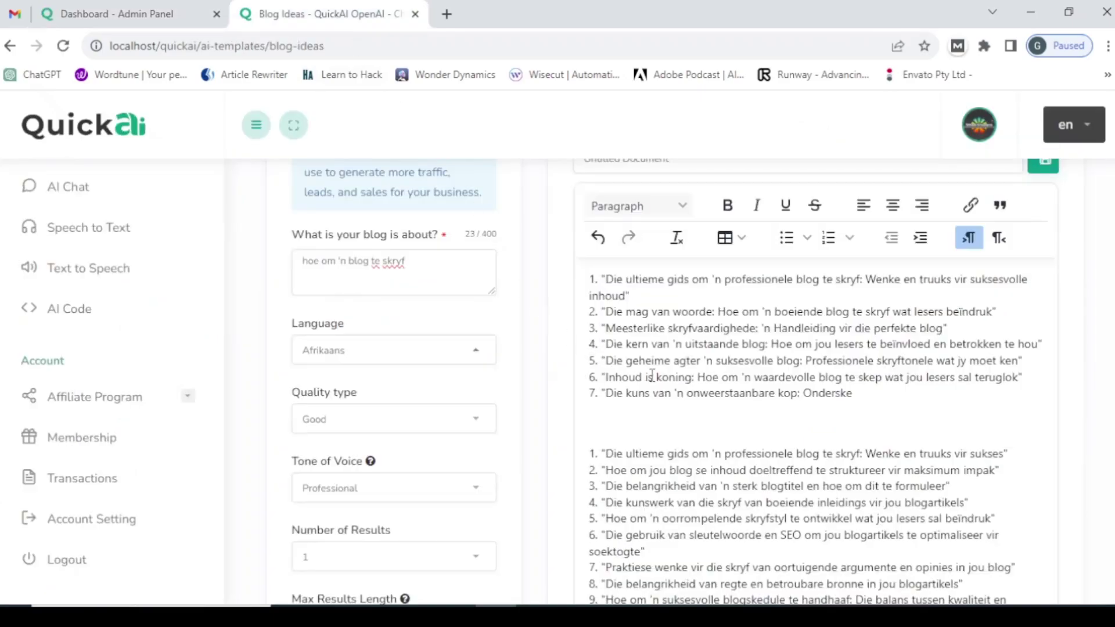
pyautogui.click(117, 13)
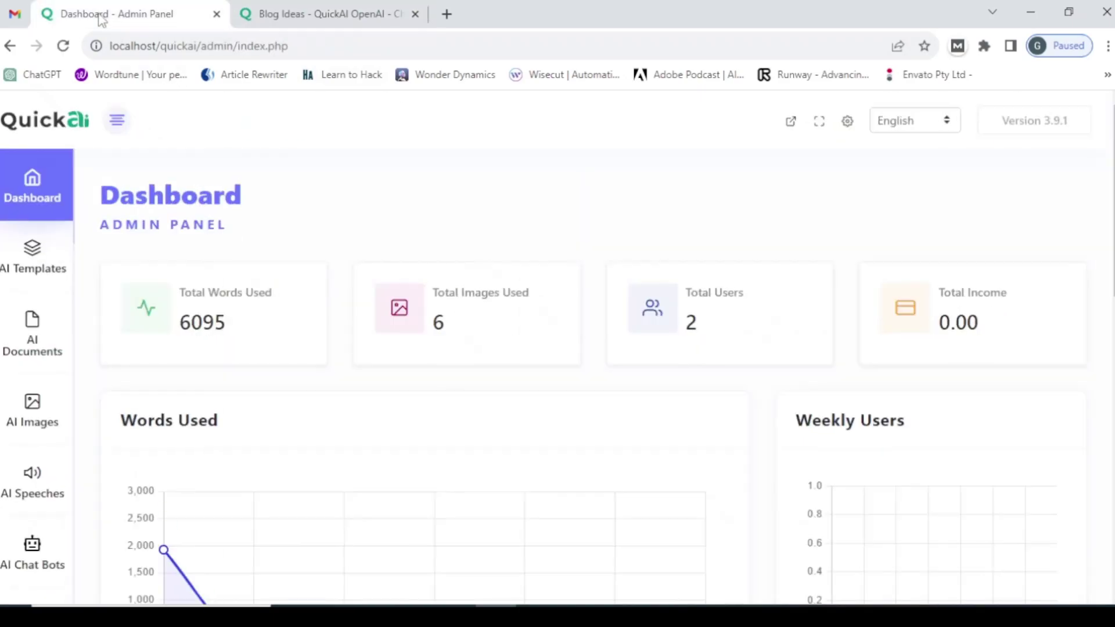
pyautogui.click(841, 122)
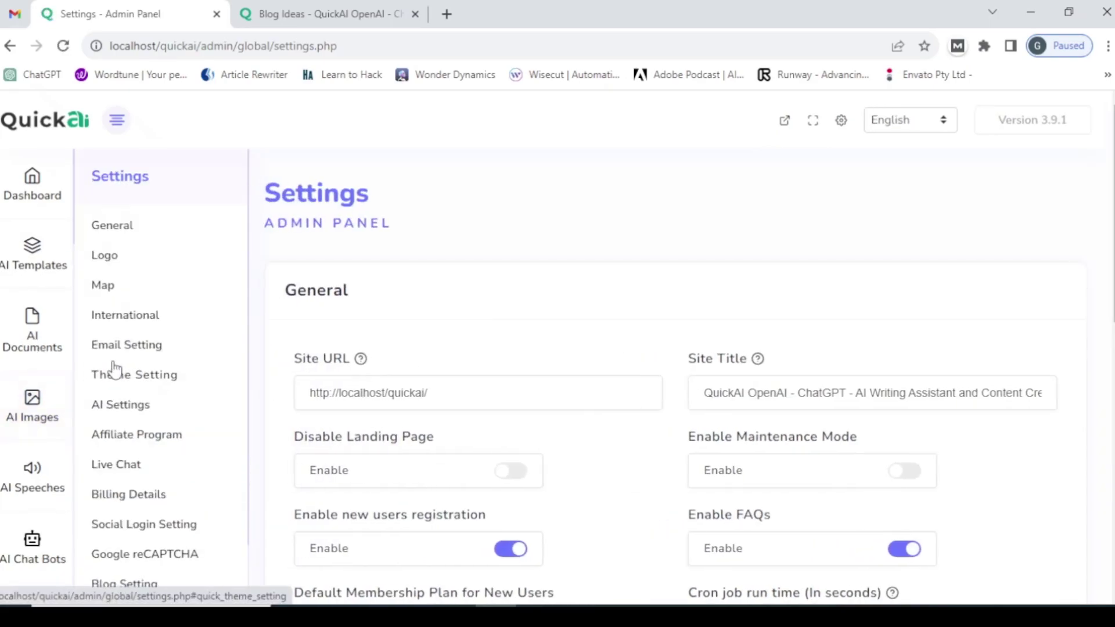
pyautogui.click(133, 407)
pyautogui.scroll(-8, 391, 427)
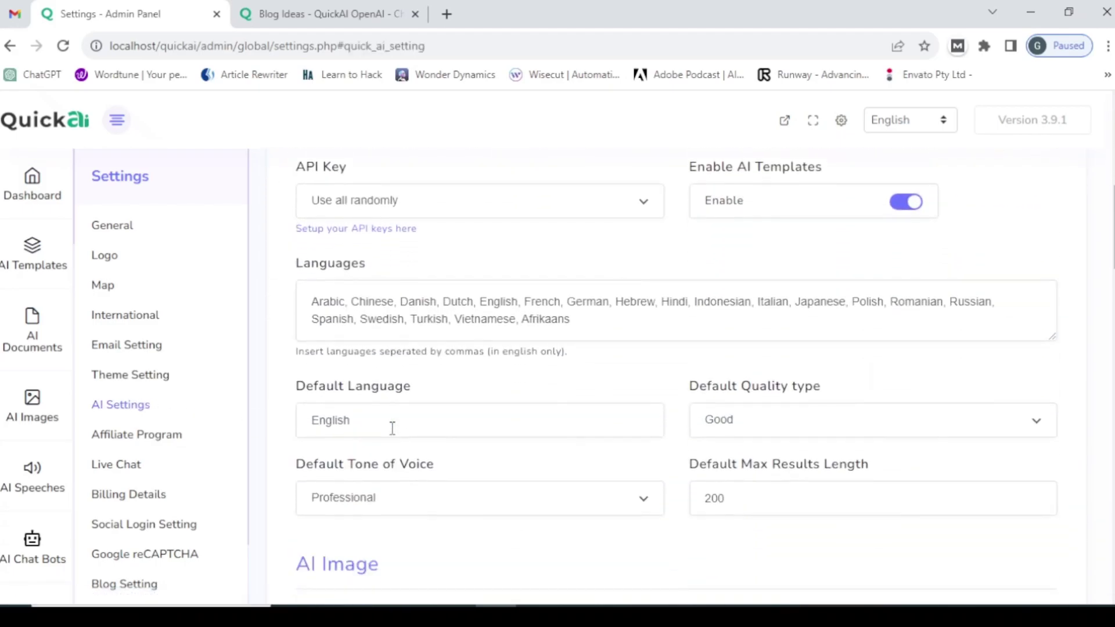
pyautogui.click(240, 19)
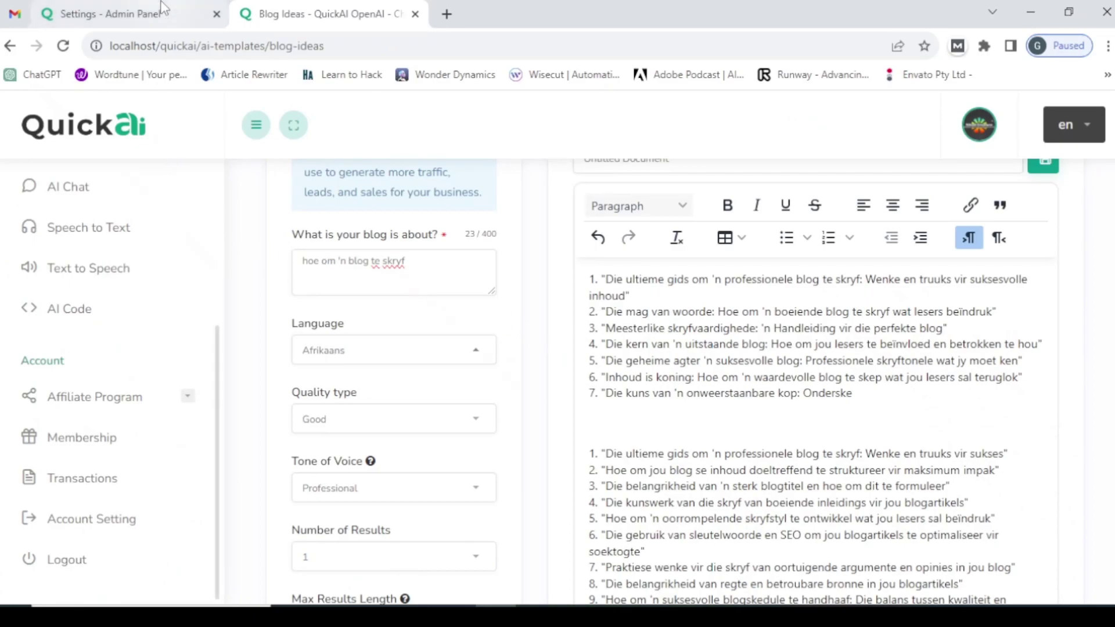
pyautogui.click(128, 14)
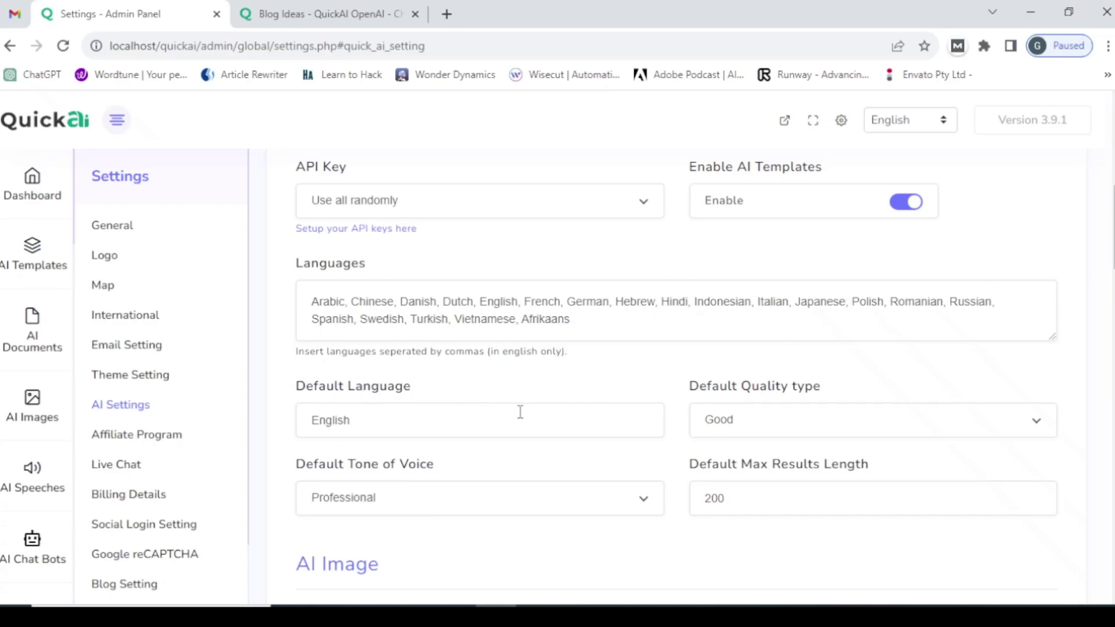
pyautogui.scroll(-1, 558, 382)
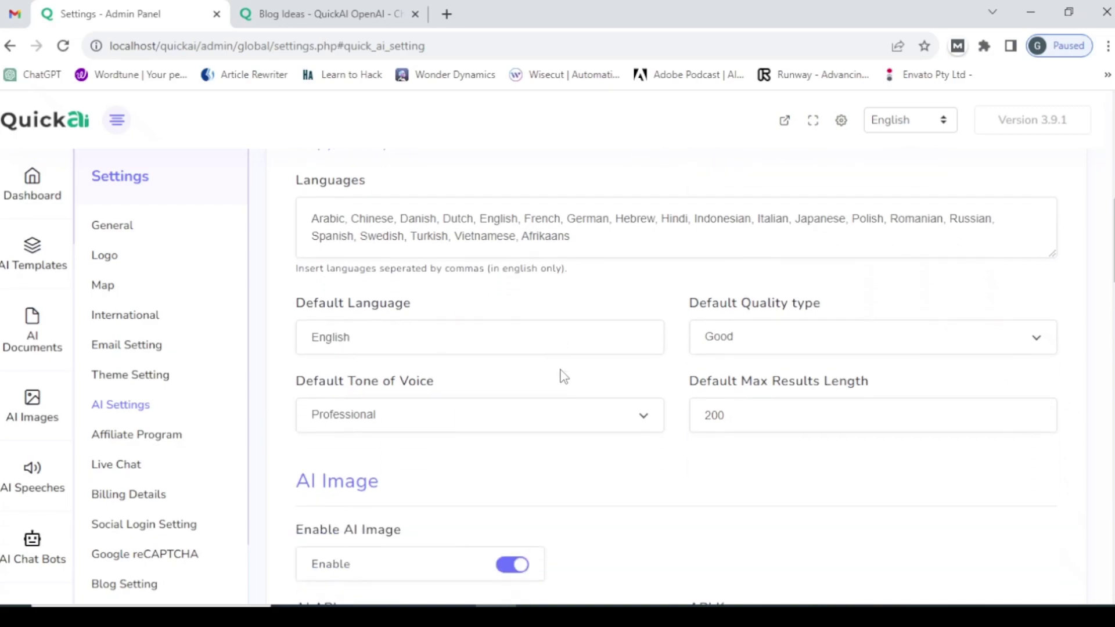
# - Replace English with Afrikaans as the default language, copied from the languages list
pyautogui.click(418, 340)
pyautogui.doubleClick(554, 237)
pyautogui.rightClick(554, 238)
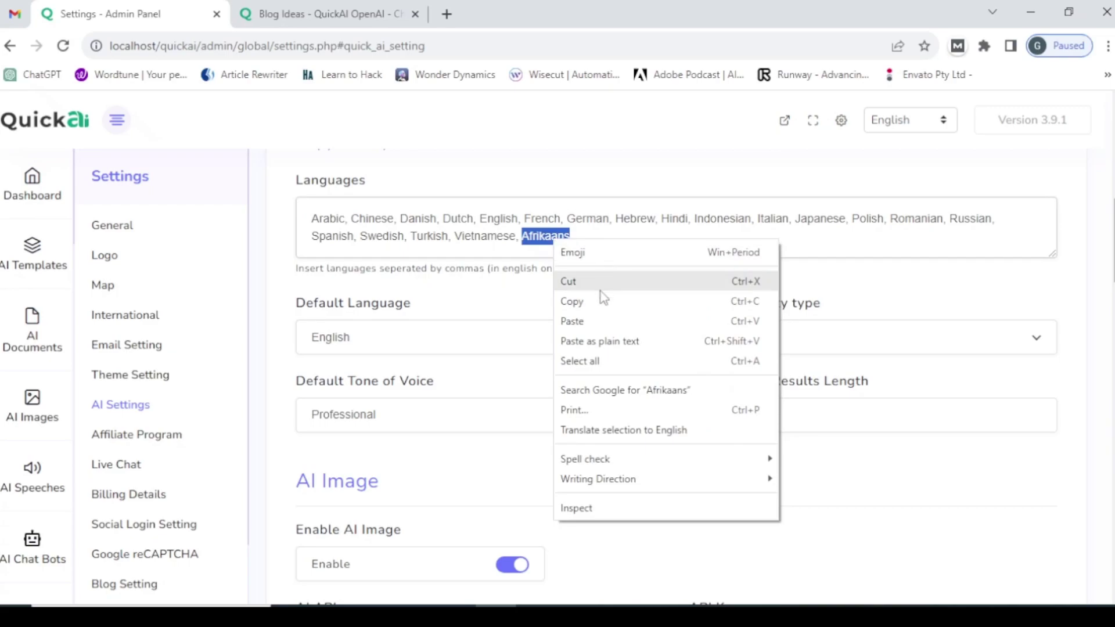
pyautogui.click(591, 312)
pyautogui.moveTo(385, 337); pyautogui.dragTo(281, 346)
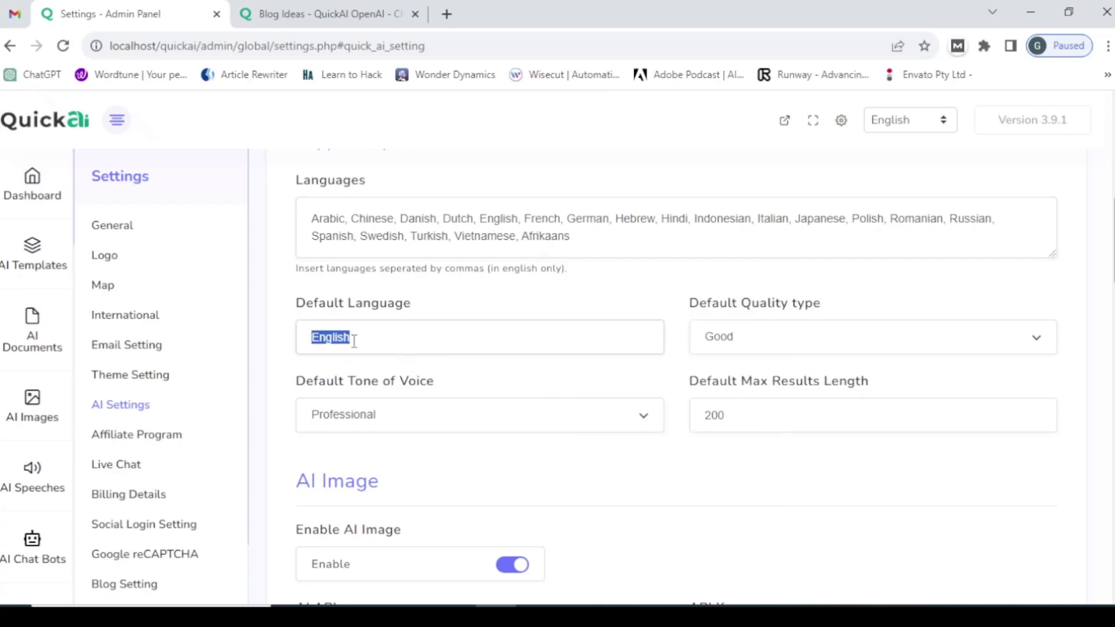
pyautogui.press('BackSpace')
pyautogui.rightClick(336, 339)
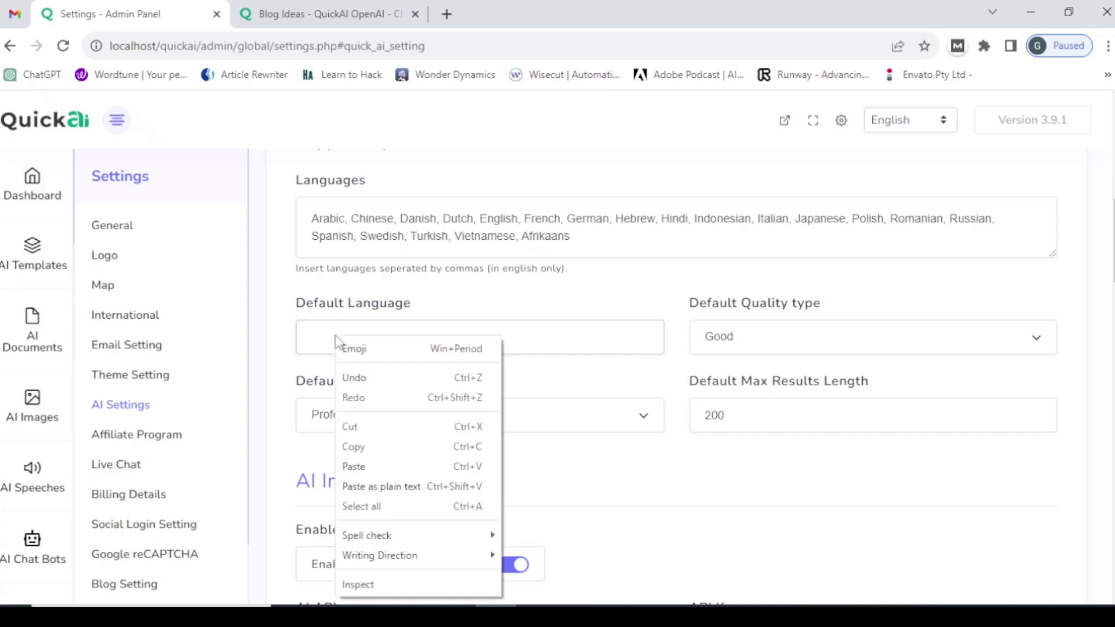
pyautogui.click(371, 467)
# - Set default quality to Premium, tone to Funny, max results length to 800, and save
pyautogui.click(750, 346)
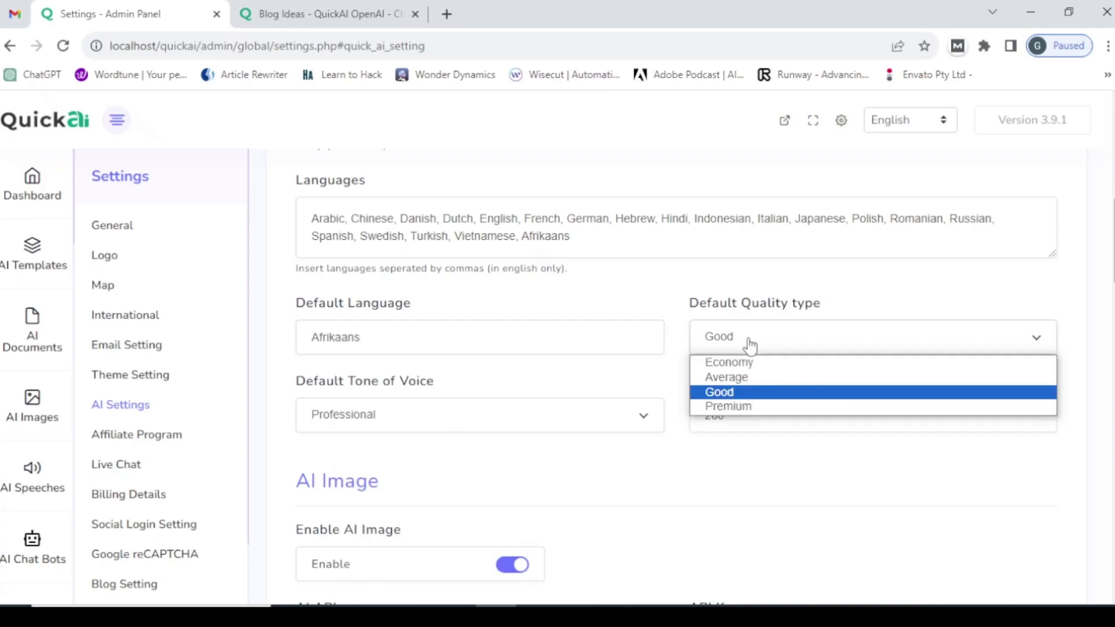
pyautogui.click(754, 406)
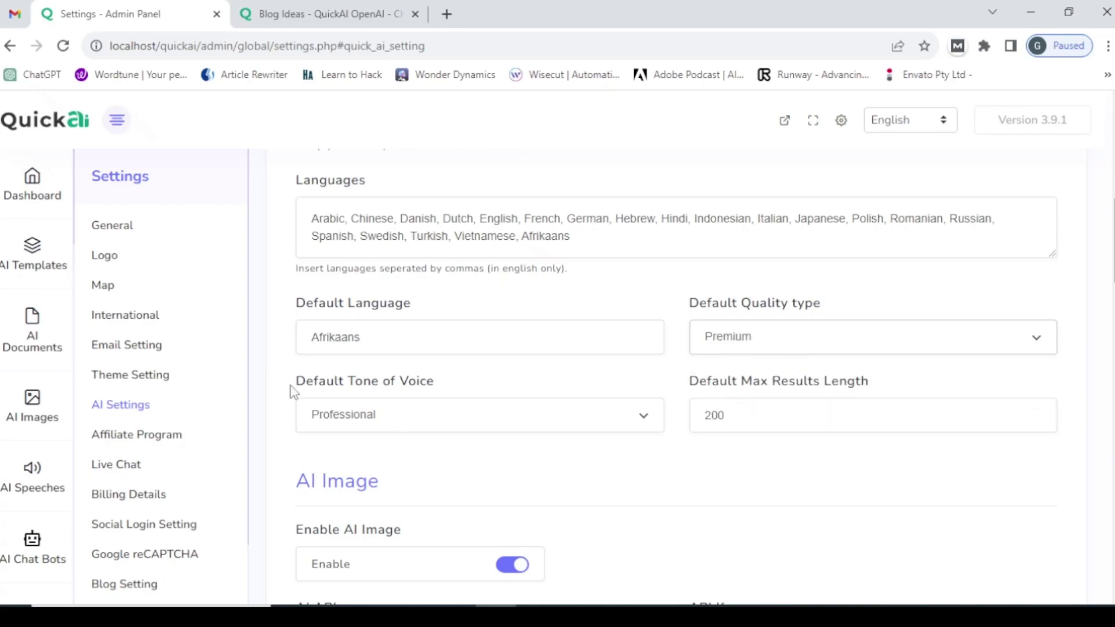
pyautogui.click(415, 415)
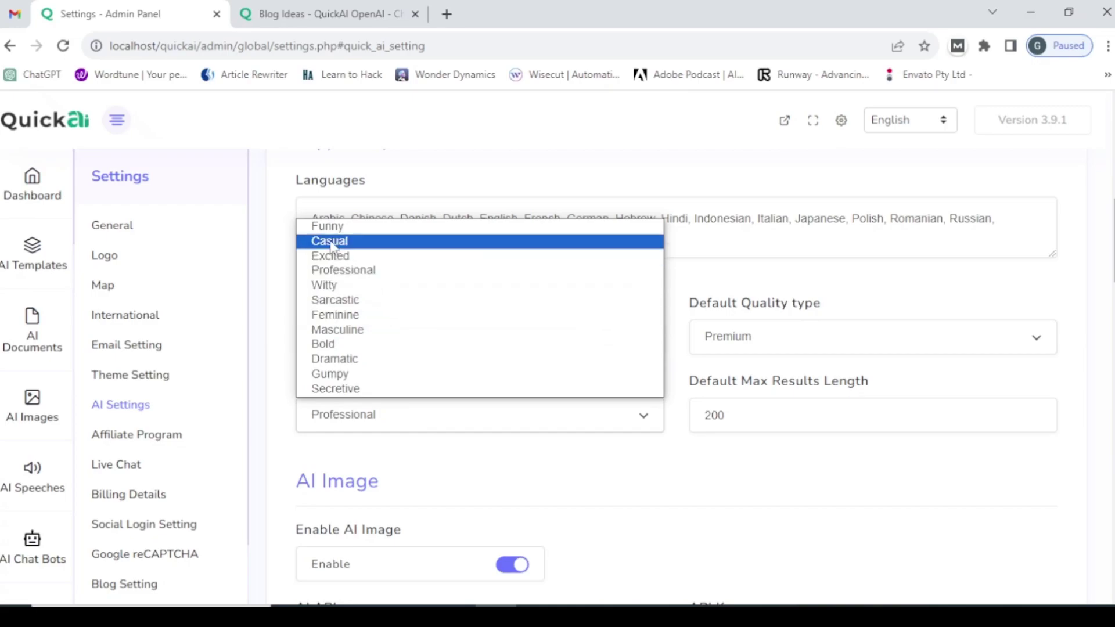
pyautogui.click(354, 227)
pyautogui.click(754, 416)
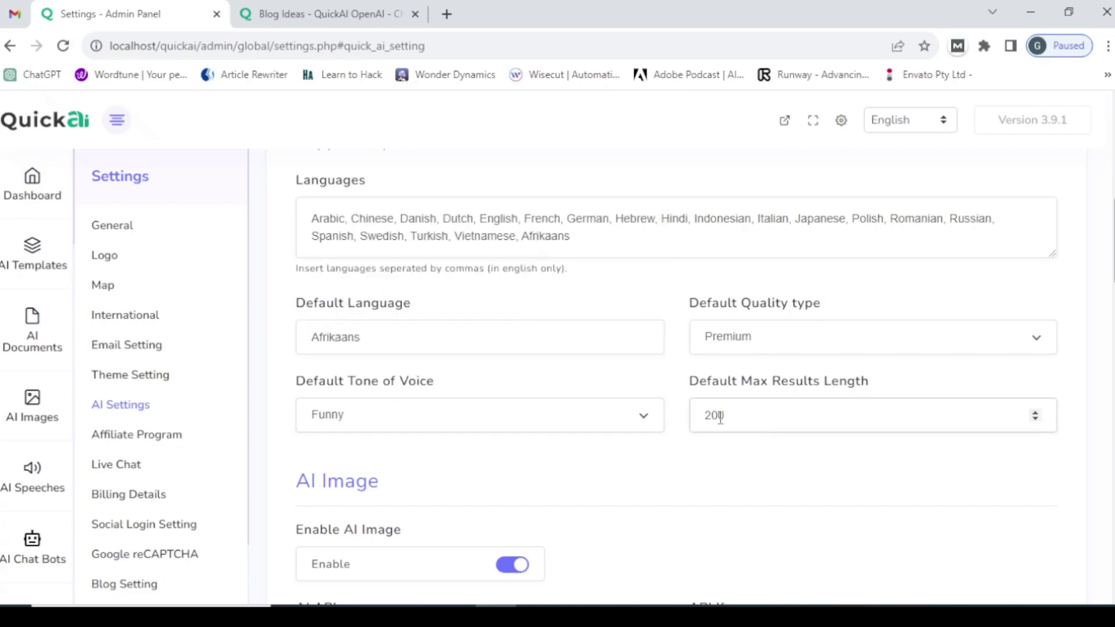
pyautogui.moveTo(710, 416); pyautogui.dragTo(691, 416)
pyautogui.scroll(-15, 428, 416)
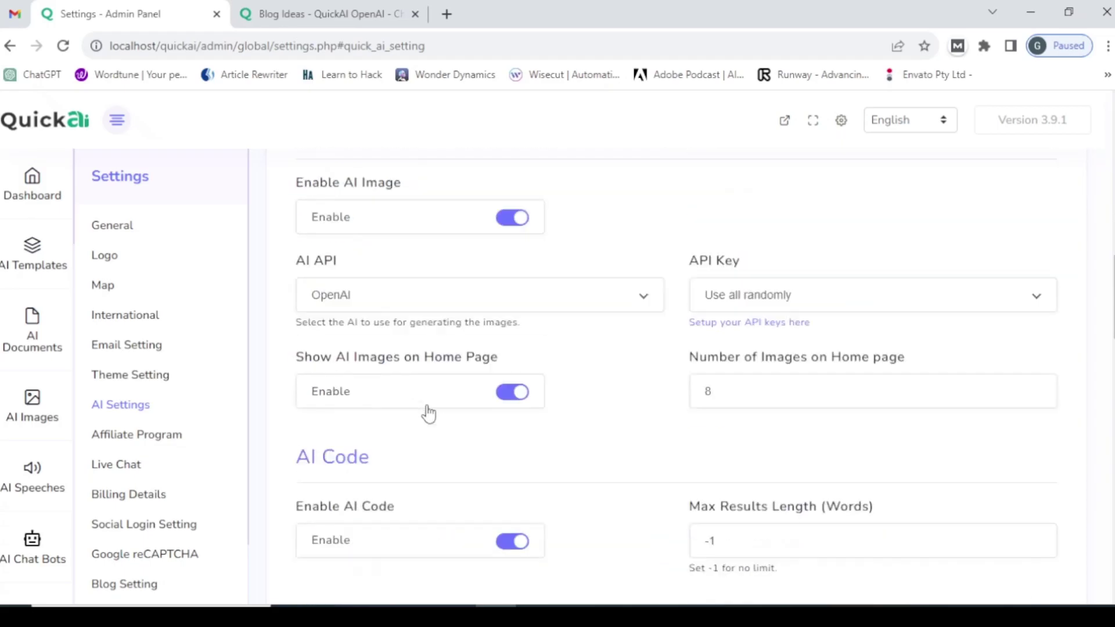
pyautogui.scroll(-10, 428, 412)
pyautogui.click(342, 500)
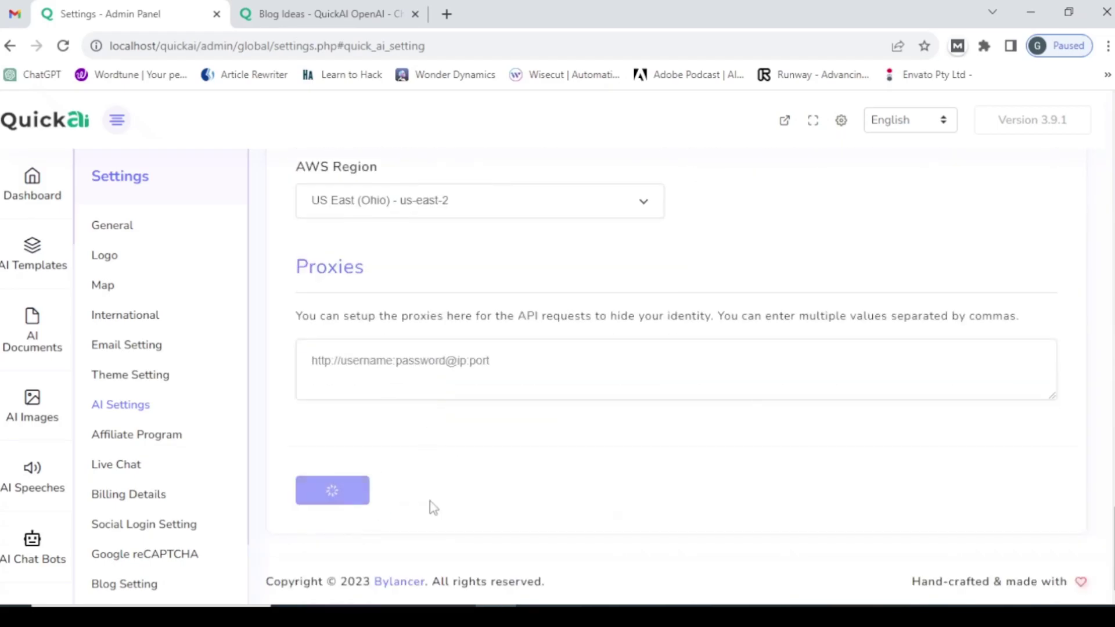
# - Reload Blog Ideas and check the form defaults: Afrikaans, Premium, Funny, 800 max length
pyautogui.click(325, 13)
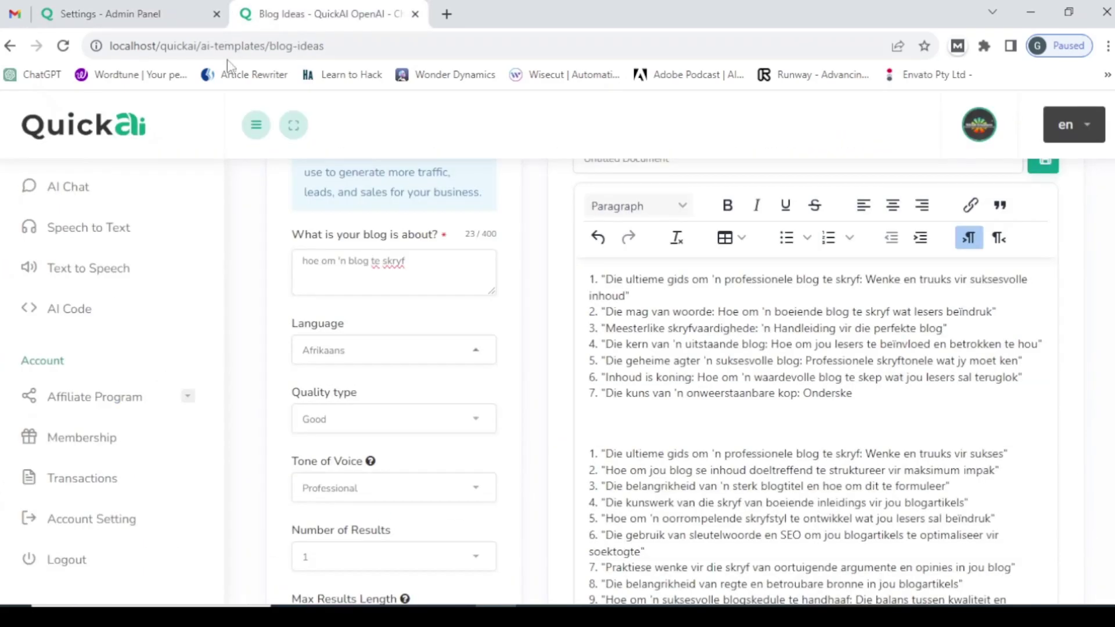
pyautogui.click(226, 47)
pyautogui.press('Return')
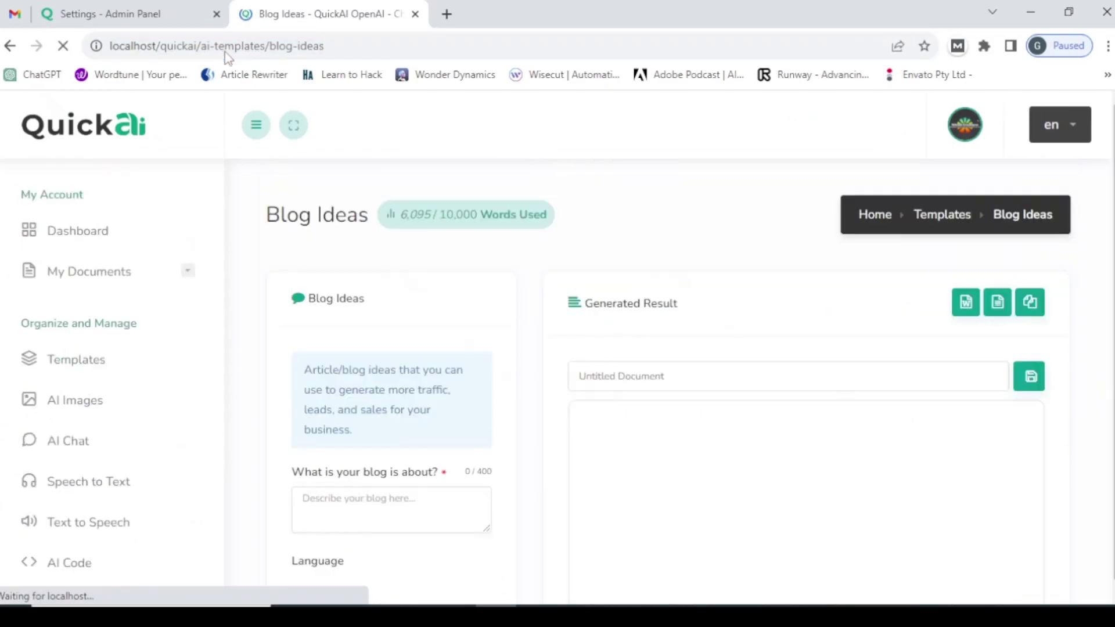
pyautogui.scroll(-4, 374, 166)
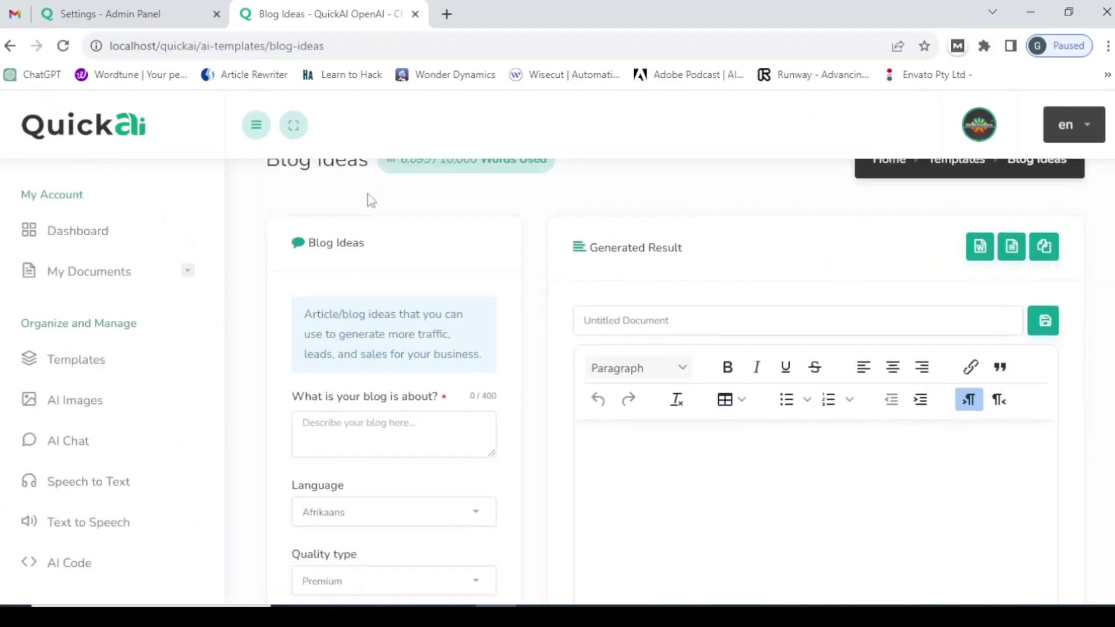
pyautogui.scroll(1, 354, 325)
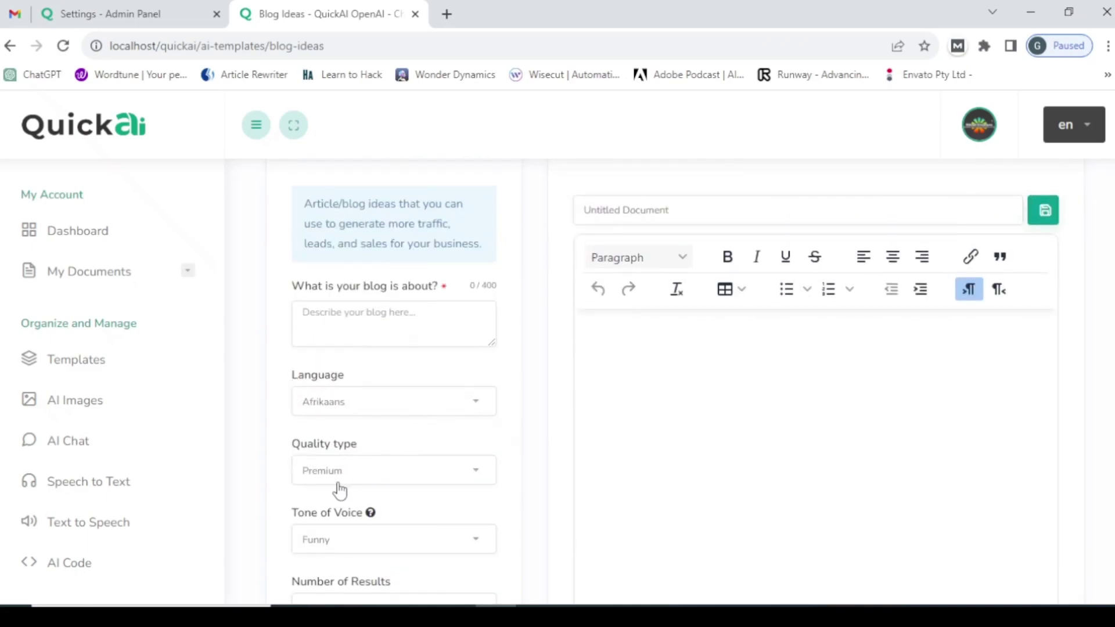
pyautogui.scroll(-3, 279, 469)
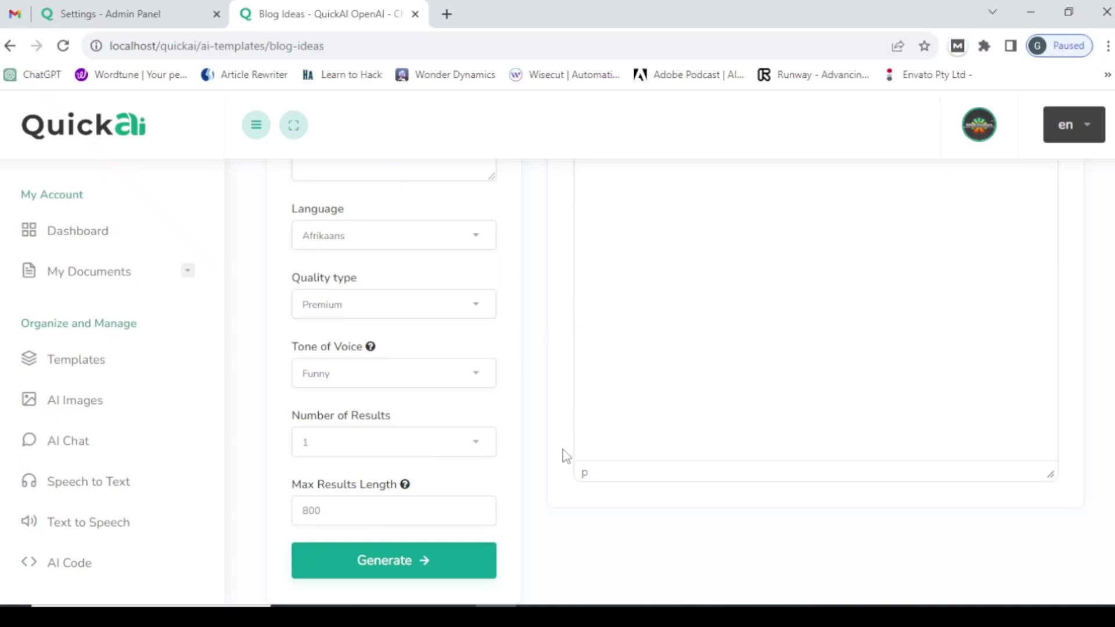
pyautogui.scroll(6, 562, 456)
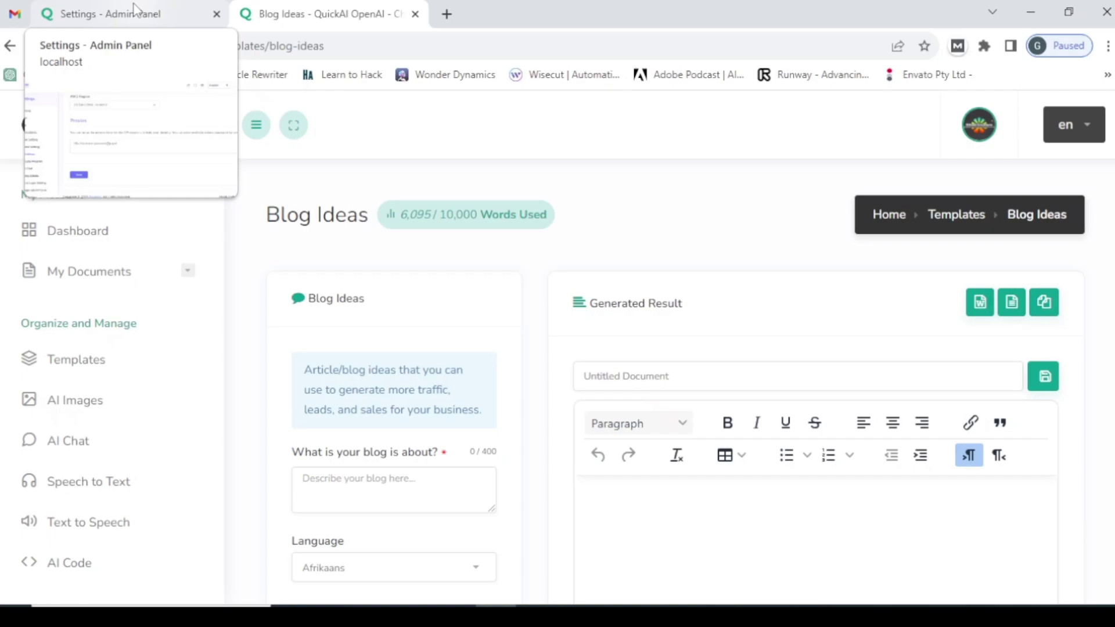
# - Inspect the AI Image API and API Key choices, keeping OpenAI and 'Use all randomly'
pyautogui.click(134, 10)
pyautogui.scroll(20, 585, 242)
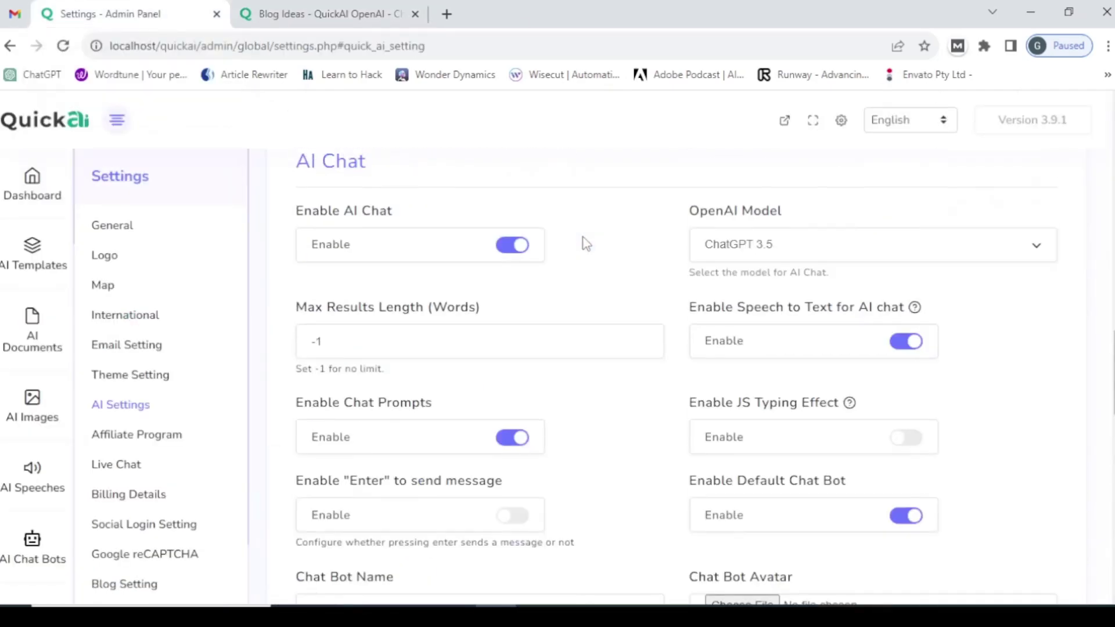
pyautogui.scroll(-4, 413, 405)
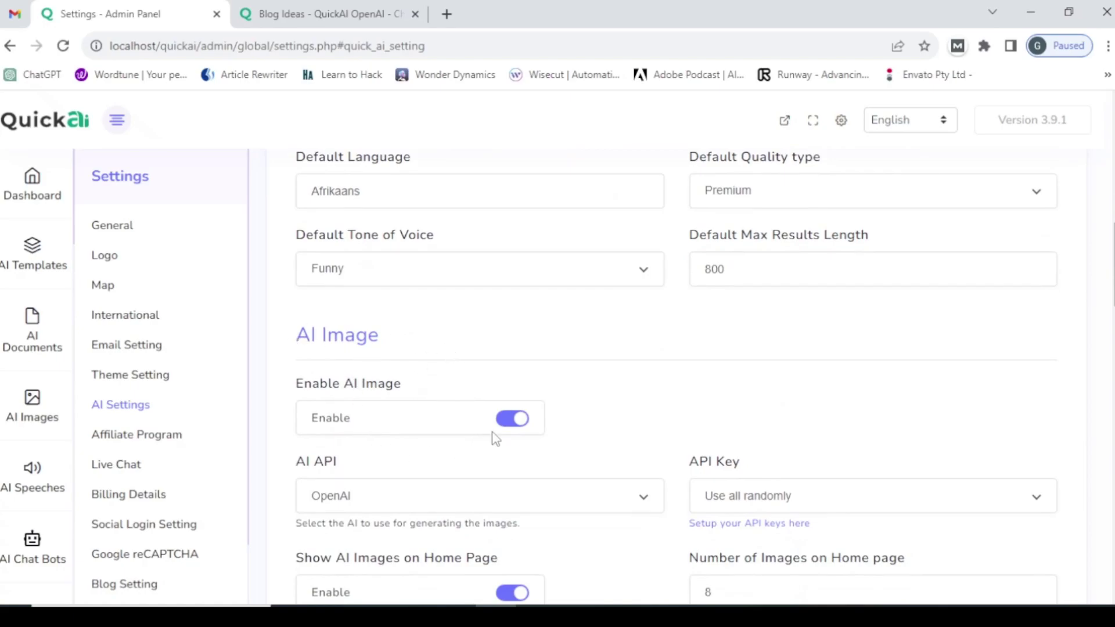
pyautogui.scroll(-3, 399, 405)
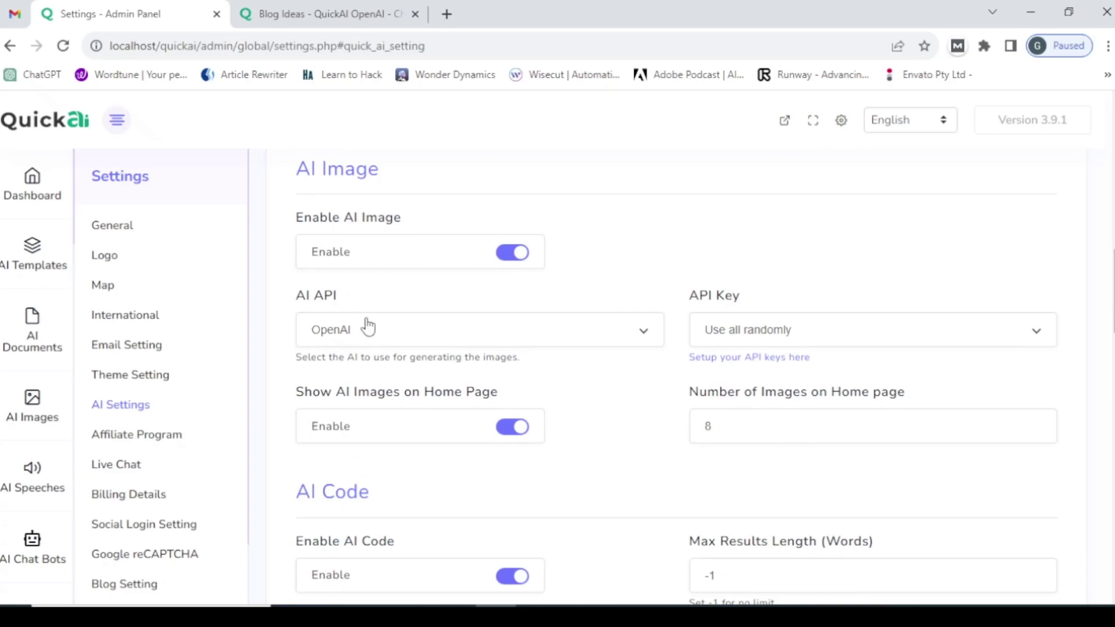
pyautogui.click(502, 342)
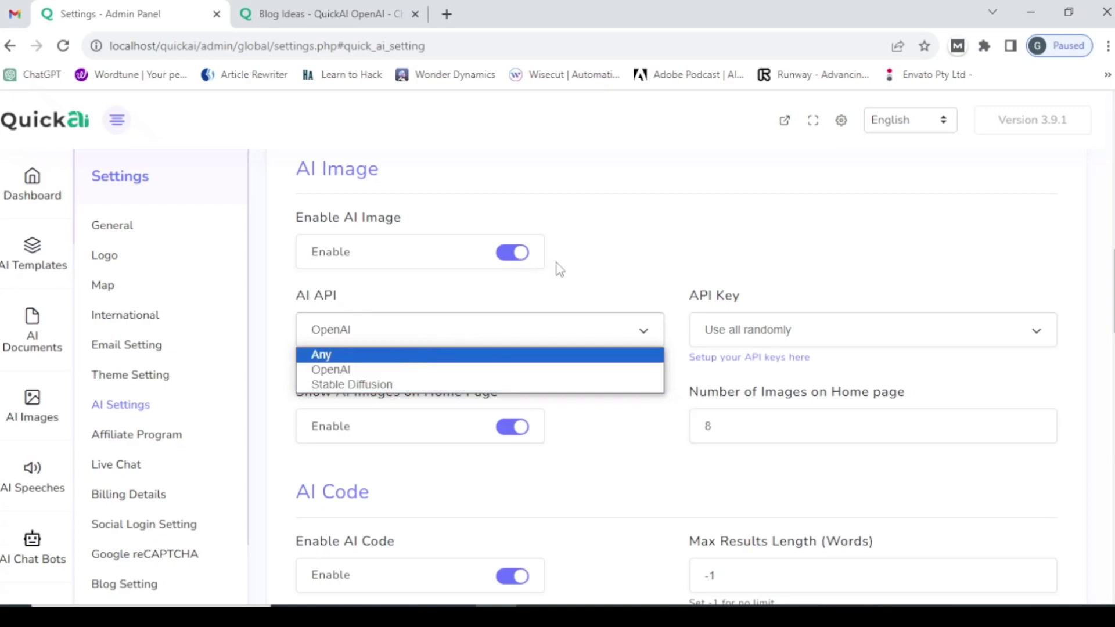
pyautogui.click(400, 369)
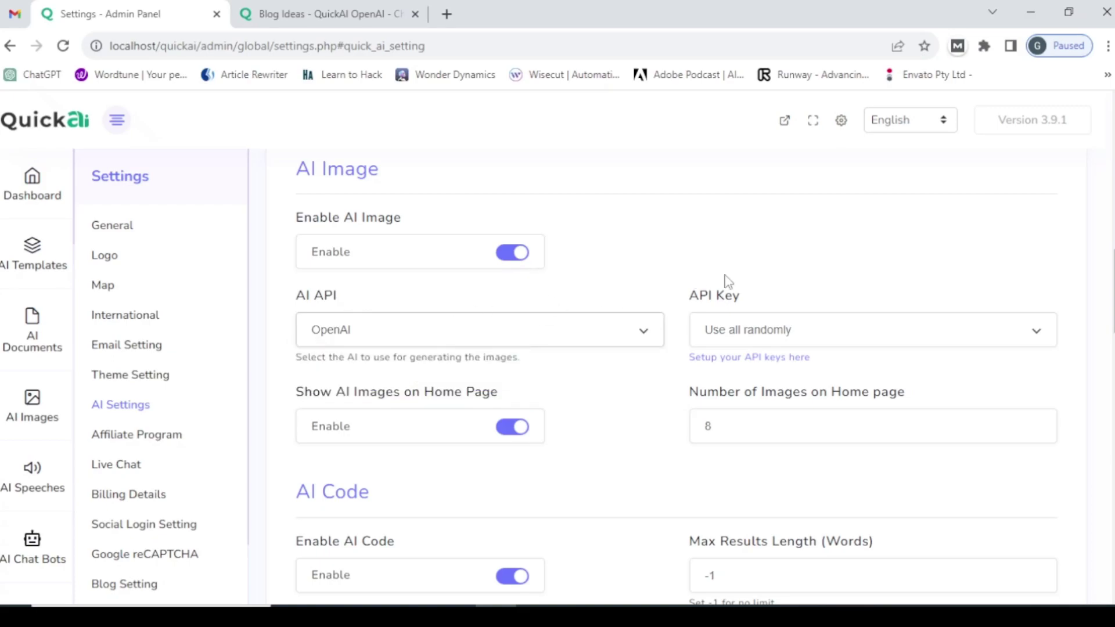
pyautogui.click(767, 331)
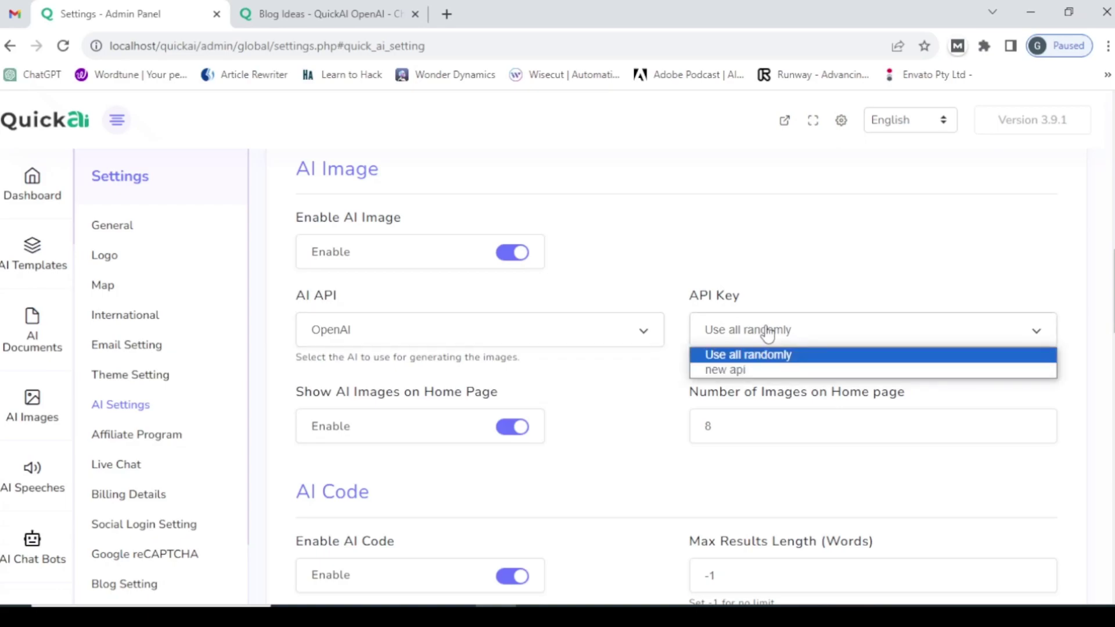
pyautogui.click(768, 332)
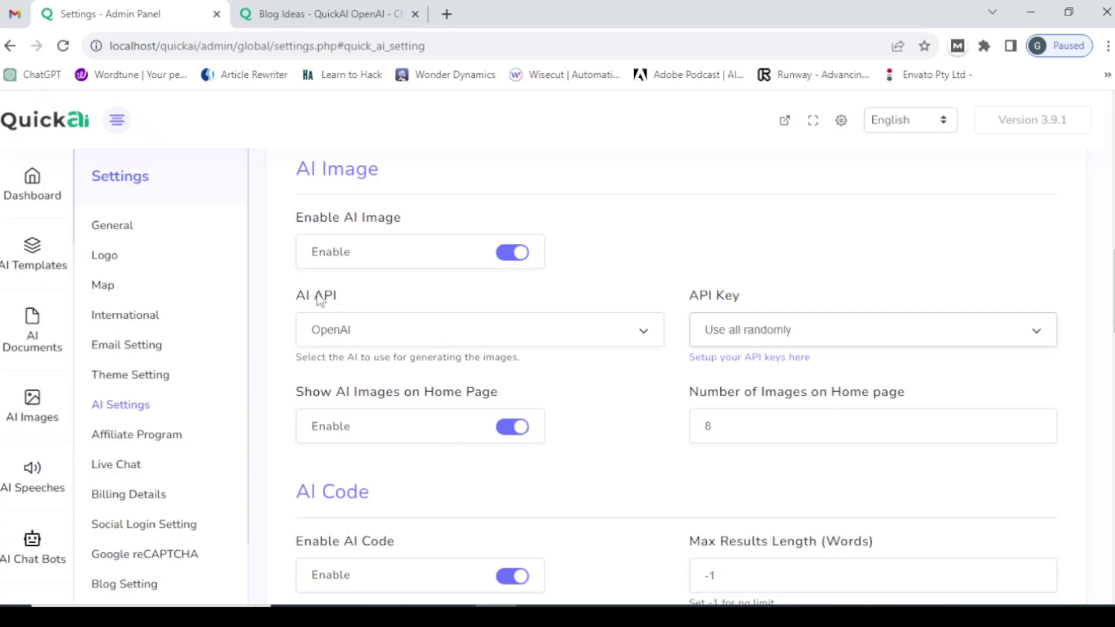
# - View the QuickAI home page, then switch off Show AI Images on Home Page in admin settings
pyautogui.click(340, 8)
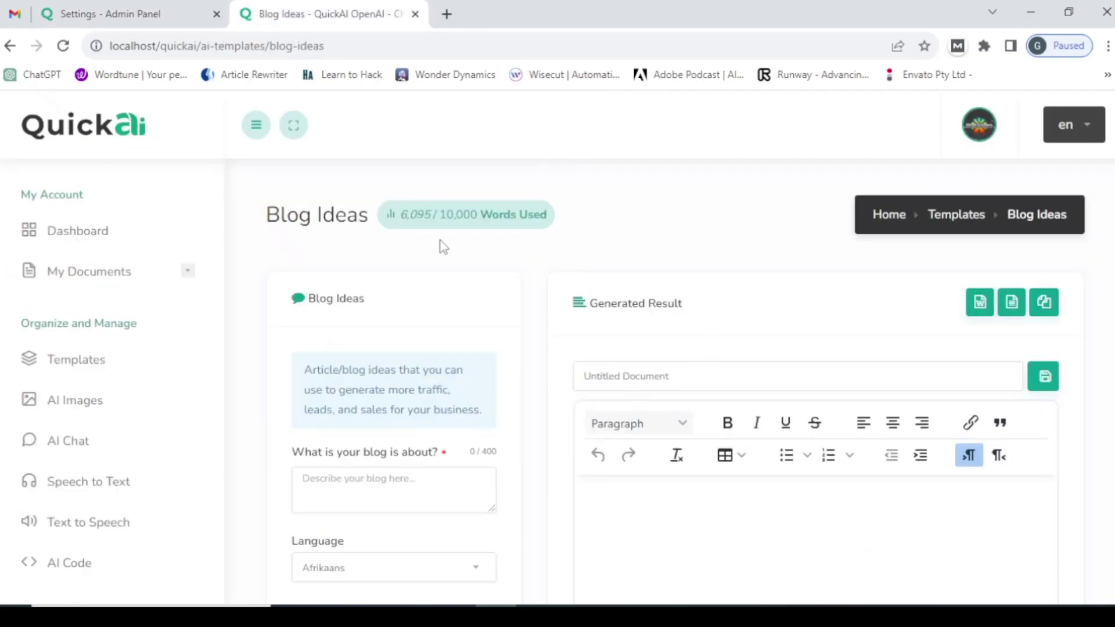
pyautogui.click(979, 125)
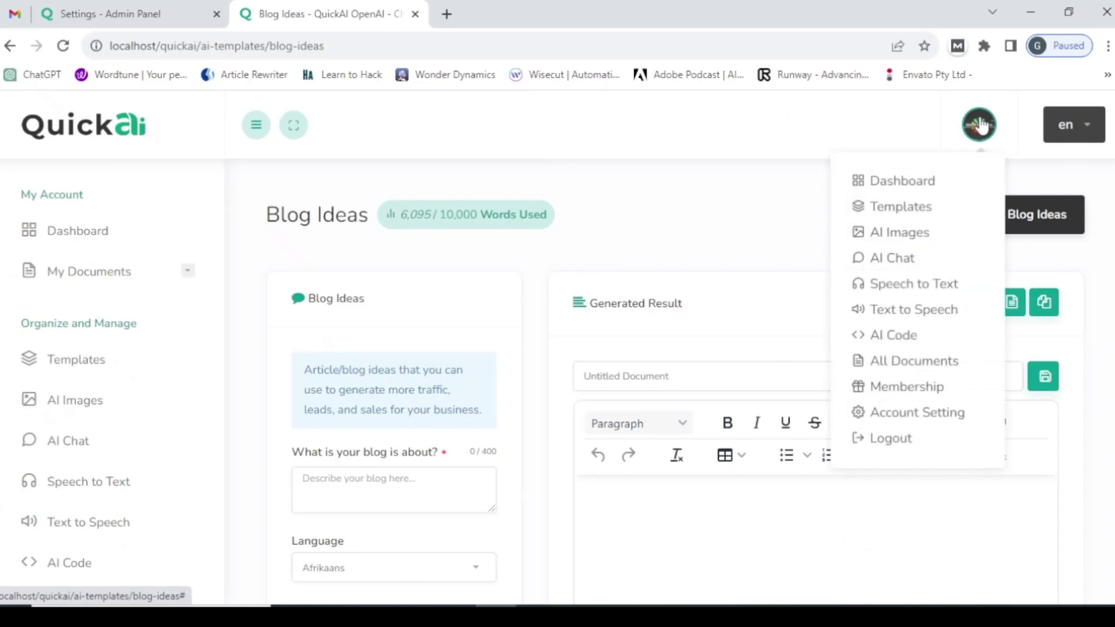
pyautogui.click(145, 133)
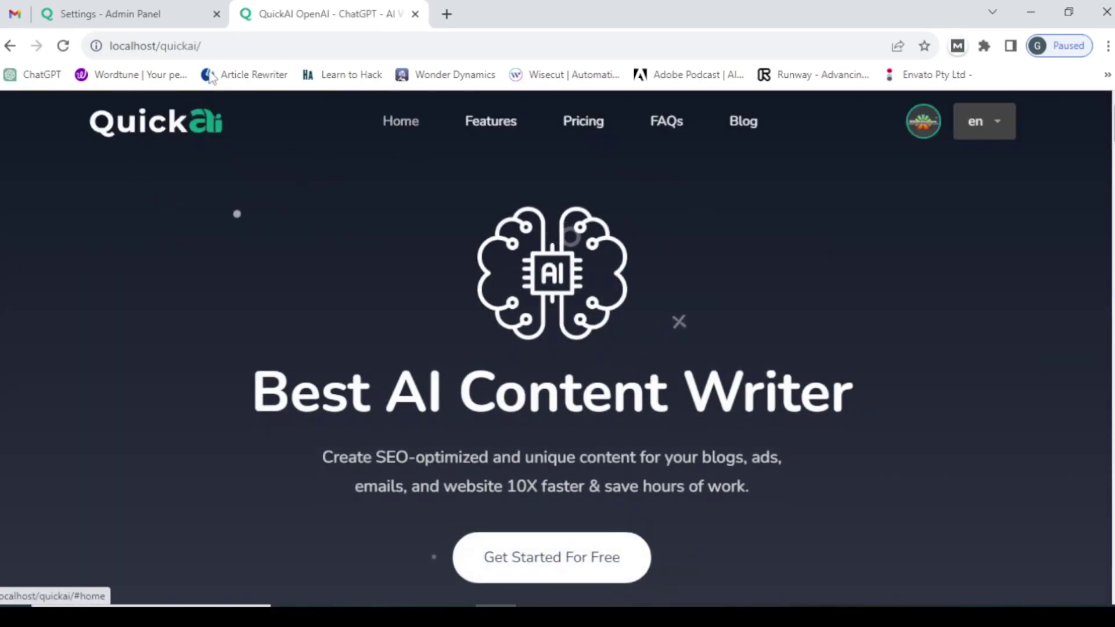
pyautogui.click(167, 13)
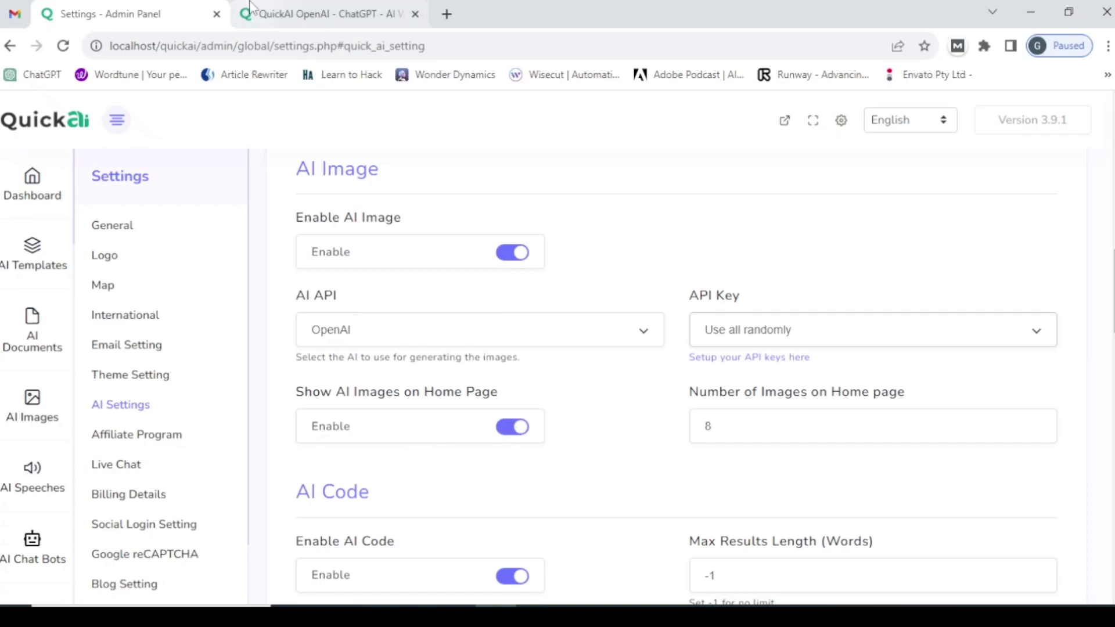
pyautogui.click(325, 13)
pyautogui.scroll(-20, 440, 351)
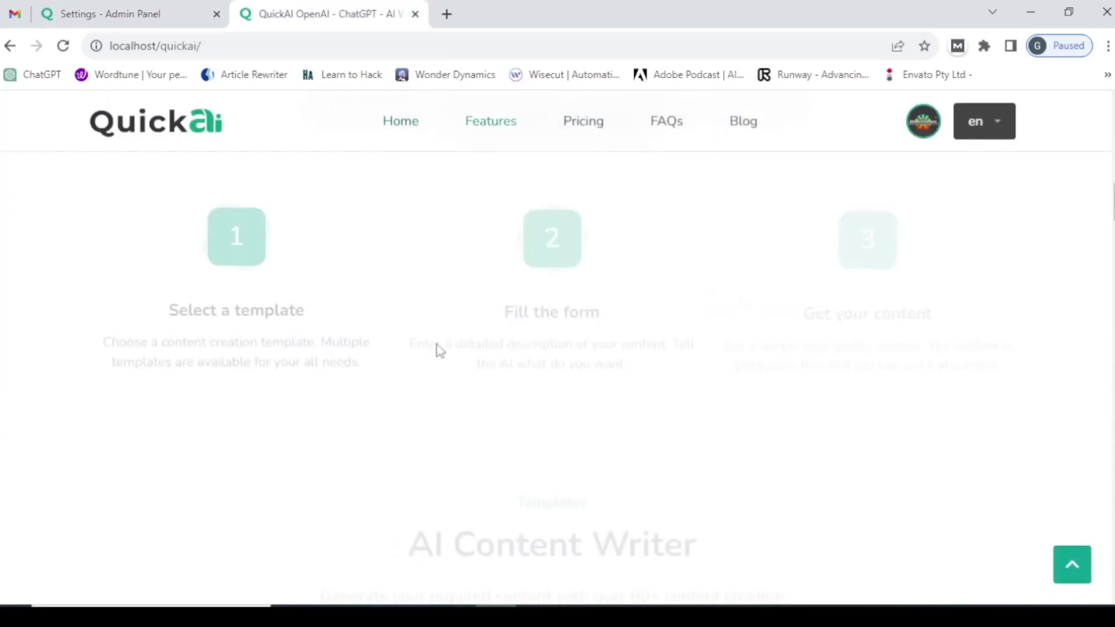
pyautogui.scroll(-5, 440, 351)
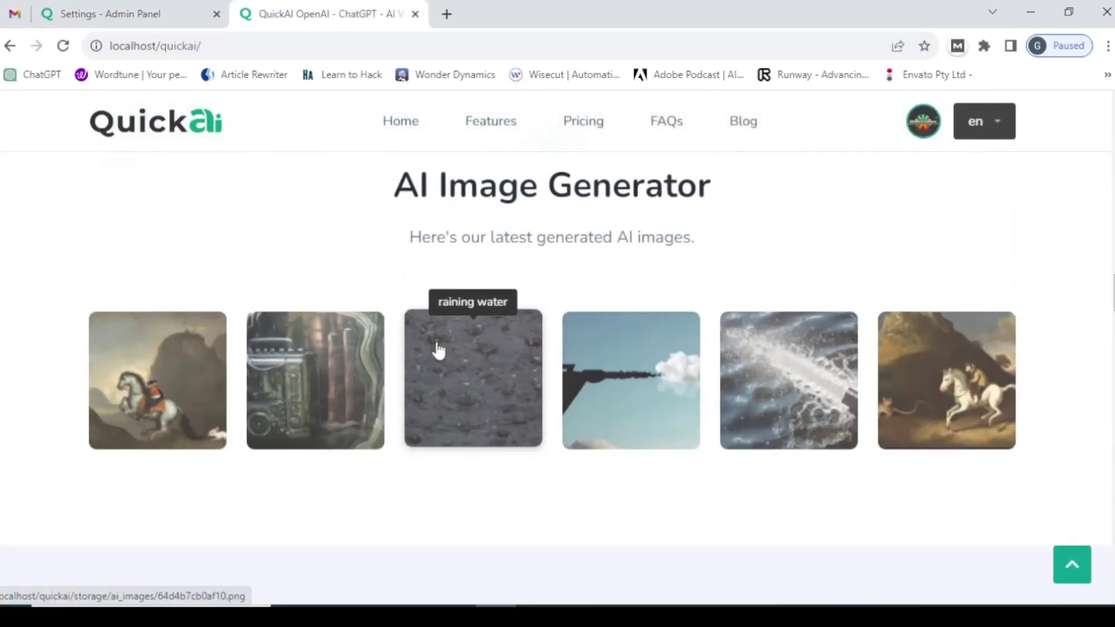
pyautogui.scroll(2, 440, 349)
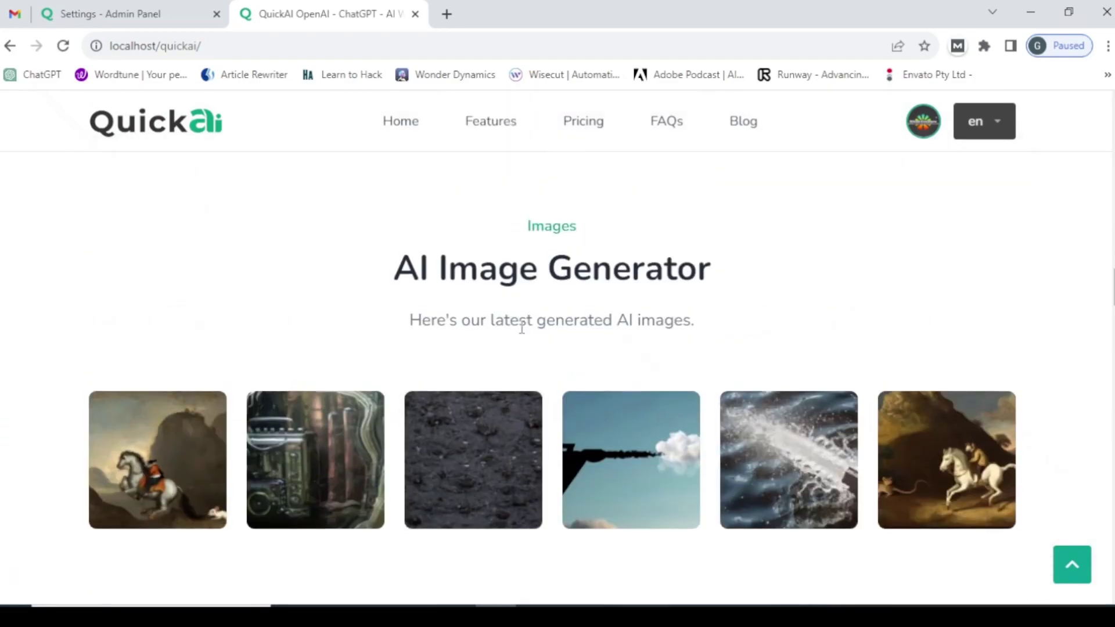
pyautogui.hotkey('ctrl', 'shift', 'Tab')
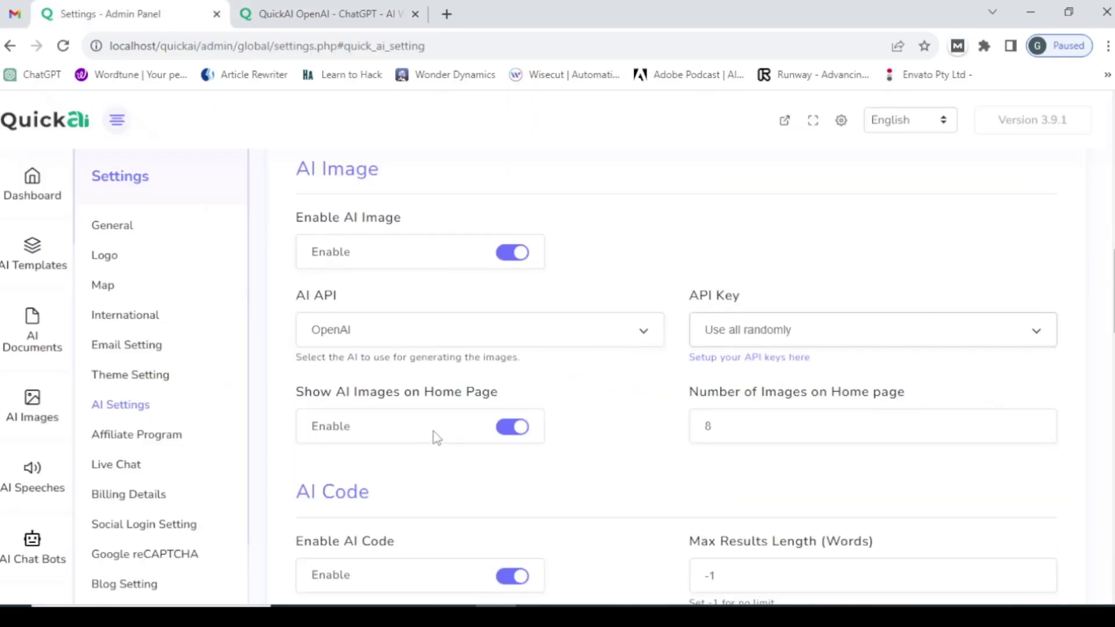
pyautogui.click(516, 431)
# - Save the AI settings and reload the public home page to check the change
pyautogui.scroll(-6, 395, 441)
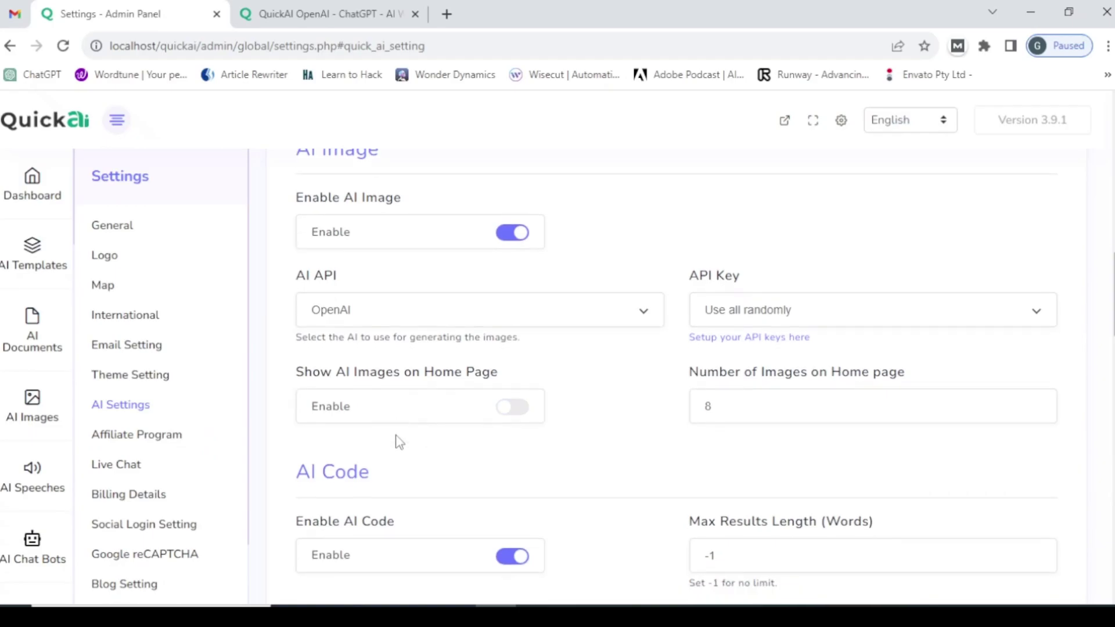
pyautogui.scroll(-15, 400, 443)
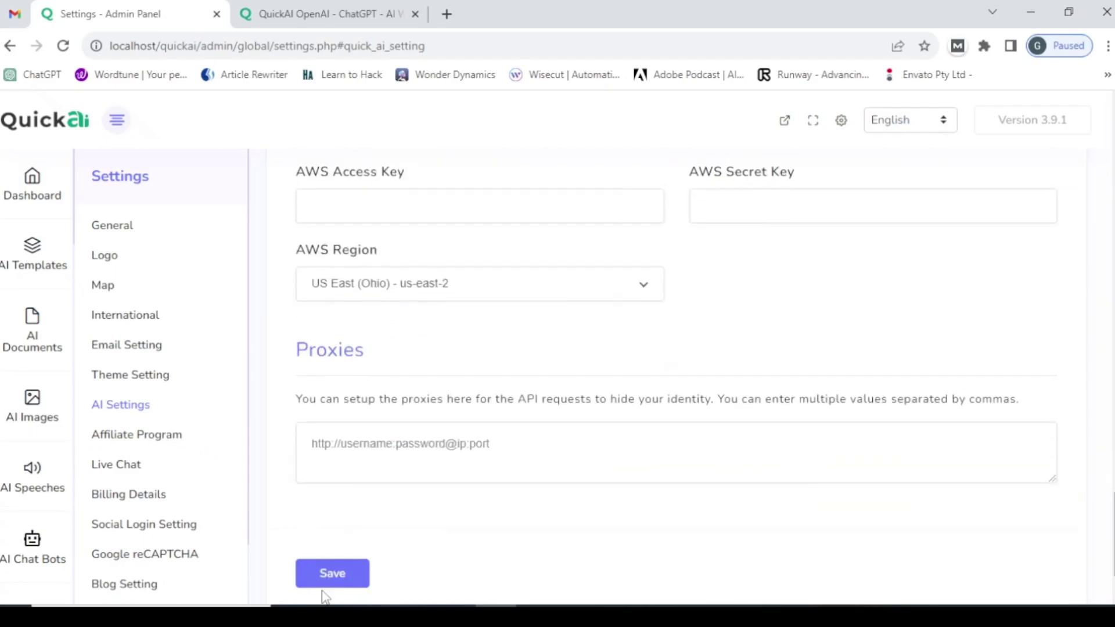
pyautogui.click(342, 577)
pyautogui.click(390, 7)
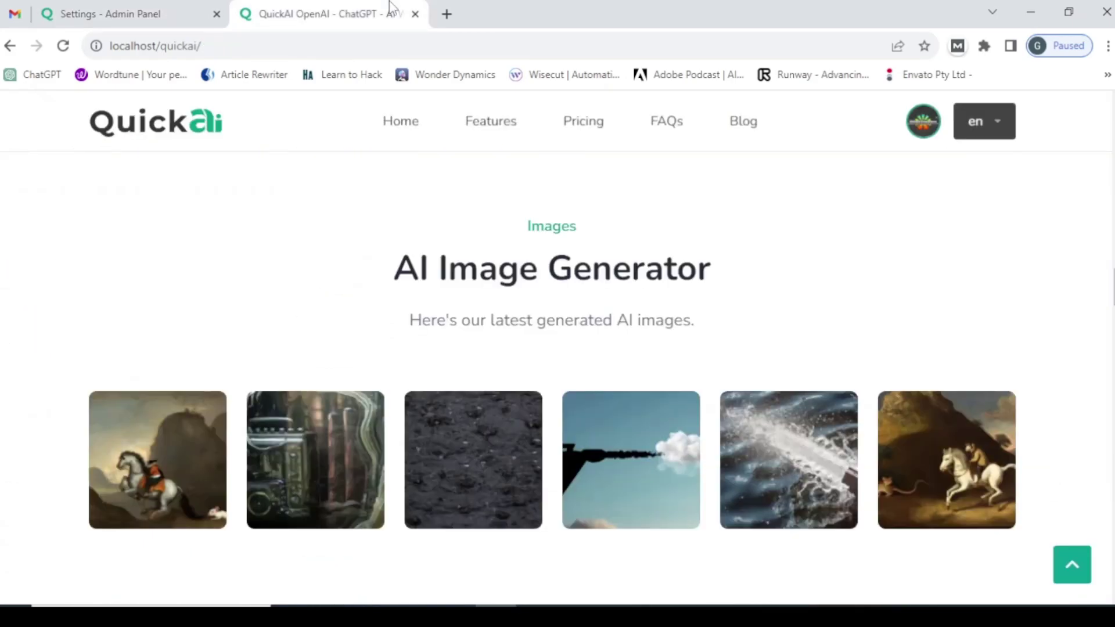
pyautogui.click(210, 55)
pyautogui.press('Return')
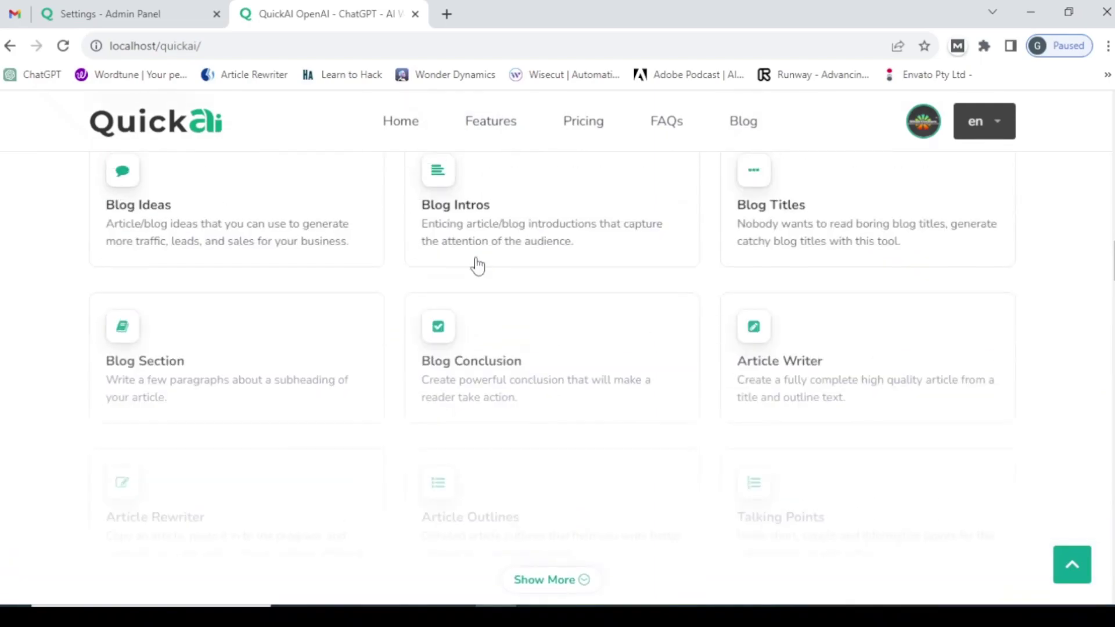
pyautogui.scroll(6, 476, 264)
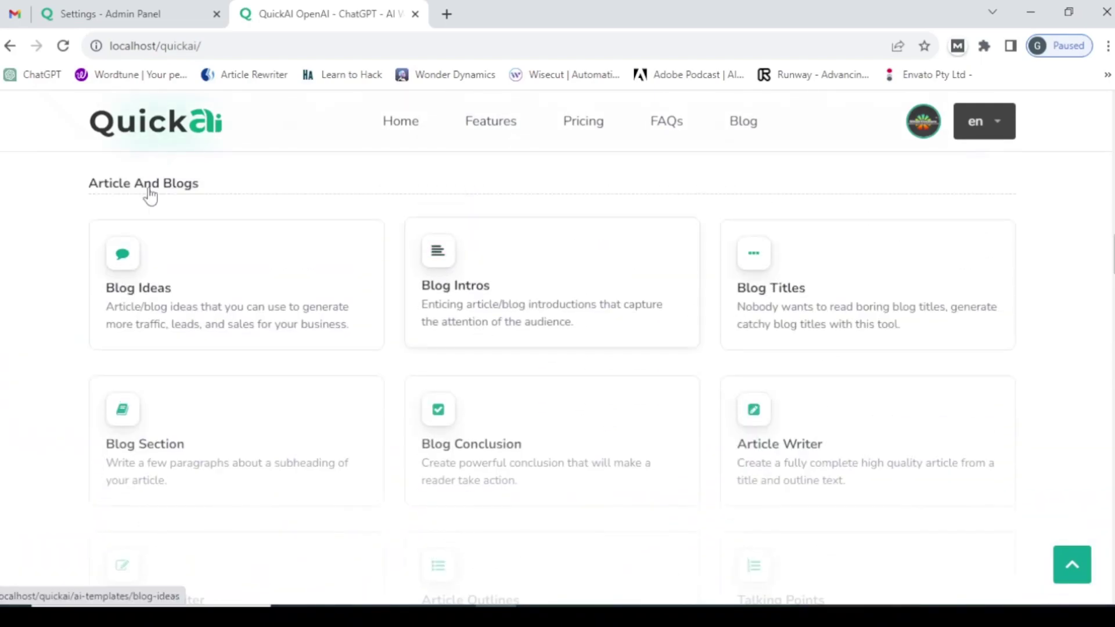
# - Re-enable Show AI Images on Home Page with 3 images and save the settings
pyautogui.click(128, 13)
pyautogui.scroll(15, 387, 268)
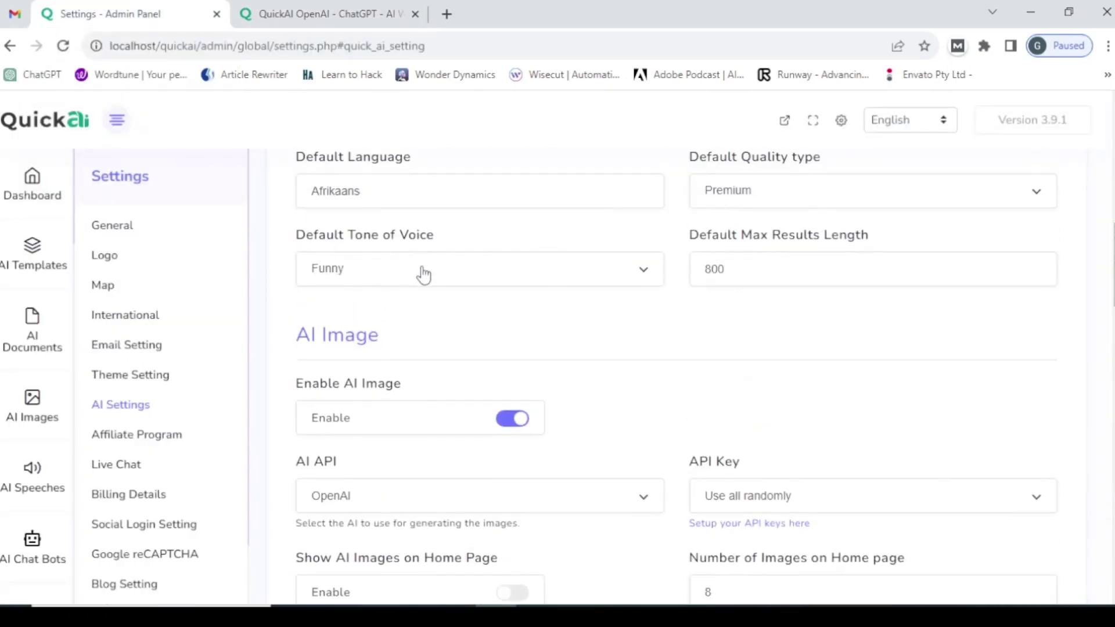
pyautogui.scroll(2, 423, 274)
pyautogui.scroll(-3, 457, 306)
pyautogui.scroll(-1, 459, 308)
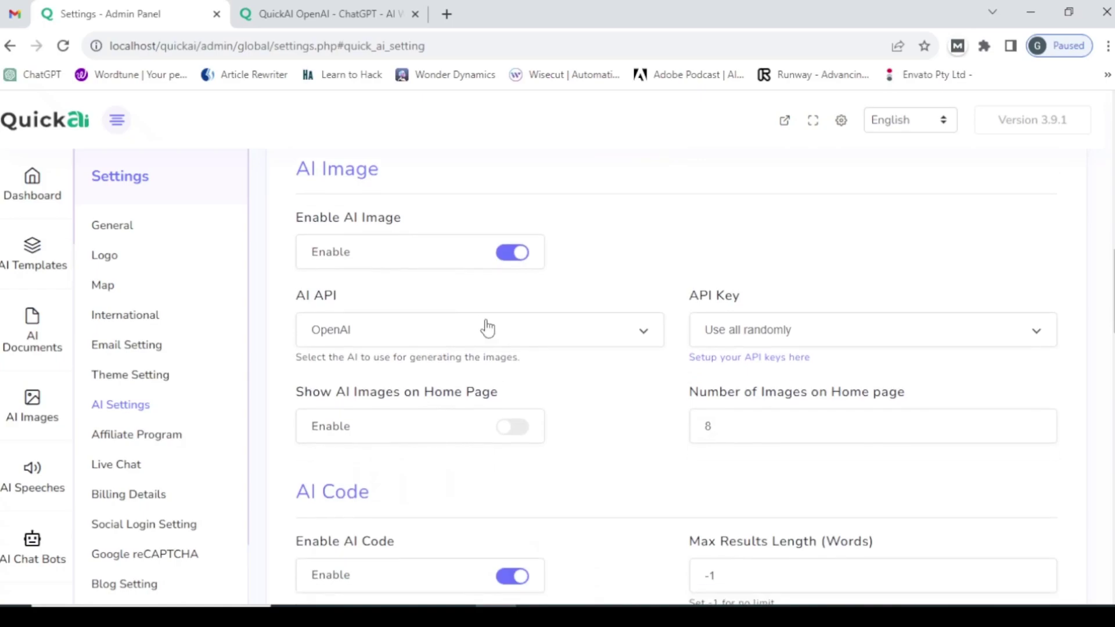
pyautogui.click(511, 430)
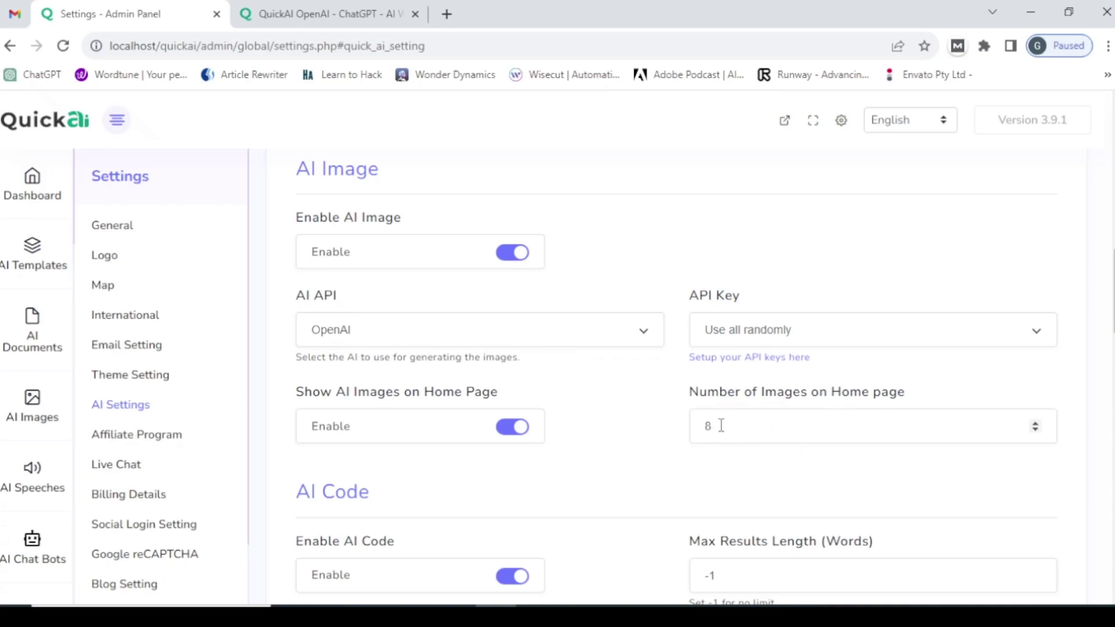
pyautogui.moveTo(720, 426); pyautogui.dragTo(687, 433)
pyautogui.scroll(-15, 478, 424)
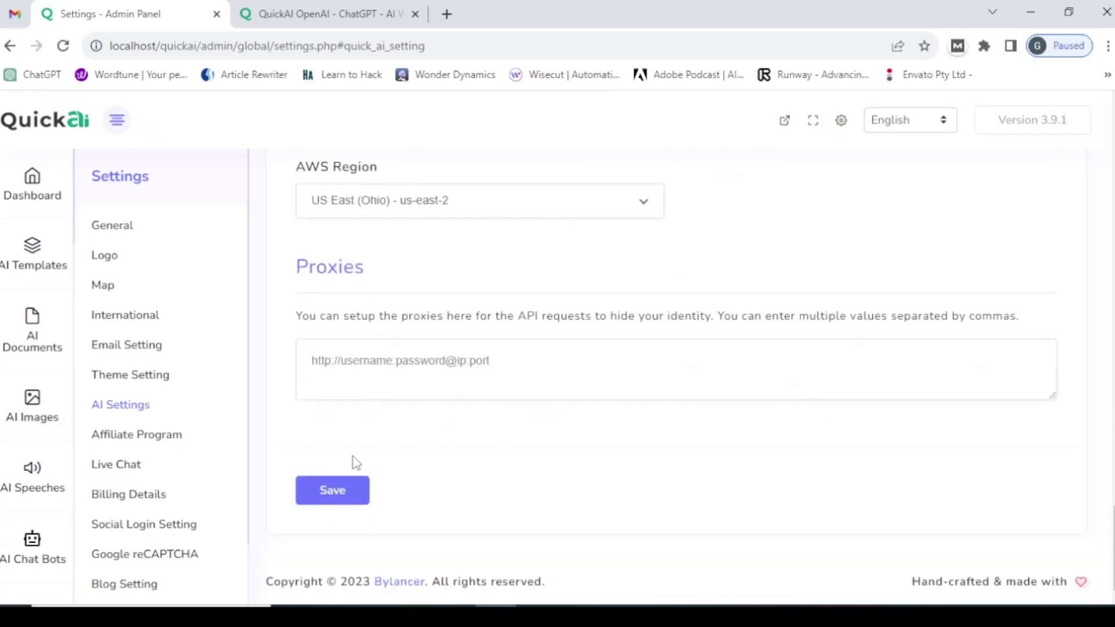
pyautogui.click(328, 490)
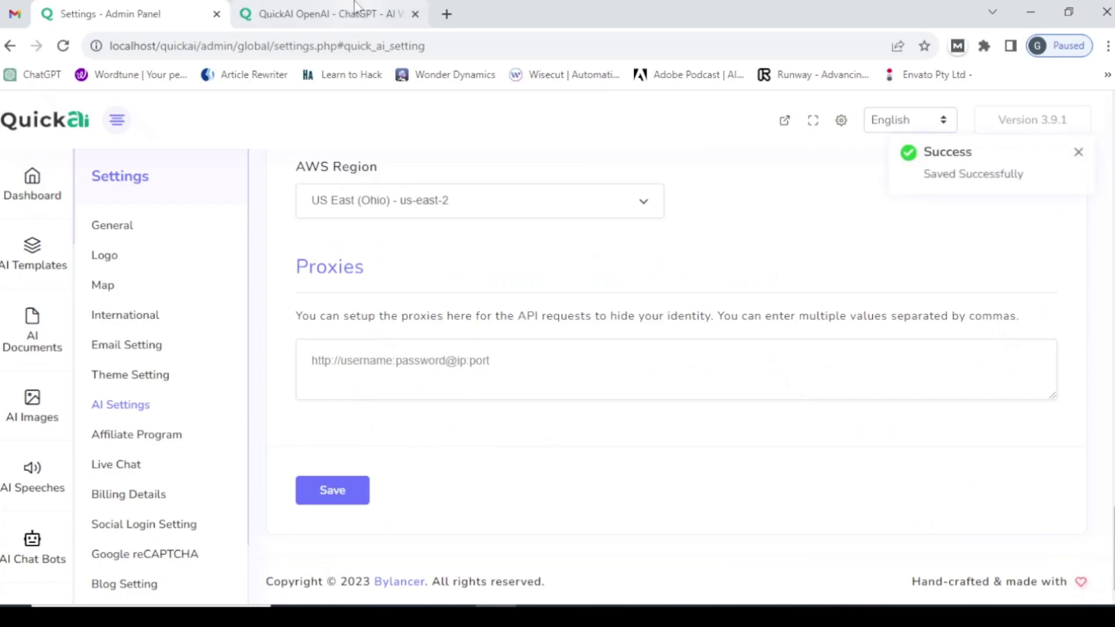
pyautogui.click(335, 10)
# - Reload the home page and confirm only three AI images appear
pyautogui.click(233, 39)
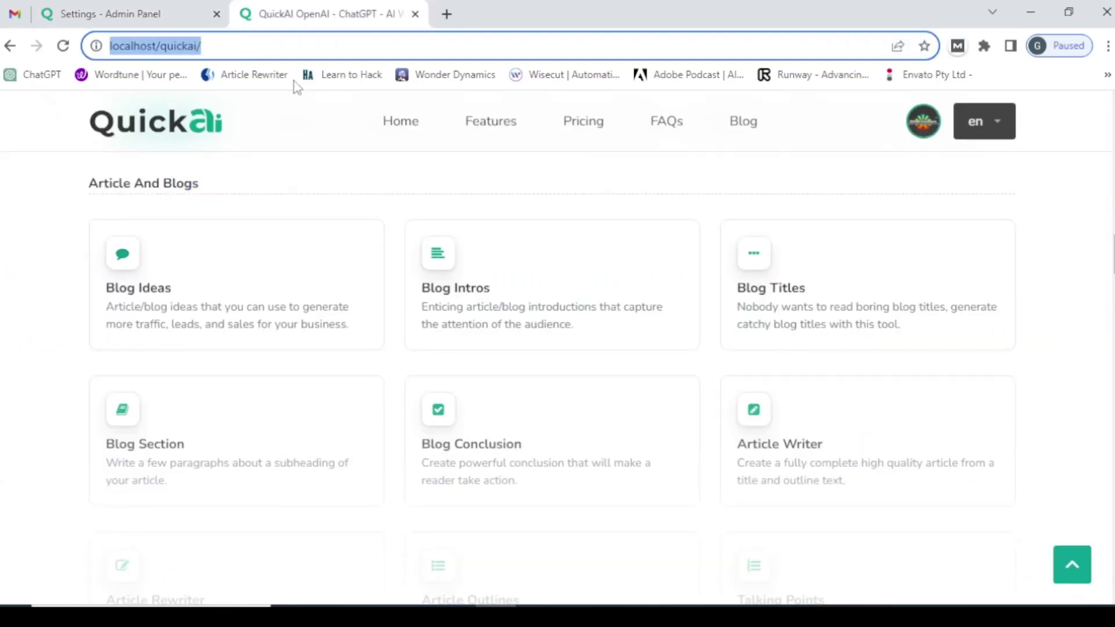
pyautogui.press('Return')
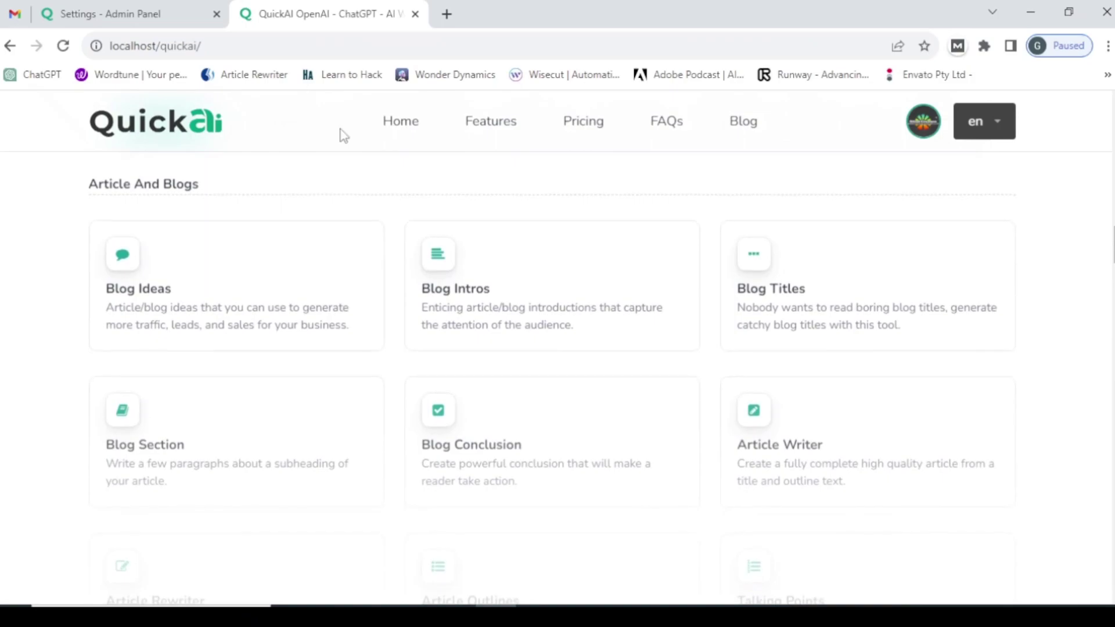
pyautogui.scroll(-2, 408, 303)
pyautogui.scroll(-5, 424, 320)
pyautogui.scroll(-4, 488, 407)
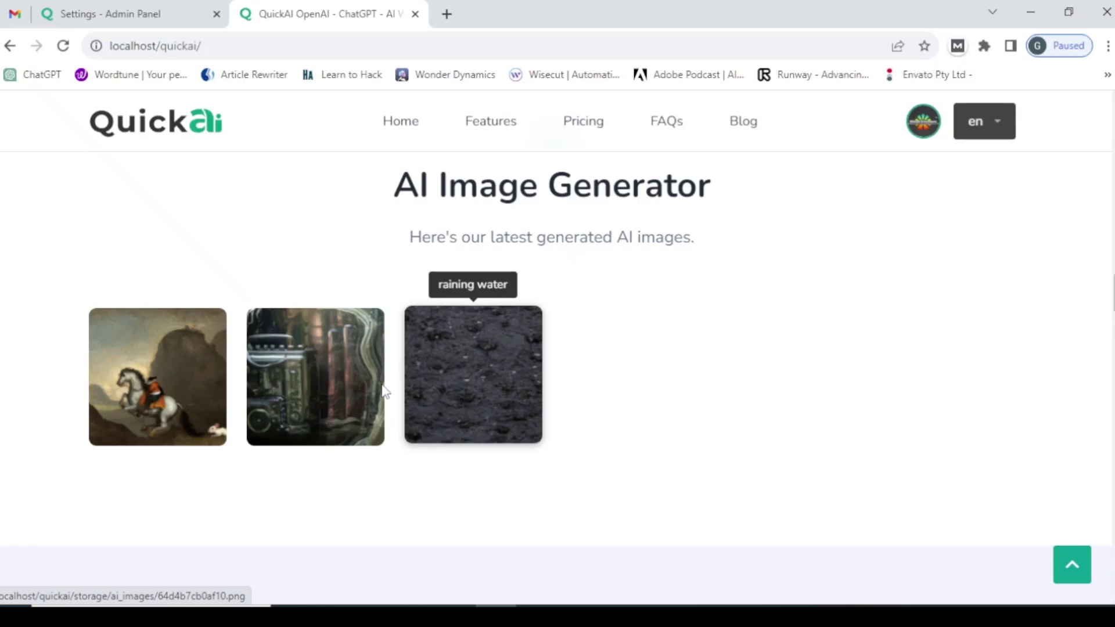
# - Change Number of Images on Home page to 8 in the admin AI Settings
pyautogui.click(156, 25)
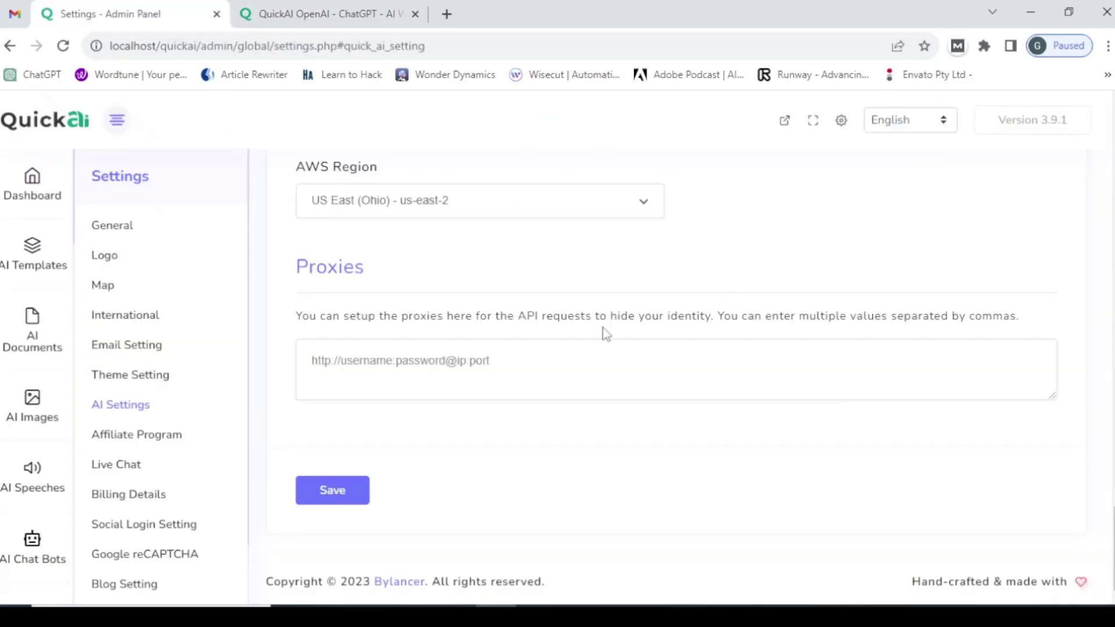
pyautogui.scroll(10, 684, 331)
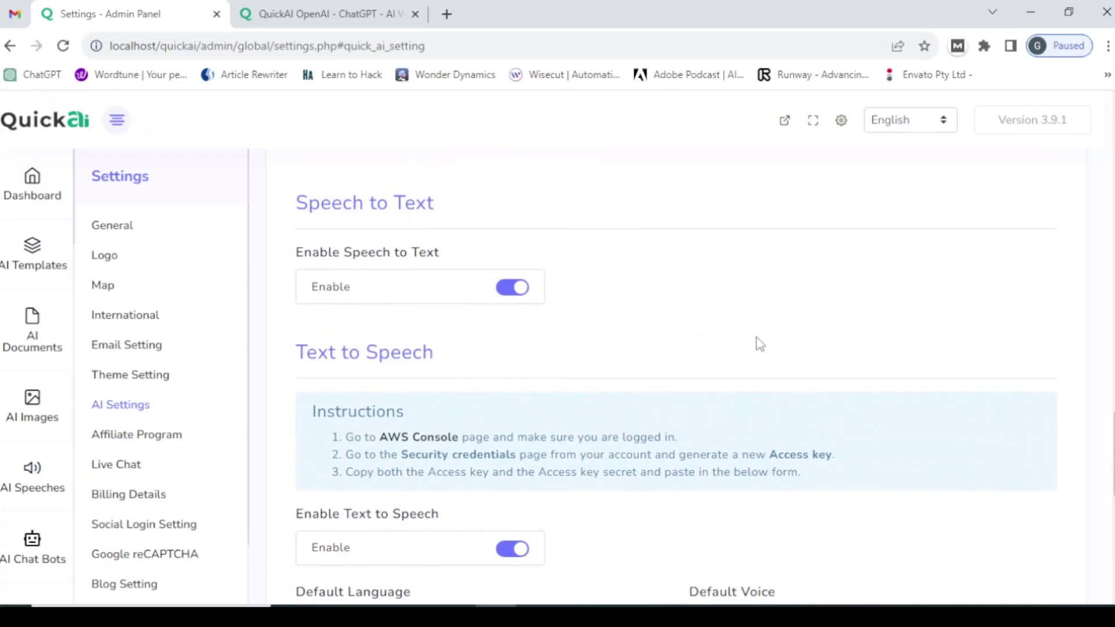
pyautogui.scroll(8, 756, 343)
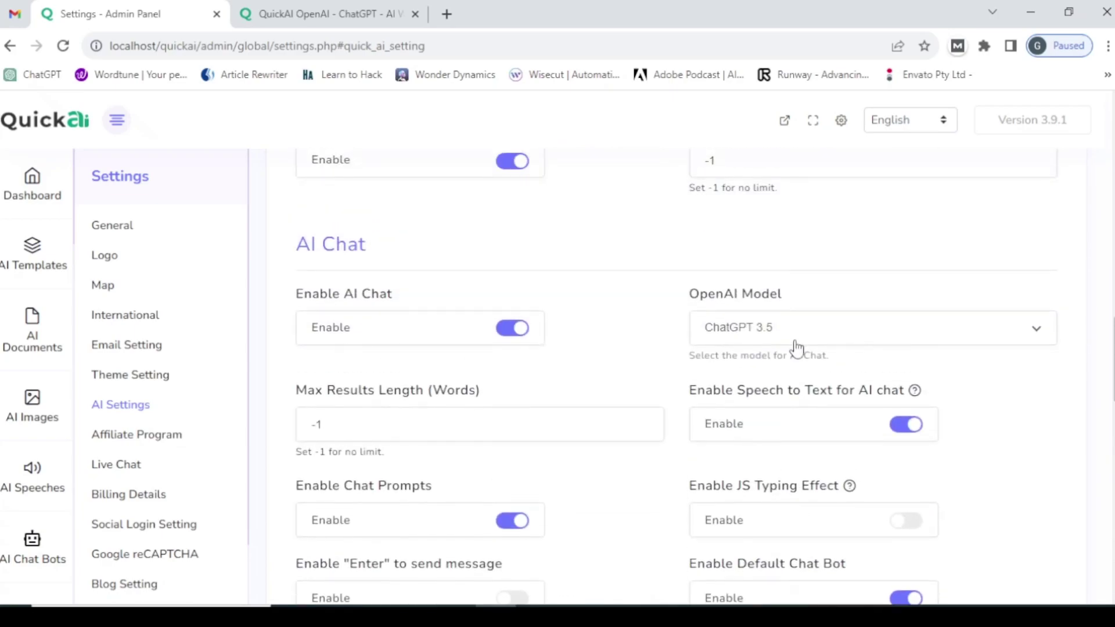
pyautogui.scroll(5, 743, 348)
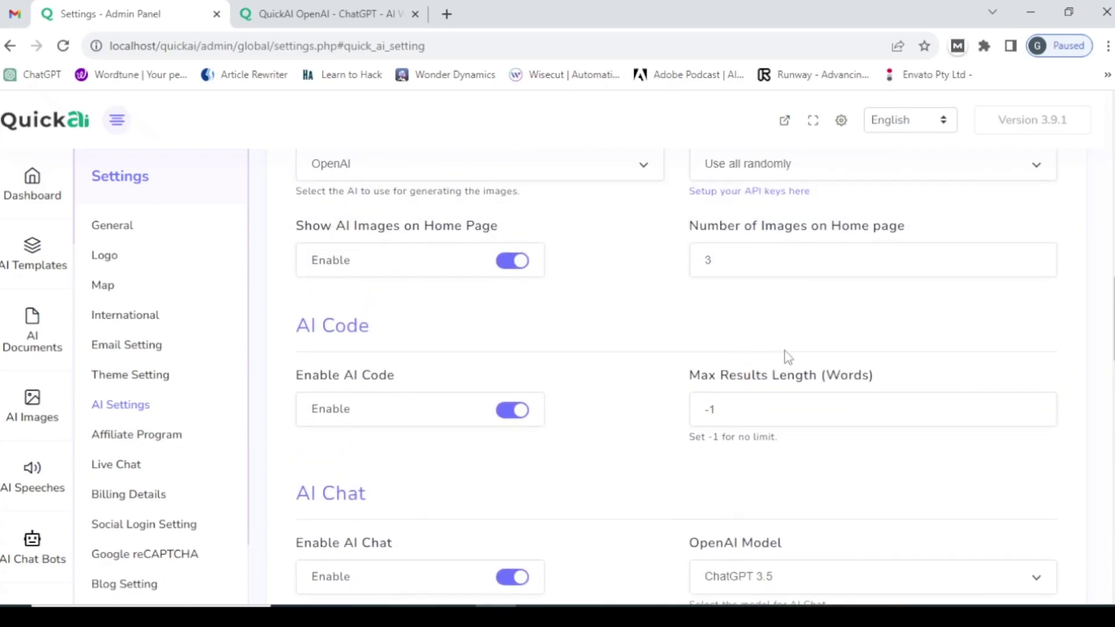
pyautogui.scroll(3, 739, 318)
pyautogui.moveTo(756, 343); pyautogui.dragTo(673, 352)
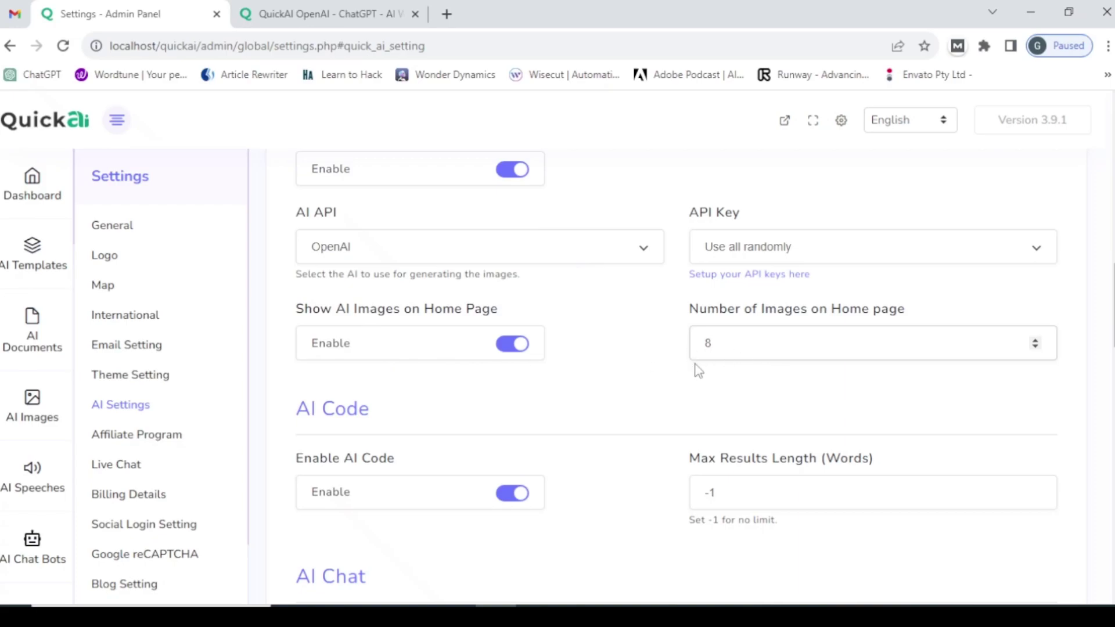
pyautogui.scroll(-3, 667, 372)
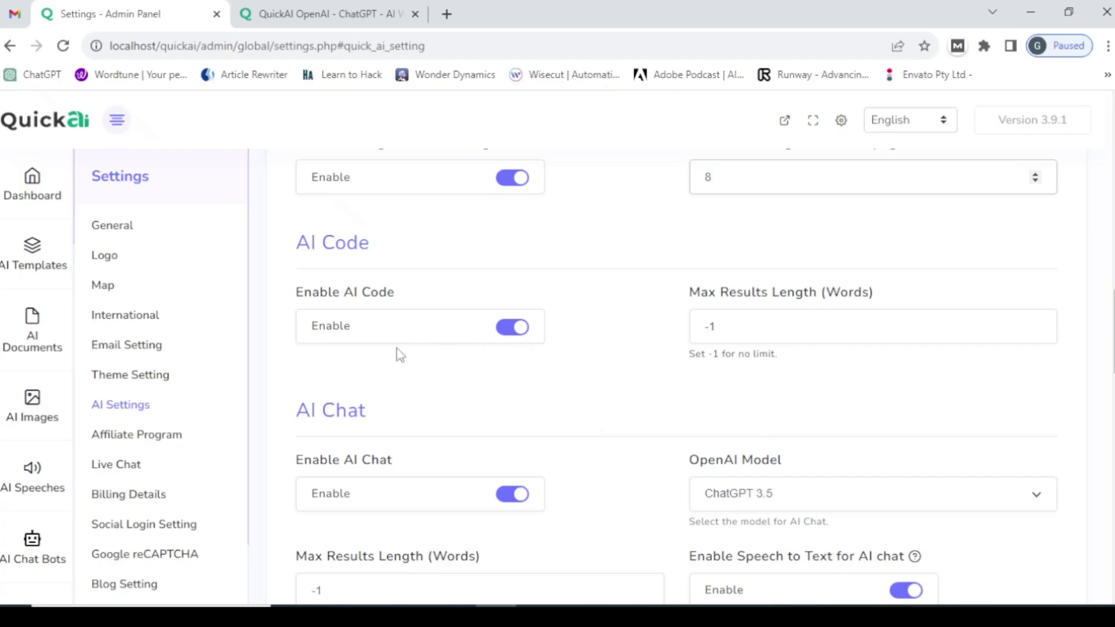
# - Save the AI Settings with the home-page image count of 8
pyautogui.click(291, 11)
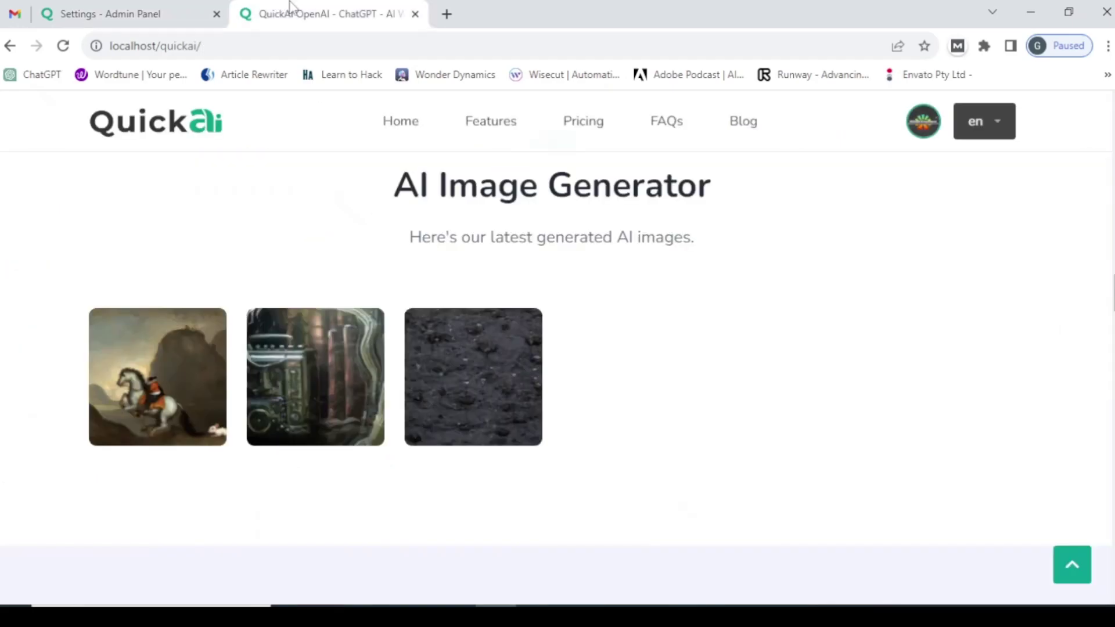
pyautogui.click(197, 13)
pyautogui.scroll(-8, 489, 469)
pyautogui.scroll(-5, 490, 469)
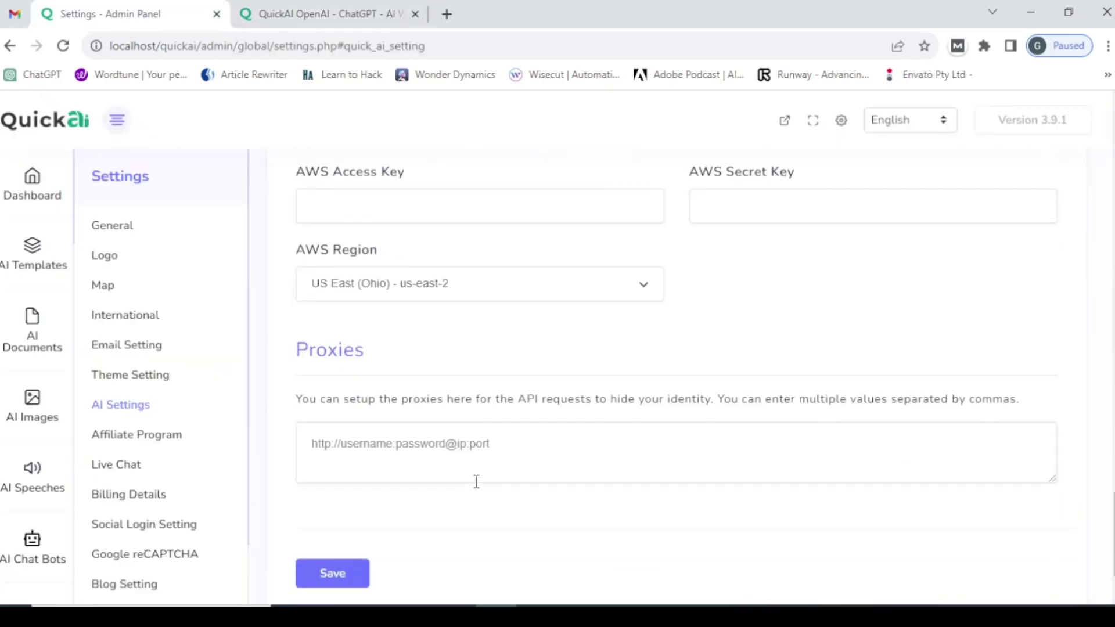
pyautogui.click(356, 572)
# - Reload the public home page and check the full row of AI images is back
pyautogui.click(268, 9)
pyautogui.click(267, 38)
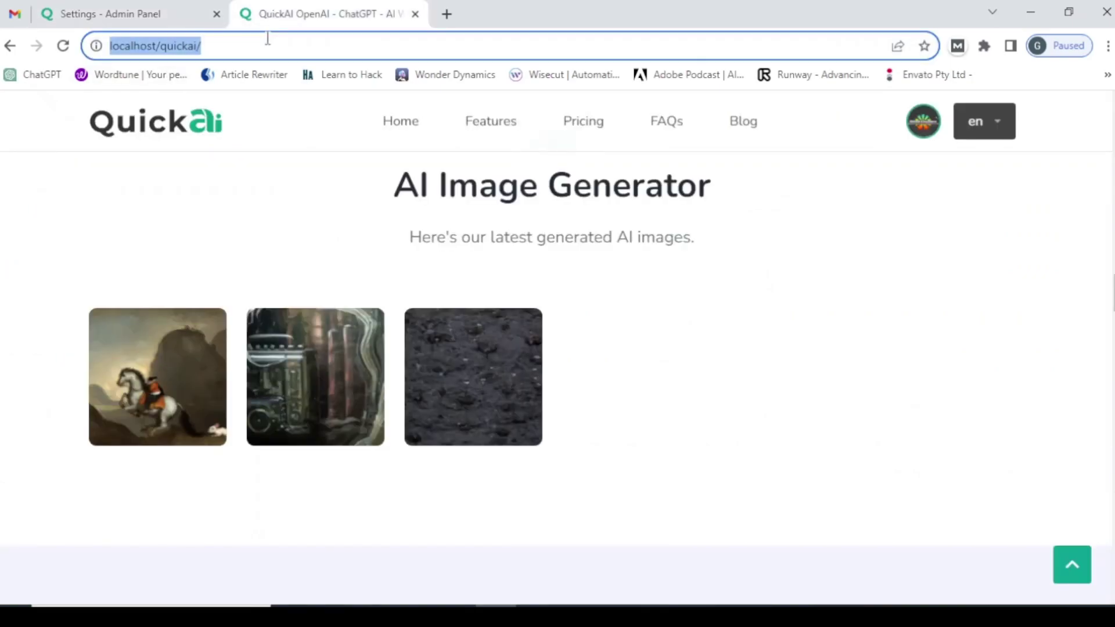
pyautogui.press('Return')
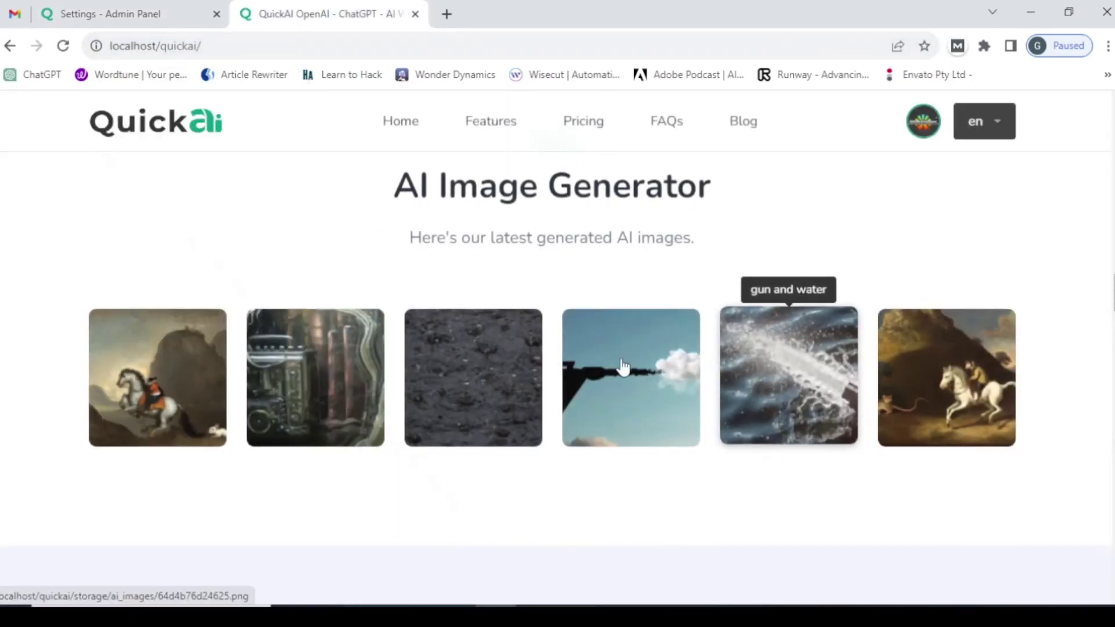
pyautogui.scroll(-4, 415, 430)
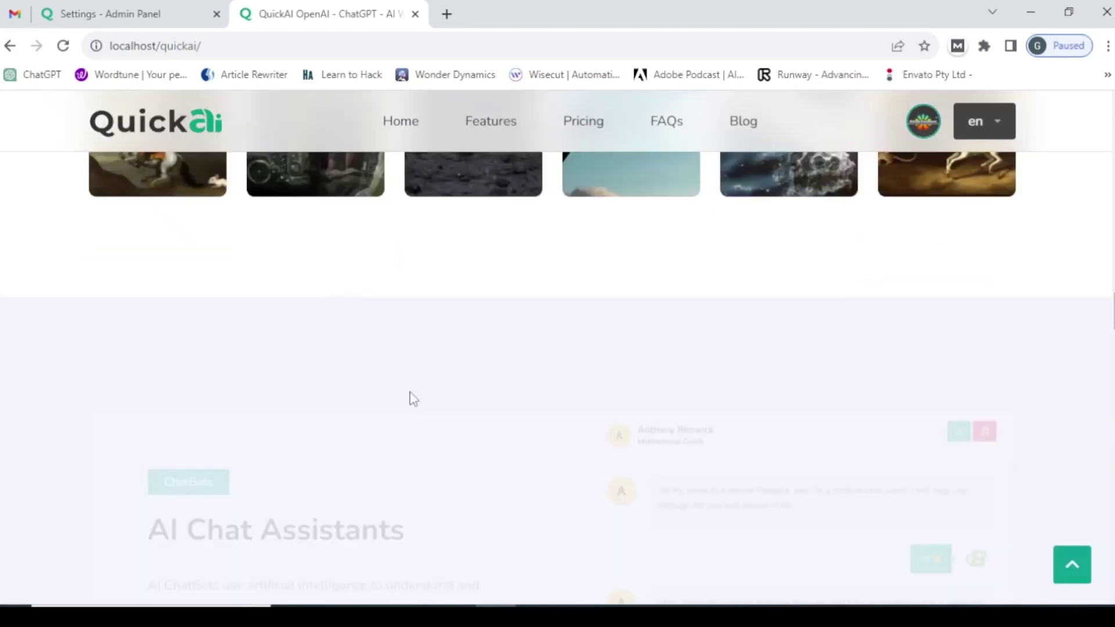
pyautogui.scroll(5, 458, 336)
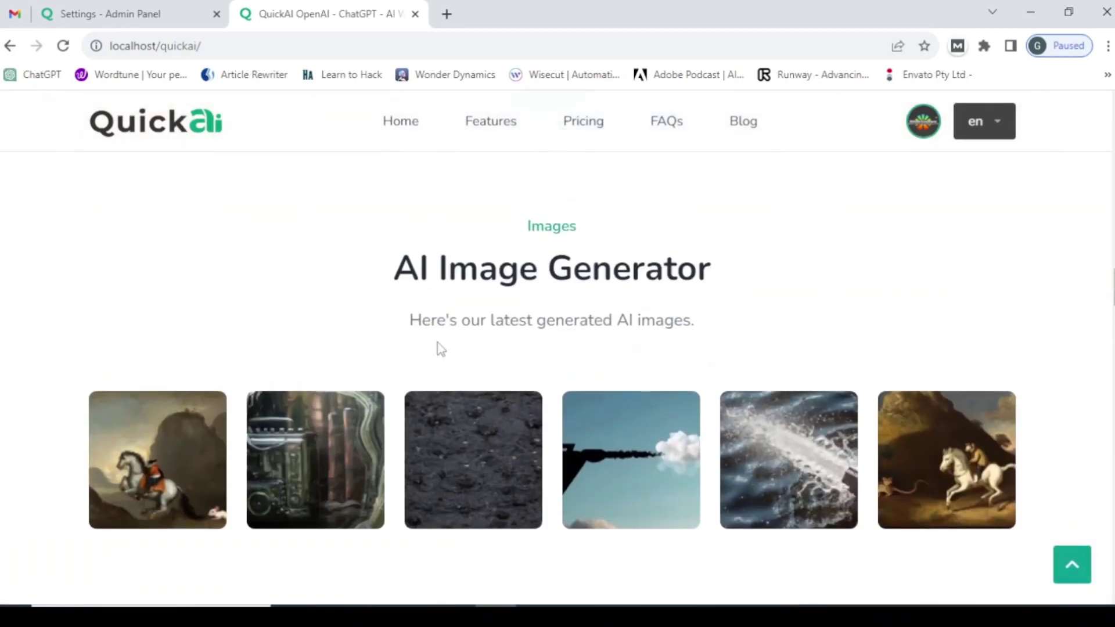
# - Review the AI Code settings in the admin panel, enabled with max results length -1
pyautogui.click(80, 7)
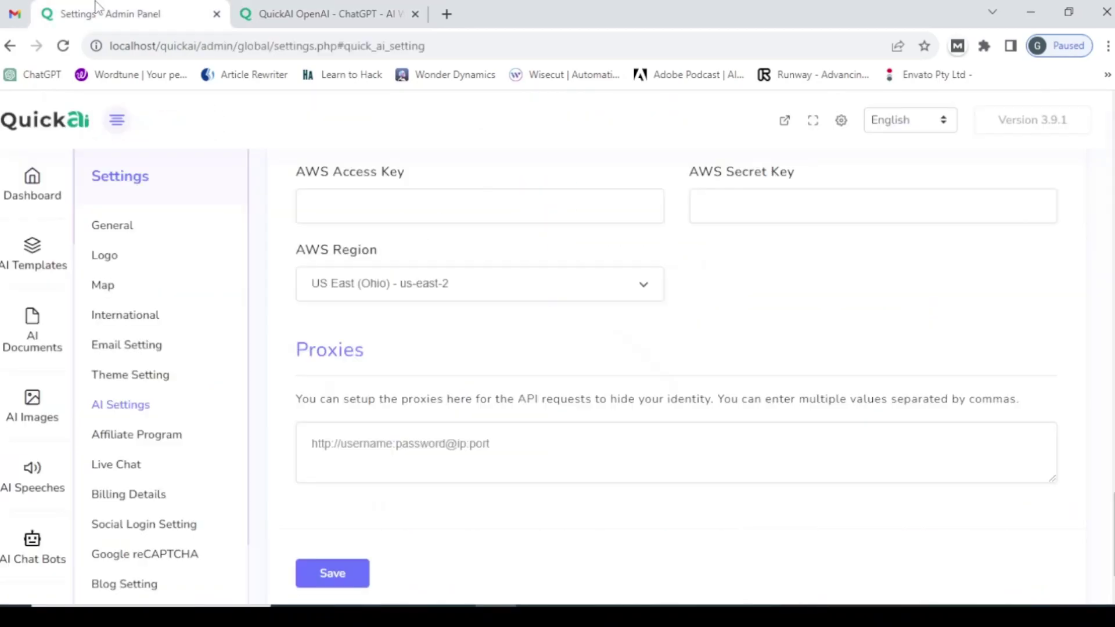
pyautogui.scroll(6, 680, 307)
pyautogui.scroll(6, 680, 341)
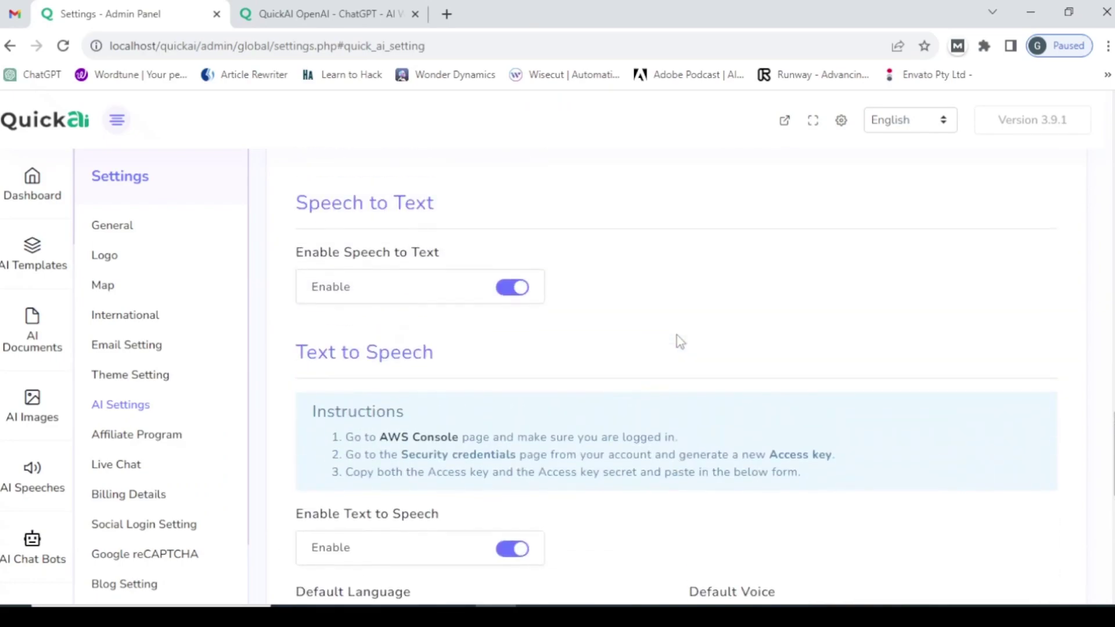
pyautogui.scroll(4, 678, 341)
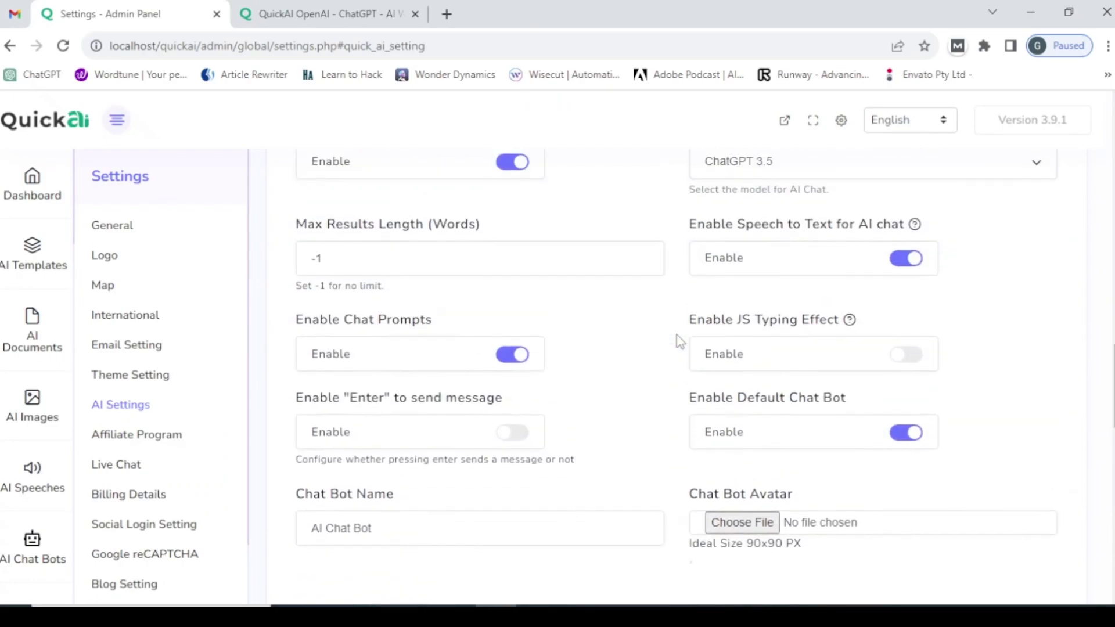
pyautogui.scroll(-6, 677, 343)
pyautogui.scroll(15, 677, 345)
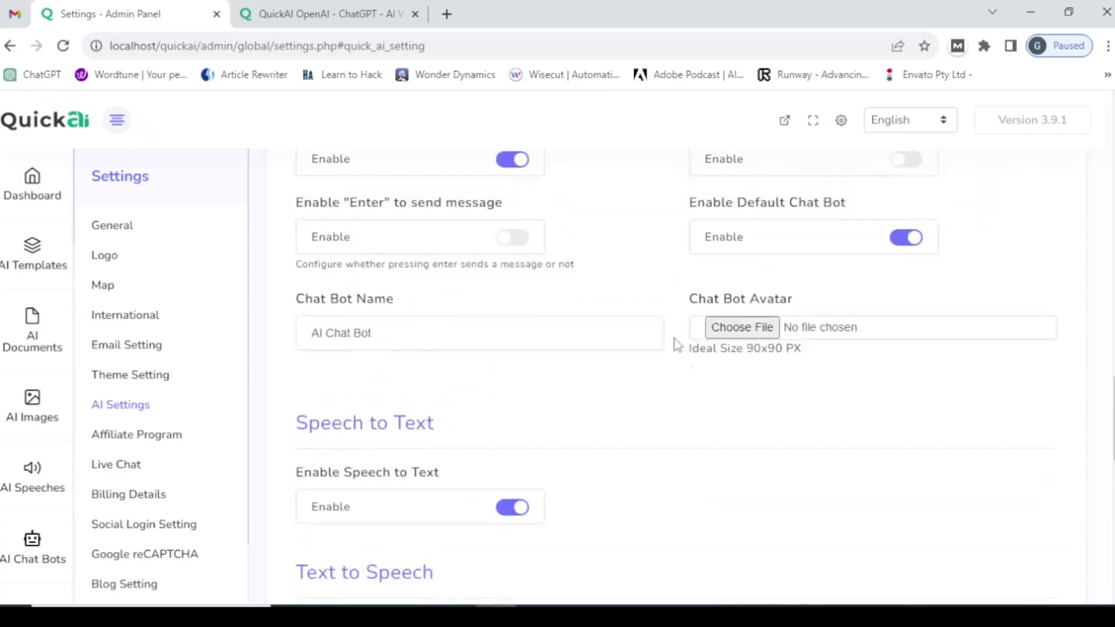
pyautogui.scroll(-5, 678, 345)
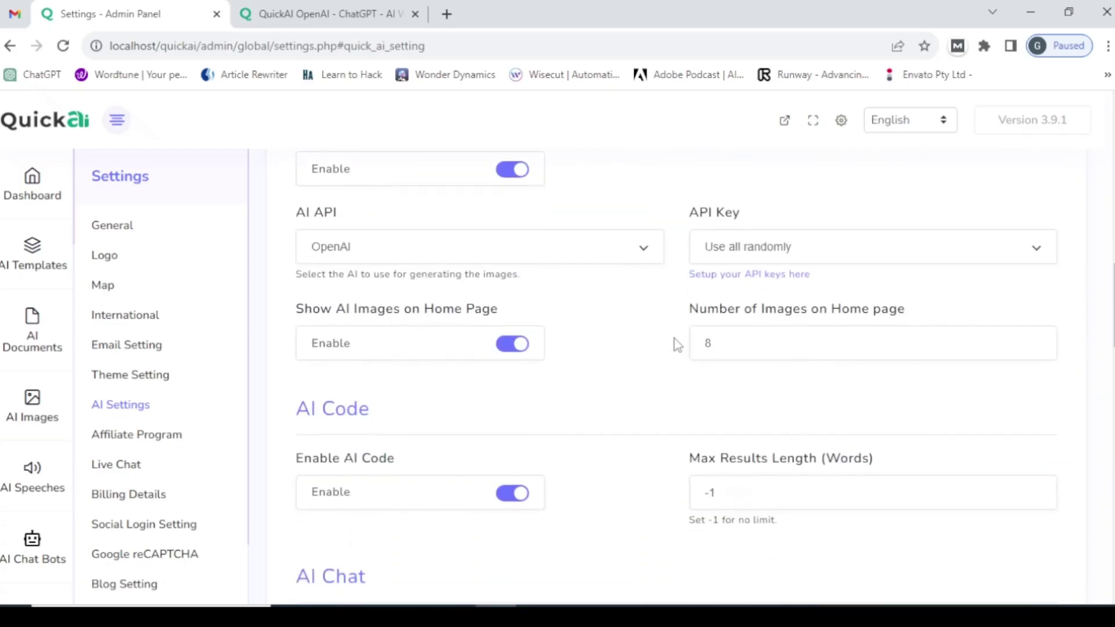
pyautogui.scroll(-1, 677, 344)
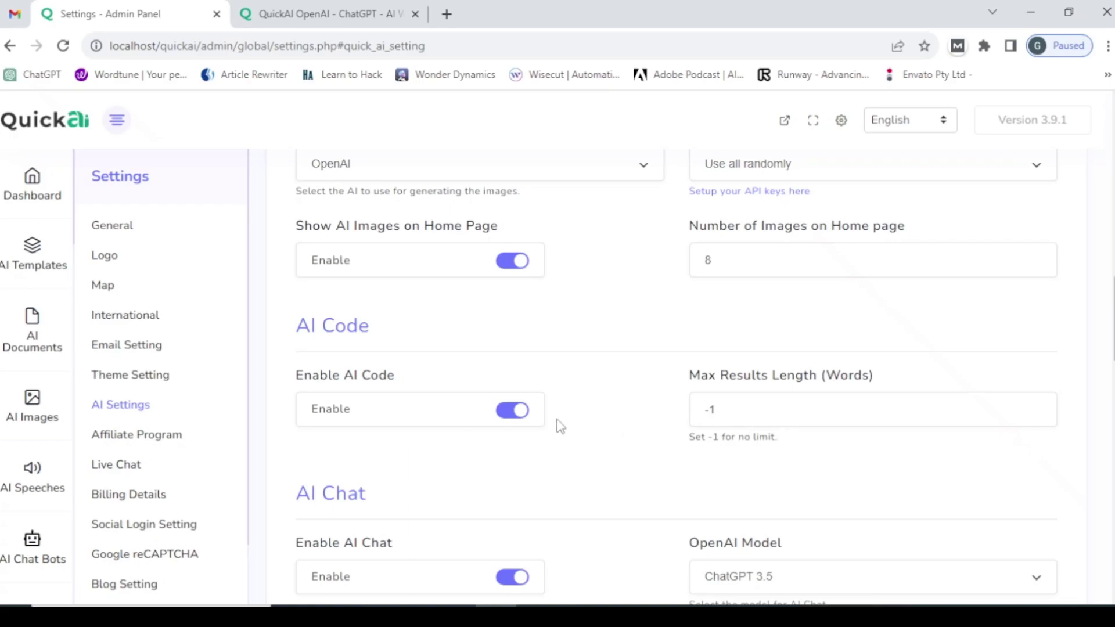
# - Open AI Code from the front-end avatar menu and view its code-generation form
pyautogui.click(301, 8)
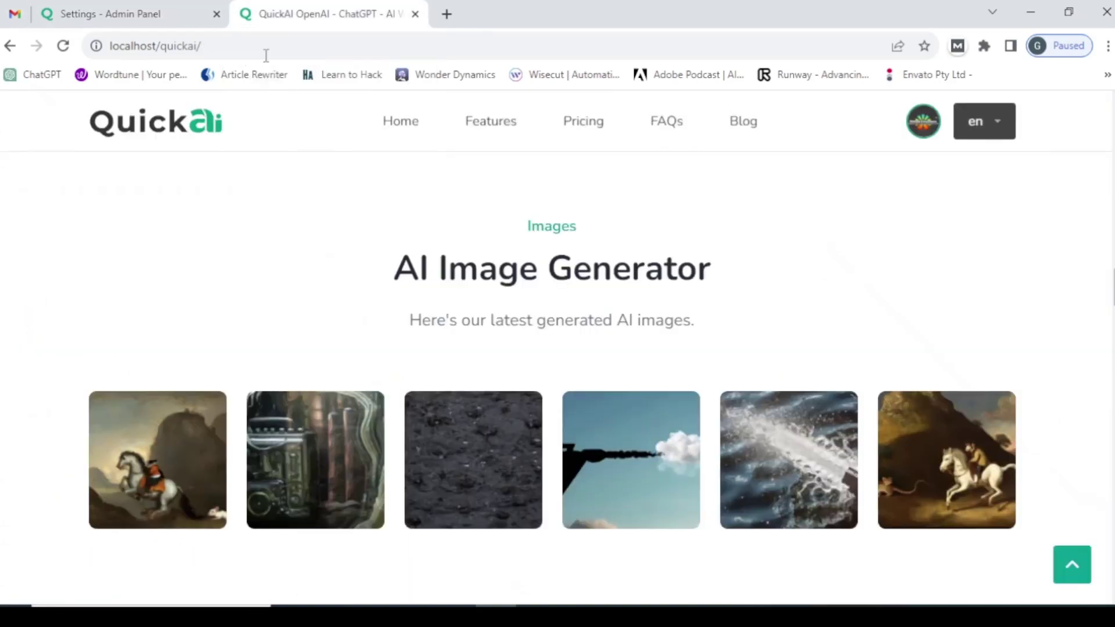
pyautogui.click(923, 121)
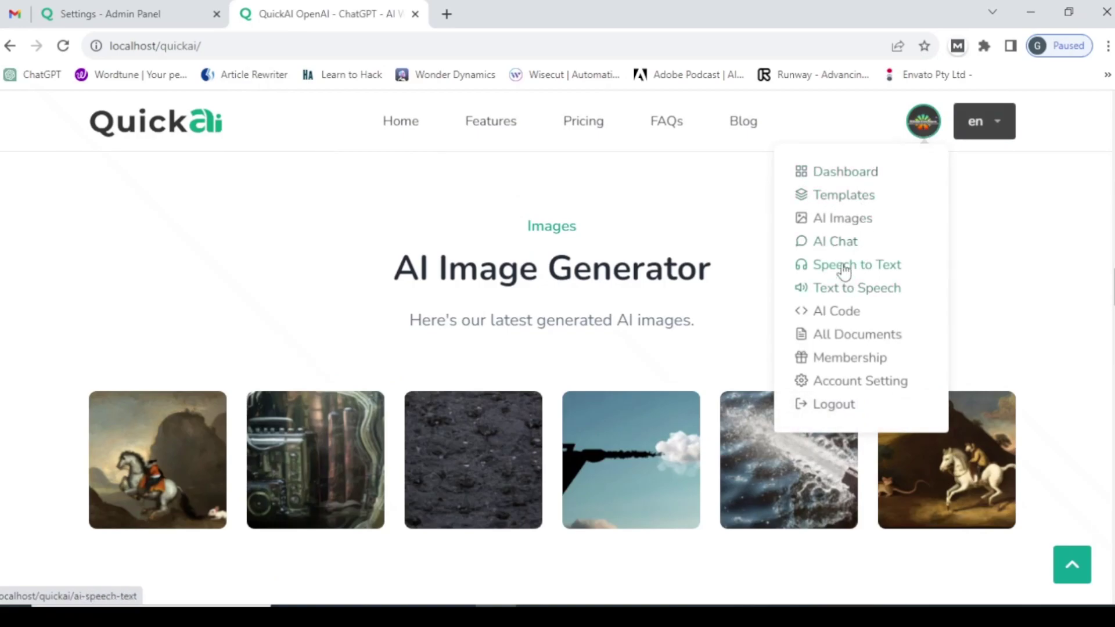
pyautogui.click(843, 315)
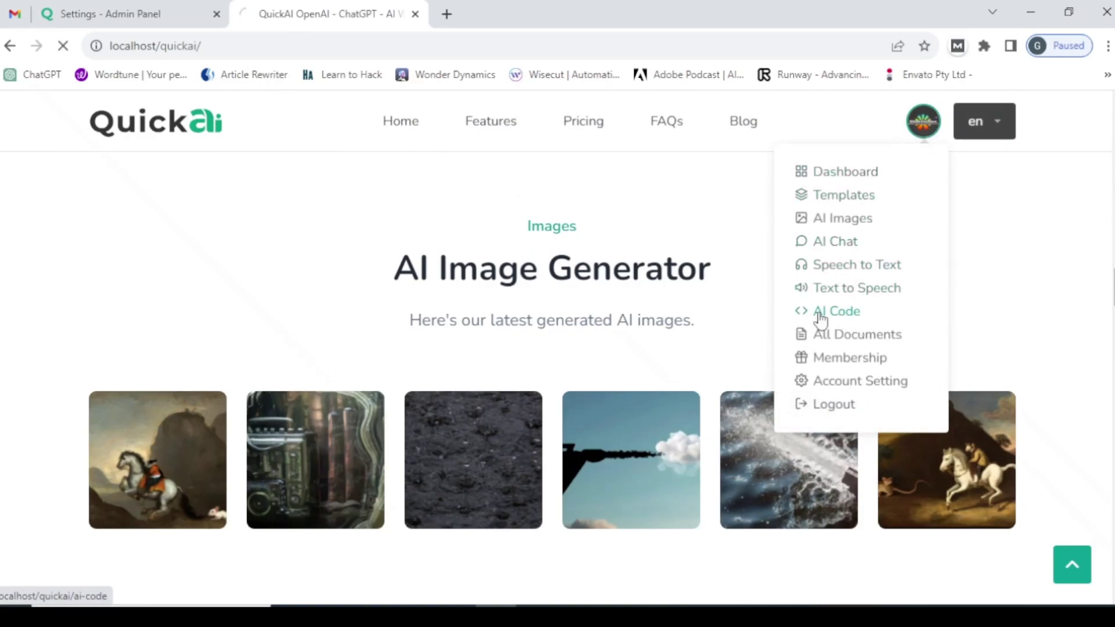
pyautogui.scroll(-3, 101, 388)
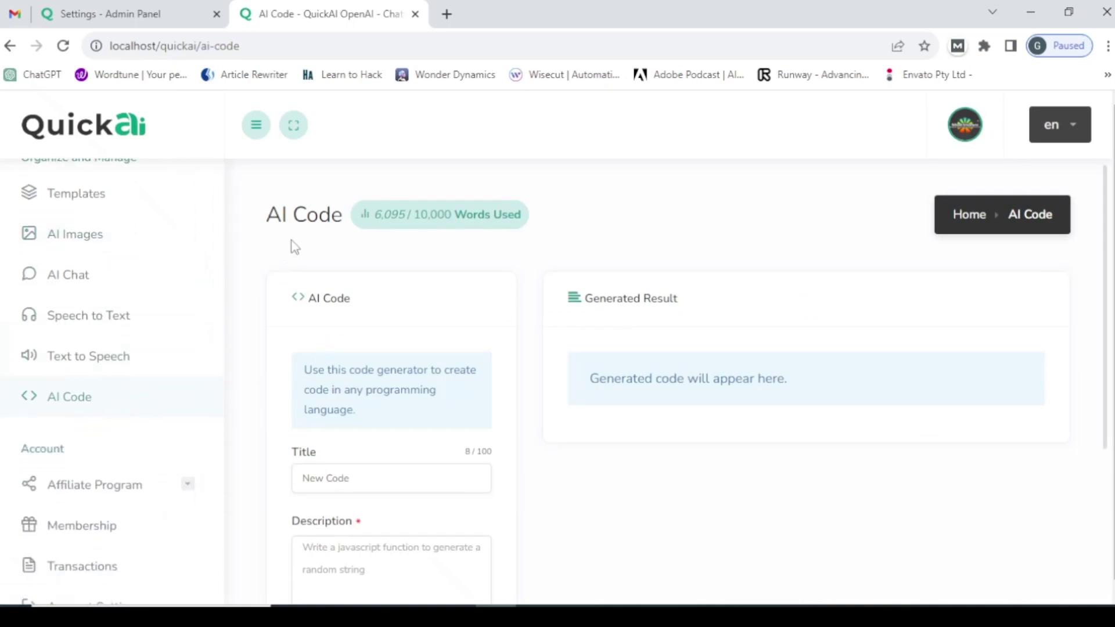
pyautogui.scroll(-2, 421, 385)
pyautogui.scroll(-1, 420, 384)
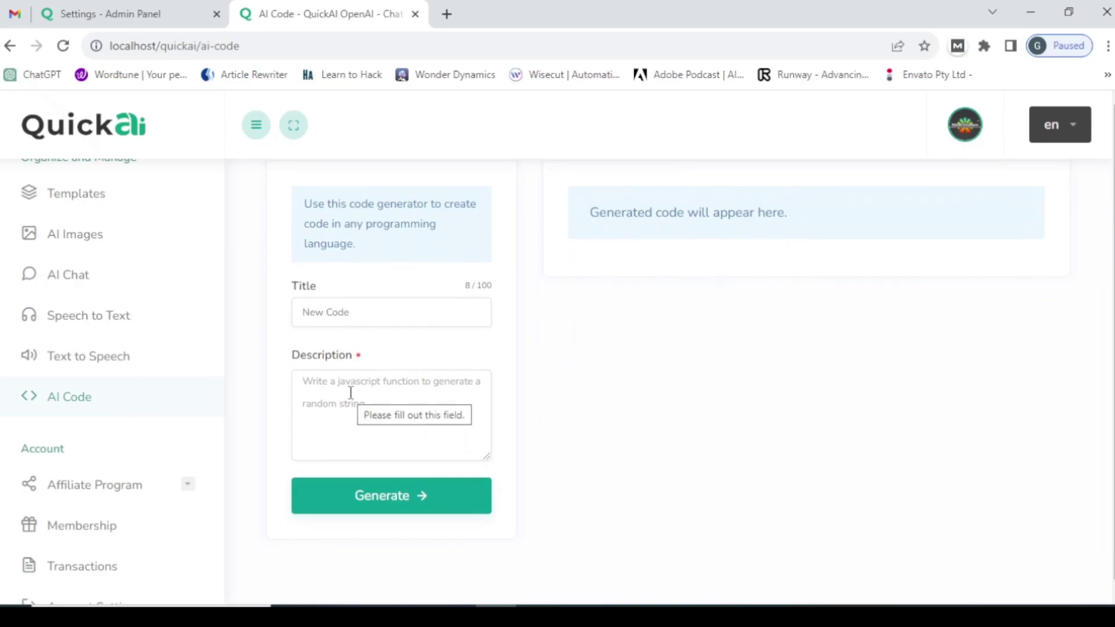
pyautogui.scroll(1, 400, 376)
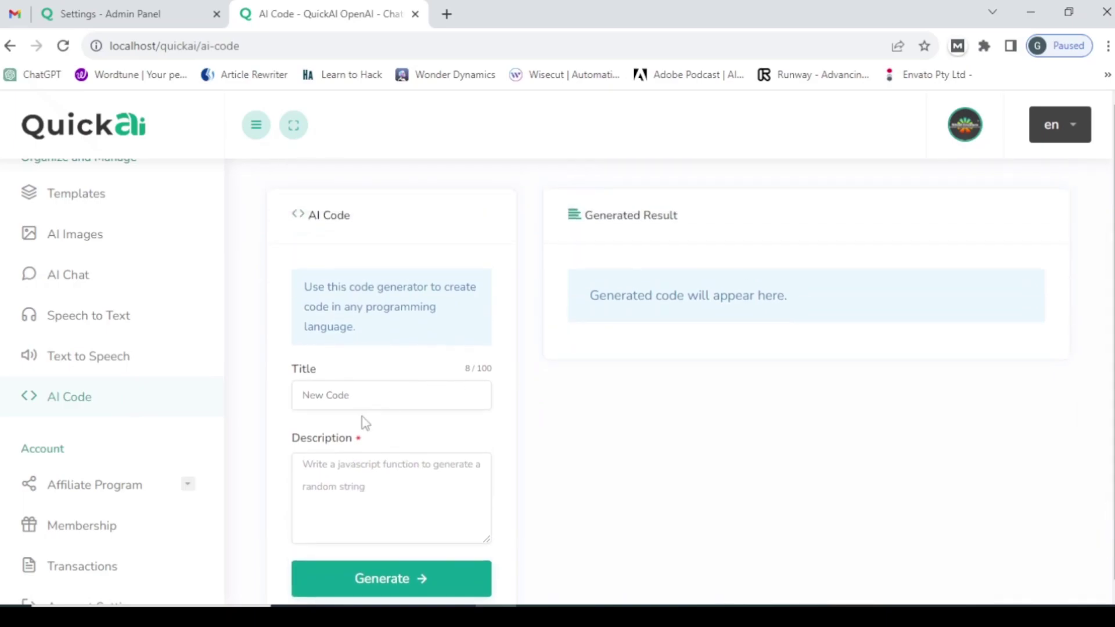
# - Enter title 'make a form html and php' and description 'makw code php and html for form'
pyautogui.click(359, 390)
pyautogui.write('make a form html and php')
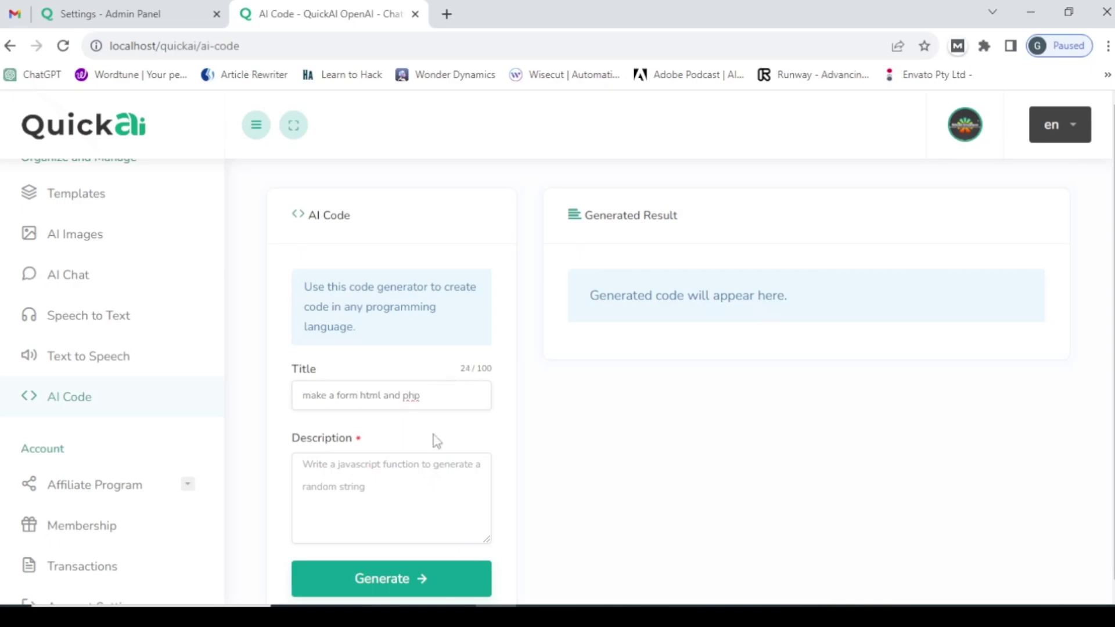
pyautogui.click(324, 484)
pyautogui.write('makw')
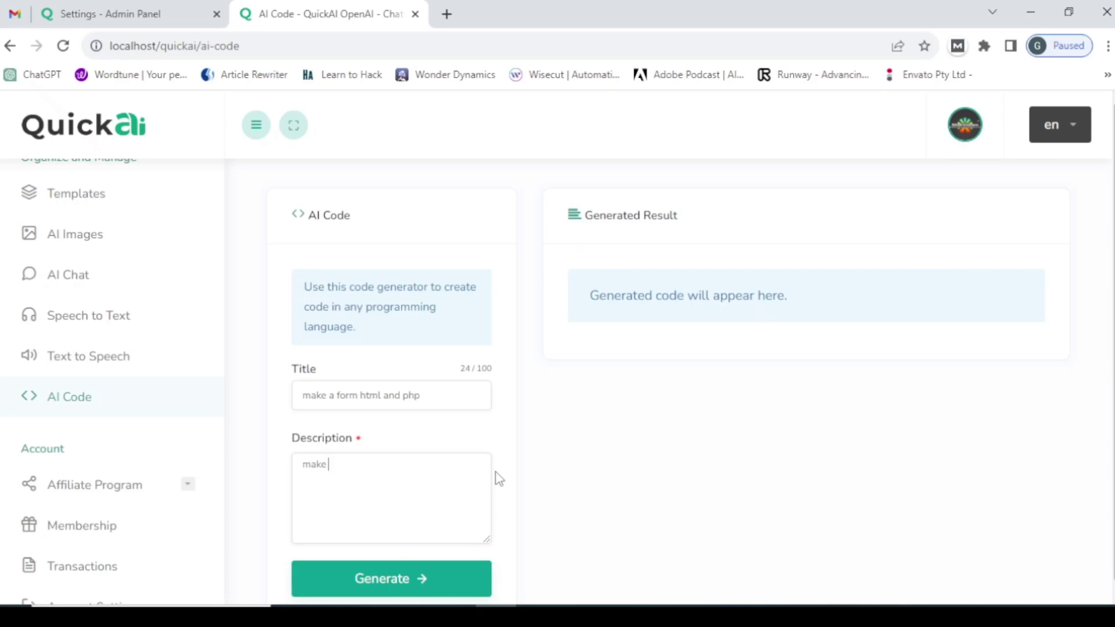
pyautogui.write(' code php and html for')
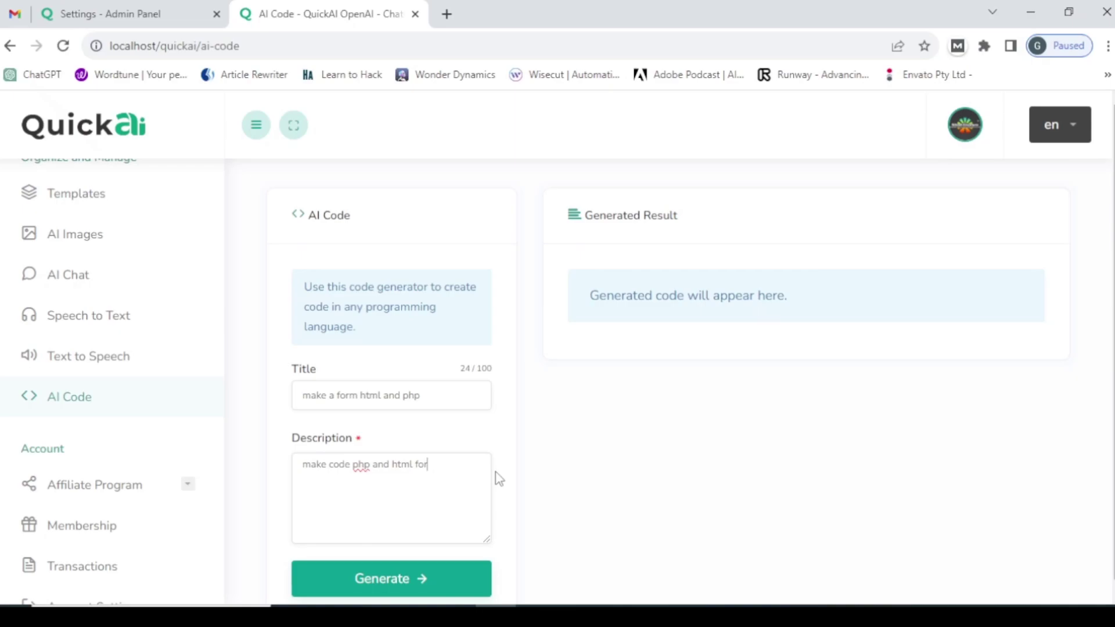
pyautogui.write(' form')
# - Generate the code and read through the PHP and HTML contact-form result
pyautogui.scroll(-1, 389, 576)
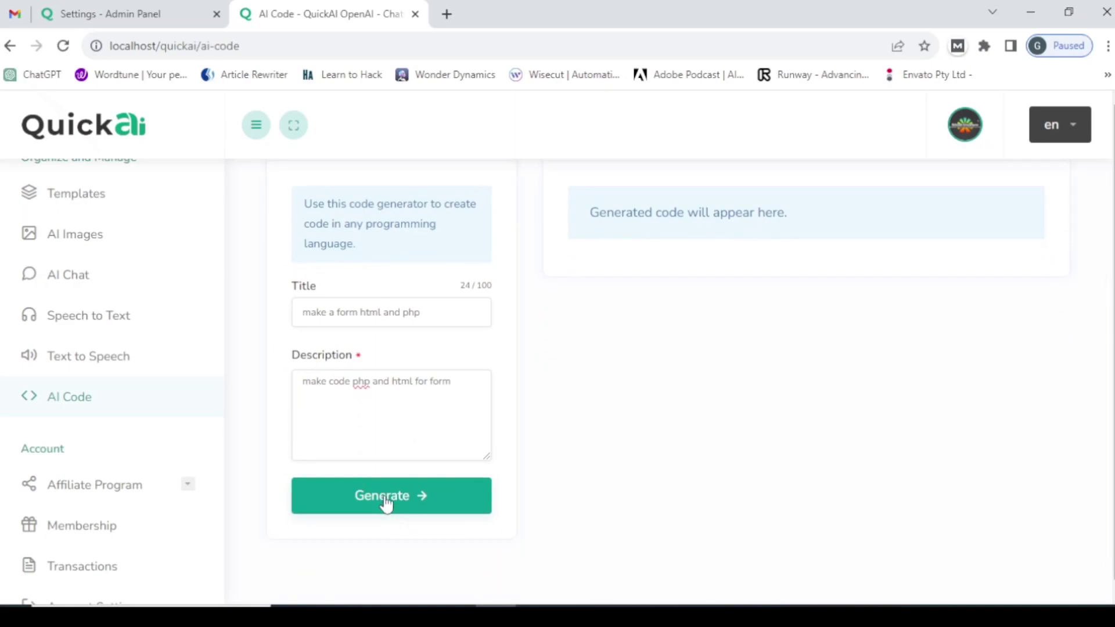
pyautogui.click(386, 503)
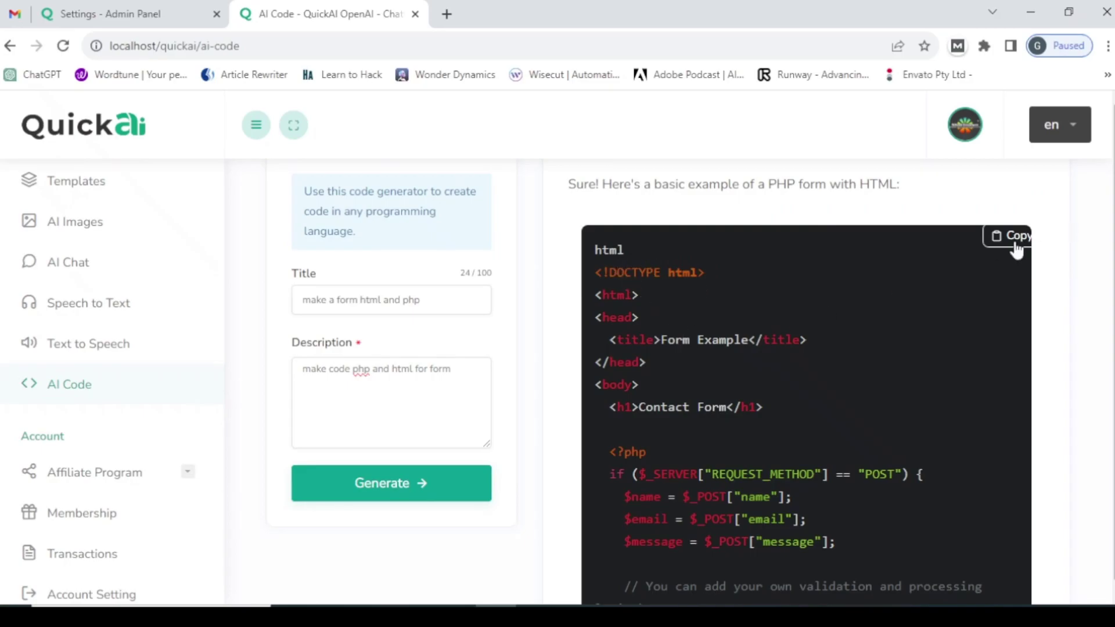
pyautogui.scroll(-3, 779, 364)
pyautogui.scroll(2, 721, 298)
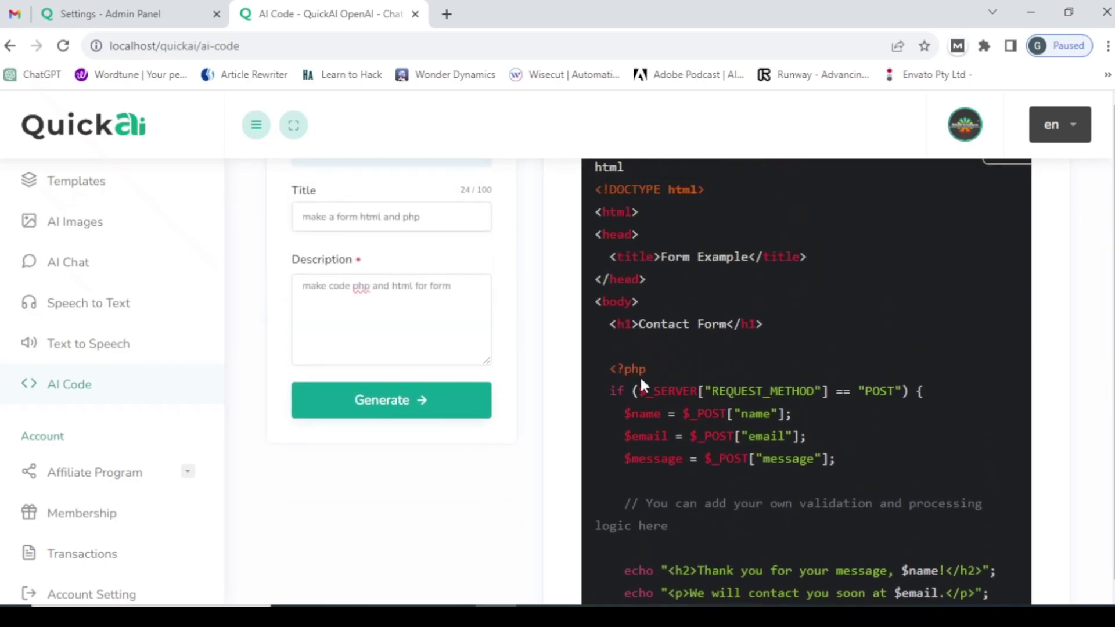
pyautogui.scroll(-1, 639, 375)
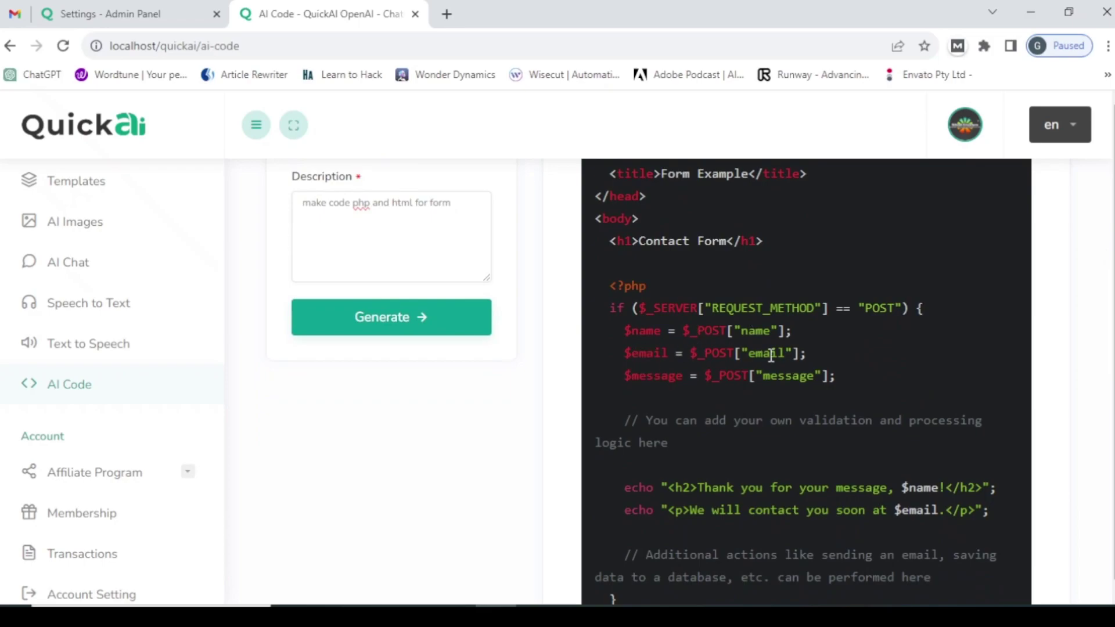
pyautogui.scroll(-2, 683, 440)
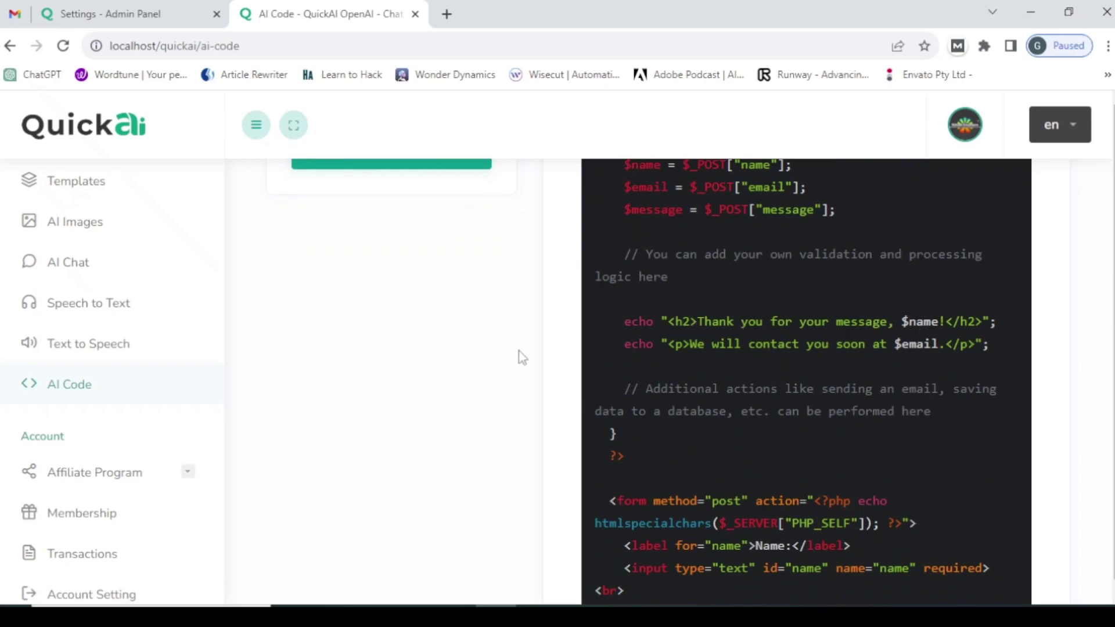
pyautogui.scroll(-3, 636, 454)
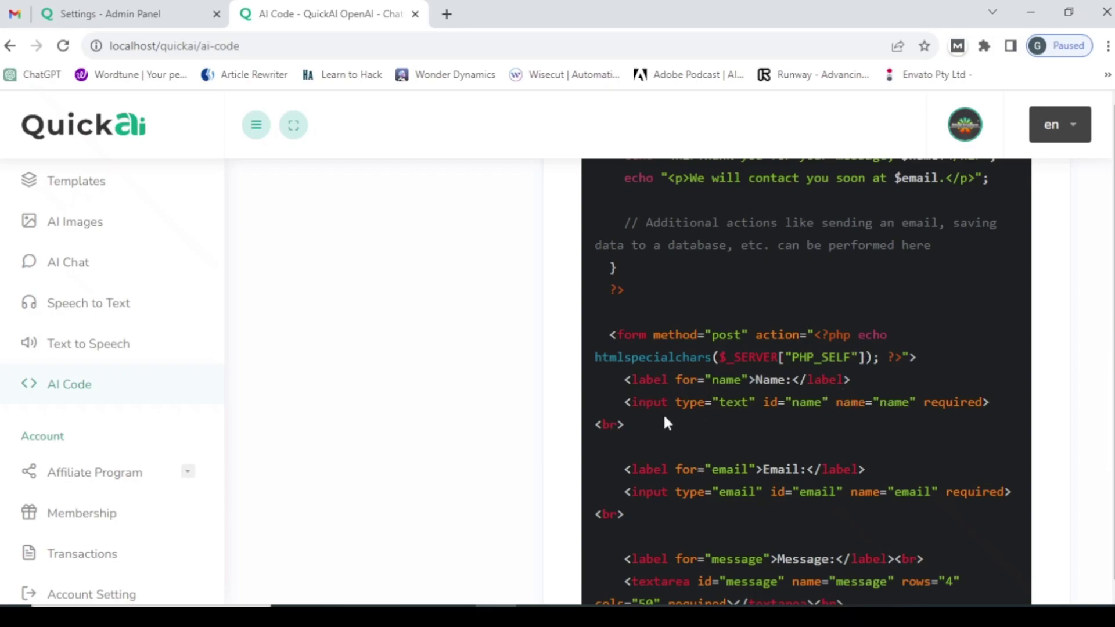
pyautogui.scroll(-8, 827, 425)
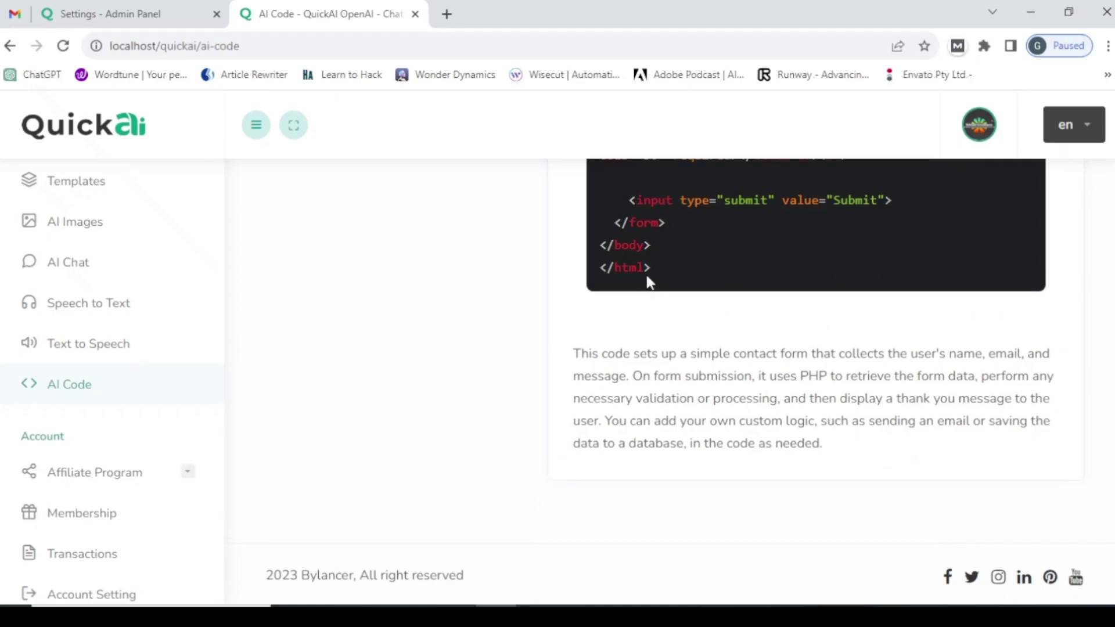
pyautogui.scroll(10, 647, 279)
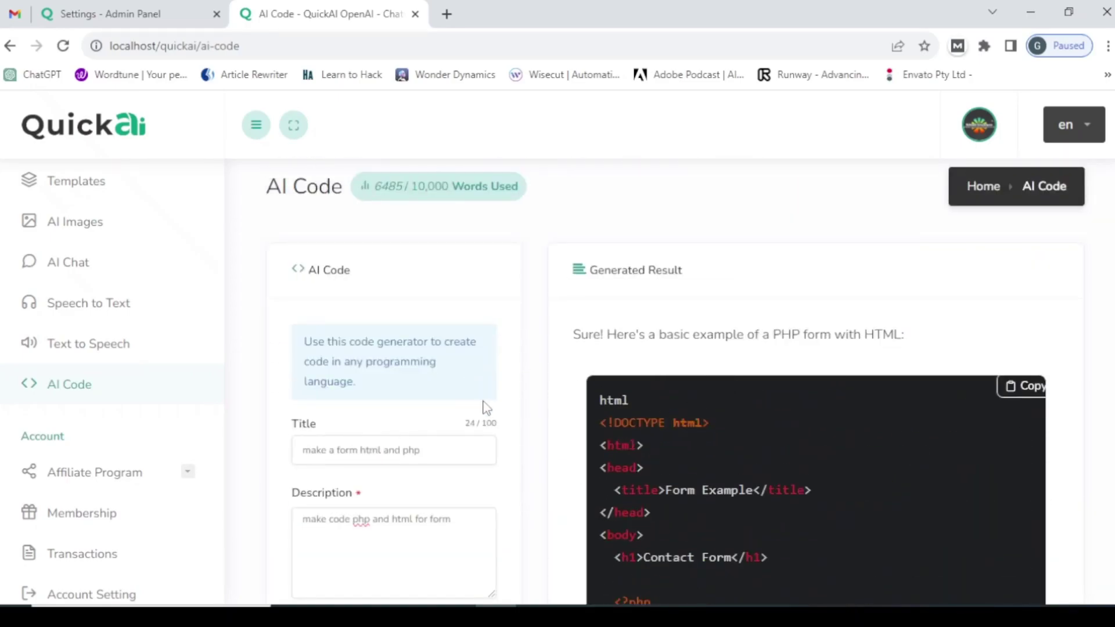
pyautogui.scroll(-1, 522, 407)
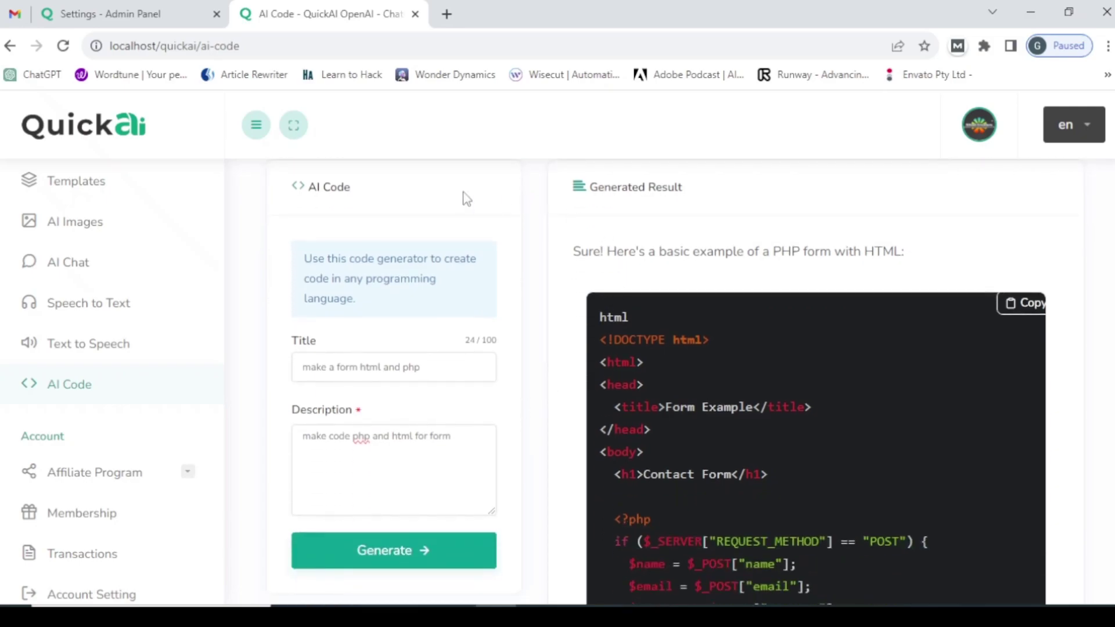
# - Check the AI Chat OpenAI Model list in admin settings, keeping ChatGPT 3.5
pyautogui.click(156, 8)
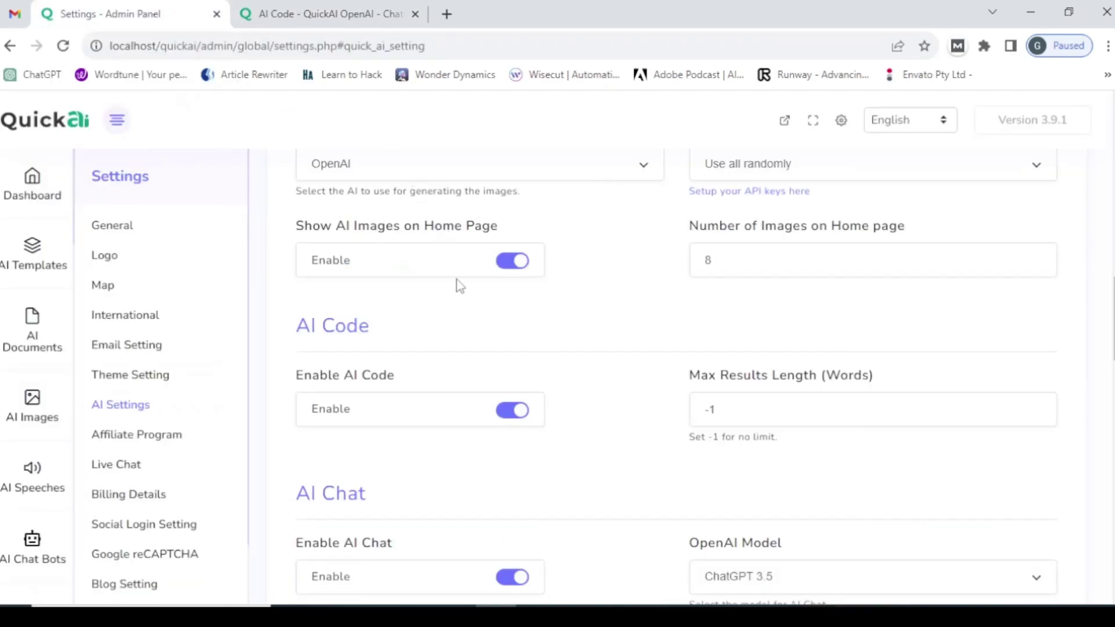
pyautogui.scroll(-3, 378, 413)
pyautogui.scroll(-3, 379, 414)
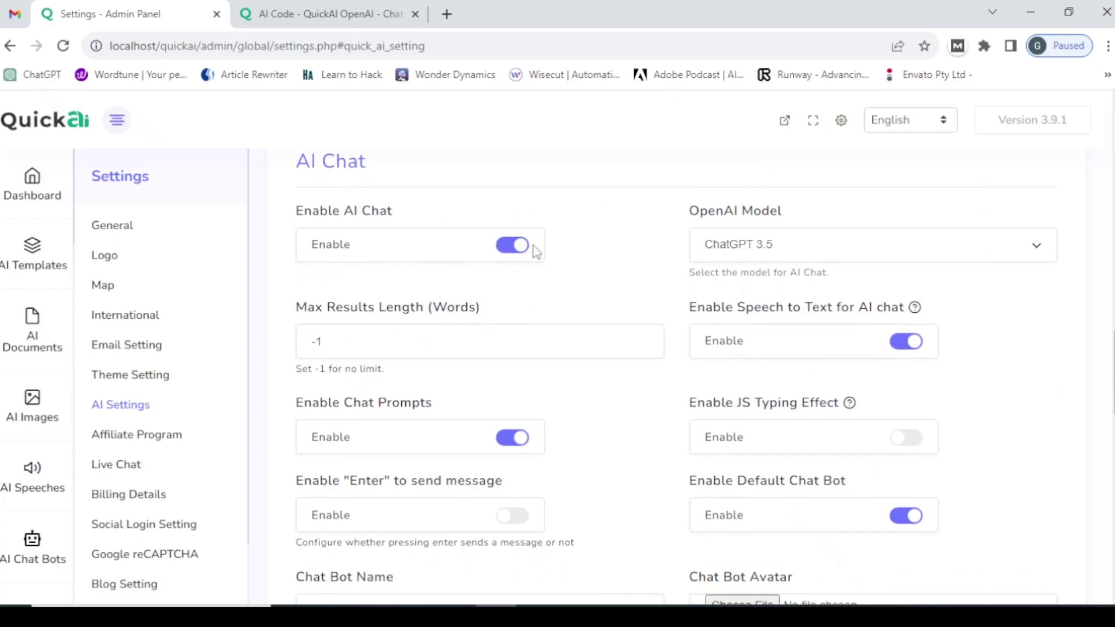
pyautogui.click(743, 253)
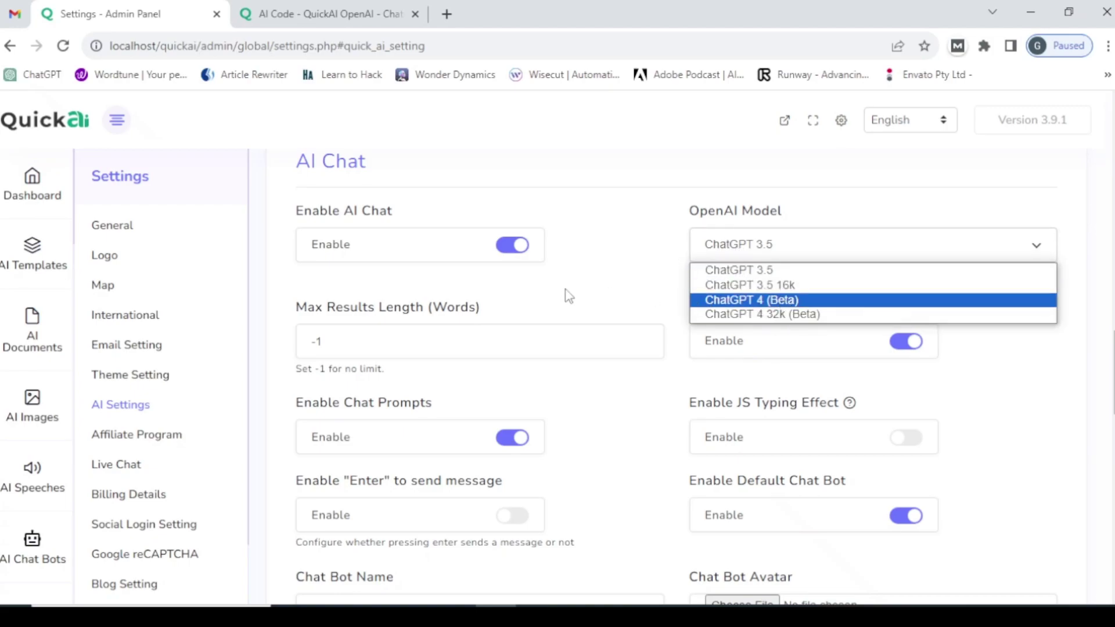
pyautogui.click(357, 337)
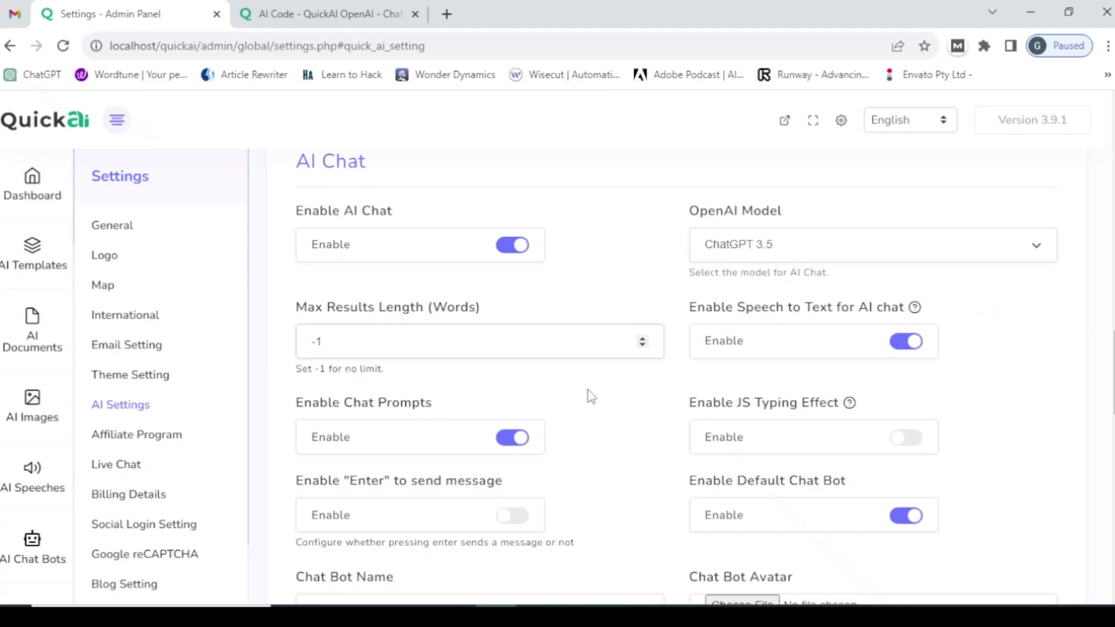
pyautogui.click(712, 325)
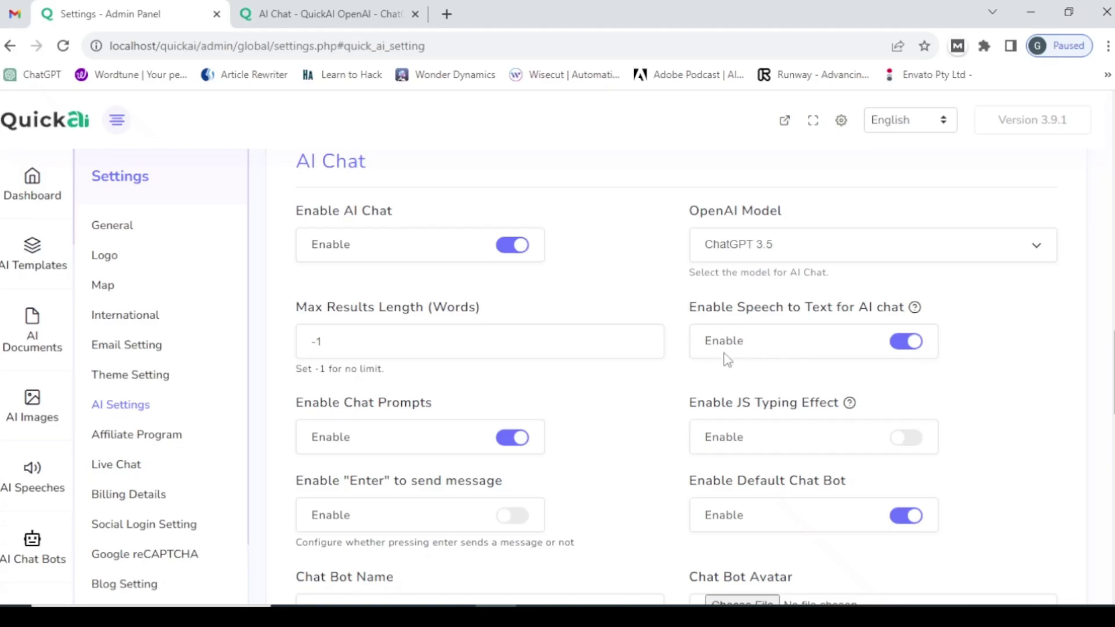
# - Open AI Chat on the front-end and start a chat with the Motivational Coach bot
pyautogui.click(286, 8)
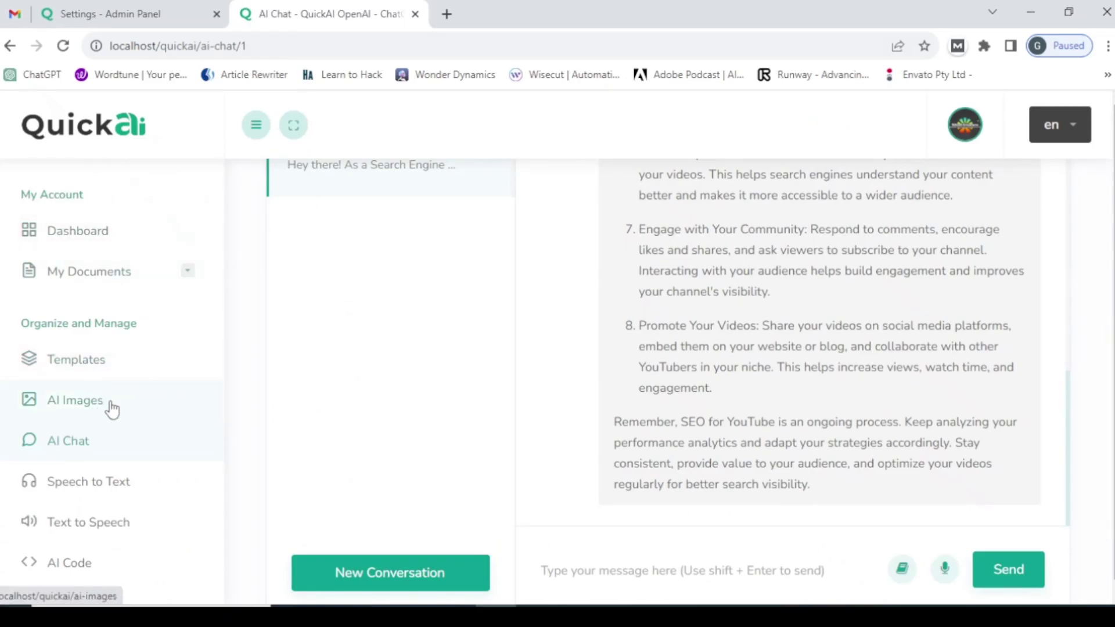
pyautogui.click(84, 443)
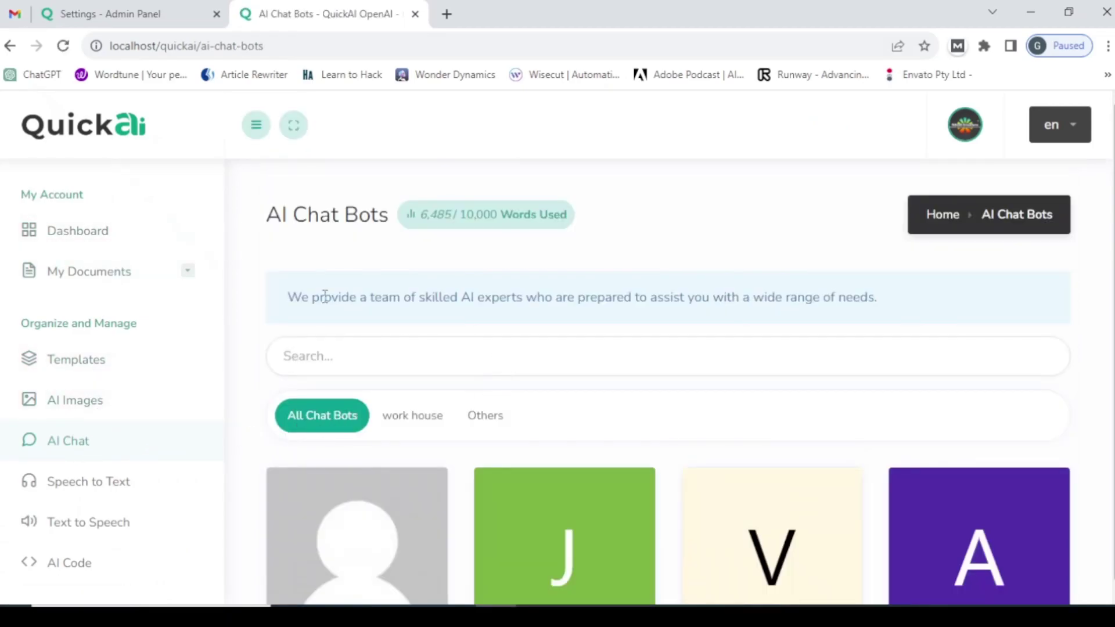
pyautogui.scroll(-4, 326, 297)
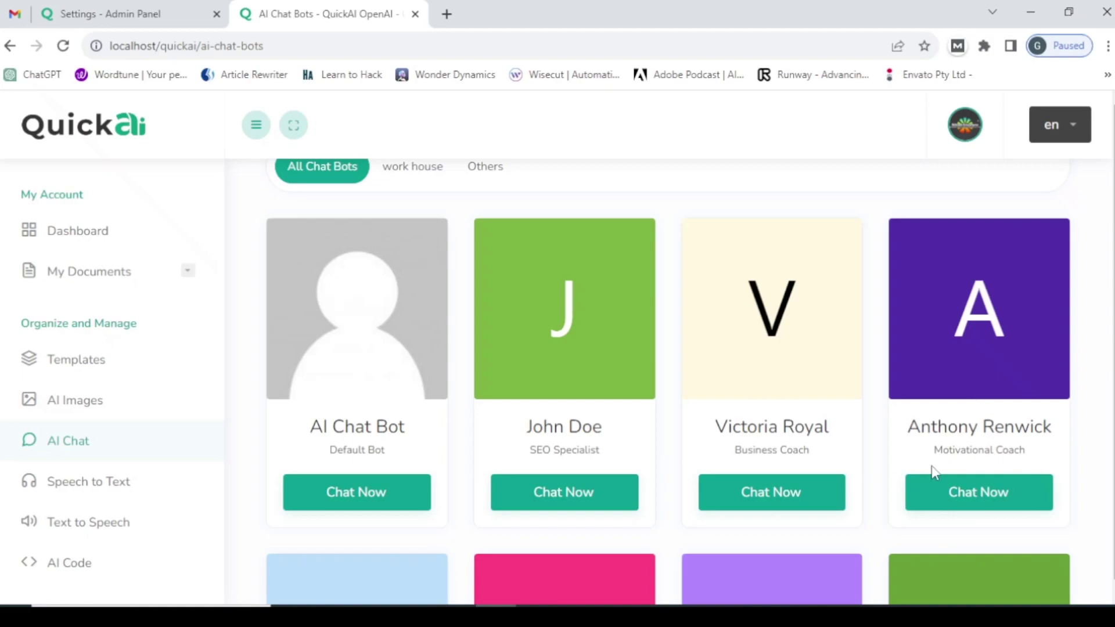
pyautogui.click(990, 492)
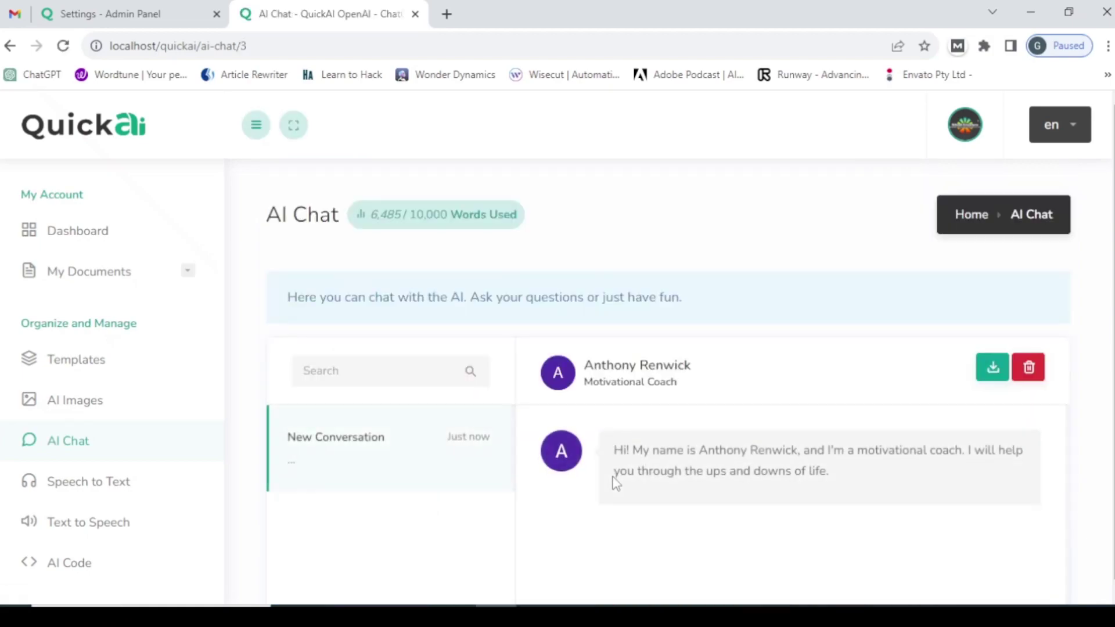
pyautogui.scroll(-3, 406, 424)
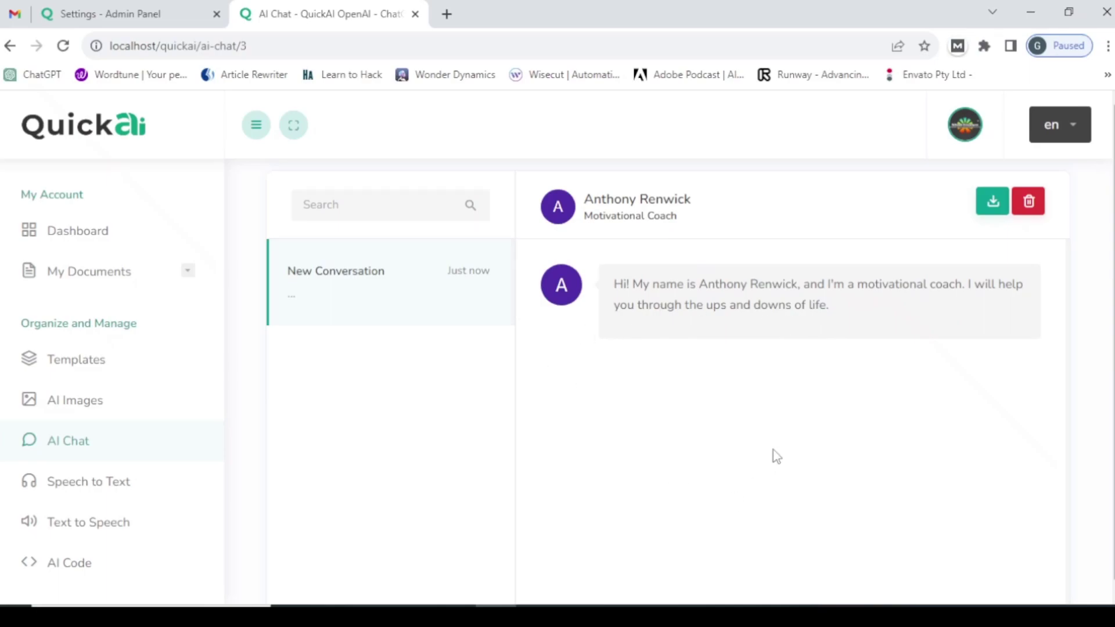
pyautogui.scroll(-5, 734, 440)
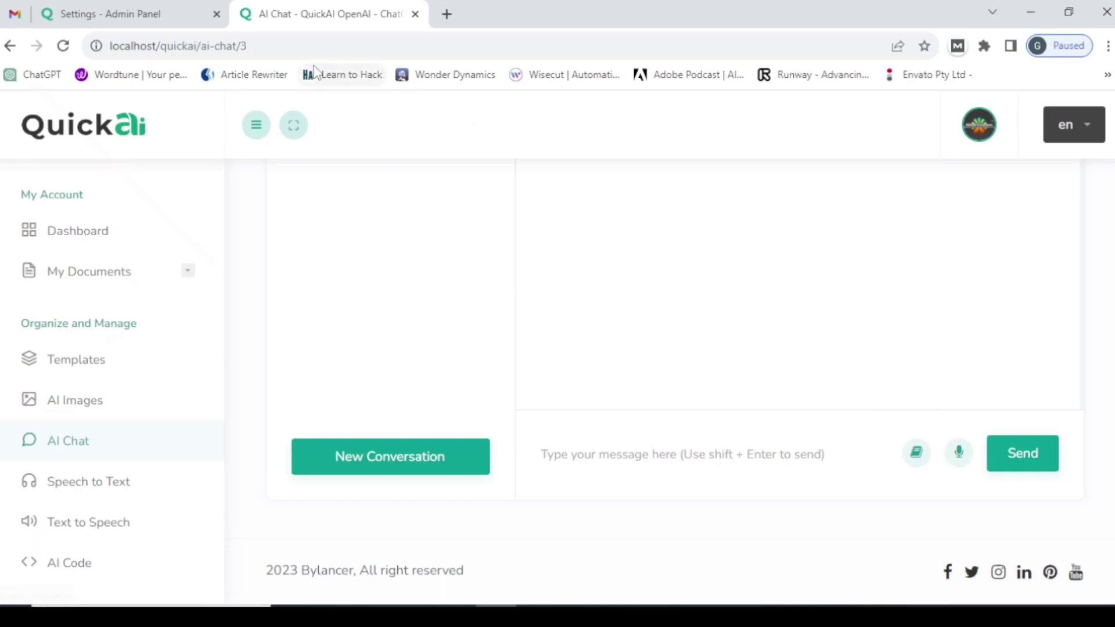
# - Turn off Speech to Text for AI chat and save the AI settings
pyautogui.click(167, 21)
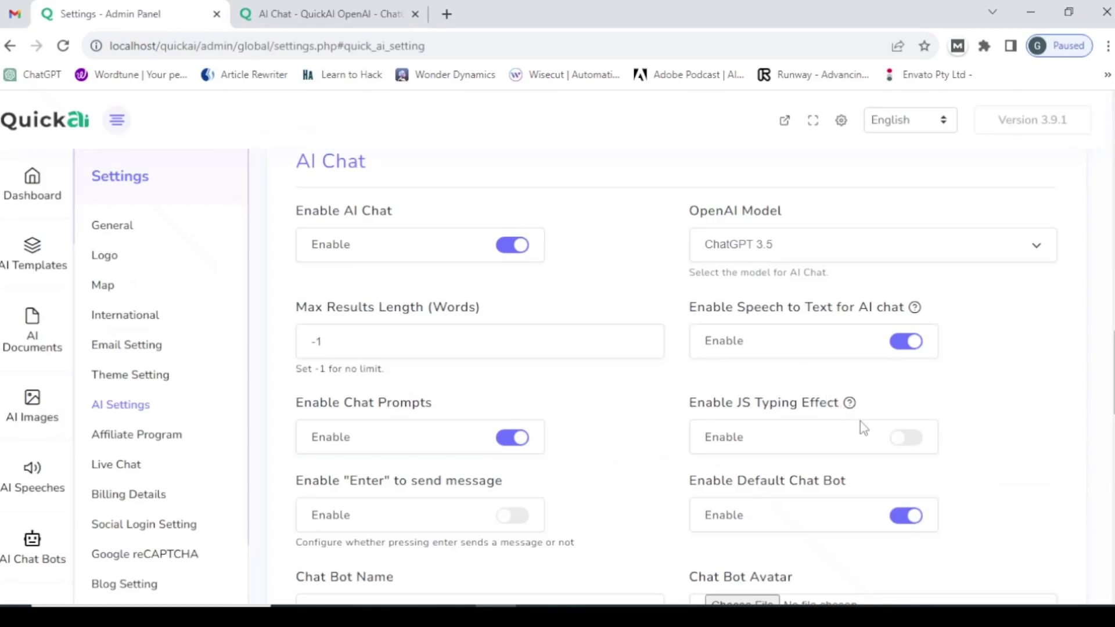
pyautogui.scroll(-2, 763, 506)
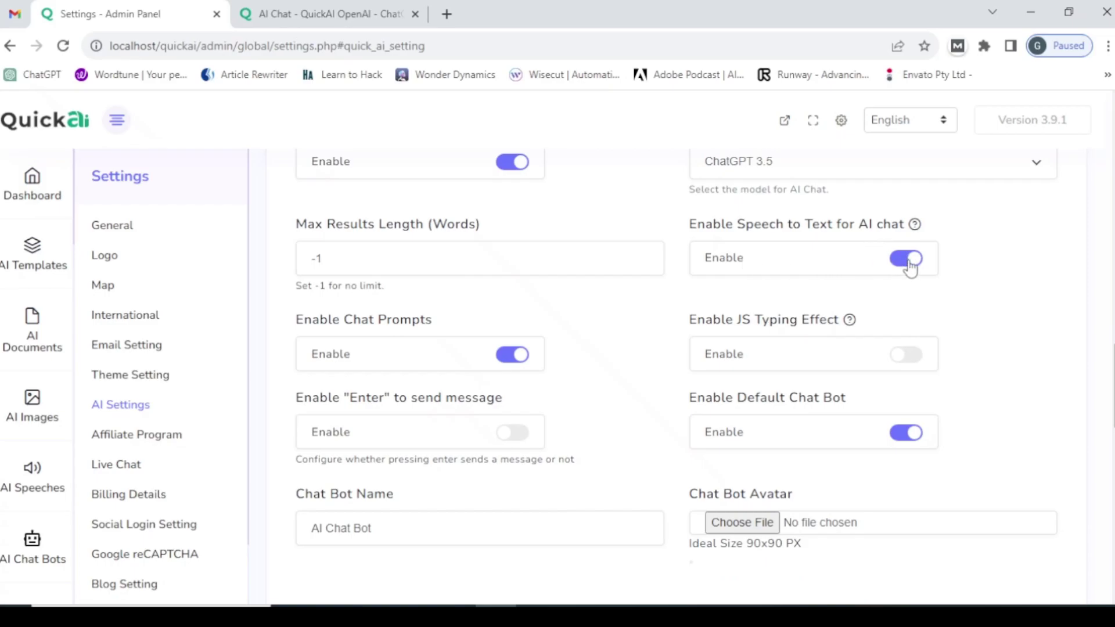
pyautogui.click(910, 263)
pyautogui.scroll(-10, 655, 312)
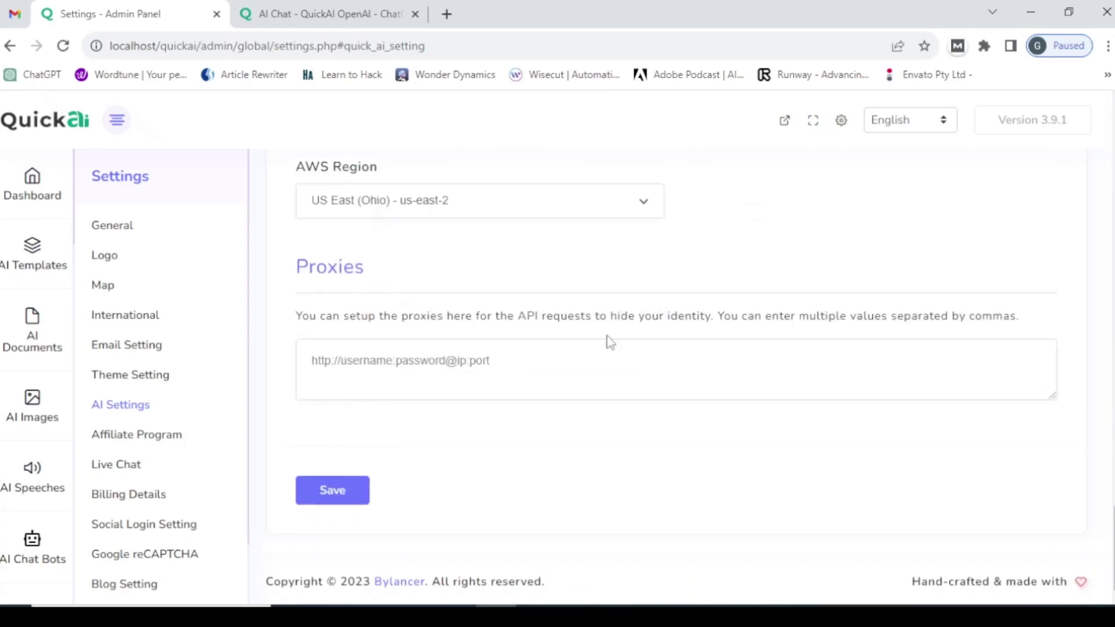
pyautogui.click(340, 489)
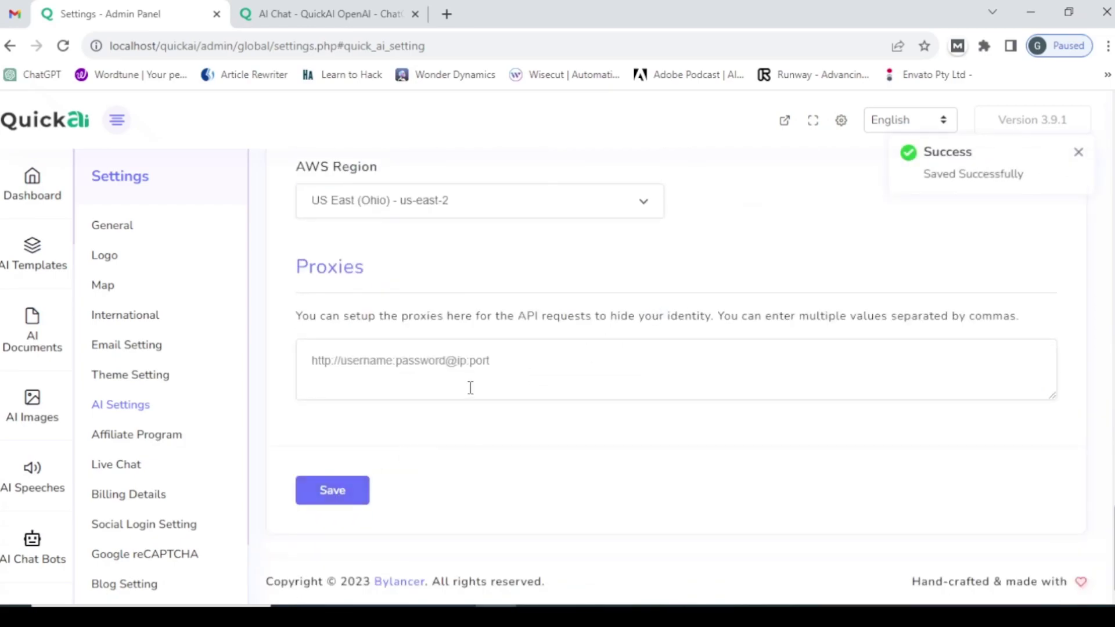
# - Reload the front-end AI Chat page to check the change
pyautogui.click(321, 8)
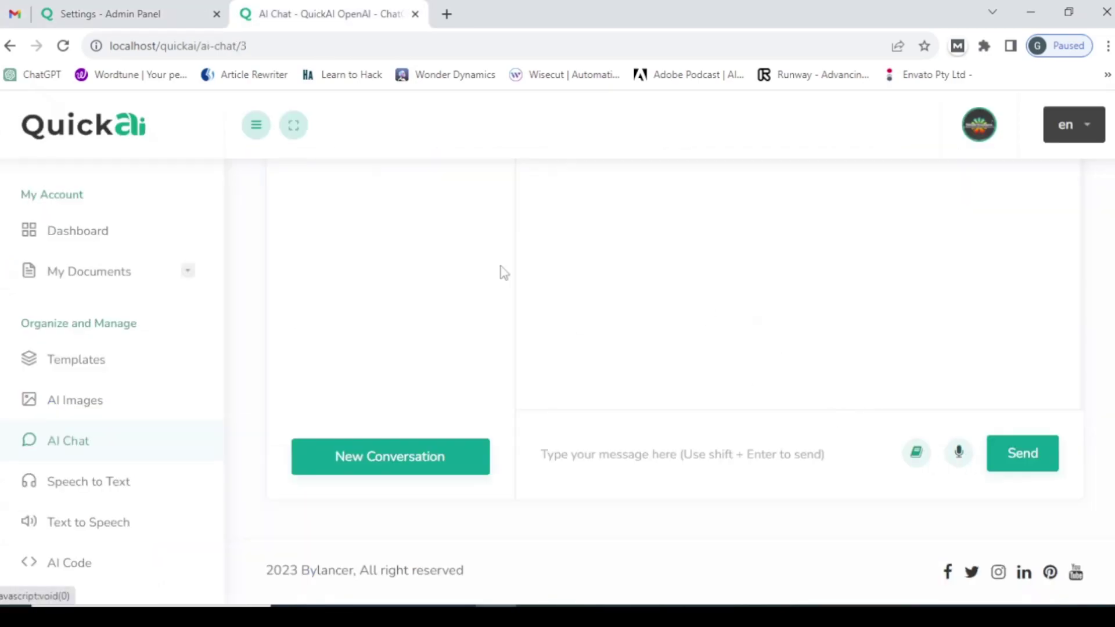
pyautogui.click(329, 46)
pyautogui.press('Return')
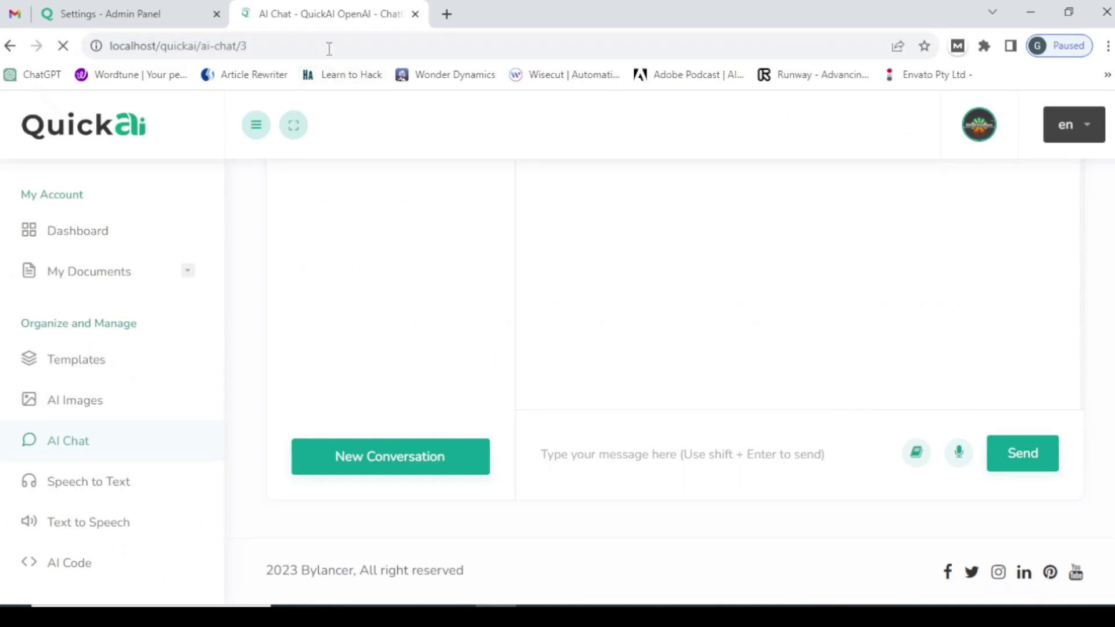
pyautogui.scroll(-5, 668, 389)
pyautogui.scroll(-2, 666, 388)
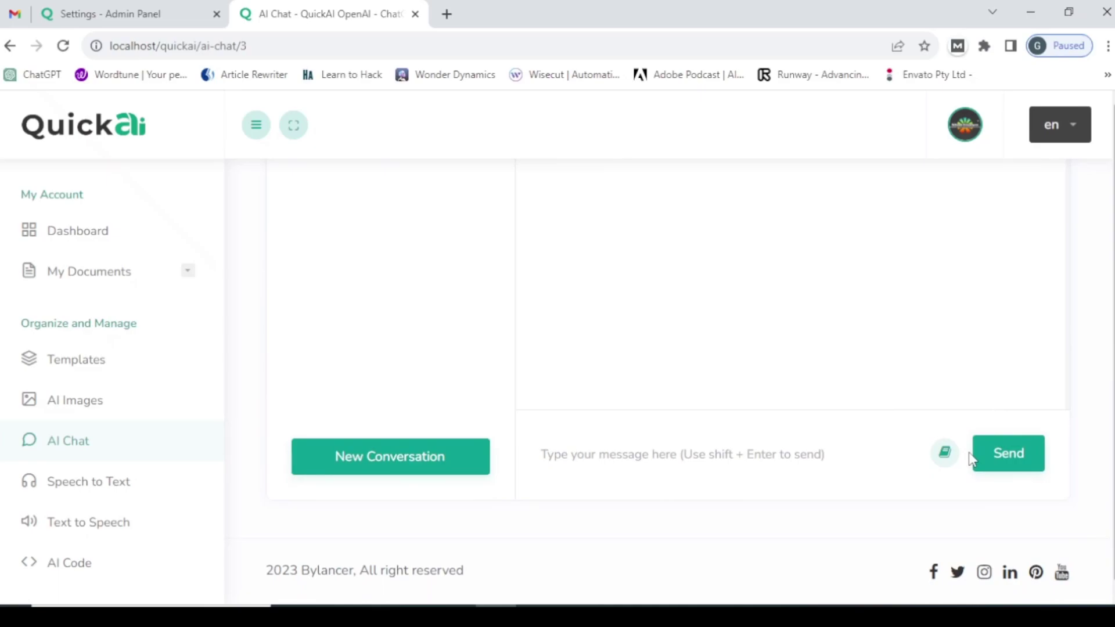
# - Switch Speech to Text for AI chat back on in the admin settings
pyautogui.click(138, 8)
pyautogui.scroll(10, 781, 342)
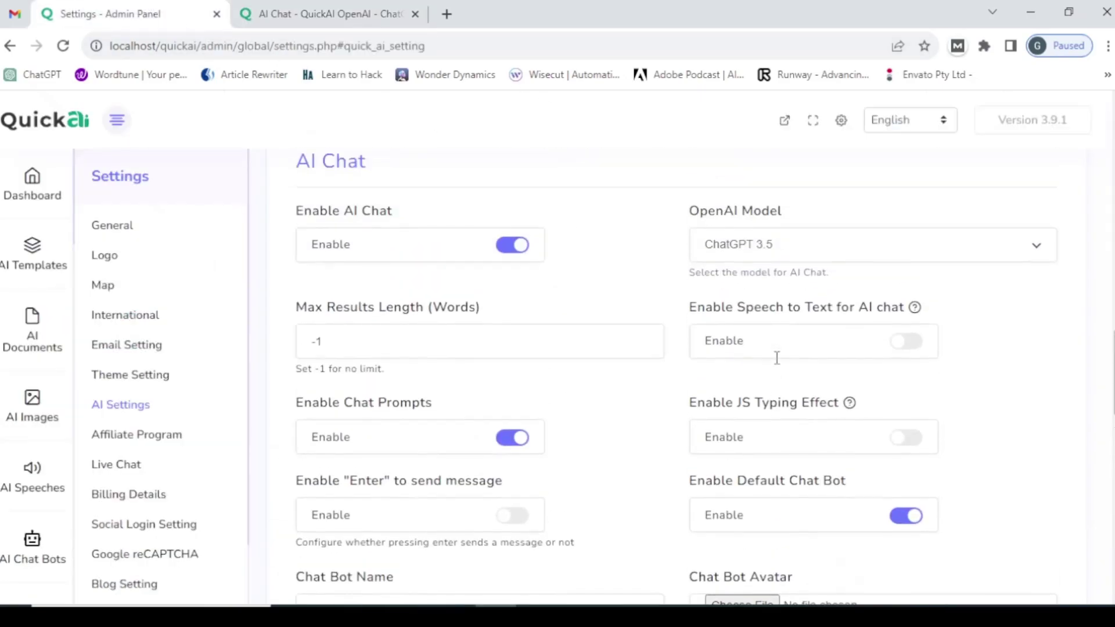
pyautogui.click(913, 350)
pyautogui.scroll(1, 832, 402)
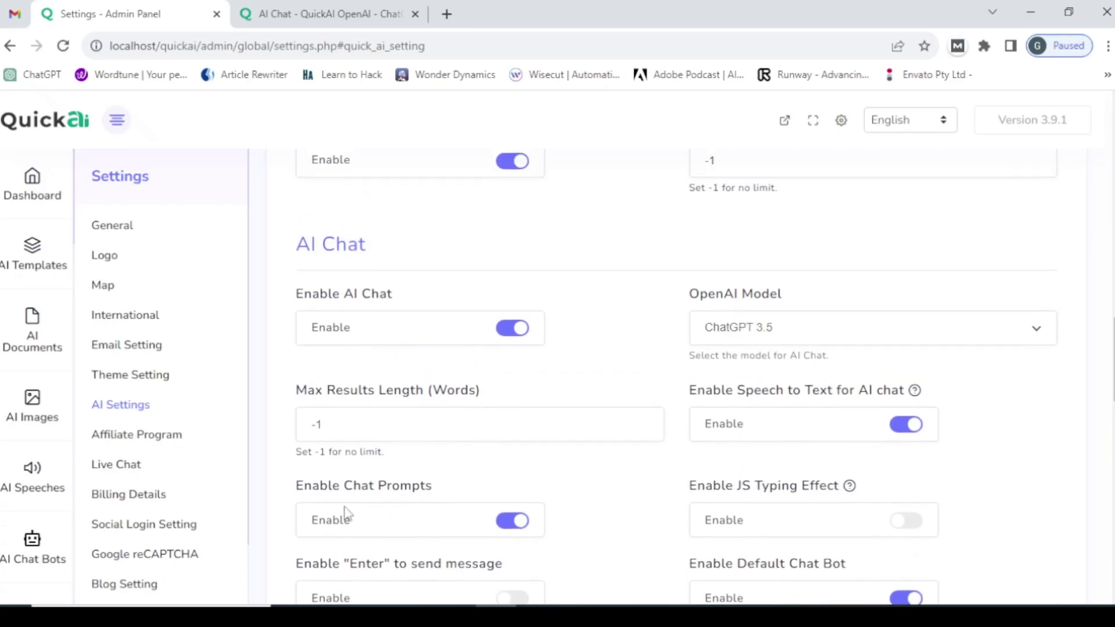
pyautogui.scroll(-1, 440, 441)
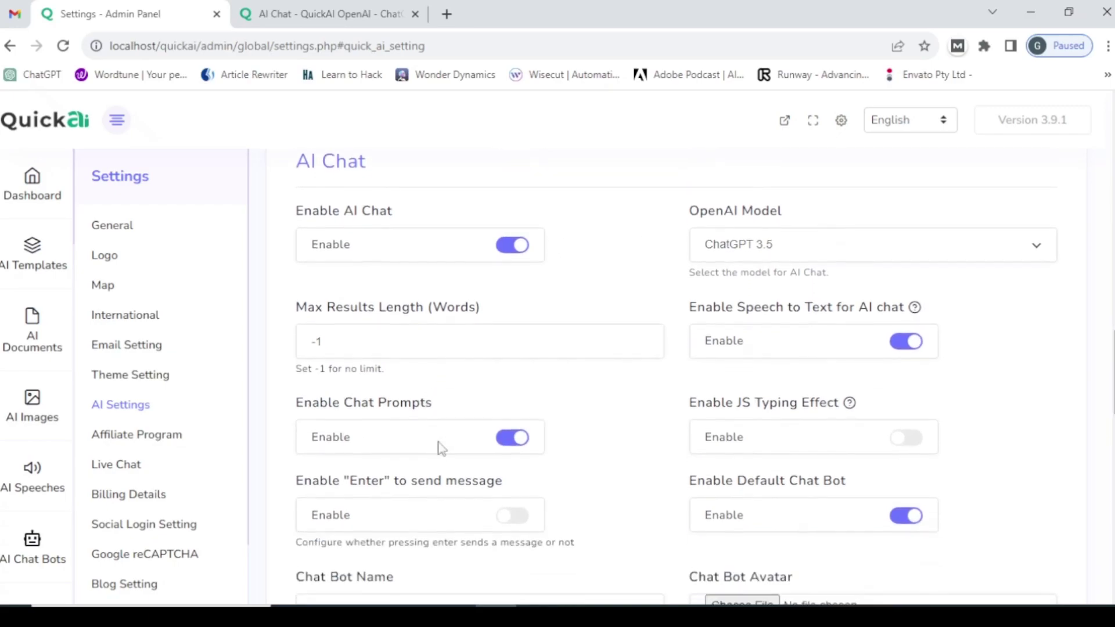
pyautogui.click(323, 7)
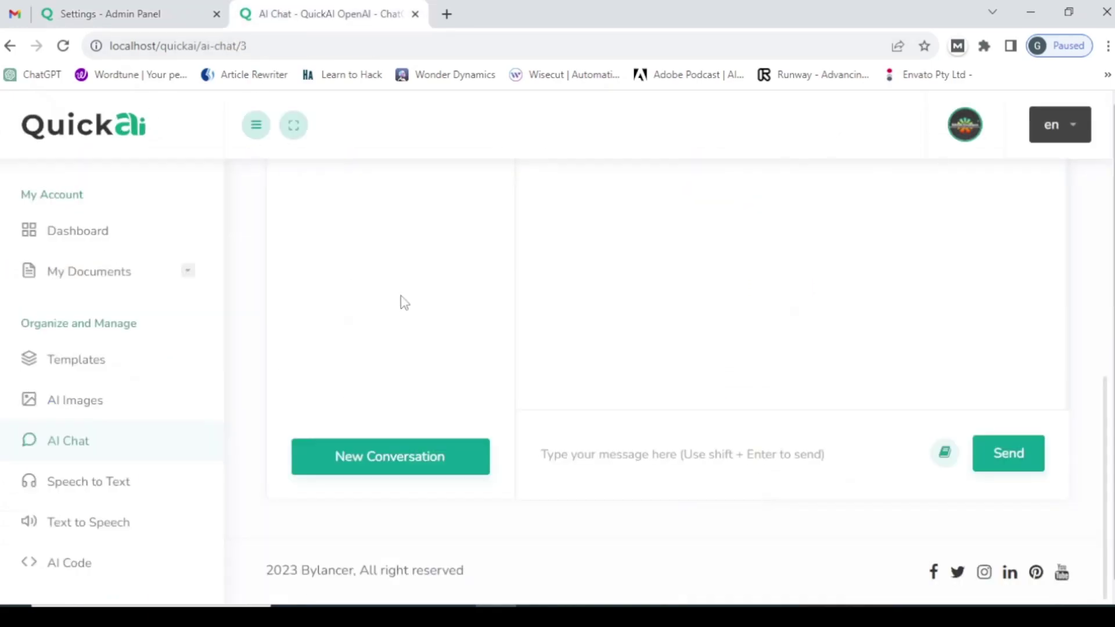
# - Insert the Social Media Content prompt from the Prompt Library into the message box
pyautogui.rightClick(944, 459)
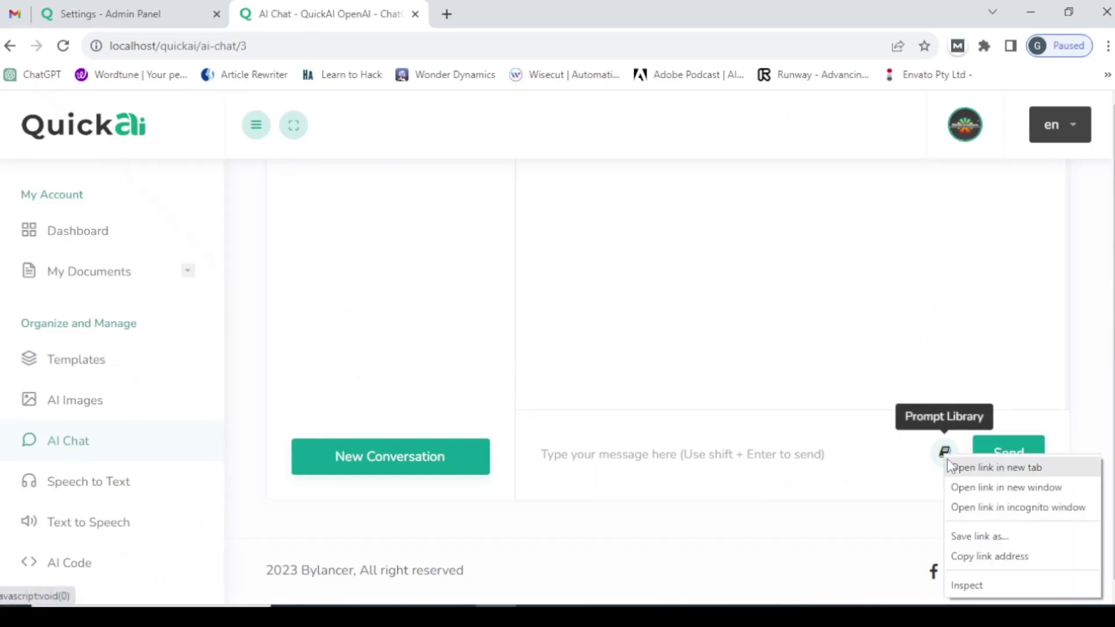
pyautogui.press('Escape')
pyautogui.click(944, 458)
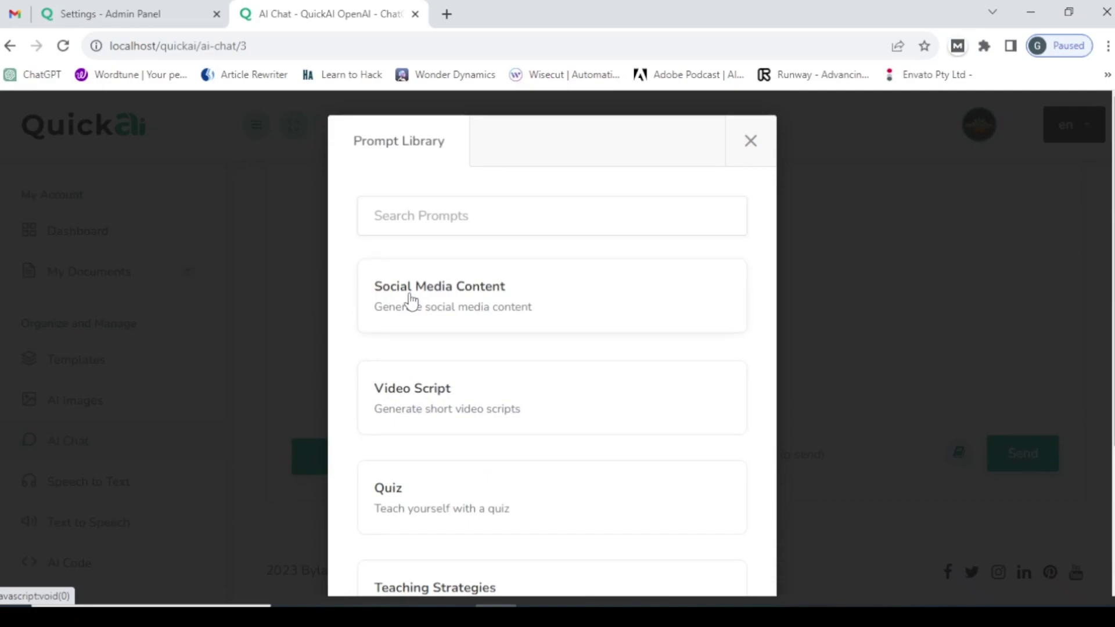
pyautogui.click(448, 309)
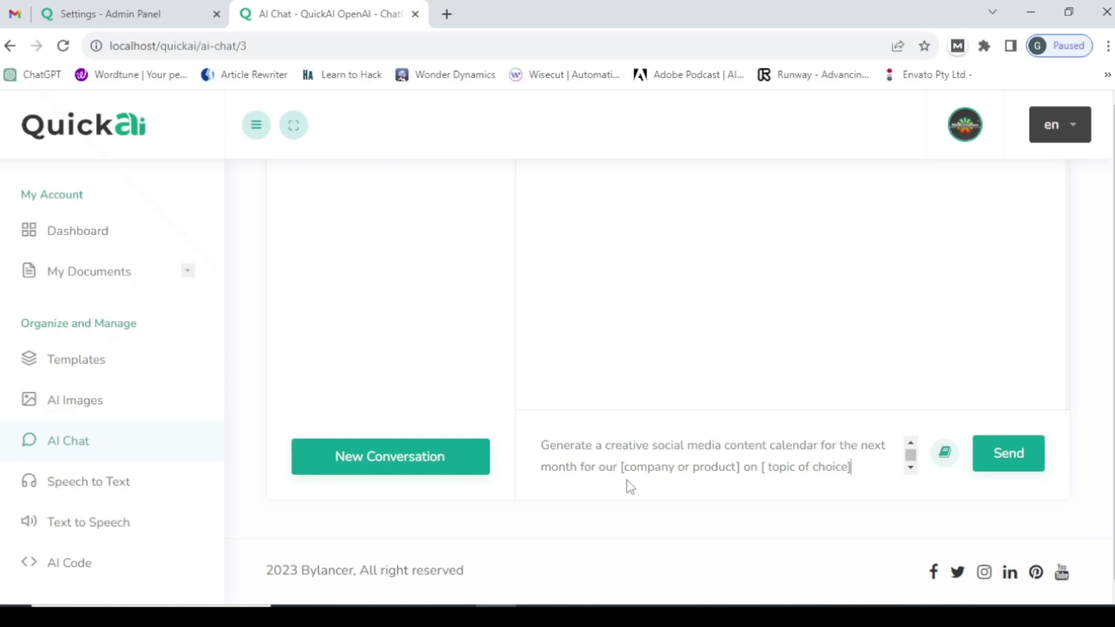
# - Browse the Prompt Library again and close it
pyautogui.click(942, 454)
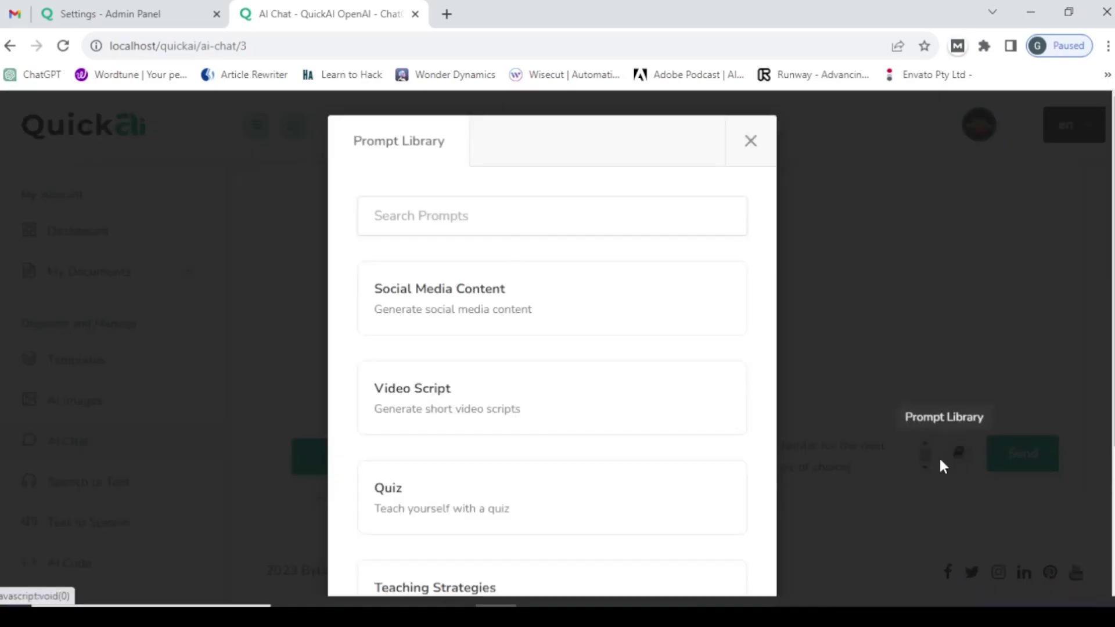
pyautogui.scroll(-3, 468, 343)
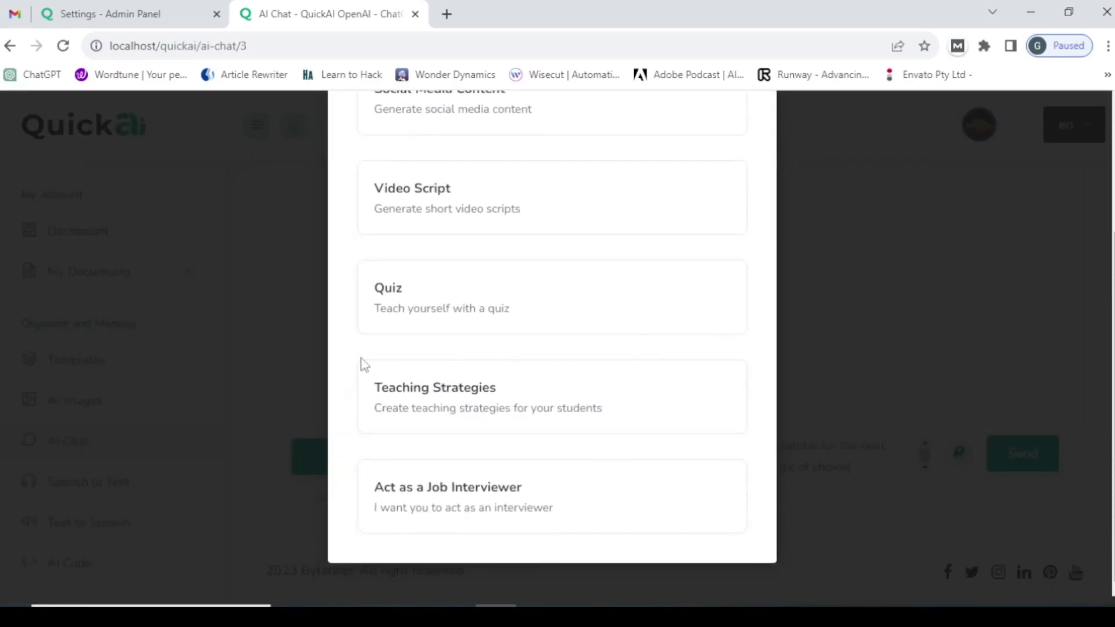
pyautogui.scroll(5, 369, 360)
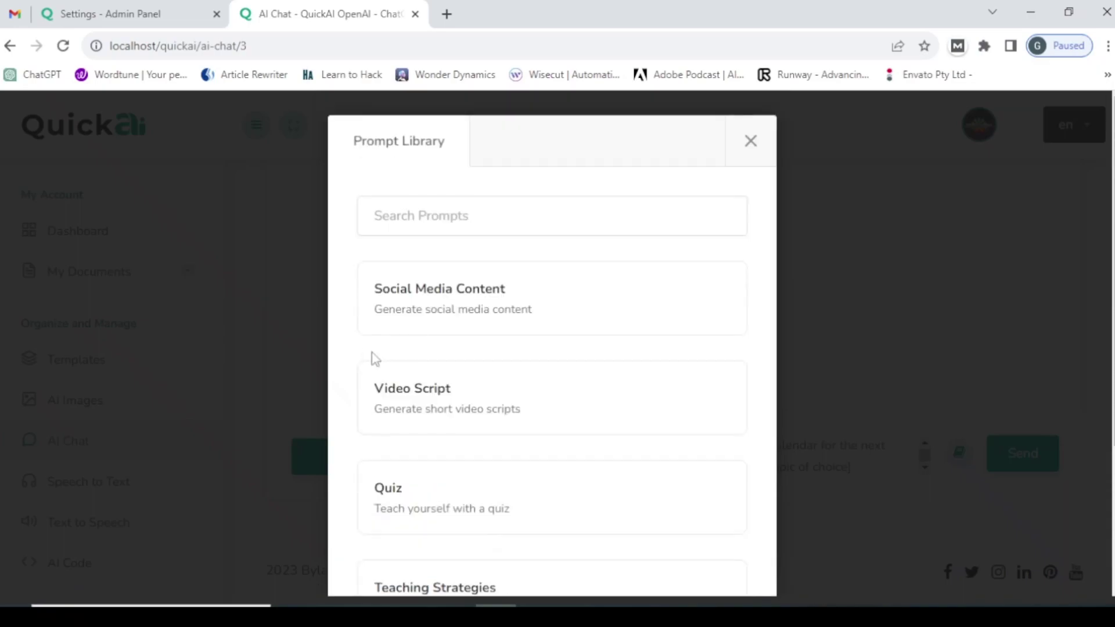
pyautogui.click(750, 142)
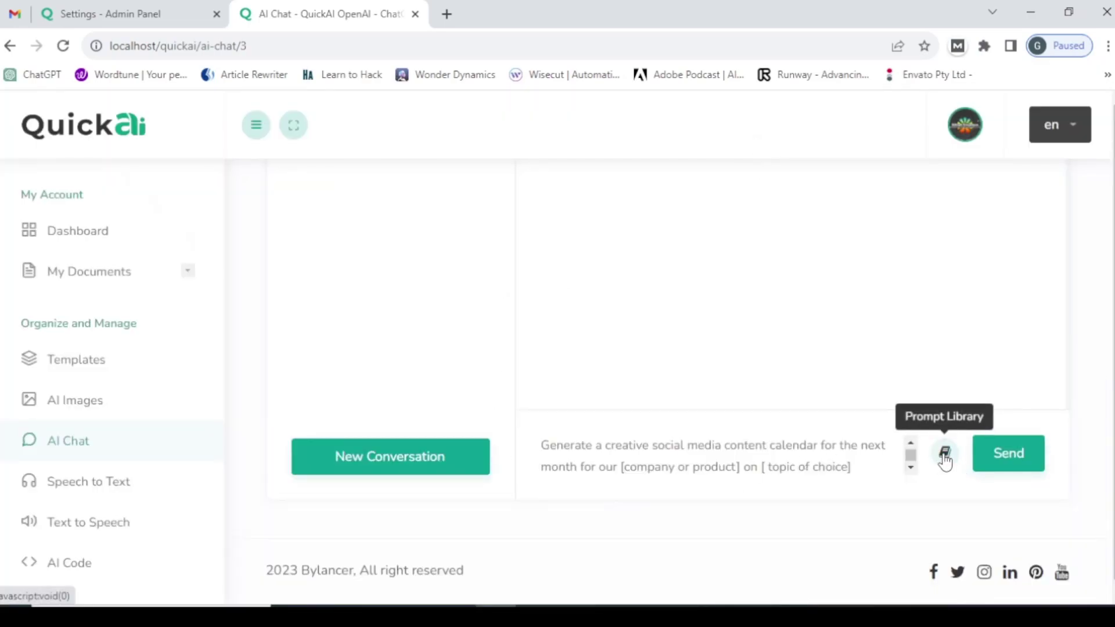
# - Turn off Enable Chat Prompts and save the AI settings
pyautogui.hotkey('ctrl', 'shift', 'Tab')
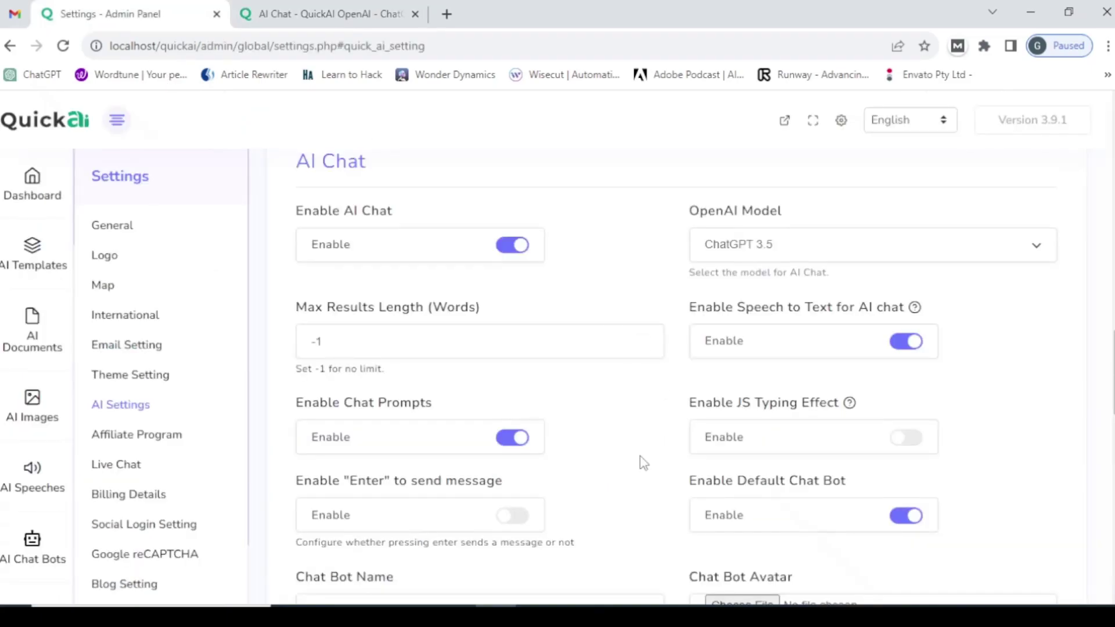
pyautogui.click(508, 441)
pyautogui.scroll(-12, 406, 357)
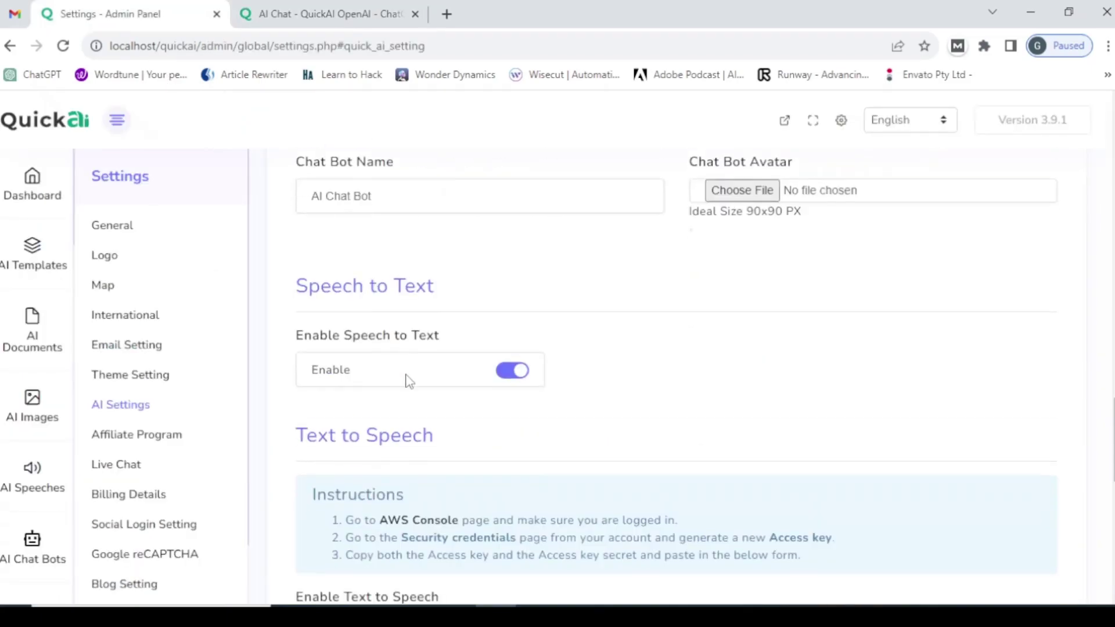
pyautogui.scroll(-4, 413, 394)
pyautogui.click(335, 490)
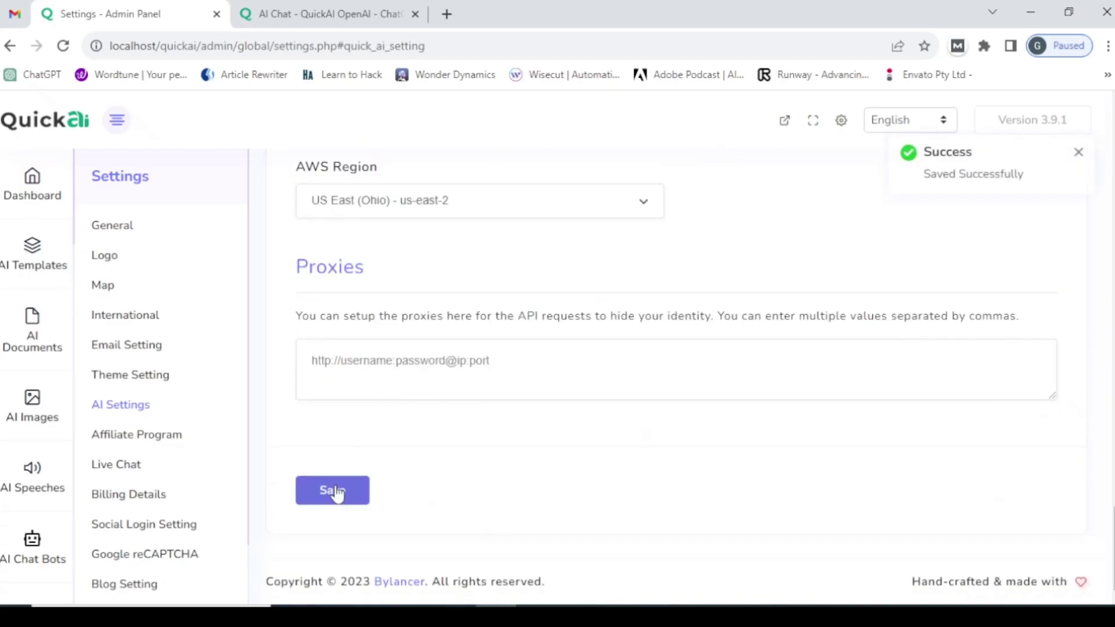
# - Reload the chat page and confirm the prompt library no longer appears
pyautogui.click(316, 11)
pyautogui.click(256, 46)
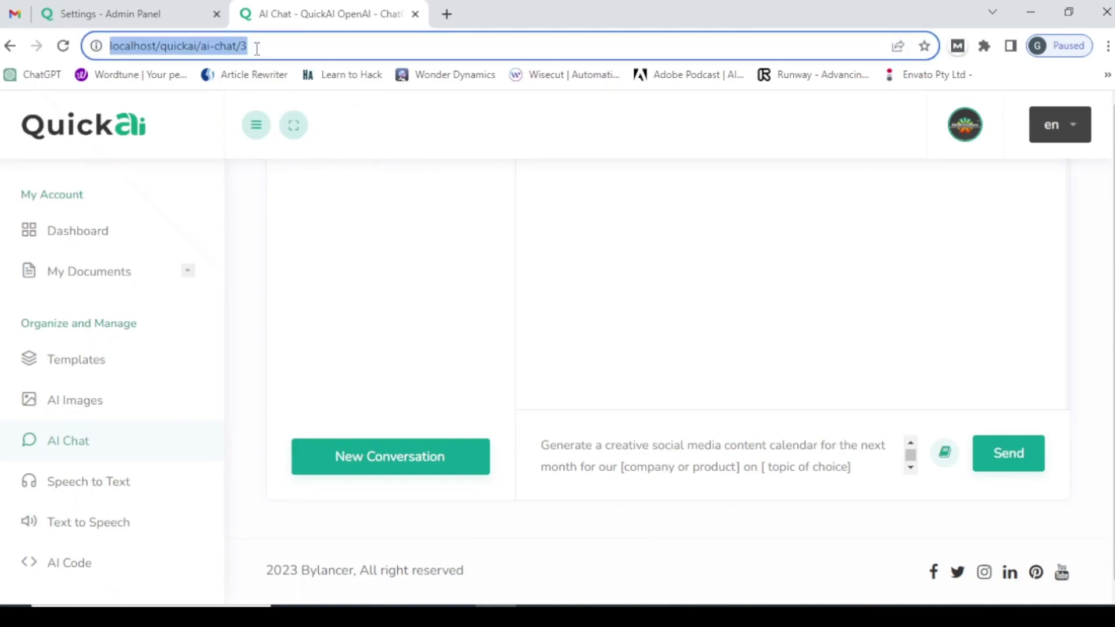
pyautogui.press('Return')
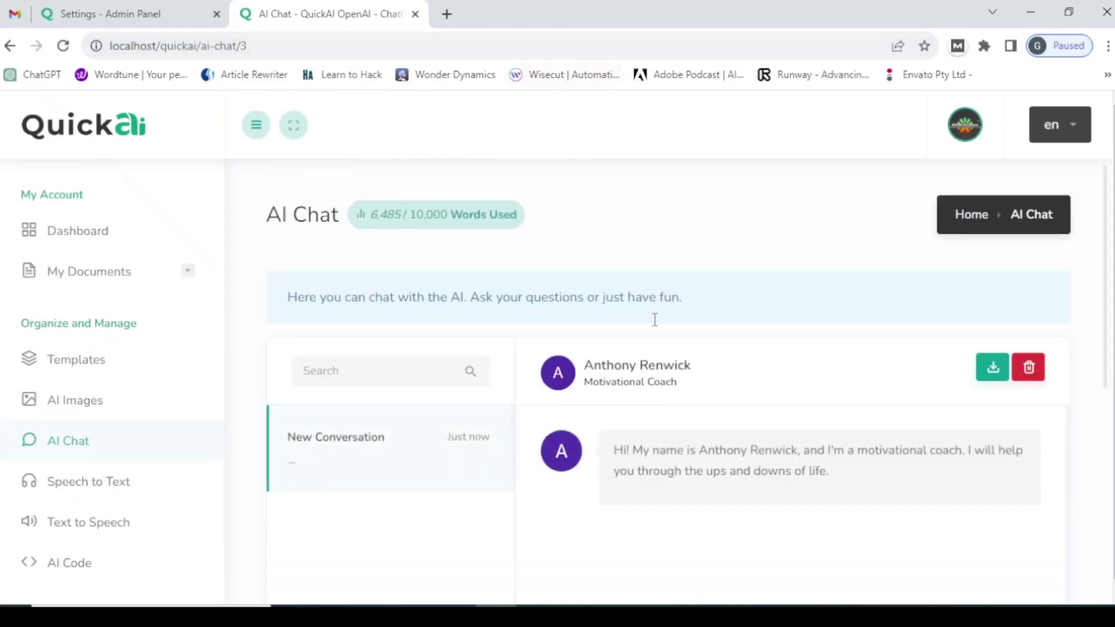
pyautogui.scroll(-5, 656, 325)
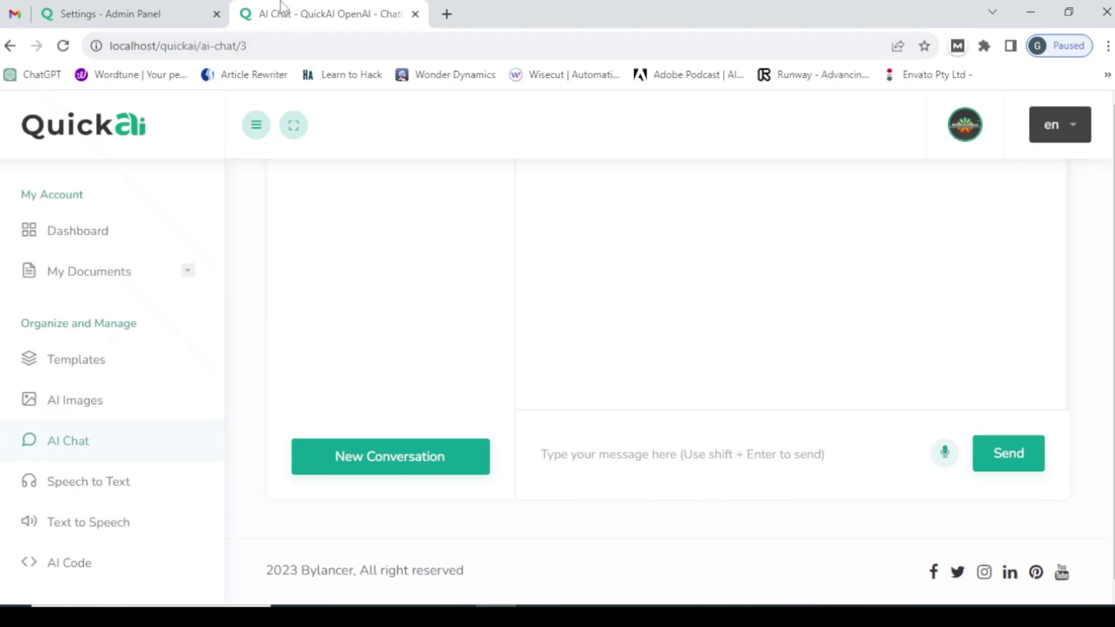
pyautogui.click(104, 11)
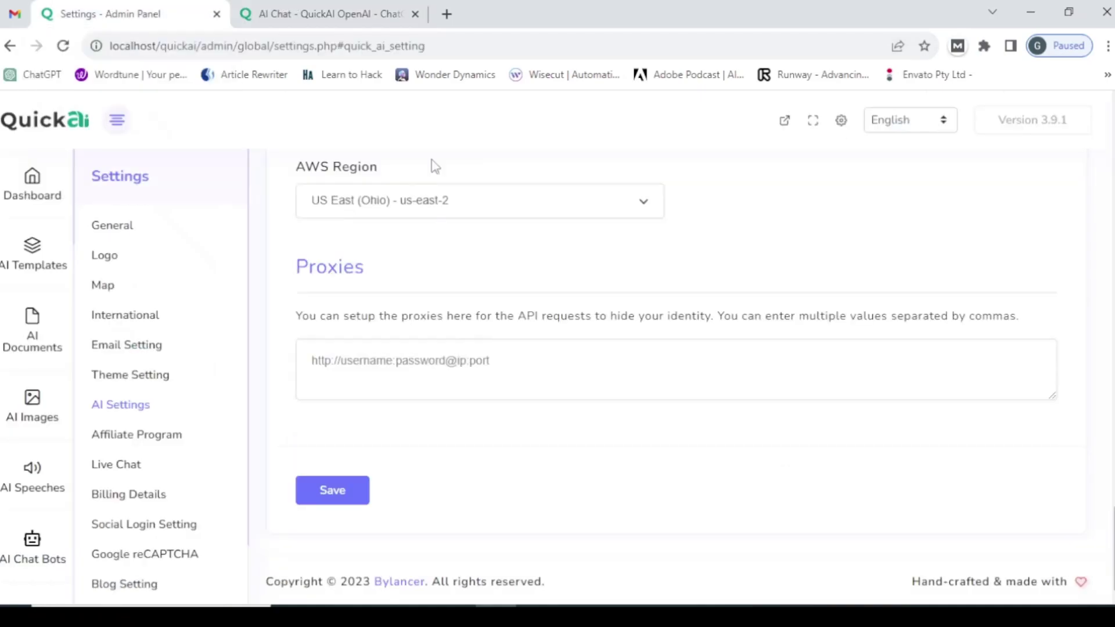
pyautogui.scroll(10, 581, 389)
pyautogui.scroll(8, 600, 397)
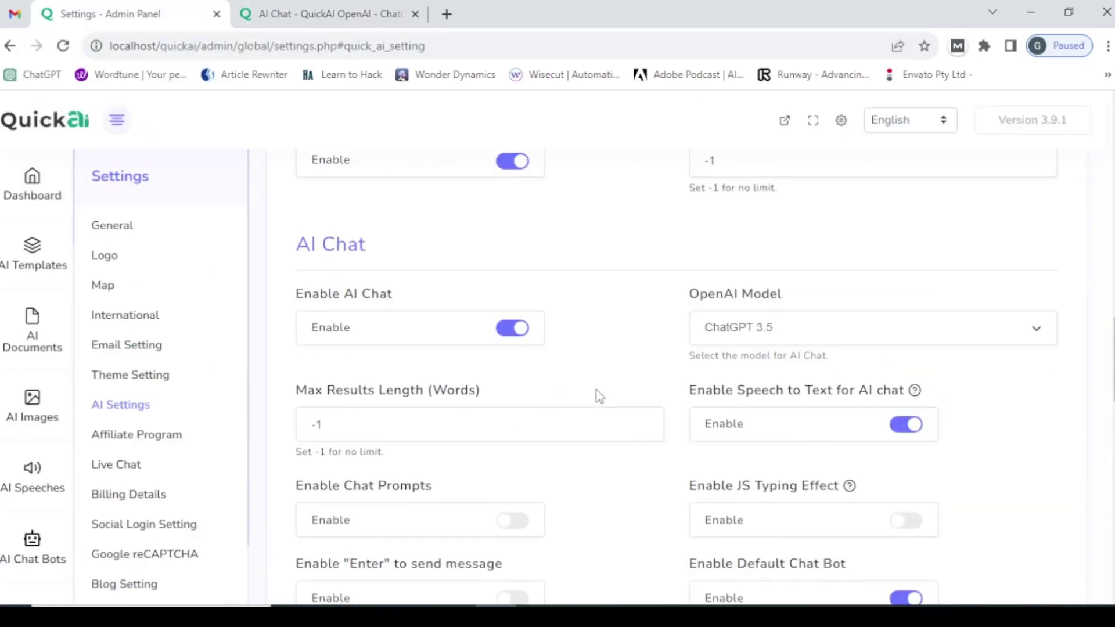
pyautogui.scroll(-1, 610, 487)
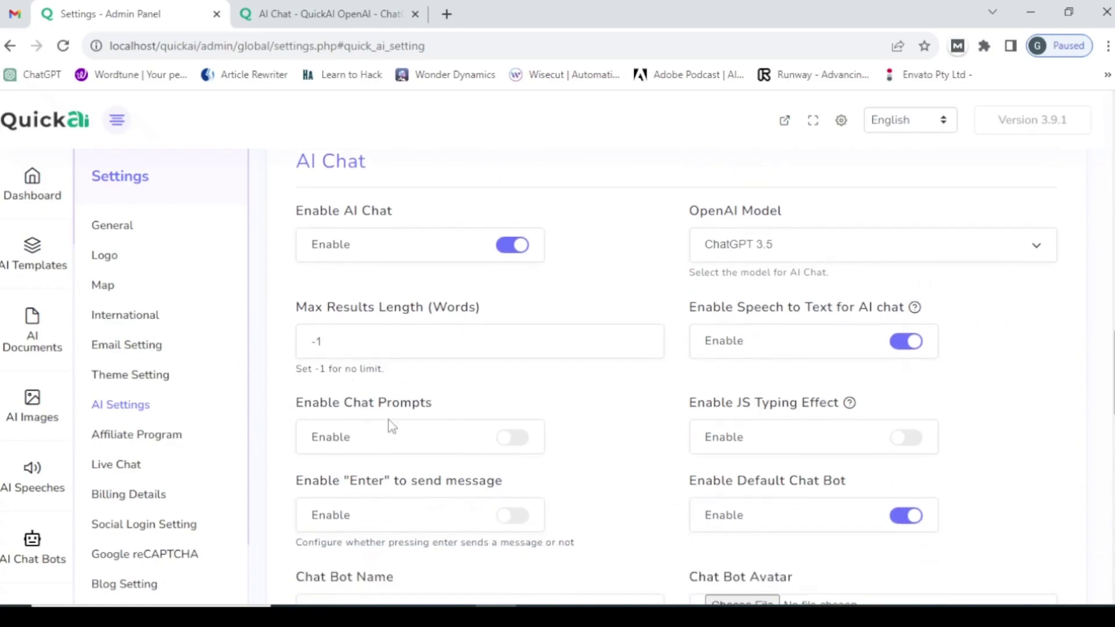
# - Turn on Enable Chat Prompts and Enable "Enter" to send message
pyautogui.click(513, 440)
pyautogui.scroll(-2, 667, 424)
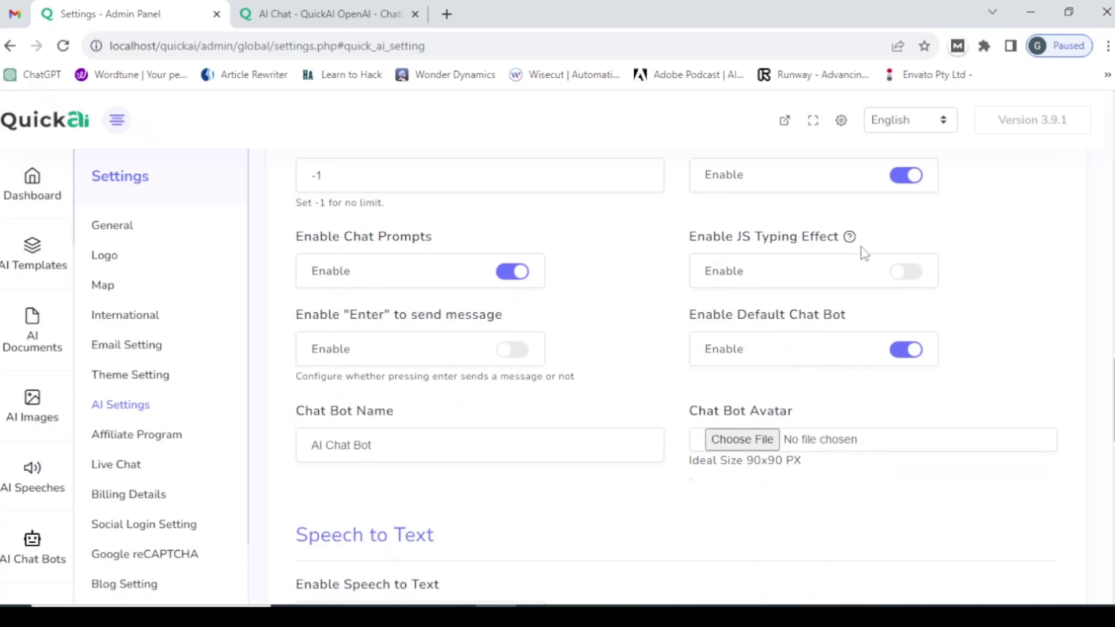
pyautogui.moveTo(851, 239)
pyautogui.click(521, 355)
# - Save the AI settings and reload the front-end AI Chat page
pyautogui.click(284, 8)
pyautogui.click(139, 13)
pyautogui.scroll(-7, 499, 371)
pyautogui.scroll(-10, 406, 465)
pyautogui.click(333, 490)
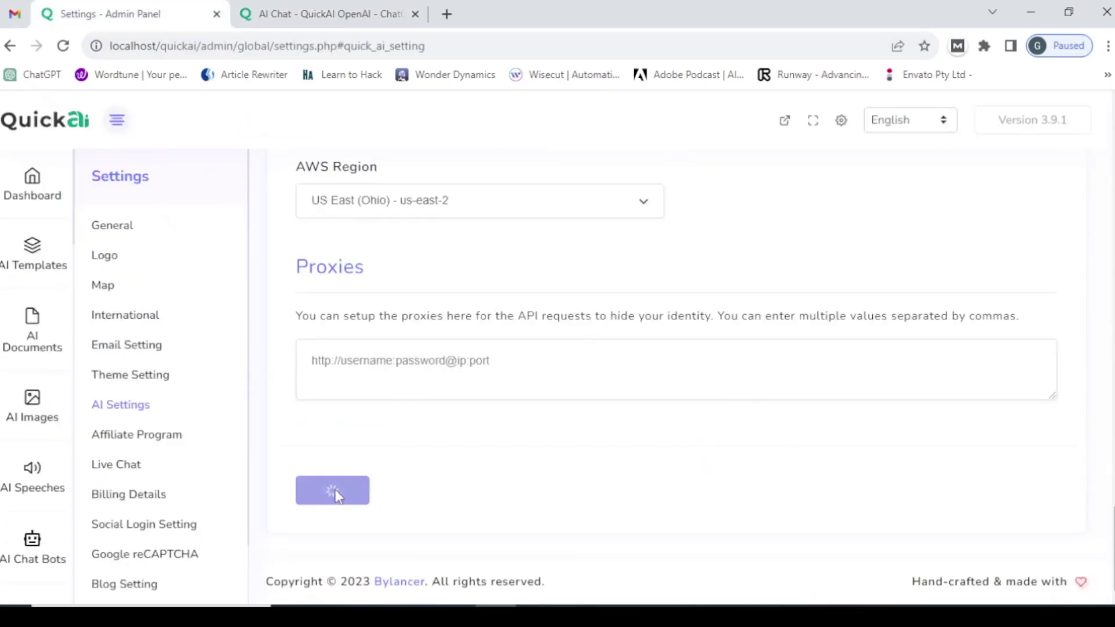
pyautogui.click(331, 13)
pyautogui.click(294, 47)
pyautogui.press('Return')
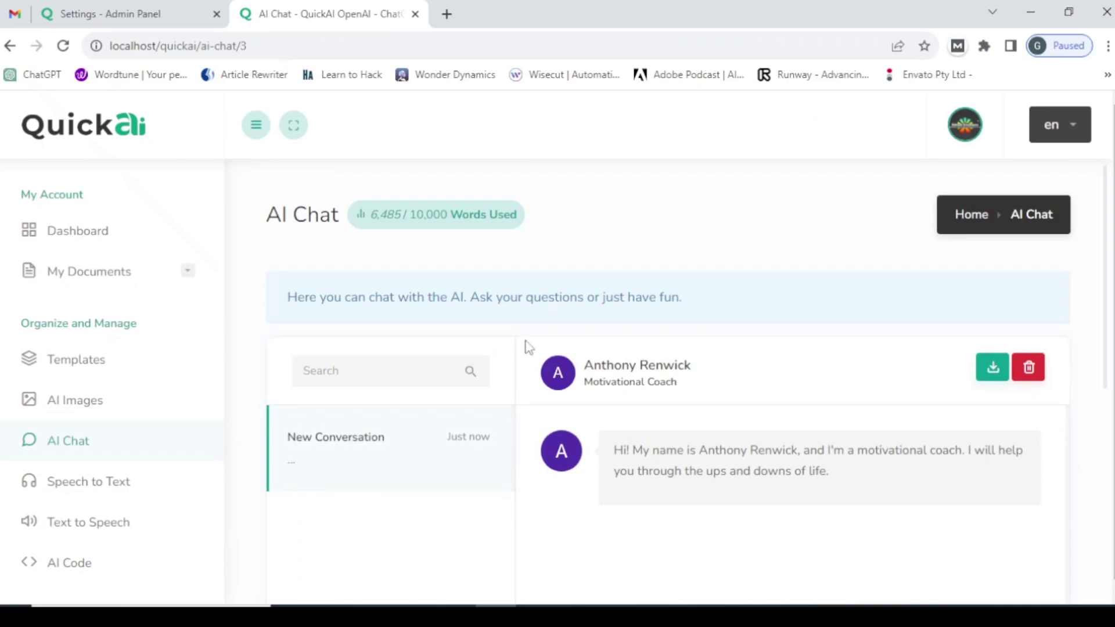
# - Ask the Motivational Coach how to become a great coach, then return to the admin settings
pyautogui.scroll(-3, 433, 413)
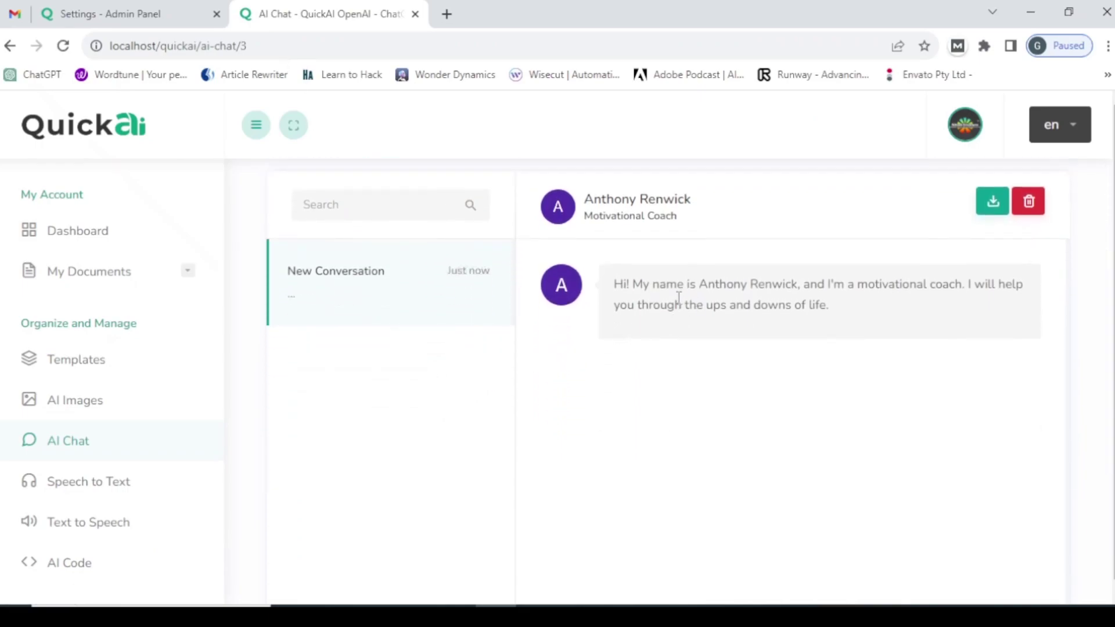
pyautogui.scroll(-3, 639, 377)
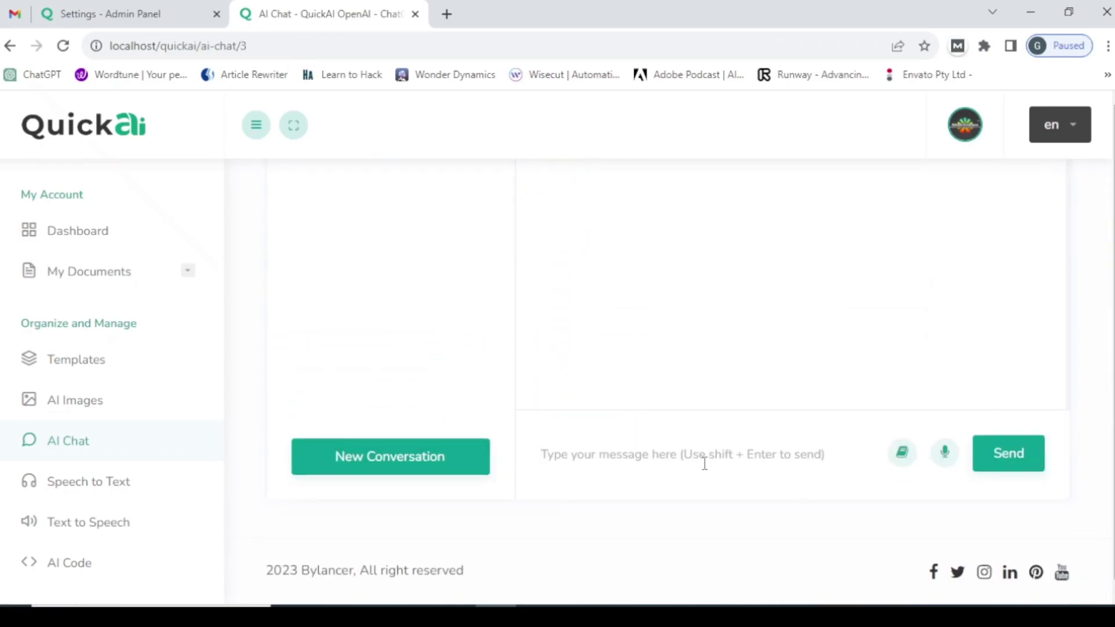
pyautogui.write('how can i make great coach')
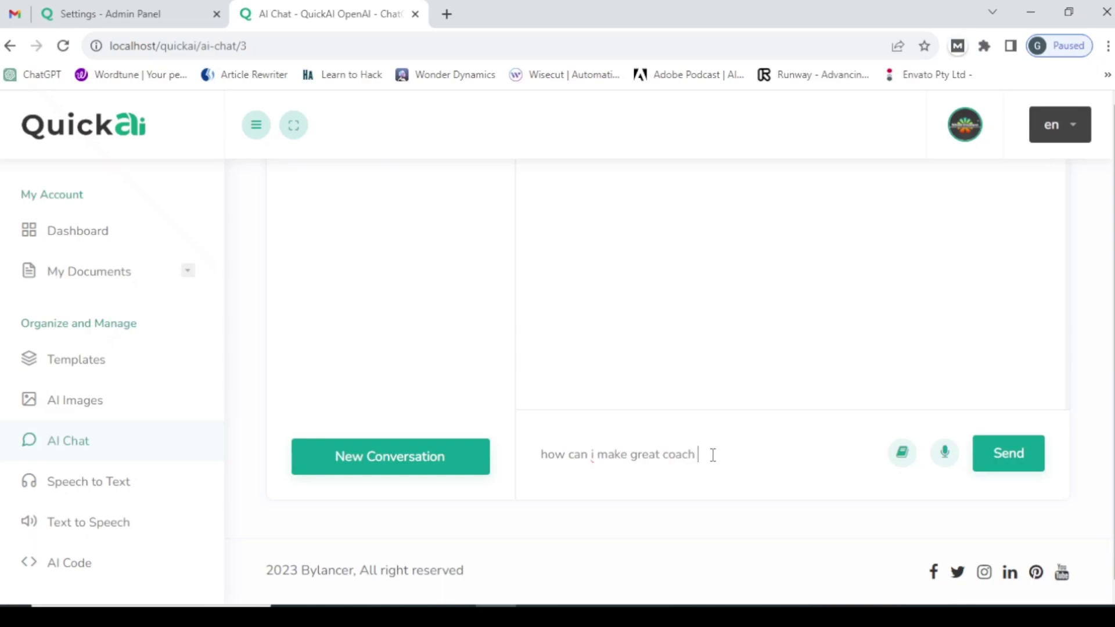
pyautogui.hotkey('shift', 'Return')
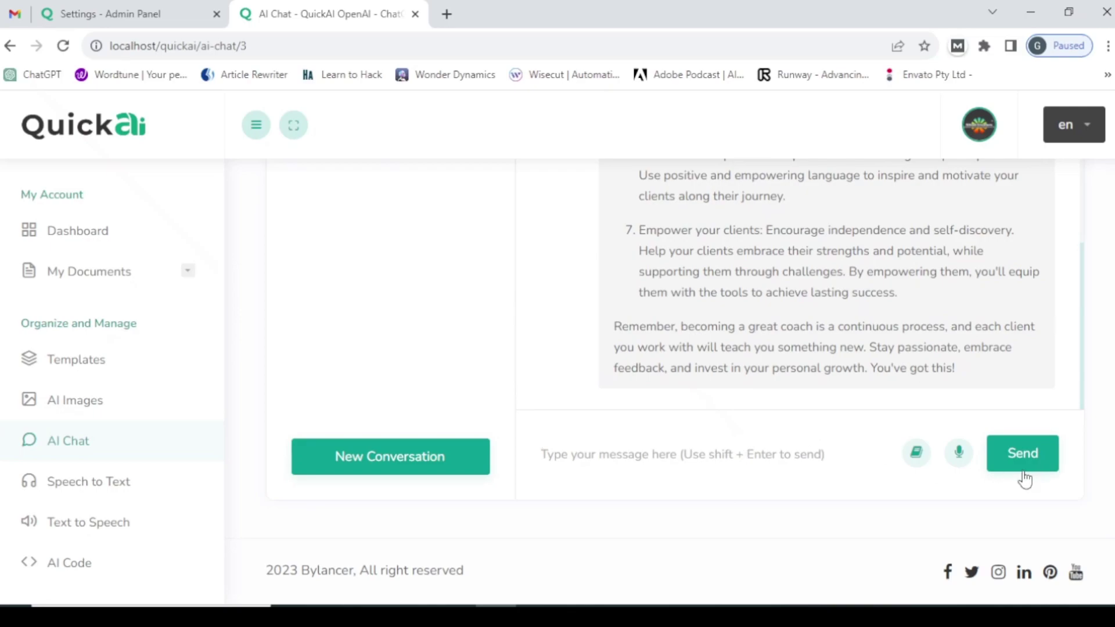
pyautogui.click(810, 451)
pyautogui.click(154, 23)
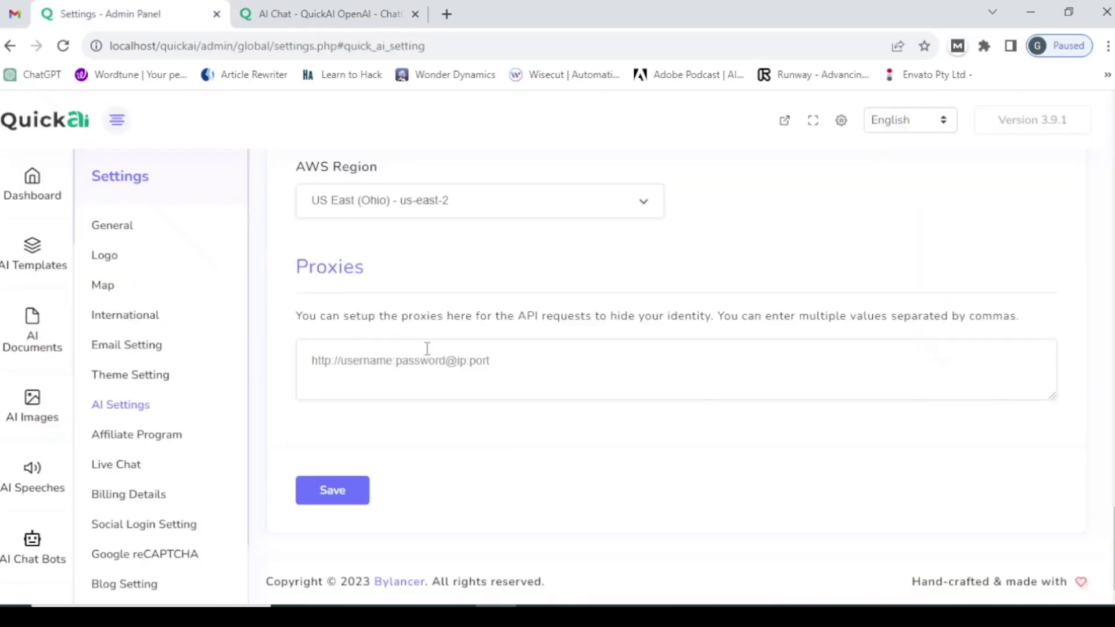
# - Turn off 'Enable "Enter" to send message' and look over the user-side AI Chat Bots list
pyautogui.scroll(15, 426, 348)
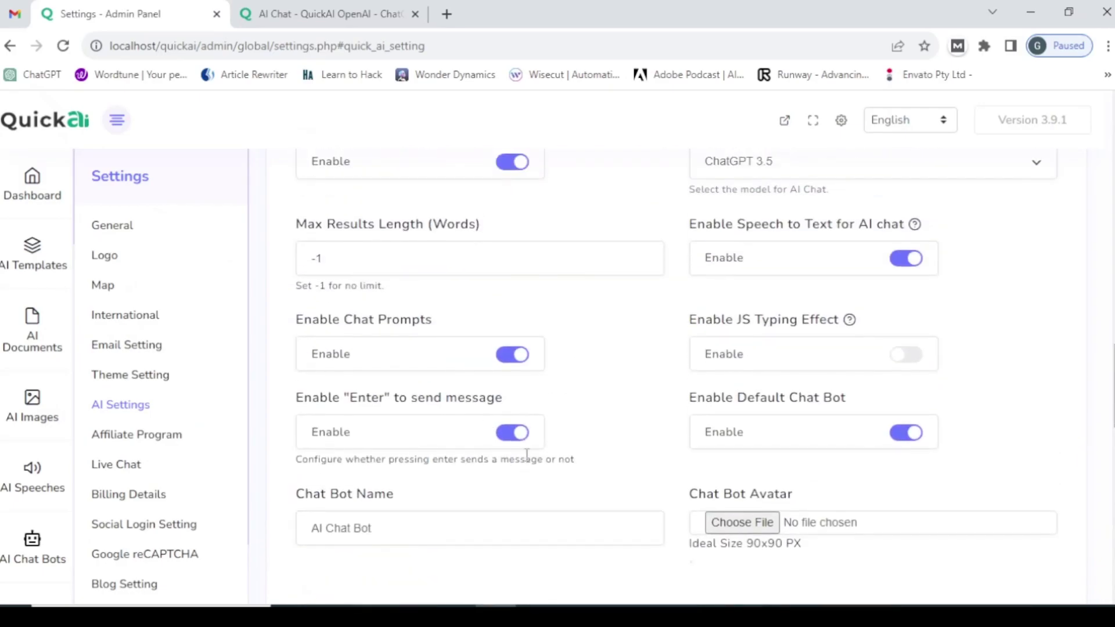
pyautogui.click(512, 433)
pyautogui.scroll(1, 569, 436)
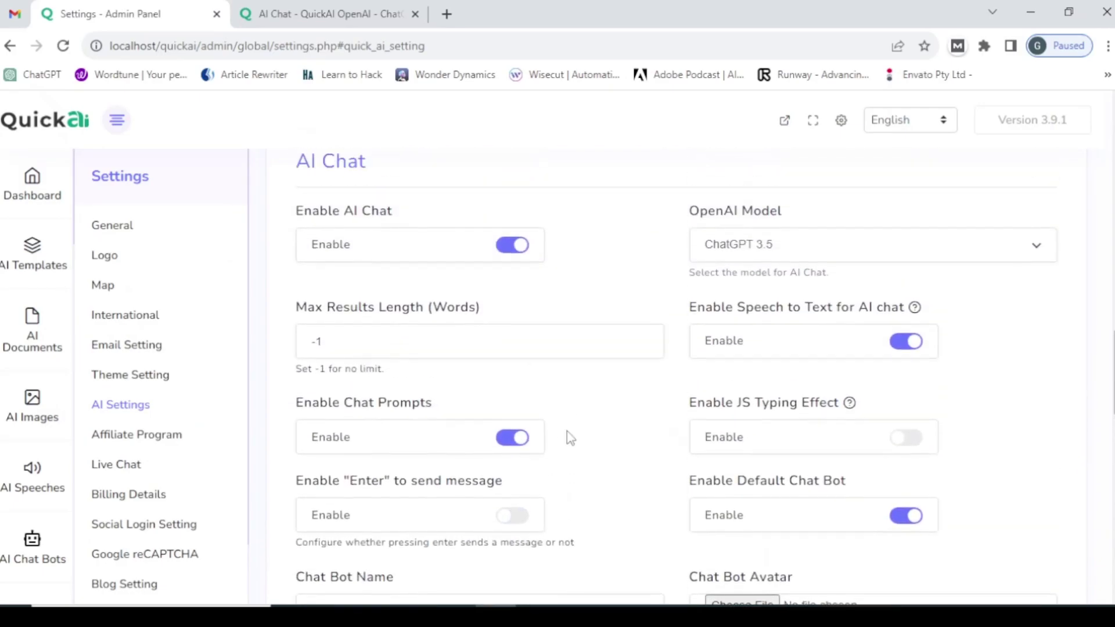
pyautogui.scroll(-3, 569, 436)
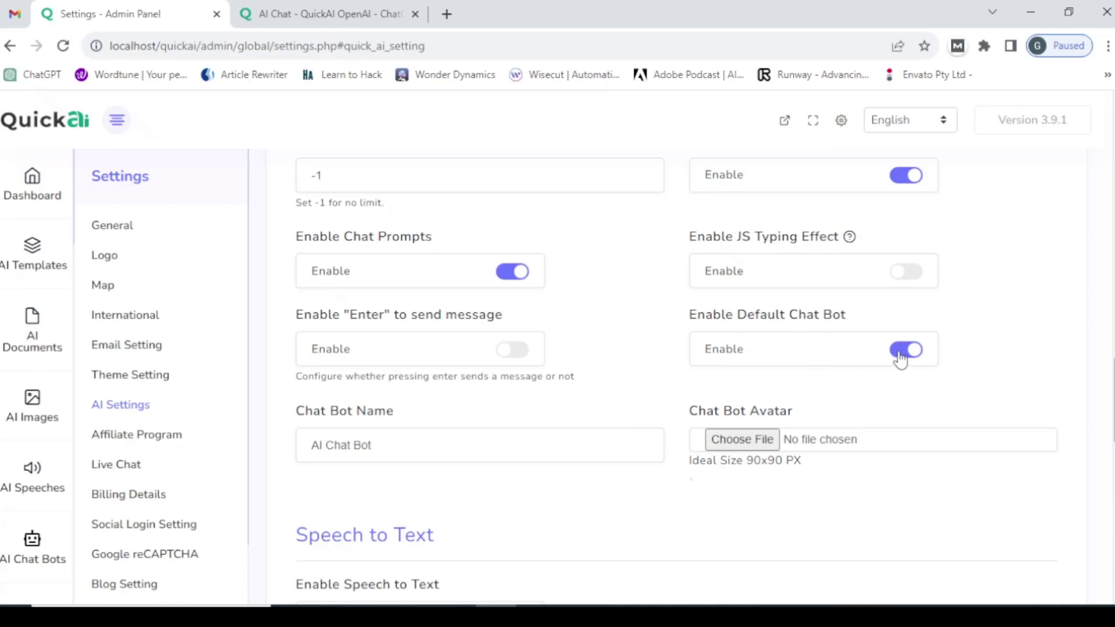
pyautogui.click(296, 11)
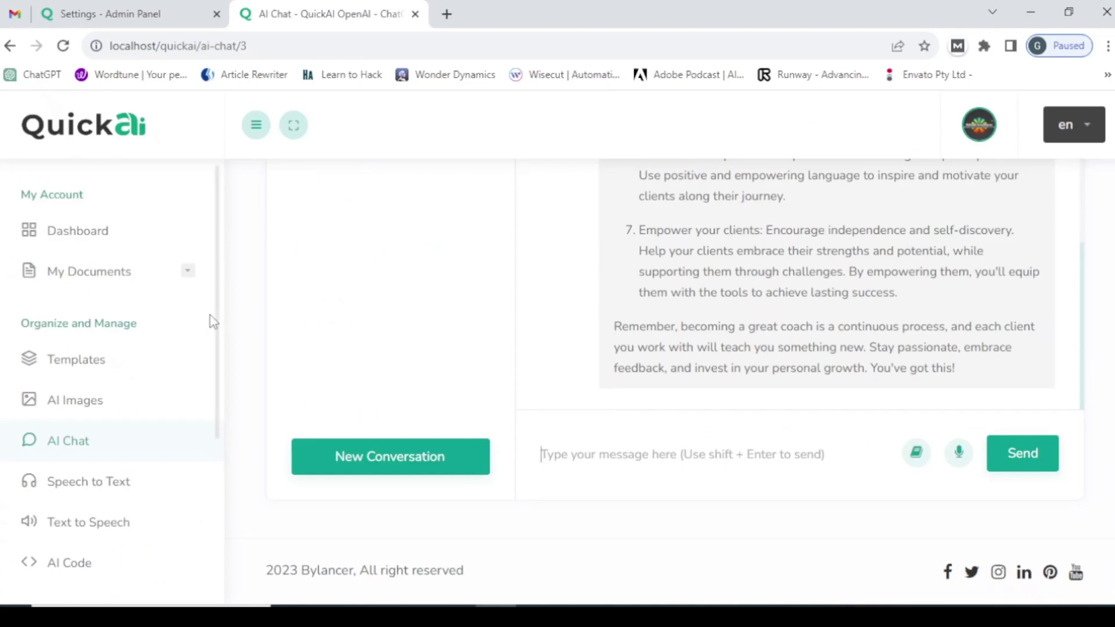
pyautogui.click(99, 452)
pyautogui.scroll(-5, 357, 361)
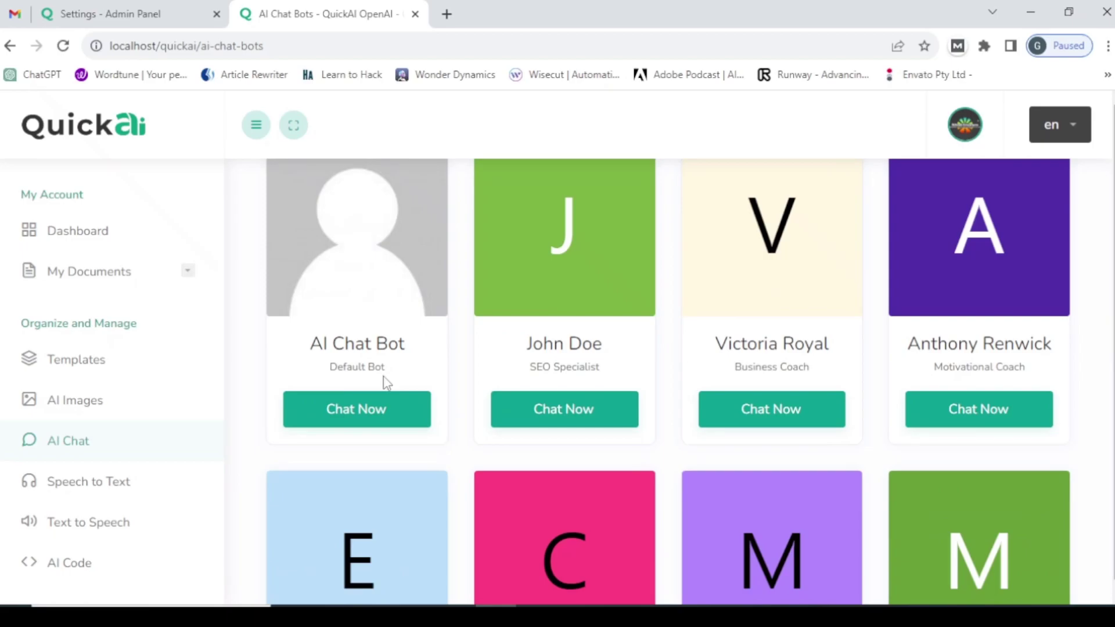
# - Disable the default chat bot, save, and reload the AI Chat Bots page to confirm it's gone
pyautogui.click(132, 13)
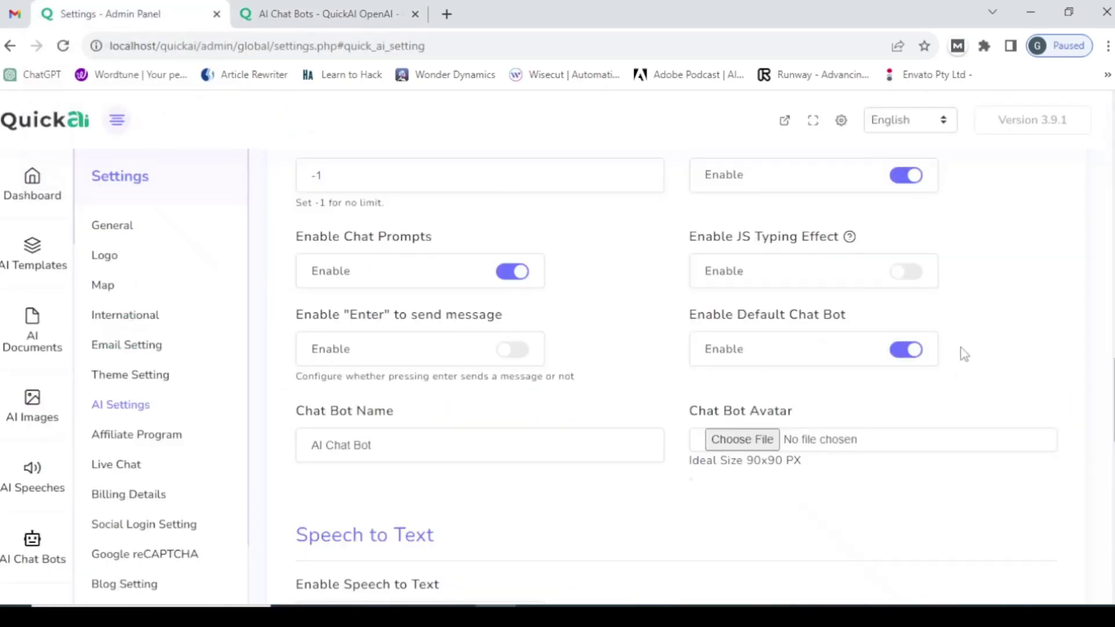
pyautogui.click(906, 354)
pyautogui.scroll(-15, 408, 435)
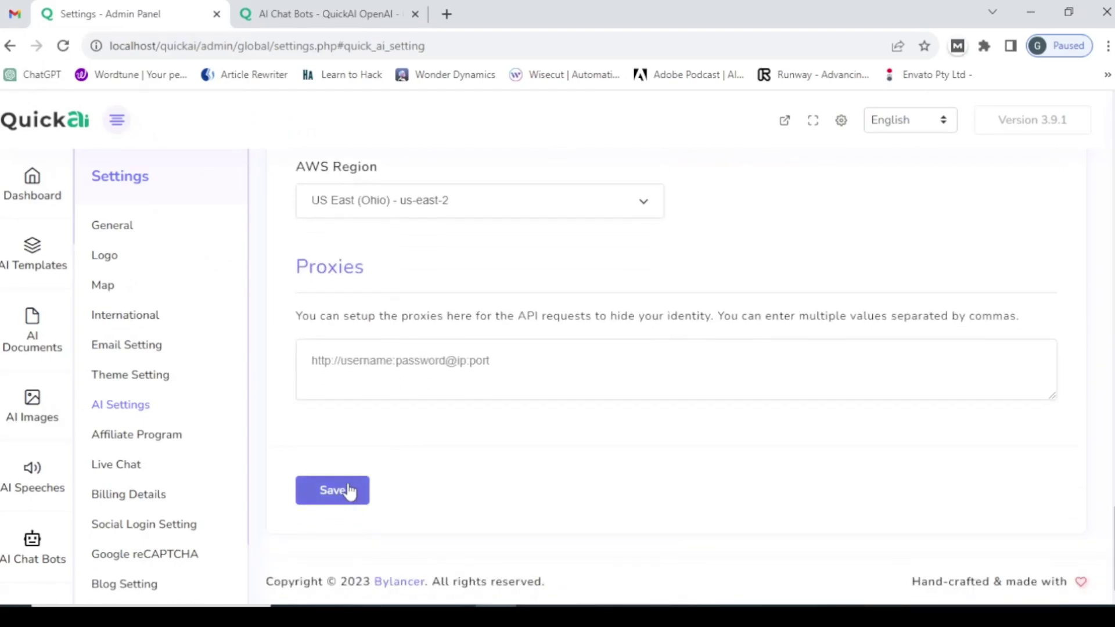
pyautogui.click(334, 502)
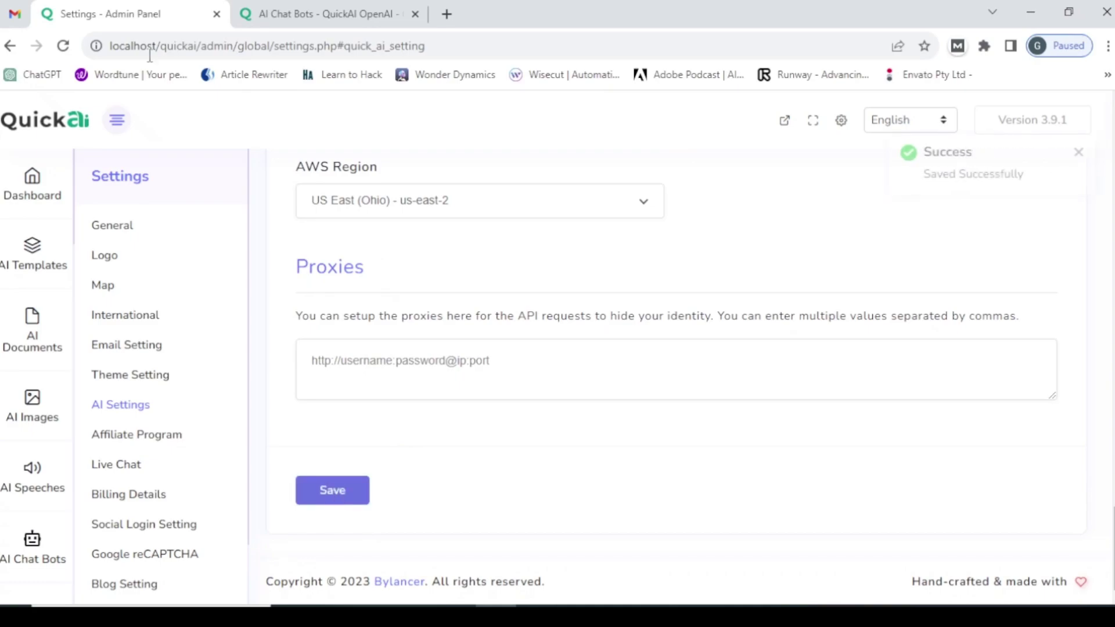
pyautogui.click(281, 9)
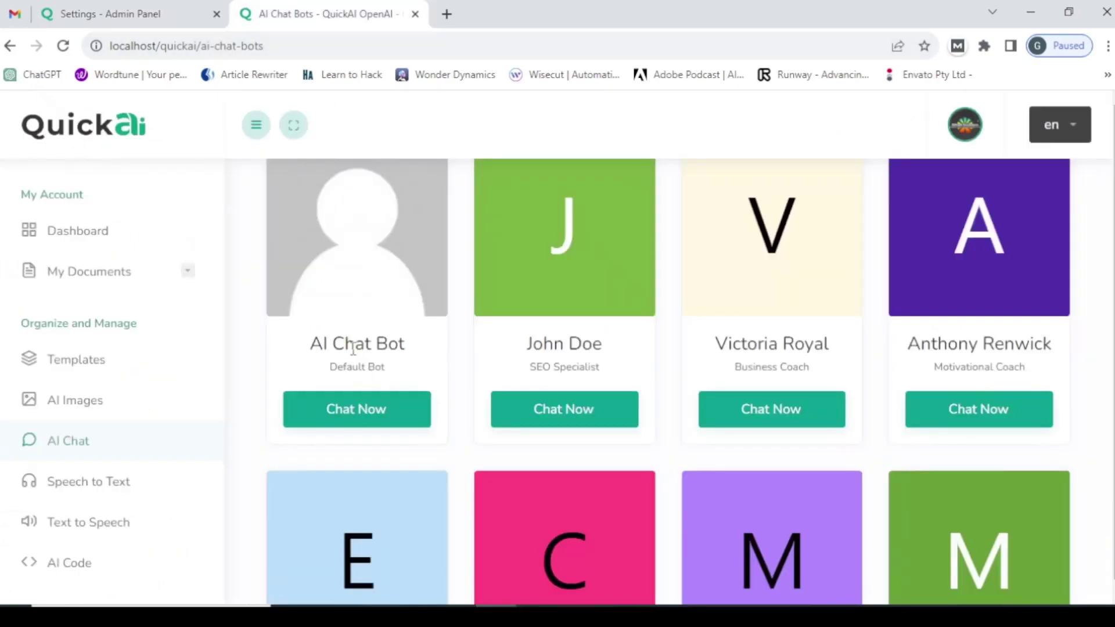
pyautogui.click(291, 47)
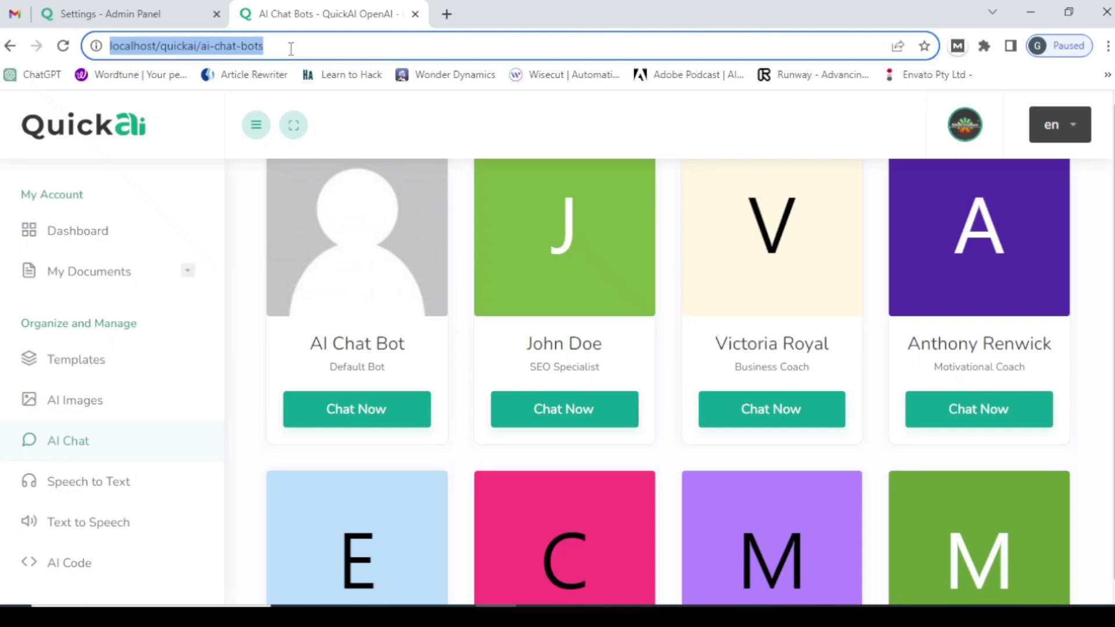
pyautogui.press('Return')
pyautogui.scroll(-5, 341, 492)
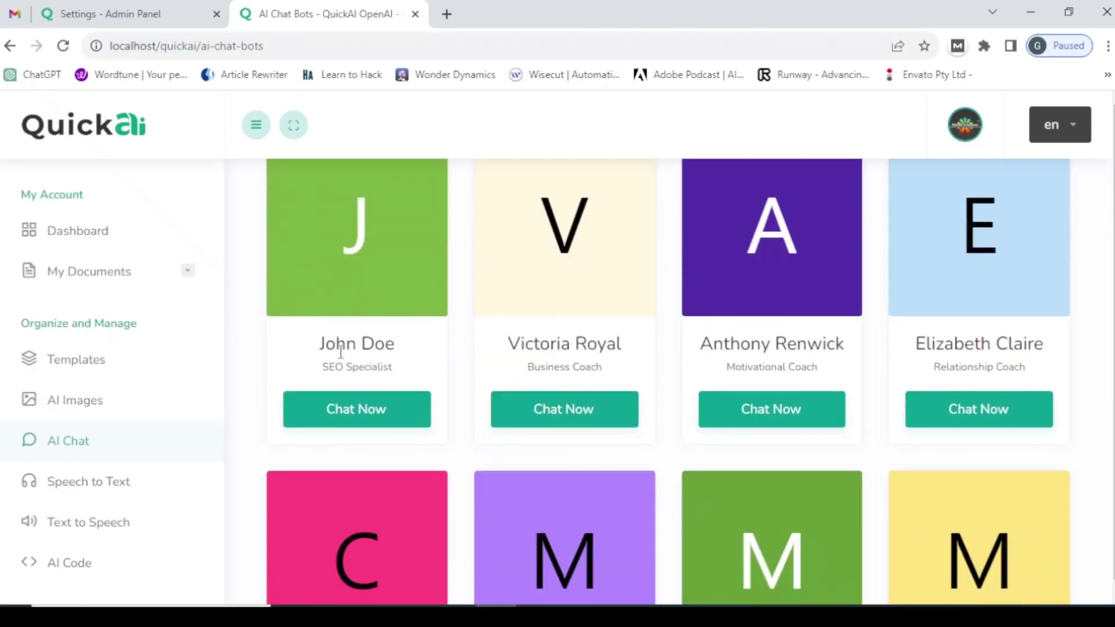
# - Re-enable the default chat bot, rename it to 2.0, and save the settings
pyautogui.click(137, 7)
pyautogui.scroll(10, 725, 364)
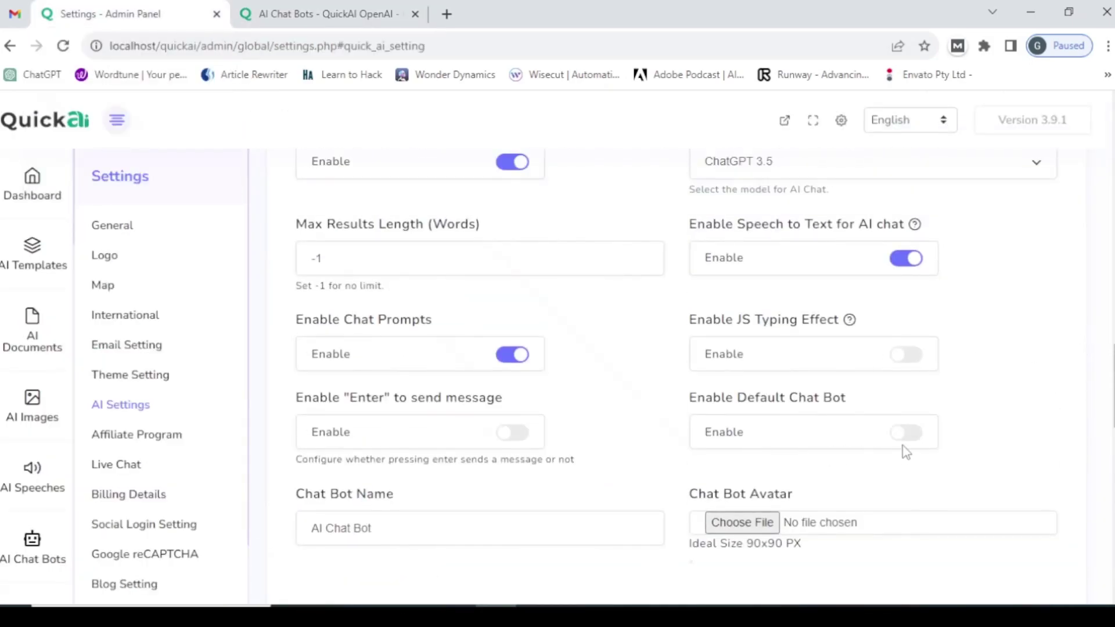
pyautogui.click(906, 436)
pyautogui.moveTo(382, 529); pyautogui.dragTo(284, 532)
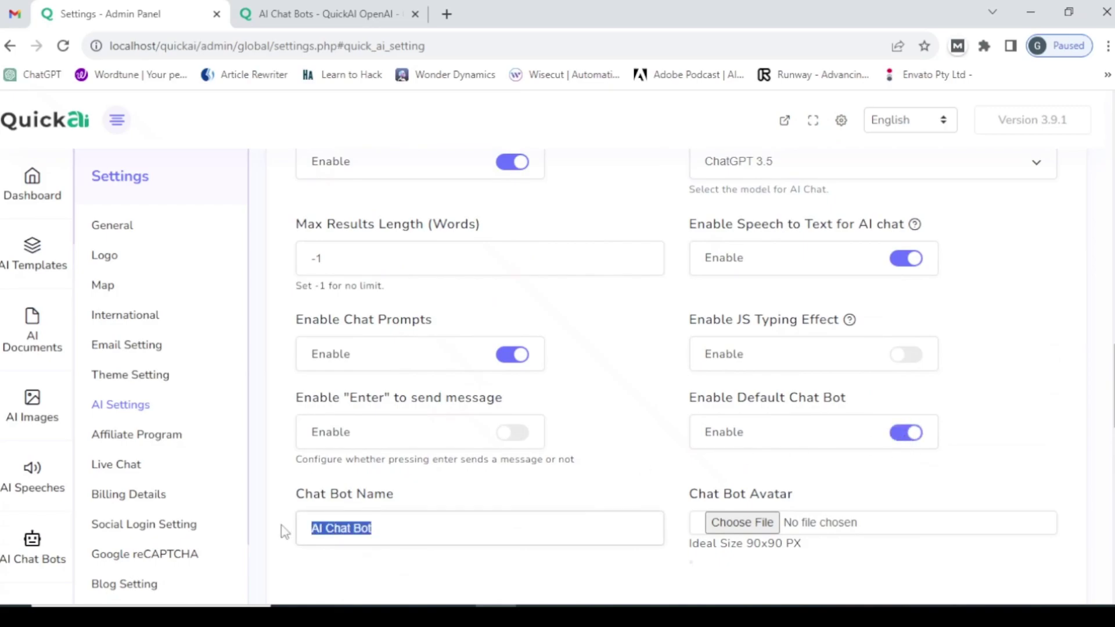
pyautogui.write('2')
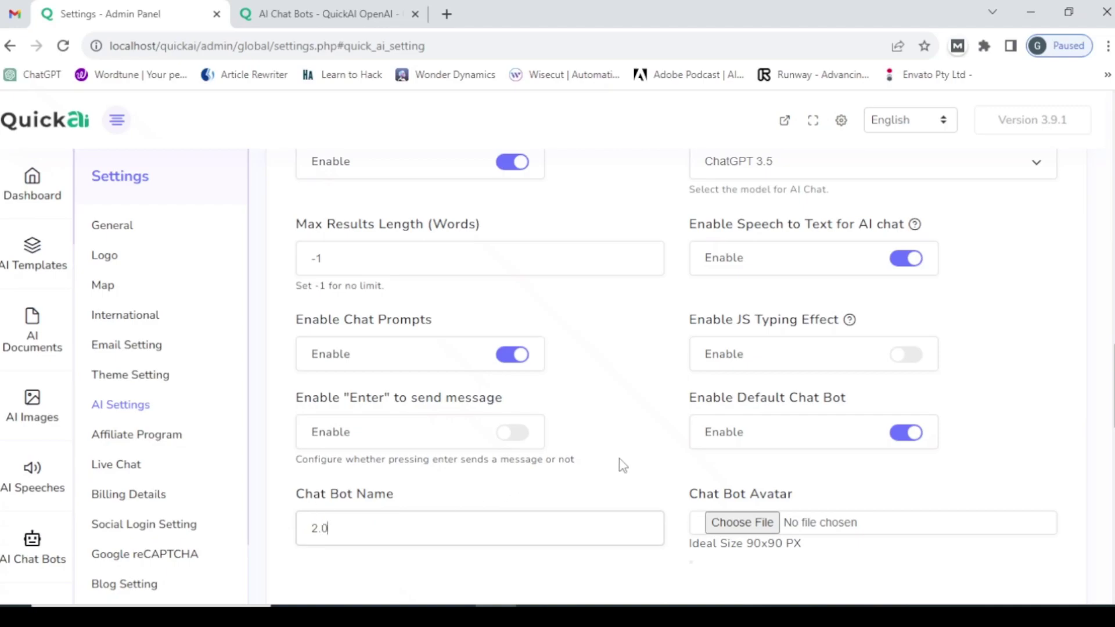
pyautogui.scroll(-3, 616, 464)
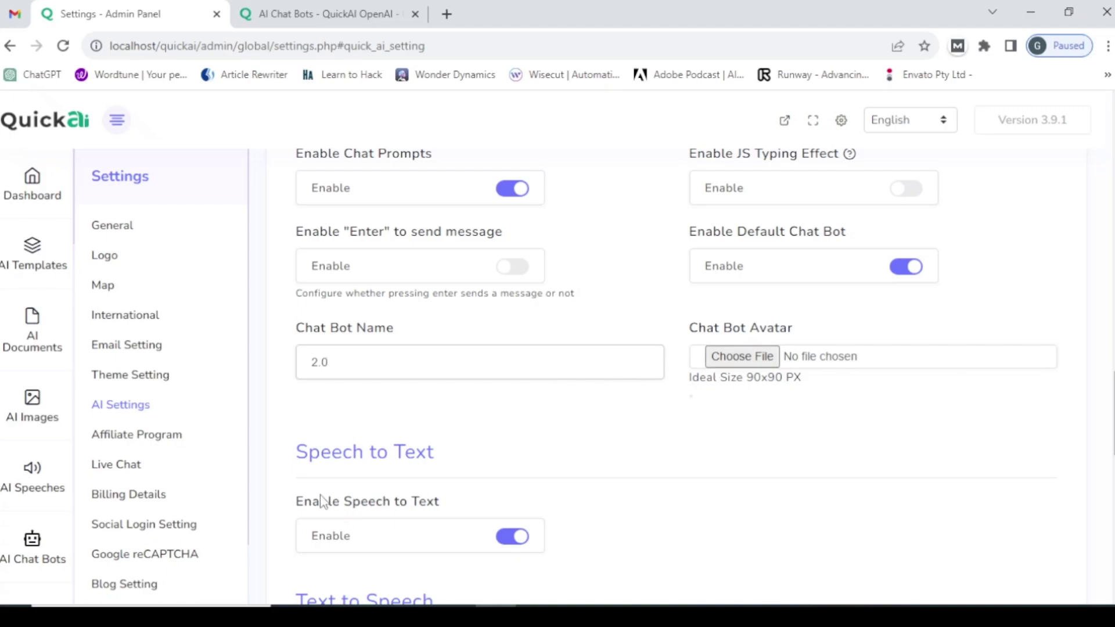
pyautogui.scroll(-10, 341, 498)
pyautogui.scroll(-3, 363, 489)
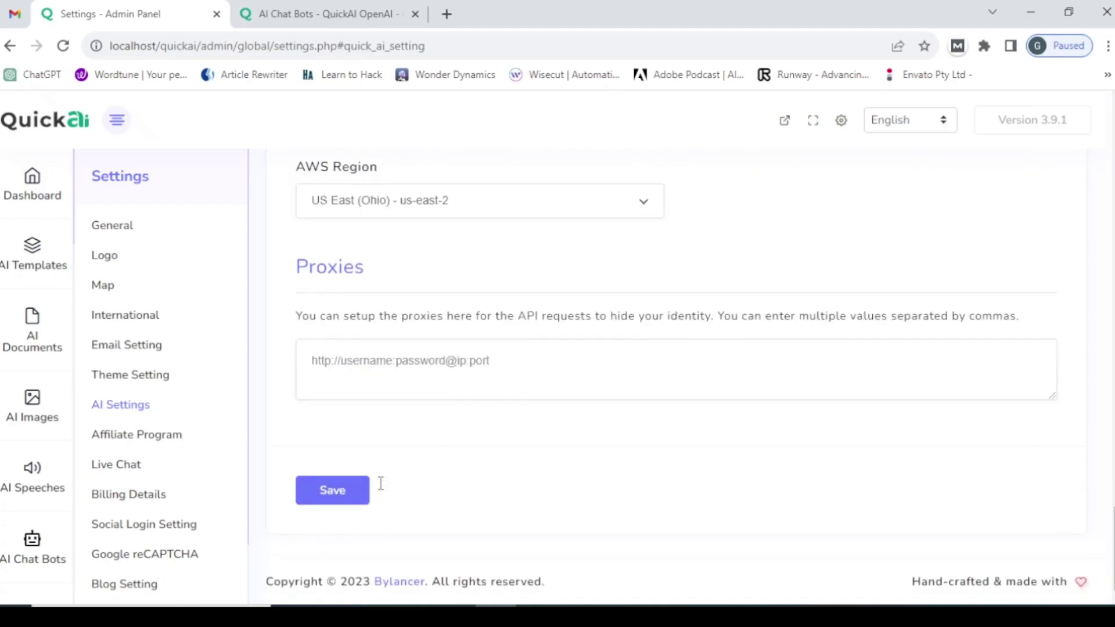
pyautogui.click(331, 492)
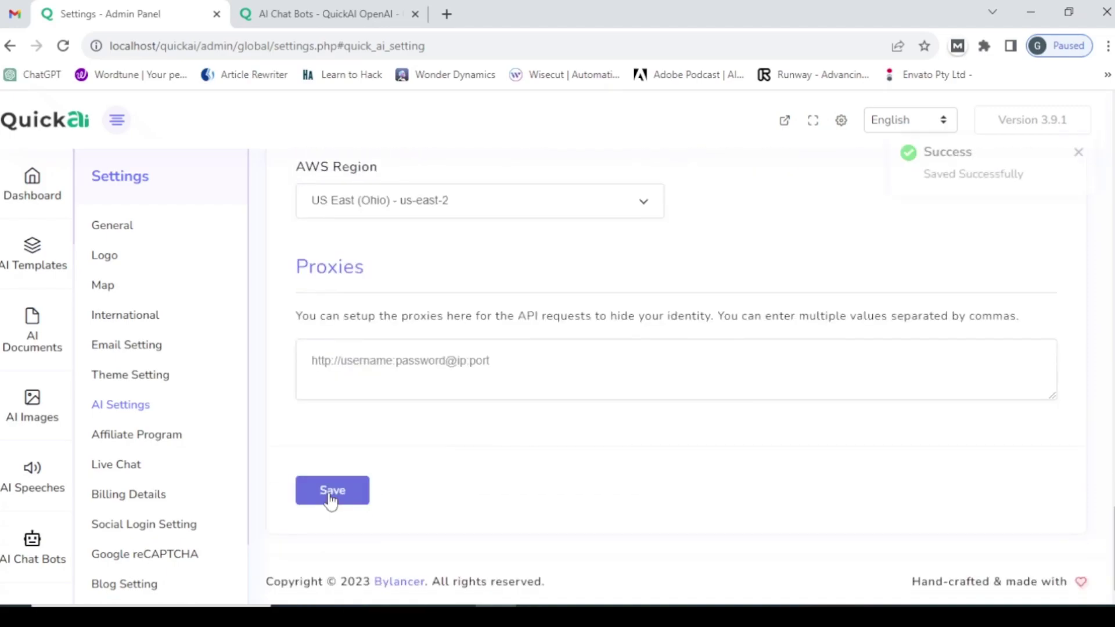
# - Reload the AI Chat Bots page to confirm the default bot is listed as 2.0
pyautogui.click(256, 14)
pyautogui.click(247, 45)
pyautogui.press('Return')
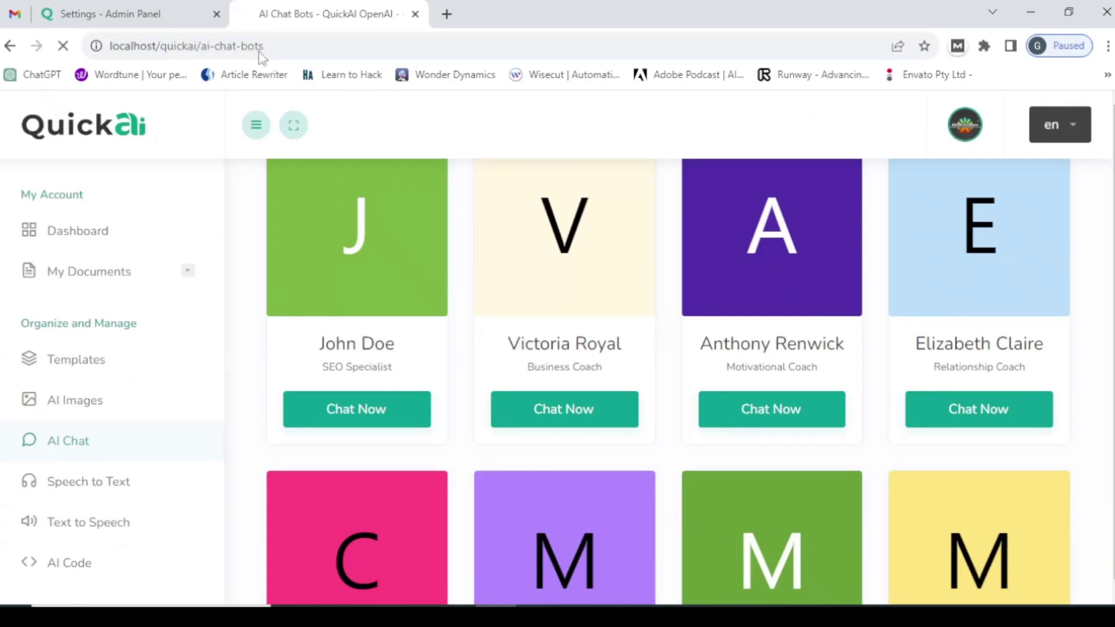
pyautogui.scroll(-5, 326, 489)
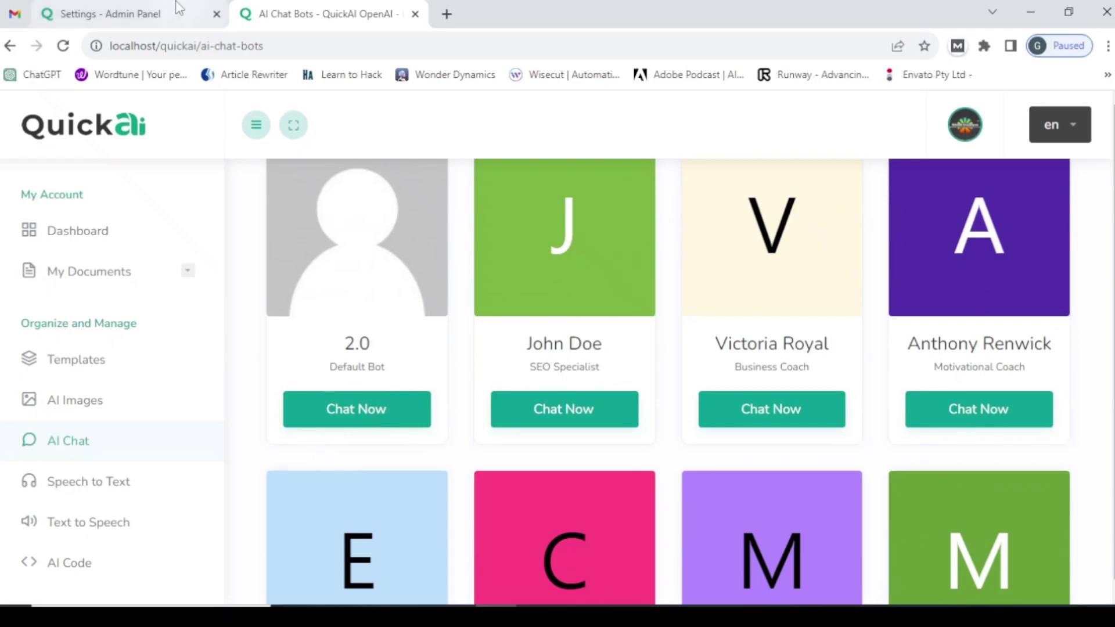
# - Scroll through the admin AI settings page
pyautogui.click(133, 14)
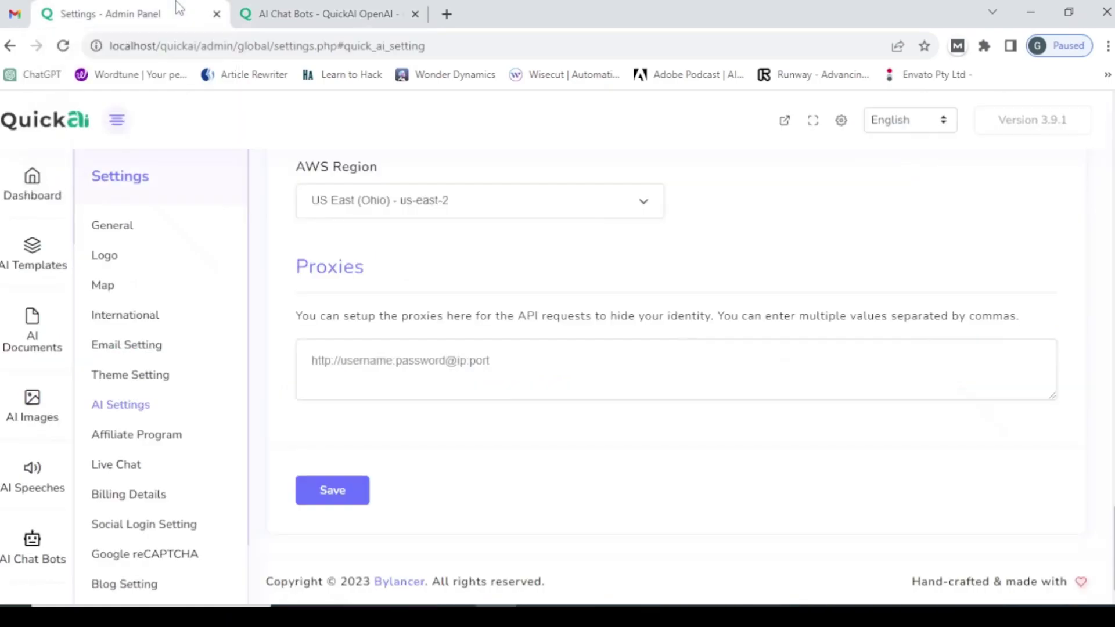
pyautogui.scroll(10, 395, 312)
pyautogui.scroll(4, 395, 317)
pyautogui.scroll(-4, 395, 316)
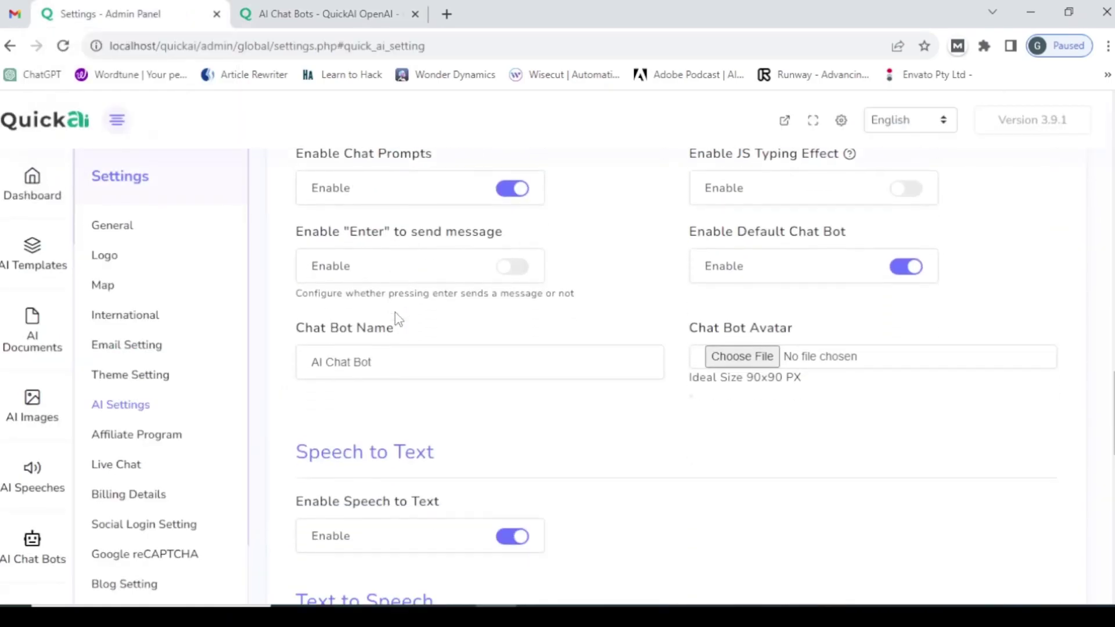
pyautogui.scroll(4, 395, 317)
pyautogui.scroll(-6, 399, 318)
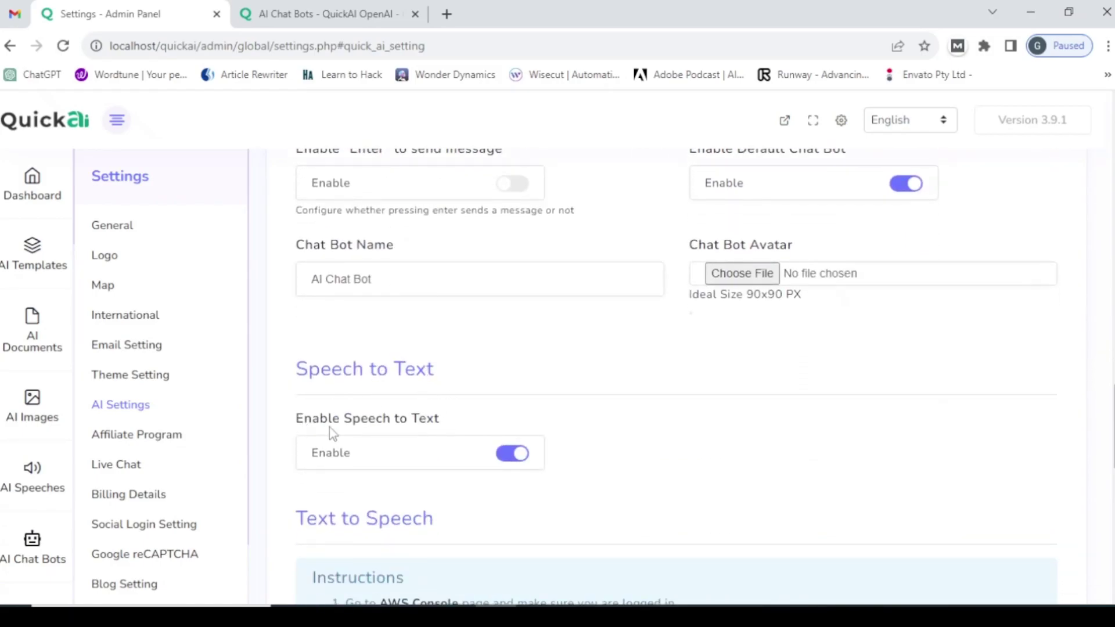
pyautogui.scroll(-3, 540, 413)
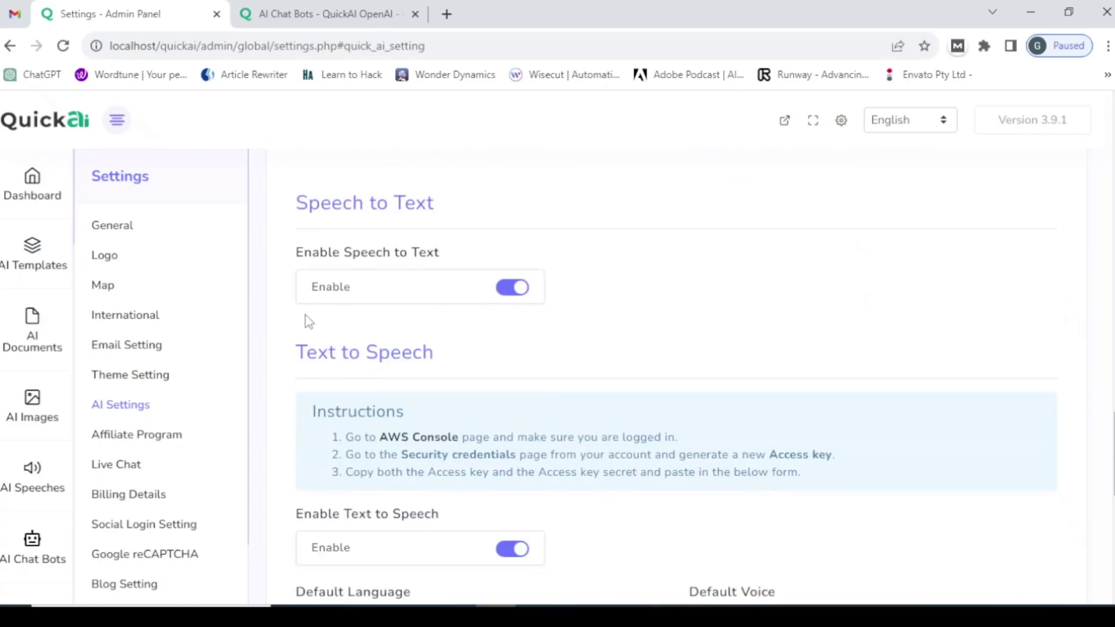
# - Open Speech to Text on the user side and review admin speech settings (Text to Speech on, voice Ivy Female)
pyautogui.click(281, 14)
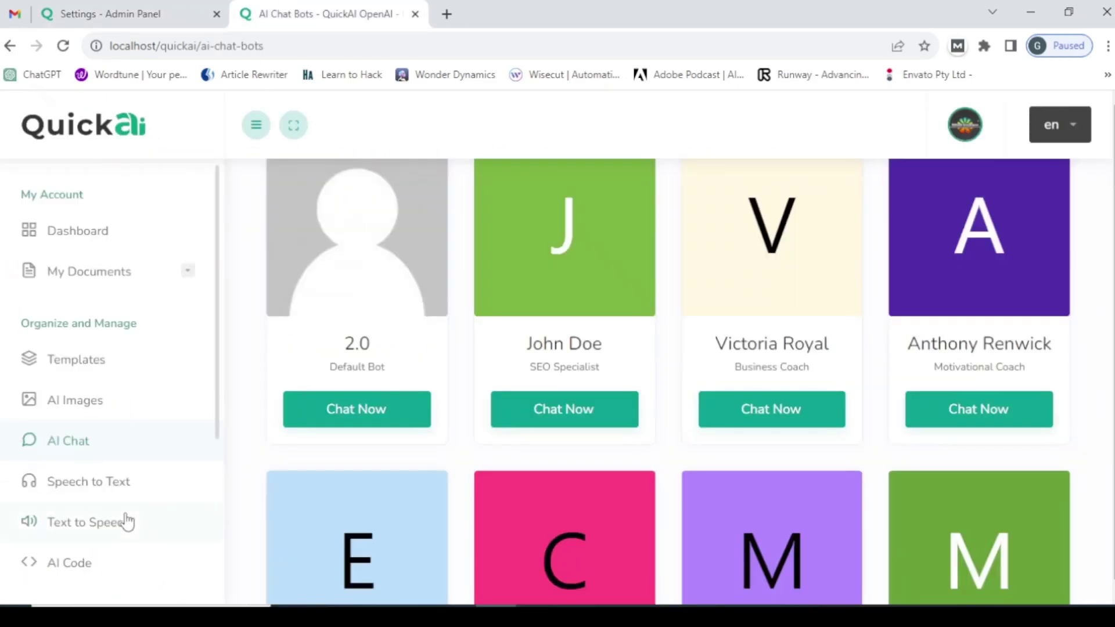
pyautogui.click(93, 483)
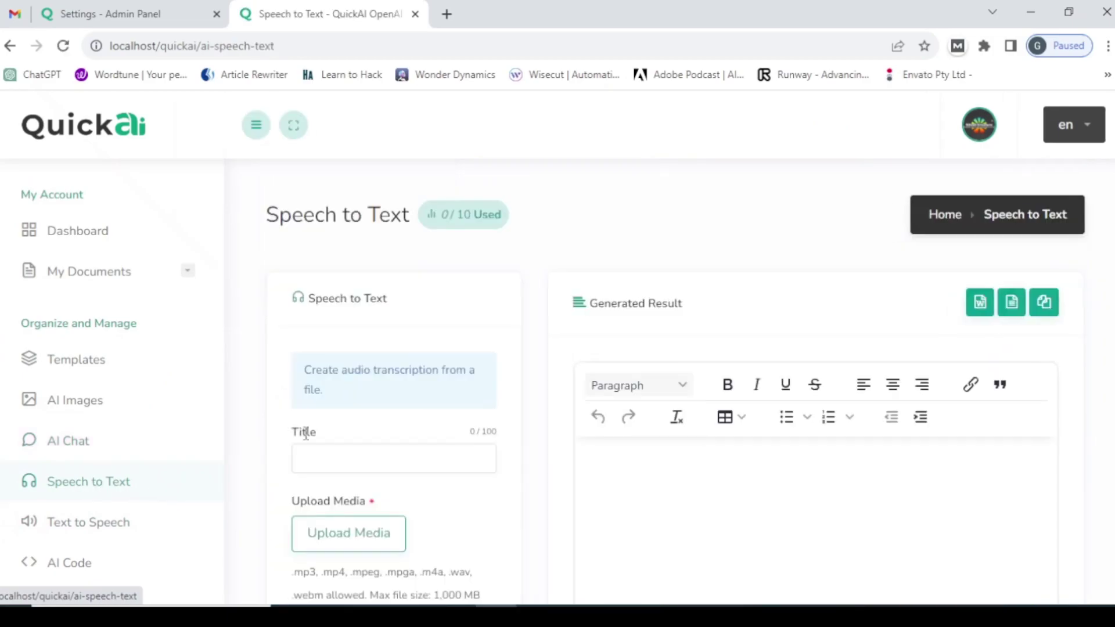
pyautogui.click(185, 12)
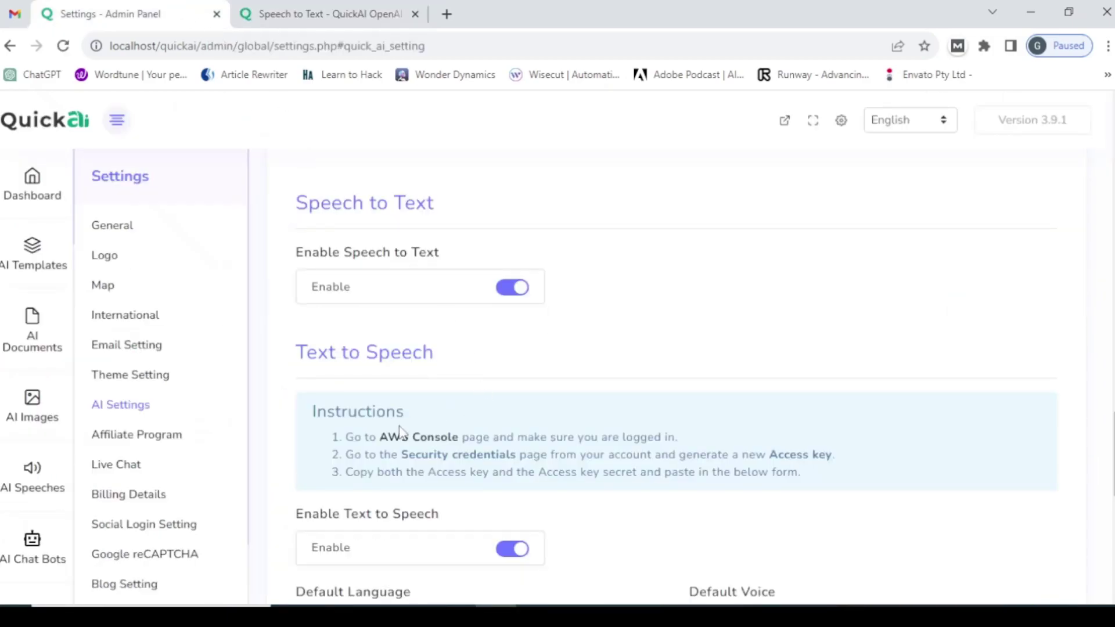
pyautogui.scroll(-3, 400, 435)
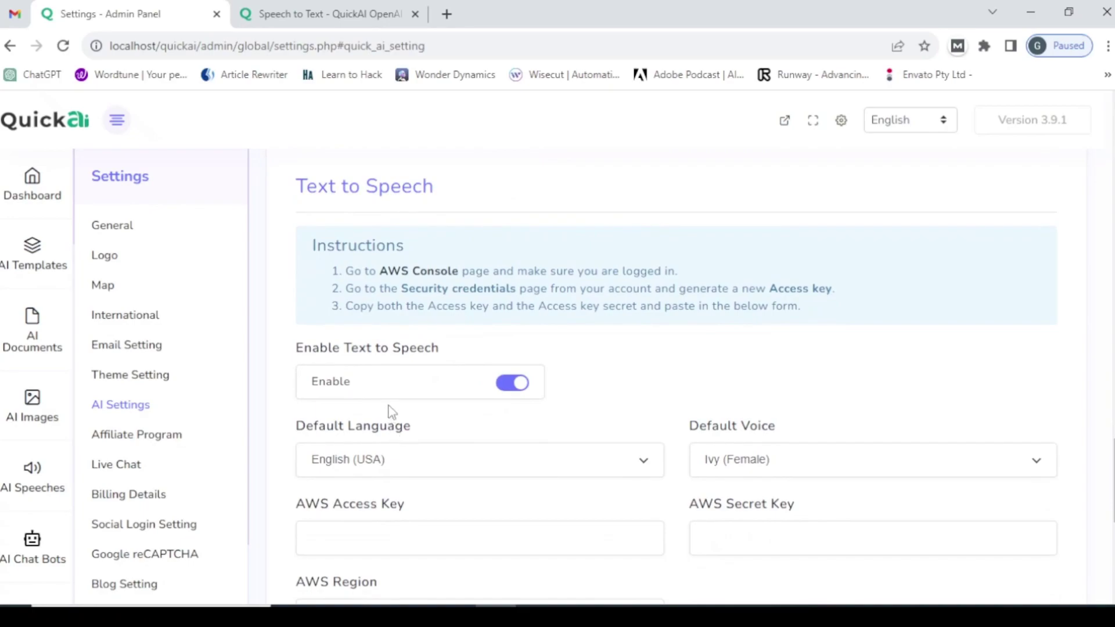
pyautogui.scroll(1, 389, 405)
pyautogui.scroll(3, 406, 321)
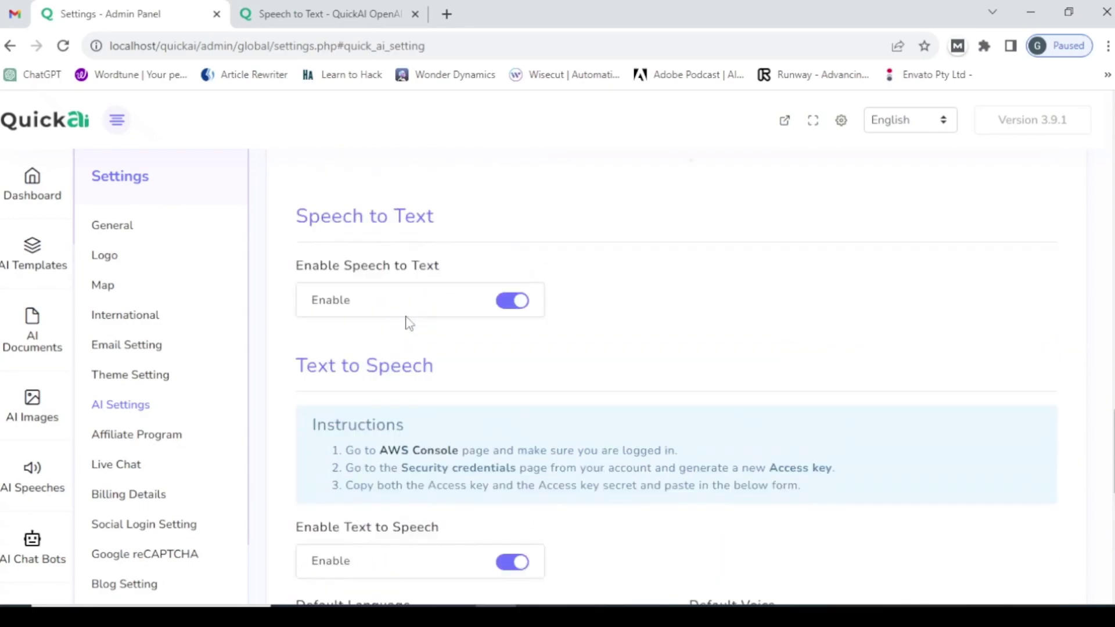
pyautogui.scroll(-1, 426, 493)
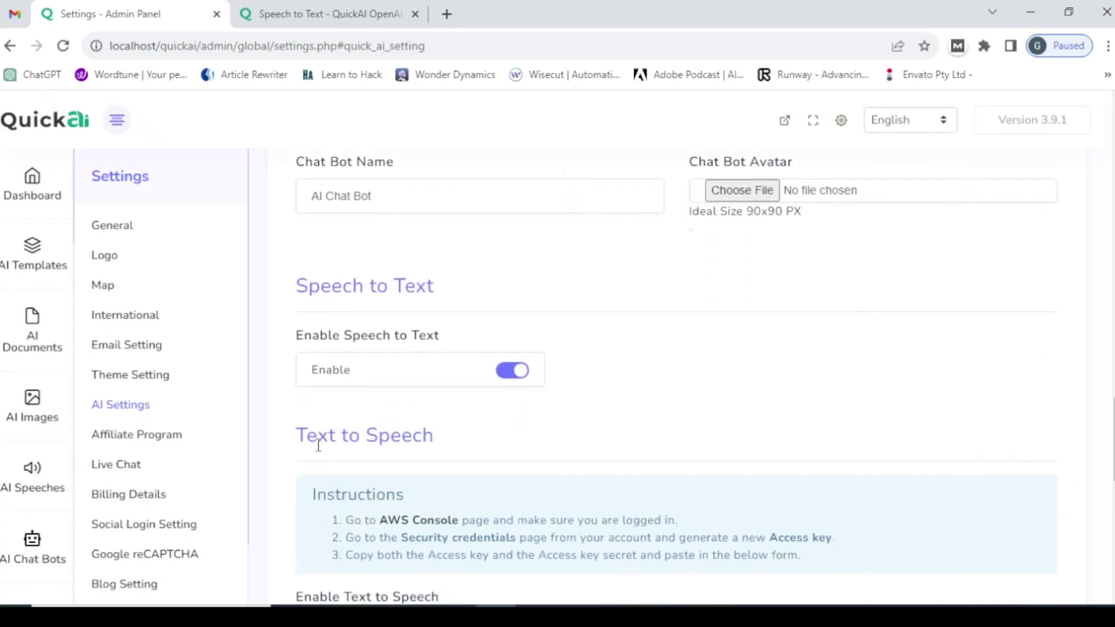
pyautogui.scroll(-3, 416, 465)
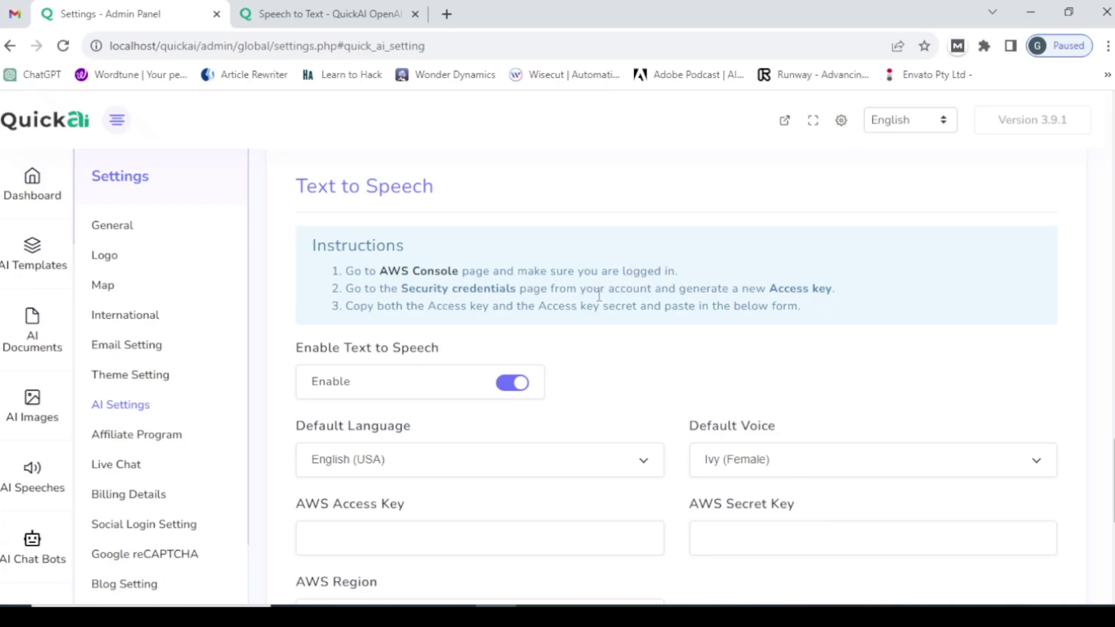
# - Open the AWS Console sign-in page from the Instructions box, ending back on the Text to Speech settings
pyautogui.click(396, 276)
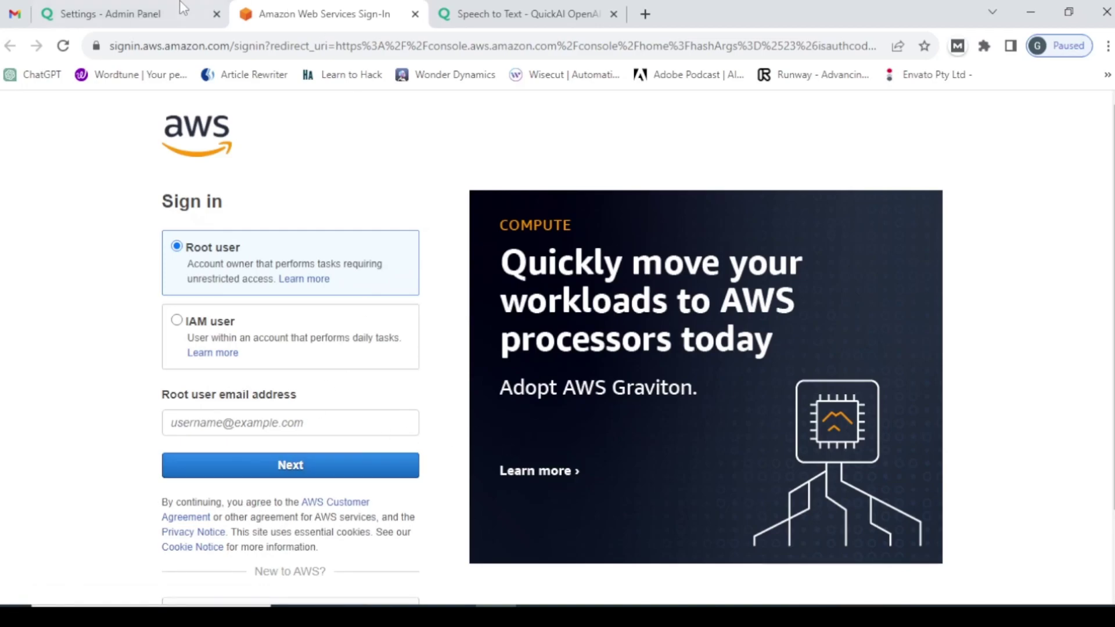
pyautogui.click(166, 13)
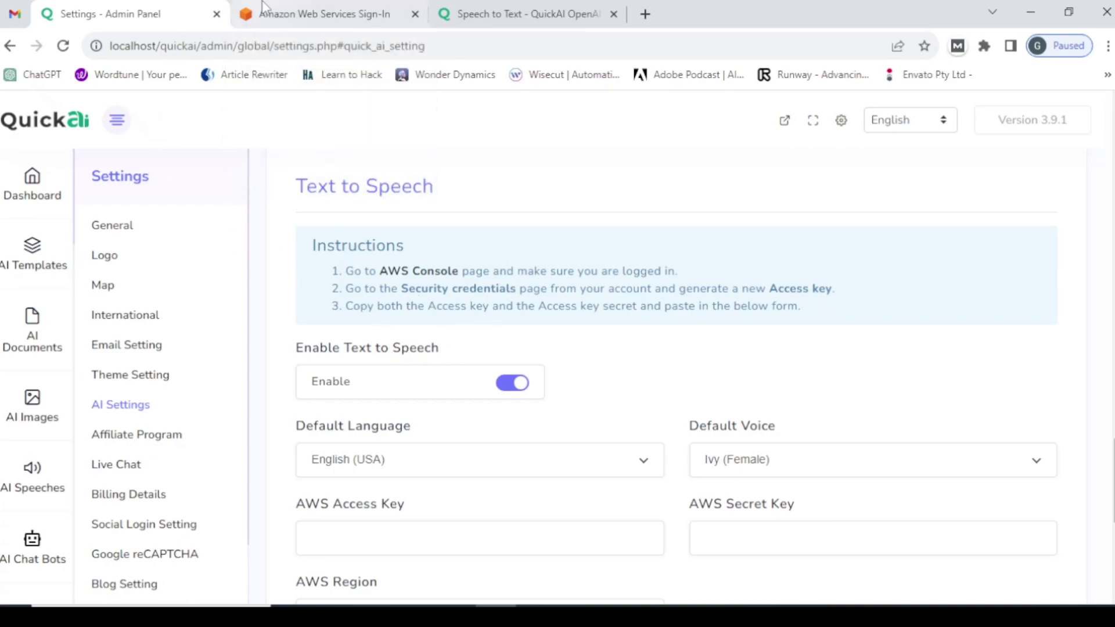
pyautogui.click(278, 12)
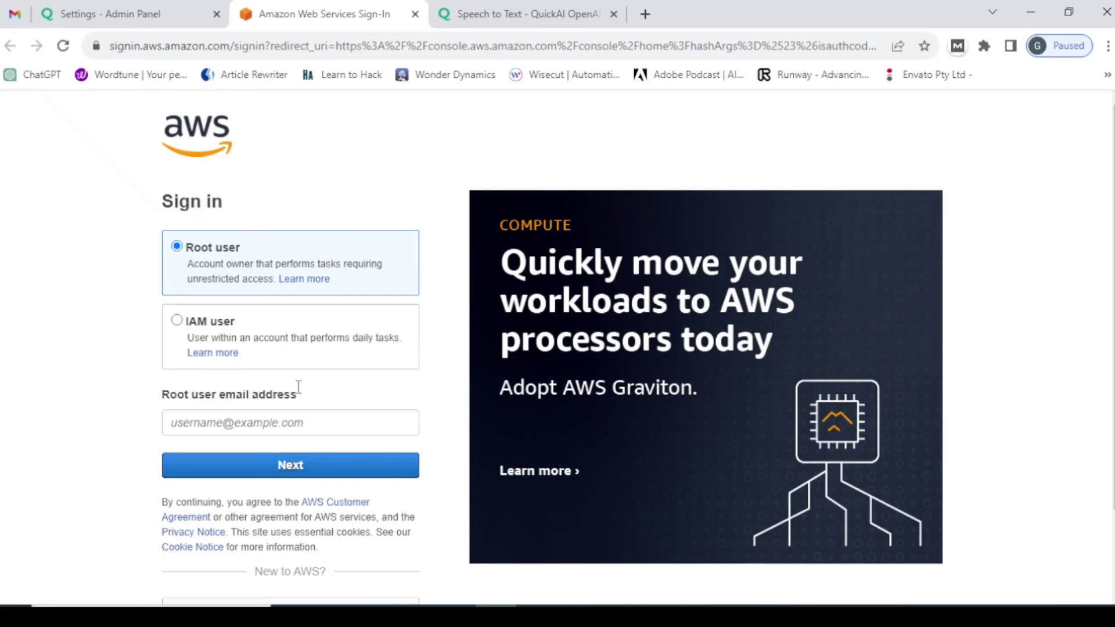
pyautogui.click(128, 7)
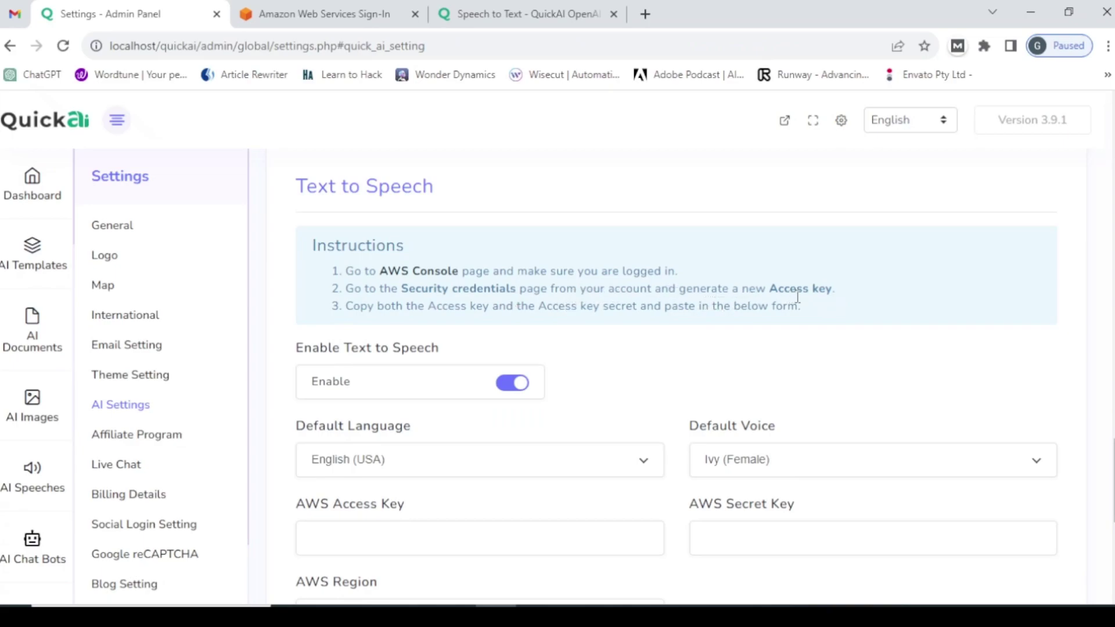
pyautogui.click(276, 12)
pyautogui.click(192, 14)
pyautogui.click(279, 13)
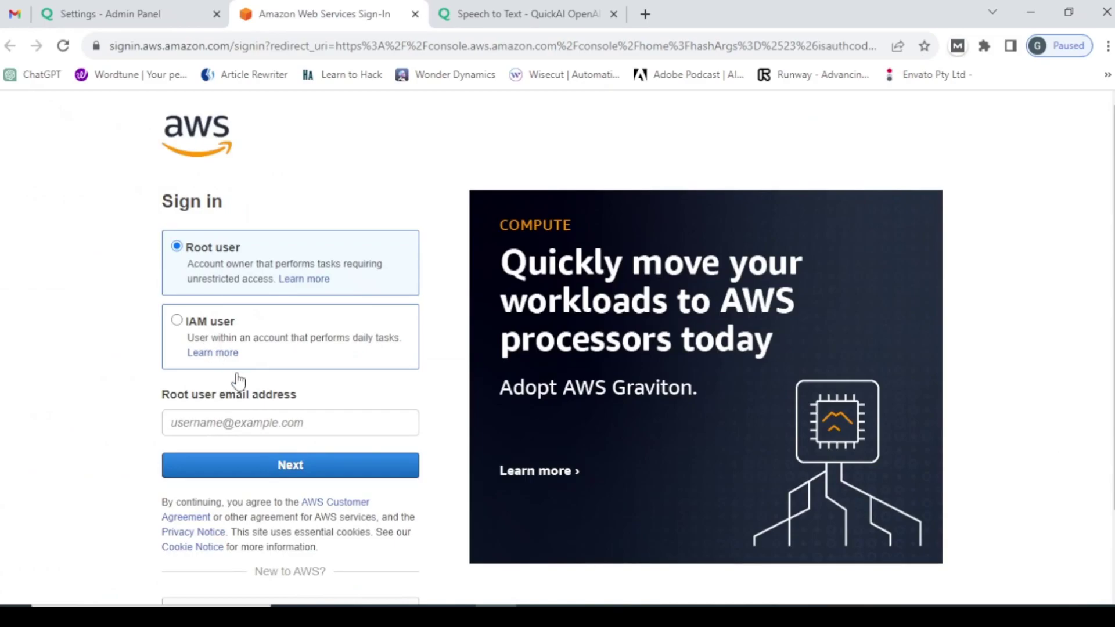
pyautogui.click(105, 7)
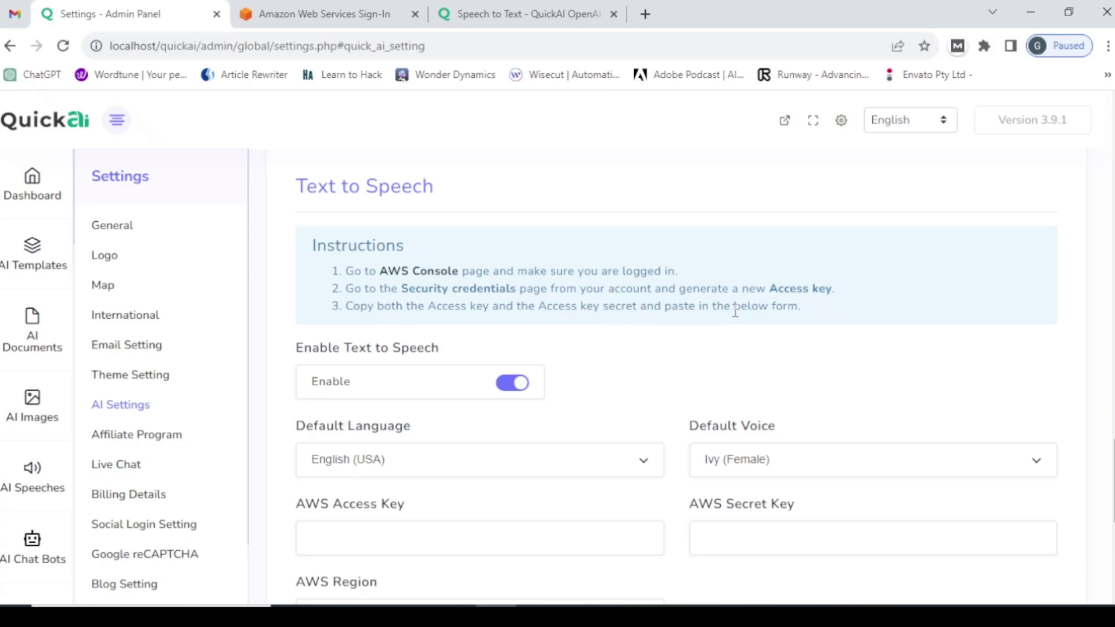
# - Focus the empty AWS Access Key and Secret Key fields in the AI Settings
pyautogui.scroll(-2, 575, 423)
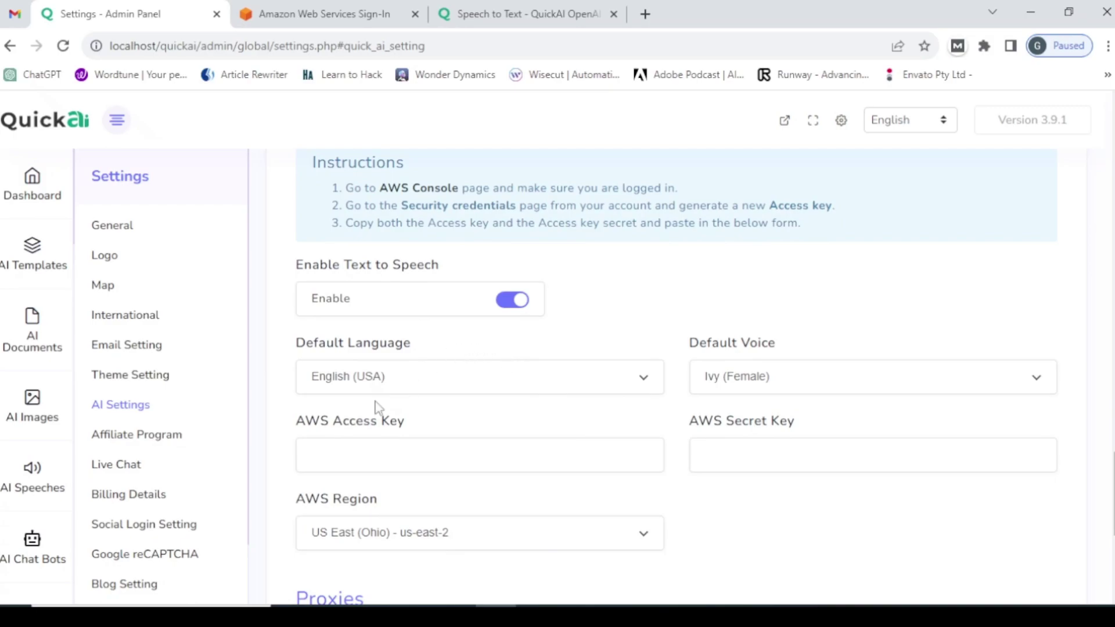
pyautogui.click(329, 440)
pyautogui.rightClick(744, 464)
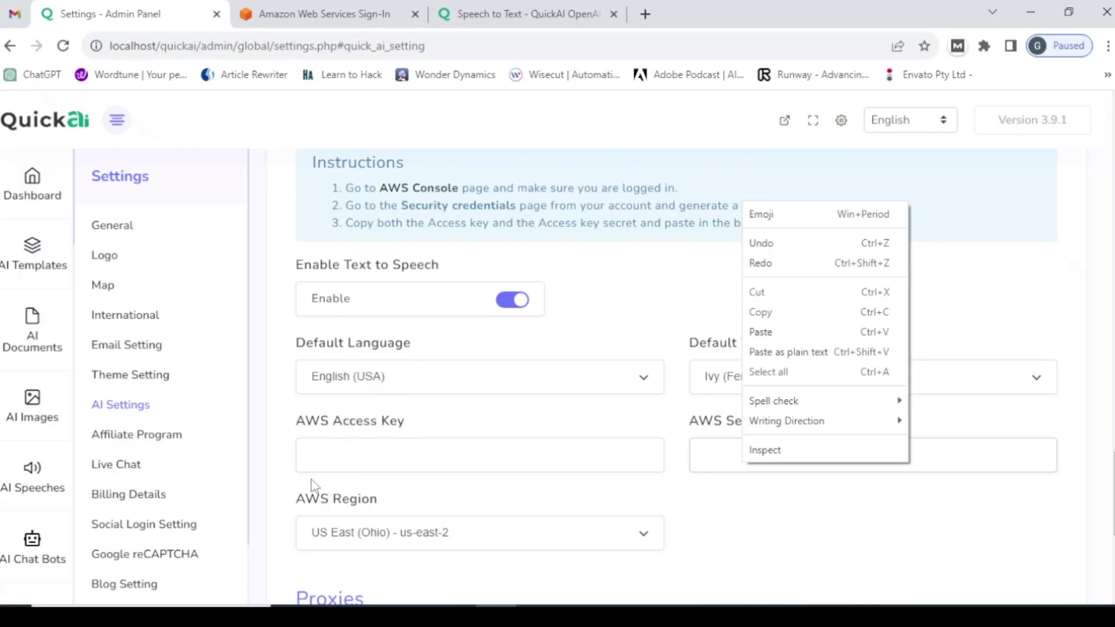
# - Scroll through the AI Settings and close the Amazon Web Services sign-in tab
pyautogui.scroll(-1, 312, 487)
pyautogui.scroll(-1, 312, 487)
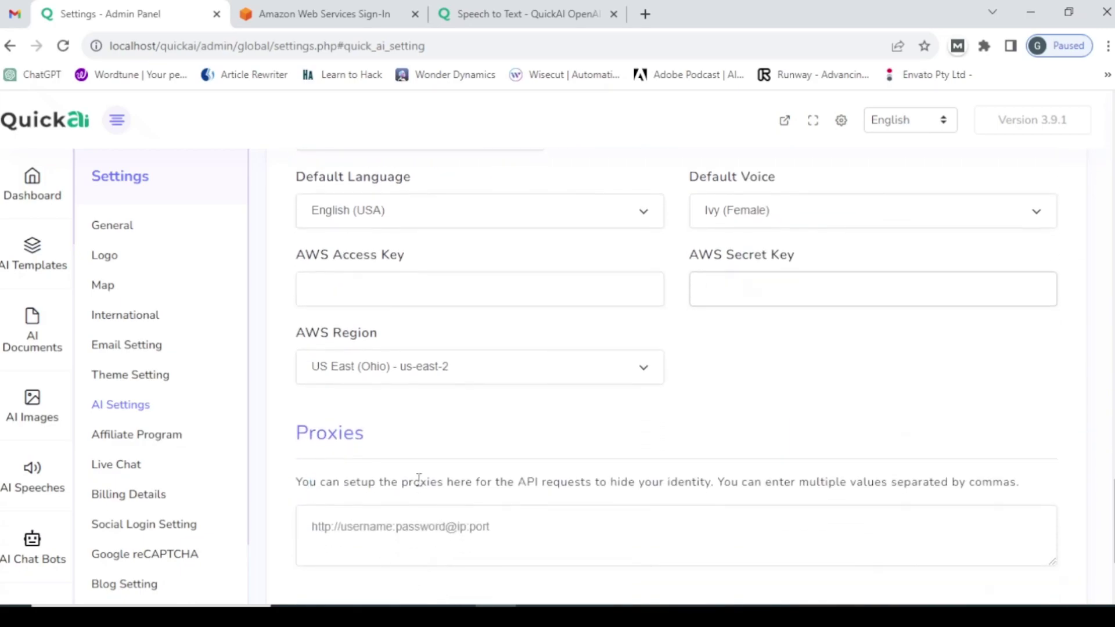
pyautogui.scroll(-2, 418, 477)
pyautogui.scroll(4, 456, 341)
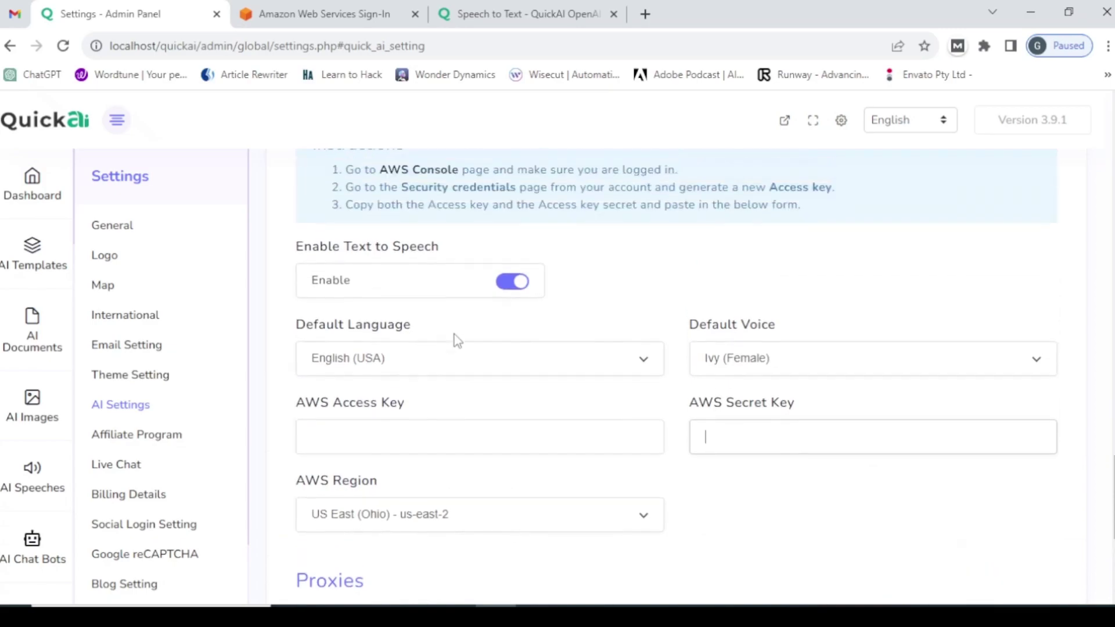
pyautogui.scroll(2, 457, 341)
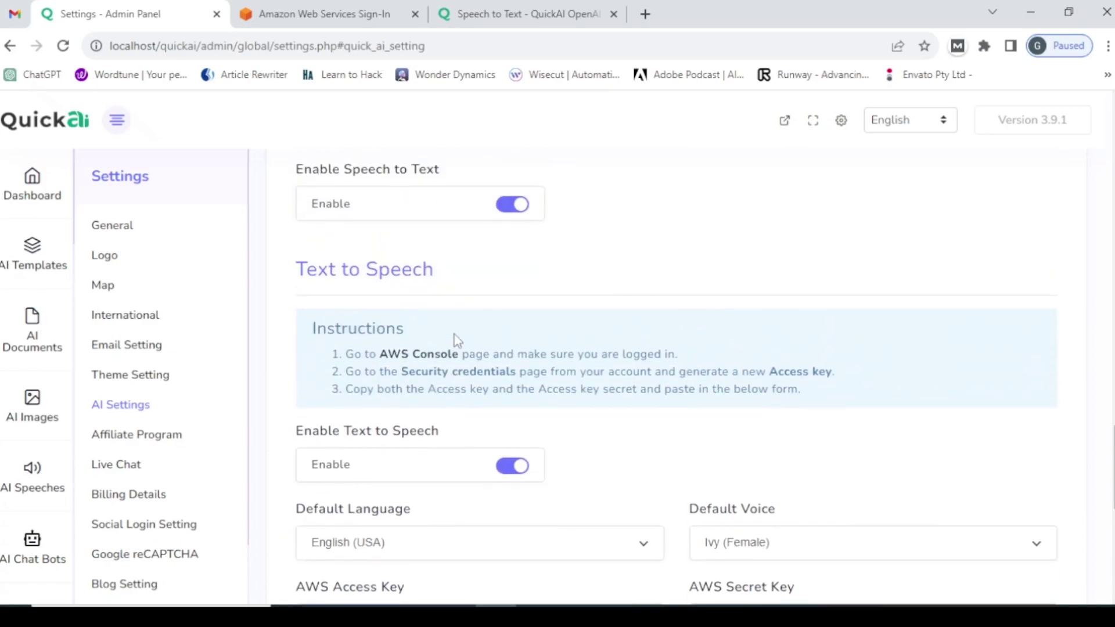
pyautogui.scroll(-2, 456, 349)
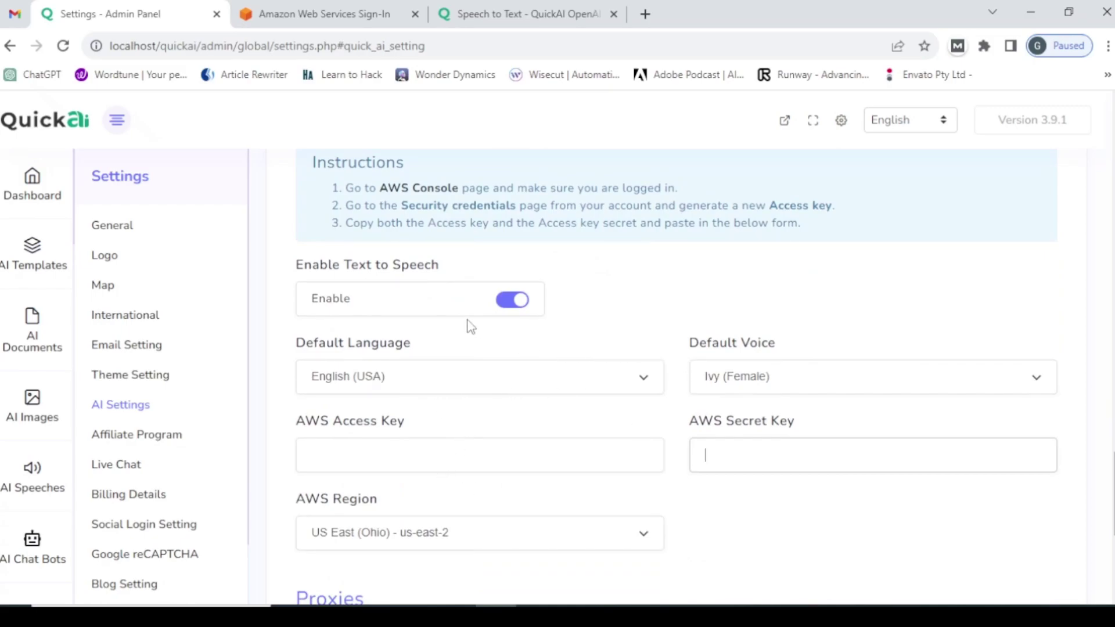
pyautogui.scroll(1, 469, 326)
pyautogui.scroll(3, 468, 324)
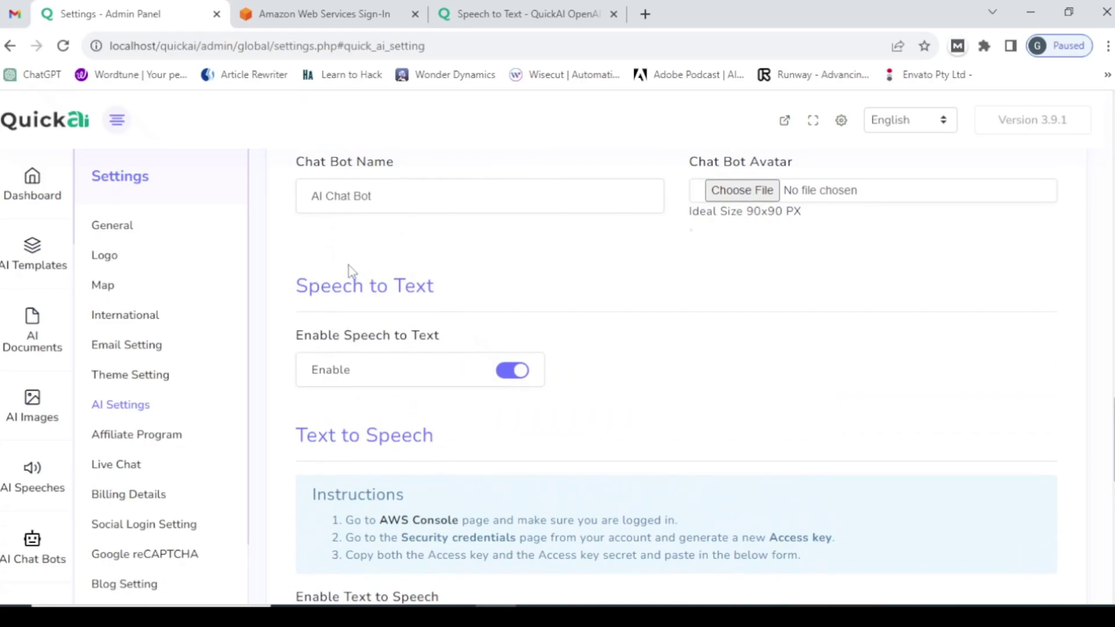
pyautogui.click(414, 14)
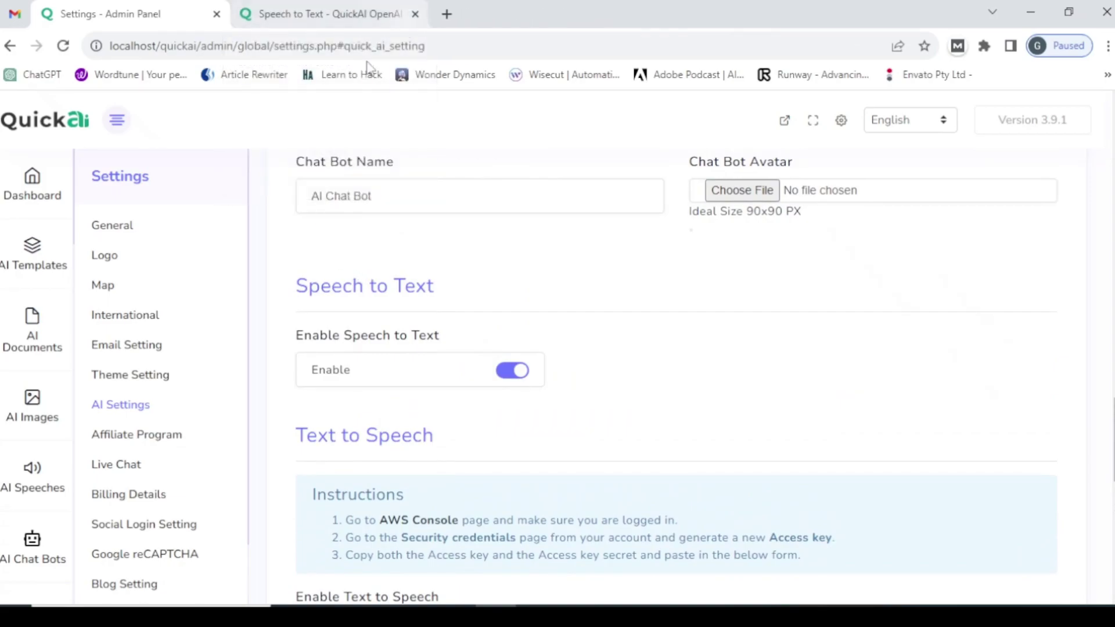
# - Switch to the front-end Speech to Text page and focus its Title field
pyautogui.click(289, 13)
pyautogui.scroll(-3, 174, 378)
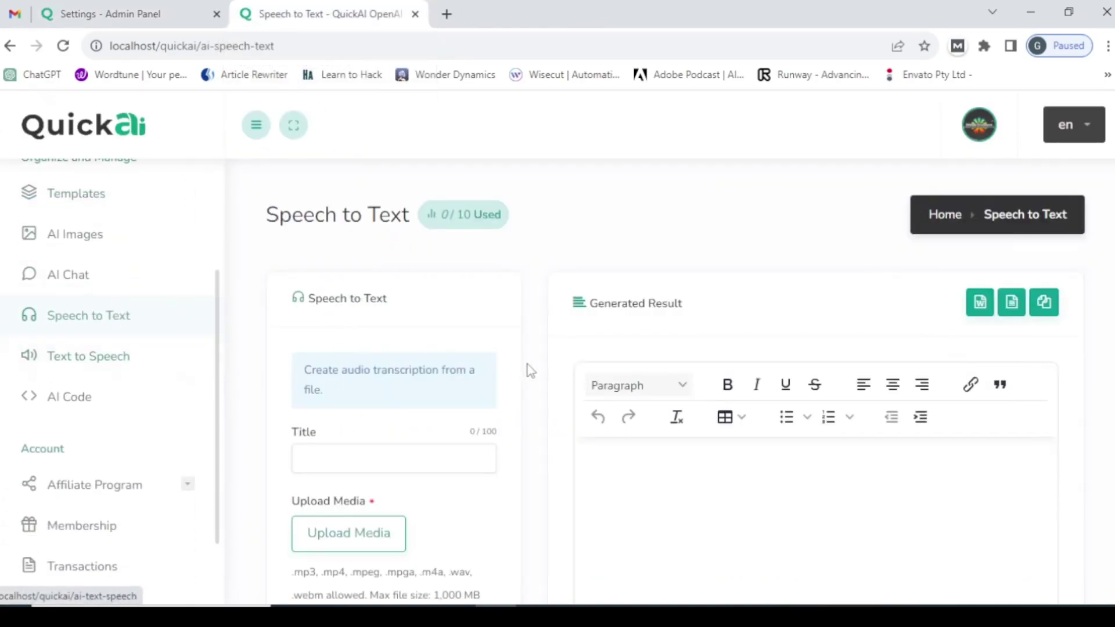
pyautogui.scroll(-3, 530, 370)
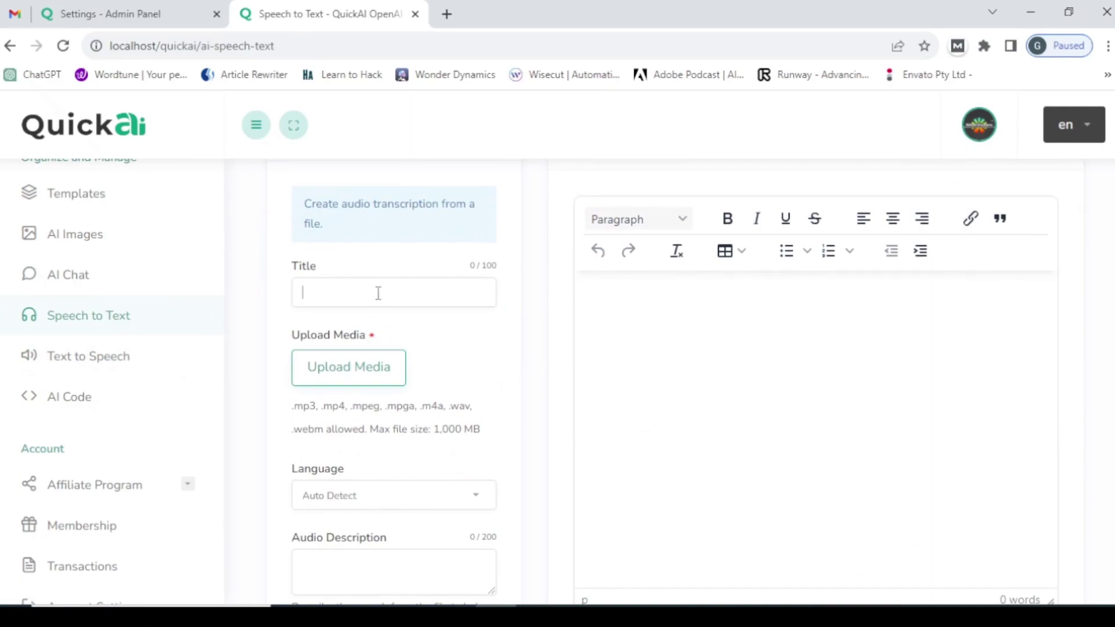
pyautogui.click(377, 293)
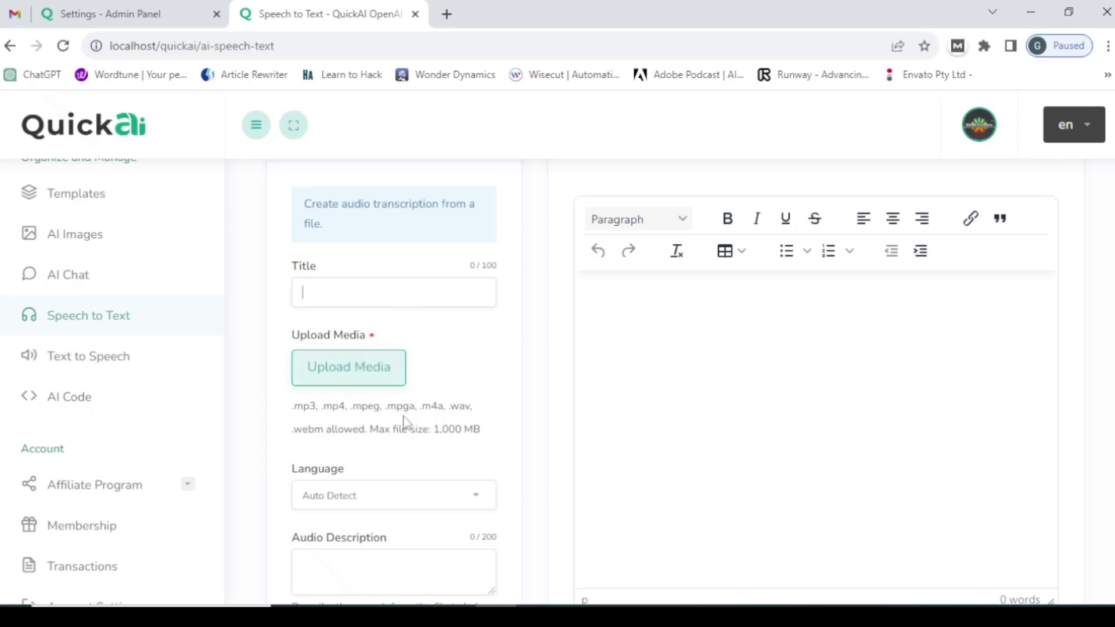
pyautogui.scroll(-1, 398, 458)
pyautogui.scroll(-1, 398, 459)
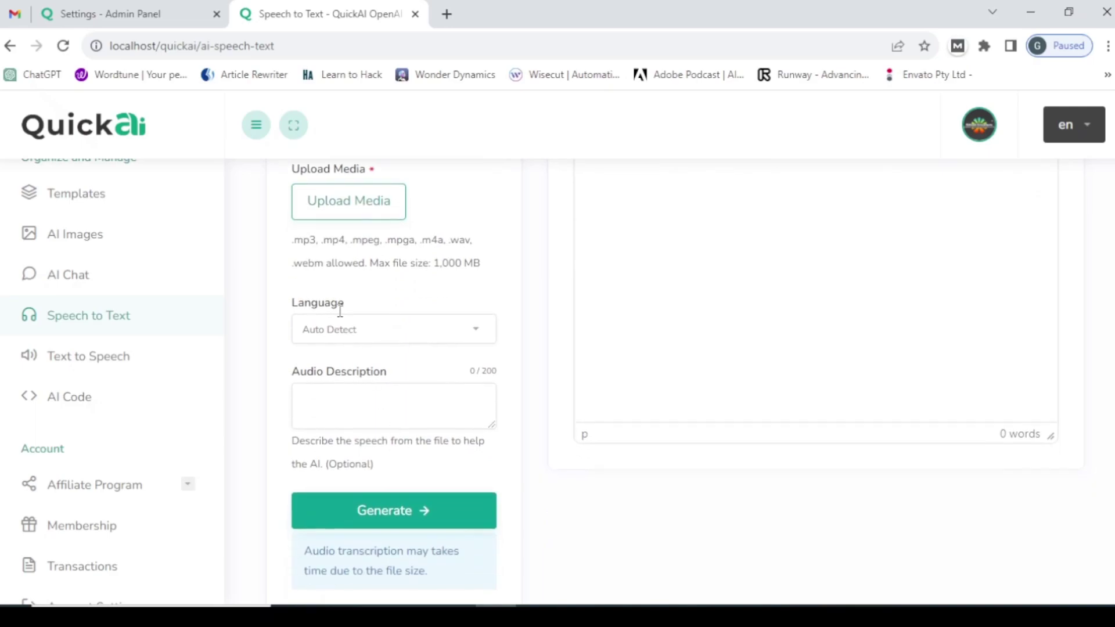
# - Keep Auto Detect as the transcription language and look over the rest of the form
pyautogui.click(356, 340)
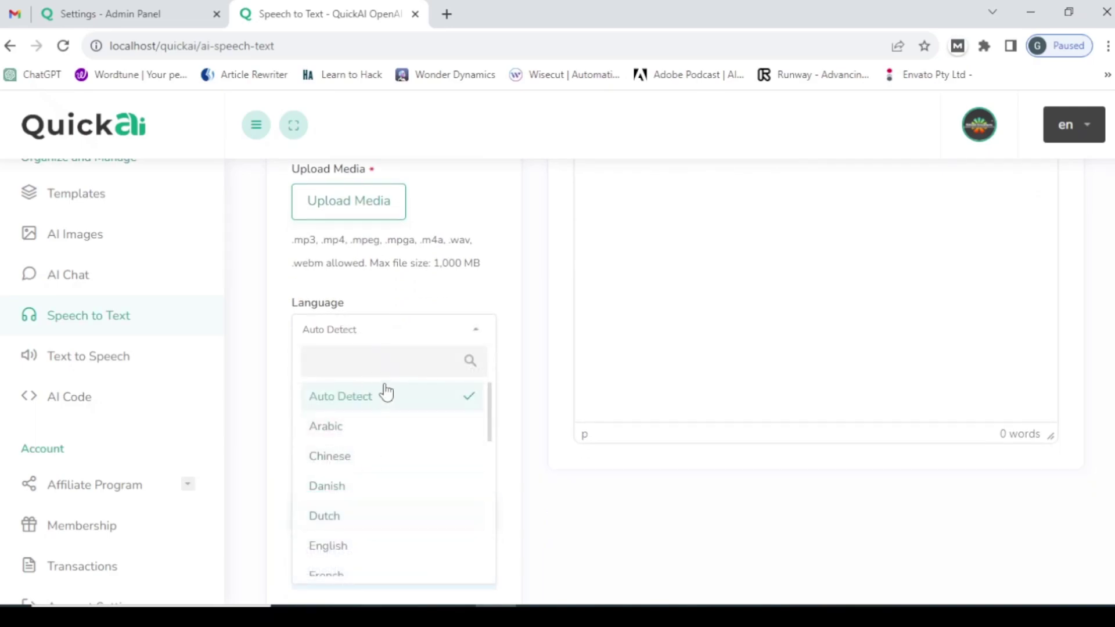
pyautogui.click(387, 334)
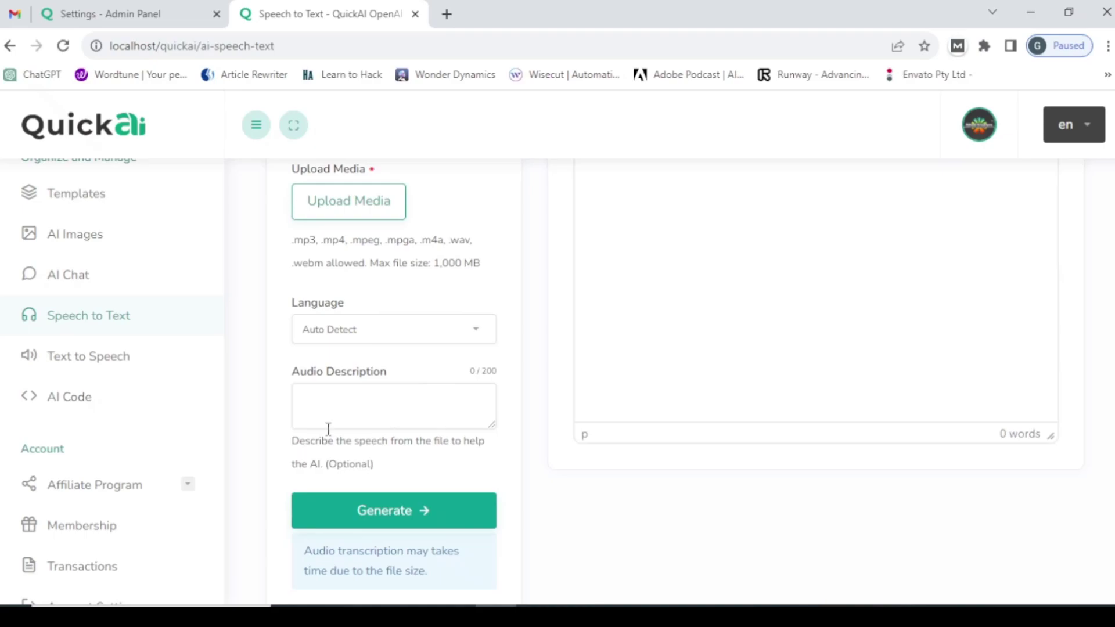
pyautogui.scroll(-3, 374, 442)
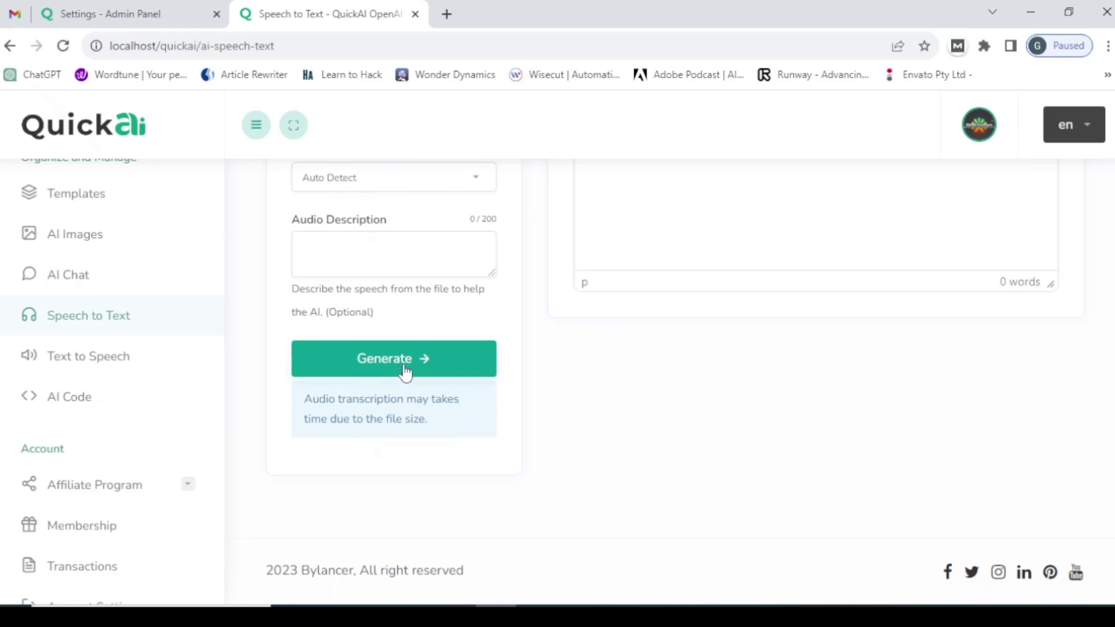
pyautogui.scroll(5, 515, 293)
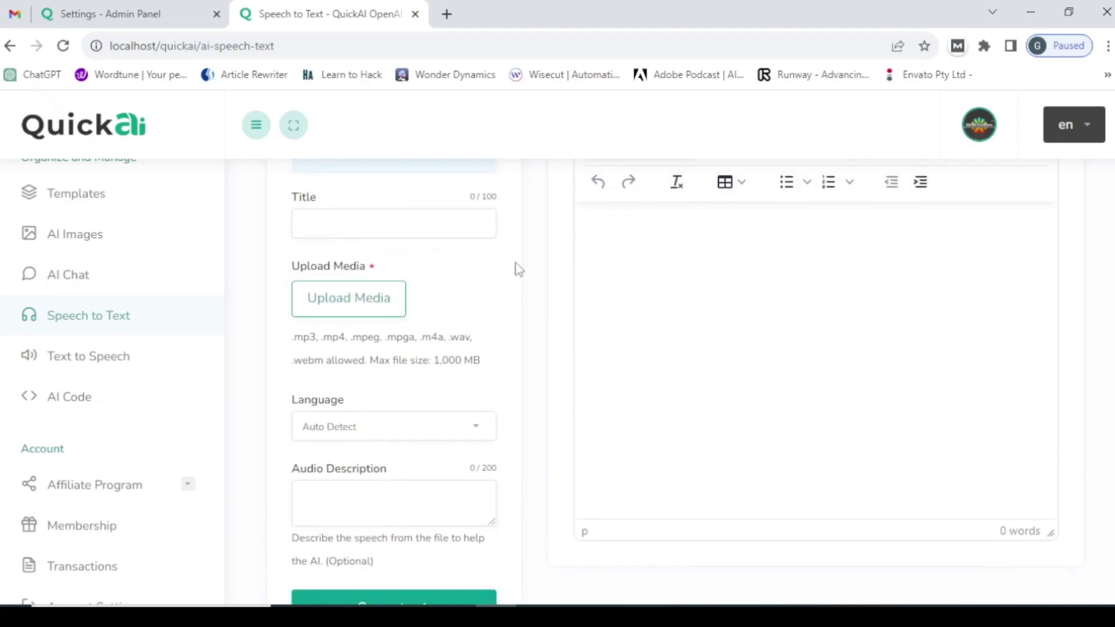
pyautogui.scroll(-2, 780, 432)
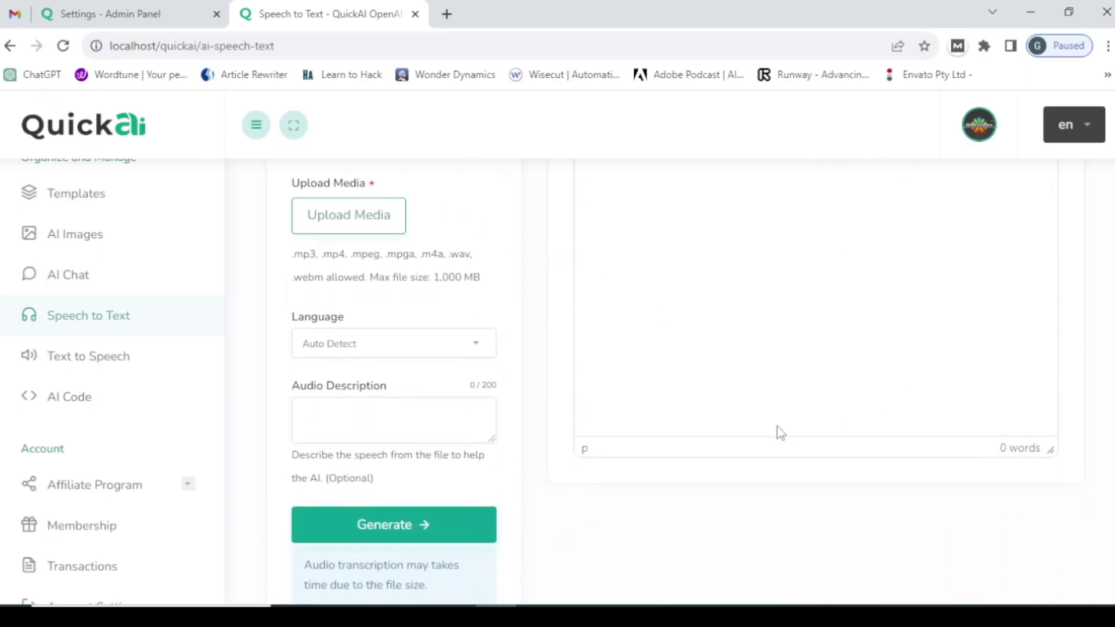
pyautogui.scroll(6, 780, 432)
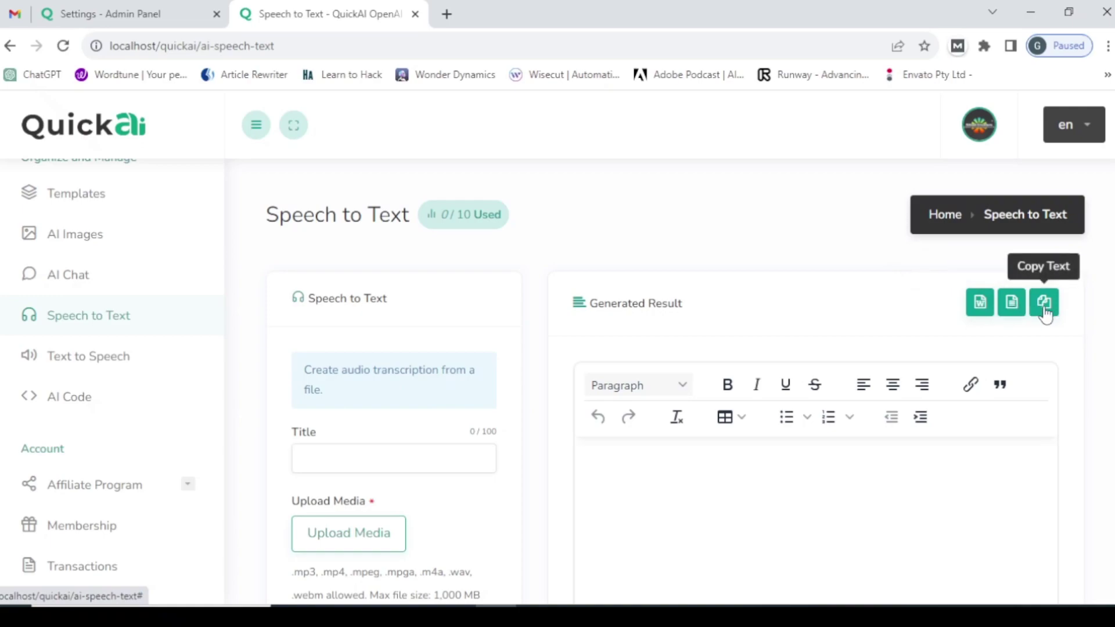
pyautogui.scroll(-4, 642, 455)
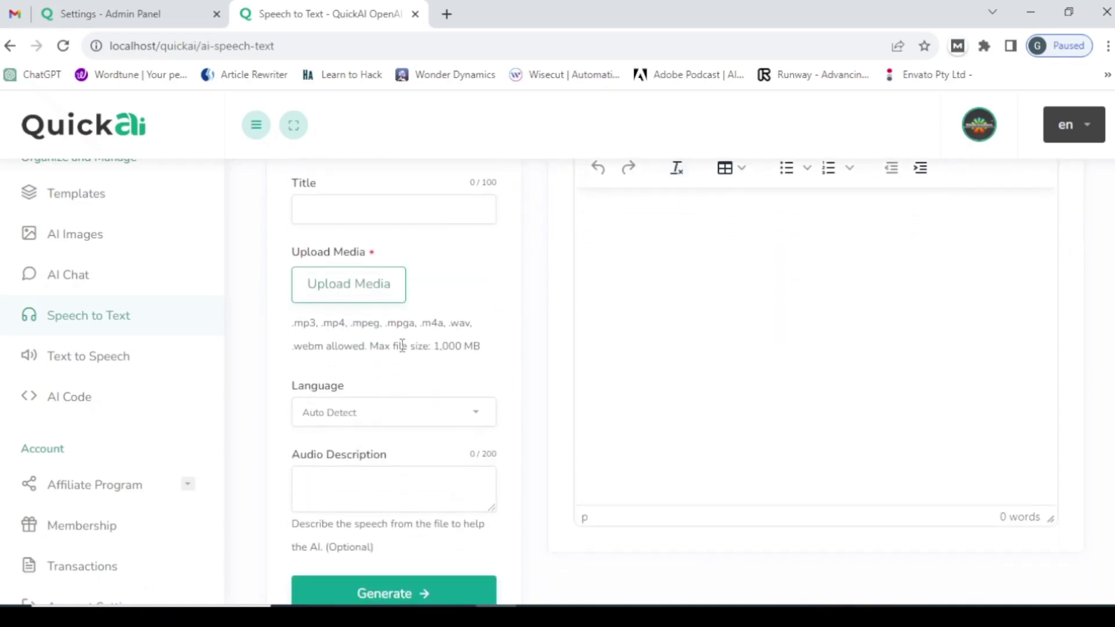
pyautogui.scroll(1, 402, 346)
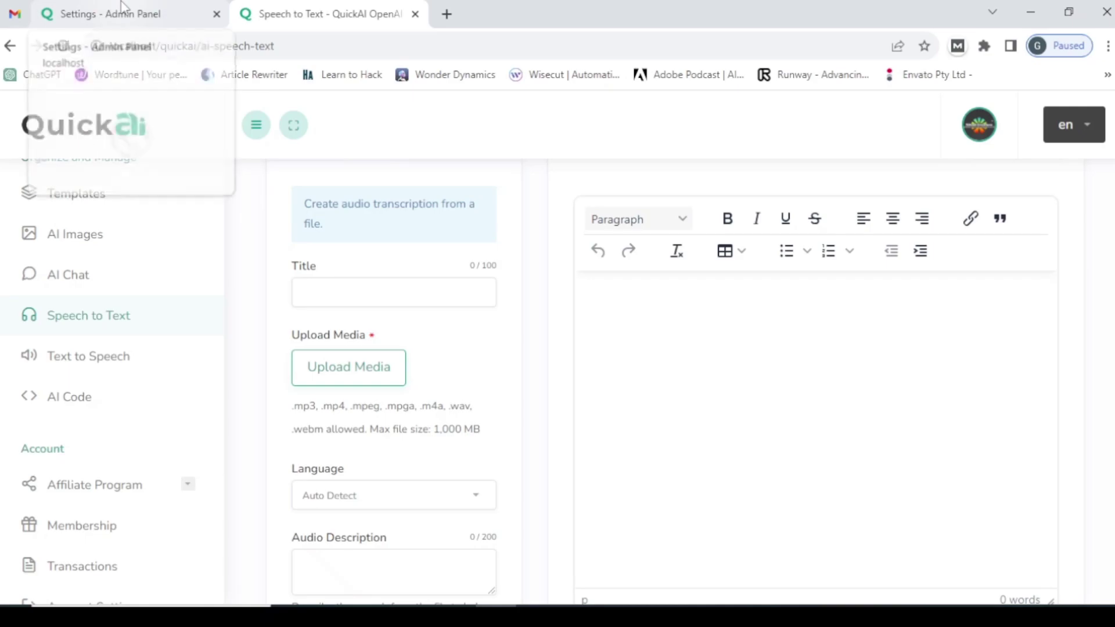
pyautogui.click(121, 7)
pyautogui.scroll(-1, 341, 372)
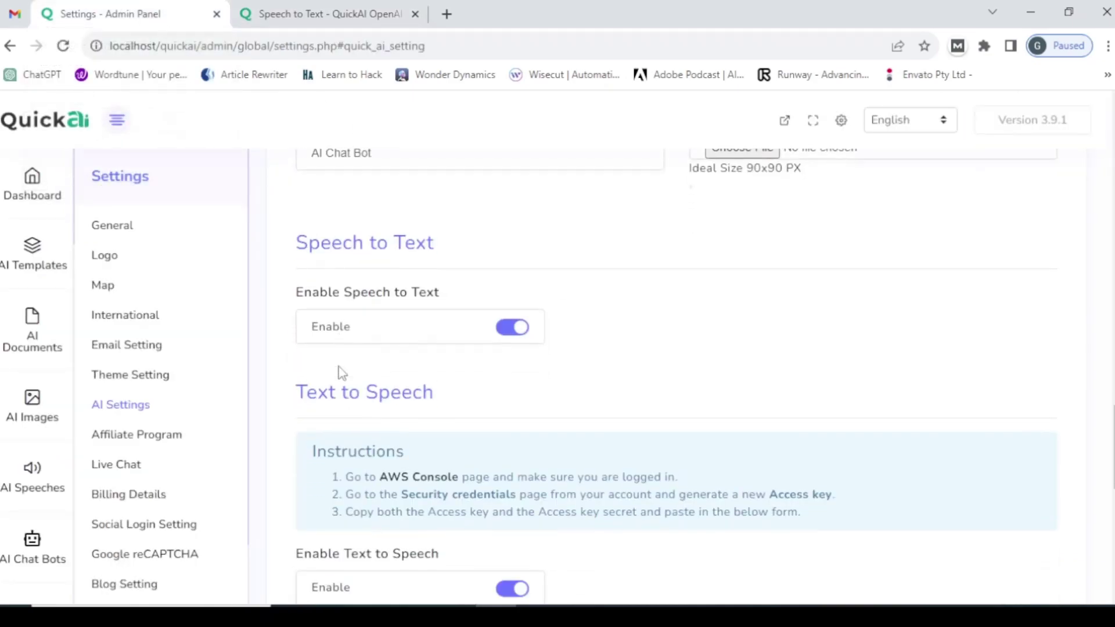
pyautogui.scroll(-3, 342, 372)
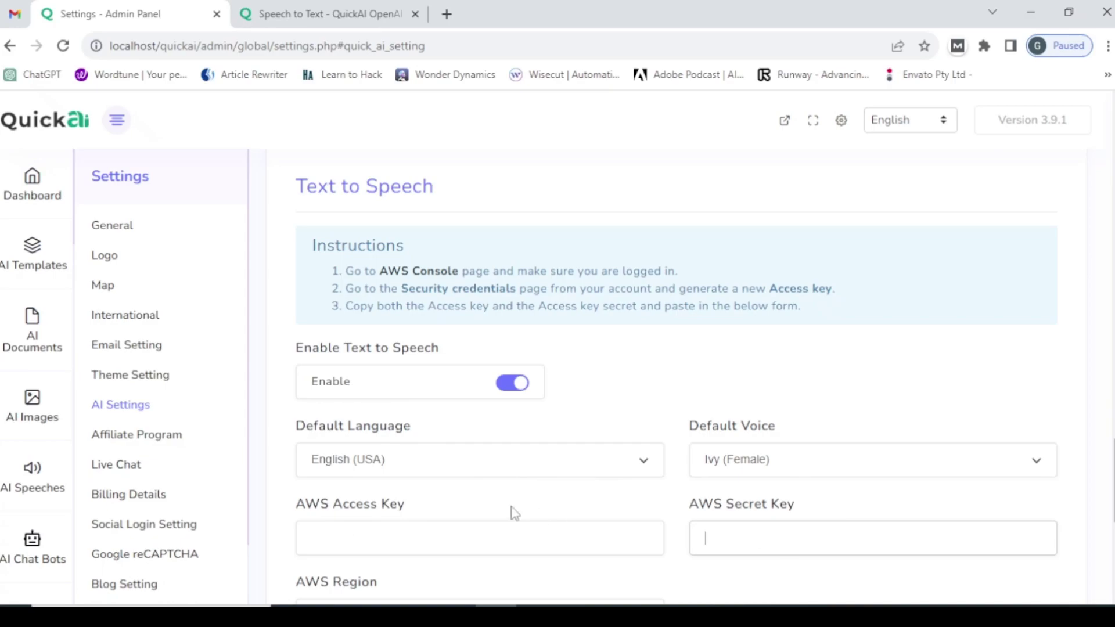
pyautogui.scroll(-1, 370, 381)
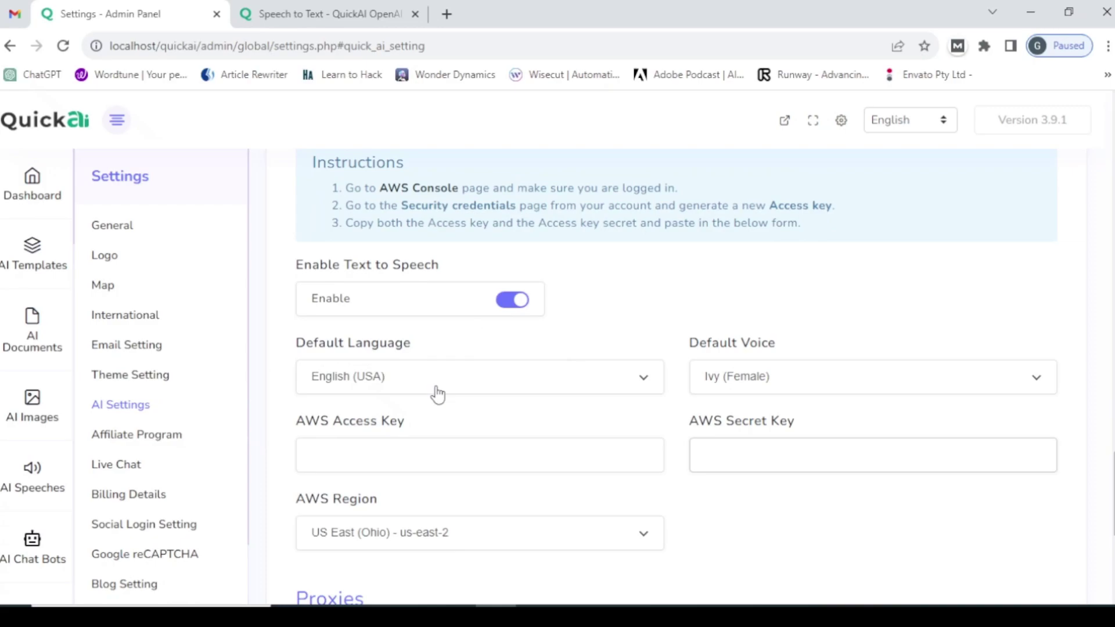
pyautogui.click(739, 385)
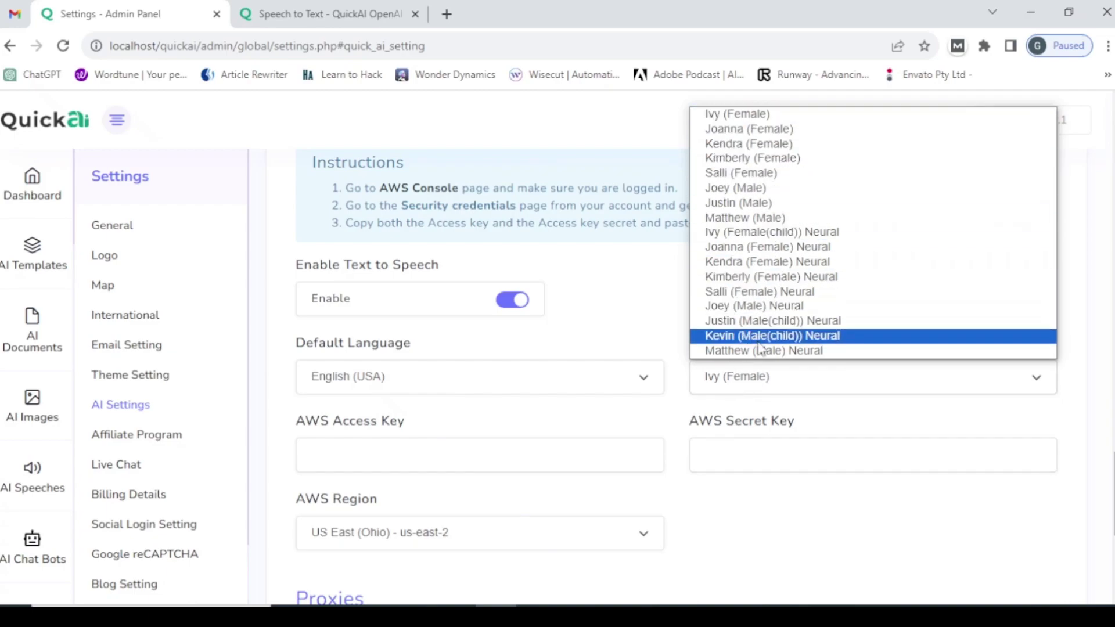
pyautogui.click(762, 380)
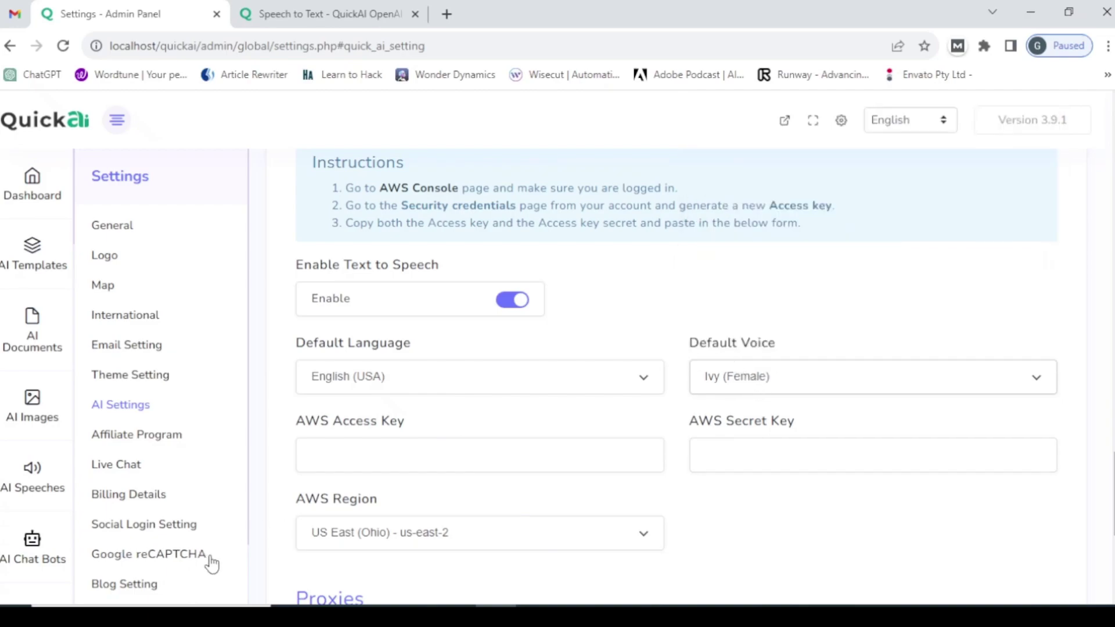
pyautogui.scroll(-2, 488, 410)
pyautogui.scroll(-1, 488, 410)
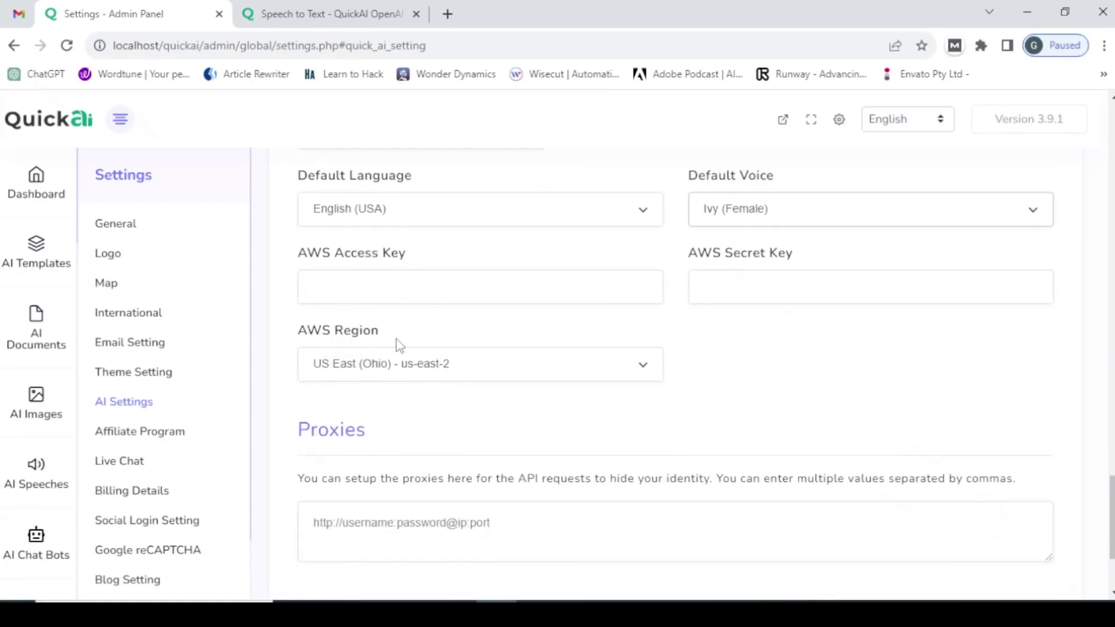
pyautogui.click(486, 375)
pyautogui.click(486, 377)
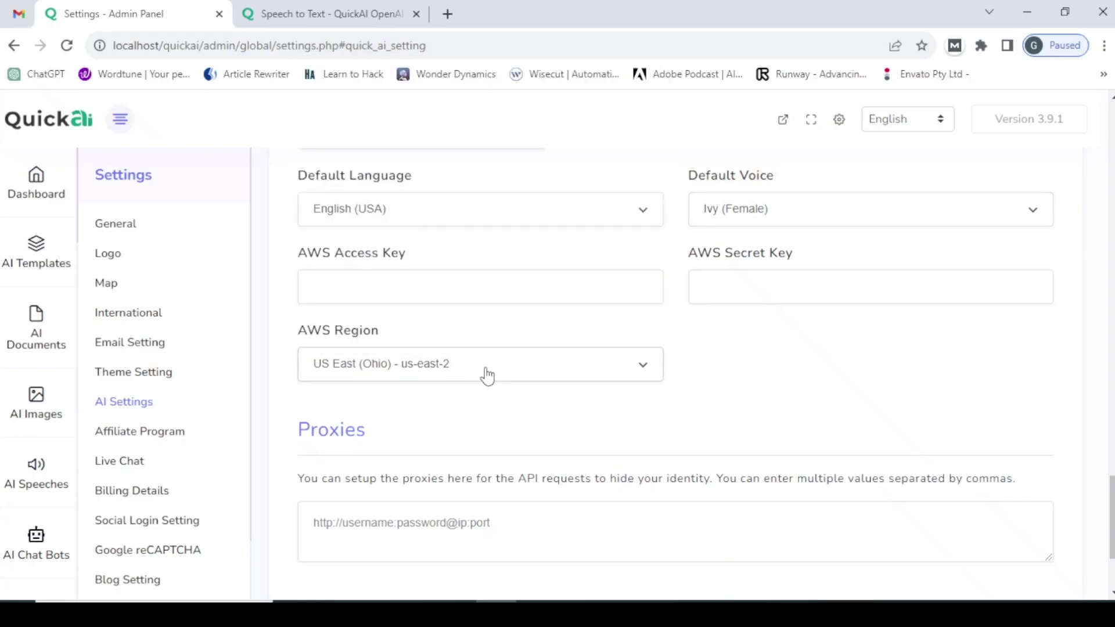
pyautogui.scroll(-2, 323, 461)
pyautogui.scroll(-1, 322, 467)
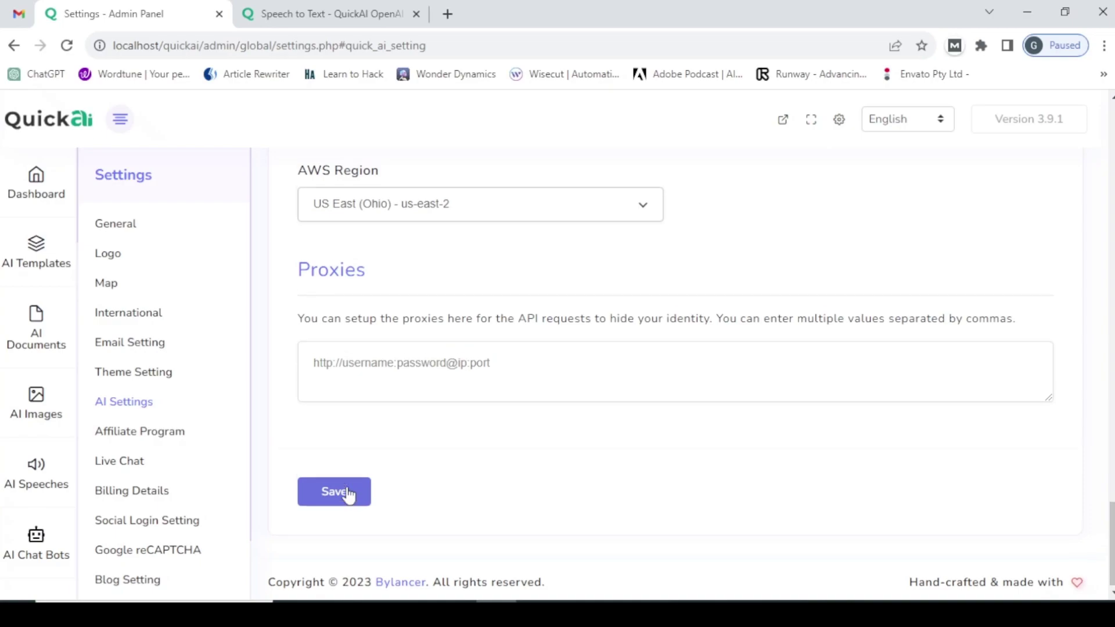
pyautogui.scroll(5, 472, 421)
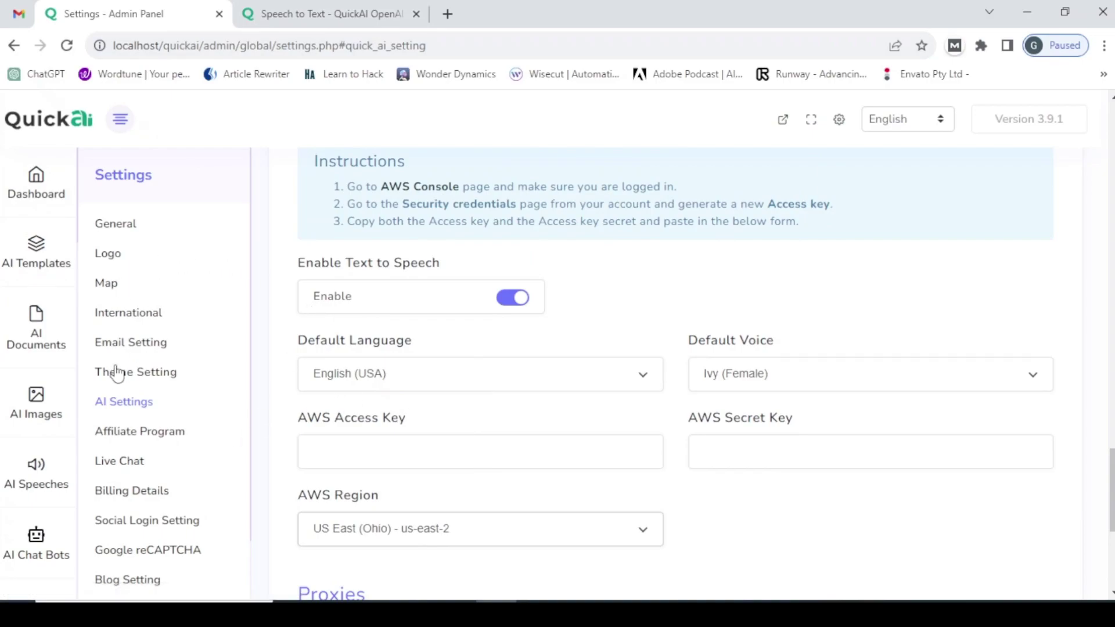
# - Open Affiliate Program settings, showing 30% commission and 50 INR minimum payout
pyautogui.click(155, 445)
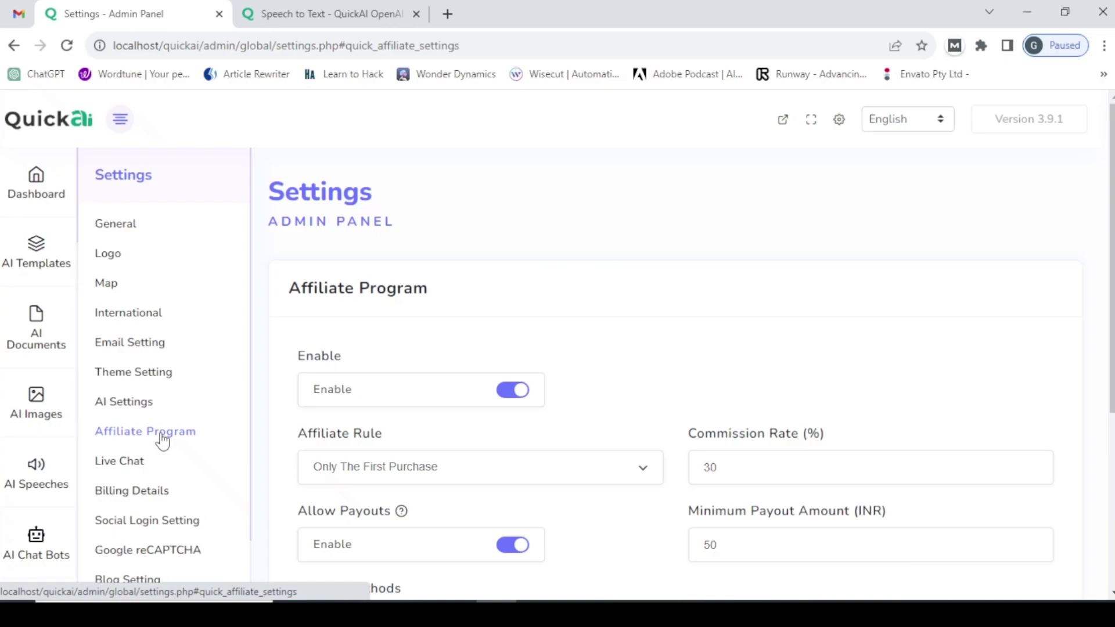
# - Open the Live Chat settings and check the Membership Based help note, leaving both disabled
pyautogui.click(122, 465)
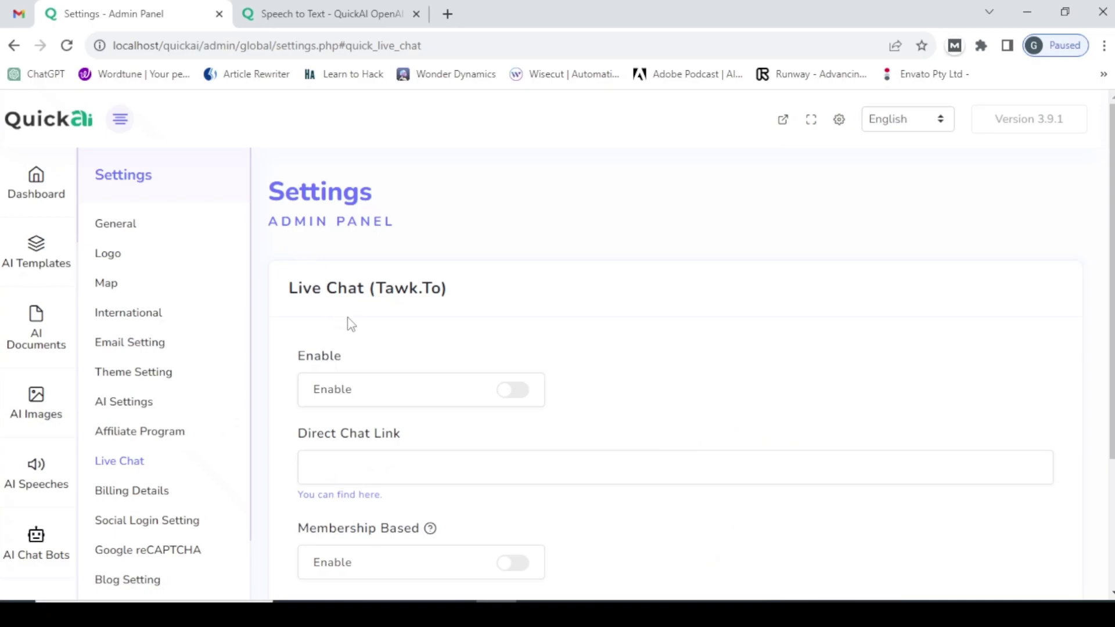
pyautogui.scroll(-1, 293, 325)
pyautogui.scroll(-2, 293, 326)
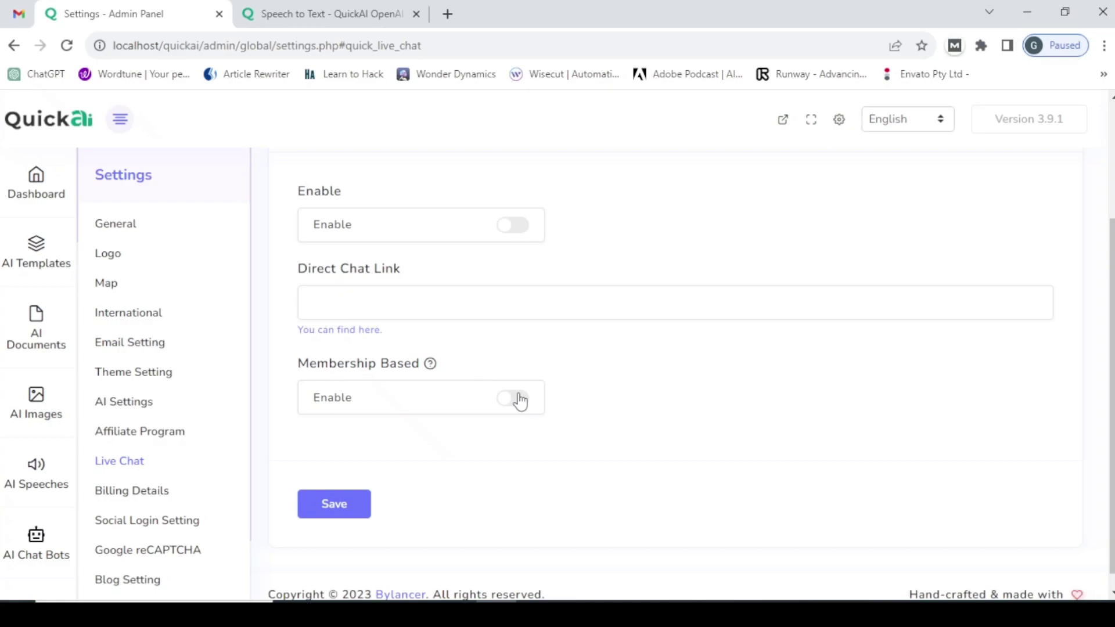
pyautogui.moveTo(430, 365)
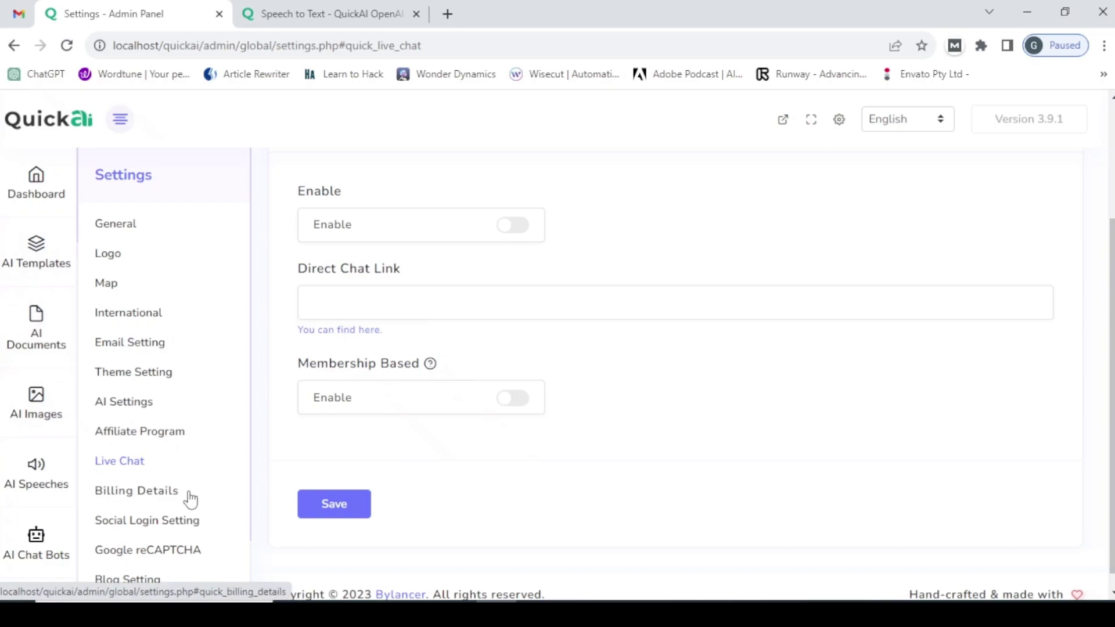
# - Check the Billing Details Name and Address fields, then open Social Login Setting
pyautogui.click(116, 498)
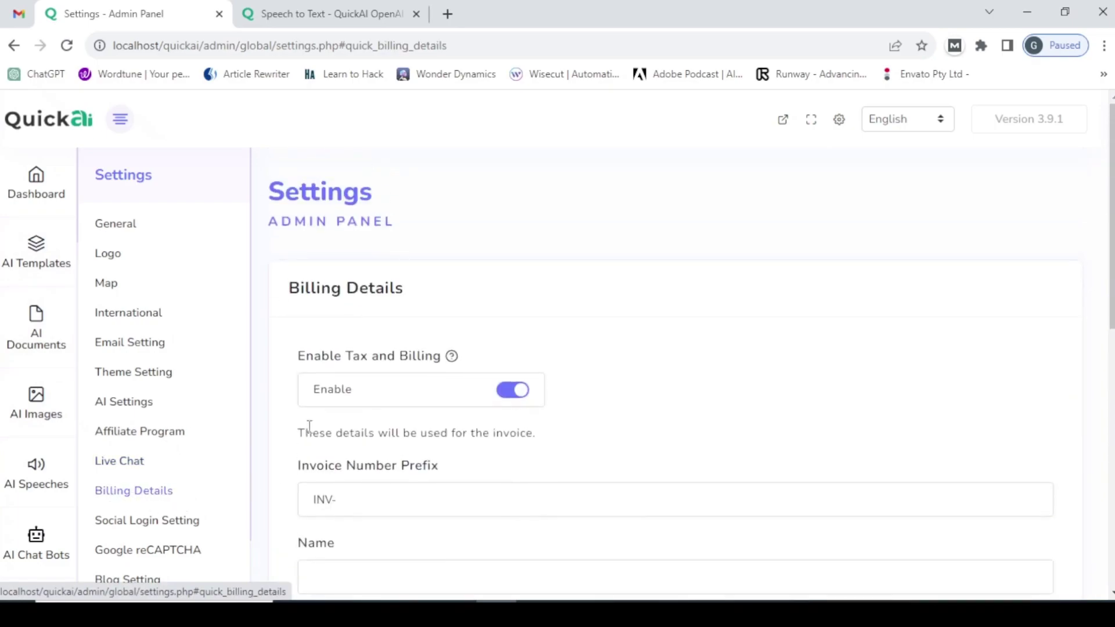
pyautogui.scroll(-2, 328, 369)
pyautogui.scroll(-1, 328, 369)
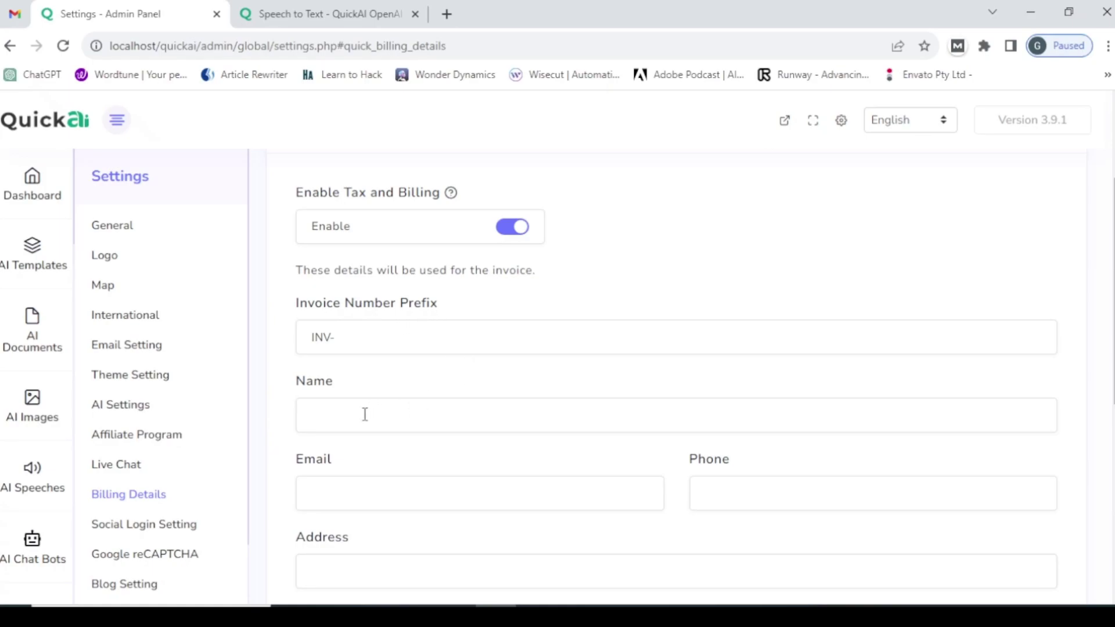
pyautogui.click(352, 428)
pyautogui.scroll(-3, 481, 410)
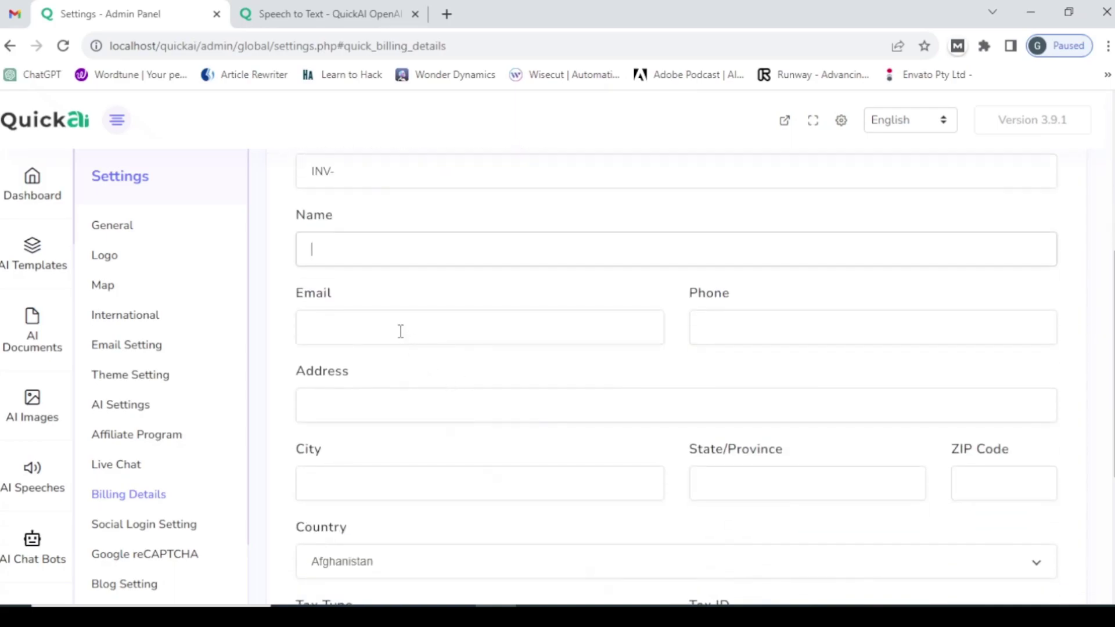
pyautogui.click(469, 412)
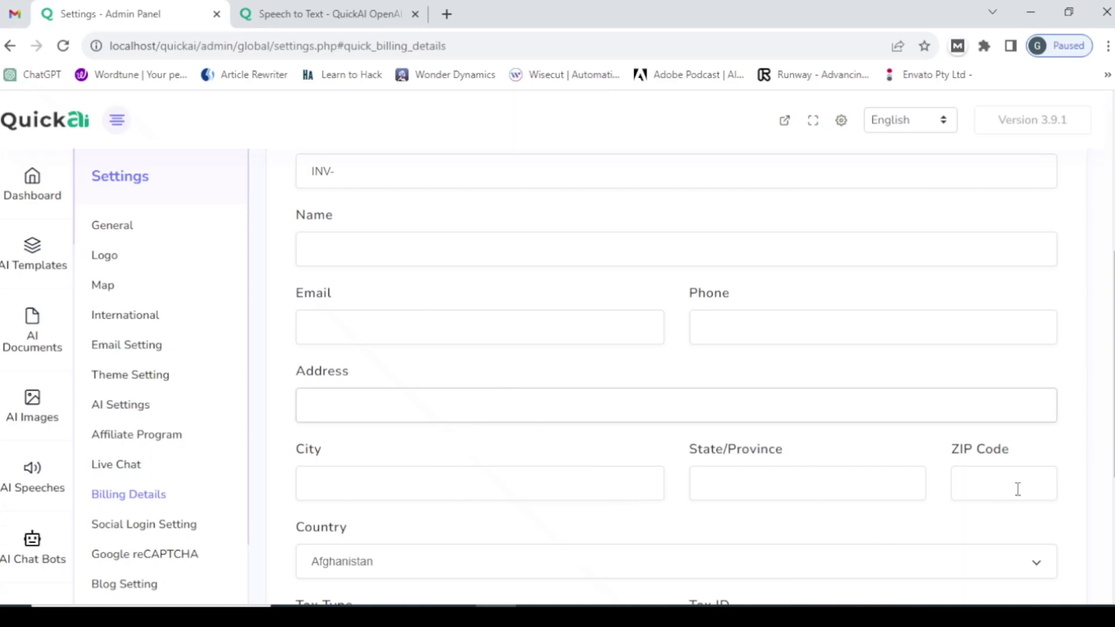
pyautogui.scroll(-5, 460, 417)
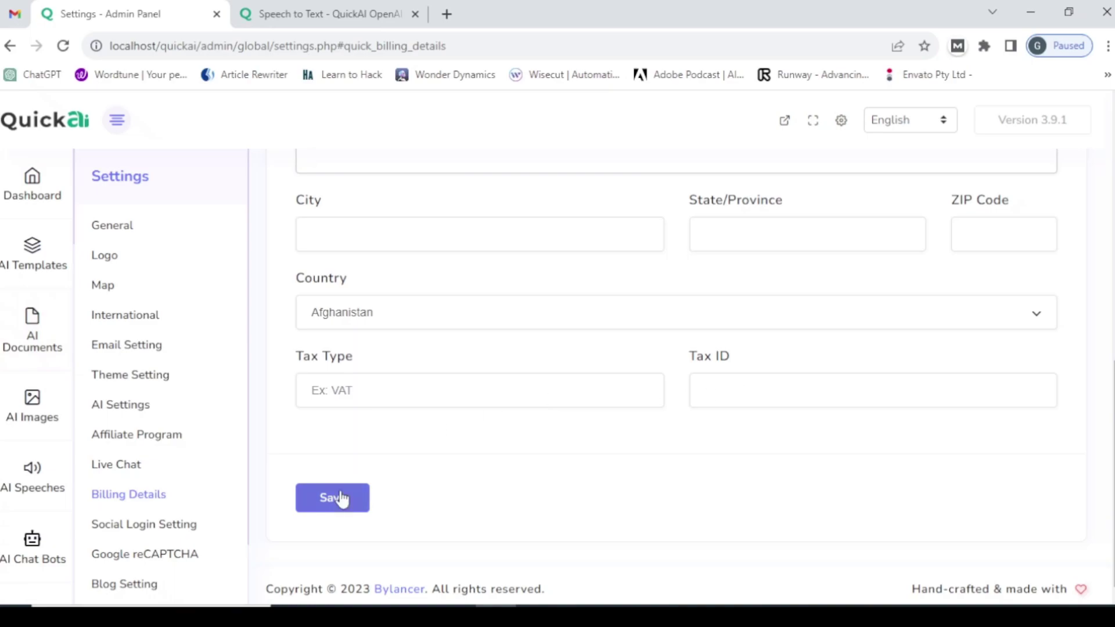
pyautogui.scroll(-2, 342, 498)
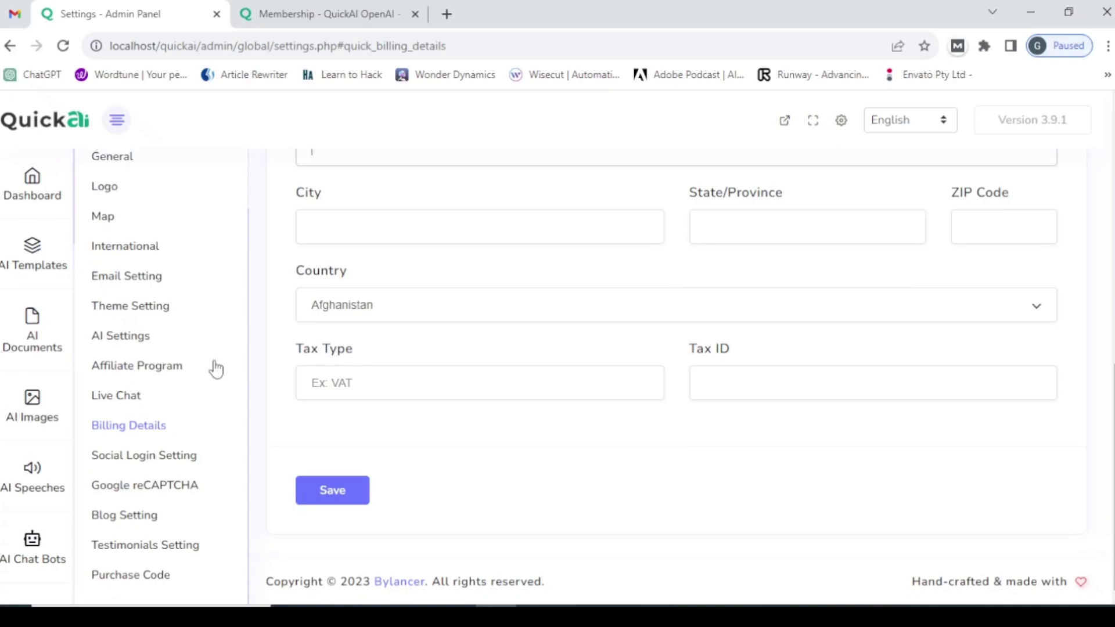
pyautogui.click(170, 460)
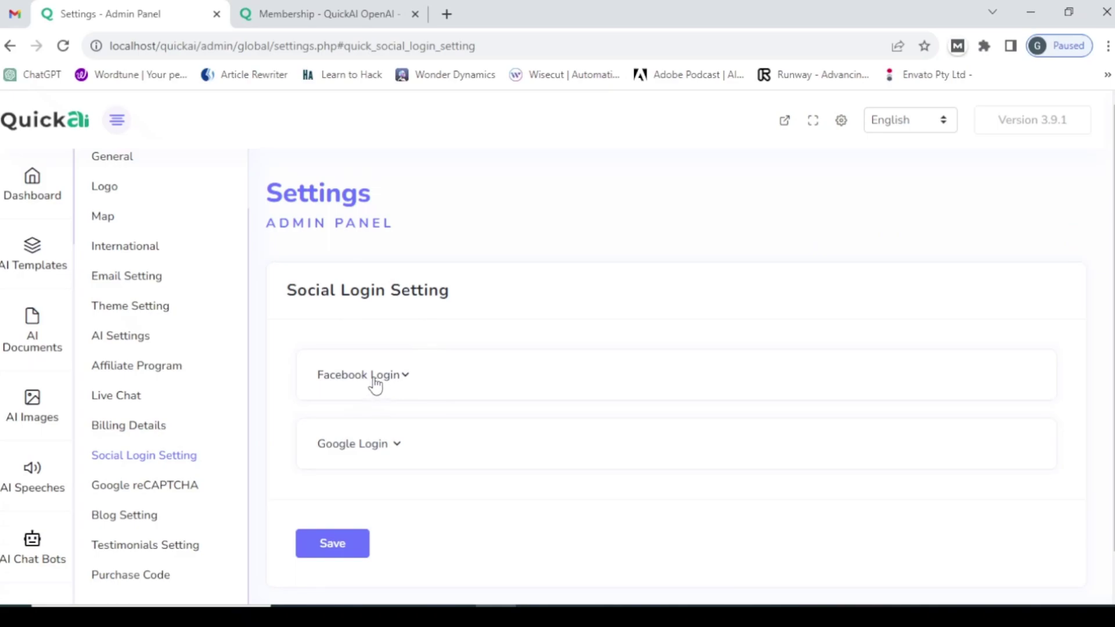
# - Expand Facebook Login and inspect its app secret field
pyautogui.click(404, 378)
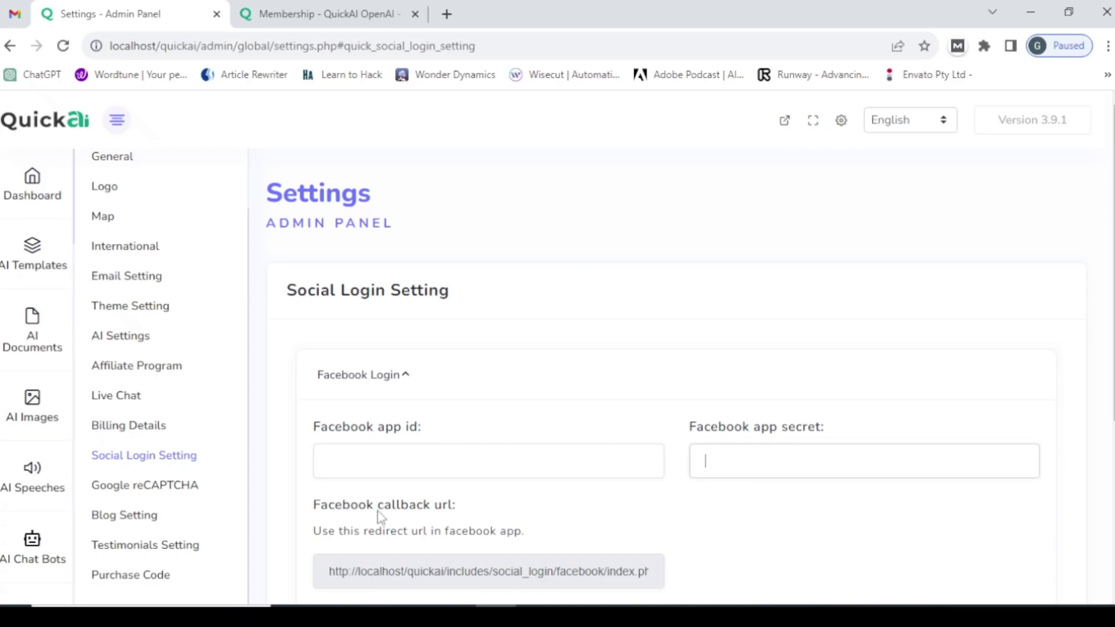
pyautogui.scroll(-3, 552, 473)
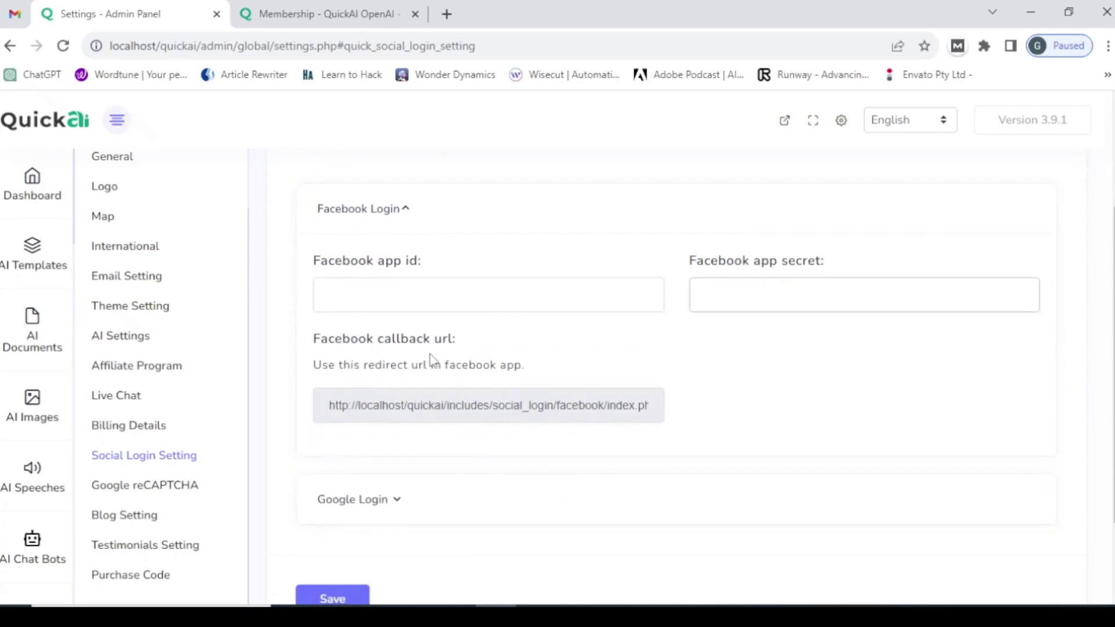
pyautogui.click(782, 292)
pyautogui.scroll(-1, 340, 506)
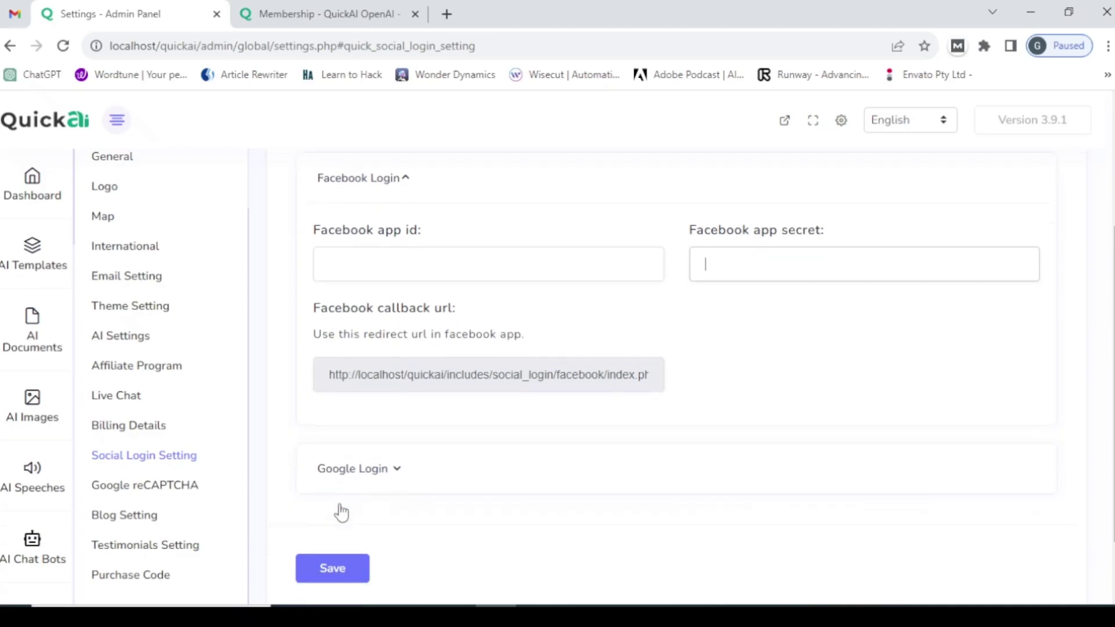
# - Expand Google Login and inspect its app id and app secret fields
pyautogui.rightClick(368, 397)
pyautogui.click(370, 394)
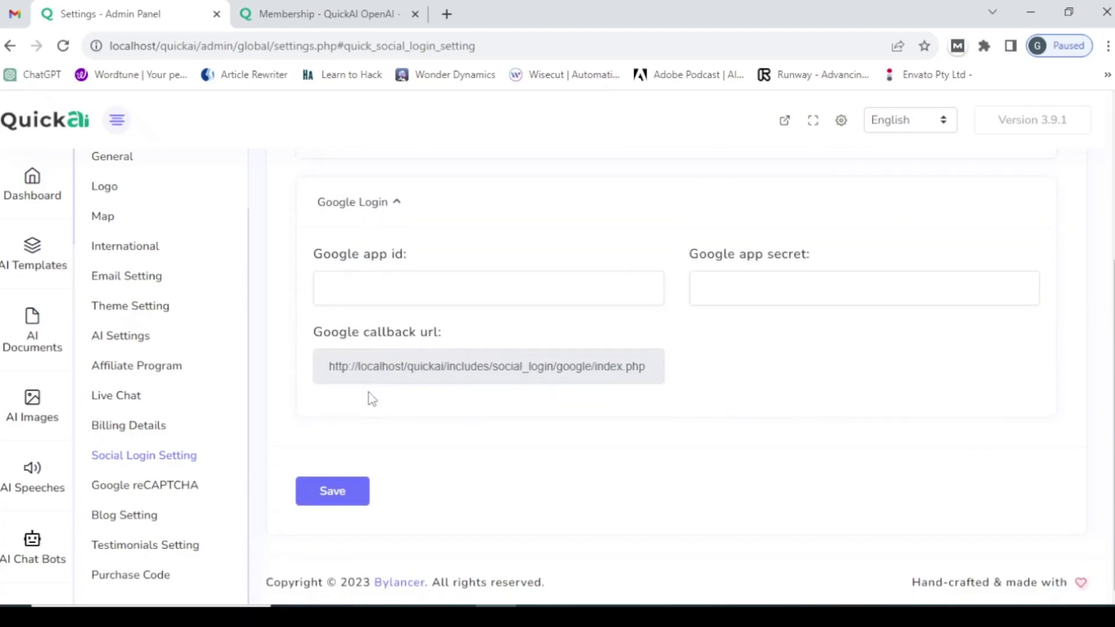
pyautogui.click(388, 284)
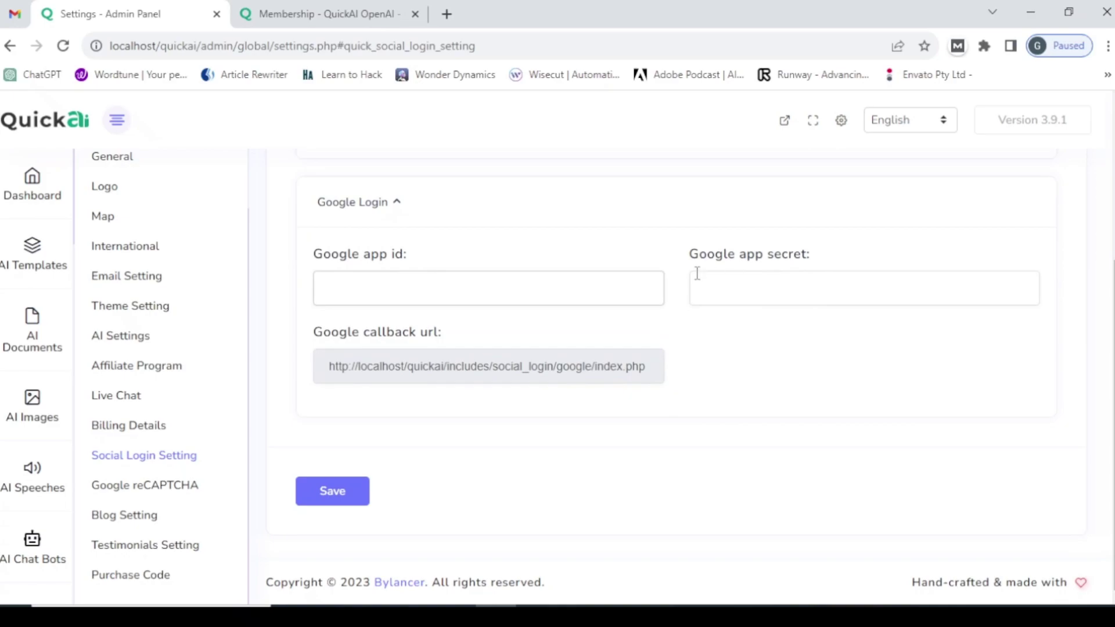
pyautogui.click(756, 289)
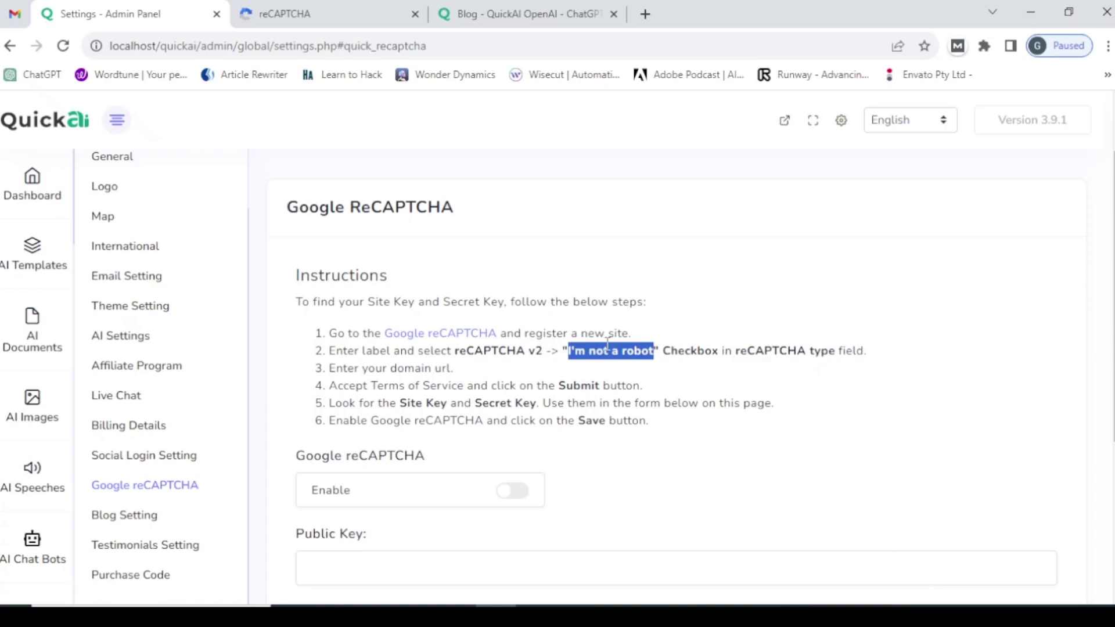
# - Open the Google reCAPTCHA site registration form in a single new tab
pyautogui.click(423, 335)
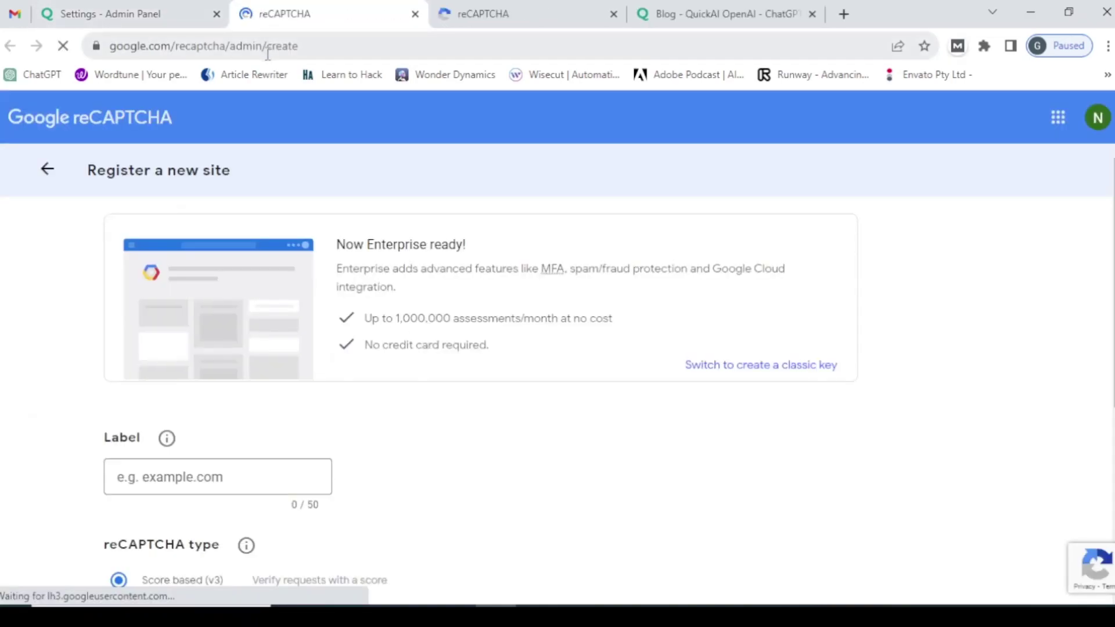
pyautogui.click(613, 14)
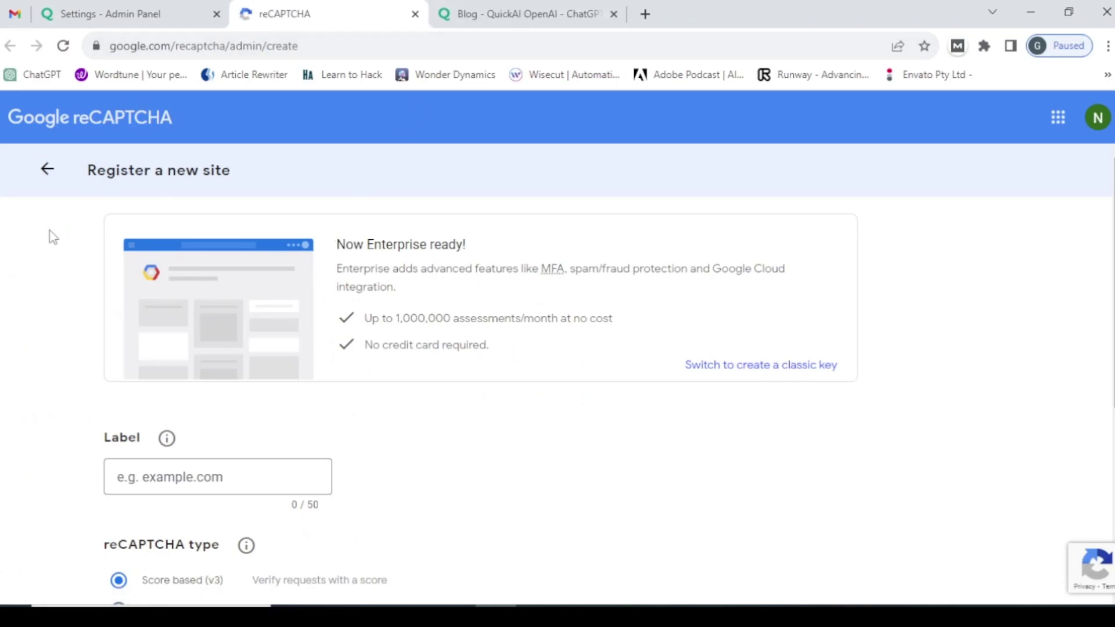
pyautogui.scroll(-3, 113, 355)
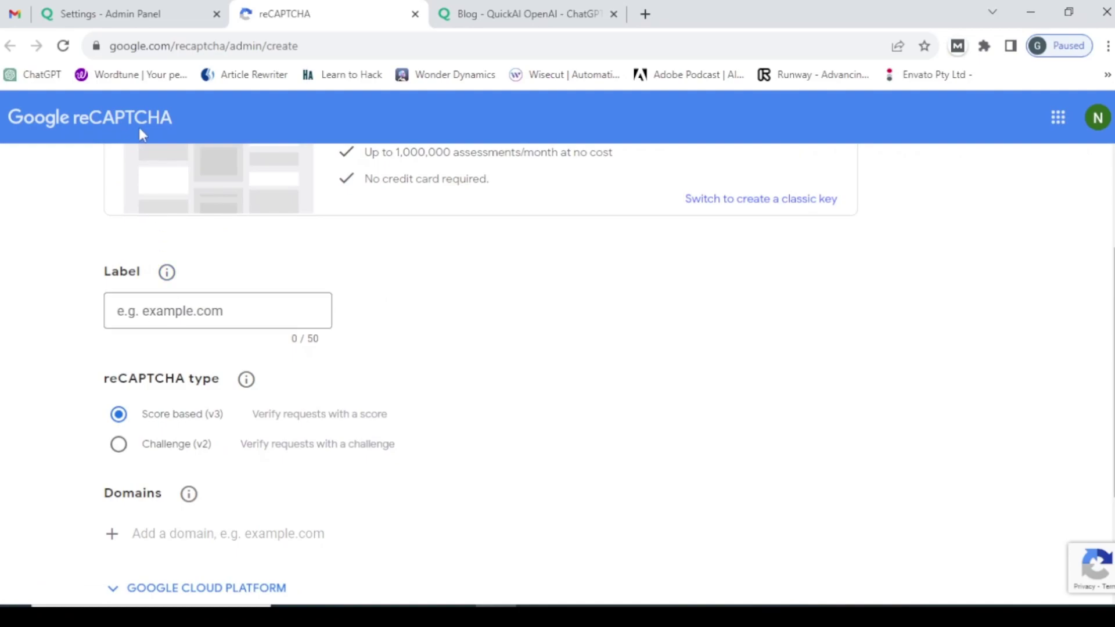
pyautogui.click(131, 18)
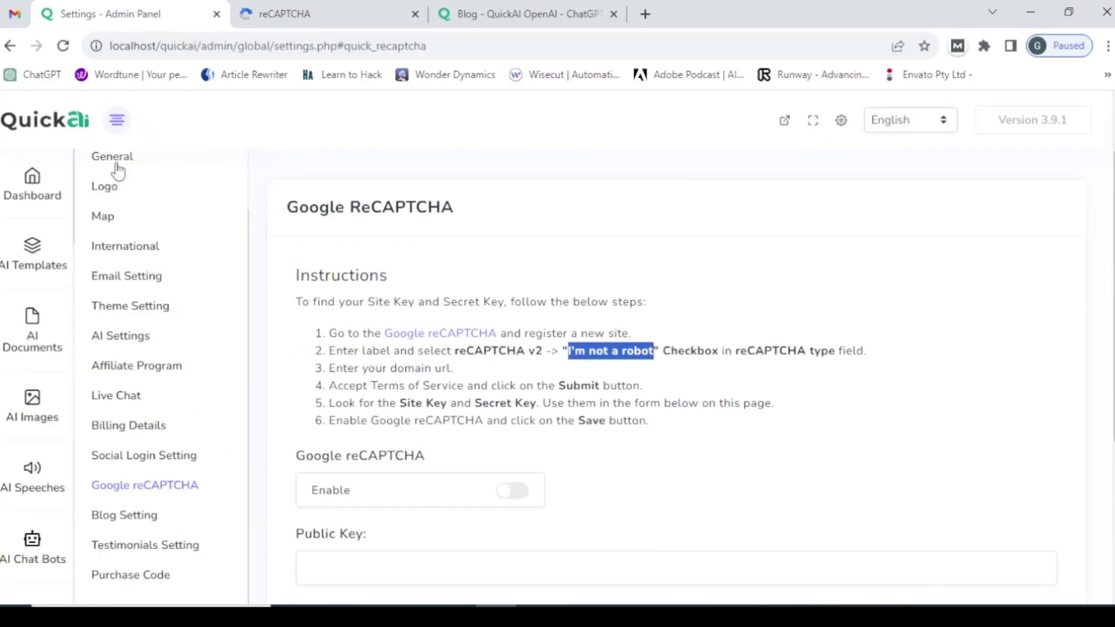
pyautogui.click(262, 9)
# - Enter the site label 'quickai', checking it against the QuickAI instructions
pyautogui.click(208, 316)
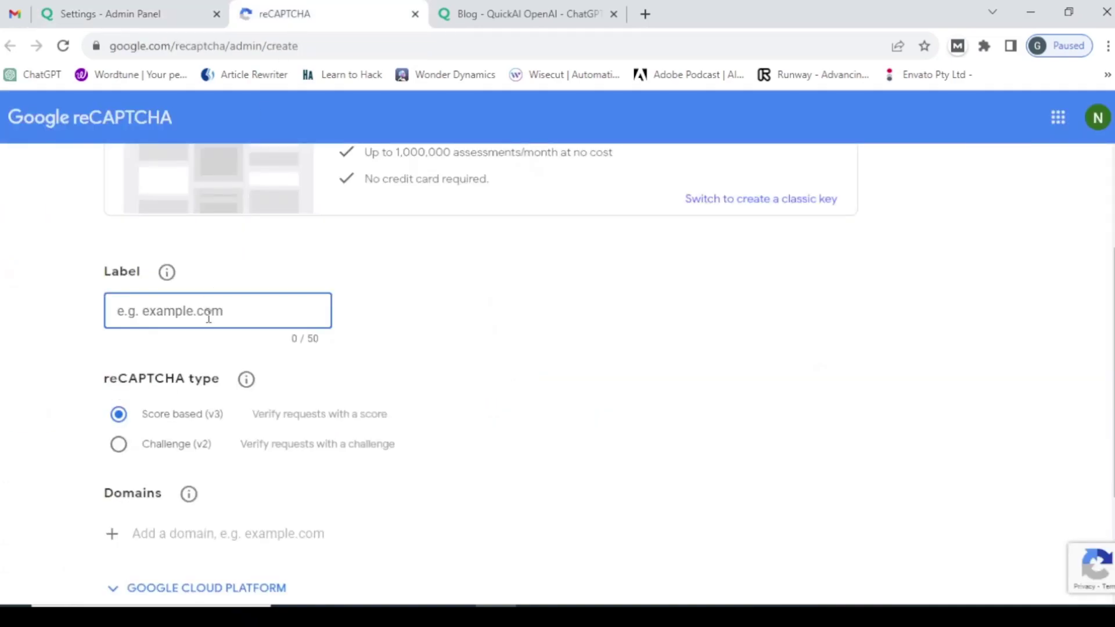
pyautogui.write('quickai')
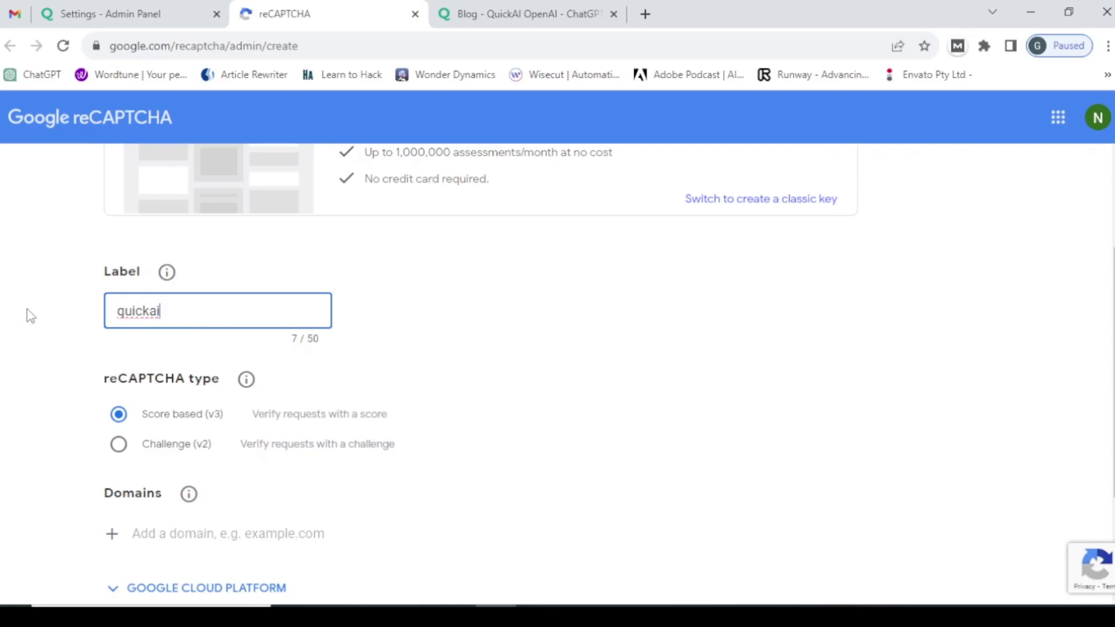
pyautogui.click(119, 11)
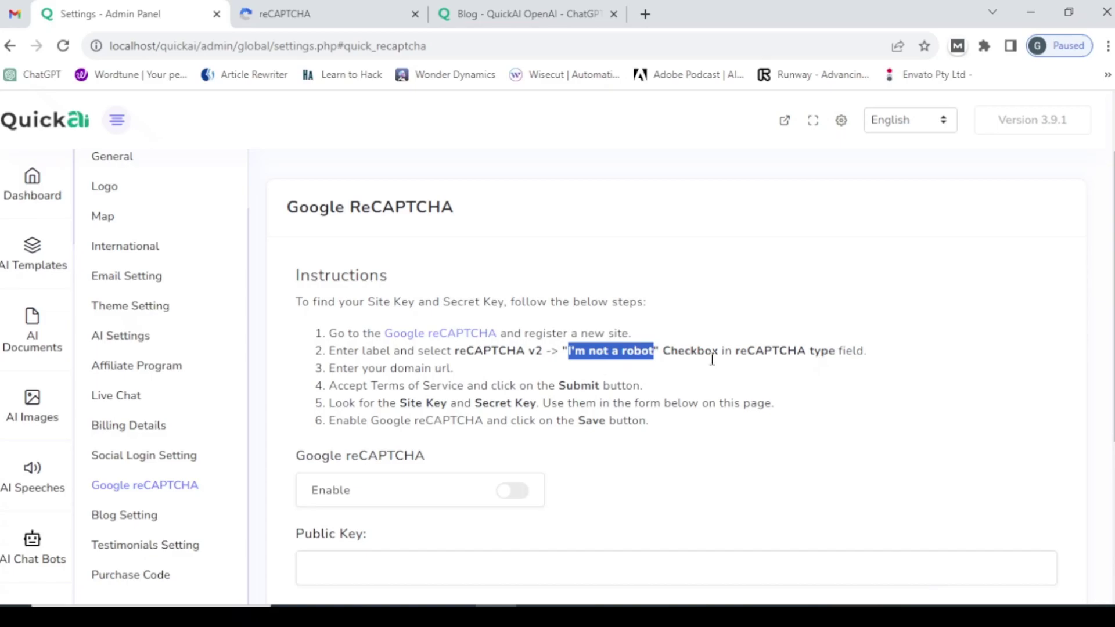
pyautogui.click(309, 10)
# - Pick the Challenge (v2) reCAPTCHA type, comparing against the QuickAI instructions
pyautogui.scroll(-3, 197, 323)
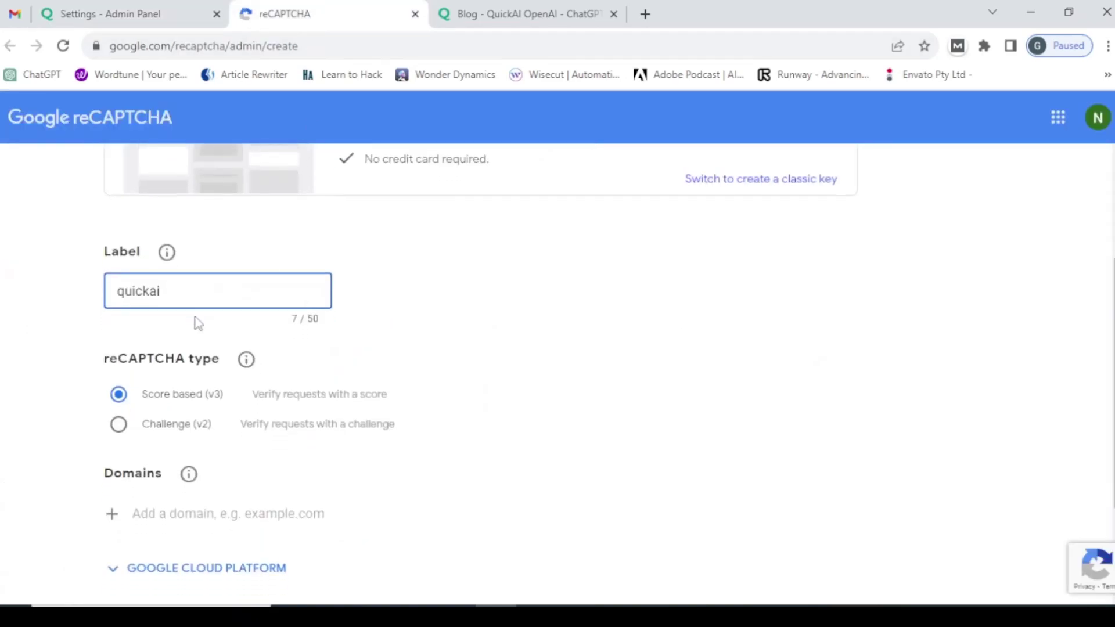
pyautogui.scroll(2, 195, 323)
pyautogui.click(119, 356)
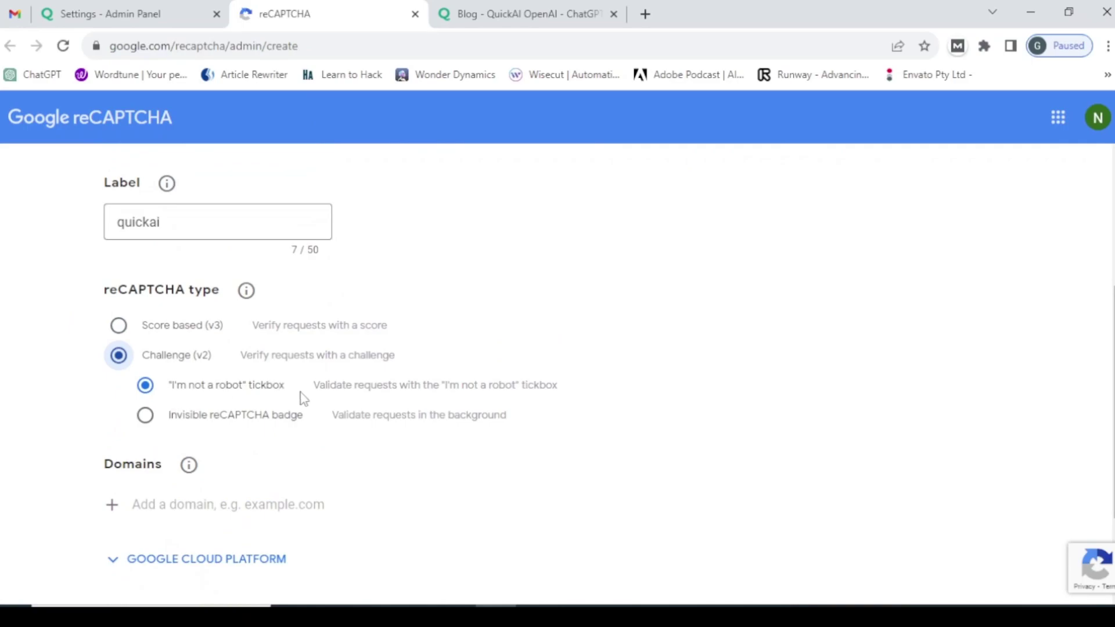
pyautogui.click(123, 9)
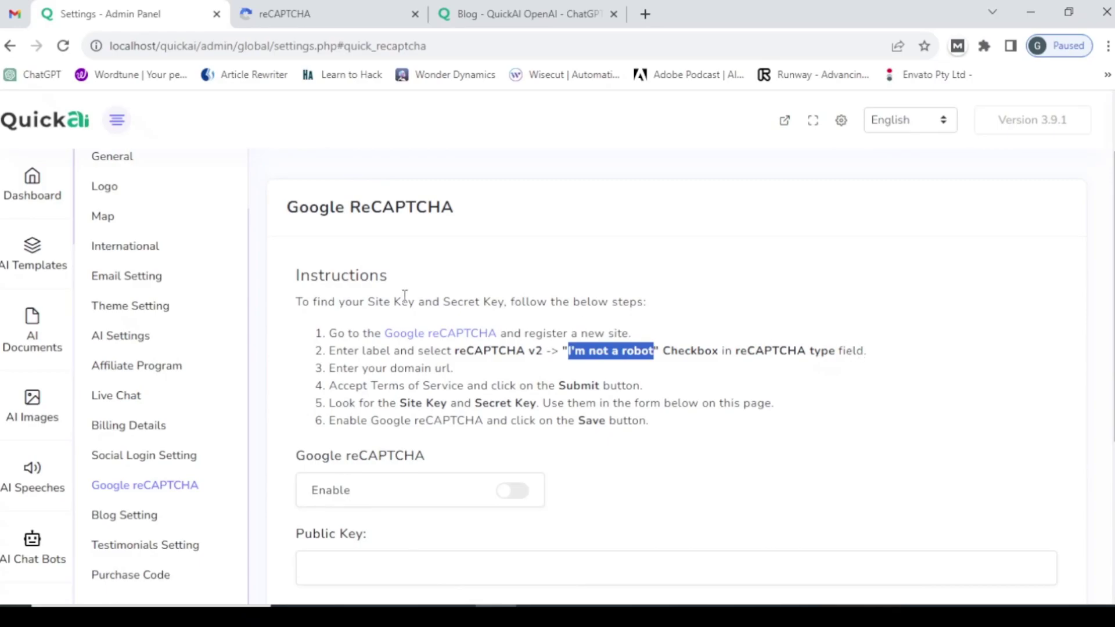
pyautogui.click(282, 12)
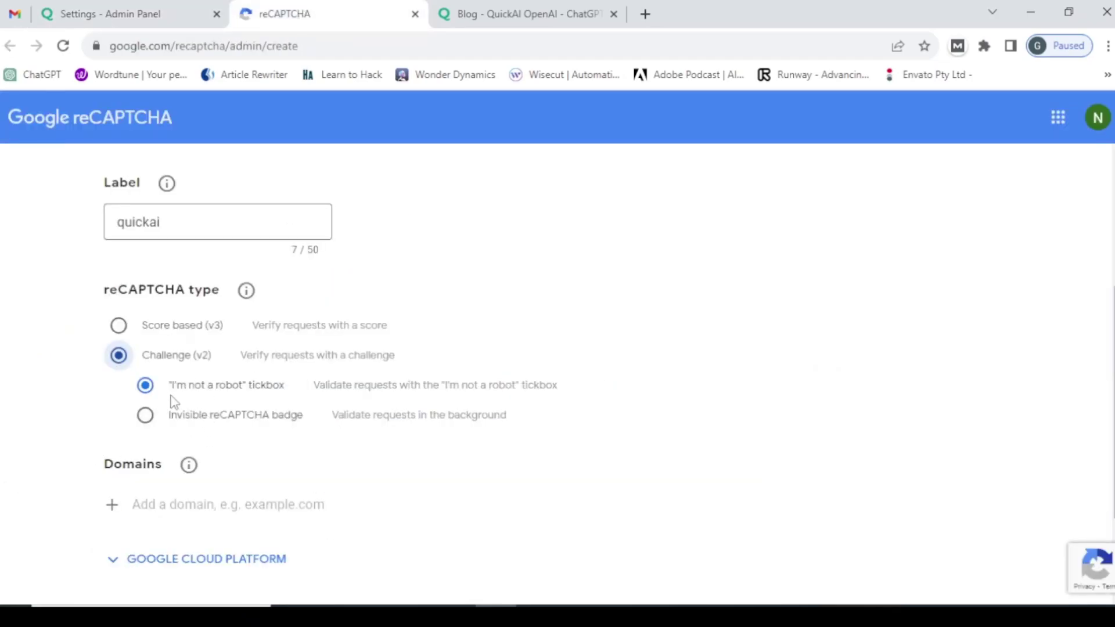
pyautogui.scroll(-2, 74, 452)
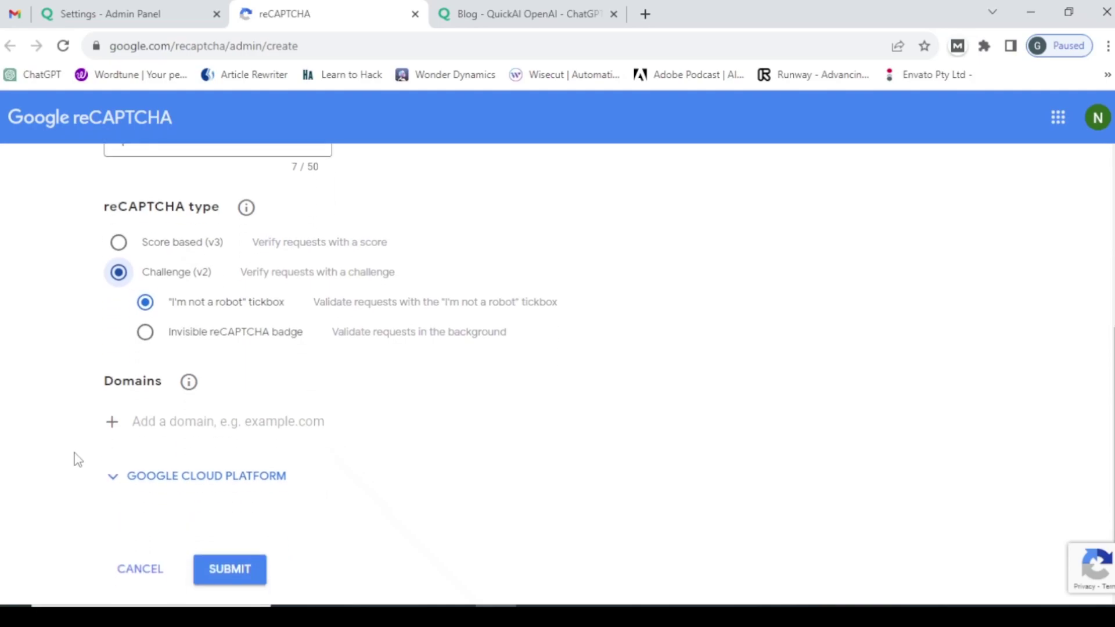
pyautogui.click(130, 9)
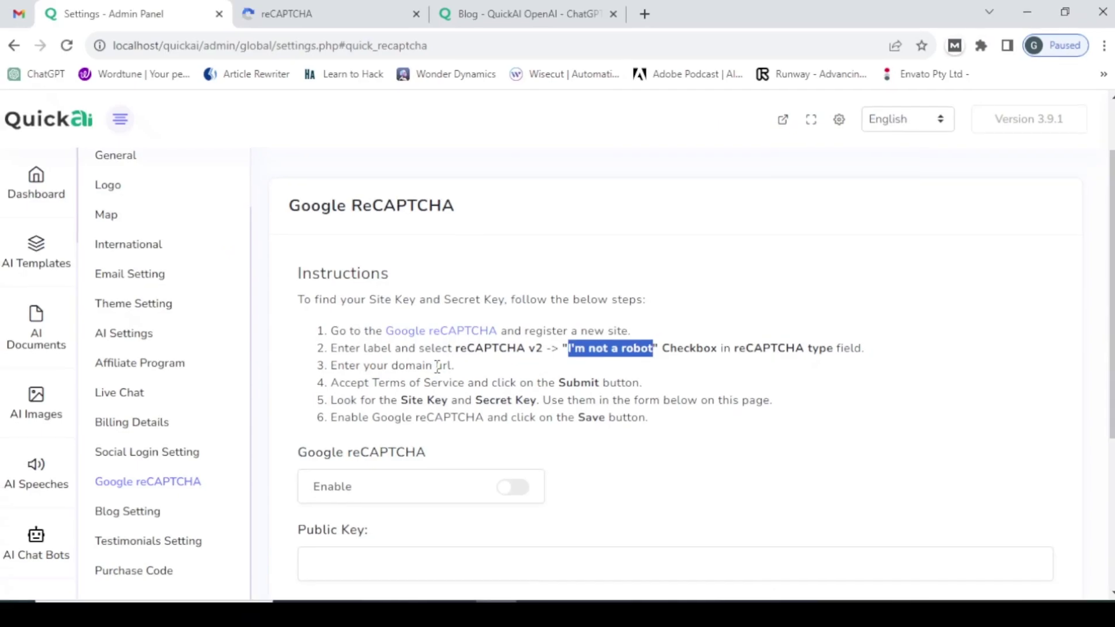
pyautogui.click(286, 12)
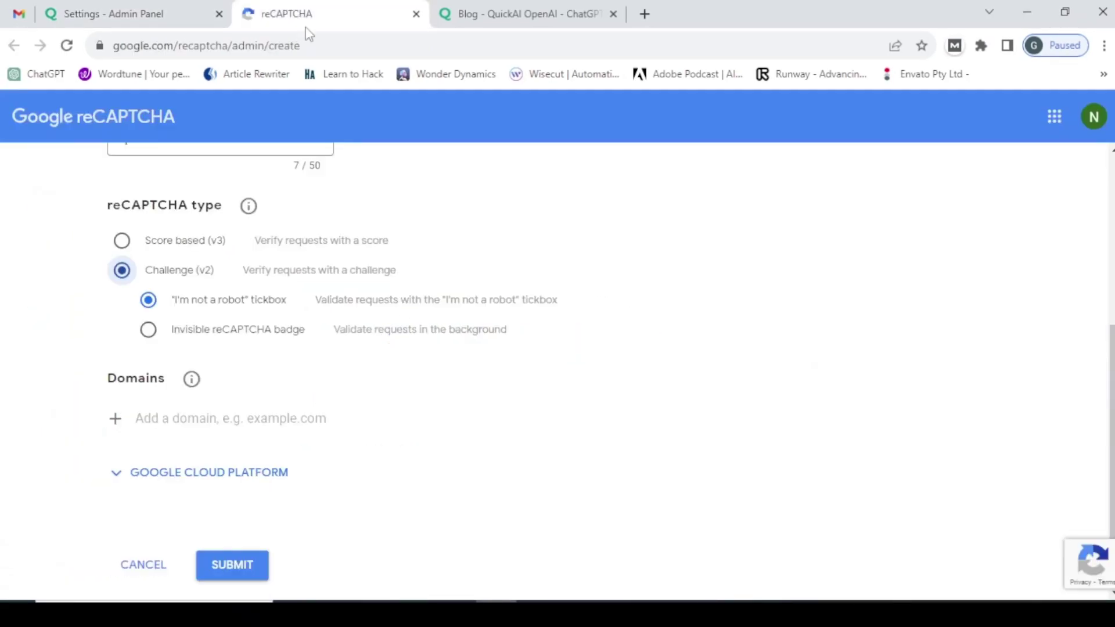
# - Focus the domain field and expand Google Cloud Platform, revealing project My Project 8862
pyautogui.click(216, 423)
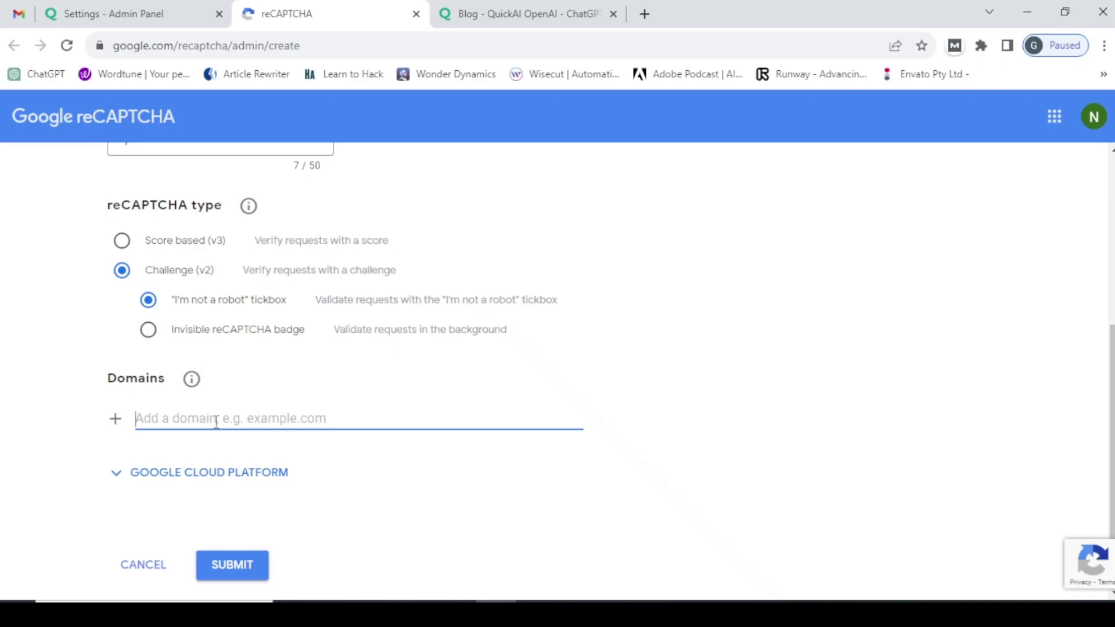
pyautogui.click(149, 8)
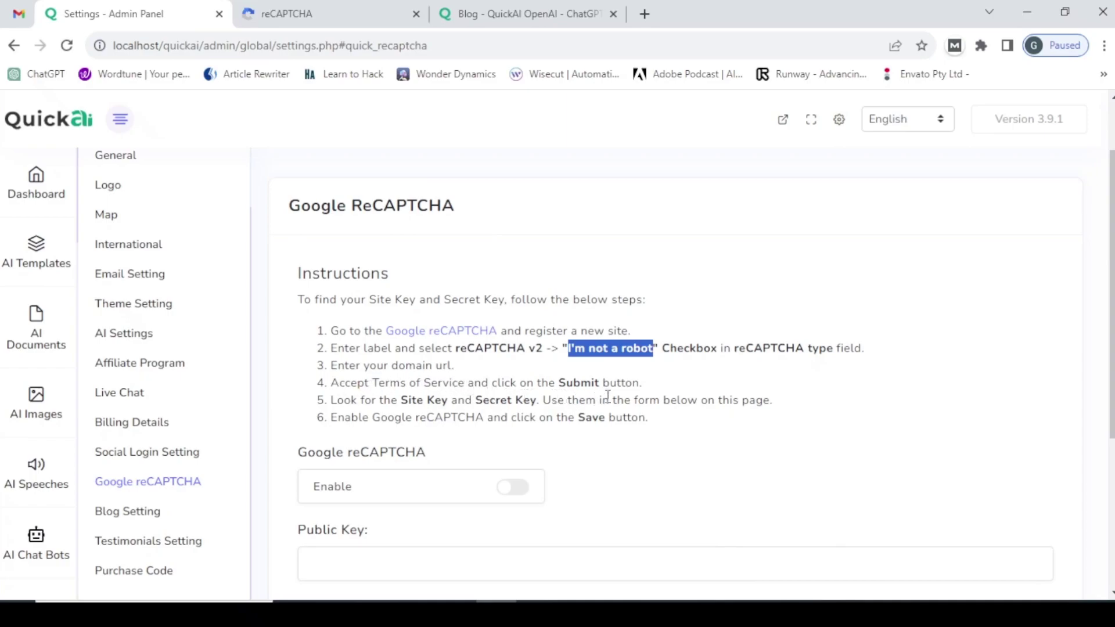
pyautogui.click(320, 8)
pyautogui.scroll(-1, 55, 441)
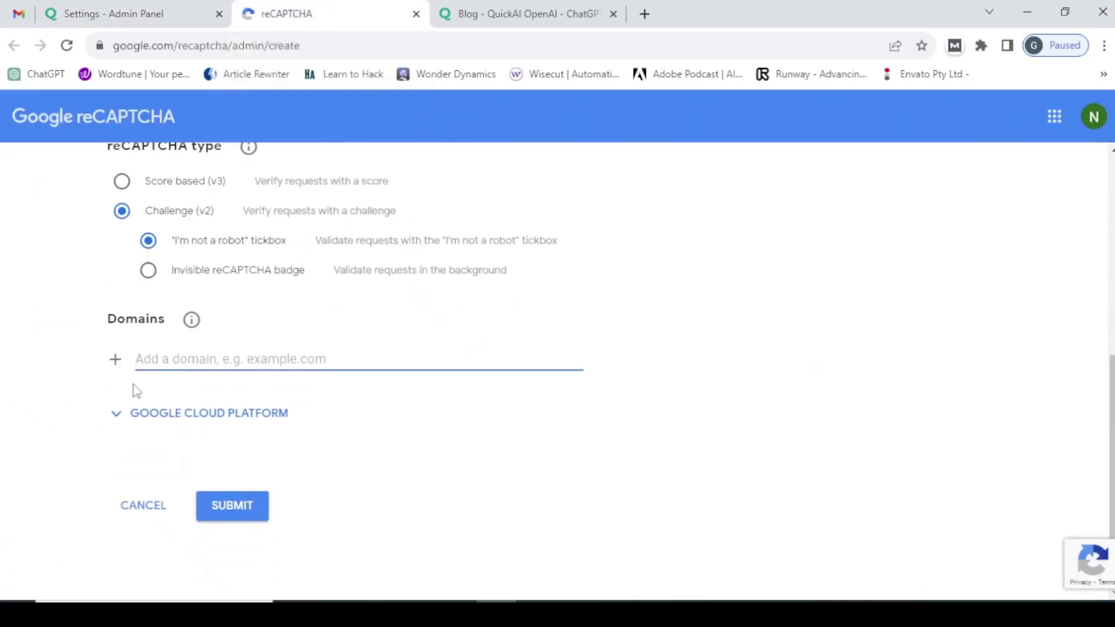
pyautogui.click(119, 416)
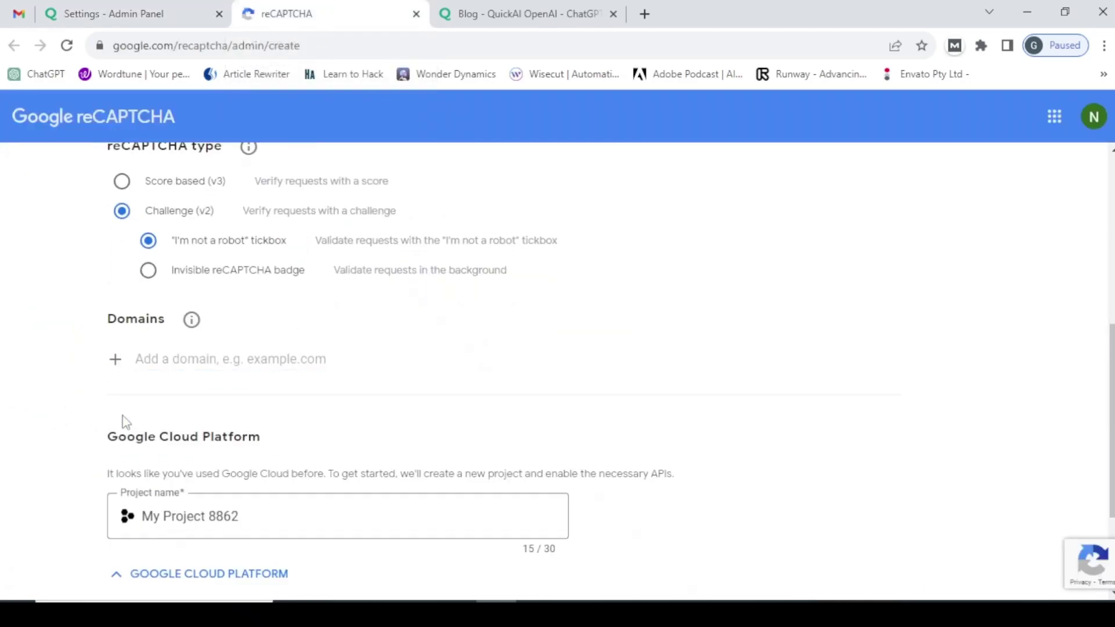
pyautogui.scroll(-3, 322, 427)
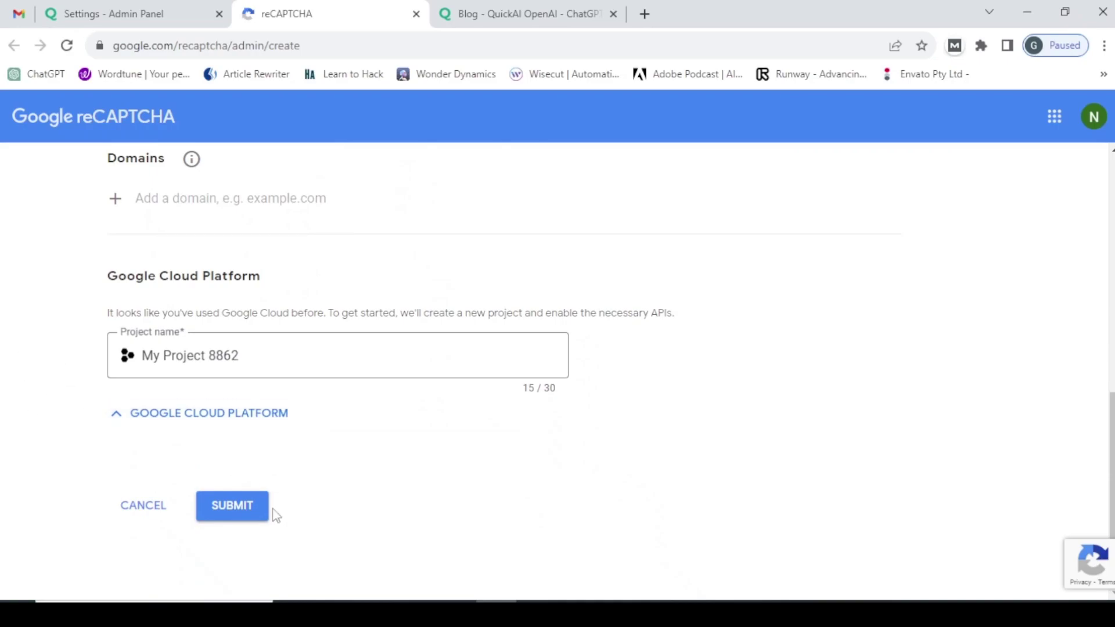
pyautogui.click(162, 12)
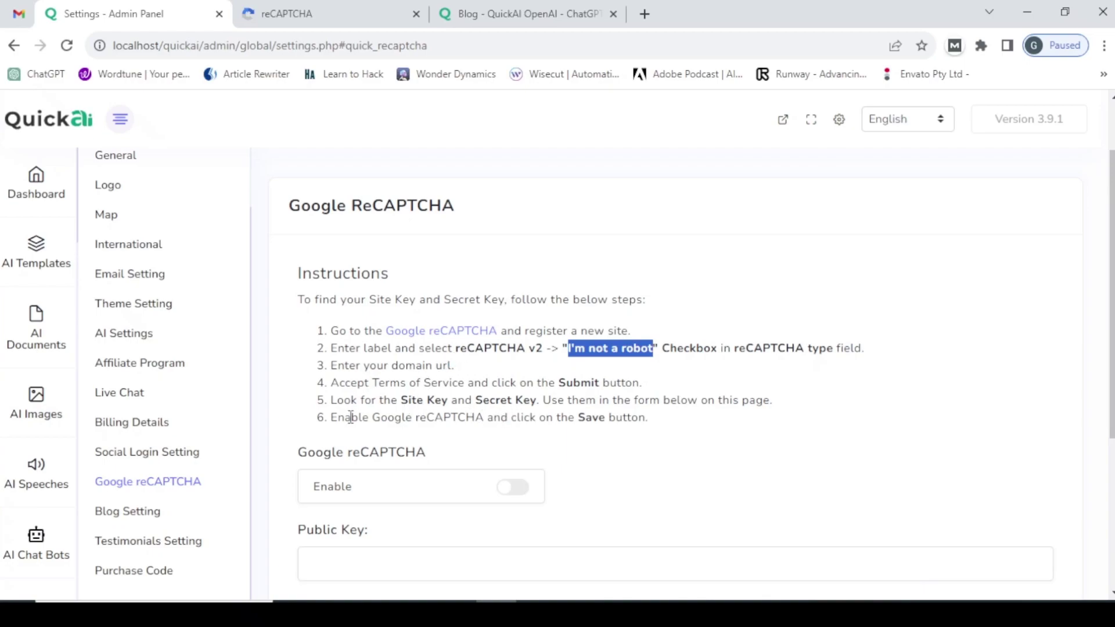
pyautogui.scroll(-3, 350, 417)
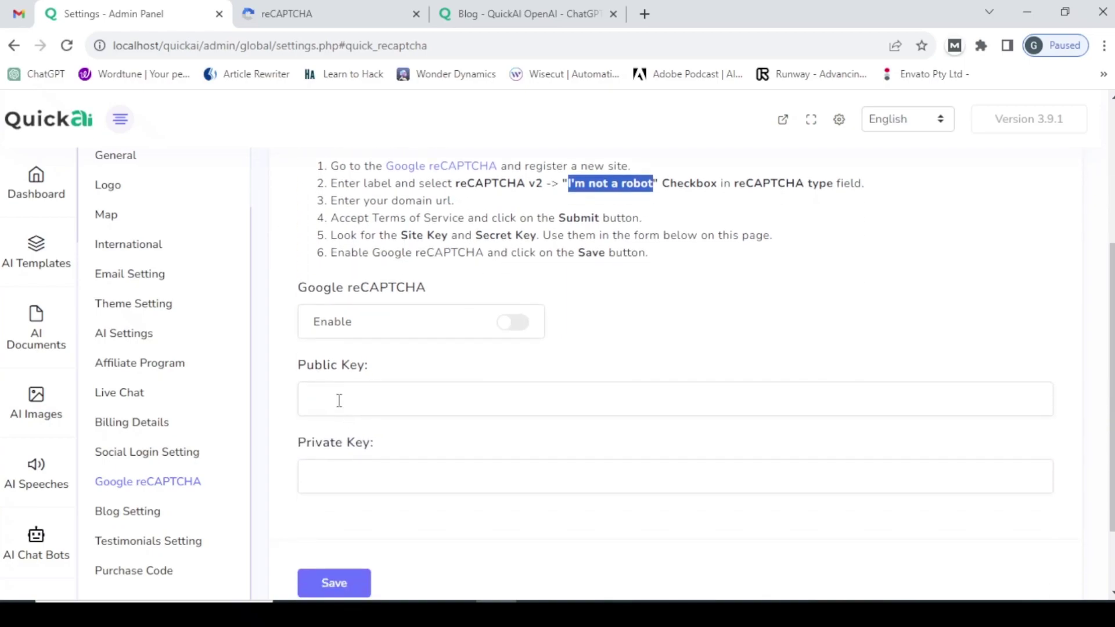
pyautogui.click(313, 15)
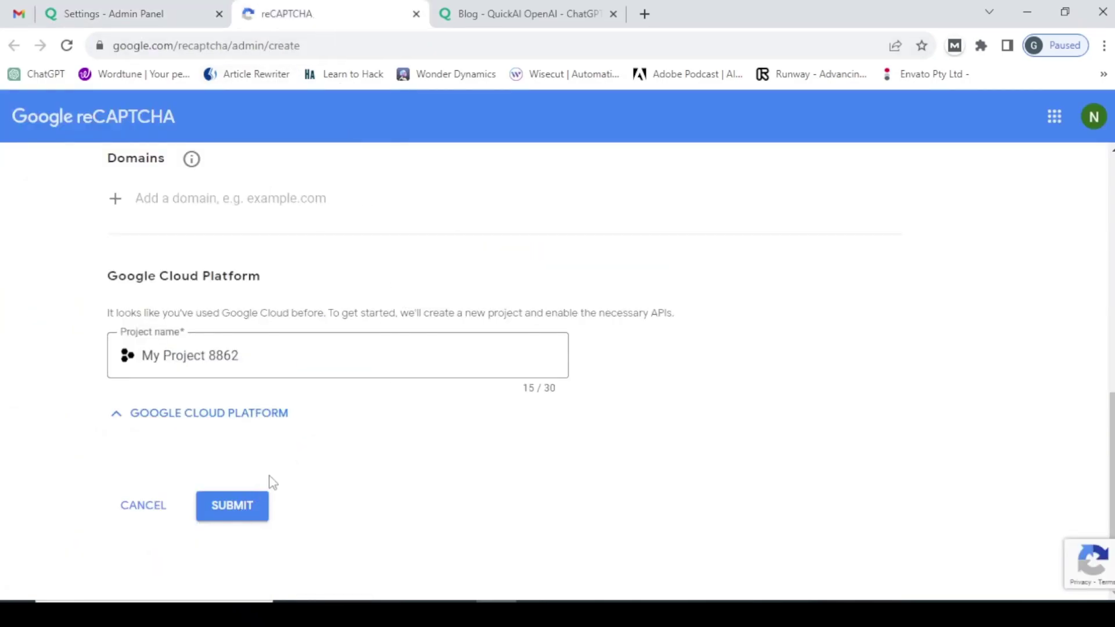
pyautogui.click(135, 9)
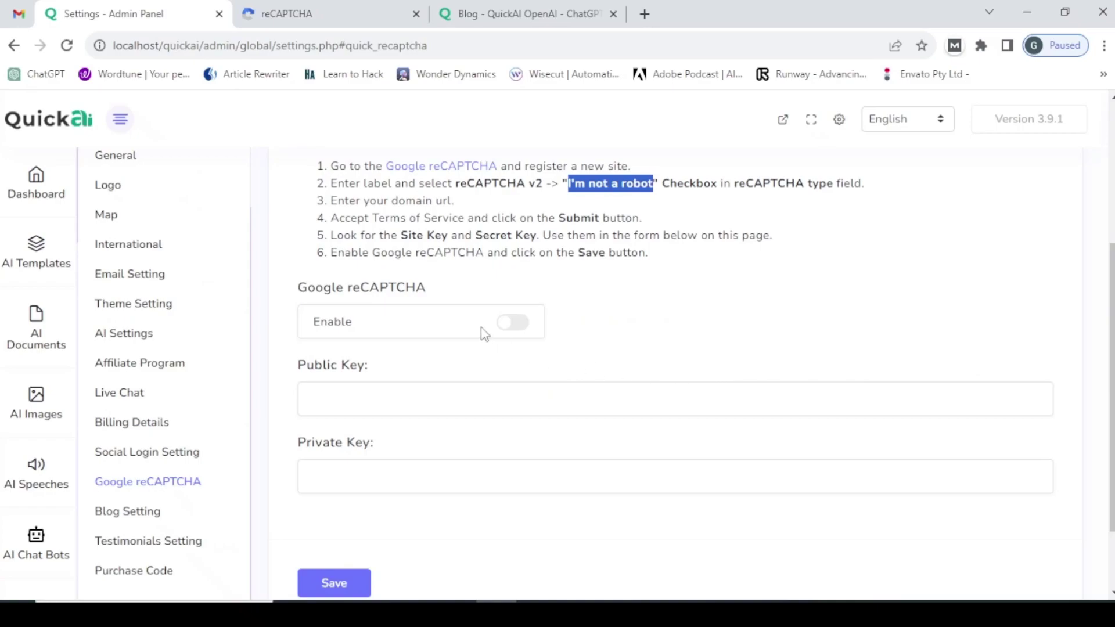
pyautogui.click(369, 399)
pyautogui.click(391, 481)
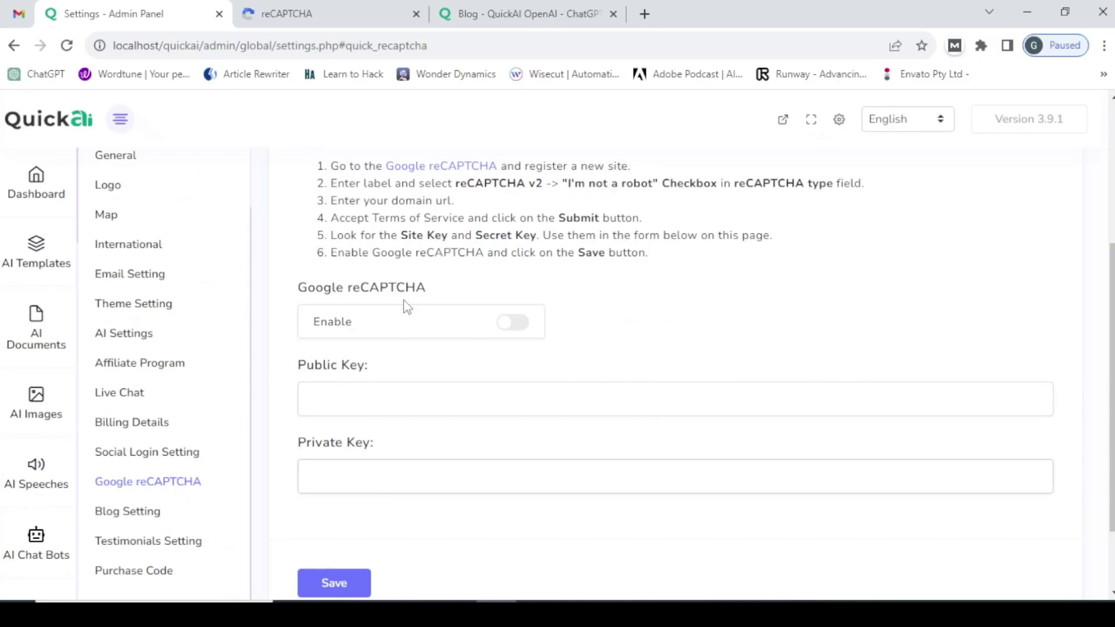
pyautogui.click(358, 404)
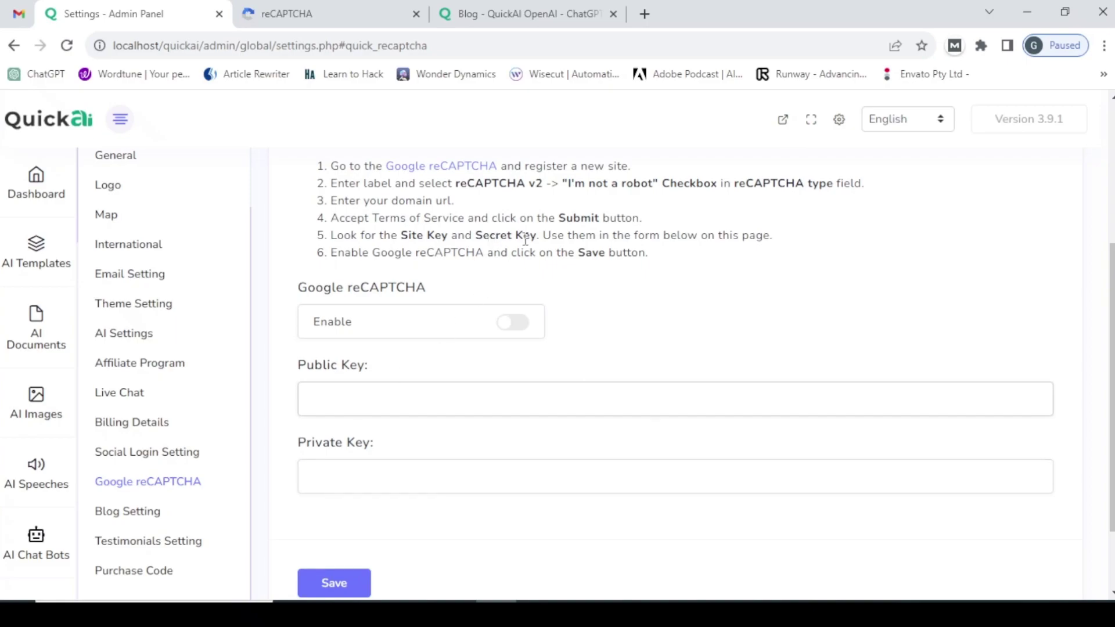
pyautogui.click(317, 471)
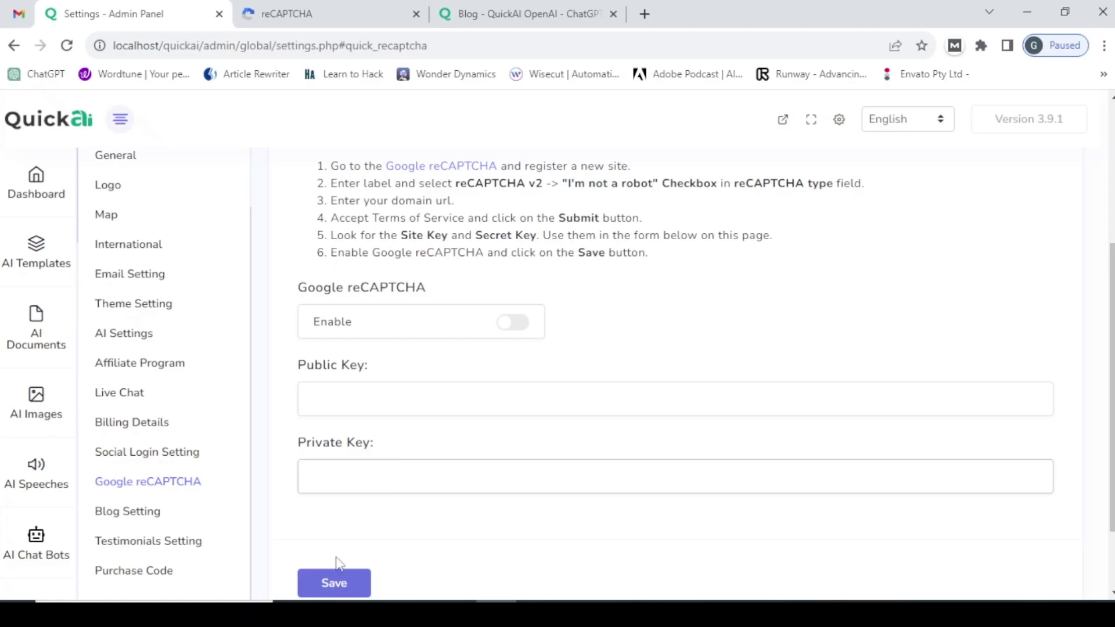
pyautogui.scroll(2, 427, 393)
pyautogui.scroll(2, 427, 393)
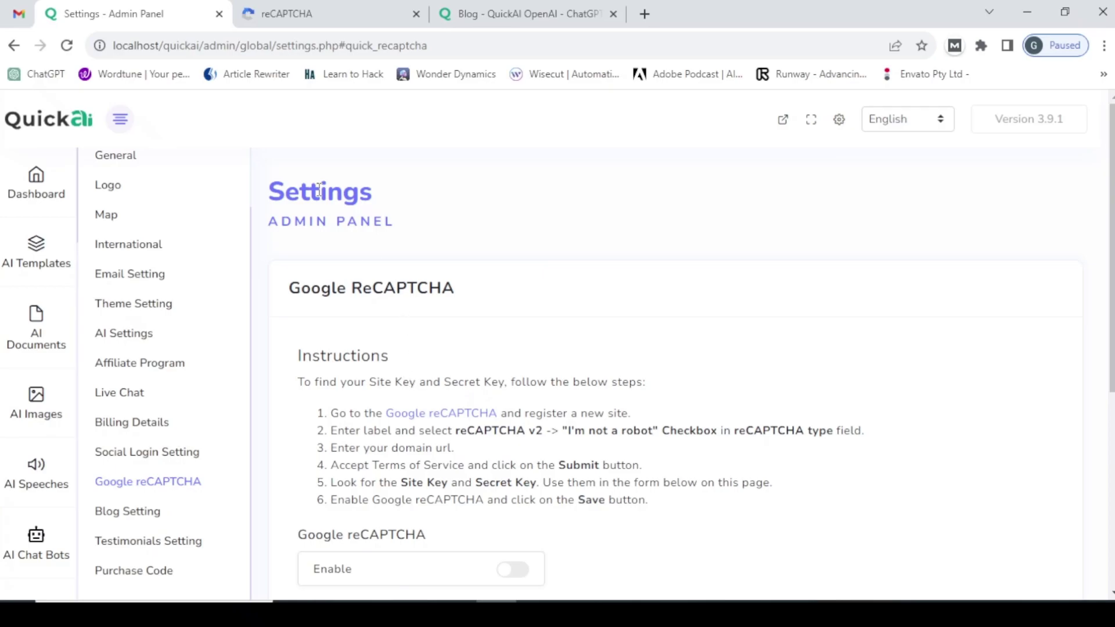
# - Switch off Blog Enable and save, then close the reCAPTCHA tab and view the front-end Blog page
pyautogui.click(152, 521)
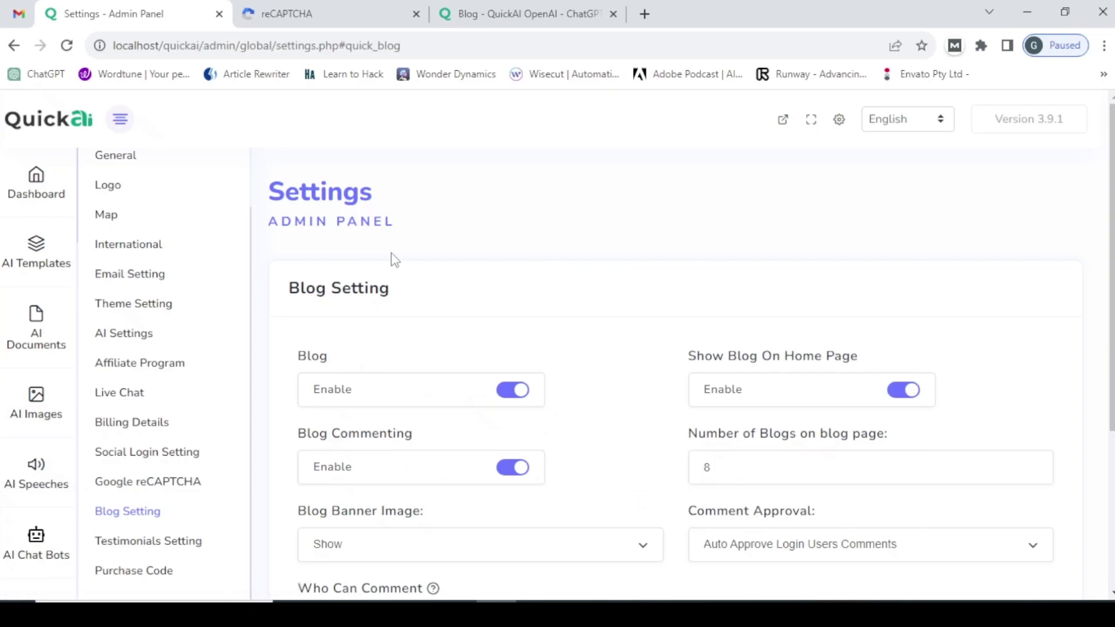
pyautogui.scroll(-1, 401, 257)
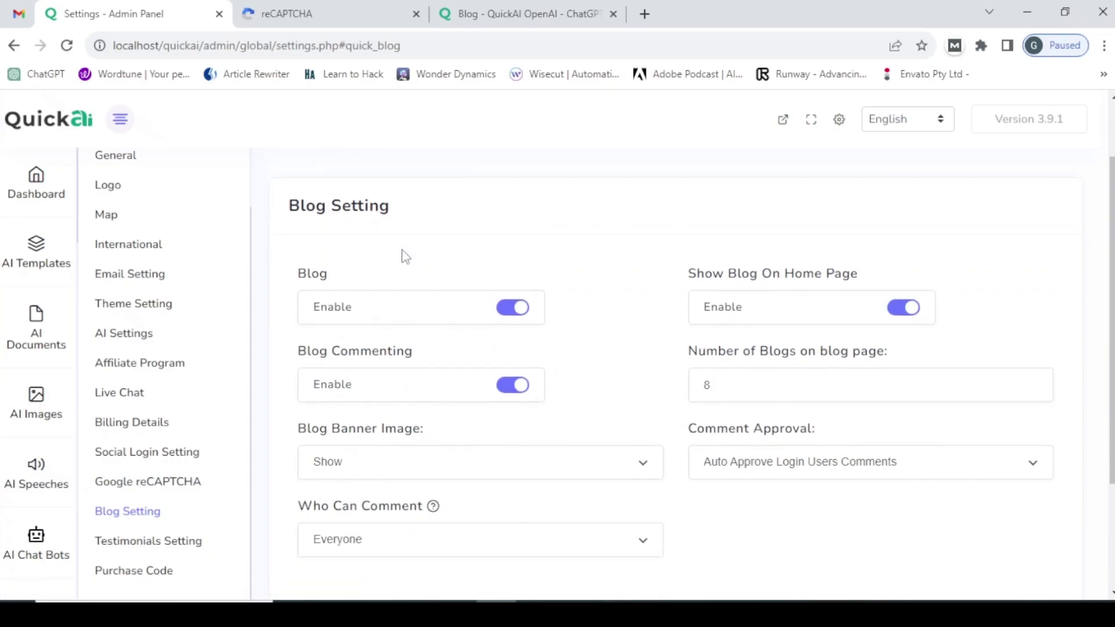
pyautogui.click(510, 314)
pyautogui.scroll(-2, 453, 381)
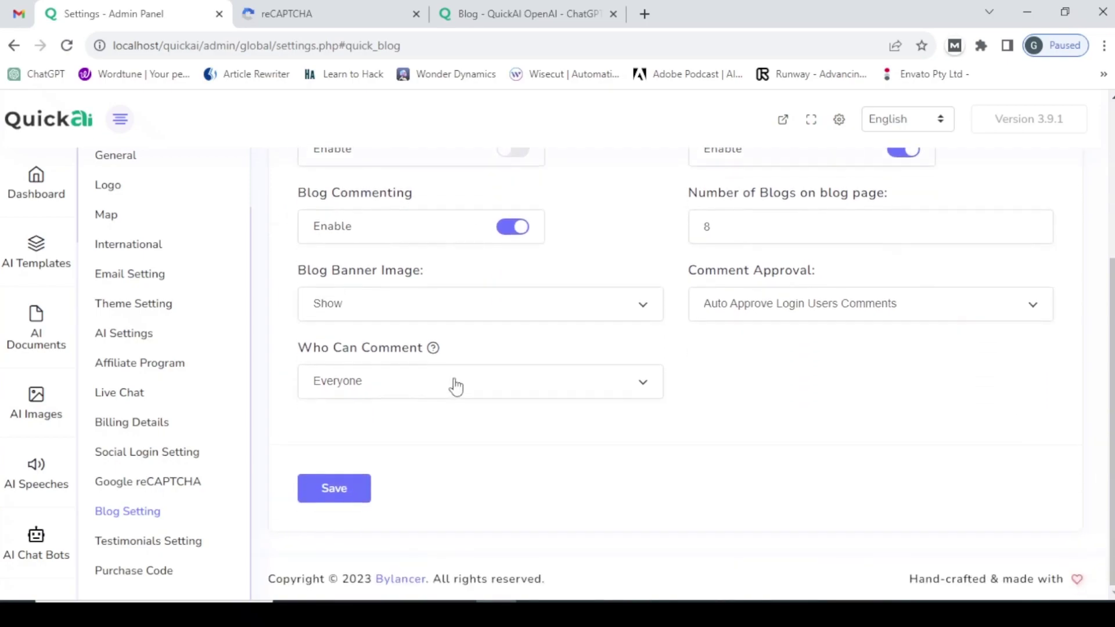
pyautogui.scroll(1, 455, 387)
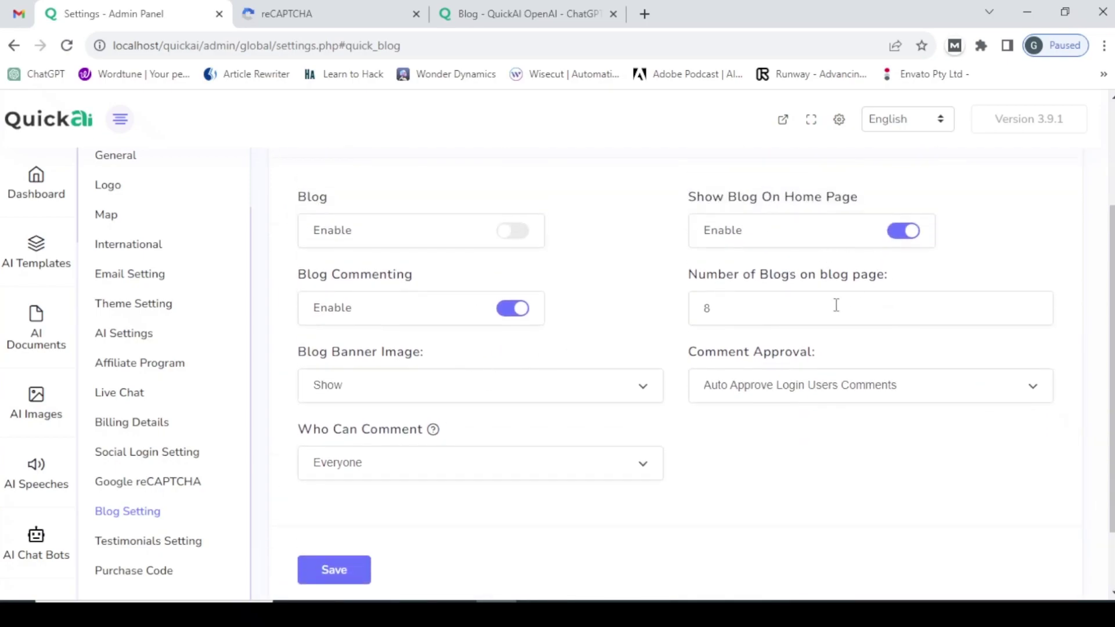
pyautogui.click(331, 575)
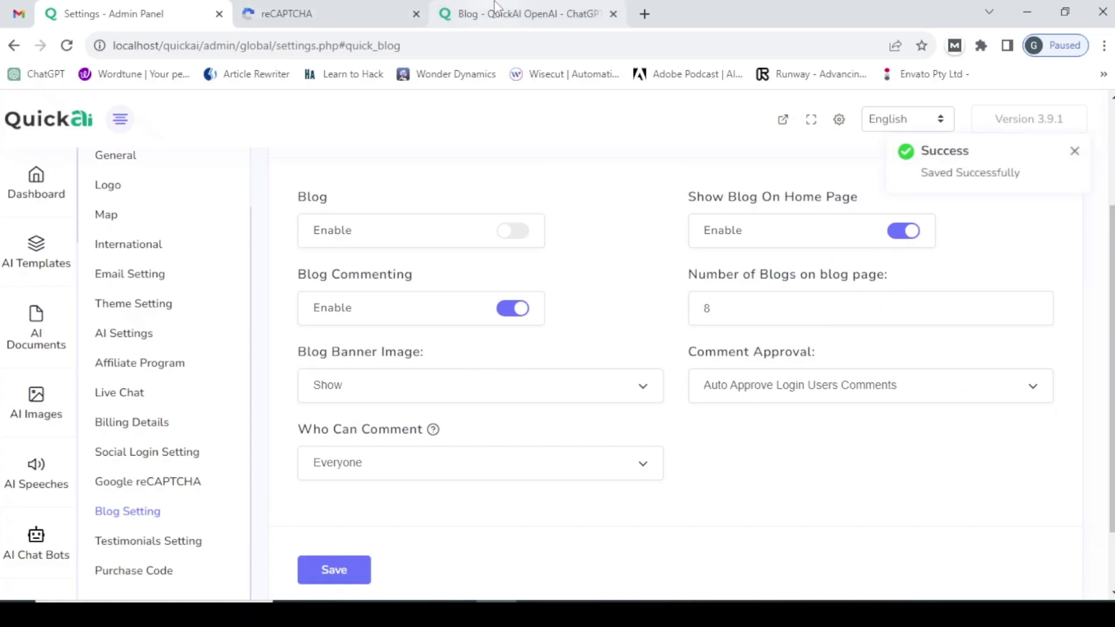
pyautogui.click(415, 14)
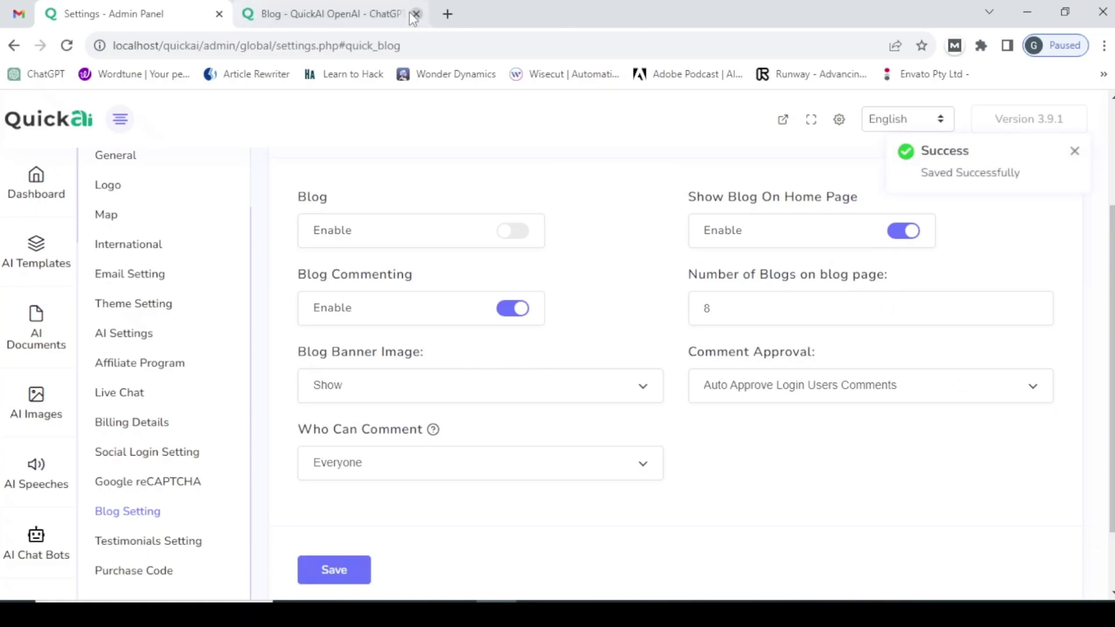
pyautogui.click(377, 13)
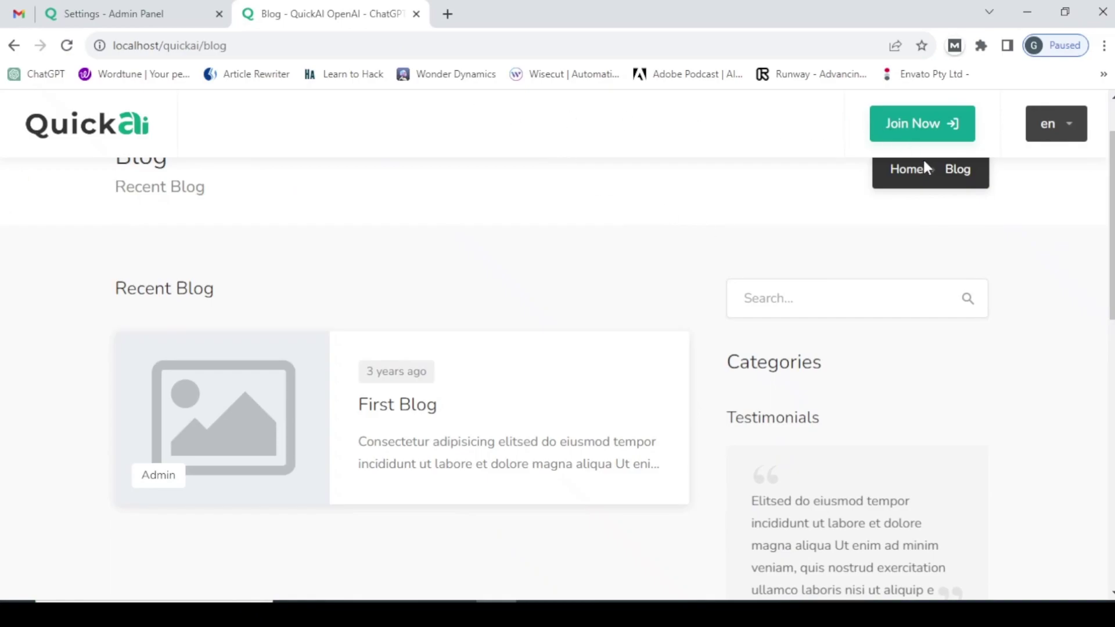
# - Reload localhost/quickai/blog to confirm it shows page-not-found, then load the QuickAI home page
pyautogui.click(258, 51)
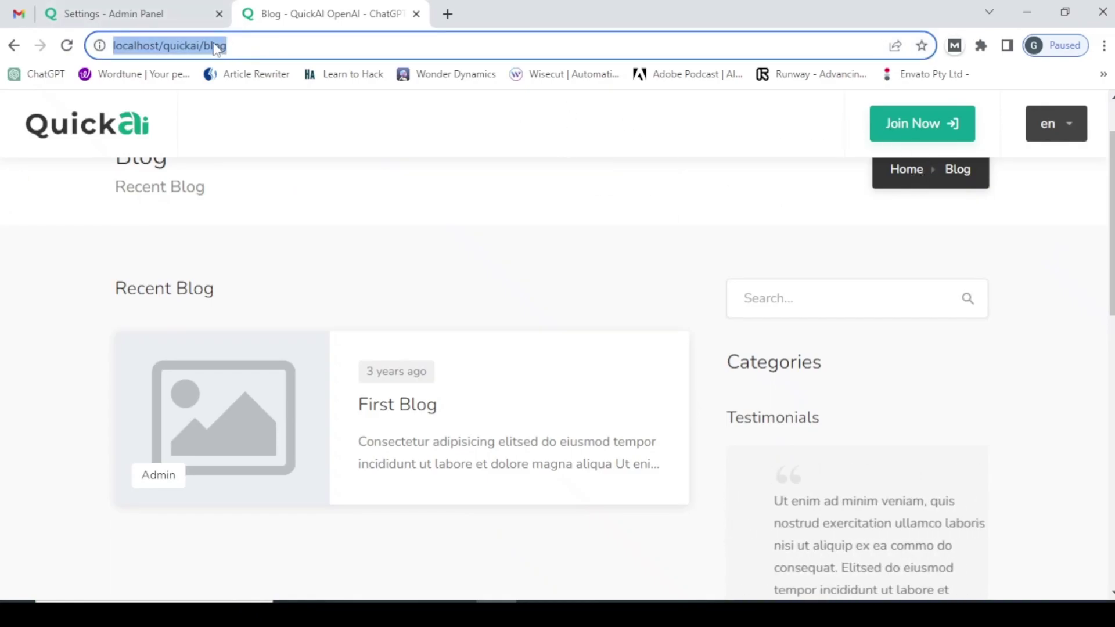
pyautogui.press('Return')
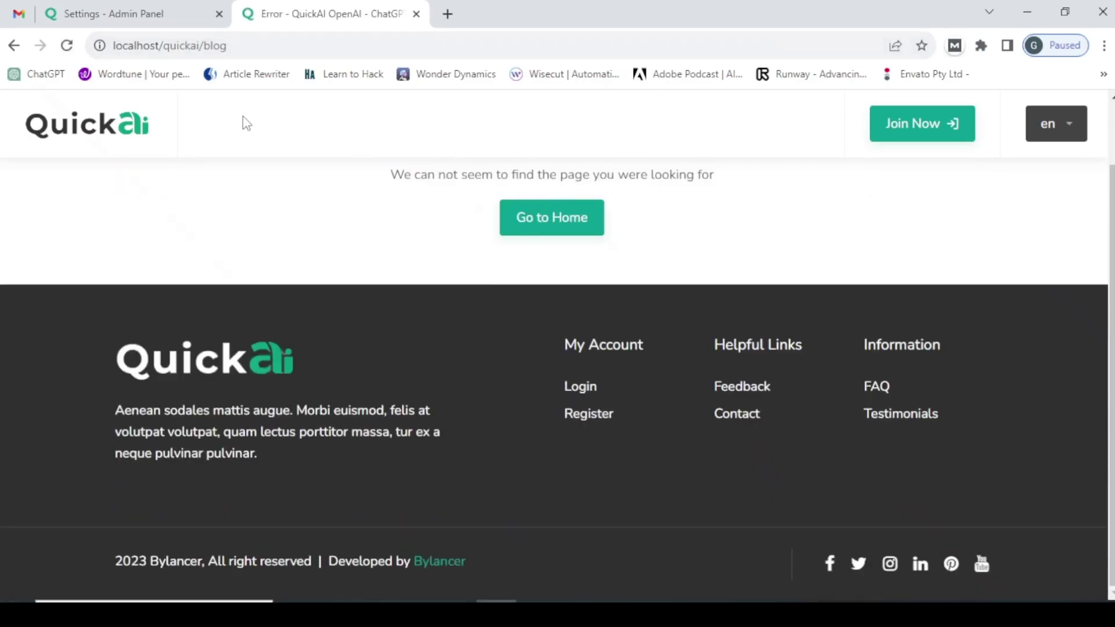
pyautogui.doubleClick(222, 54)
pyautogui.press('BackSpace')
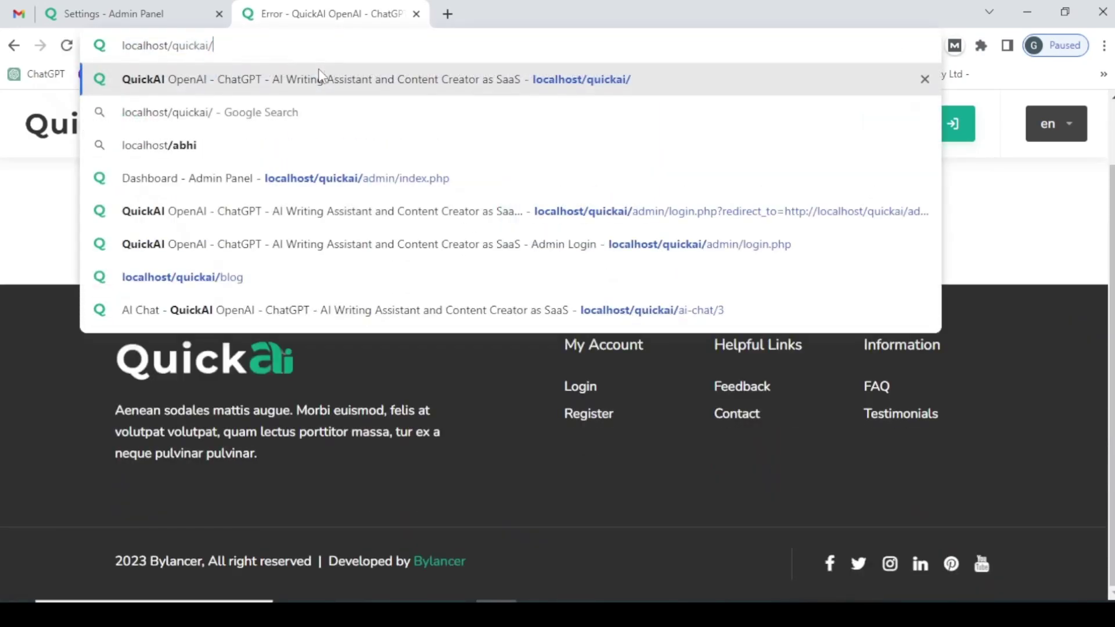
pyautogui.press('Return')
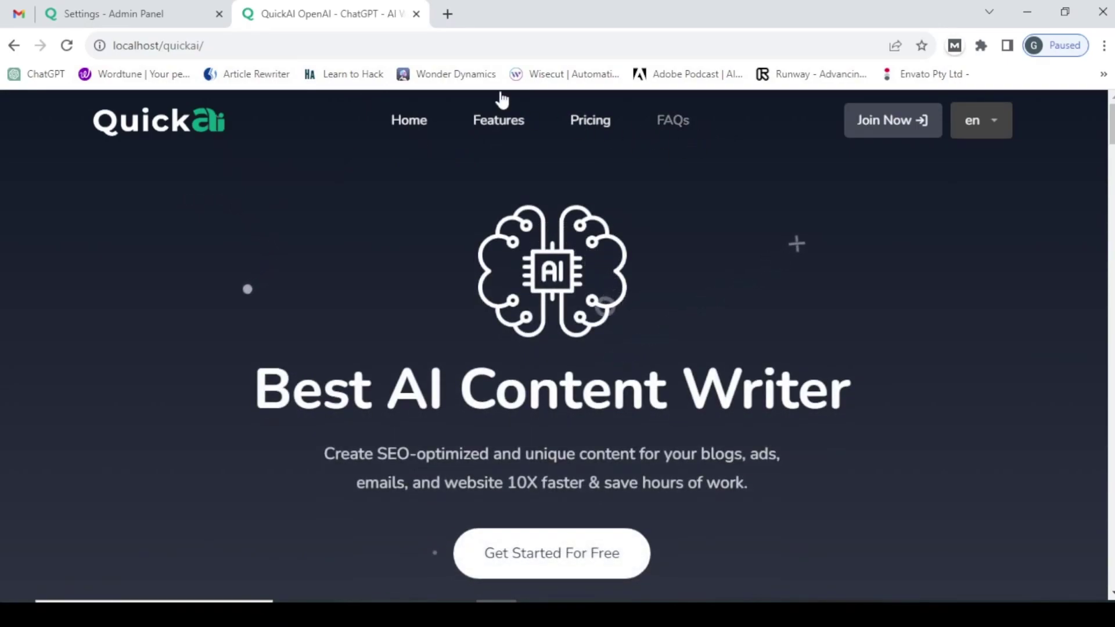
# - Switch the Blog toggle back on and save the blog settings
pyautogui.click(185, 8)
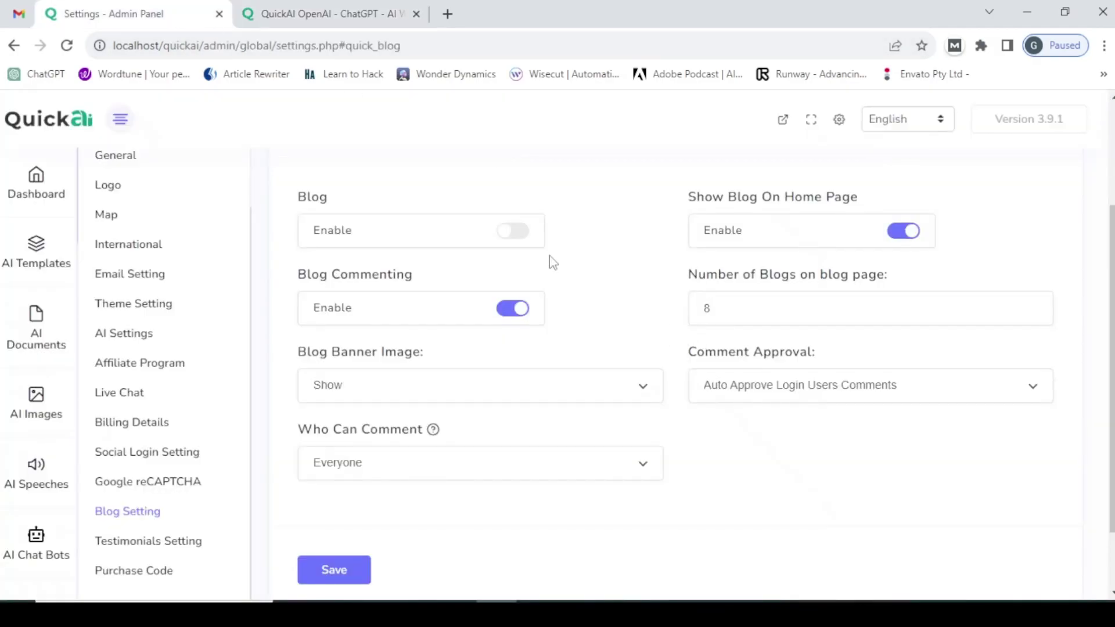
pyautogui.click(528, 244)
pyautogui.click(345, 560)
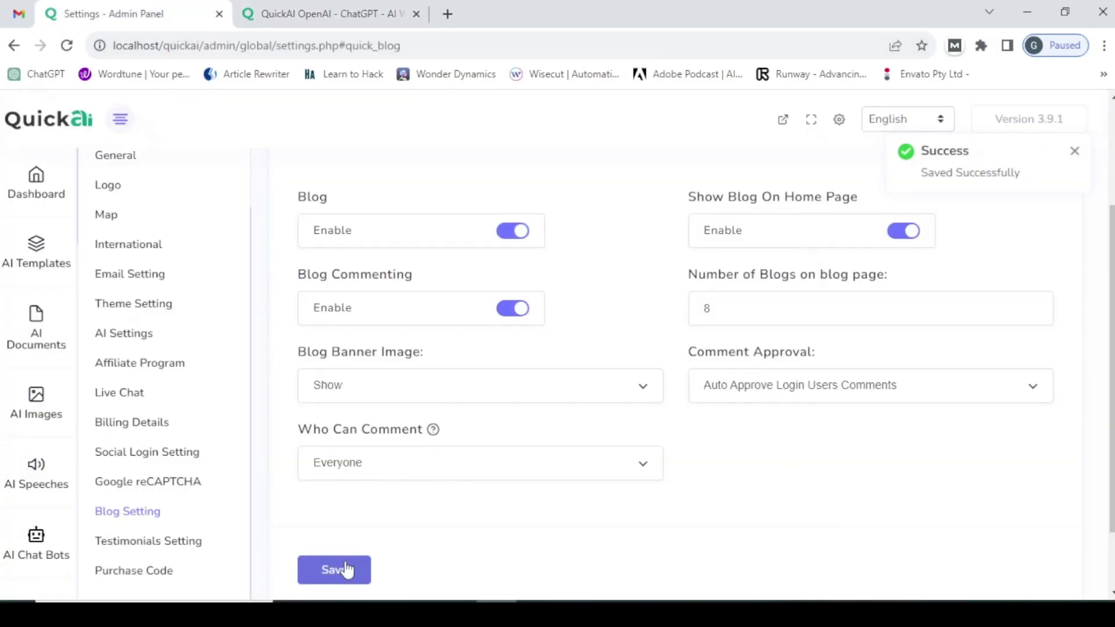
# - Reload the front-end home page and jump to its Recent Blog section
pyautogui.click(325, 14)
pyautogui.click(279, 46)
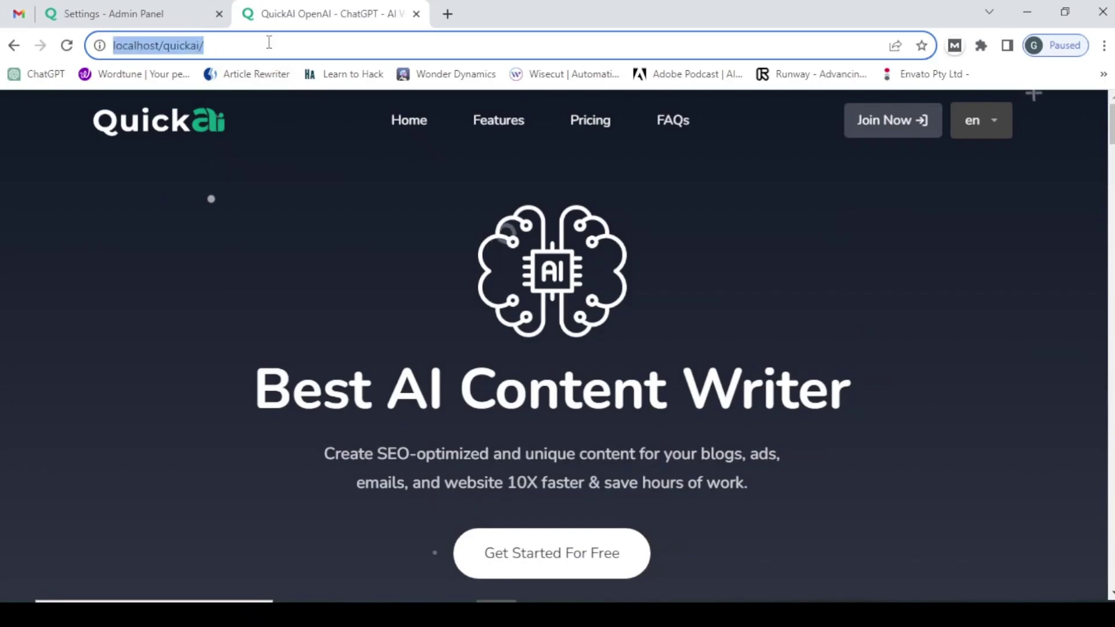
pyautogui.press('Return')
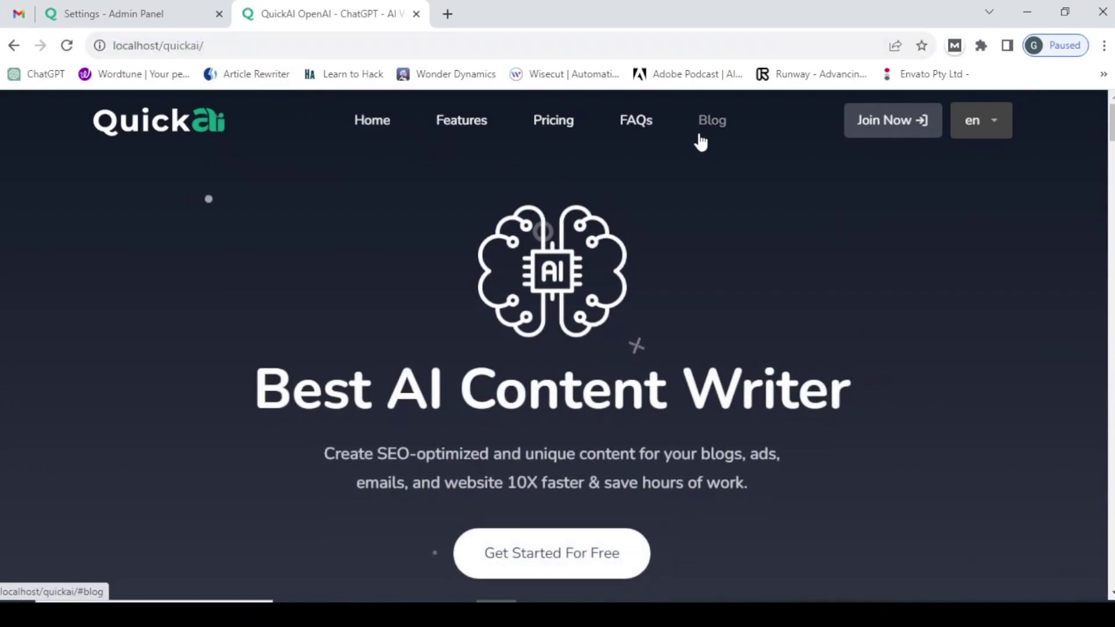
pyautogui.click(705, 129)
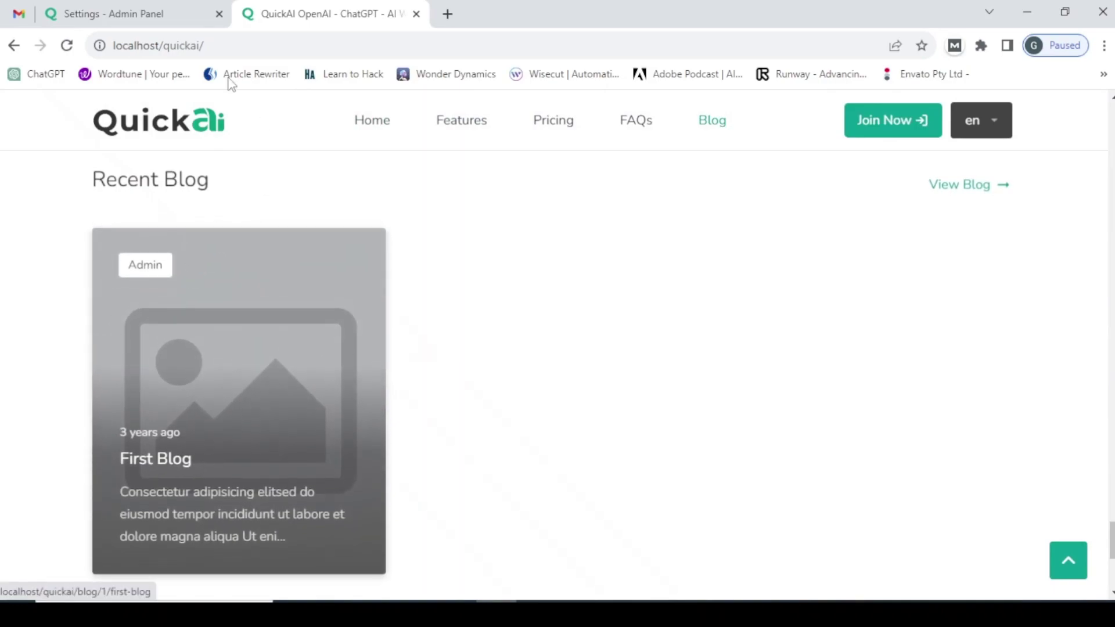
# - Turn off Show Blog On Home Page and save the blog settings
pyautogui.click(132, 7)
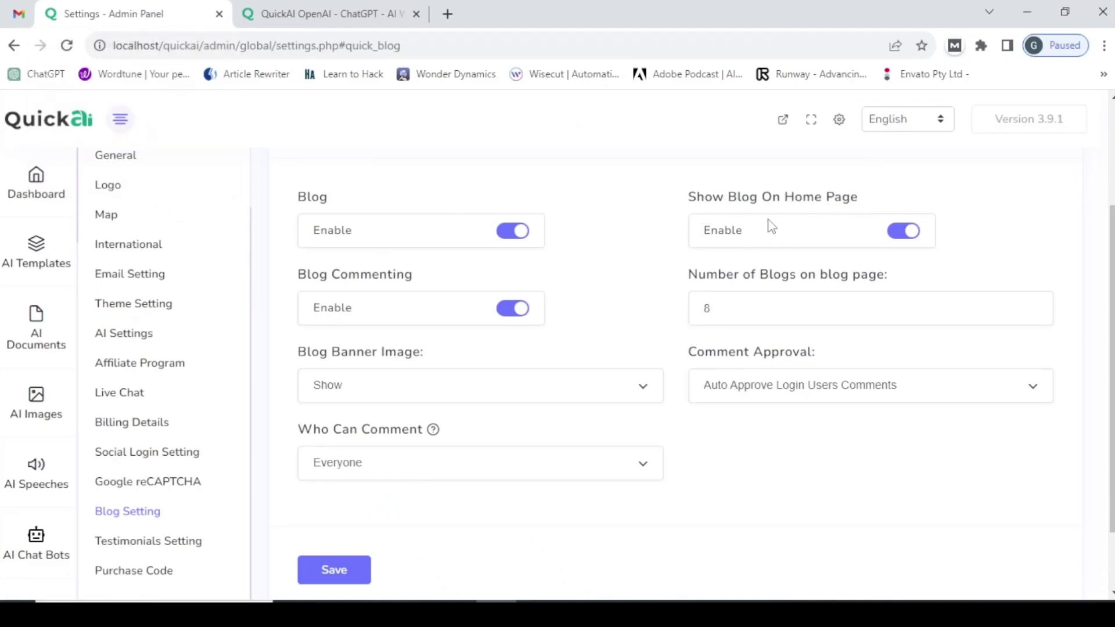
pyautogui.click(904, 231)
pyautogui.click(360, 574)
pyautogui.click(318, 10)
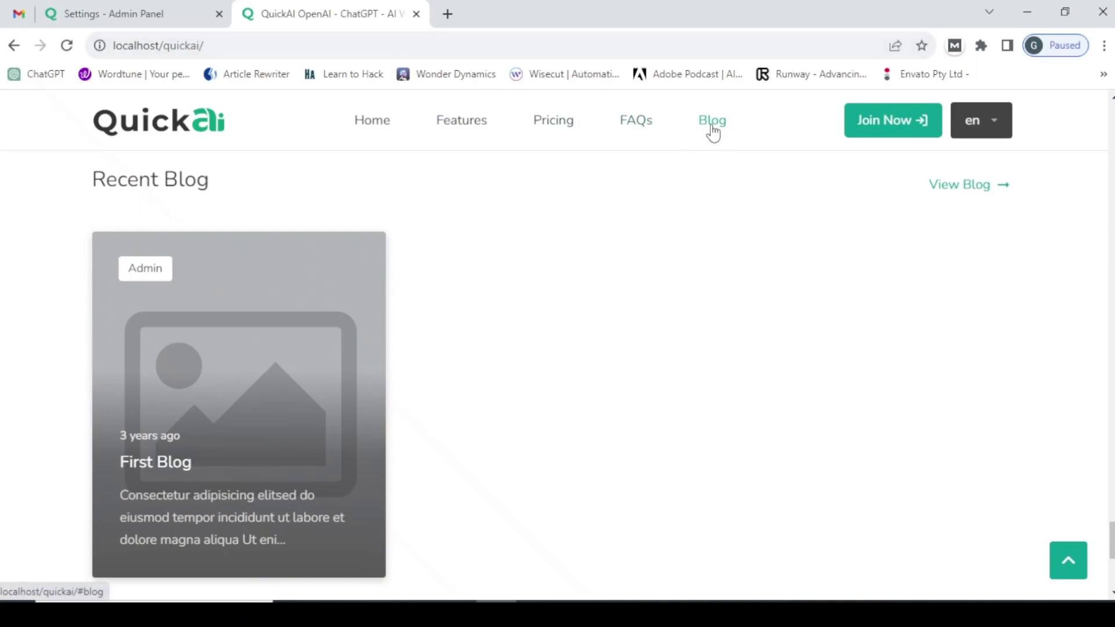
pyautogui.hotkey('ctrl', 'shift', 'Tab')
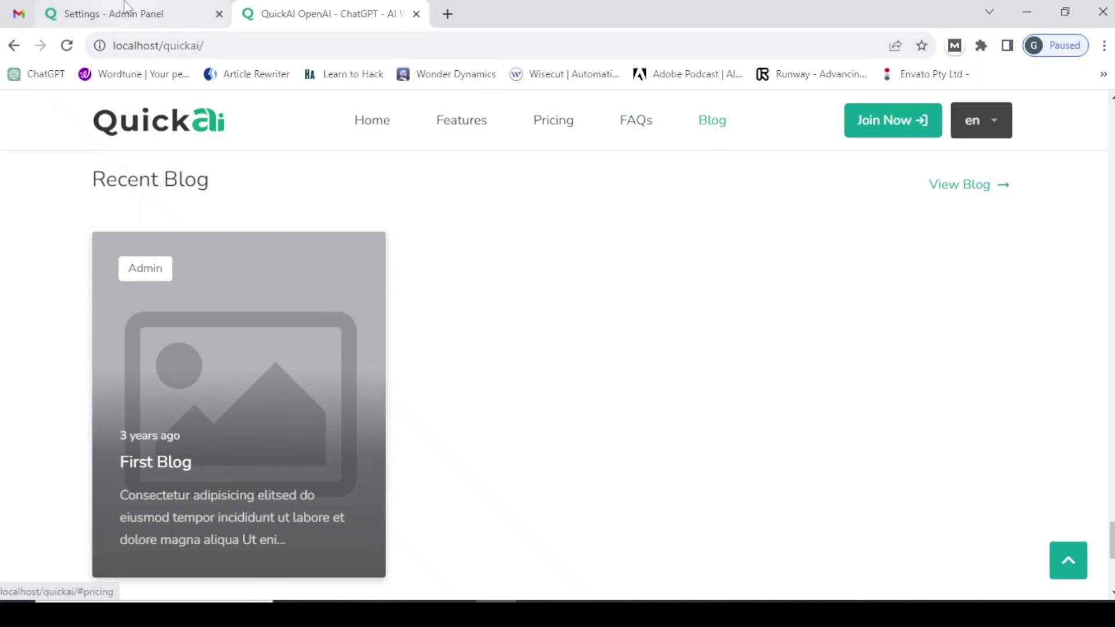
# - Save the blog settings and reload the home page to confirm the blog section is gone
pyautogui.click(334, 569)
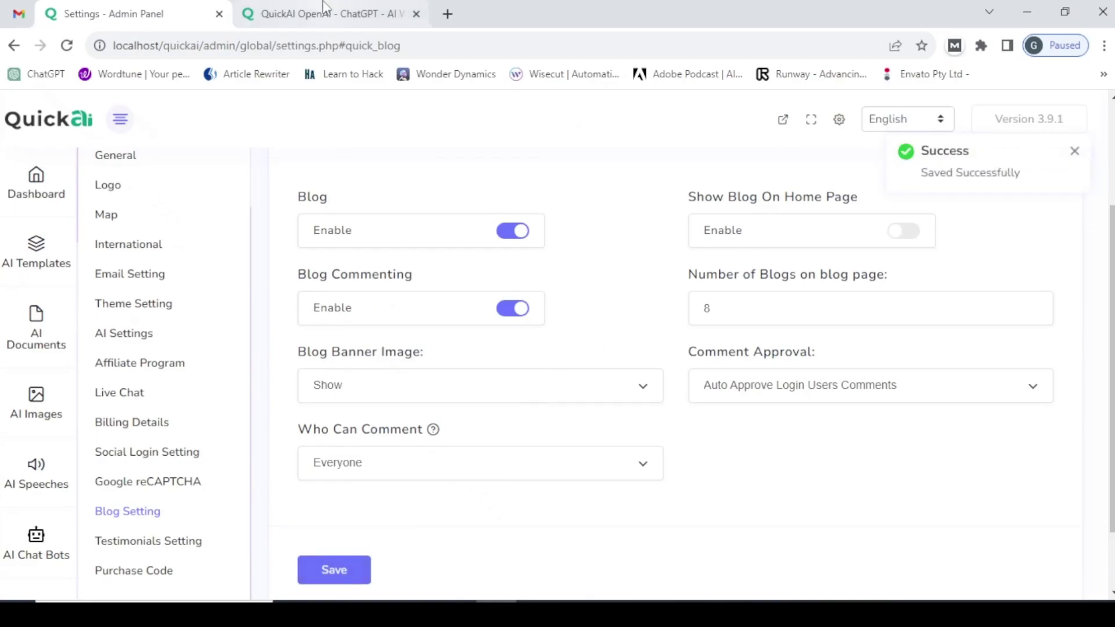
pyautogui.click(323, 14)
pyautogui.click(357, 45)
pyautogui.press('Return')
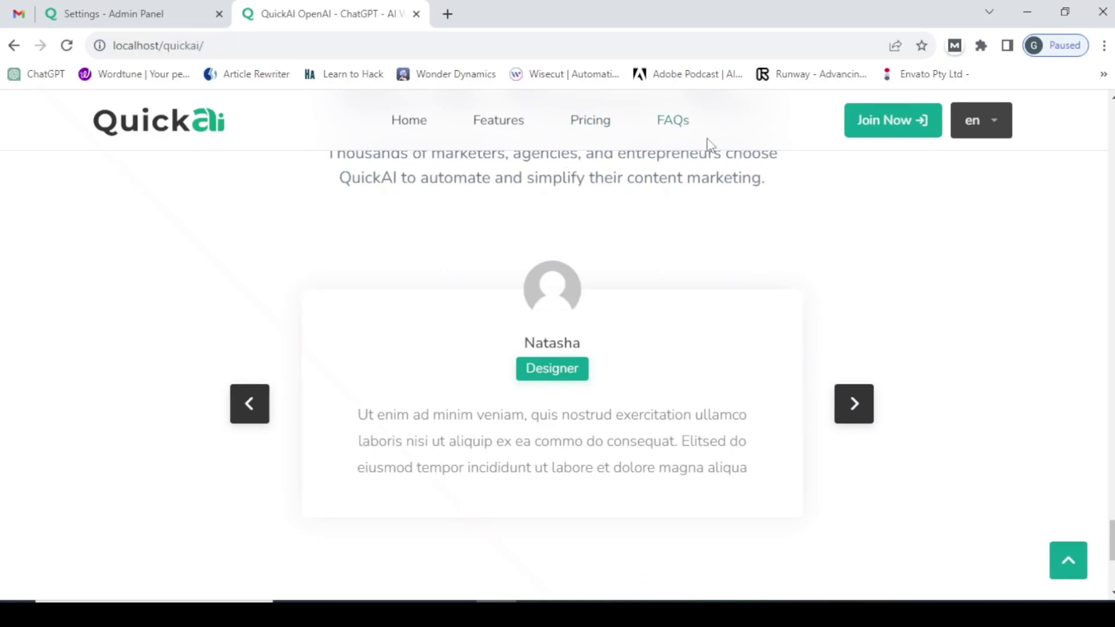
# - Re-enable Show Blog On Home Page, save, and check Recent Blog on the reloaded home page
pyautogui.hotkey('ctrl', 'shift', 'Tab')
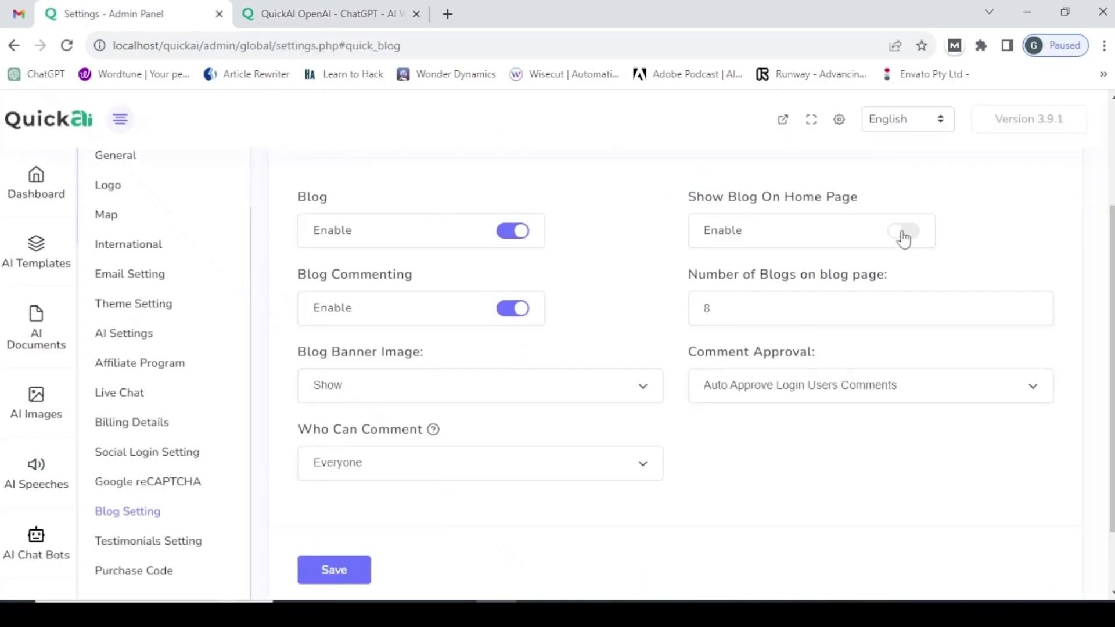
pyautogui.click(903, 231)
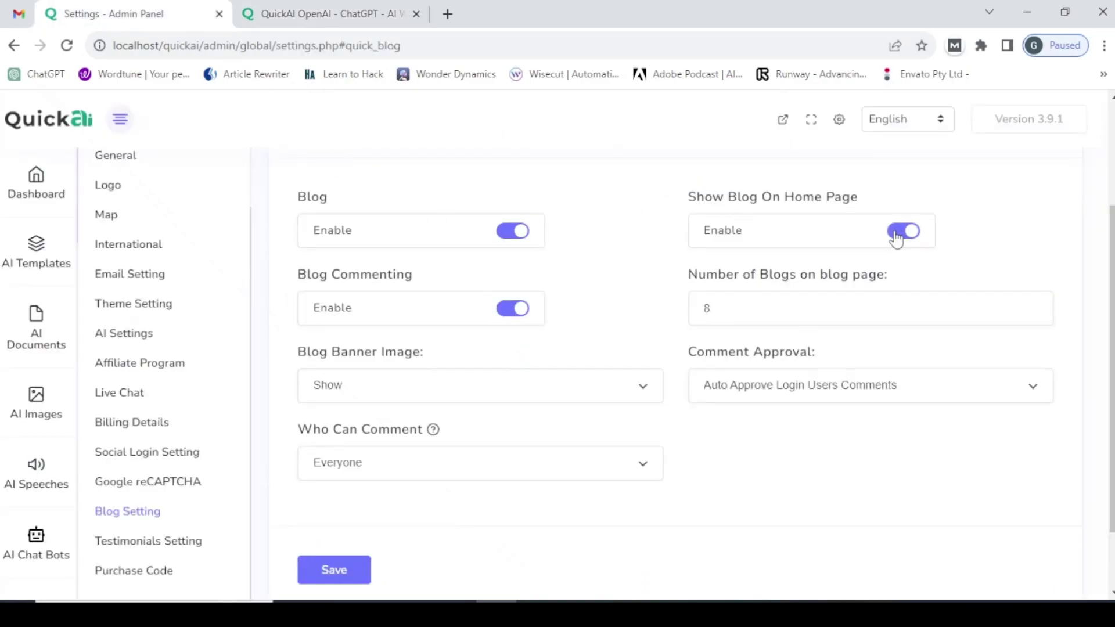
pyautogui.click(351, 570)
pyautogui.click(340, 13)
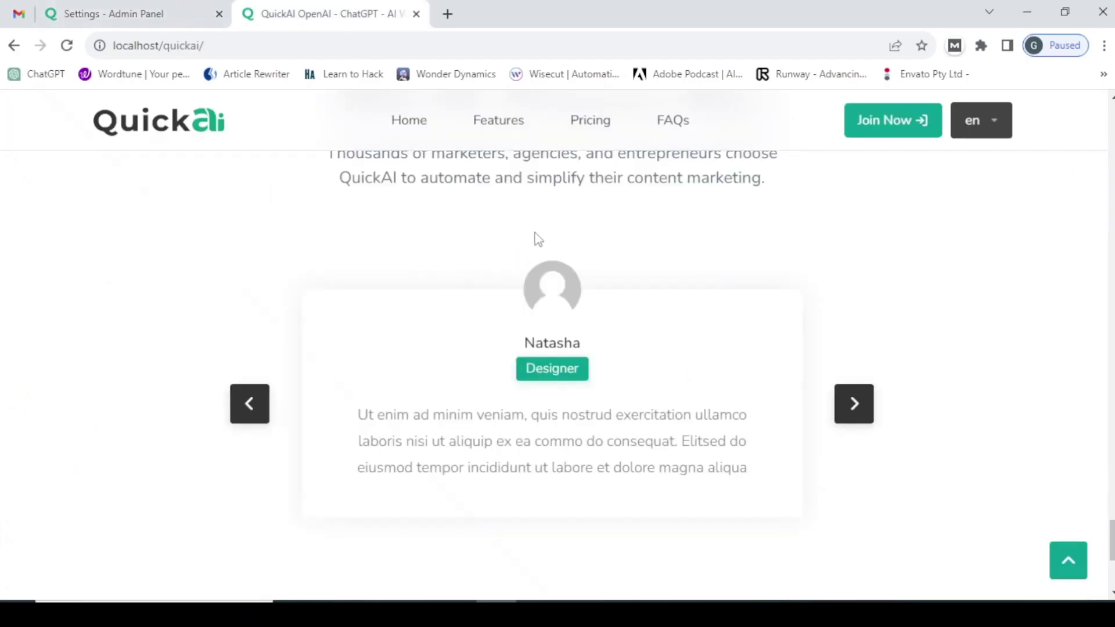
pyautogui.click(383, 49)
pyautogui.press('Return')
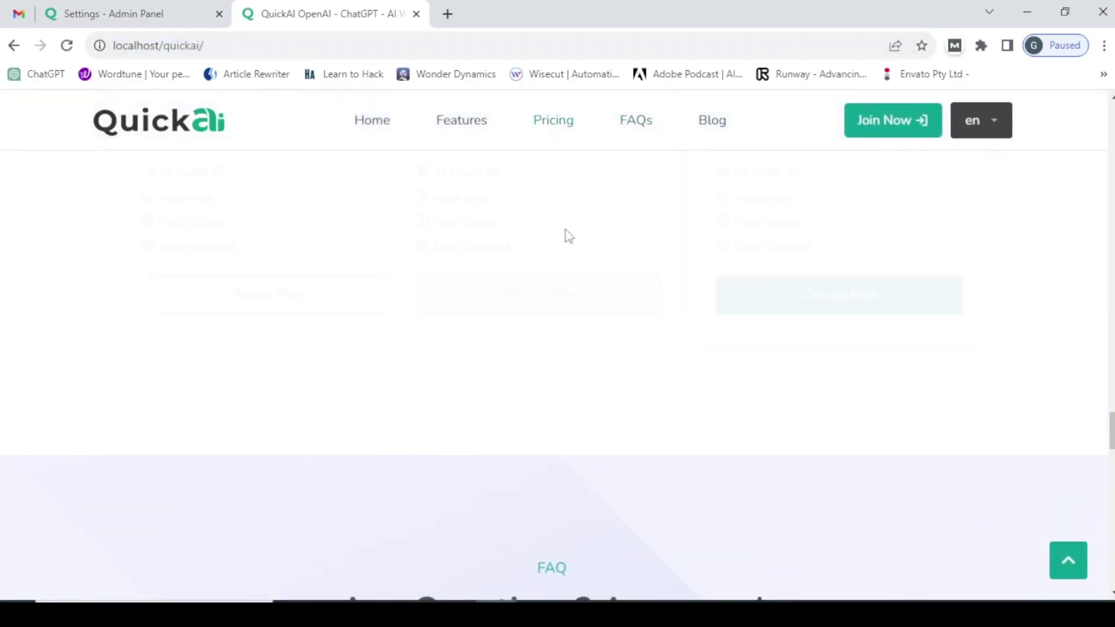
pyautogui.click(717, 119)
# - Open the First Blog post and scroll through its content, comments and sidebar testimonials
pyautogui.click(262, 416)
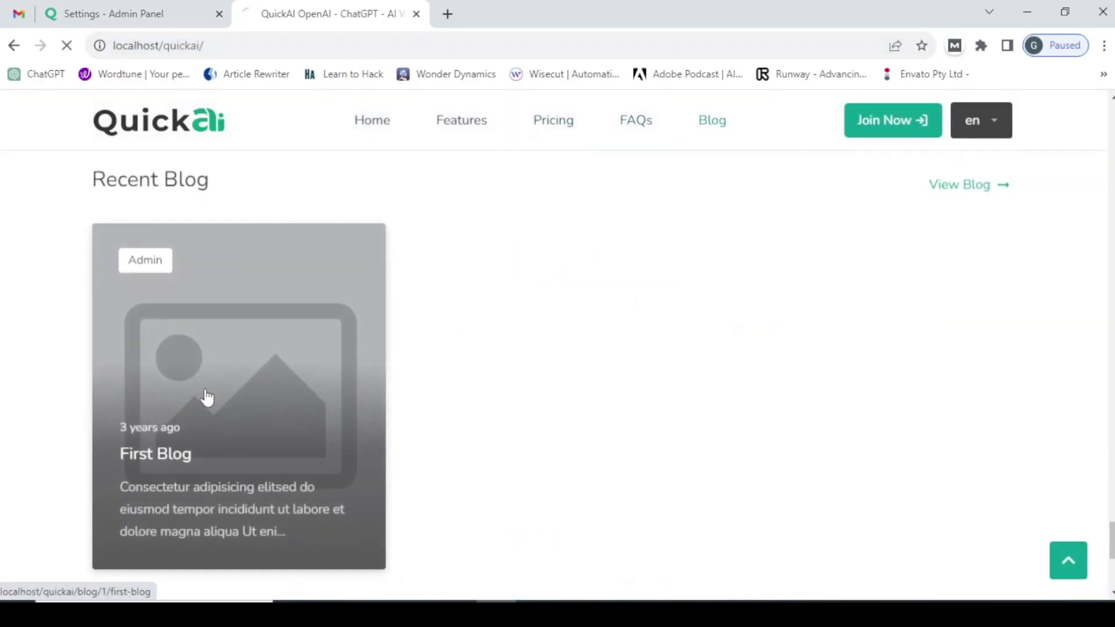
pyautogui.scroll(-5, 393, 401)
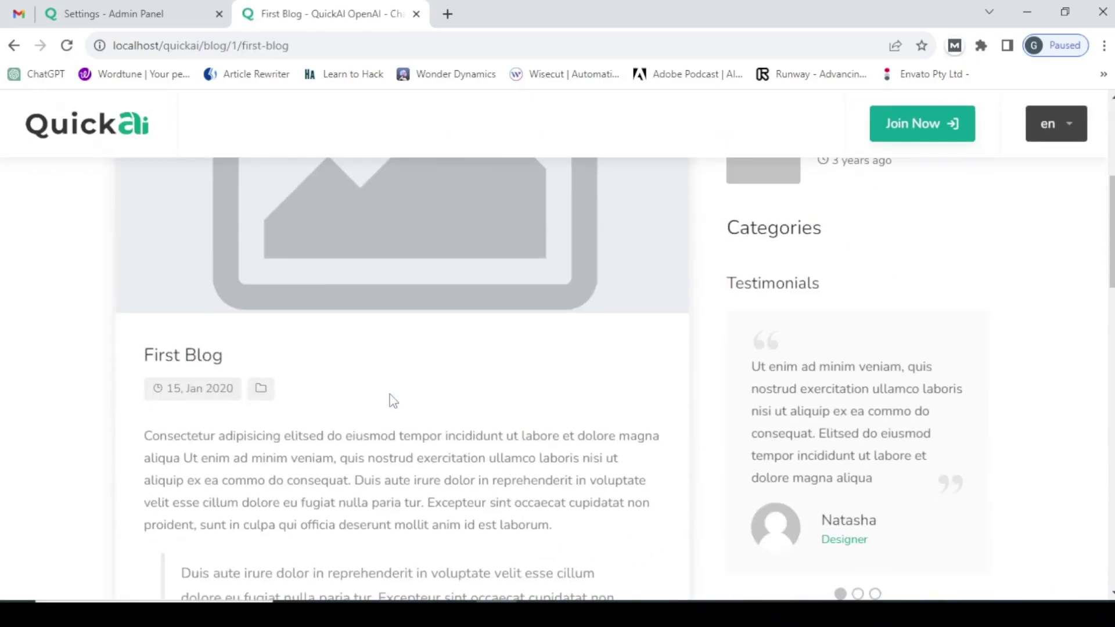
pyautogui.scroll(3, 393, 401)
pyautogui.scroll(-5, 393, 401)
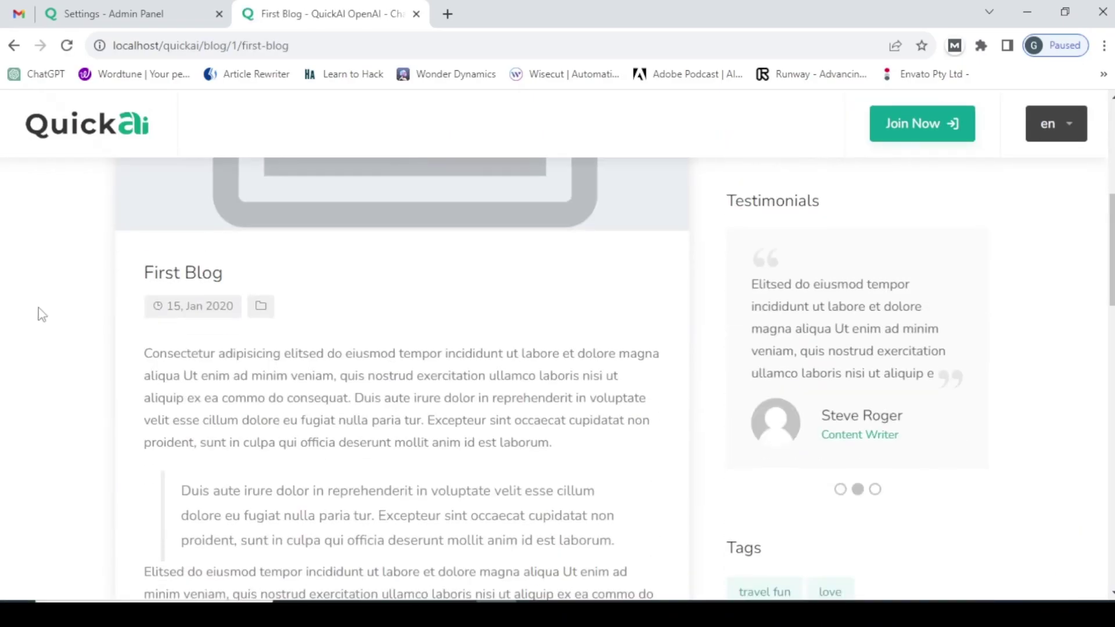
pyautogui.scroll(-12, 159, 370)
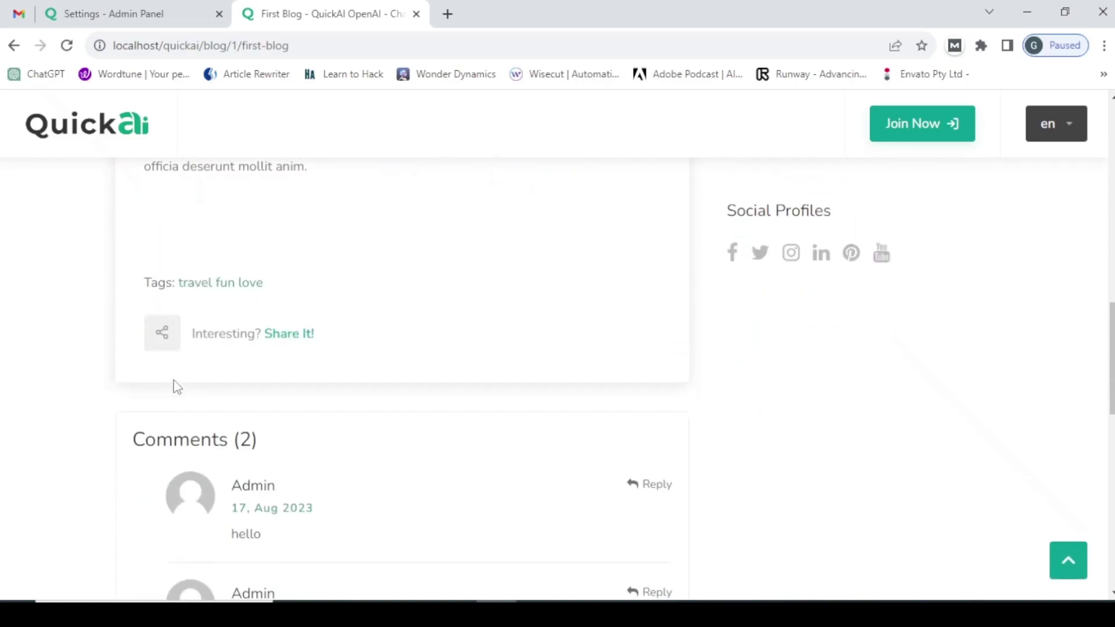
pyautogui.scroll(-3, 240, 364)
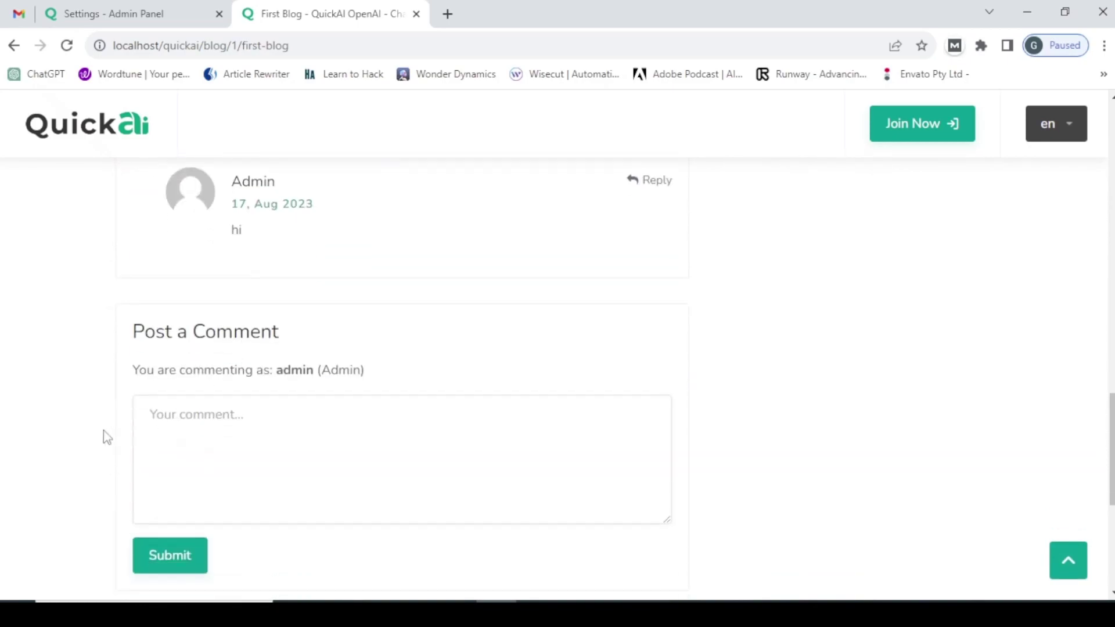
pyautogui.scroll(3, 277, 292)
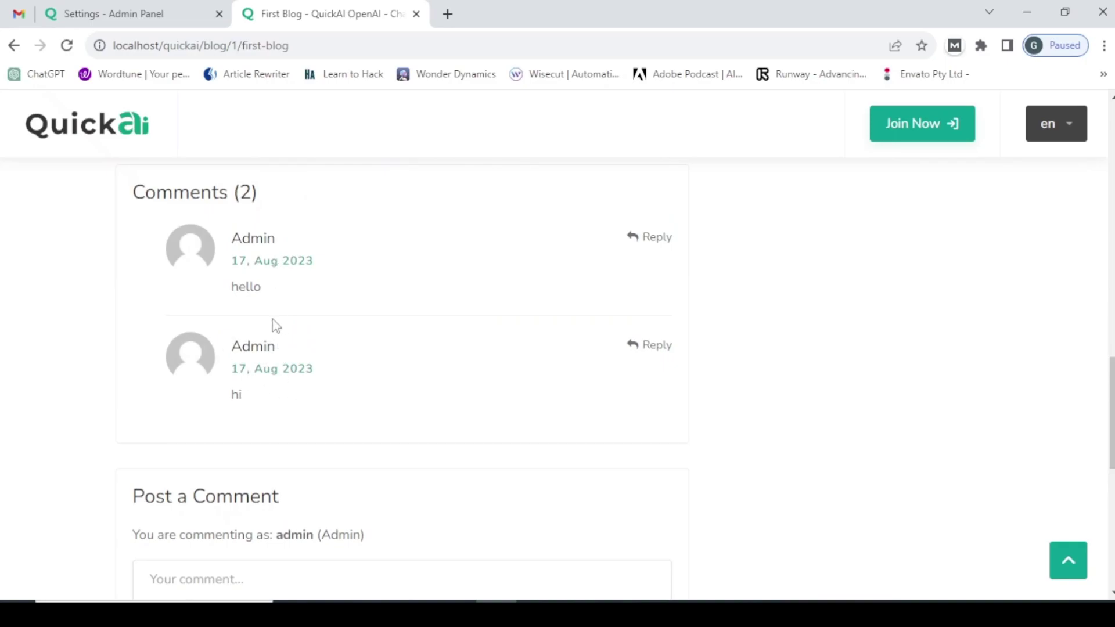
pyautogui.scroll(15, 956, 246)
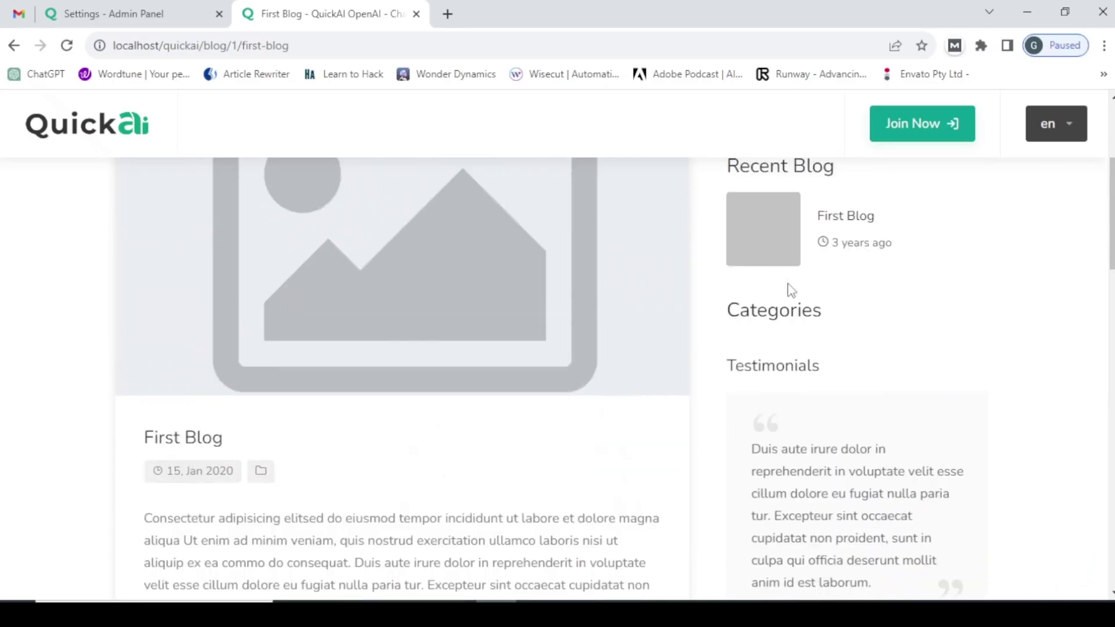
pyautogui.scroll(3, 795, 273)
pyautogui.scroll(-4, 799, 264)
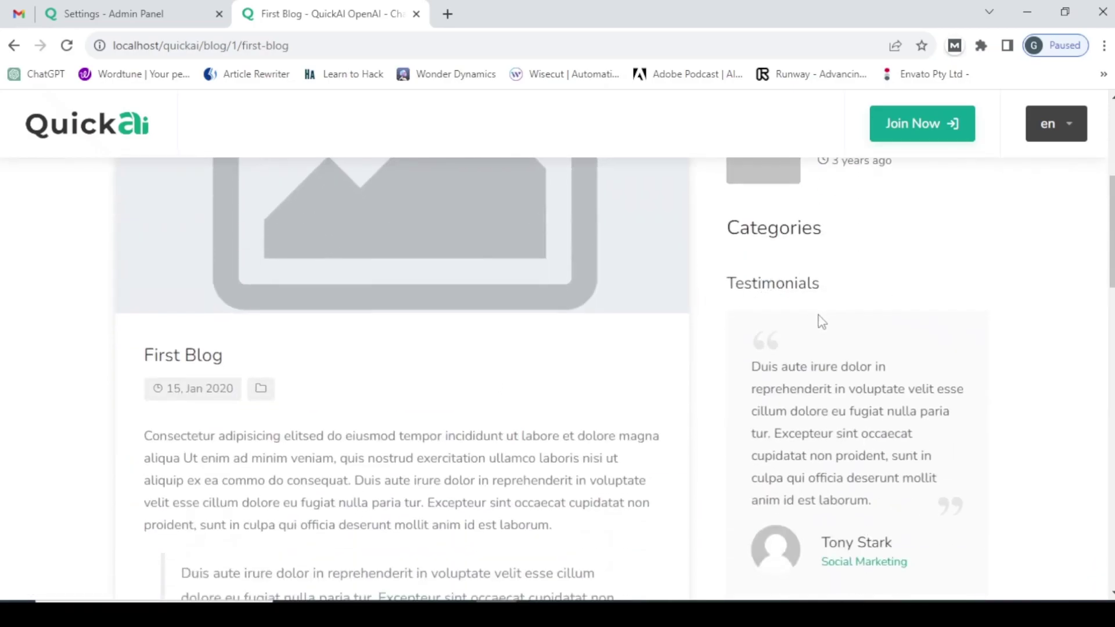
pyautogui.scroll(-4, 931, 348)
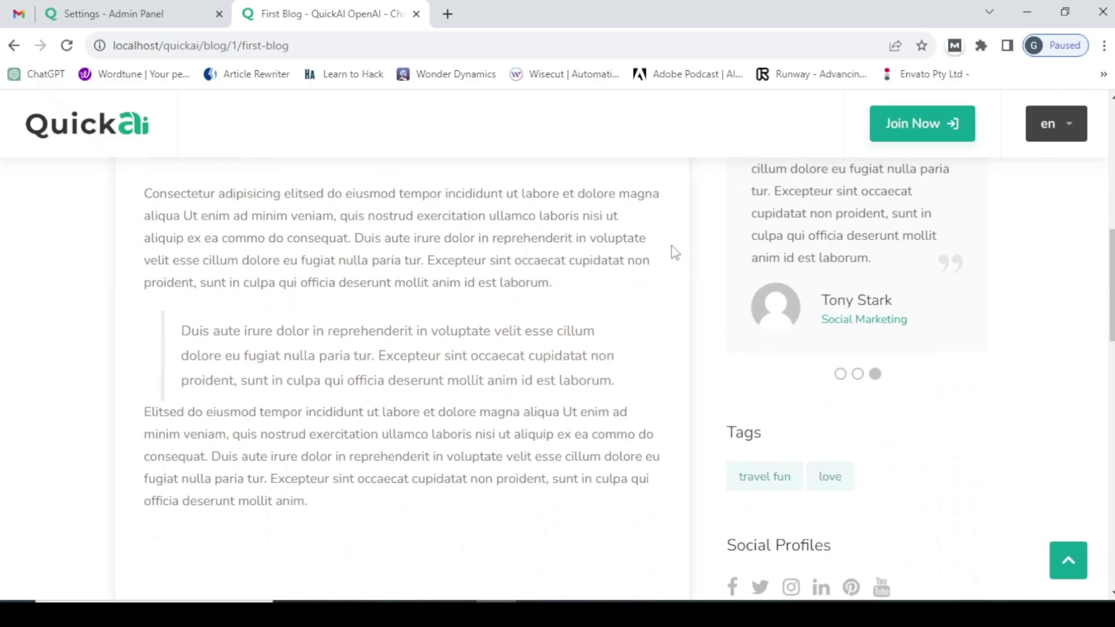
pyautogui.scroll(10, 670, 250)
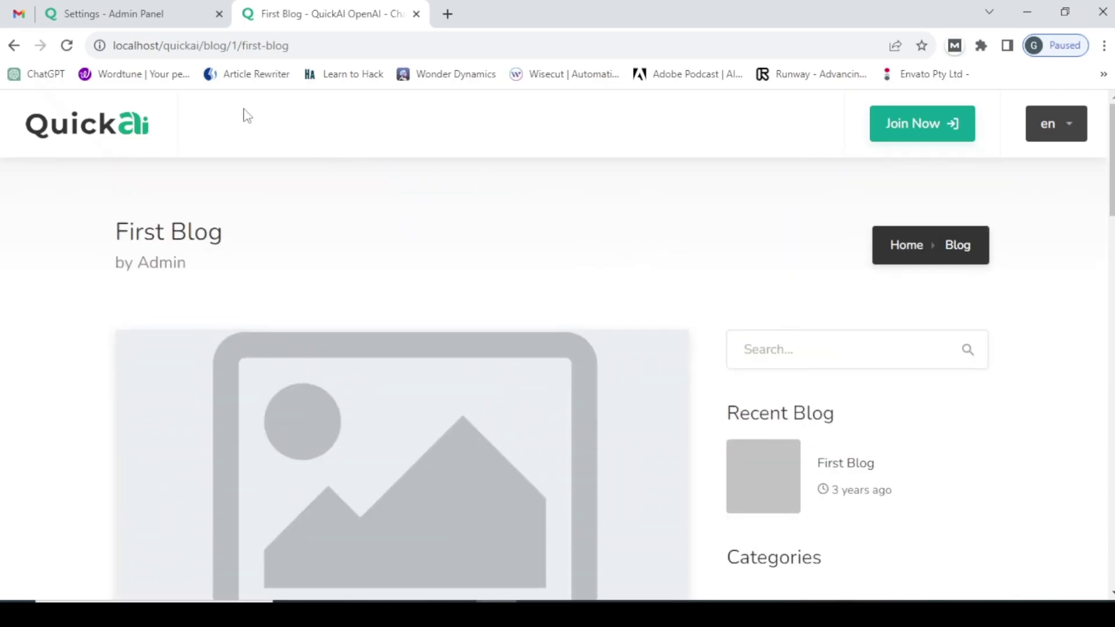
pyautogui.click(119, 7)
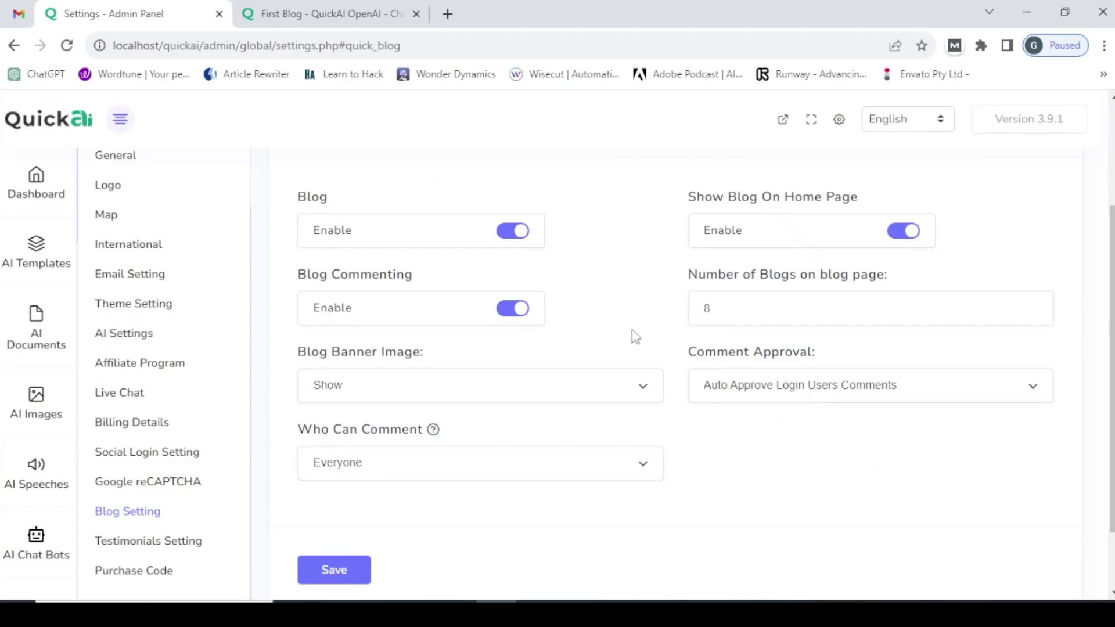
# - Turn off Blog Commenting and save the blog settings
pyautogui.click(511, 309)
pyautogui.scroll(-2, 407, 378)
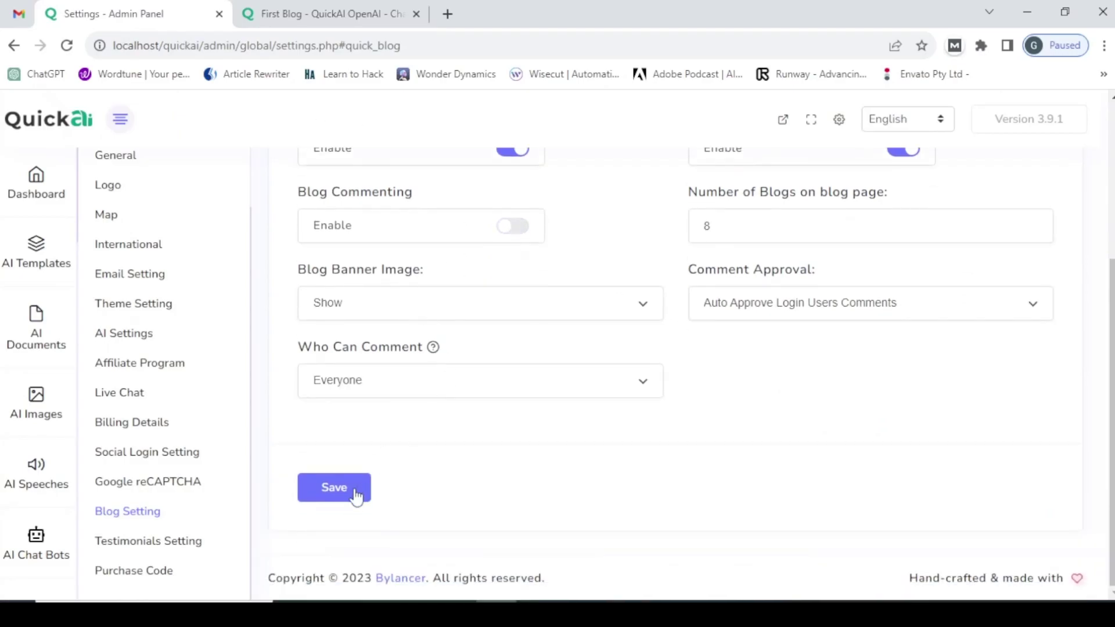
pyautogui.click(333, 497)
# - Reload the First Blog post and scroll through it to confirm the comments section is gone
pyautogui.click(314, 7)
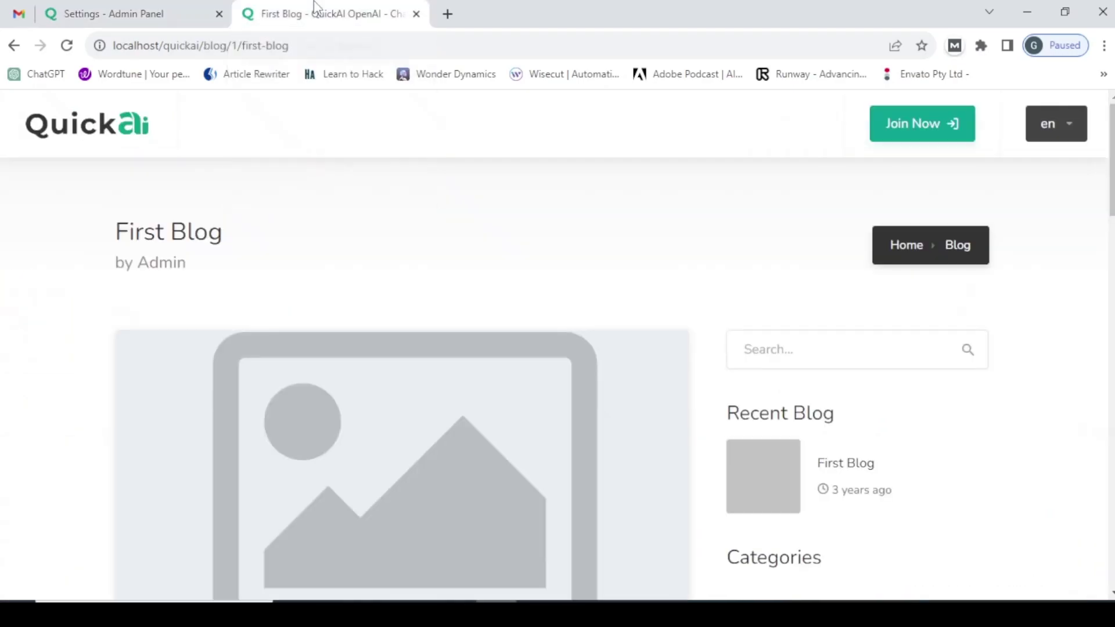
pyautogui.click(209, 45)
pyautogui.press('Return')
pyautogui.scroll(-15, 365, 254)
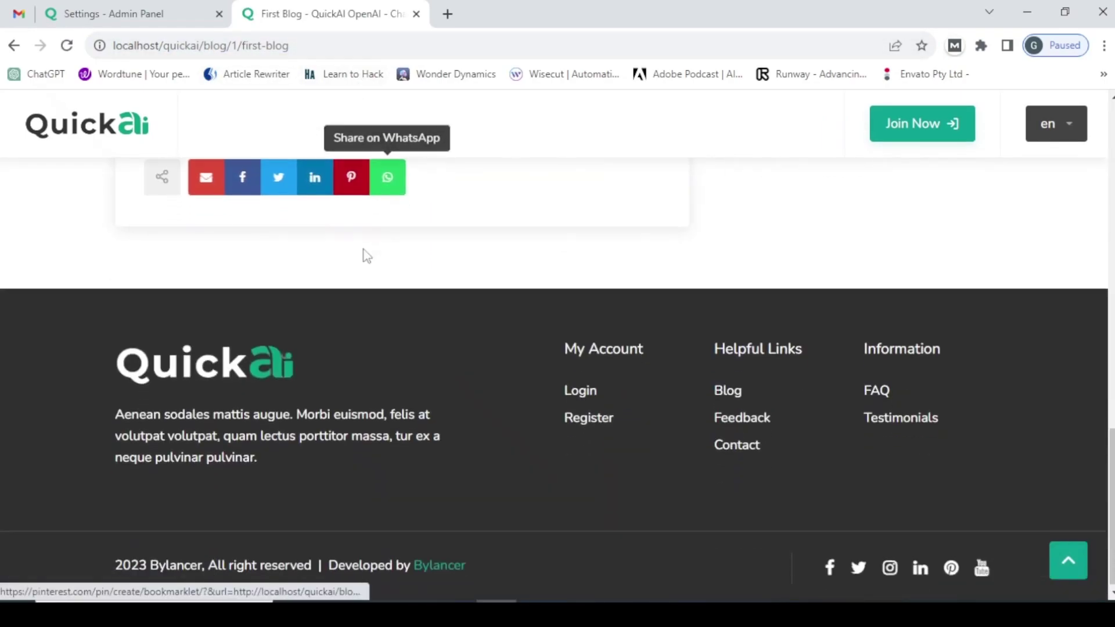
pyautogui.scroll(4, 366, 261)
pyautogui.scroll(10, 373, 311)
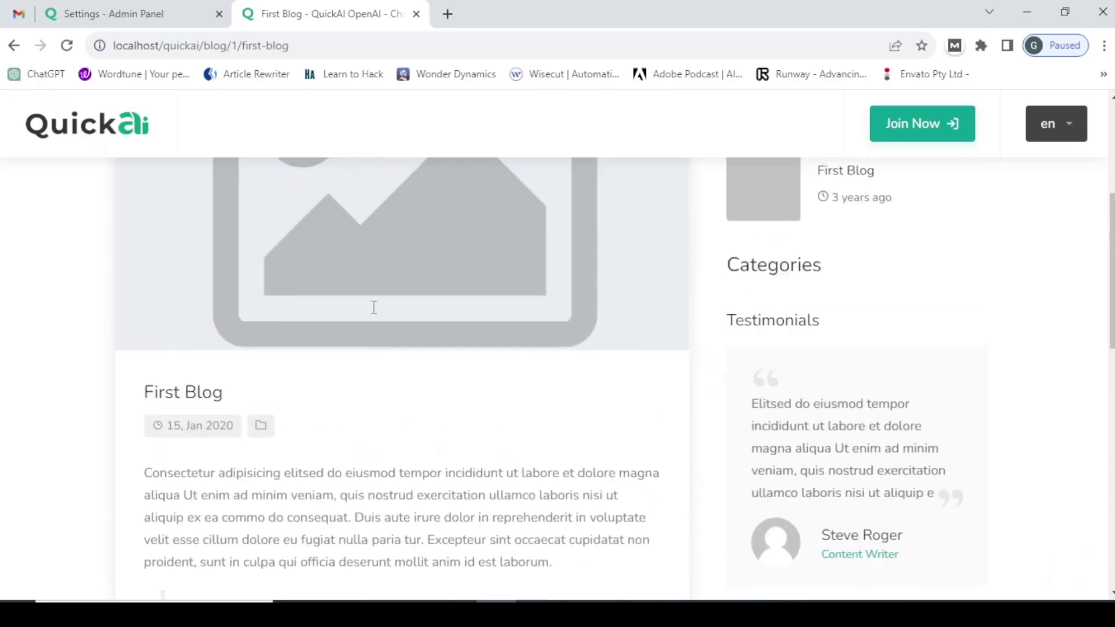
pyautogui.scroll(-14, 373, 311)
pyautogui.scroll(10, 337, 286)
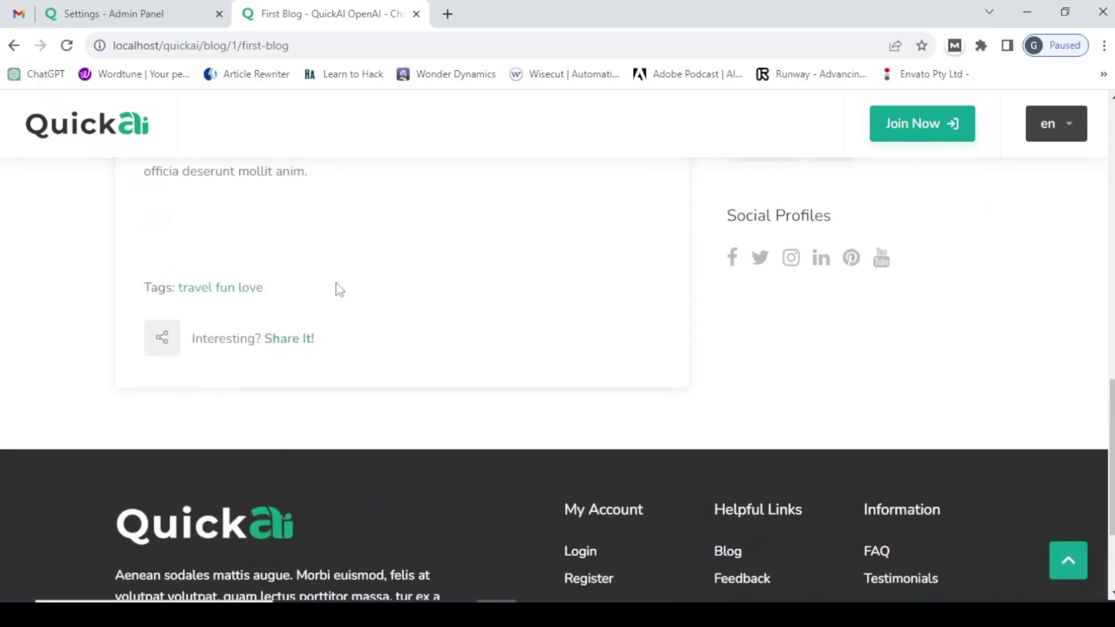
pyautogui.scroll(6, 438, 302)
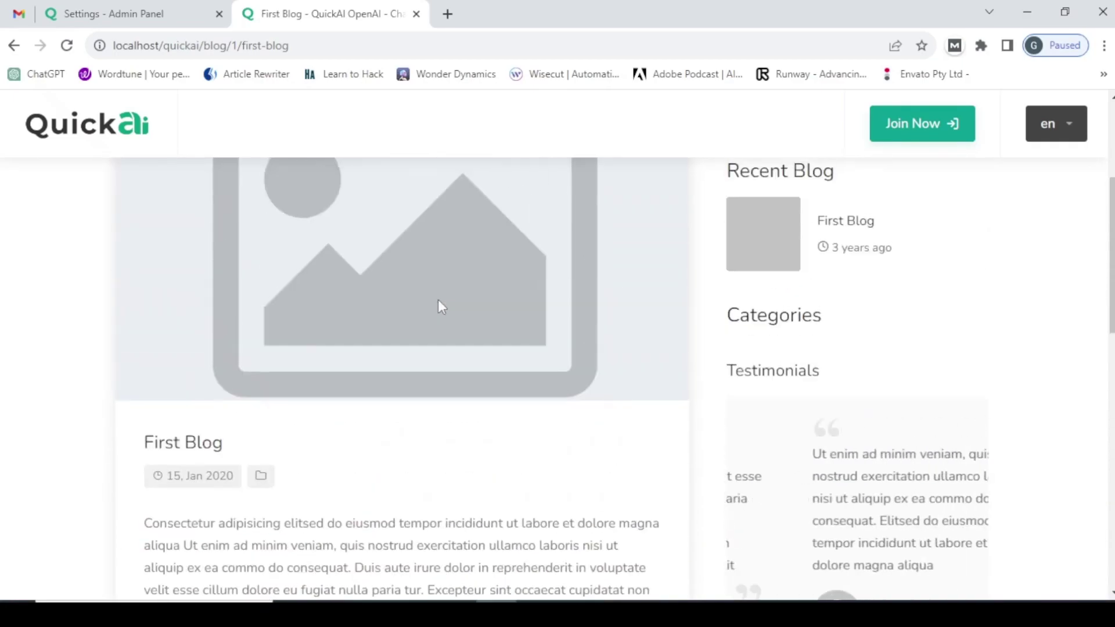
pyautogui.click(135, 8)
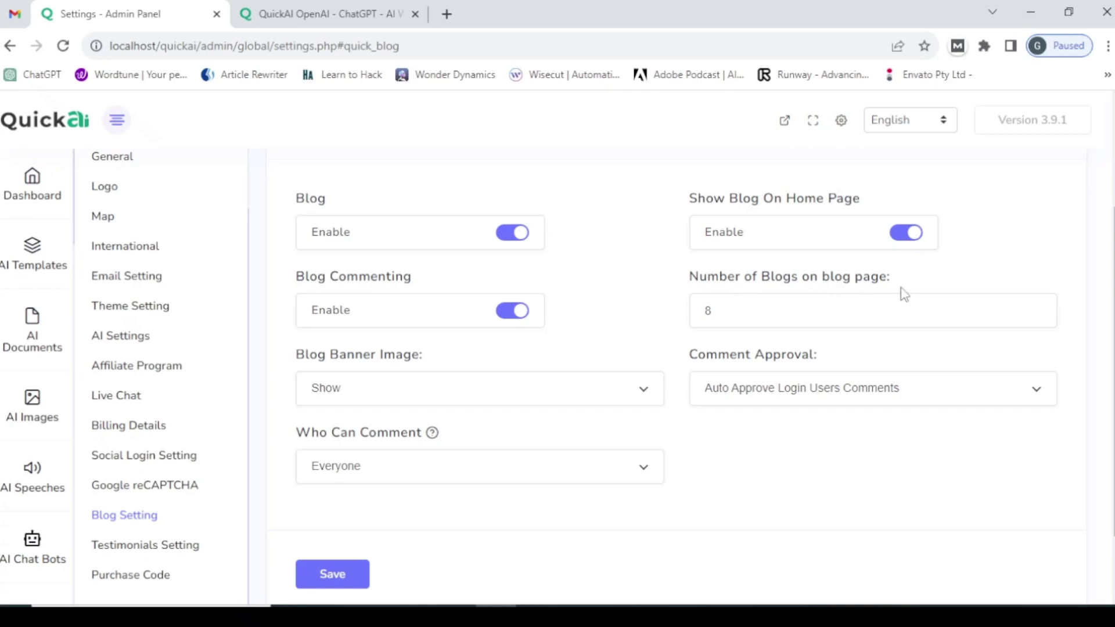
# - Select the blogs-per-page field, then browse the post list on the full front-end Blog page
pyautogui.click(726, 311)
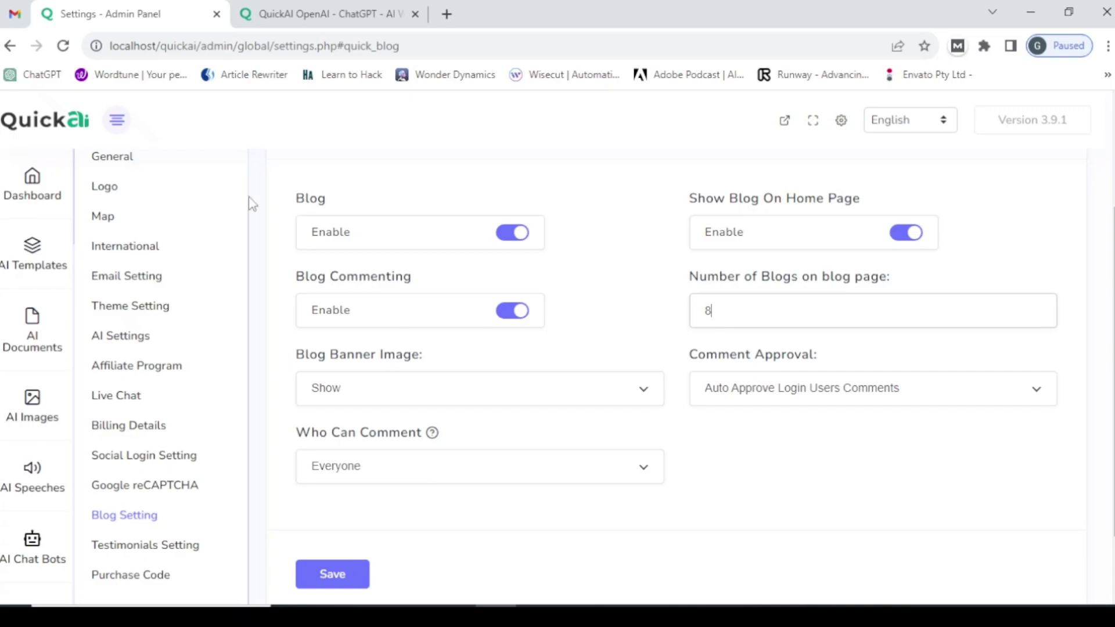
pyautogui.click(255, 14)
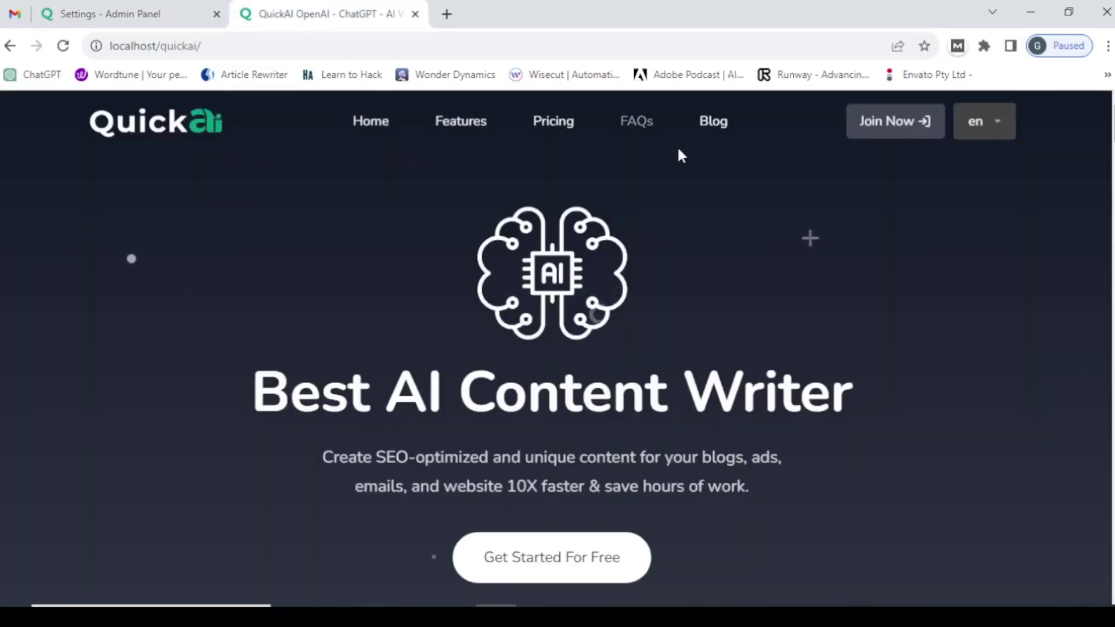
pyautogui.click(719, 123)
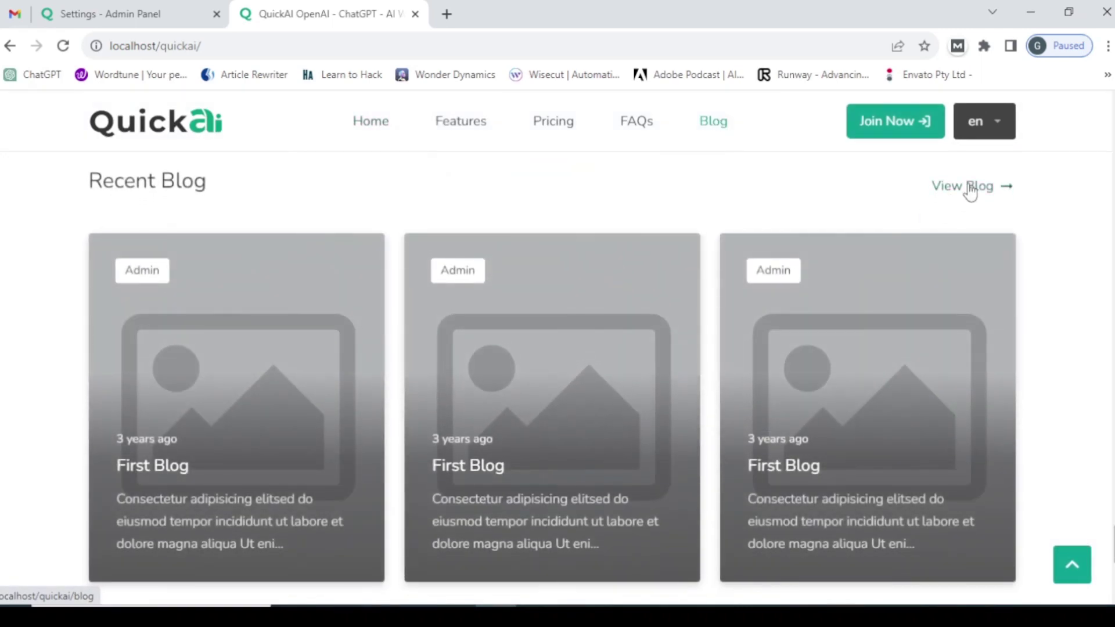
pyautogui.click(970, 187)
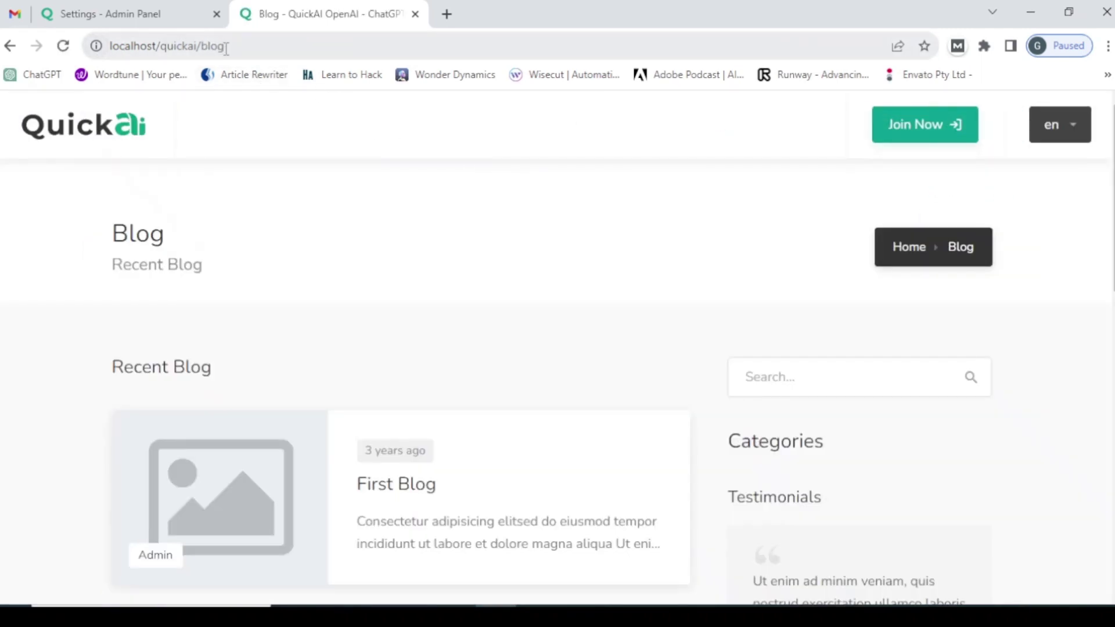
pyautogui.scroll(-7, 440, 389)
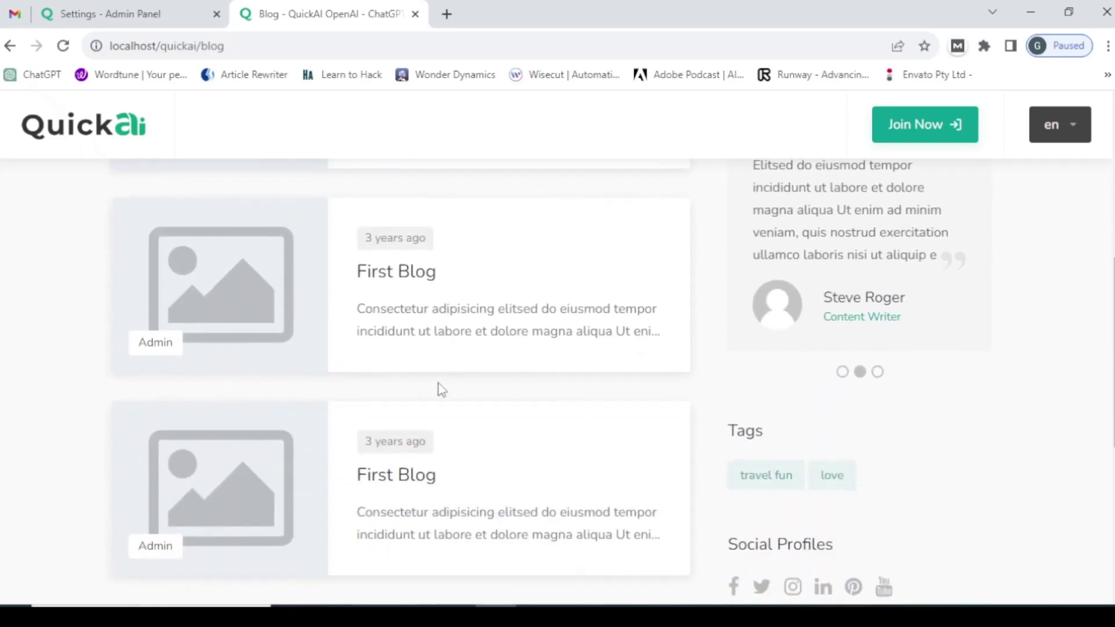
pyautogui.scroll(-4, 440, 389)
pyautogui.scroll(11, 433, 391)
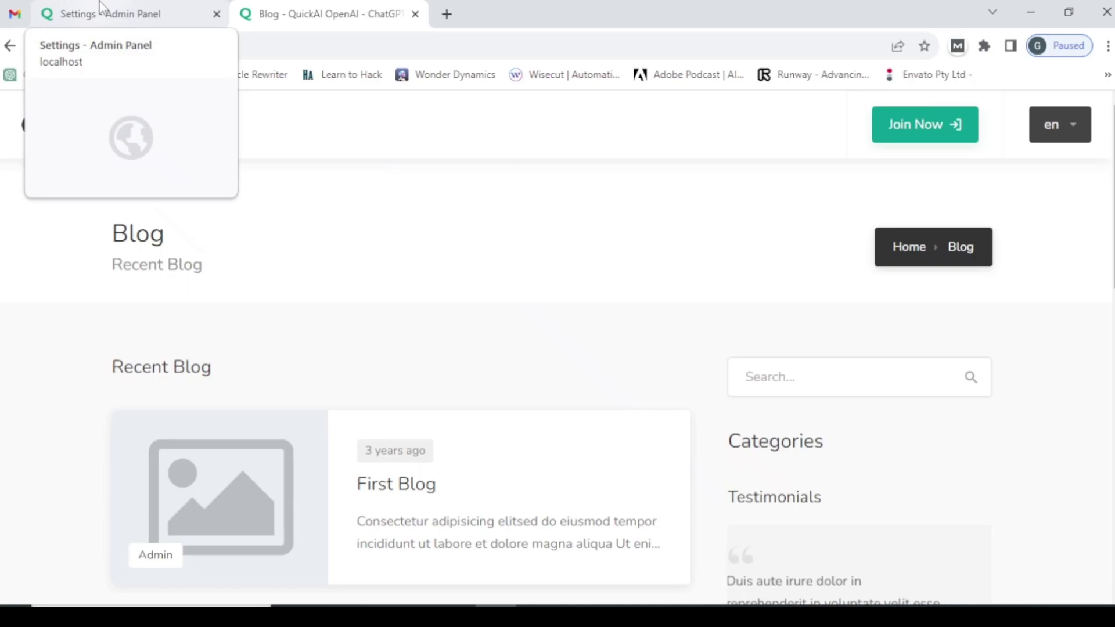
pyautogui.scroll(-11, 424, 232)
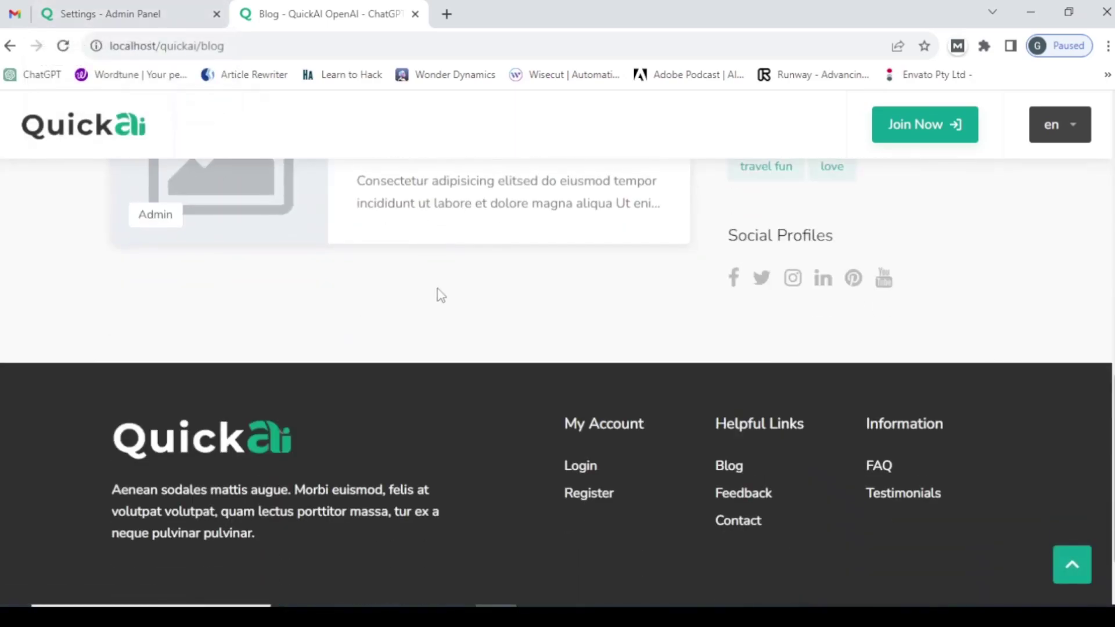
pyautogui.scroll(5, 435, 294)
pyautogui.hotkey('ctrl', 'shift', 'Tab')
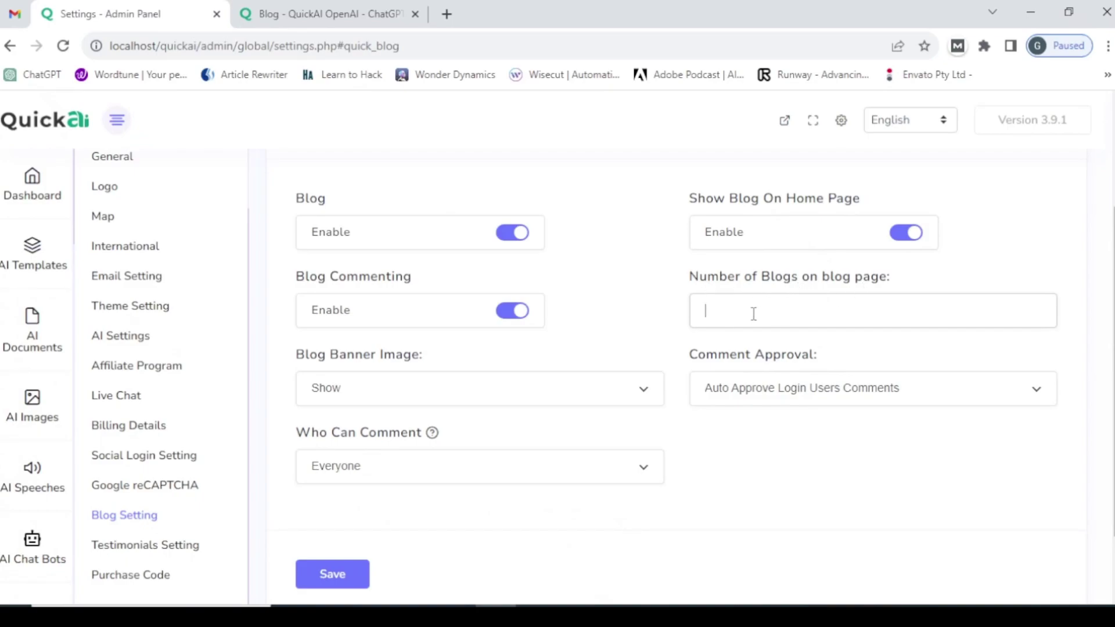
# - Save 1 blog per page and step through pages 2 and 3 of the reloaded Blog list
pyautogui.click(303, 574)
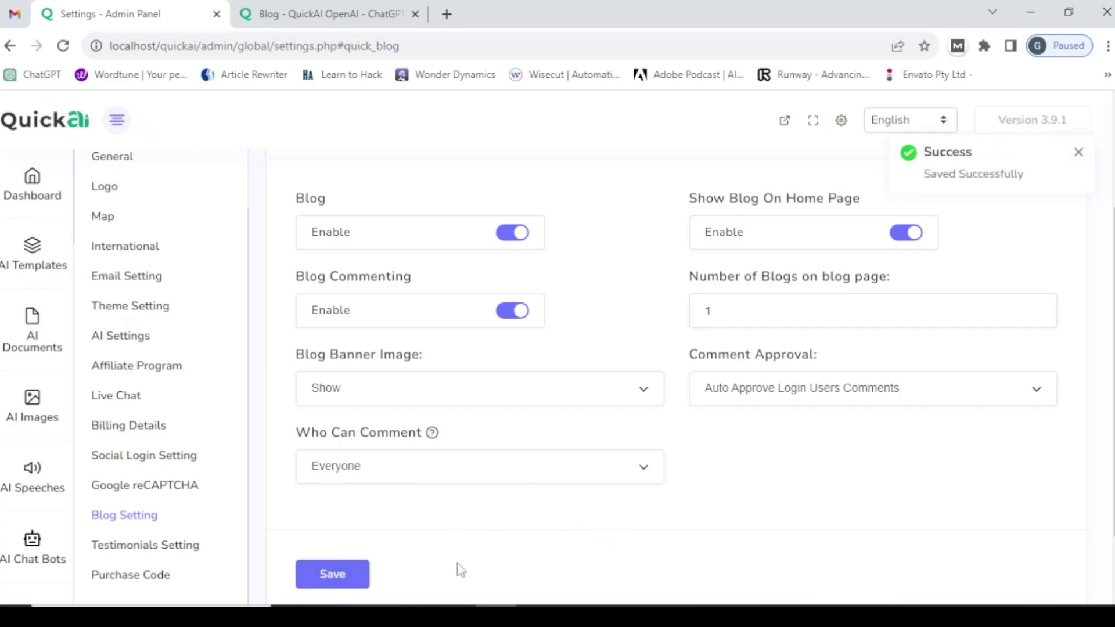
pyautogui.click(320, 14)
pyautogui.click(251, 46)
pyautogui.press('Return')
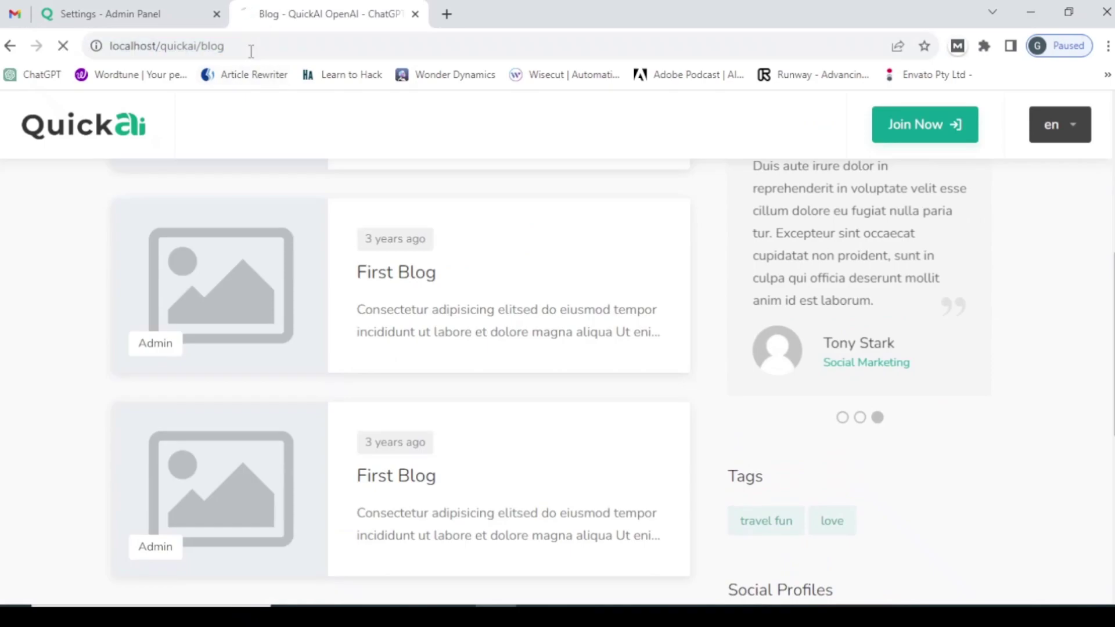
pyautogui.scroll(5, 455, 248)
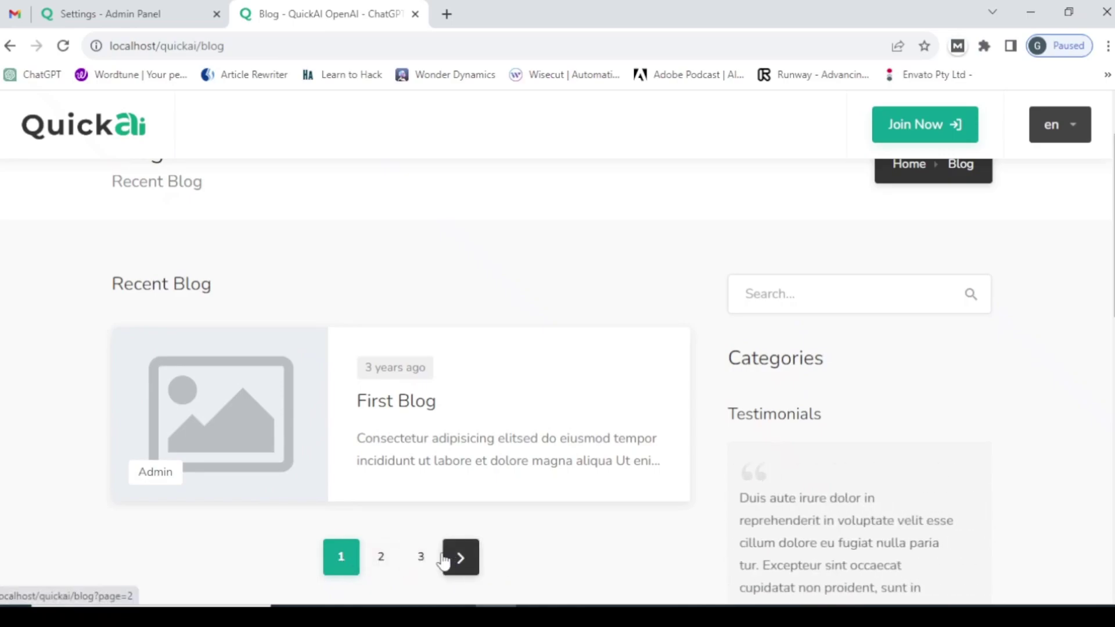
pyautogui.click(390, 556)
pyautogui.scroll(-3, 415, 525)
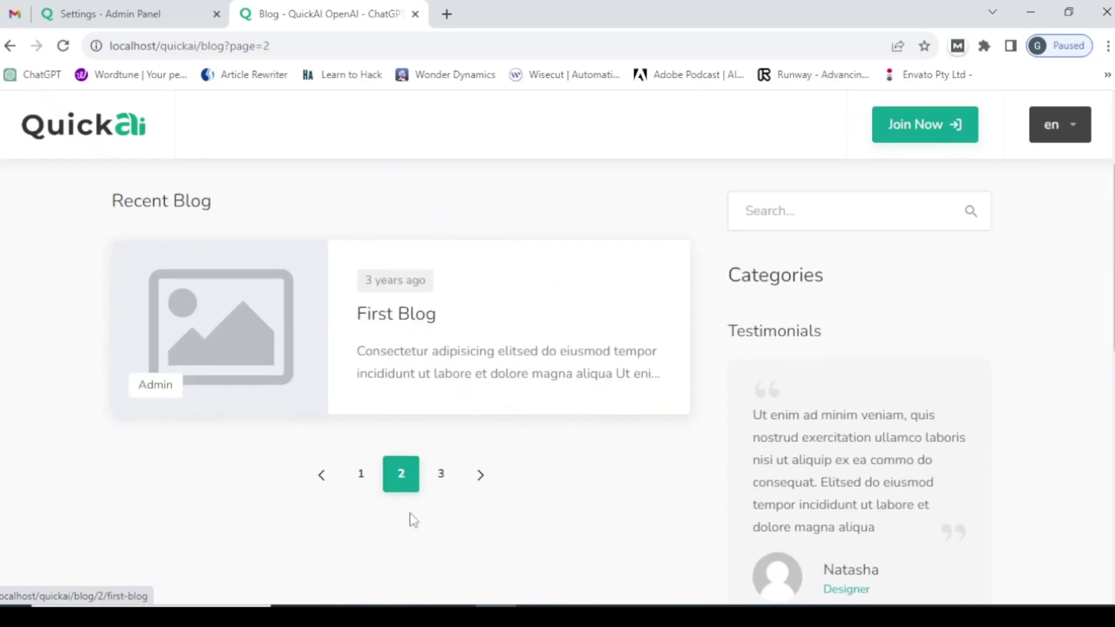
pyautogui.click(440, 473)
pyautogui.scroll(-3, 483, 490)
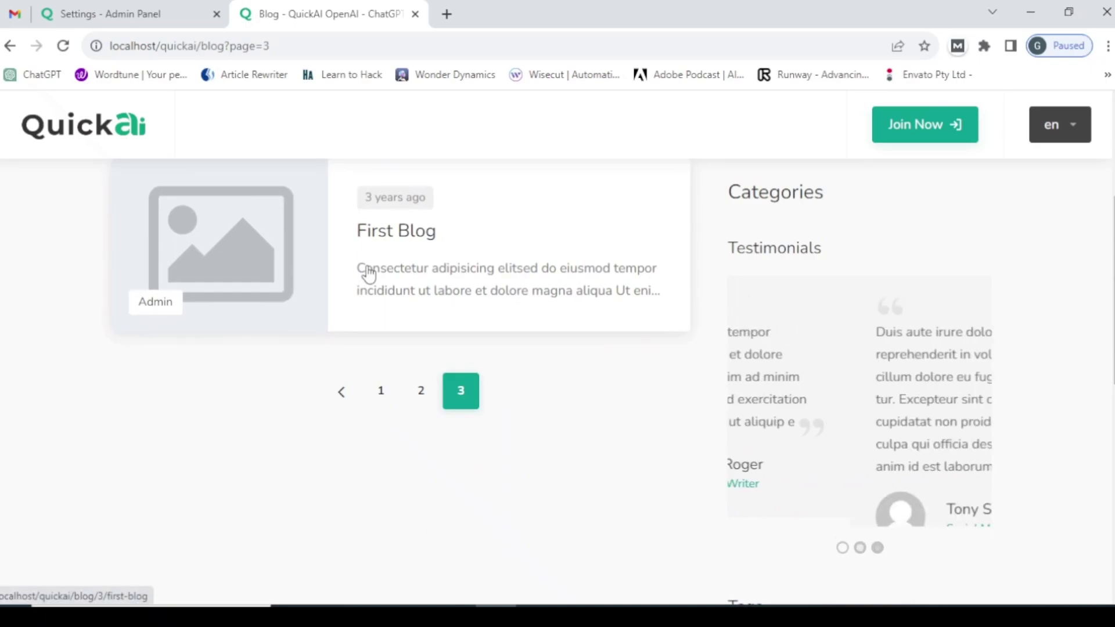
# - Change blogs per page to 2, save, and load the first Blog page to check
pyautogui.click(116, 14)
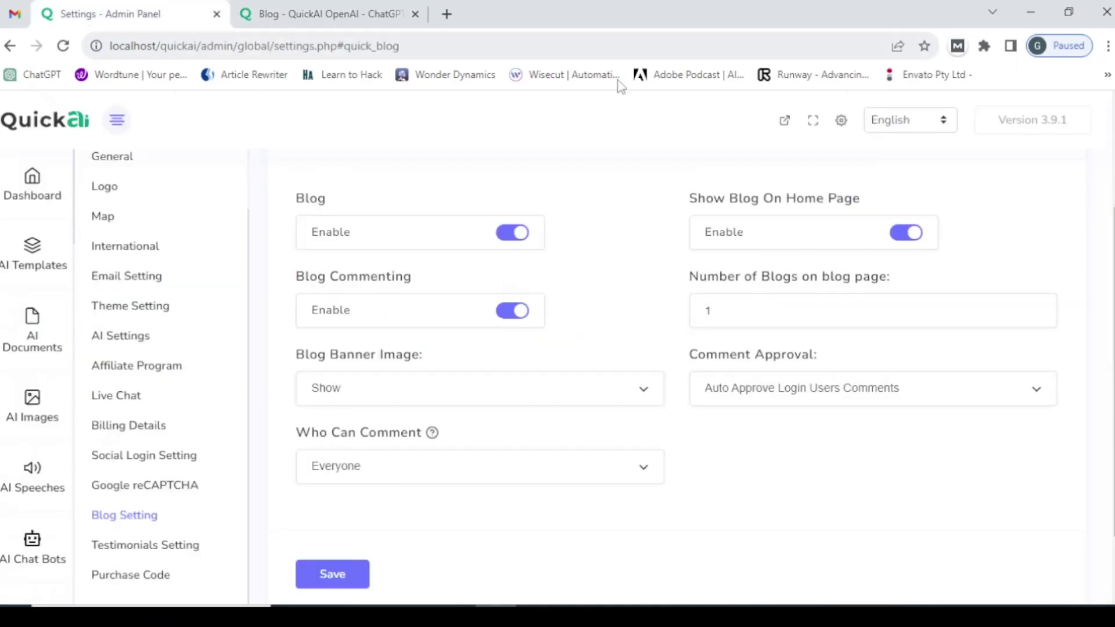
pyautogui.doubleClick(708, 312)
pyautogui.write('2')
pyautogui.scroll(-2, 537, 395)
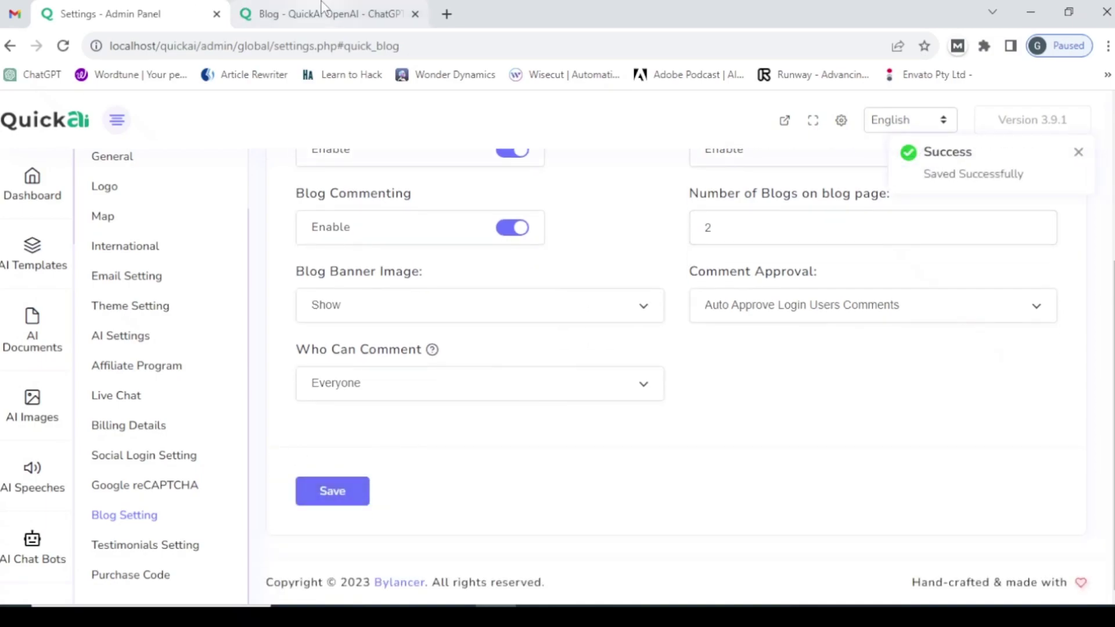
pyautogui.click(307, 14)
pyautogui.moveTo(232, 46); pyautogui.dragTo(374, 40)
pyautogui.press('BackSpace')
pyautogui.press('Return')
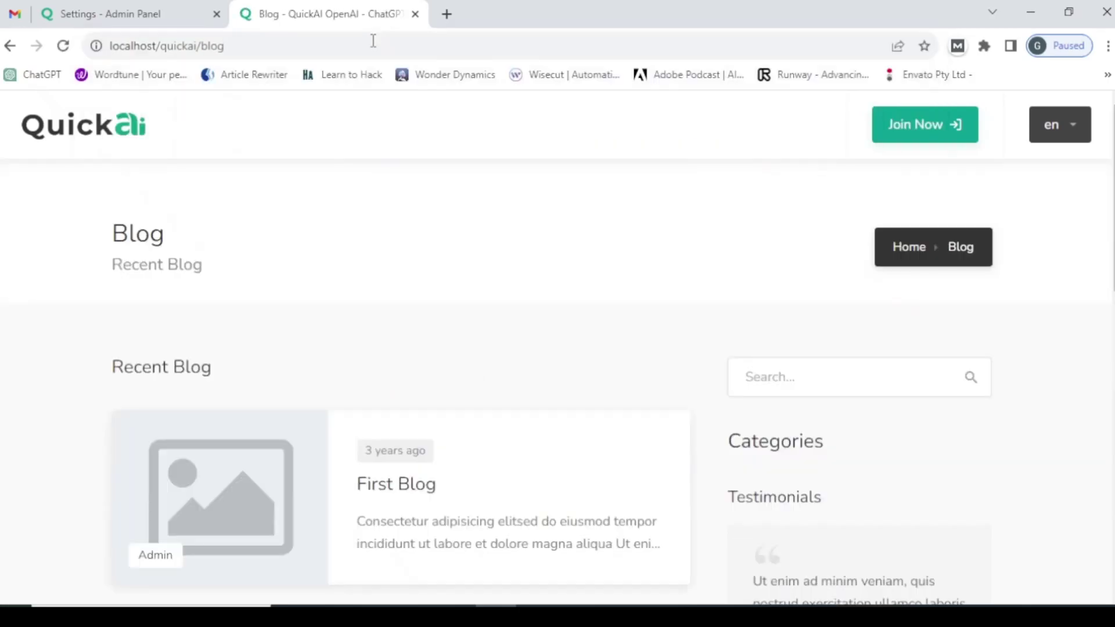
pyautogui.scroll(-5, 279, 186)
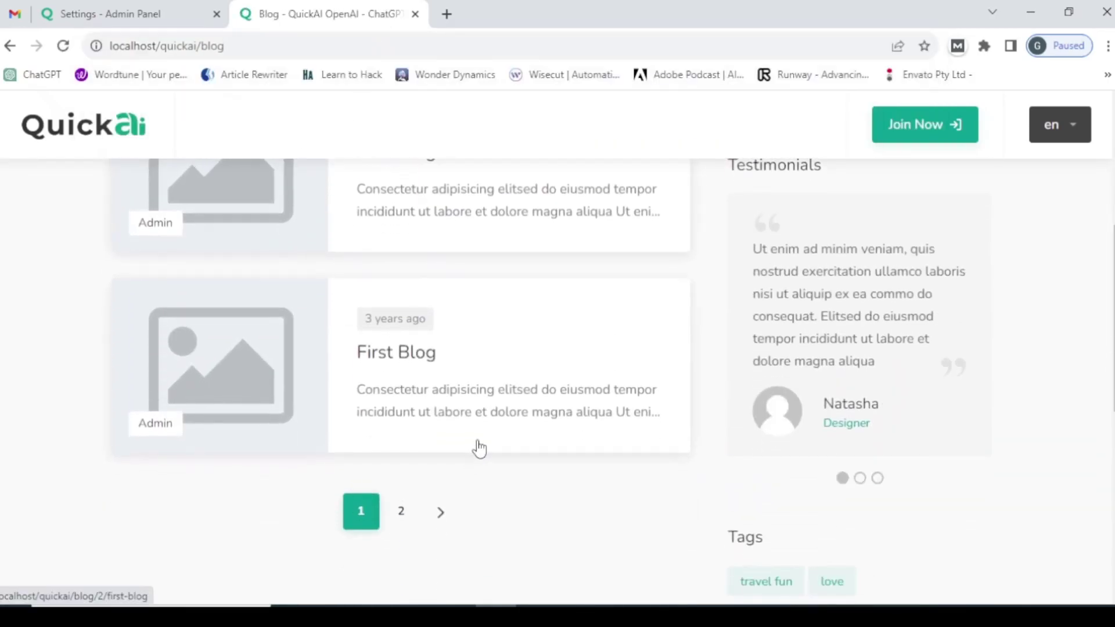
# - Change blogs per page to 3, save, and reload the Blog page to check
pyautogui.click(144, 12)
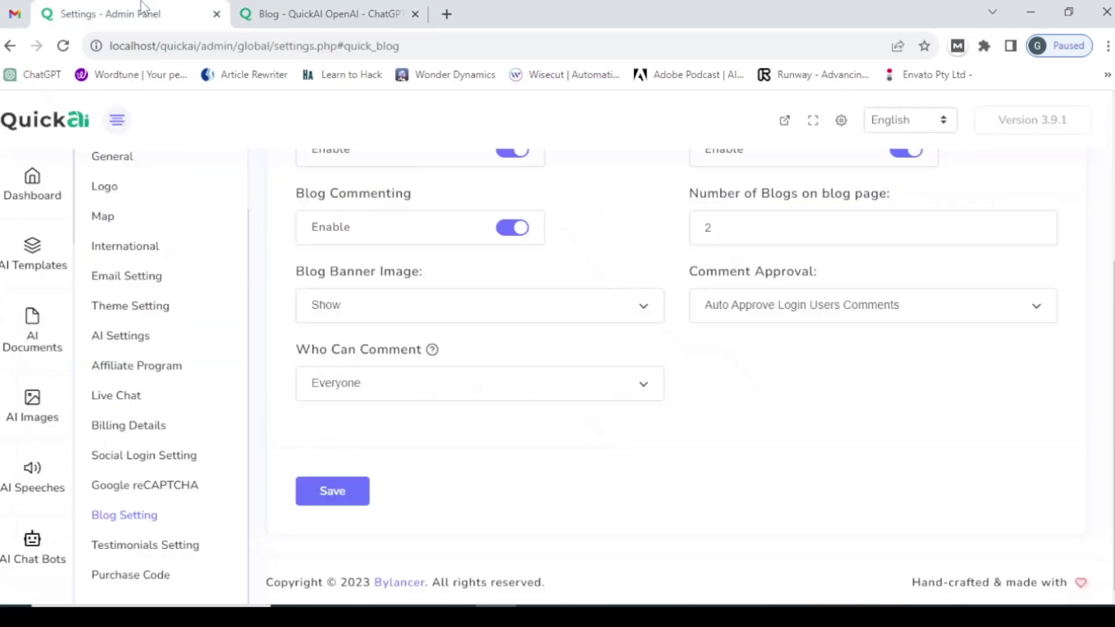
pyautogui.moveTo(719, 223); pyautogui.dragTo(667, 241)
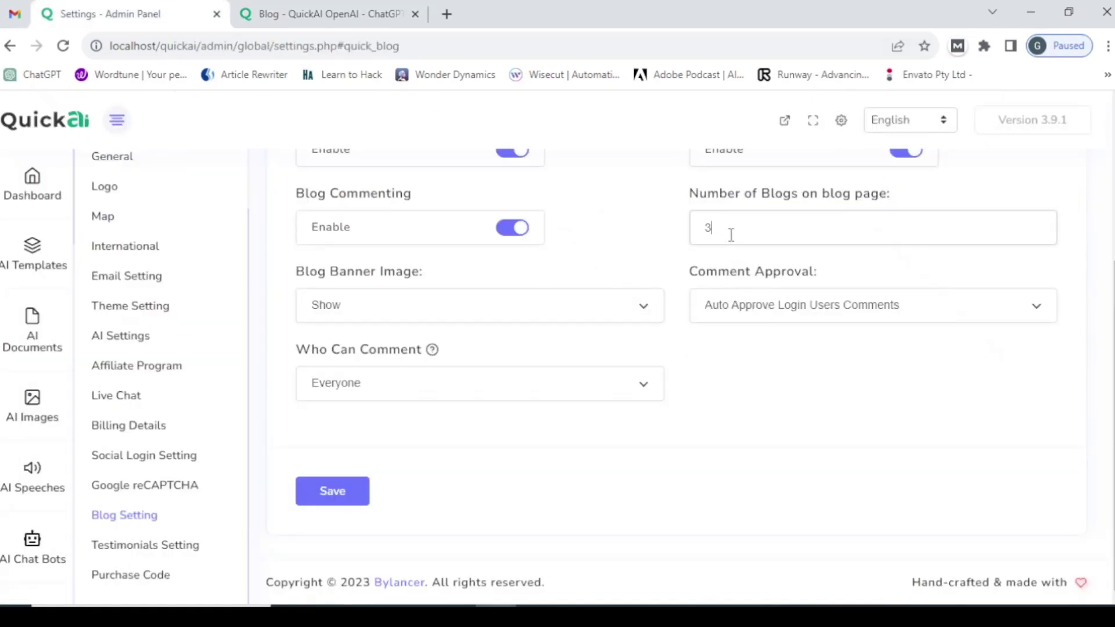
pyautogui.write('3')
pyautogui.click(352, 500)
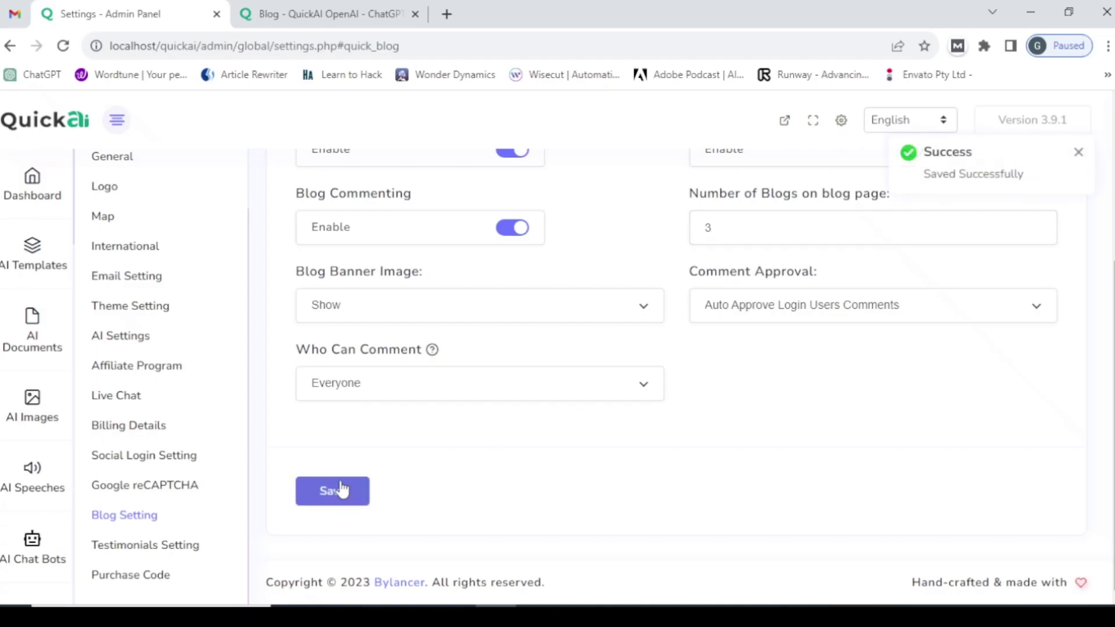
pyautogui.click(360, 8)
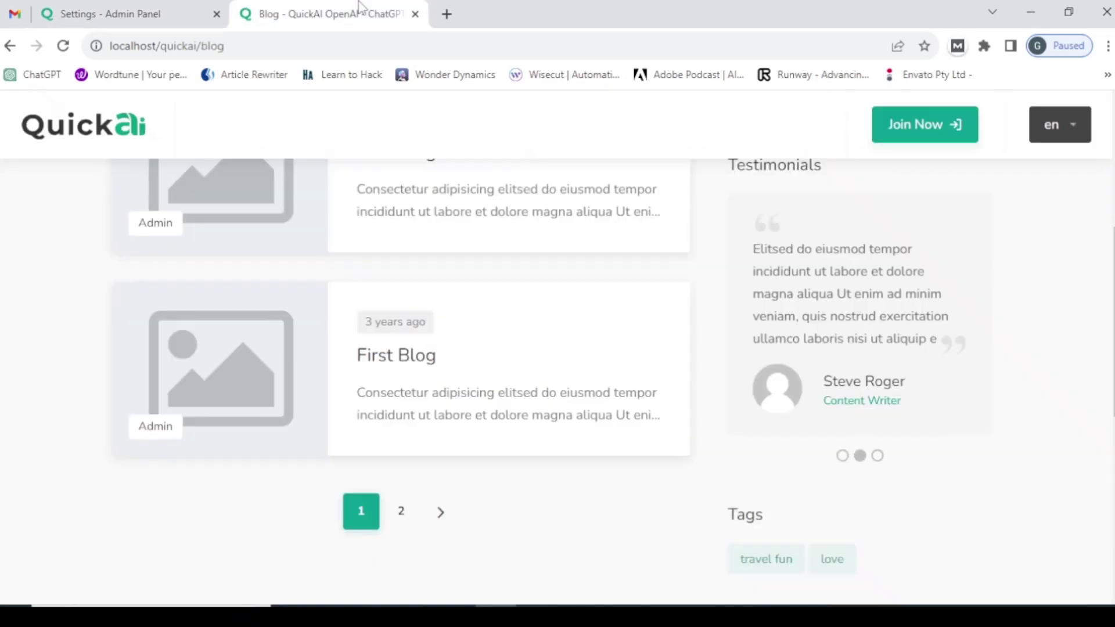
pyautogui.click(272, 47)
pyautogui.press('Return')
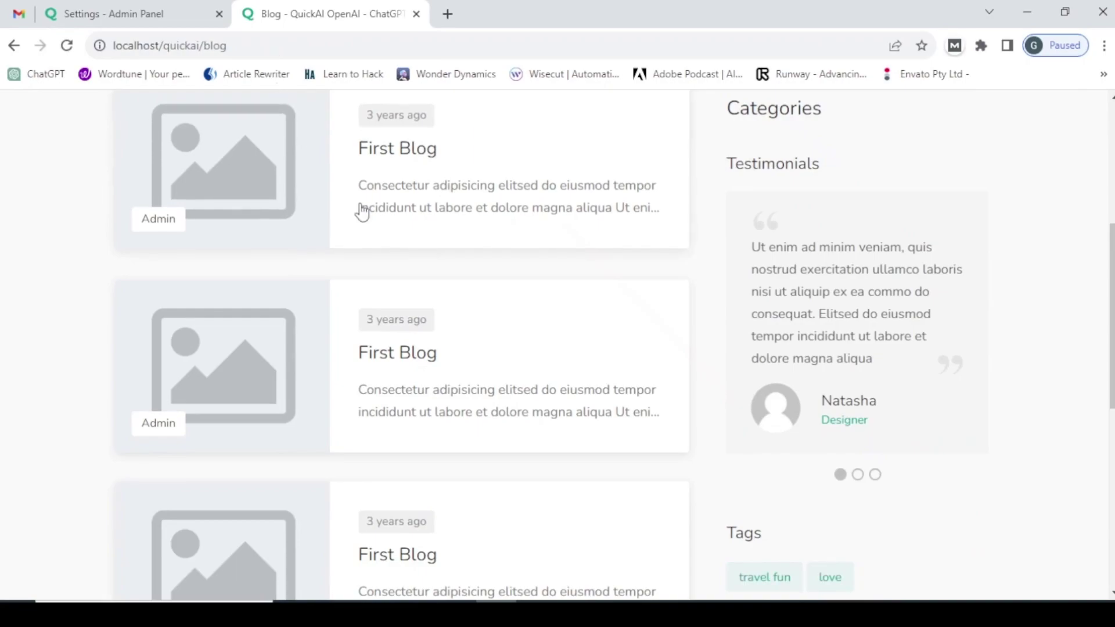
pyautogui.scroll(-10, 455, 256)
pyautogui.scroll(10, 455, 256)
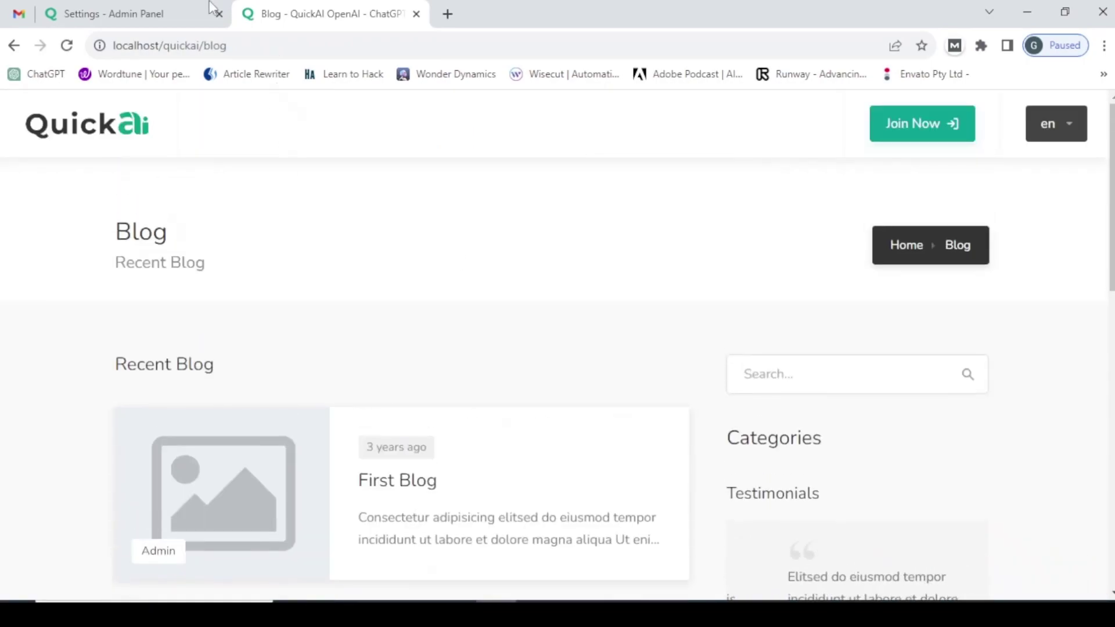
# - Set the number of blogs on the blog page back to 8 and save
pyautogui.hotkey('ctrl', 'pageup')
pyautogui.moveTo(727, 224); pyautogui.dragTo(669, 232)
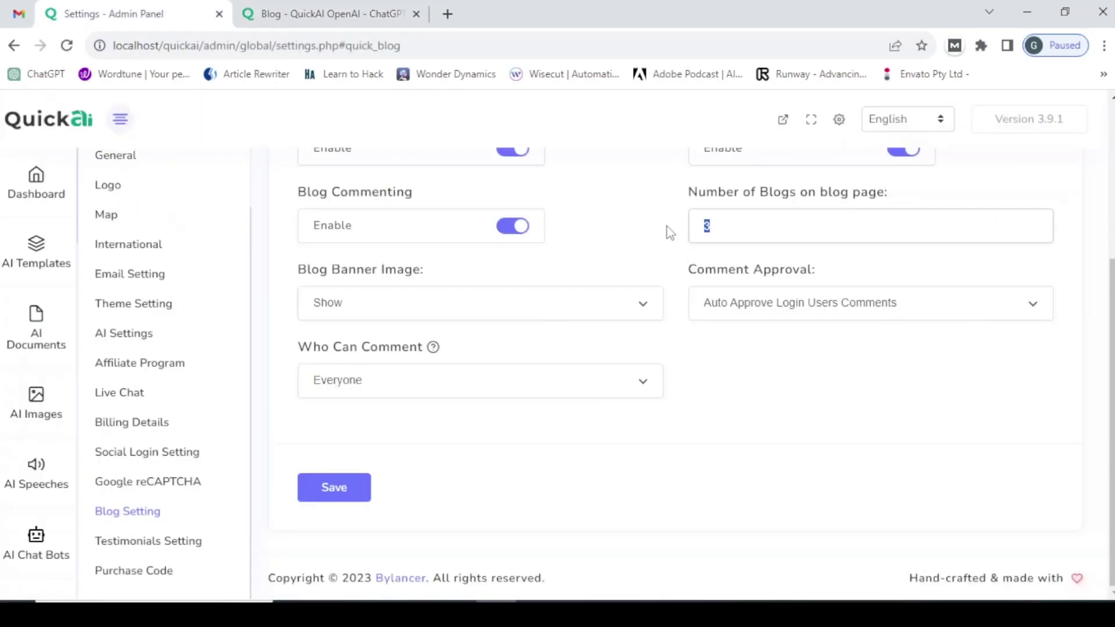
pyautogui.write('8')
pyautogui.click(335, 488)
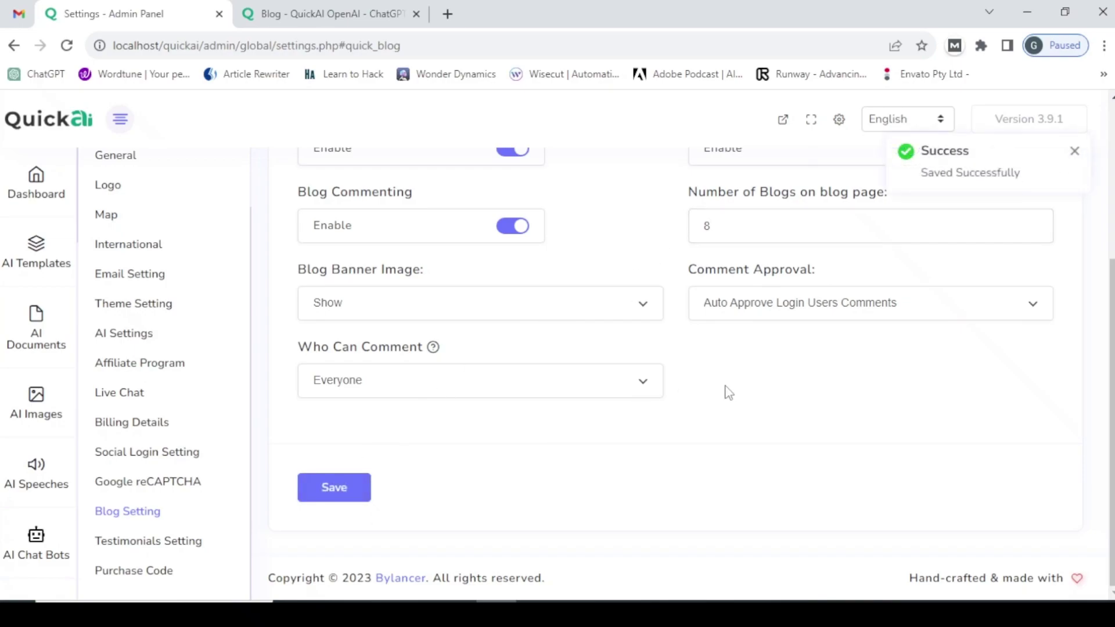
# - Set Blog Banner Image to Hide and save the blog settings
pyautogui.click(426, 306)
pyautogui.click(385, 344)
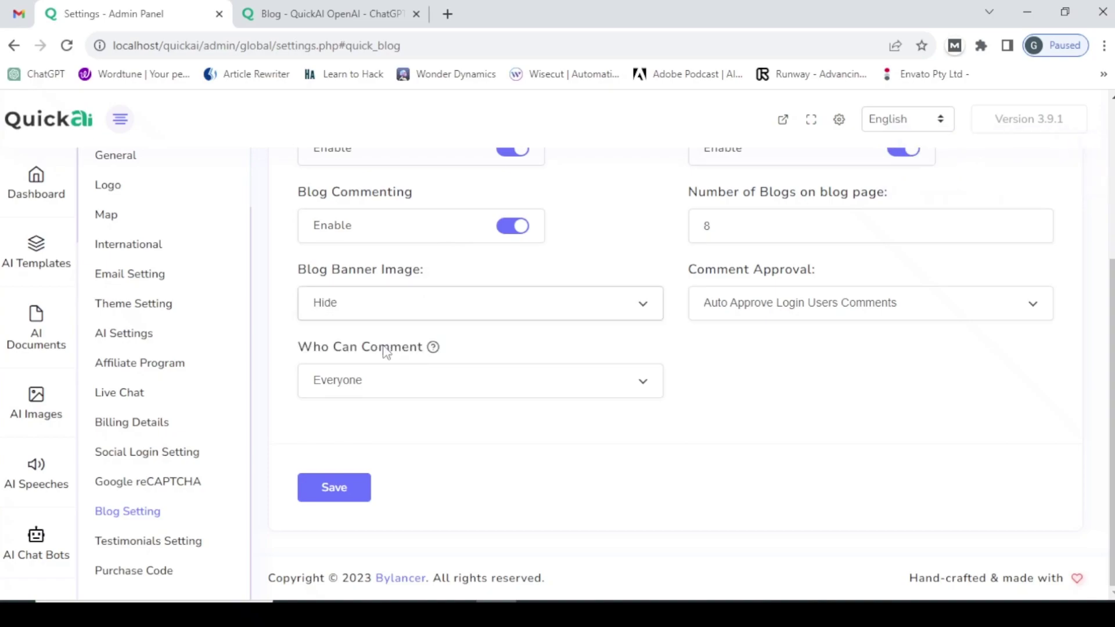
pyautogui.click(339, 493)
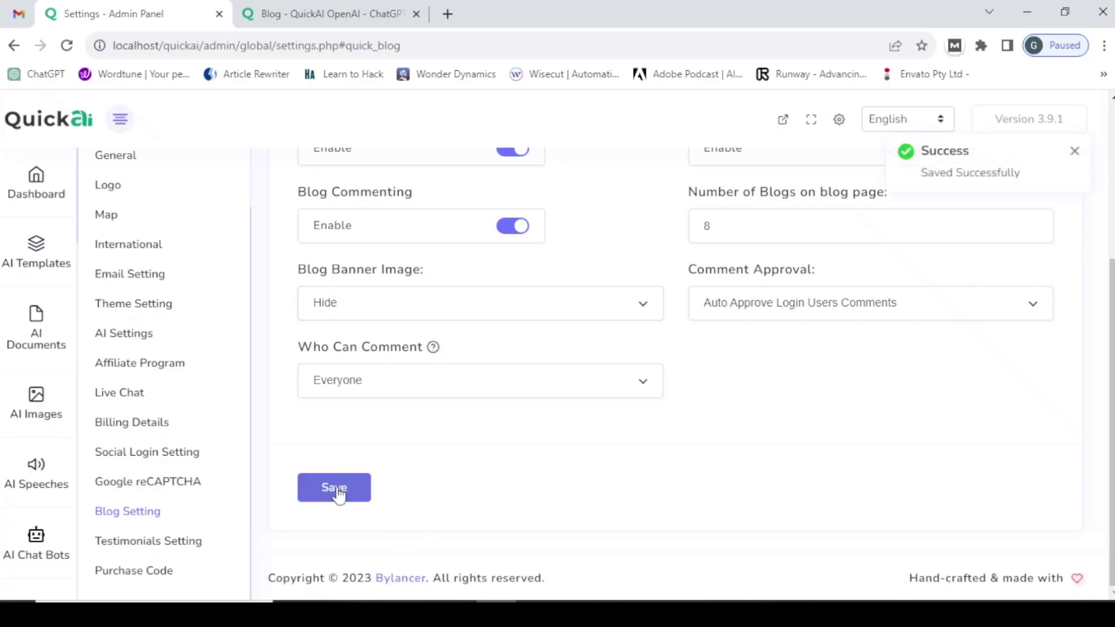
# - Reload the front-end Blog page to confirm the posts show no banner images
pyautogui.click(325, 13)
pyautogui.click(224, 46)
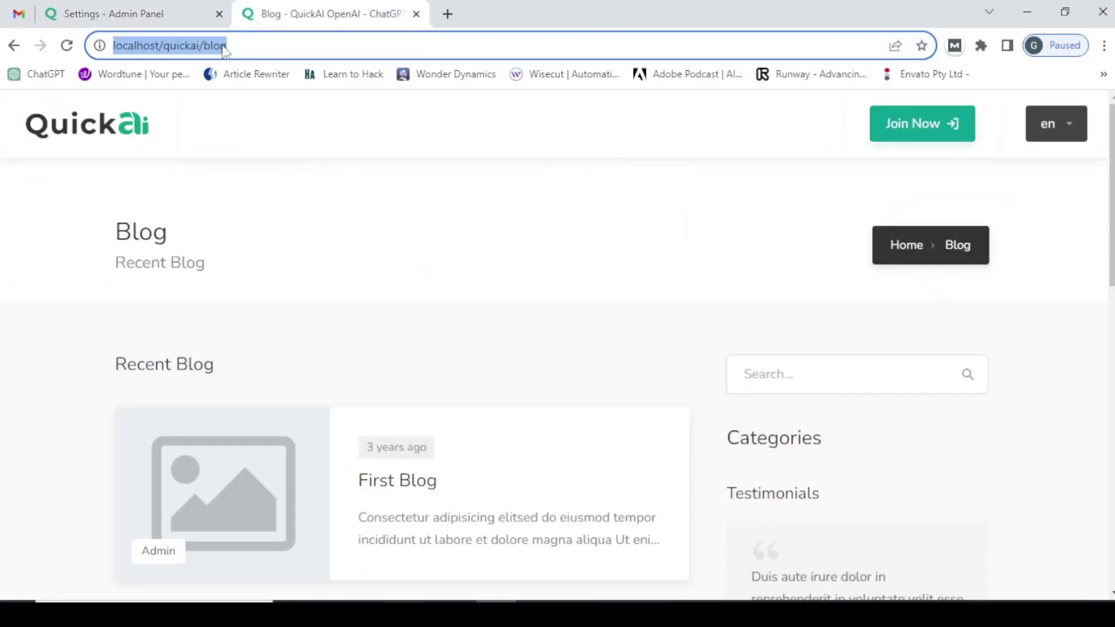
pyautogui.press('Return')
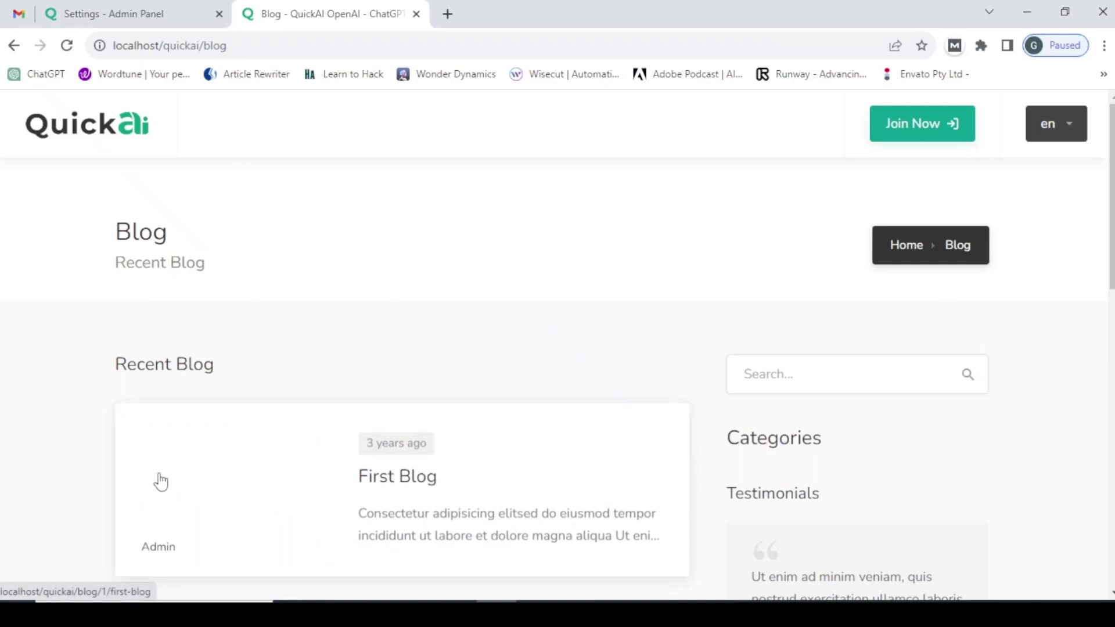
pyautogui.scroll(-6, 193, 490)
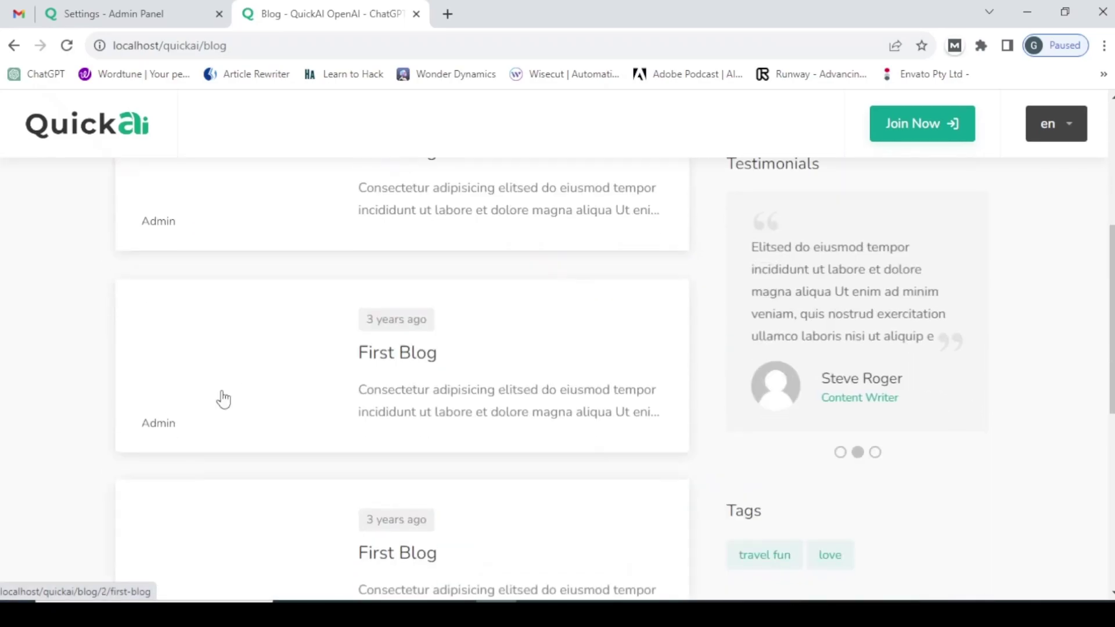
pyautogui.click(185, 12)
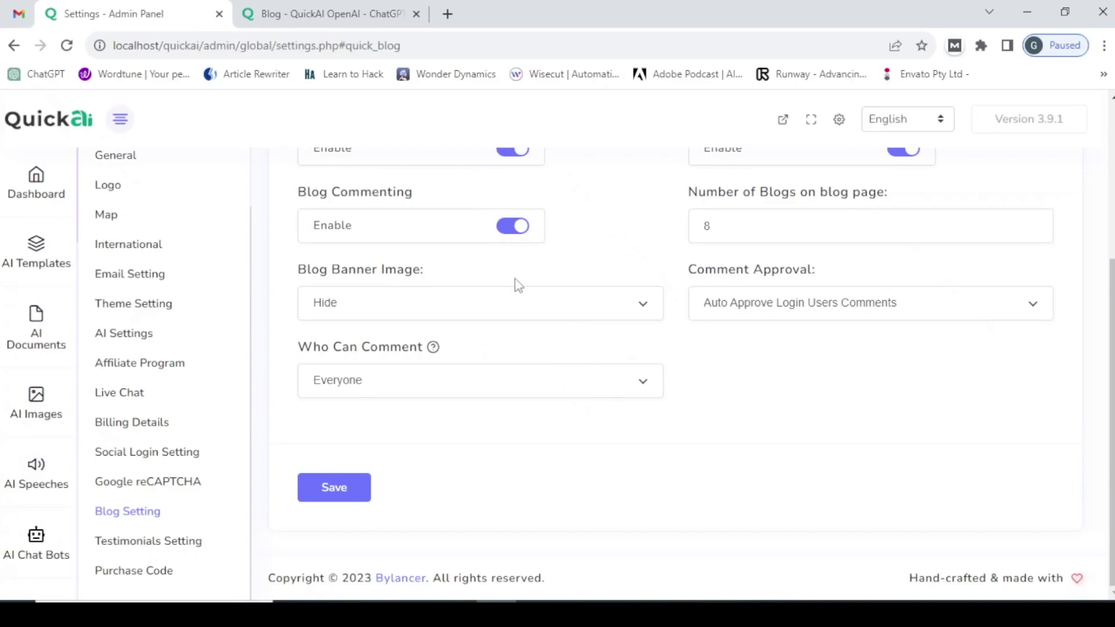
# - Set Blog Banner Image back to Show and keep comment auto-approval for logged-in users
pyautogui.click(642, 307)
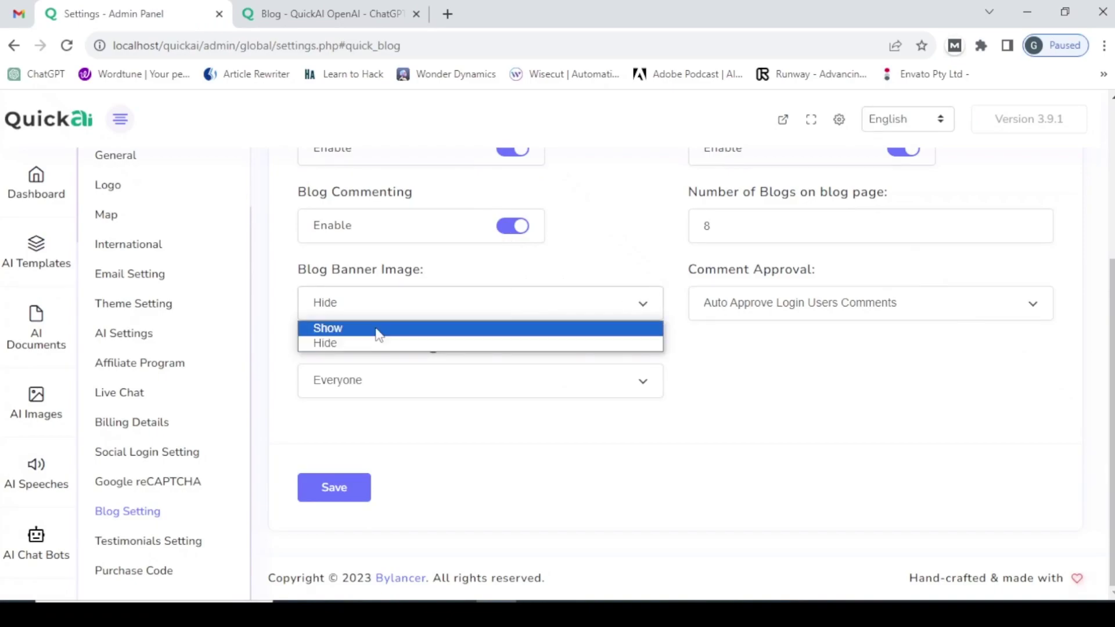
pyautogui.click(376, 328)
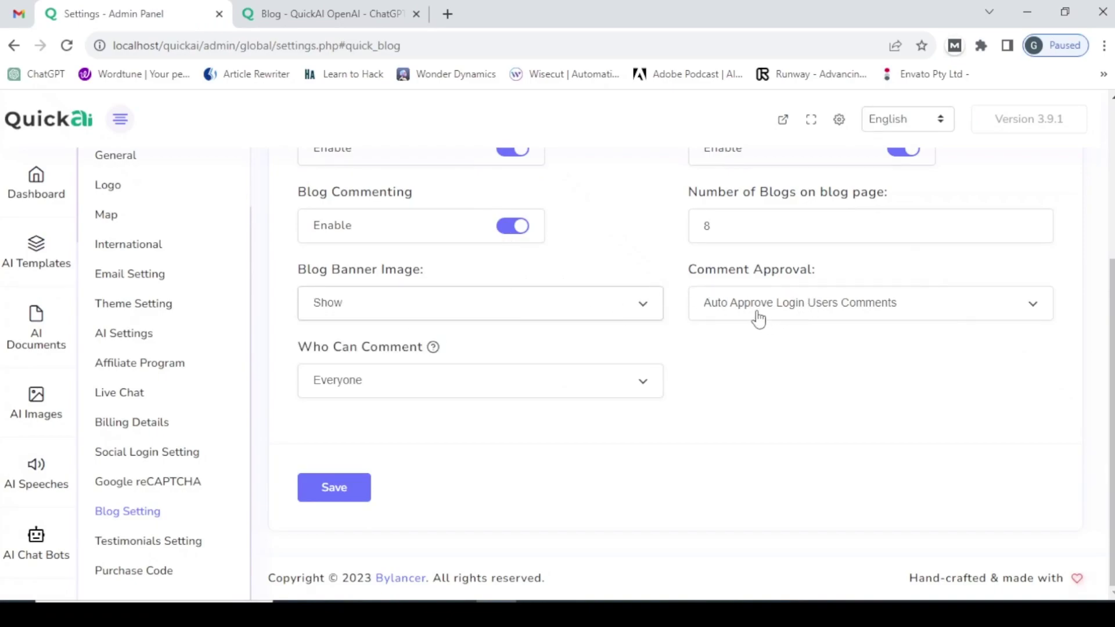
pyautogui.click(858, 318)
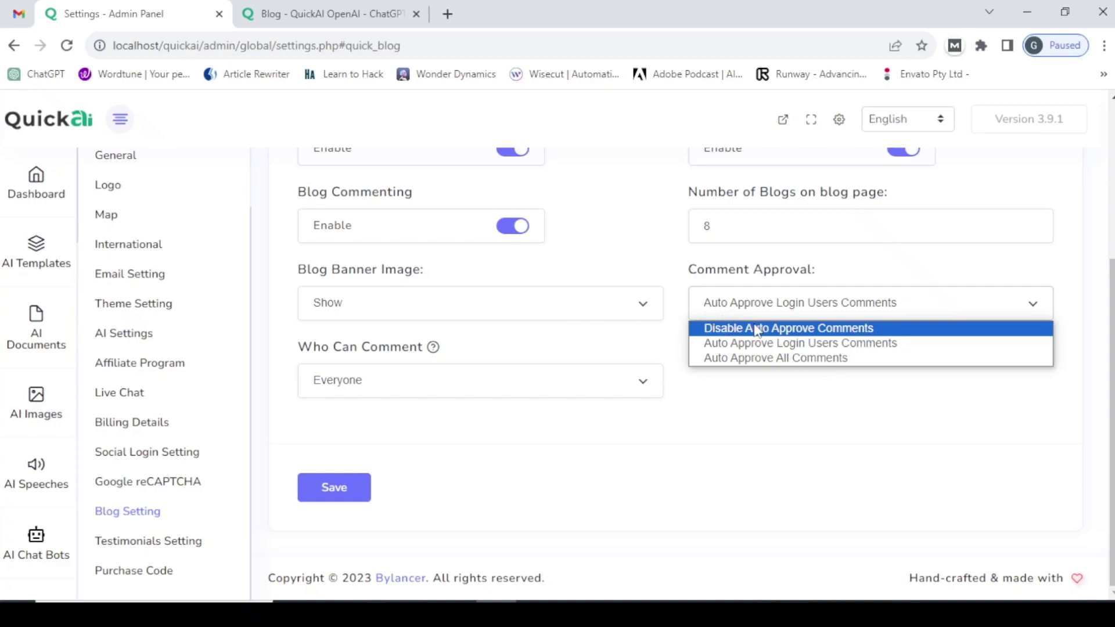
pyautogui.click(769, 343)
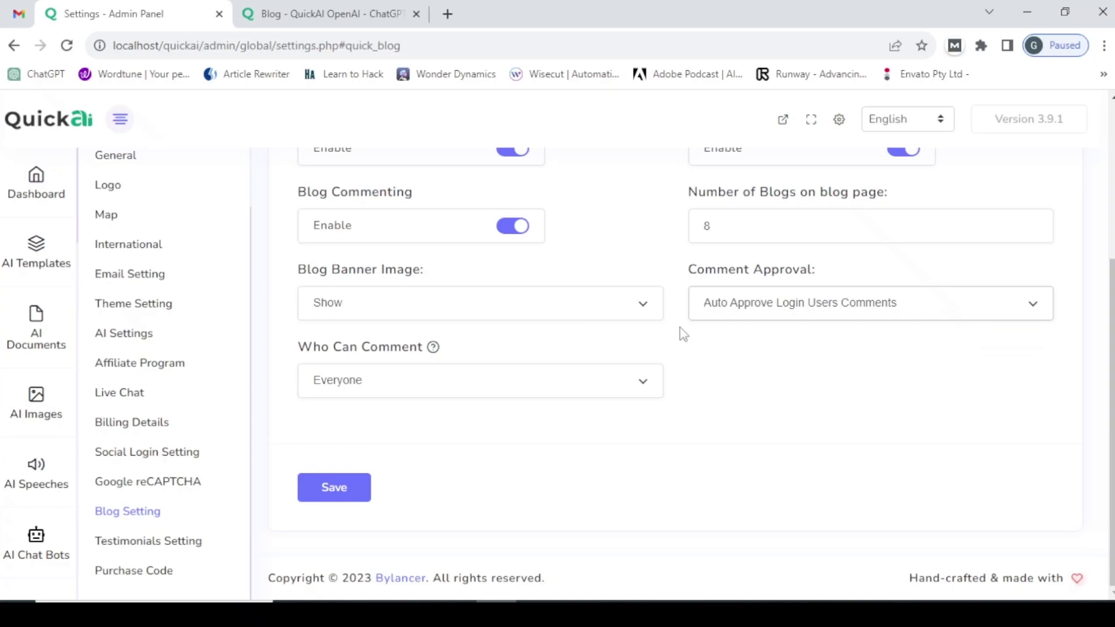
# - Keep Who Can Comment set to Everyone and go to Testimonials Setting
pyautogui.click(393, 386)
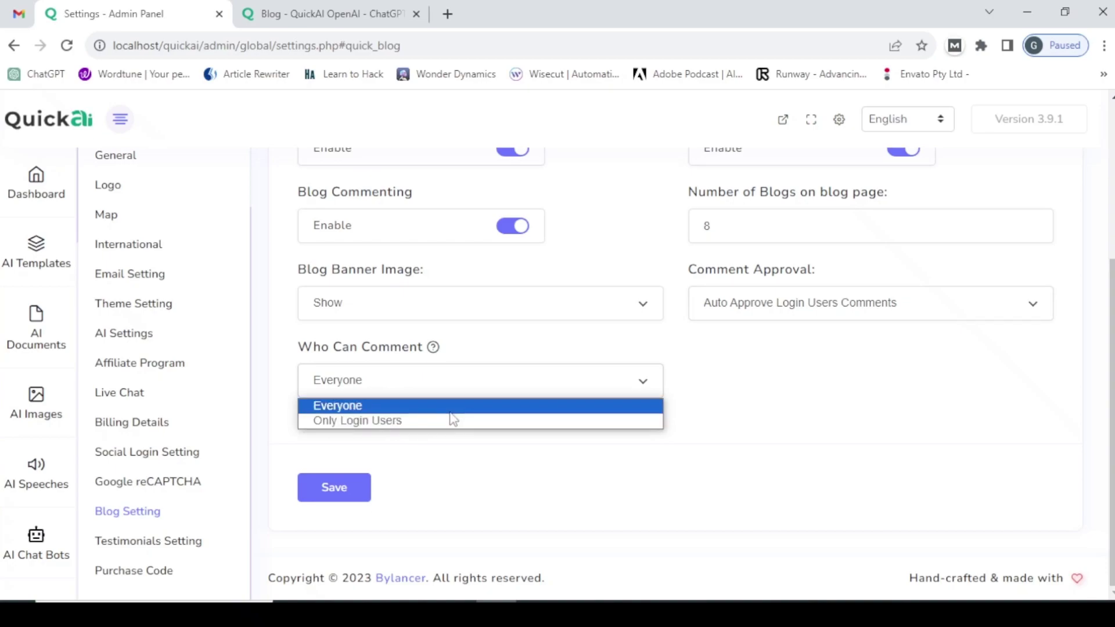
pyautogui.click(413, 406)
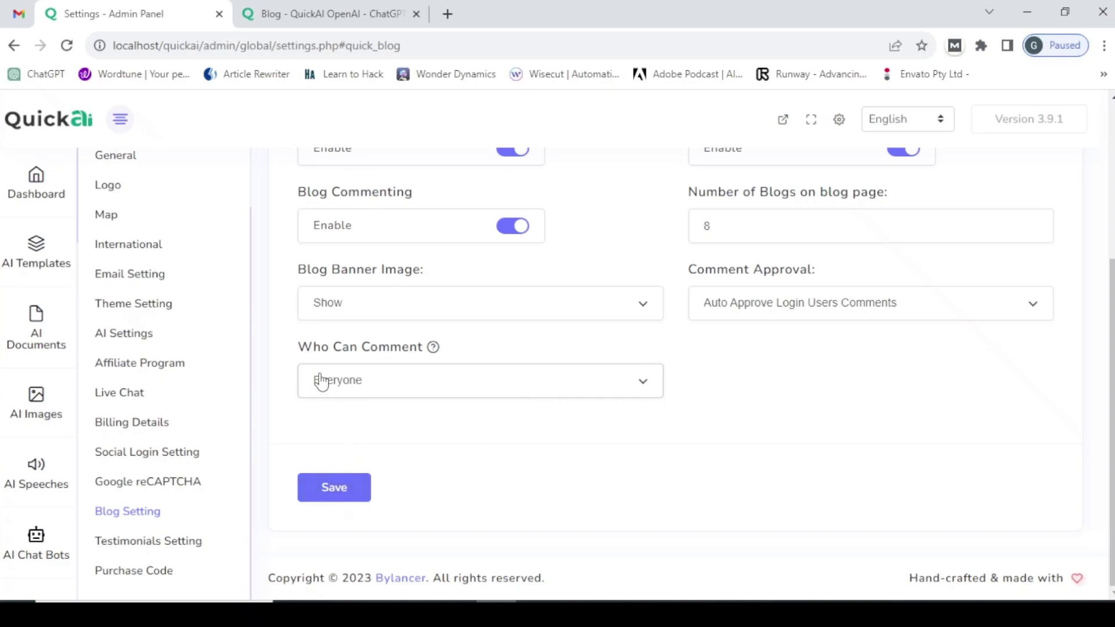
pyautogui.click(147, 551)
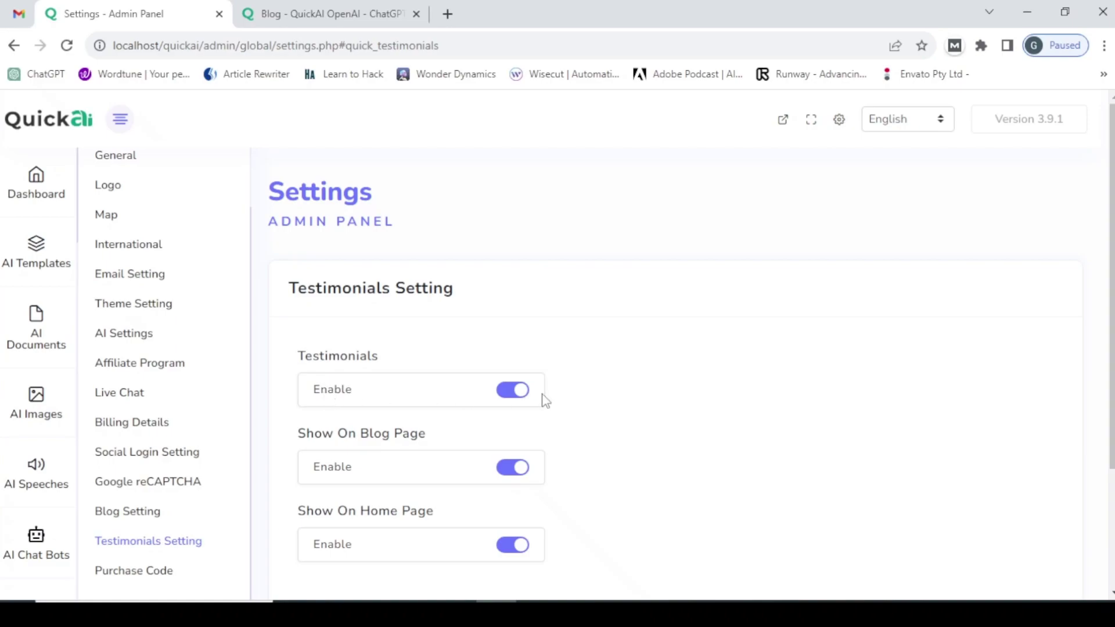
# - Turn Testimonials off, save, and scroll the front-end home page to check
pyautogui.click(511, 390)
pyautogui.scroll(-3, 381, 468)
pyautogui.click(339, 482)
pyautogui.click(343, 14)
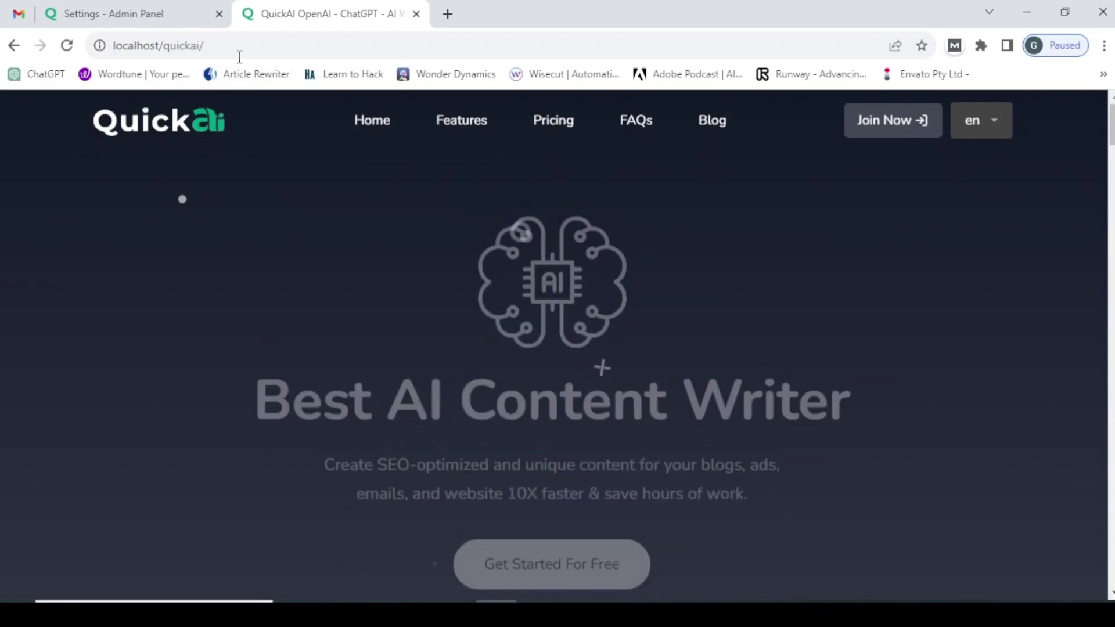
pyautogui.scroll(-7, 298, 214)
pyautogui.scroll(-10, 423, 299)
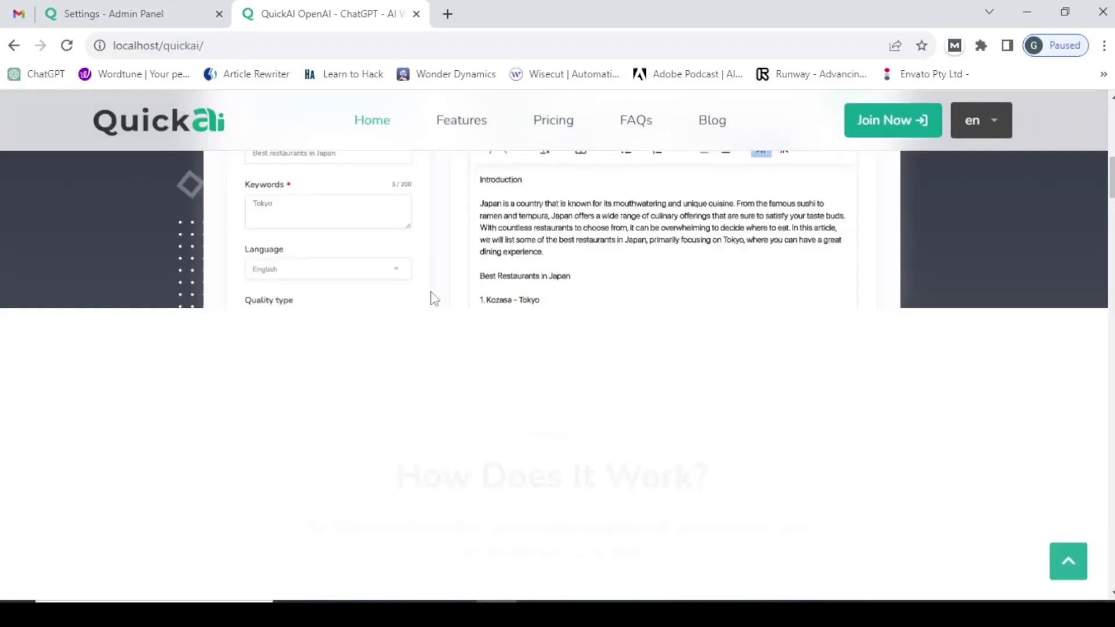
pyautogui.scroll(-8, 421, 331)
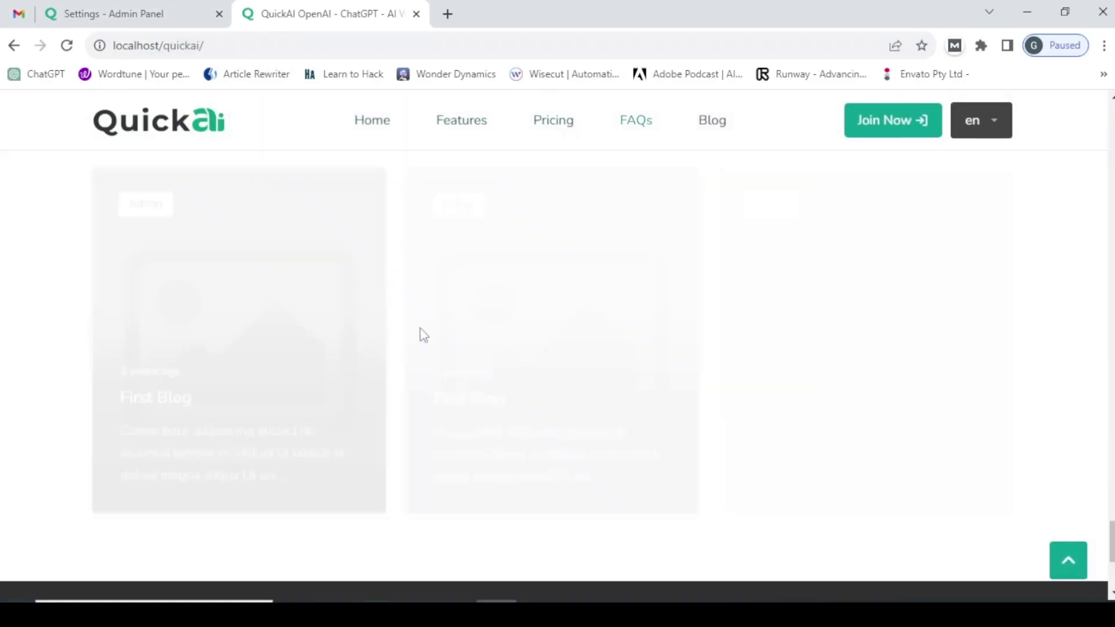
pyautogui.scroll(12, 424, 327)
pyautogui.scroll(15, 424, 330)
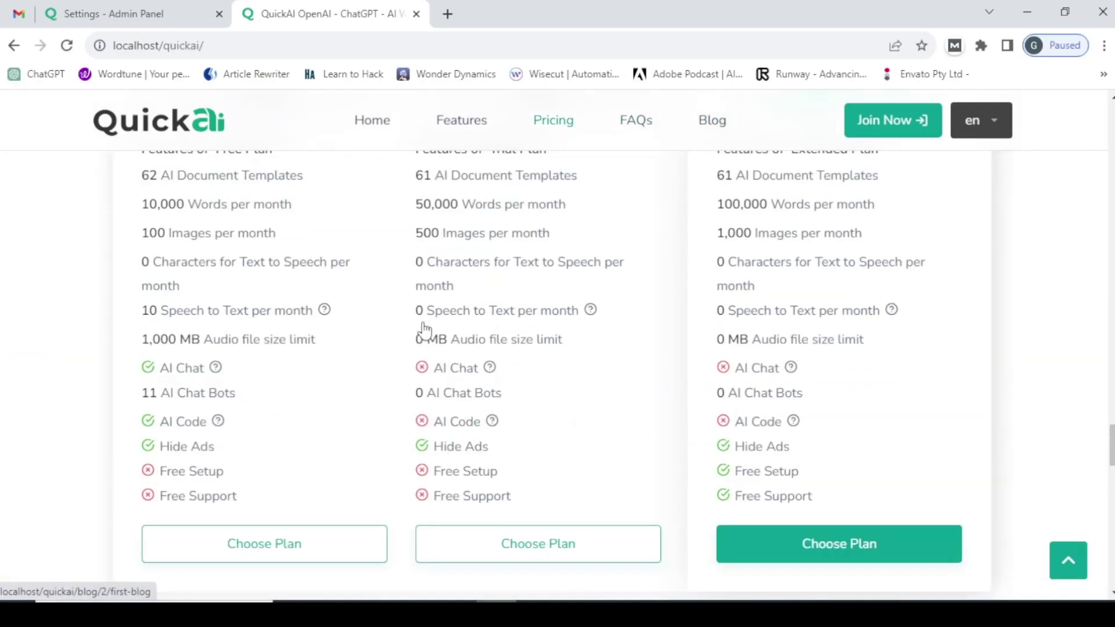
pyautogui.scroll(12, 423, 328)
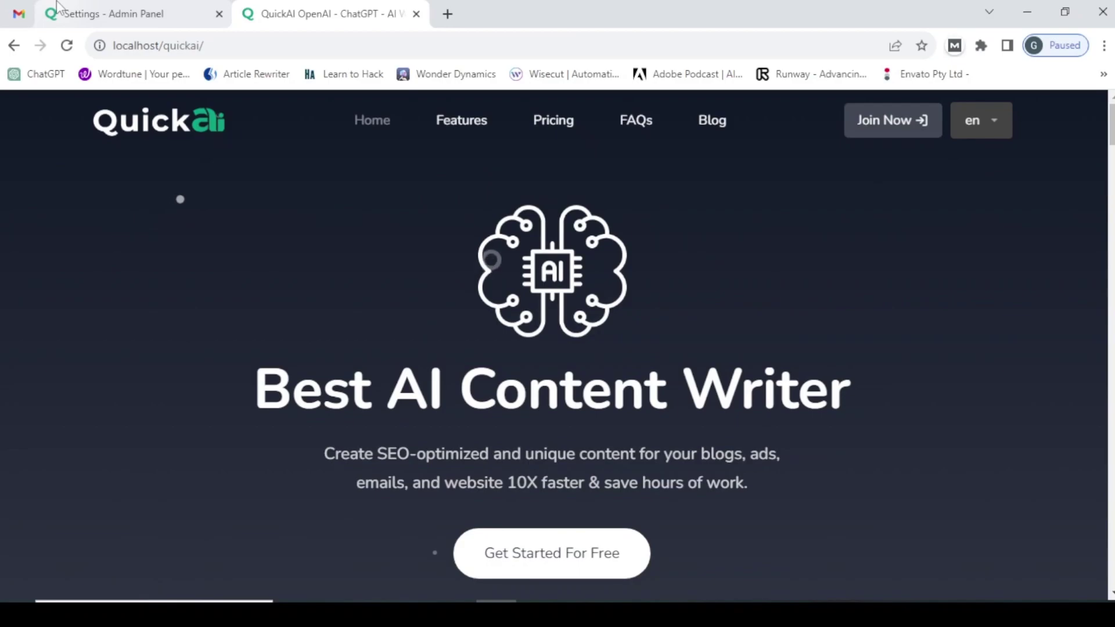
# - Turn Testimonials back on, save, and scroll the reloaded home page down to the testimonials
pyautogui.hotkey('ctrl', 'shift', 'Tab')
pyautogui.click(513, 227)
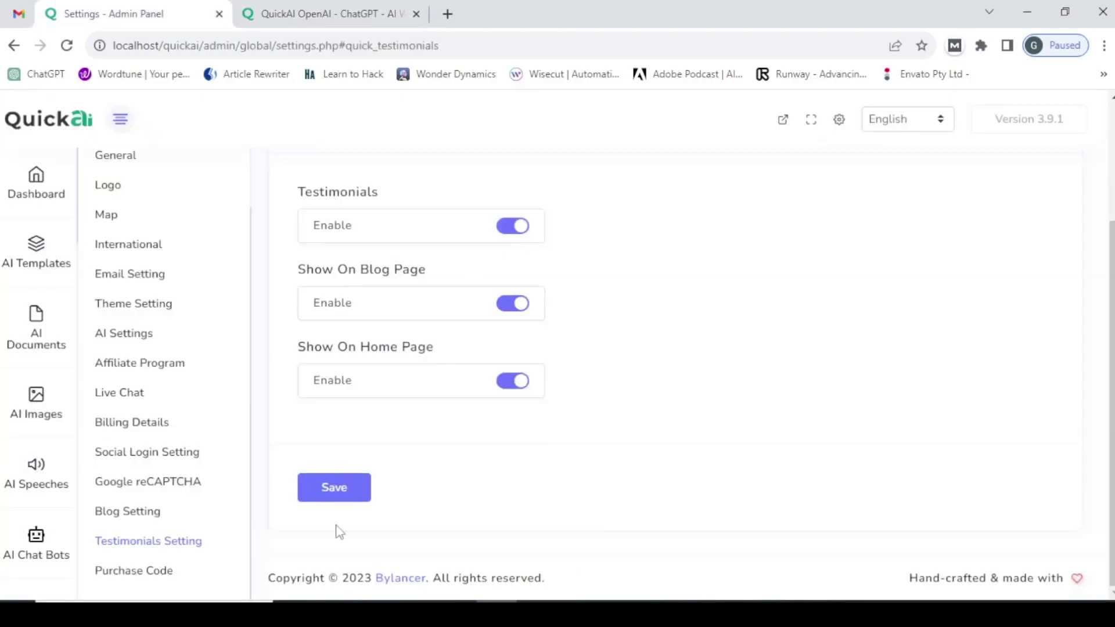
pyautogui.click(337, 491)
pyautogui.click(328, 14)
pyautogui.click(332, 46)
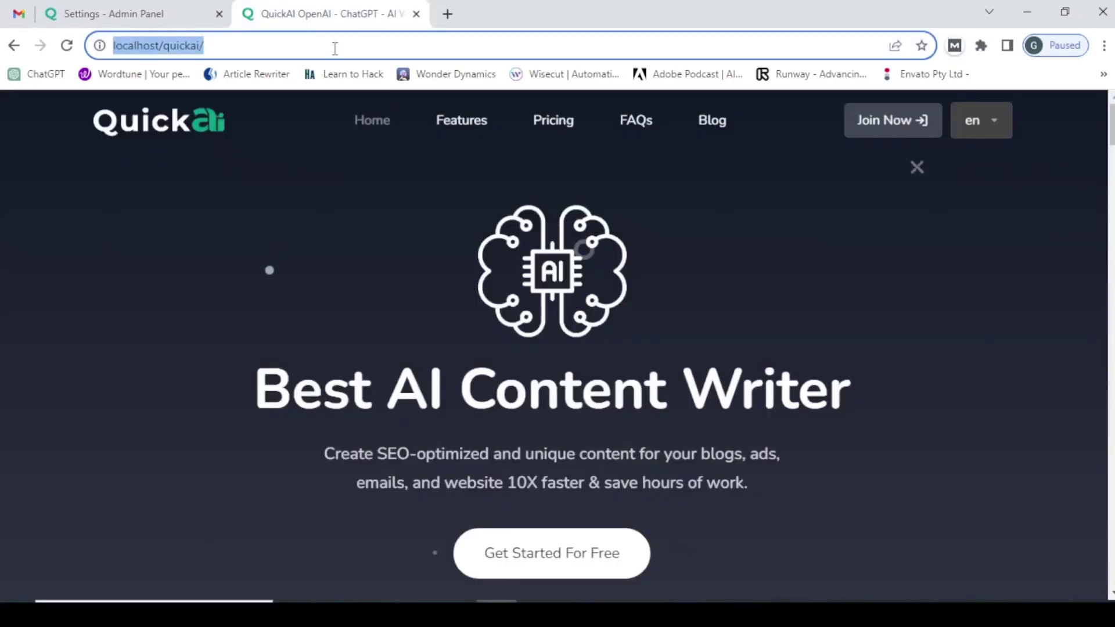
pyautogui.press('Return')
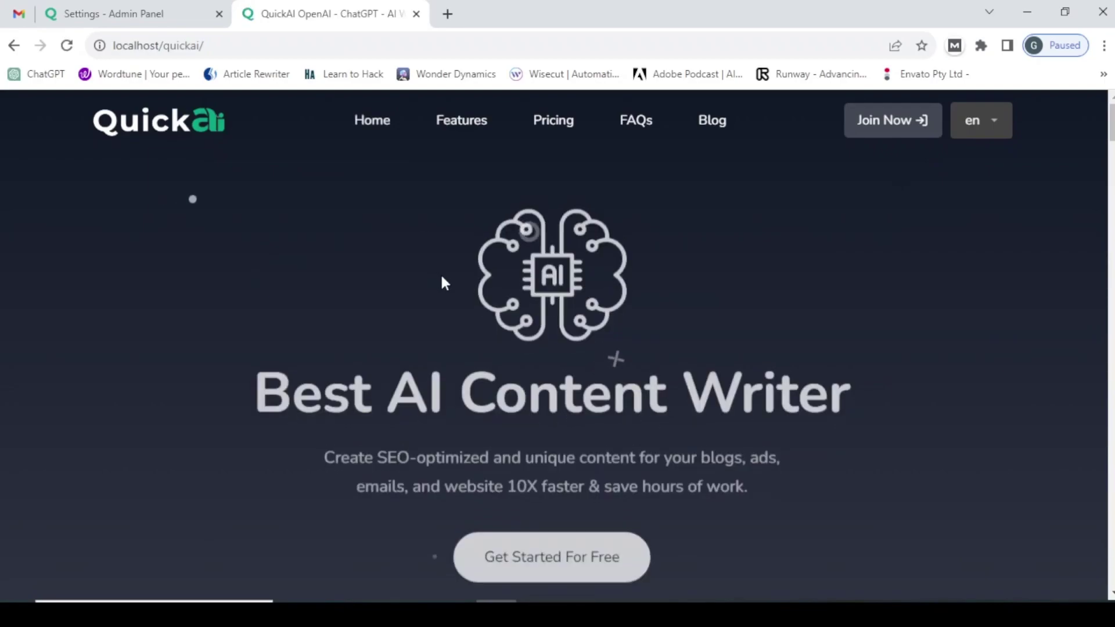
pyautogui.scroll(-10, 441, 276)
pyautogui.scroll(-15, 448, 288)
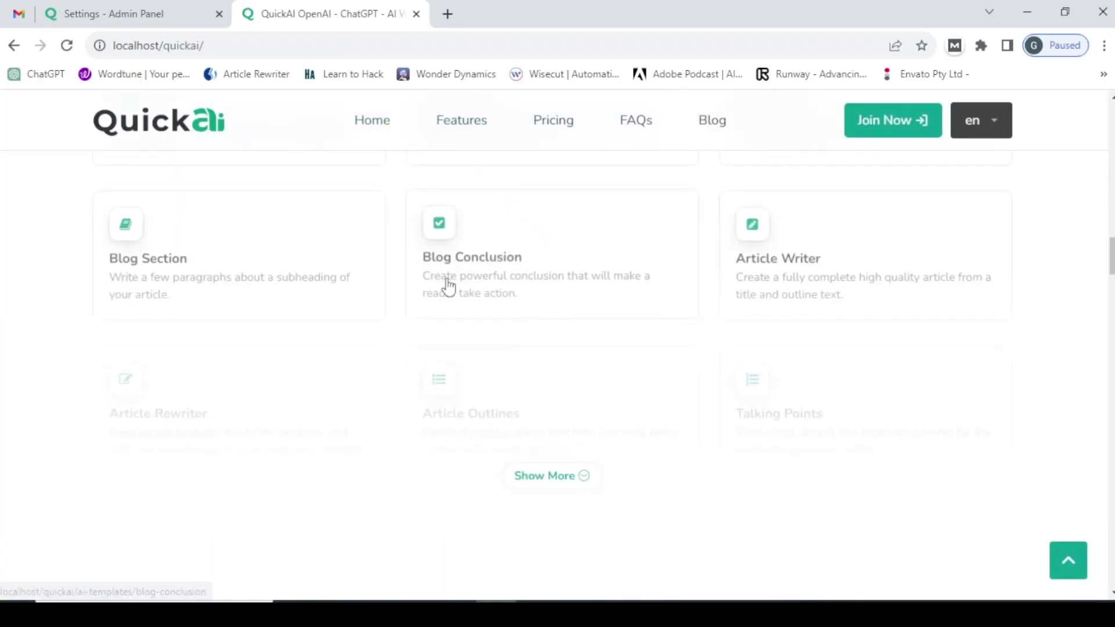
pyautogui.scroll(-12, 447, 294)
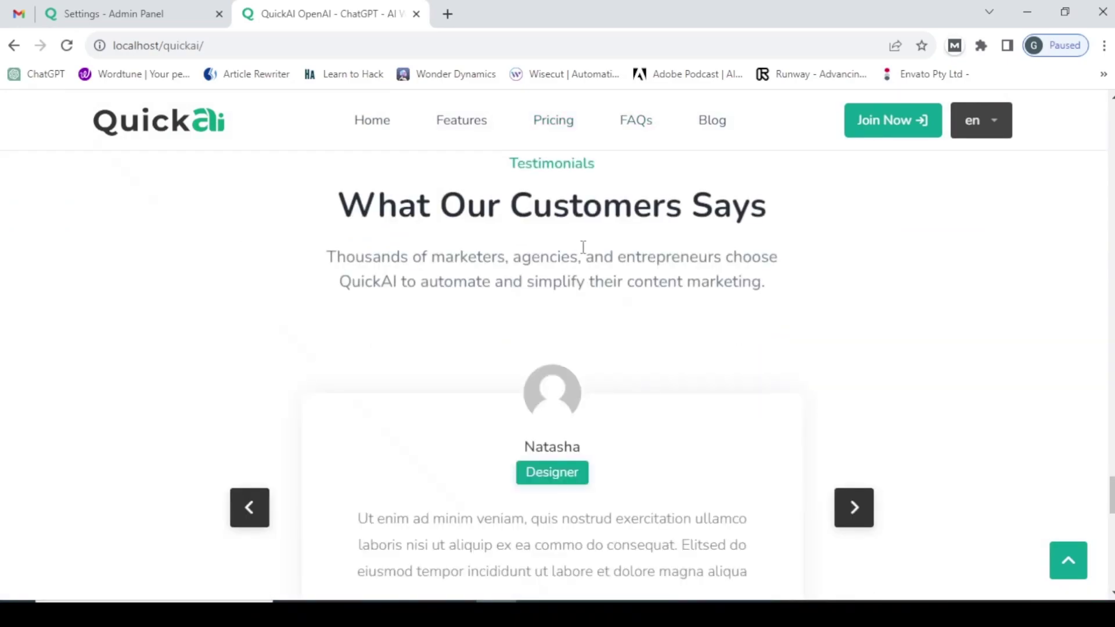
# - Open the full Blog page from the home page to view its sidebar Testimonials carousel
pyautogui.click(100, 8)
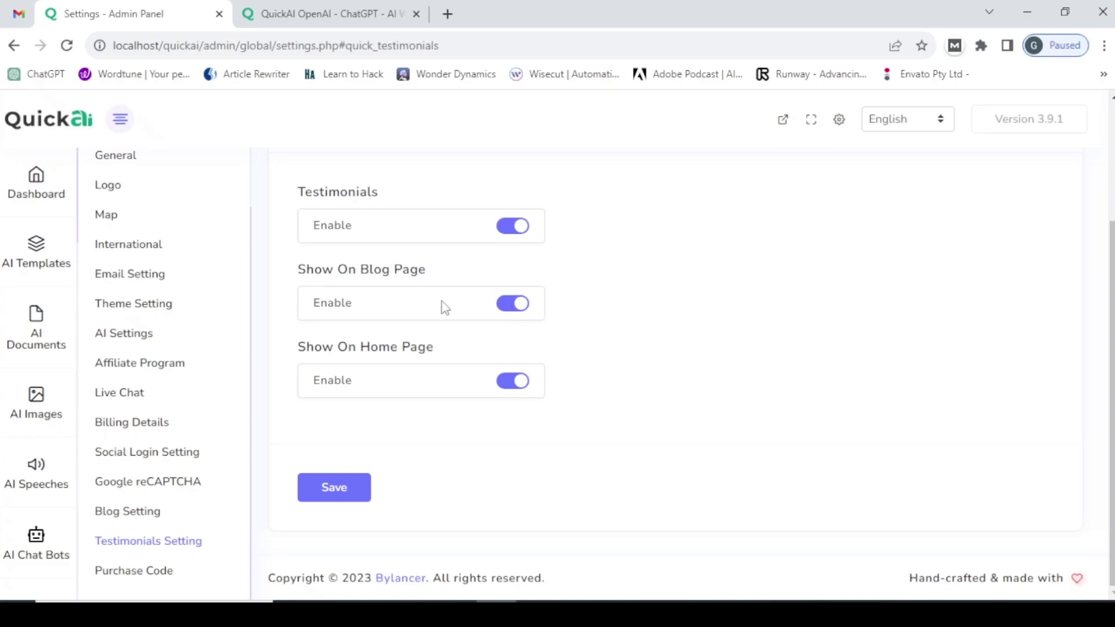
pyautogui.click(280, 8)
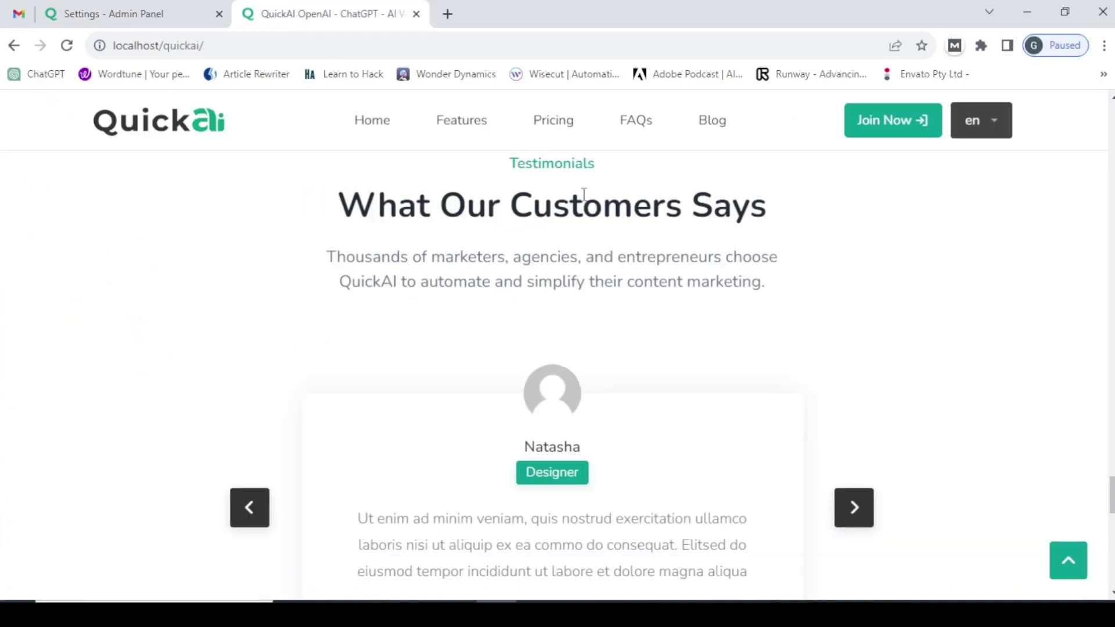
pyautogui.click(712, 120)
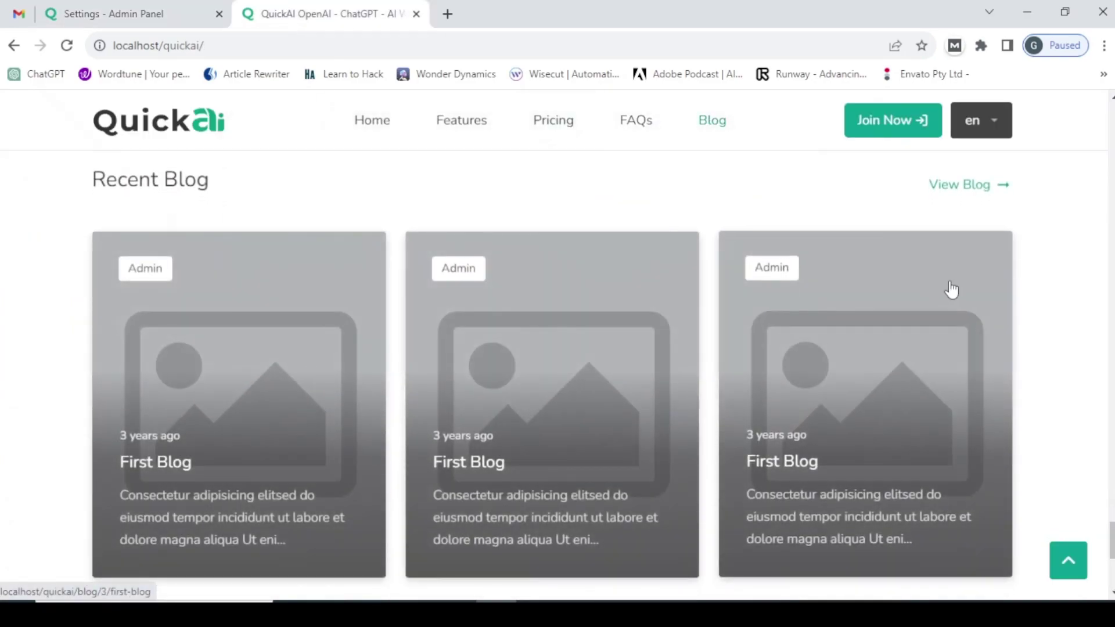
pyautogui.click(995, 185)
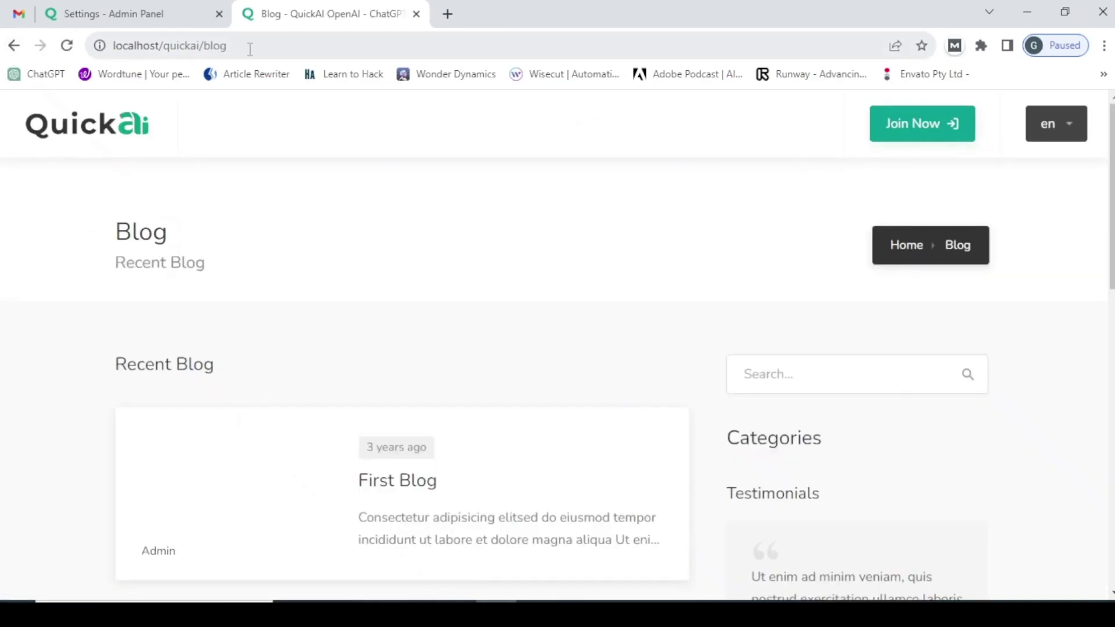
pyautogui.scroll(-4, 580, 386)
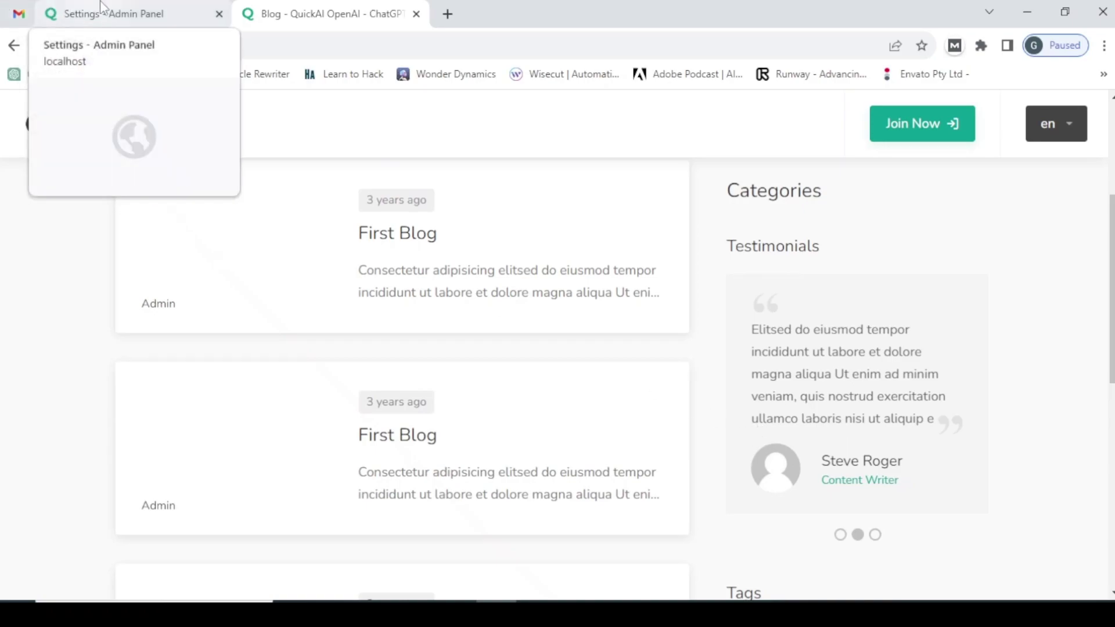
# - Turn off Show On Blog Page for testimonials and save the settings
pyautogui.click(110, 12)
pyautogui.click(515, 309)
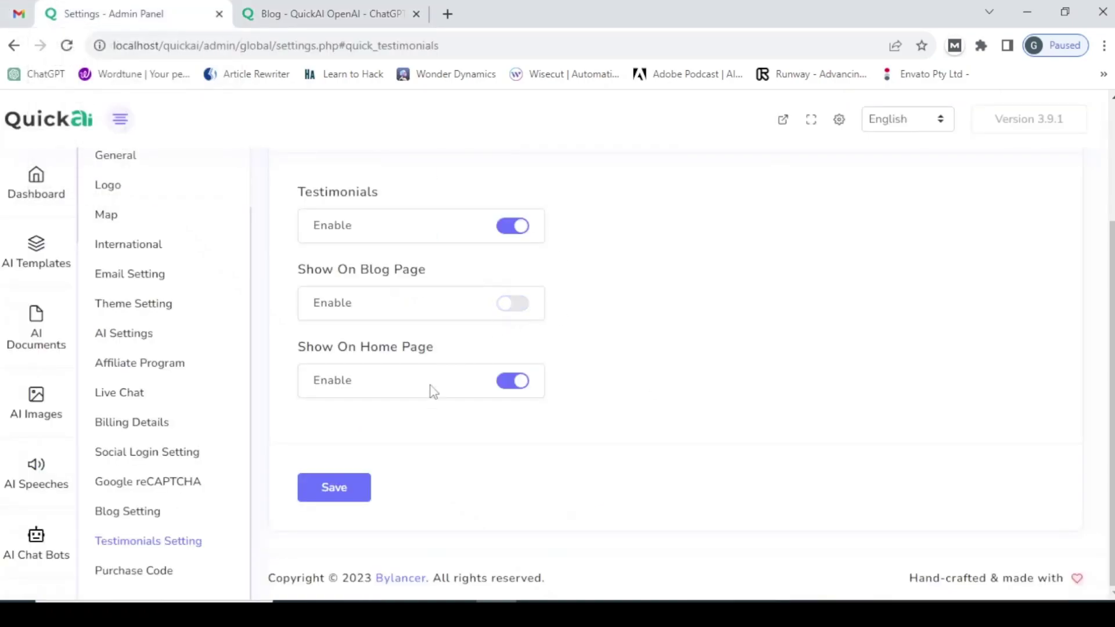
pyautogui.click(340, 503)
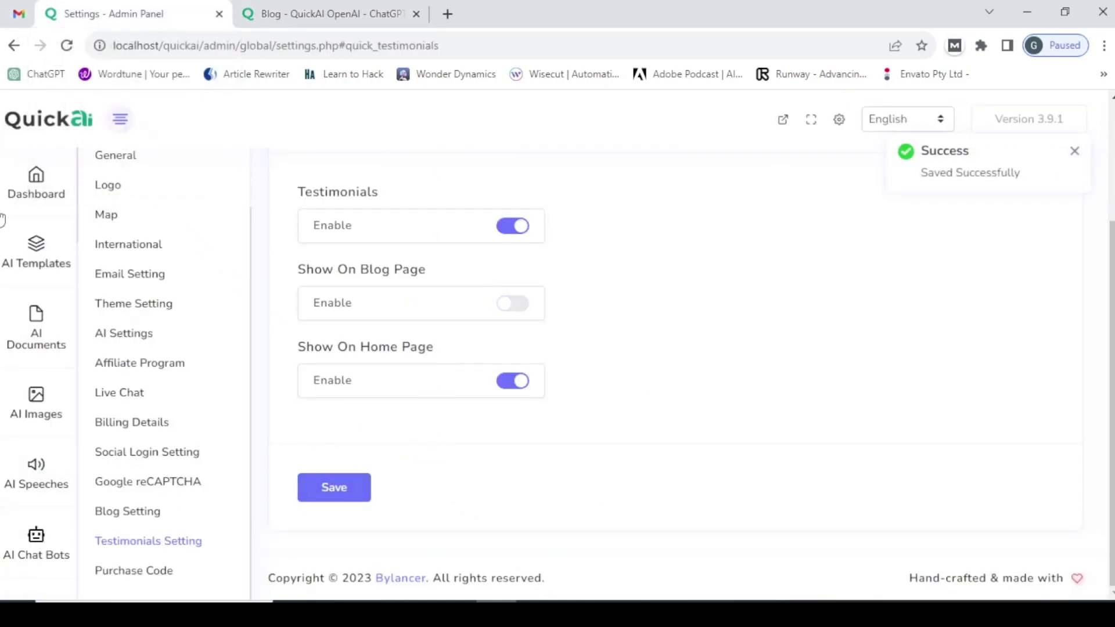
# - Reload the blog page to confirm testimonials are gone, then re-enable Show On Blog Page
pyautogui.click(279, 14)
pyautogui.click(273, 45)
pyautogui.press('Return')
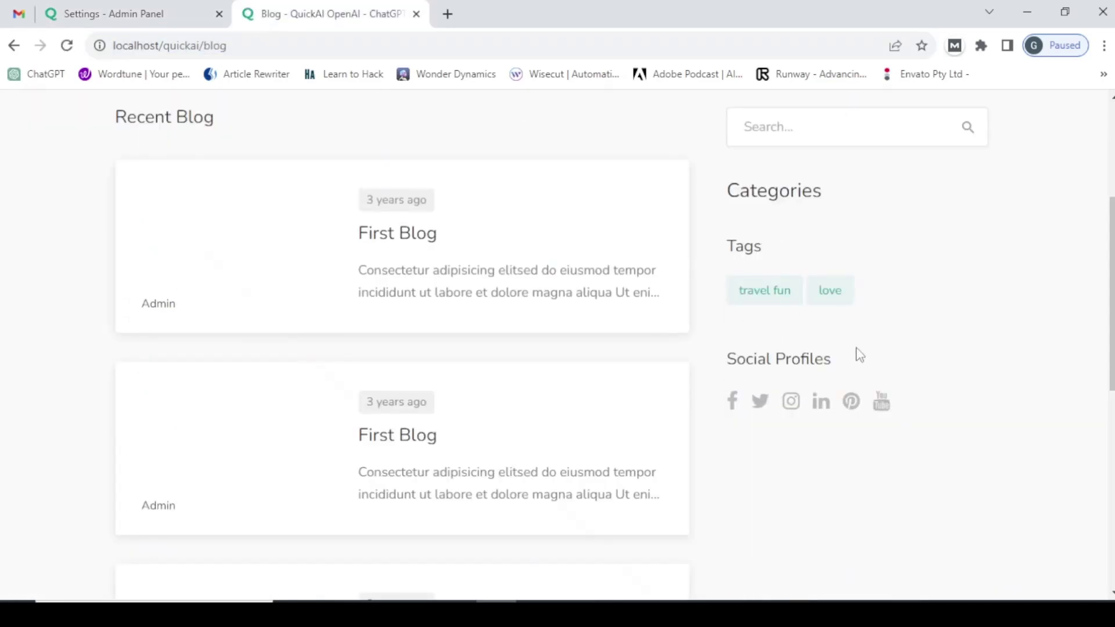
pyautogui.click(41, 8)
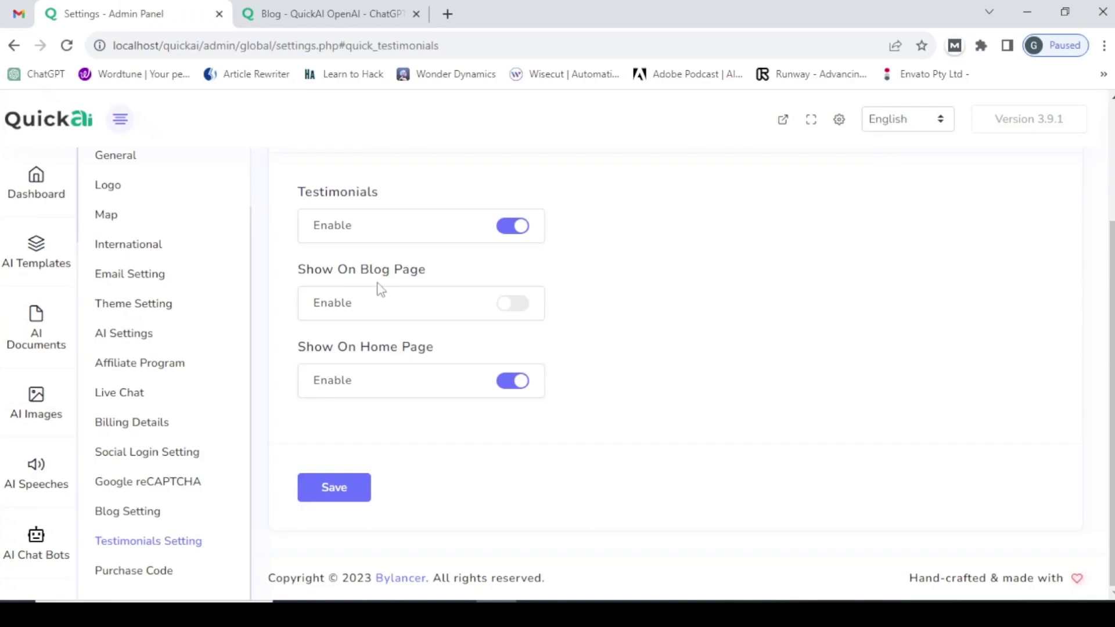
pyautogui.click(514, 304)
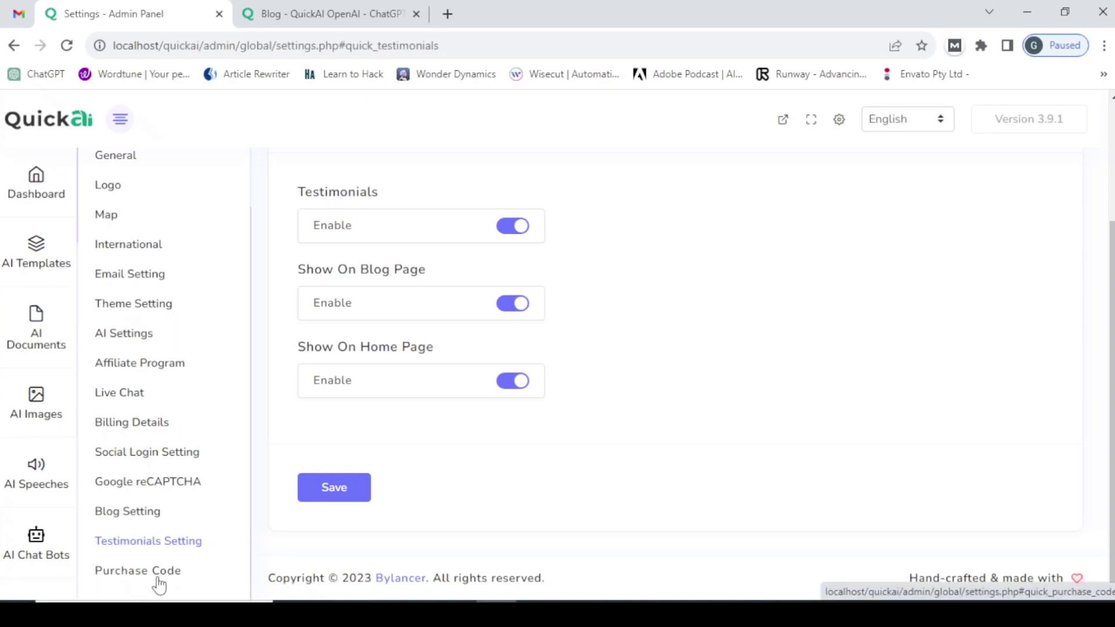
# - Open the Purchase Code settings and scroll down to the already-verified code form
pyautogui.click(158, 585)
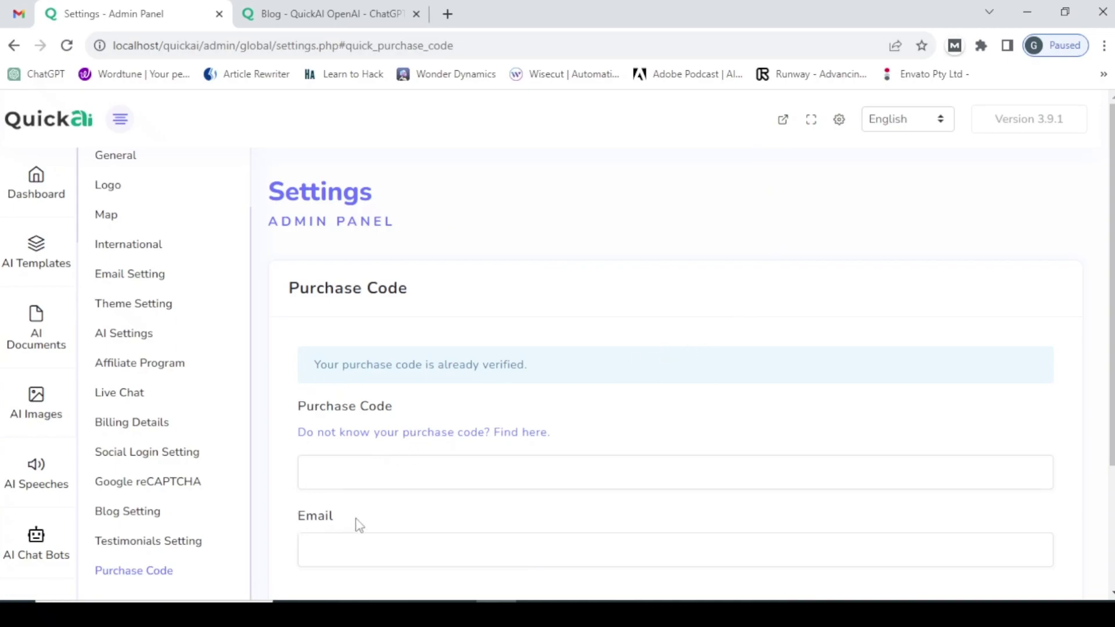
pyautogui.scroll(-3, 260, 412)
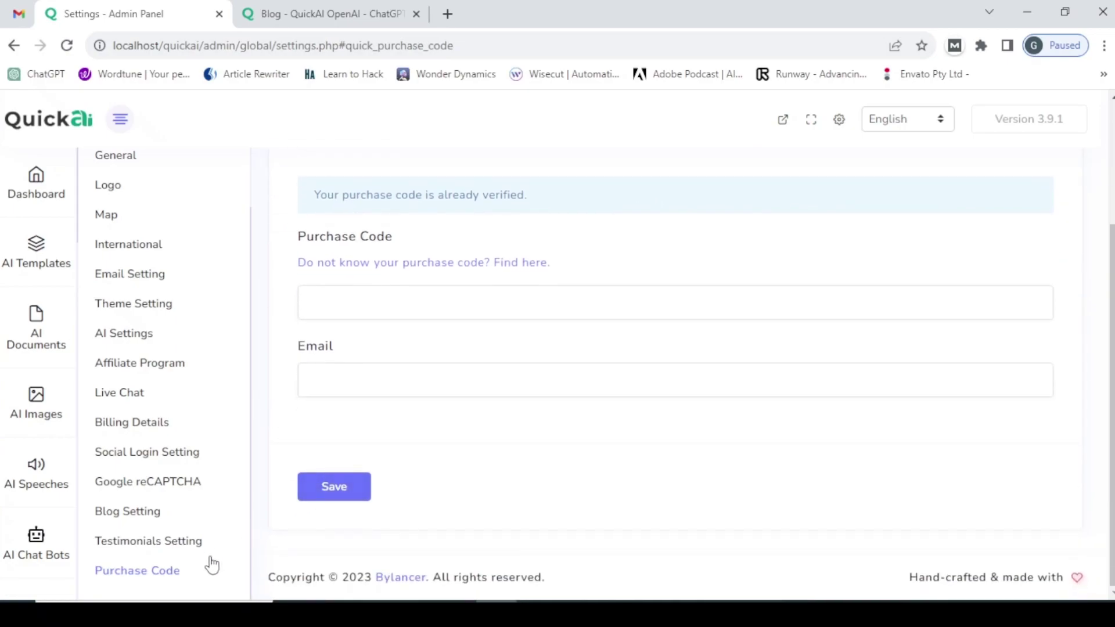